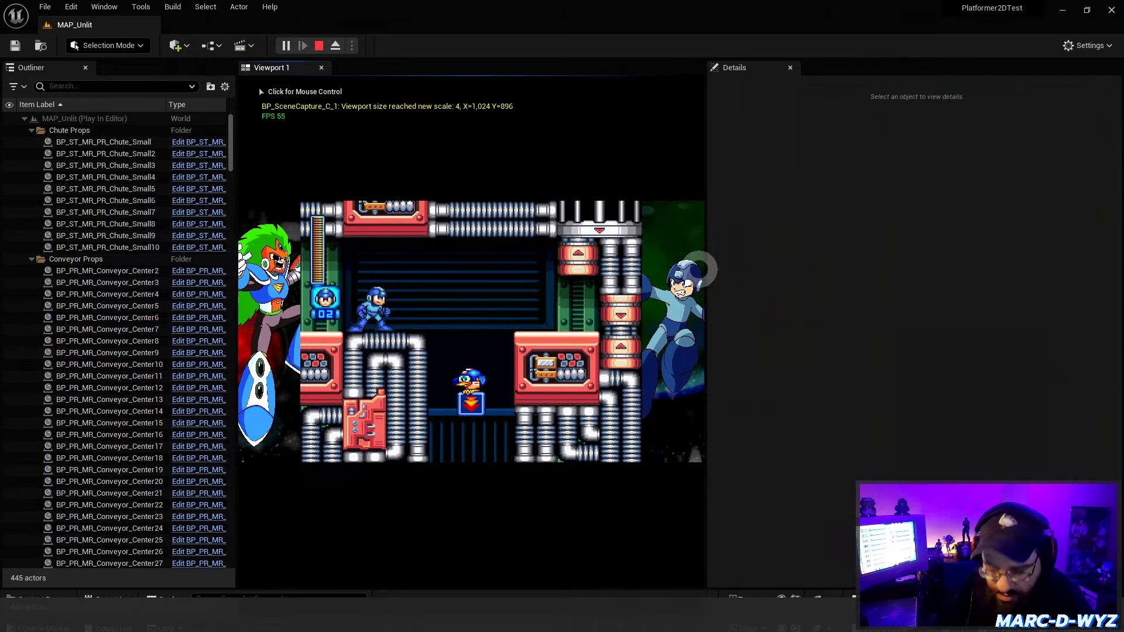
Stop the running game and close the Platformer2DTest level editor, minimizing the code editor behind it.
key("Escape")
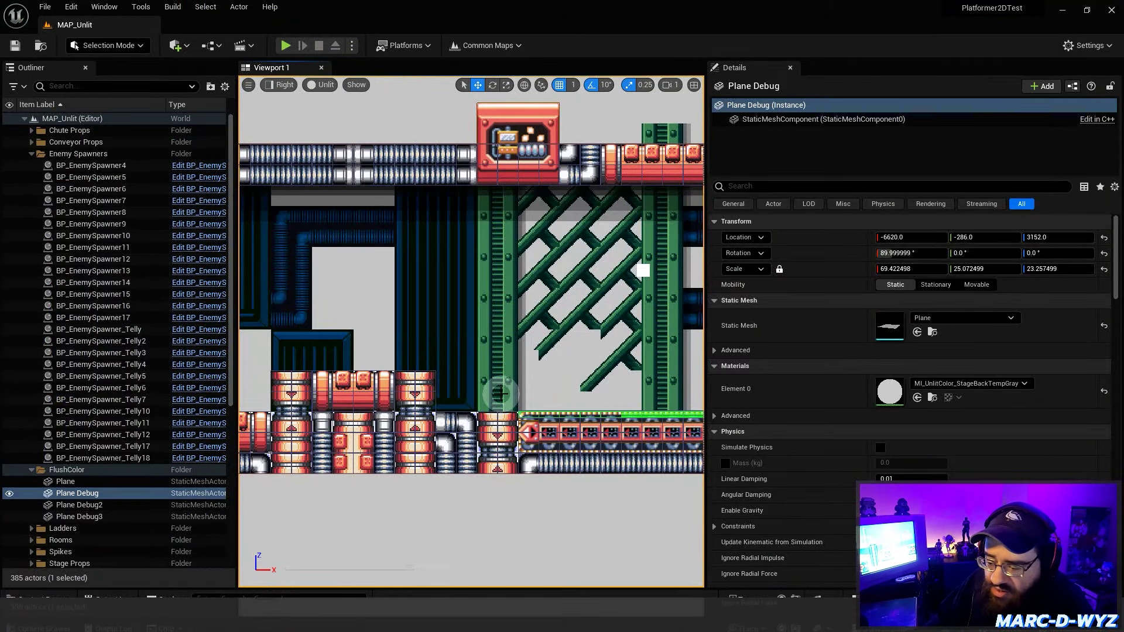
left_click(1112, 11)
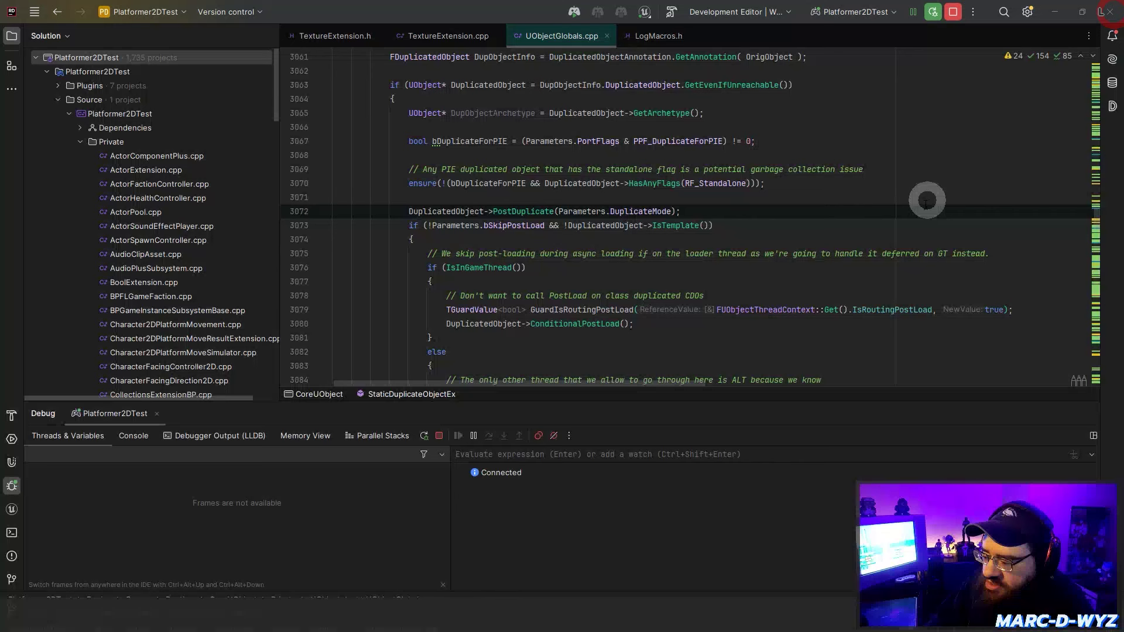
left_click(1055, 11)
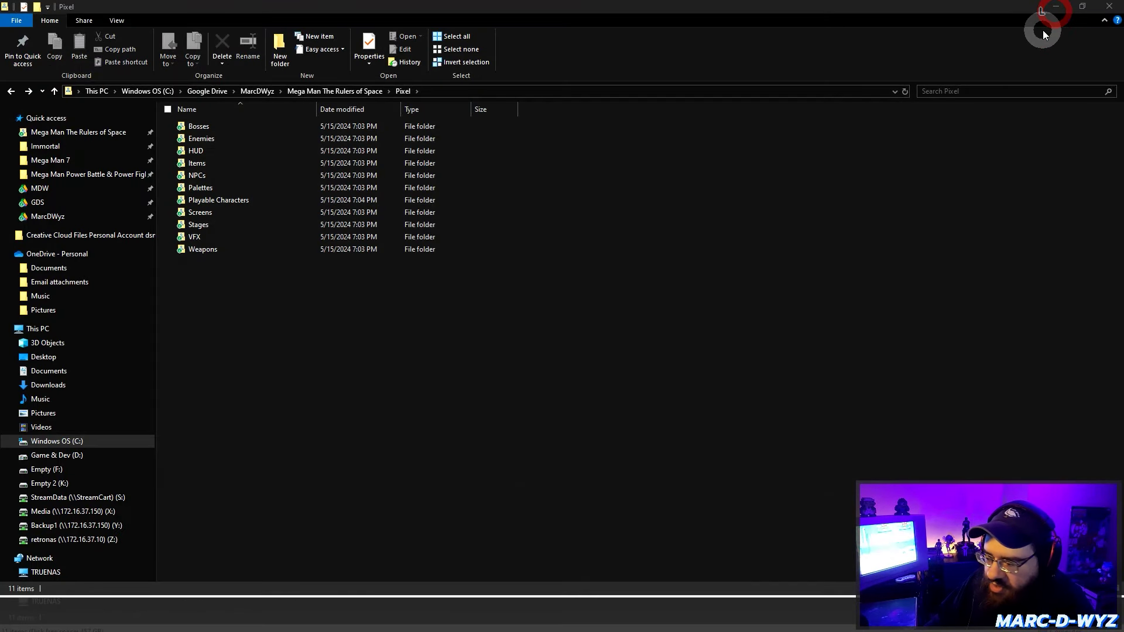
Switch to the Epic Games Launcher, show the Unreal Engine library and launch Unreal Engine 5.3.2.
left_click(886, 381)
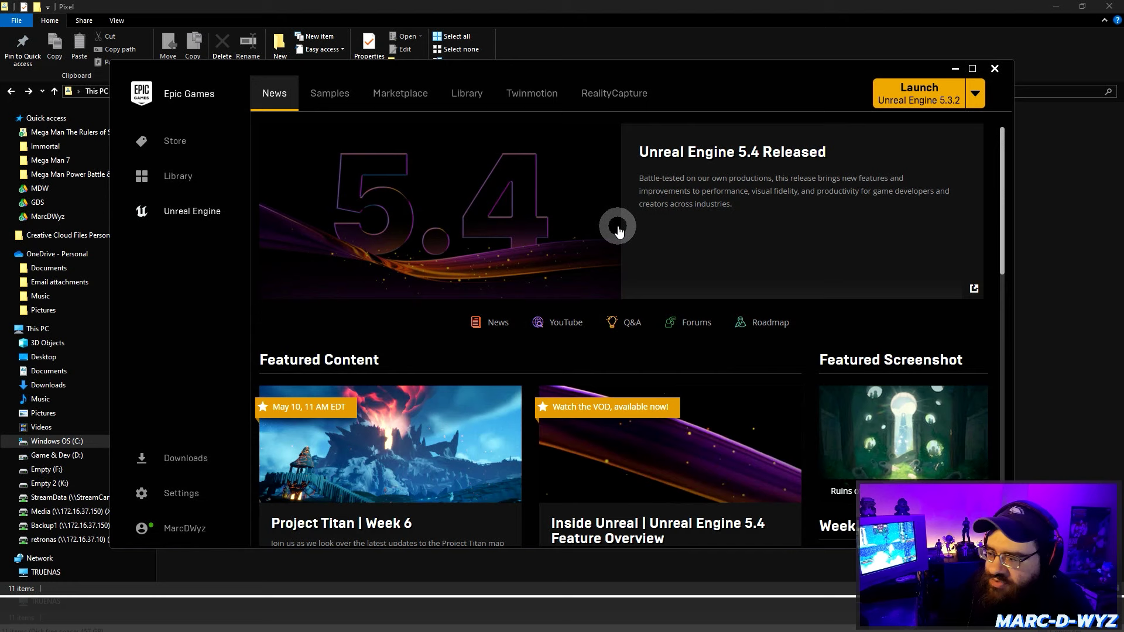
left_click(461, 104)
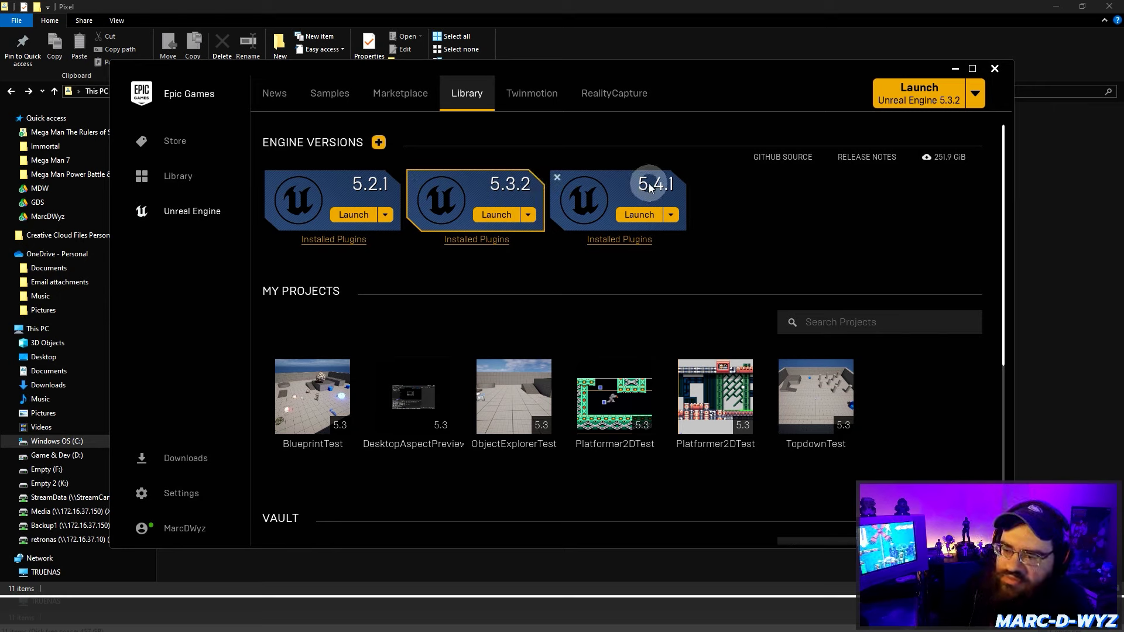
left_click(577, 504)
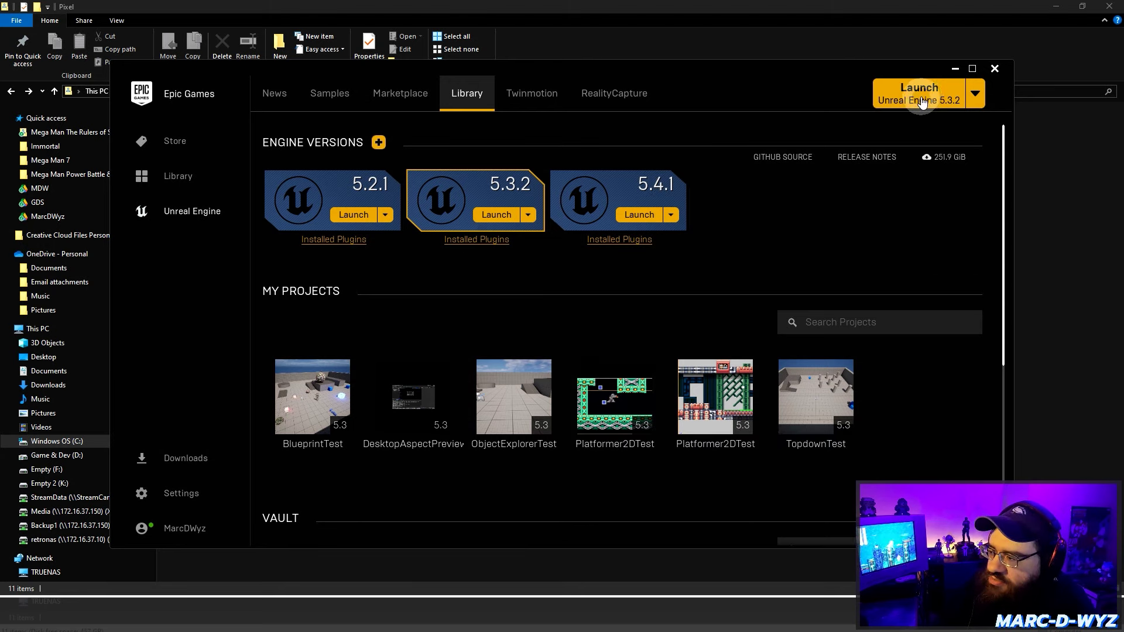
left_click(941, 101)
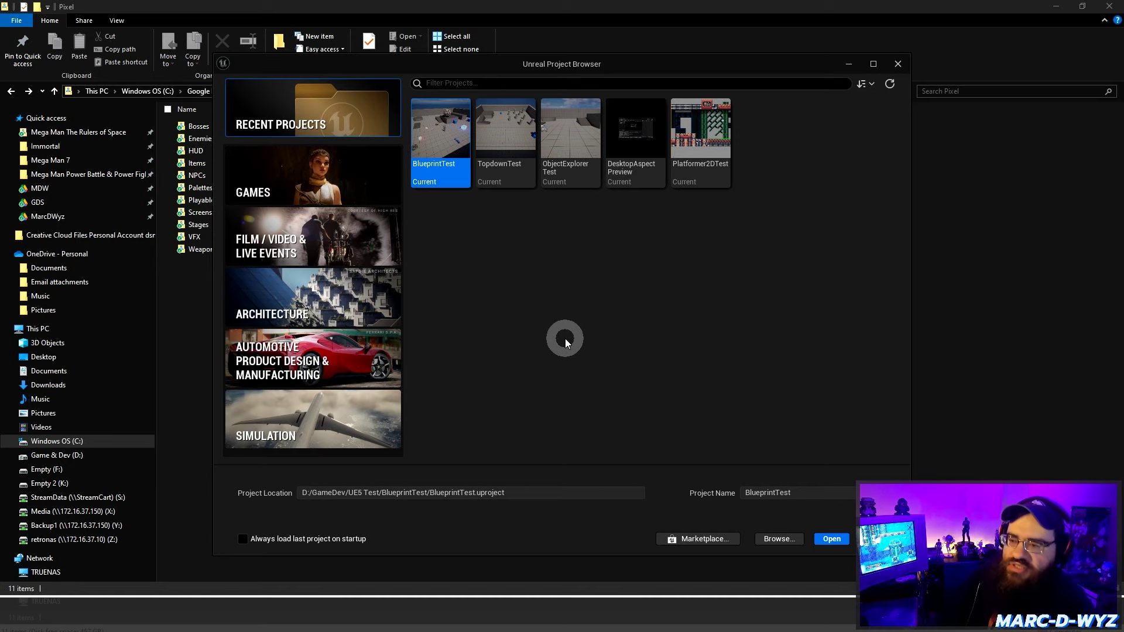
left_click_drag(822, 495, 717, 489)
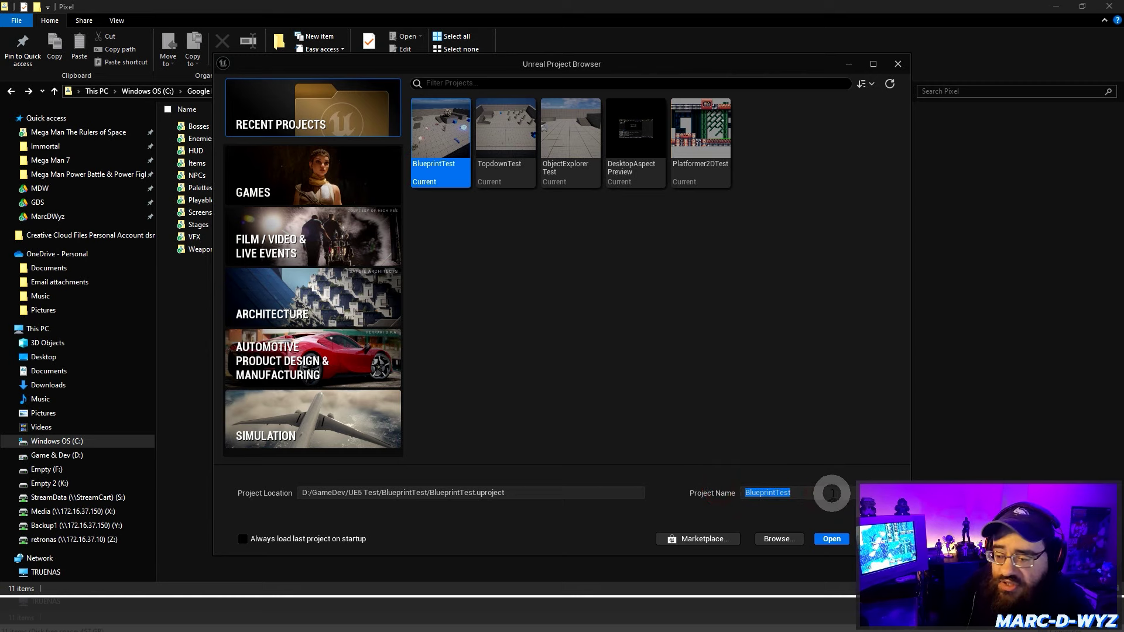
left_click(809, 497)
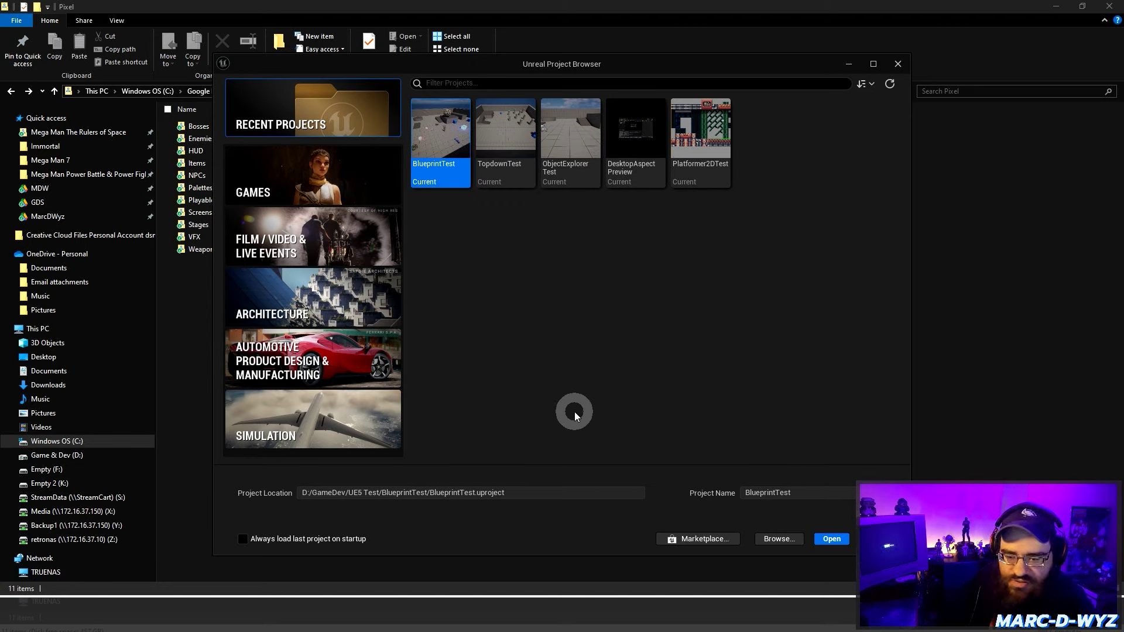
Create a blank Blueprint game project named SpriteColorTest, keeping the Desktop and Maximum defaults.
left_click(342, 177)
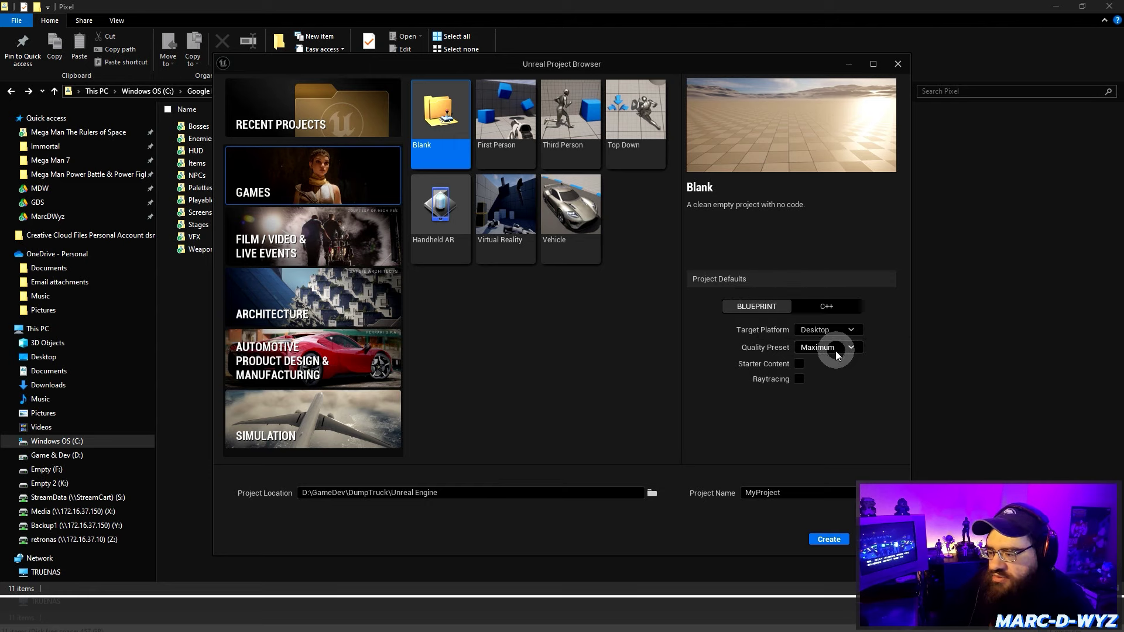
left_click(799, 492)
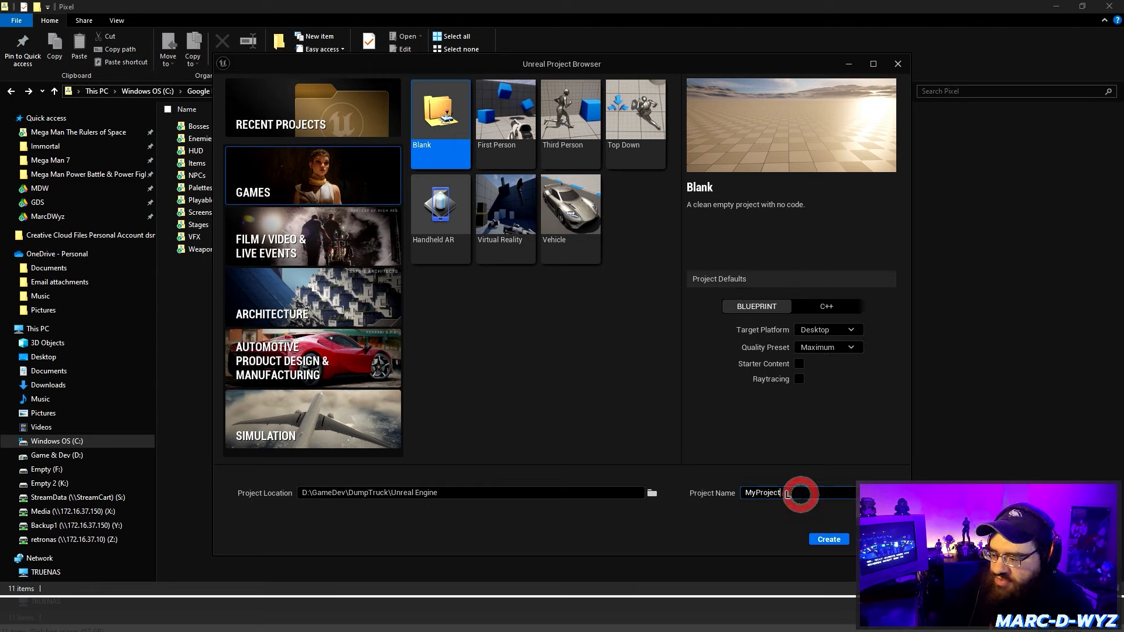
double_click(745, 492)
type("Spri")
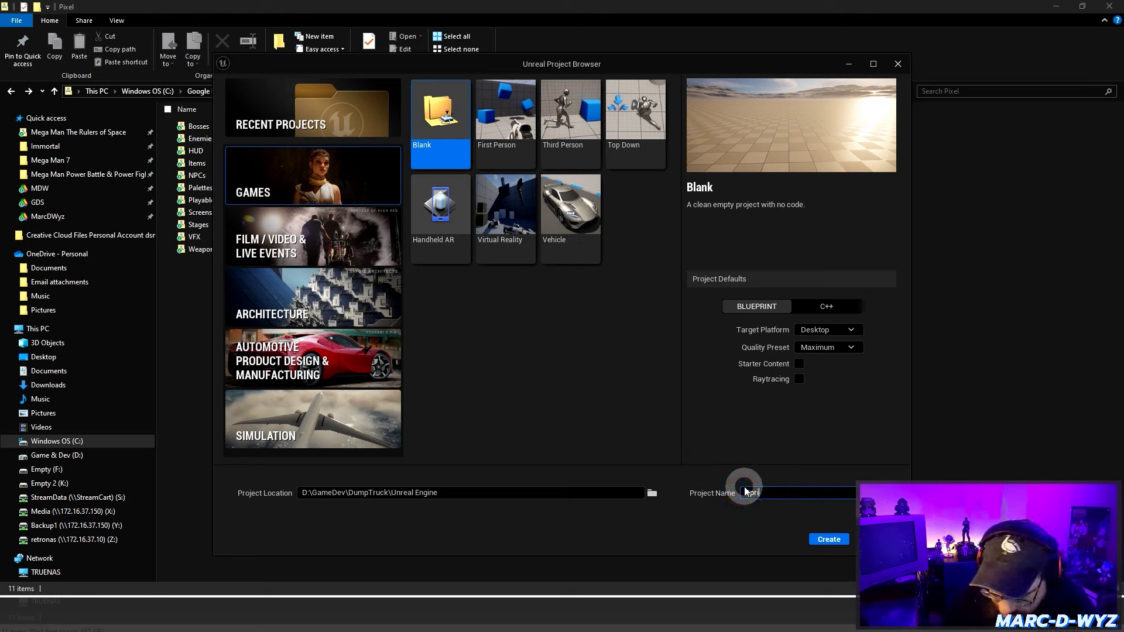
type("teColorTest")
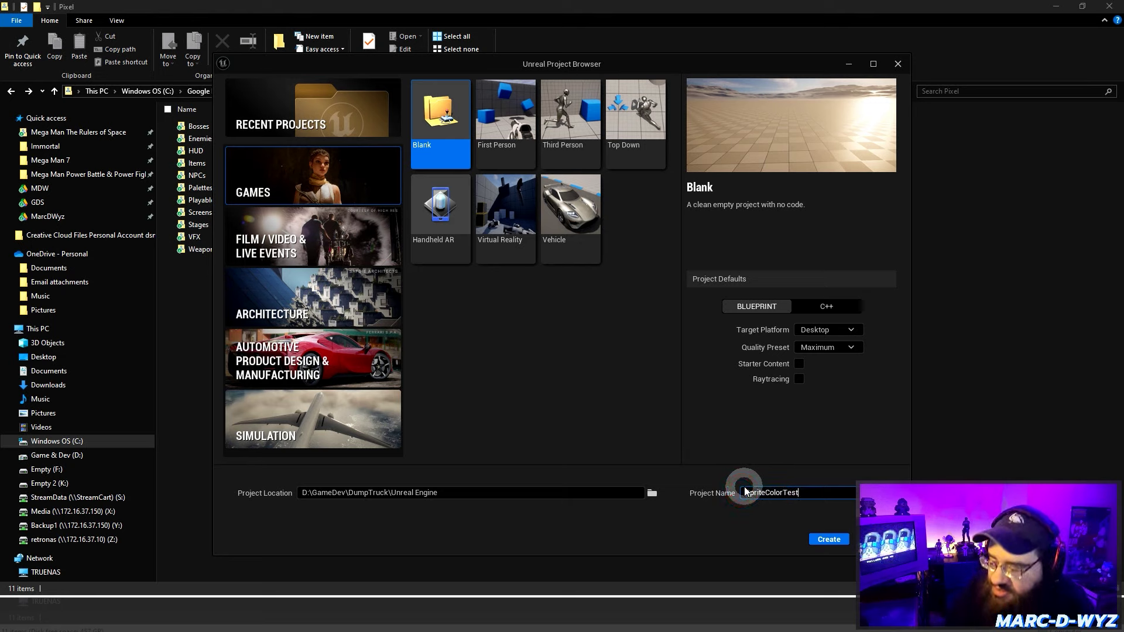
left_click(830, 540)
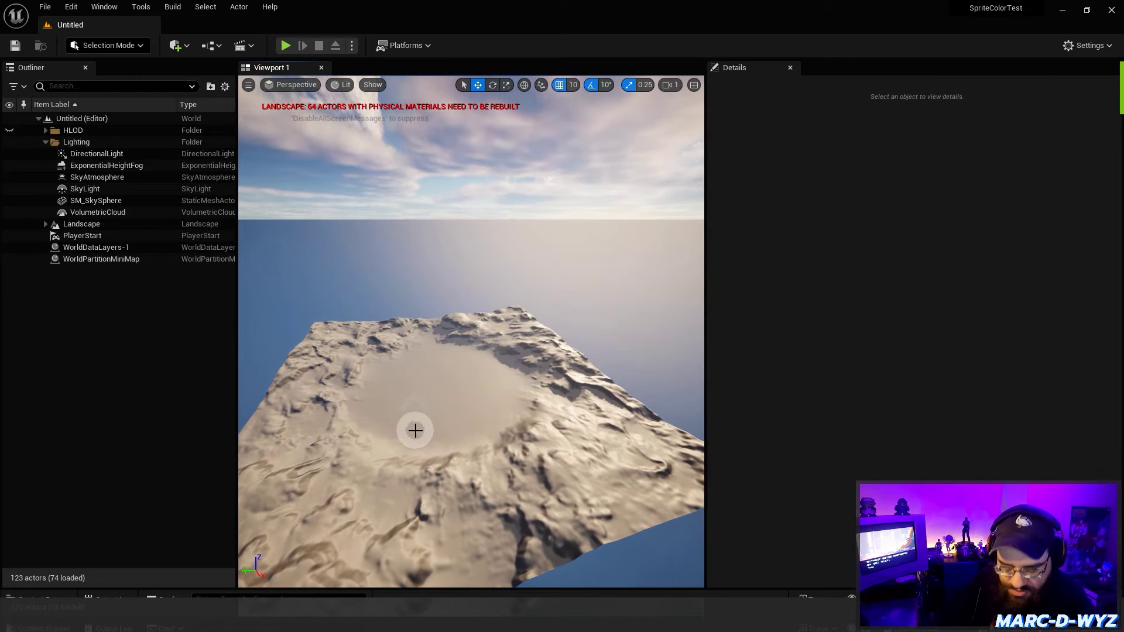
Focus on a landscape tile in the flat basin and examine the default level from ground height.
right_click(414, 431)
left_click(385, 428)
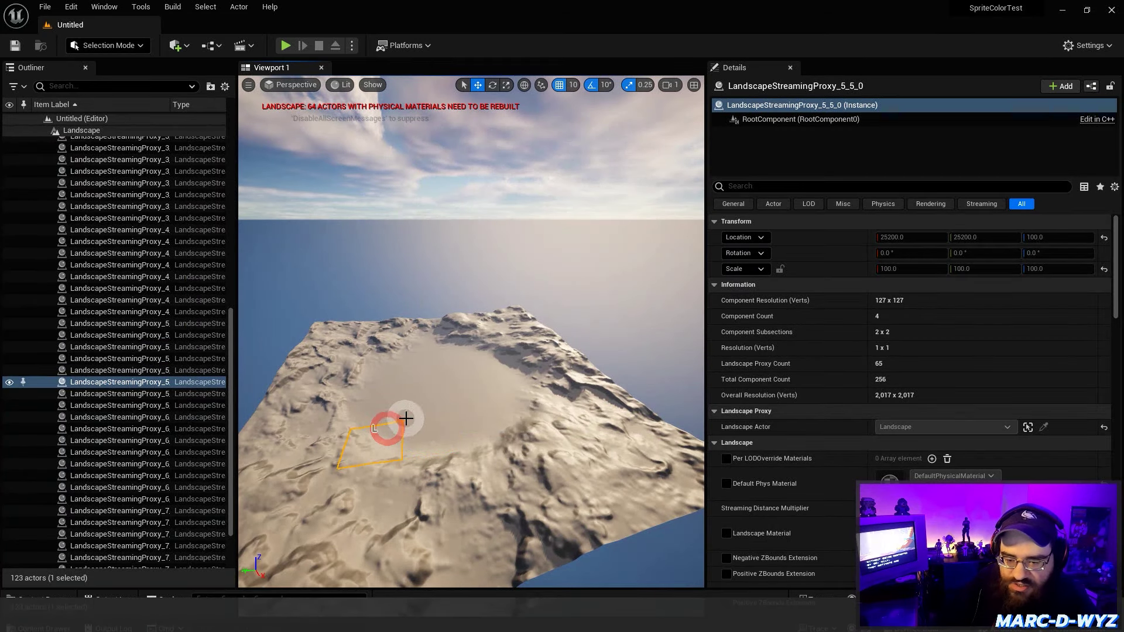
double_click(117, 382)
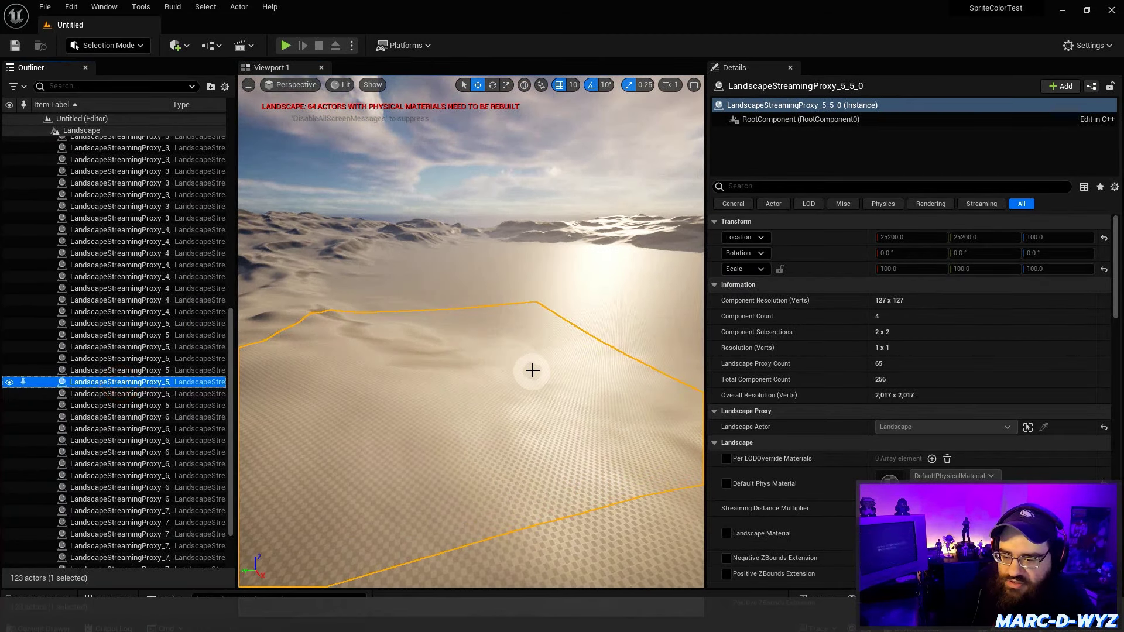
key("w")
right_click_drag(532, 370, 296, 346)
scroll(550, 349, "up", 7)
scroll(550, 366, "down", 3)
scroll(53, 205, "up", 10)
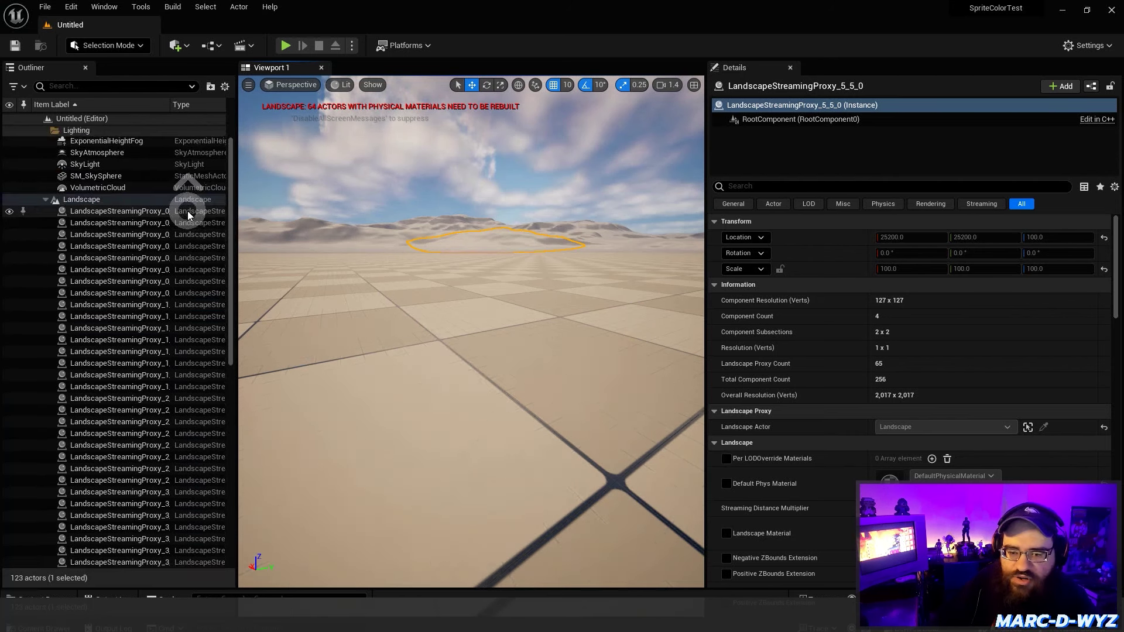
Collapse the Lighting and Landscape groups in the Outliner and clear the actor selection.
left_click(43, 142)
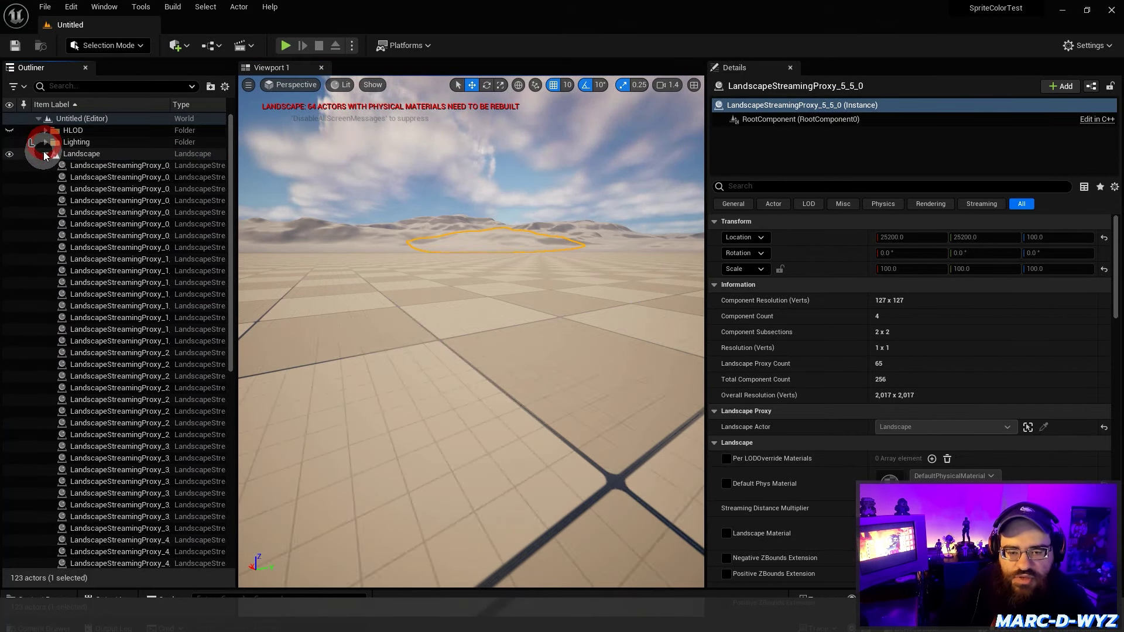
left_click(45, 153)
left_click(86, 243)
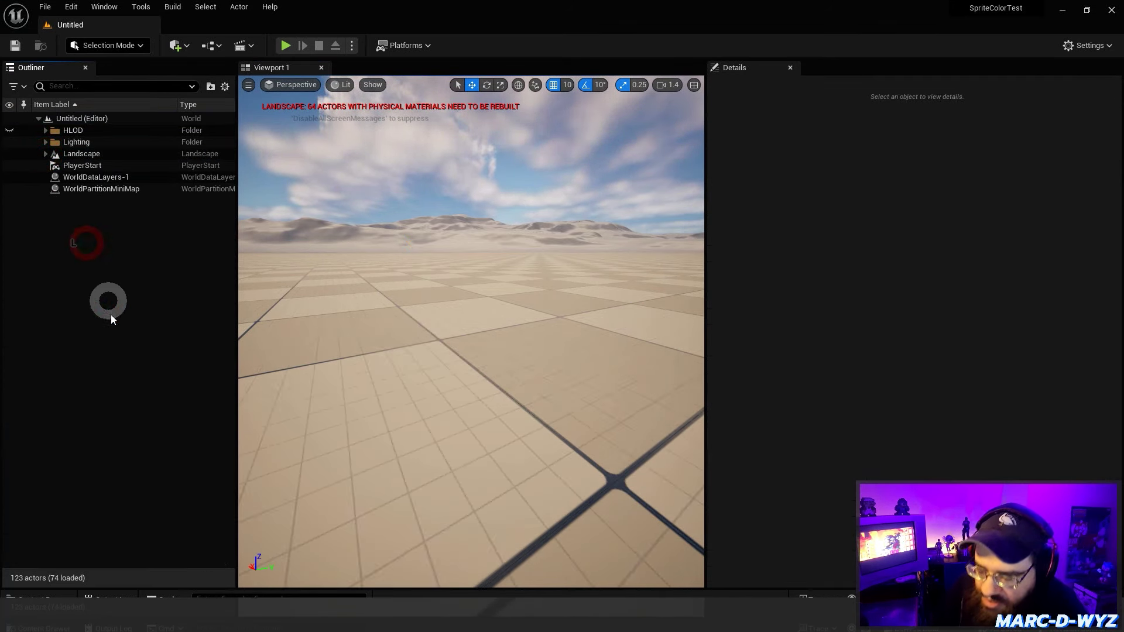
Import the SpriteSamples image as a texture into the project's main Content folder and show that folder's assets.
left_click(50, 598)
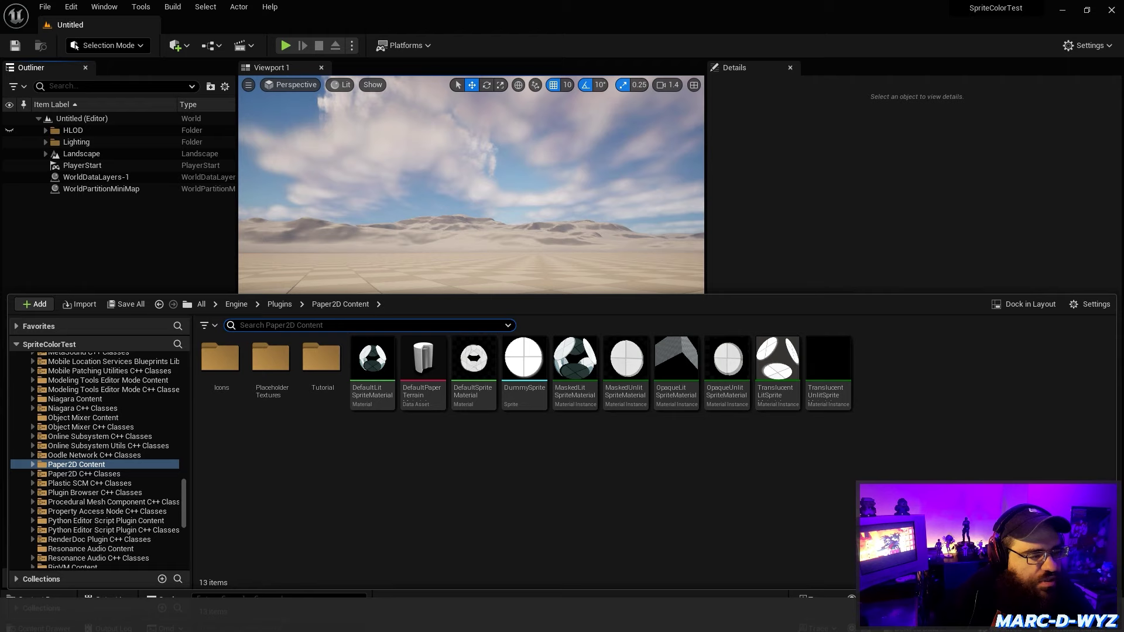
left_click_drag(0, 405, 273, 477)
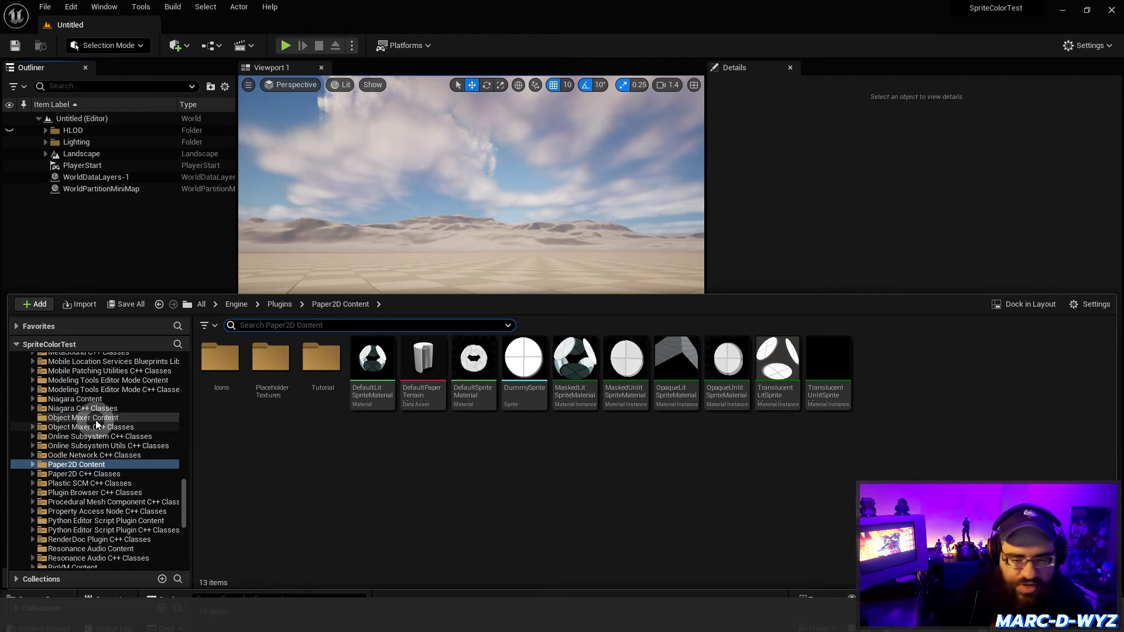
scroll(178, 488, "up", 3)
left_click_drag(182, 488, 180, 352)
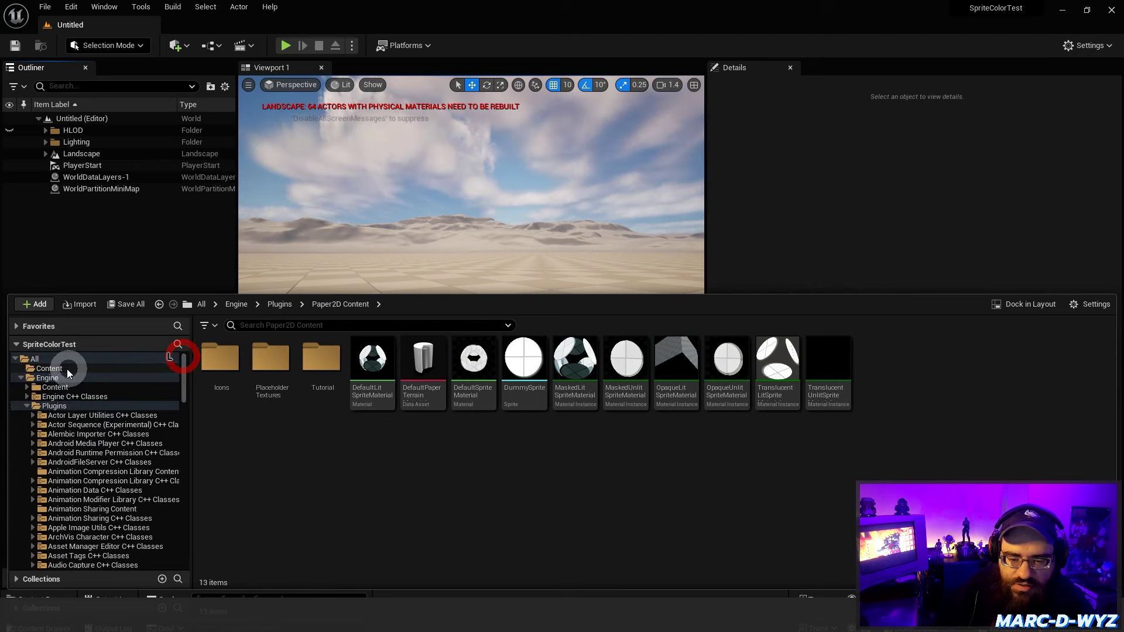
left_click(49, 369)
left_click_drag(0, 404, 428, 411)
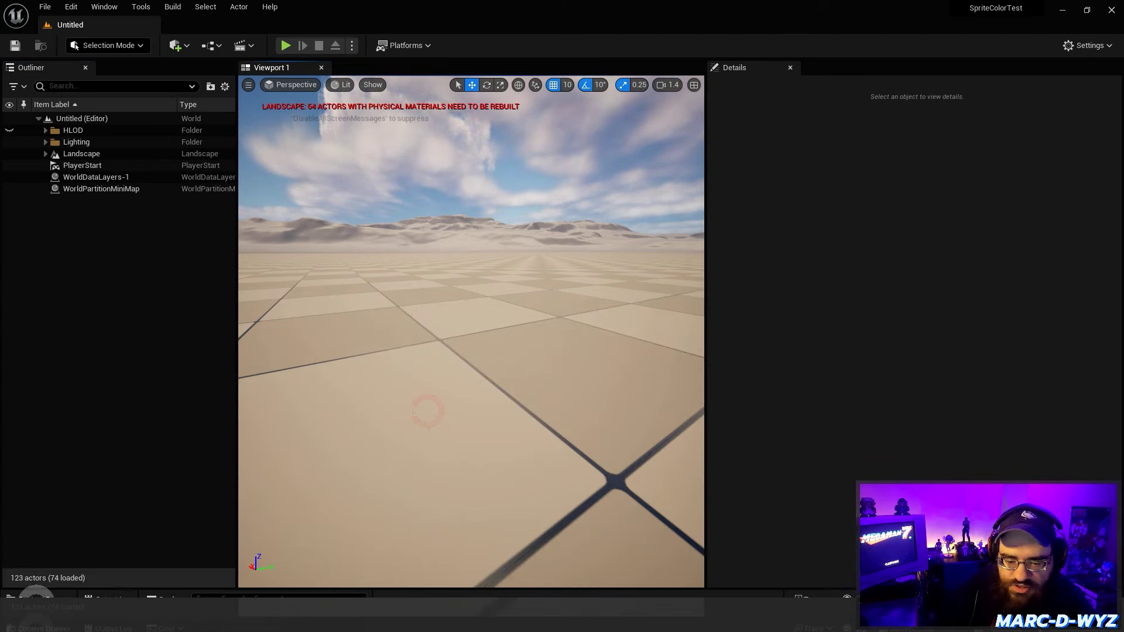
left_click(37, 603)
mouse_move(228, 371)
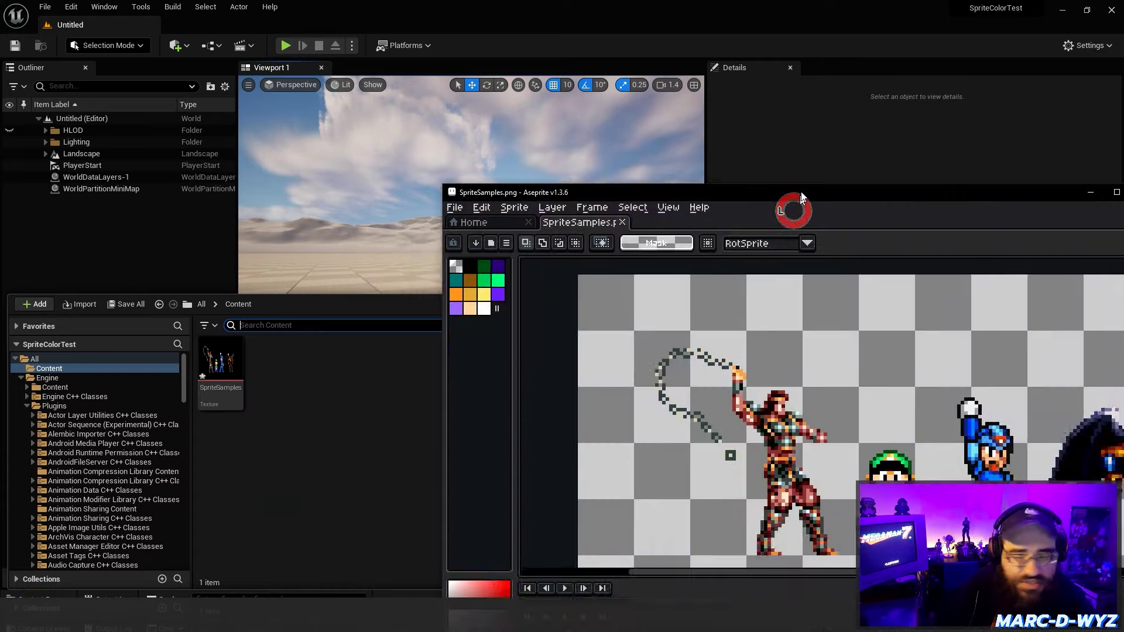
Bring up SpriteSamples.png in Aseprite and examine its four character sprites, then minimize it to return to Unreal.
left_click_drag(794, 205, 740, 3)
scroll(492, 261, "up", 1)
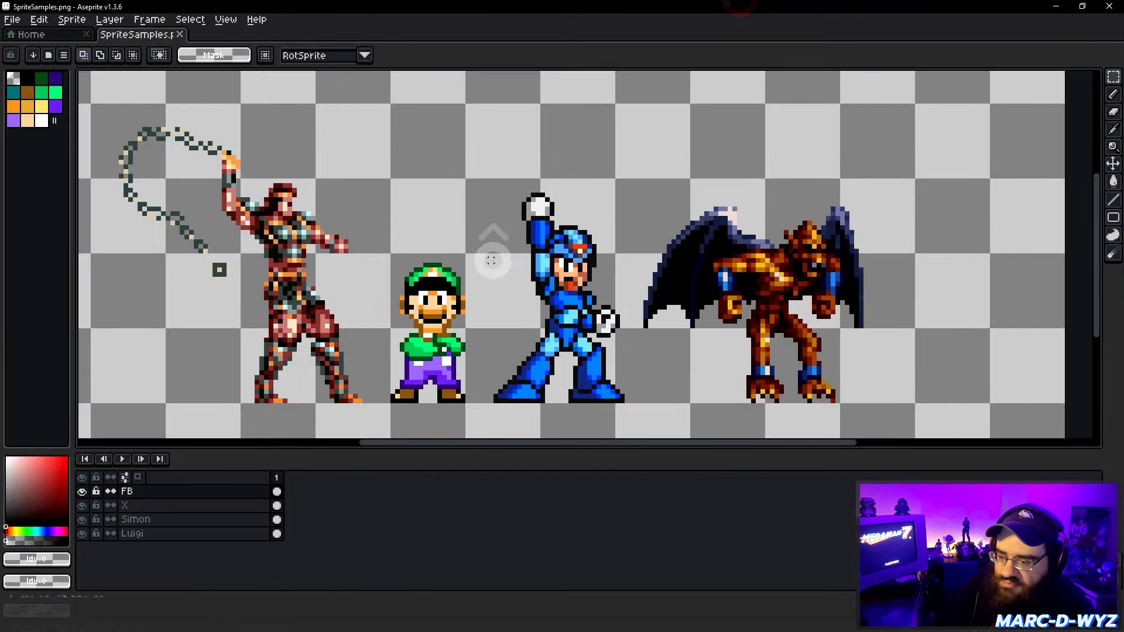
middle_click_drag(391, 273, 461, 273)
scroll(607, 304, "up", 1)
middle_click_drag(879, 281, 771, 255)
scroll(412, 236, "down", 1)
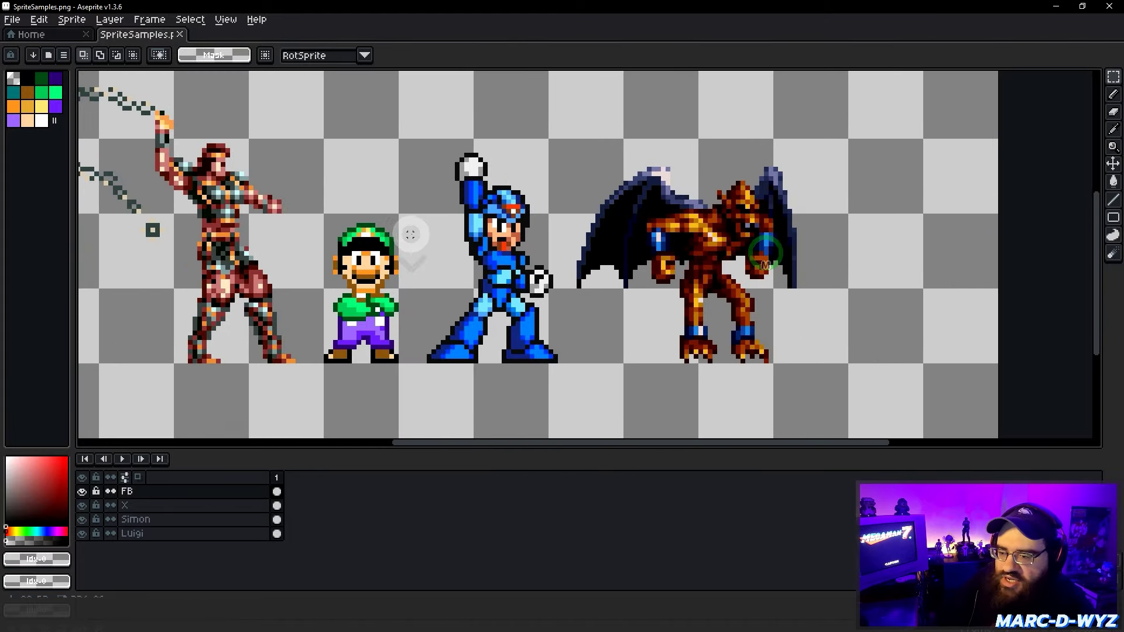
middle_click_drag(414, 245, 501, 282)
left_click(1055, 6)
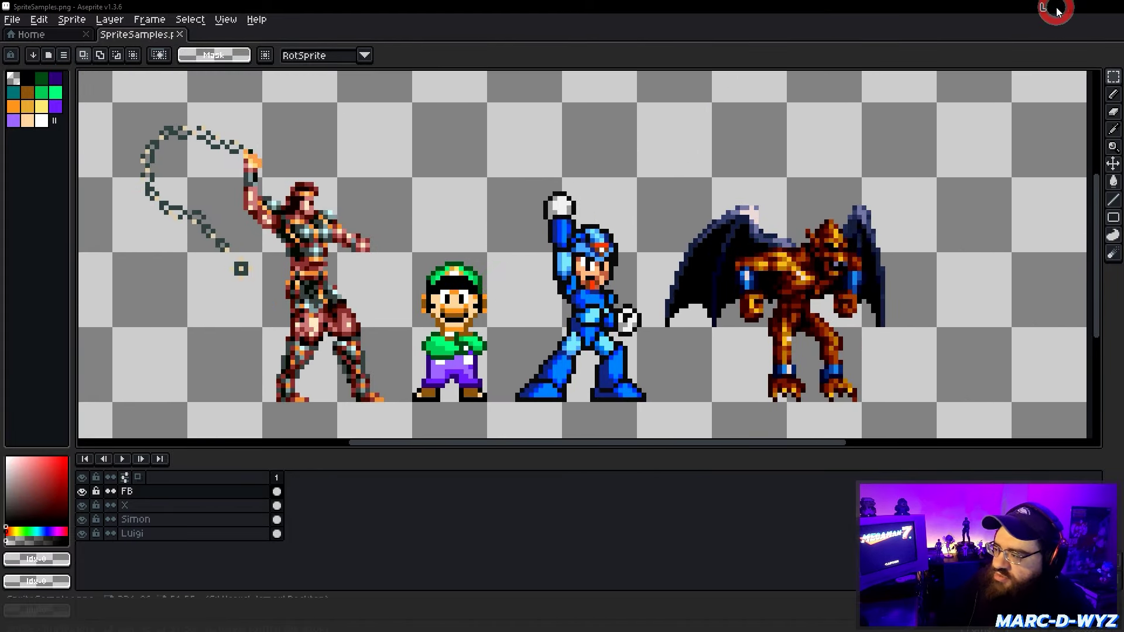
Apply the Paper2D texture settings to the SpriteSamples texture.
right_click(221, 375)
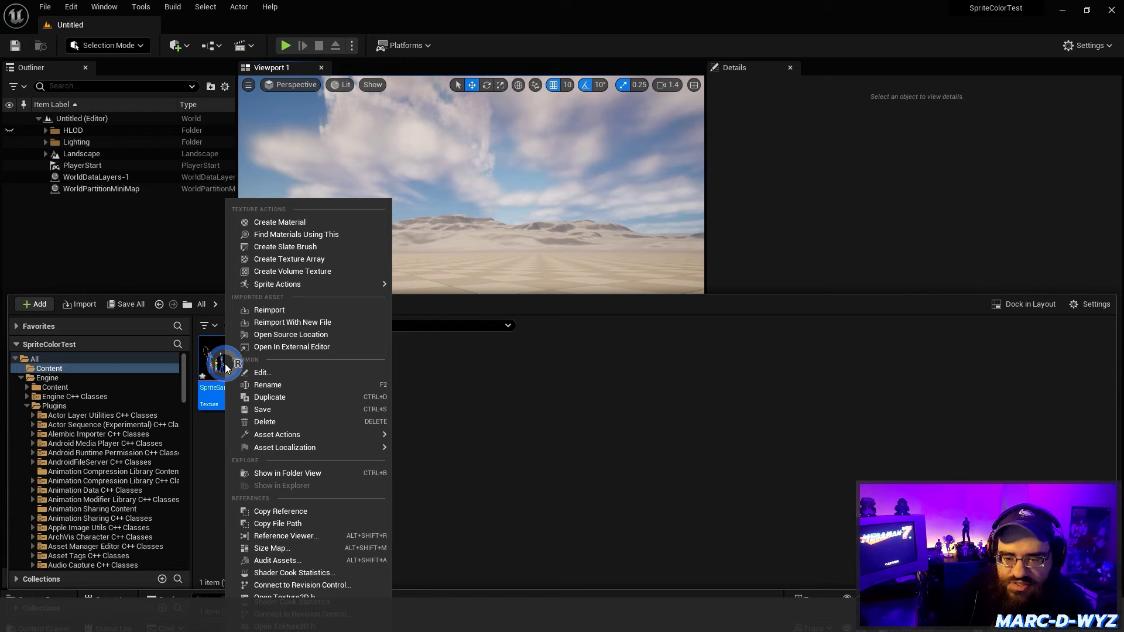
mouse_move(311, 287)
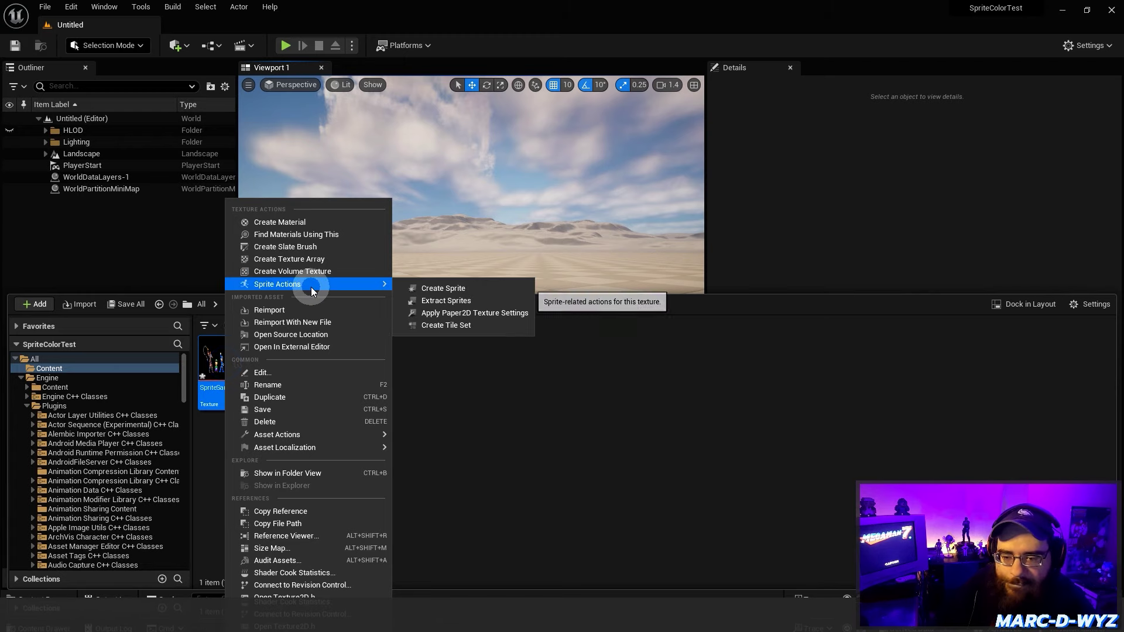
left_click(453, 314)
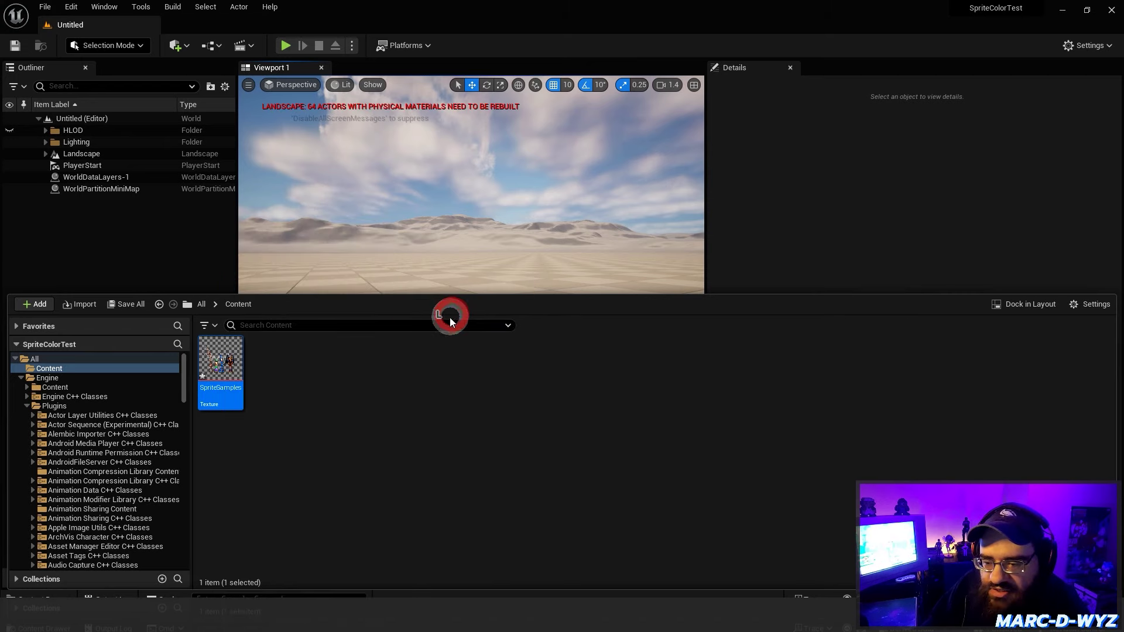
left_click(387, 428)
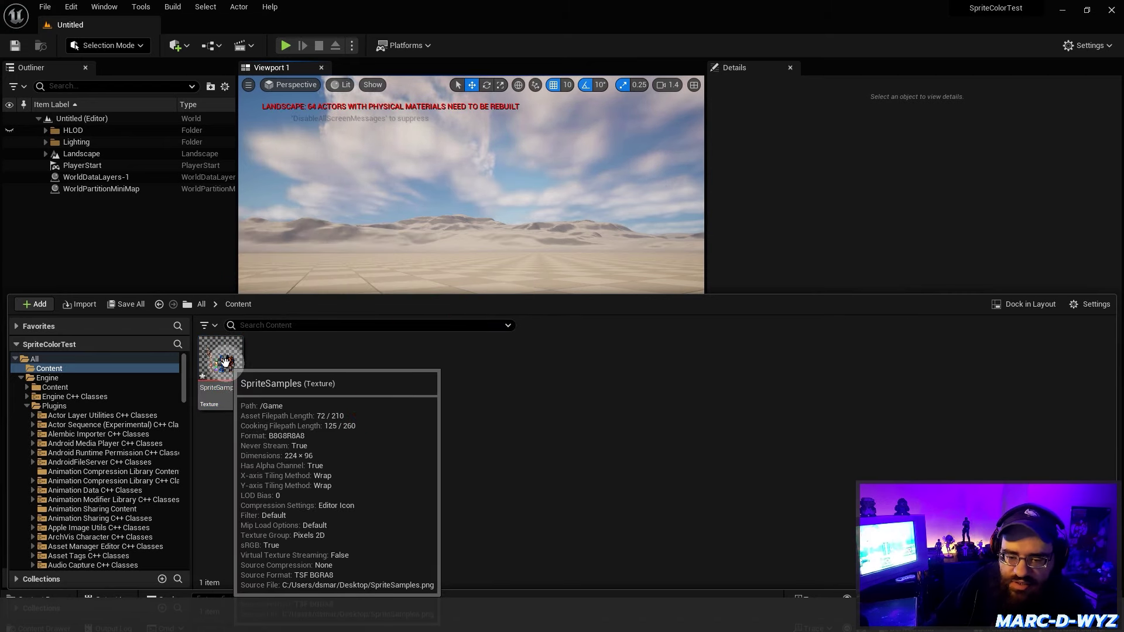
Create a sprite from the SpriteSamples texture.
right_click(225, 368)
mouse_move(319, 284)
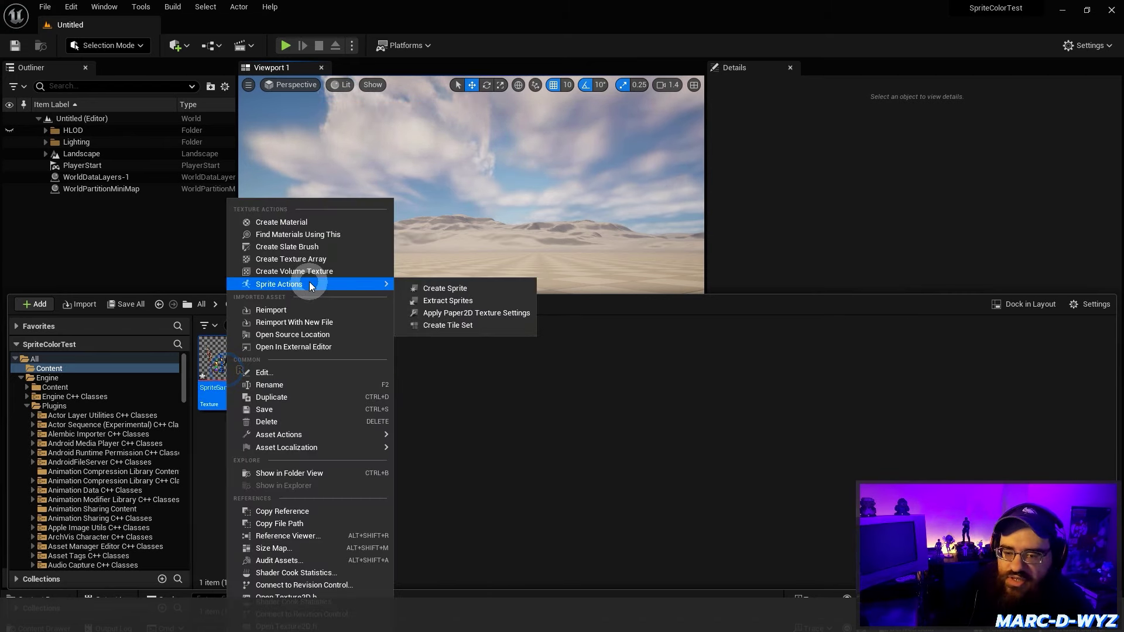
left_click(466, 289)
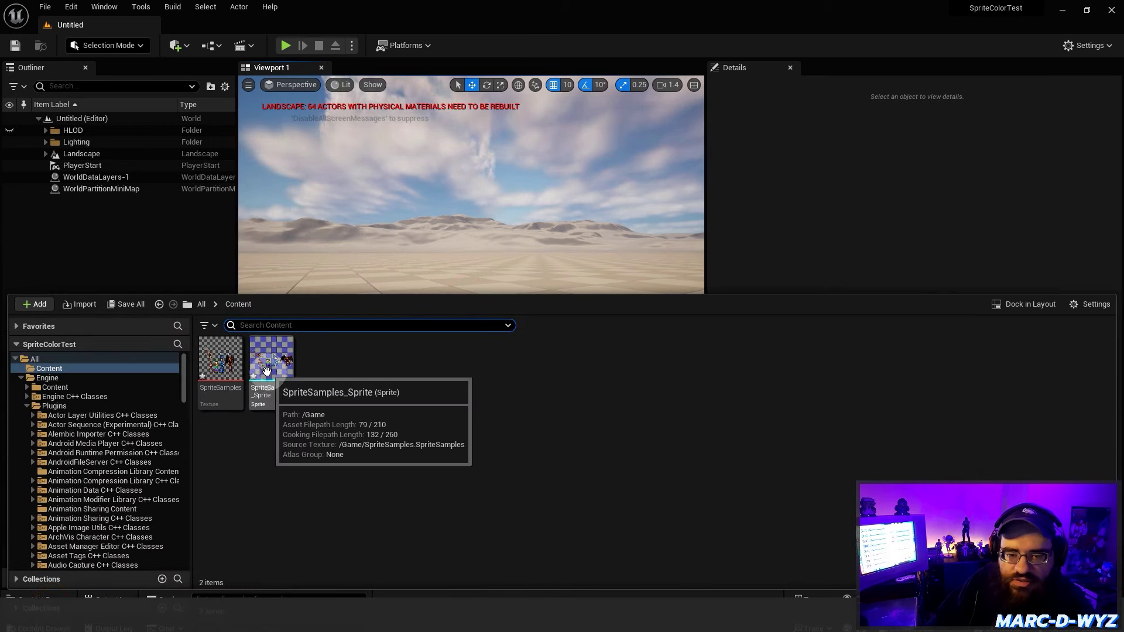
left_click(139, 253)
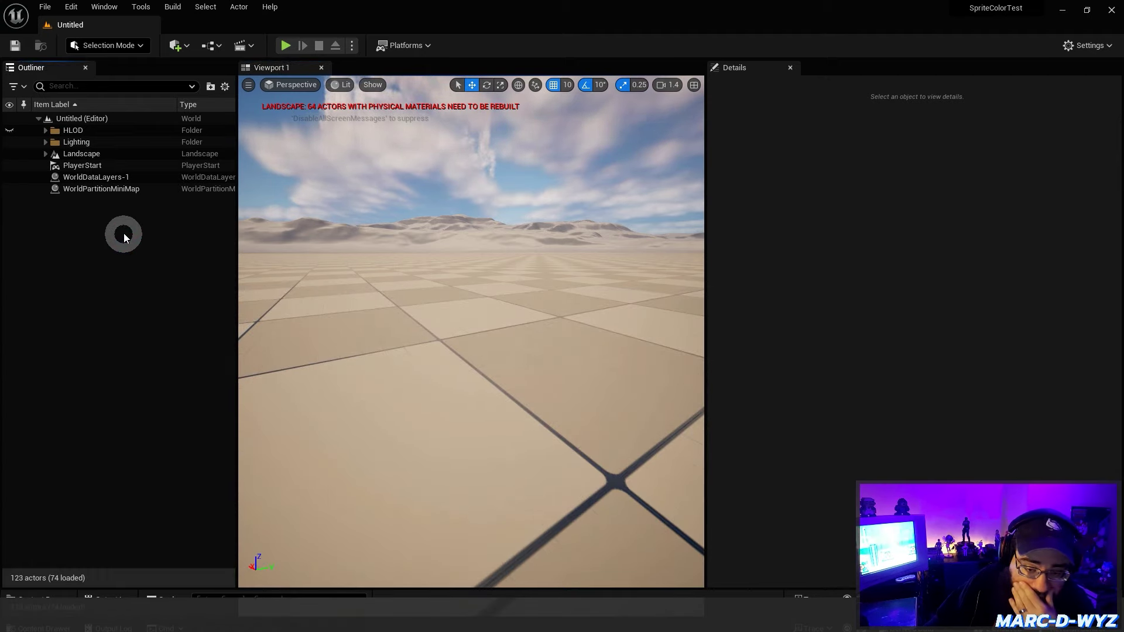
left_click(177, 47)
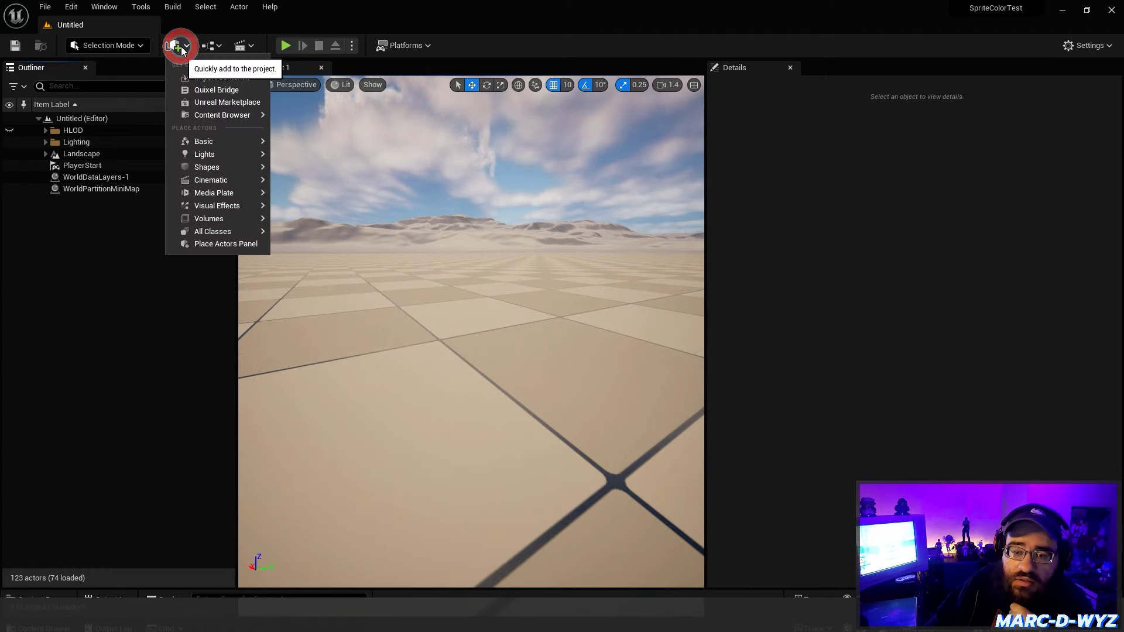
left_click(209, 46)
left_click(176, 46)
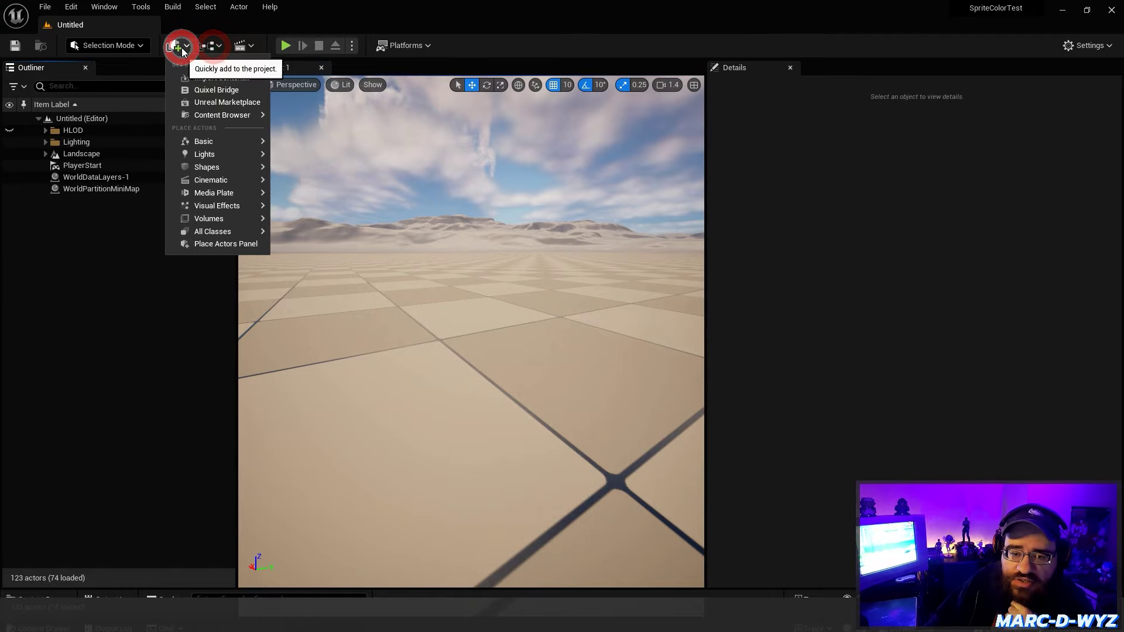
left_click(83, 427)
Create an Actor Blueprint class named BP_SpriteTest in the Content folder and open it in a maximized editor.
left_click(58, 597)
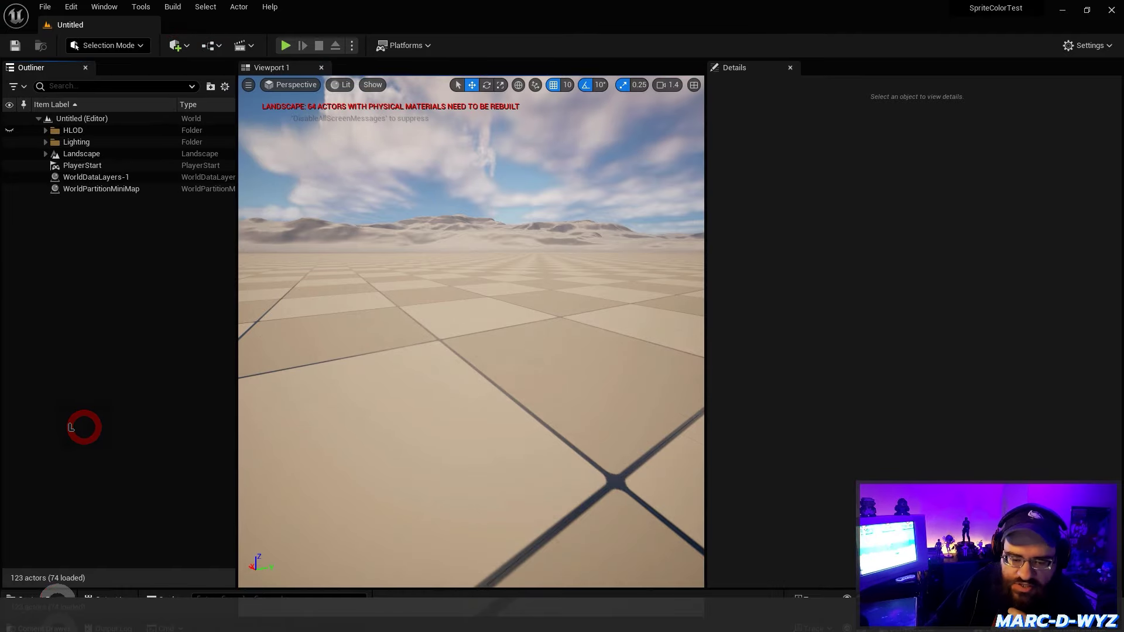
right_click(314, 474)
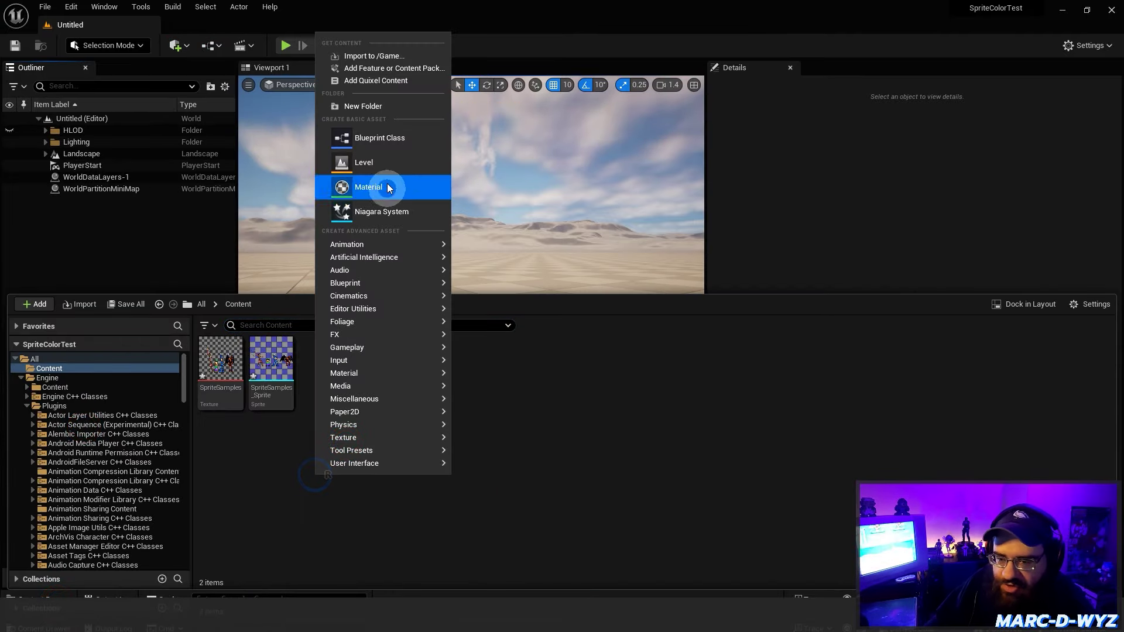
left_click(394, 141)
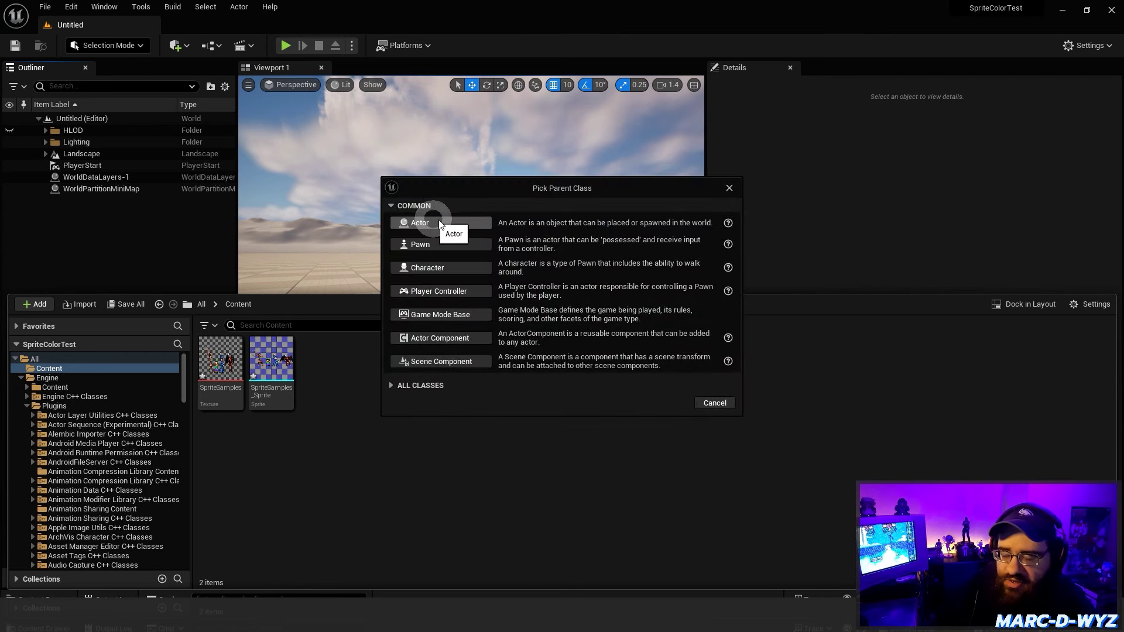
left_click(445, 221)
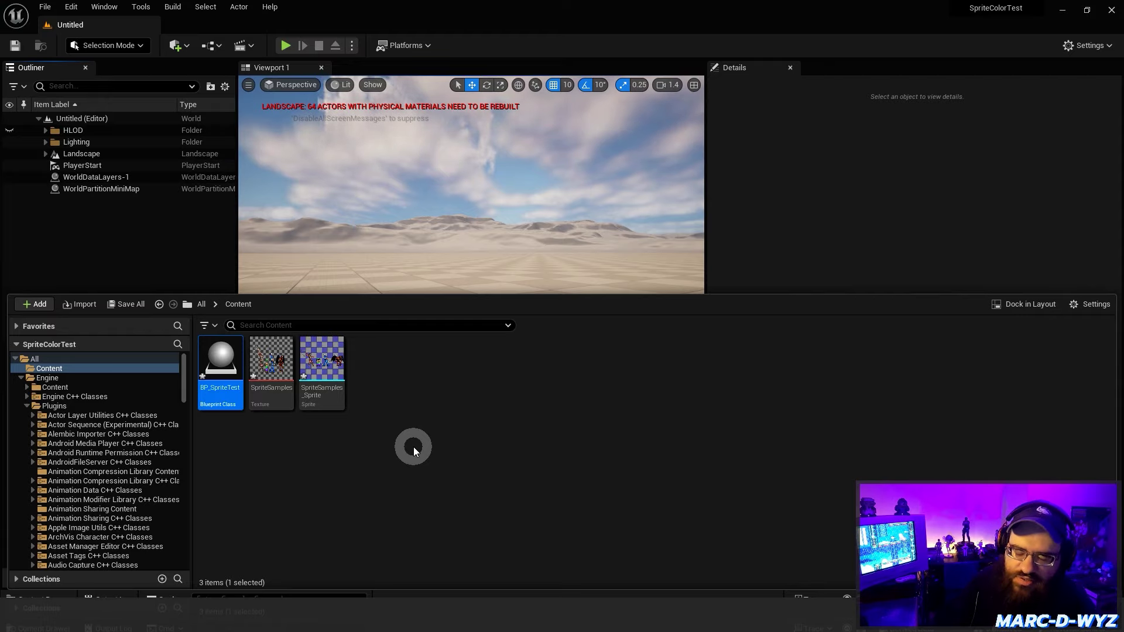
left_click_drag(0, 135, 485, 117)
left_click_drag(351, 118, 577, 3)
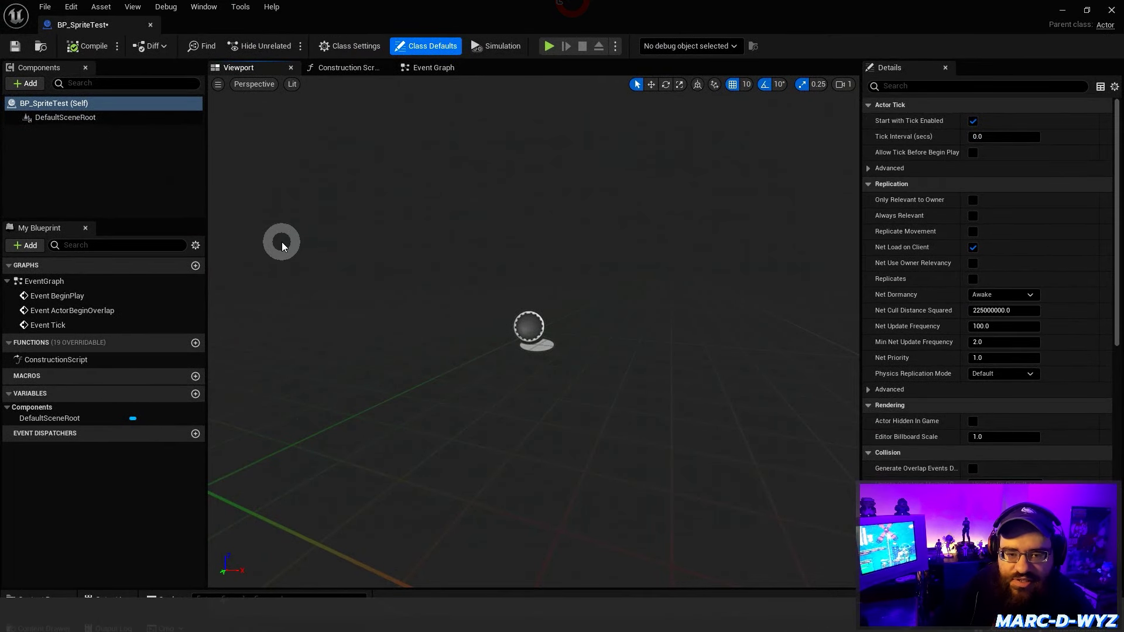
Add a Paper Sprite component to BP_SpriteTest and assign SpriteSamples_Sprite as its source sprite.
left_click(130, 167)
left_click(23, 84)
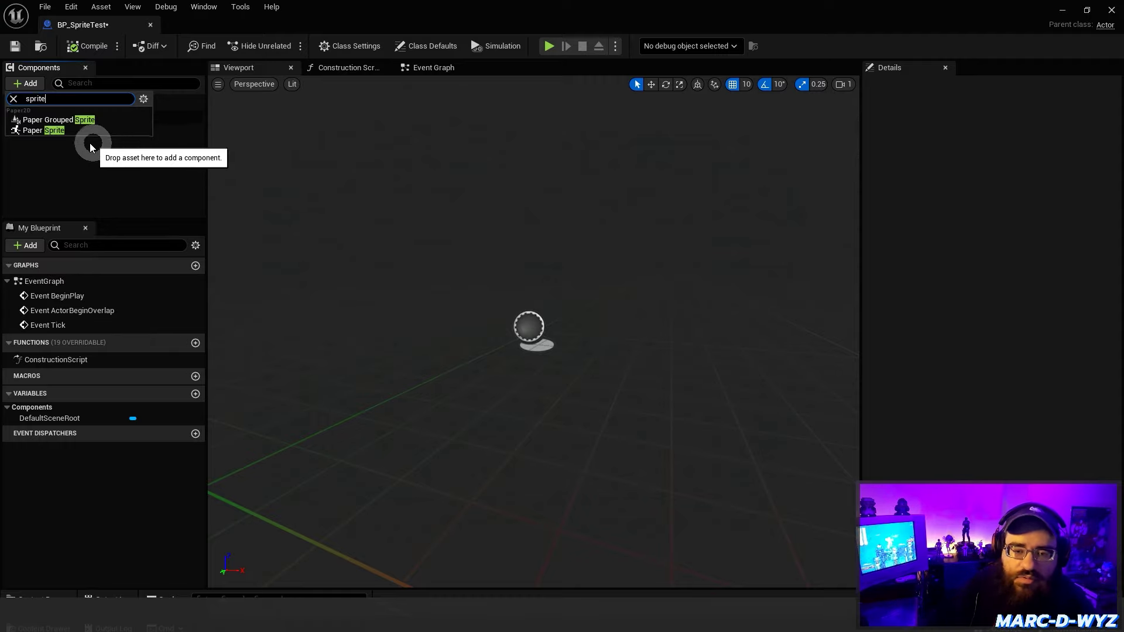
left_click(66, 129)
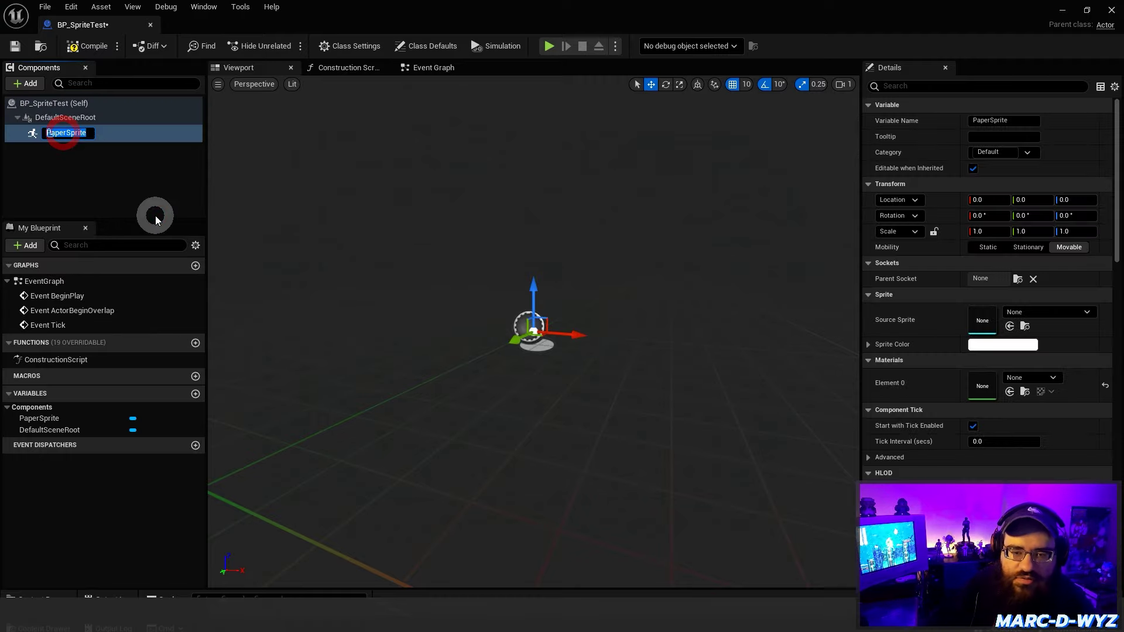
left_click(125, 175)
left_click(86, 131)
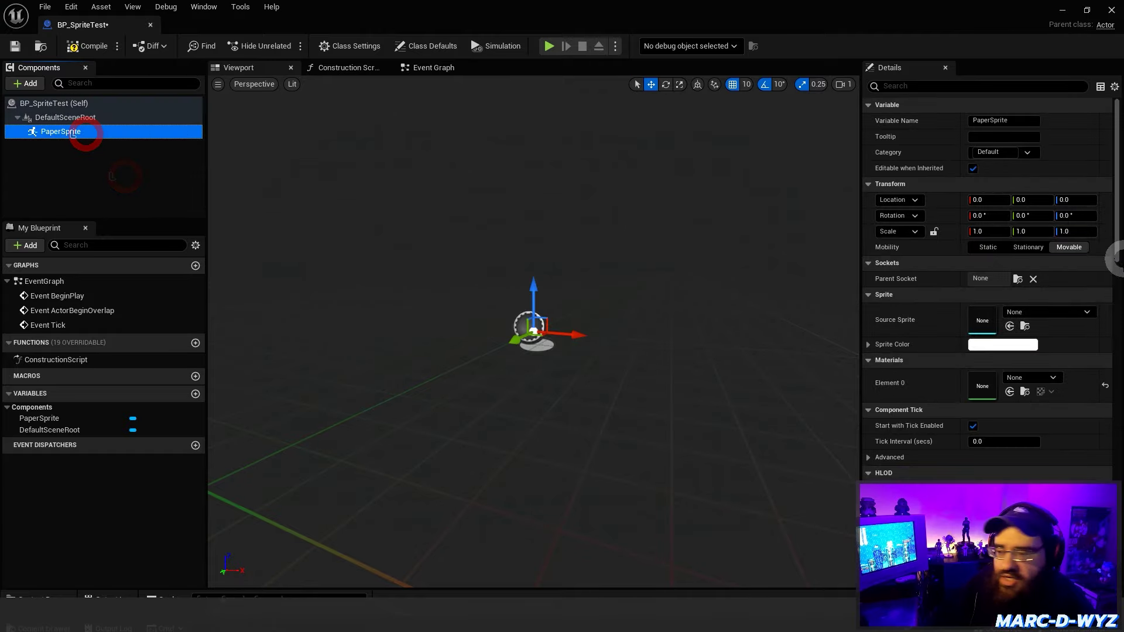
left_click(1055, 310)
left_click(1030, 476)
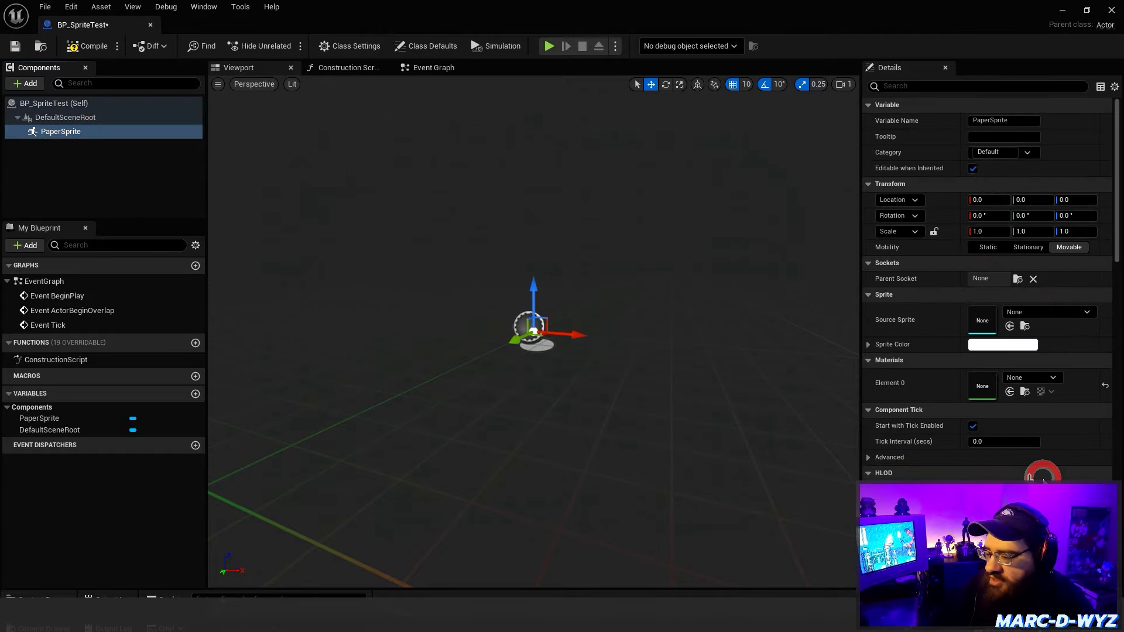
Examine the colors of the character sprites up close in the Blueprint viewport.
mouse_move(496, 383)
right_mouse_down()
mouse_move(521, 388)
mouse_move(511, 377)
mouse_move(527, 406)
mouse_move(517, 403)
mouse_move(532, 372)
mouse_move(470, 388)
mouse_move(479, 387)
right_mouse_up()
scroll(507, 391, "up", 5)
scroll(521, 388, "down", 8)
scroll(521, 388, "down", 4)
key("w")
key("s")
key("w")
key("d")
key("a")
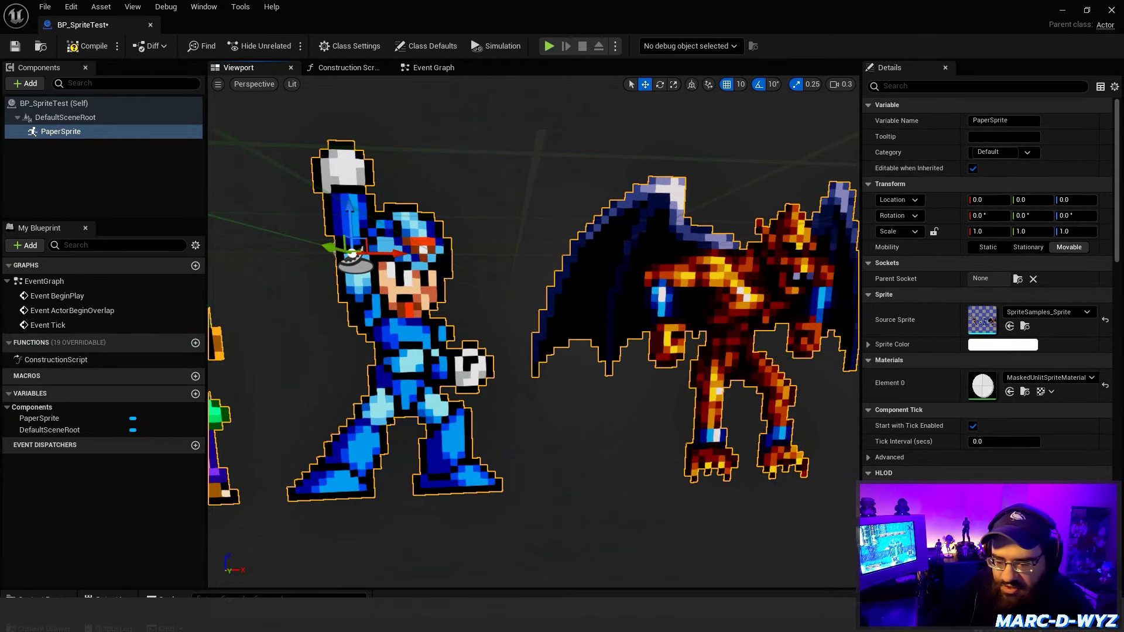
Place the Aseprite window beside the Blueprint viewport and compare the original sprite colors with those in Unreal.
left_click(331, 619)
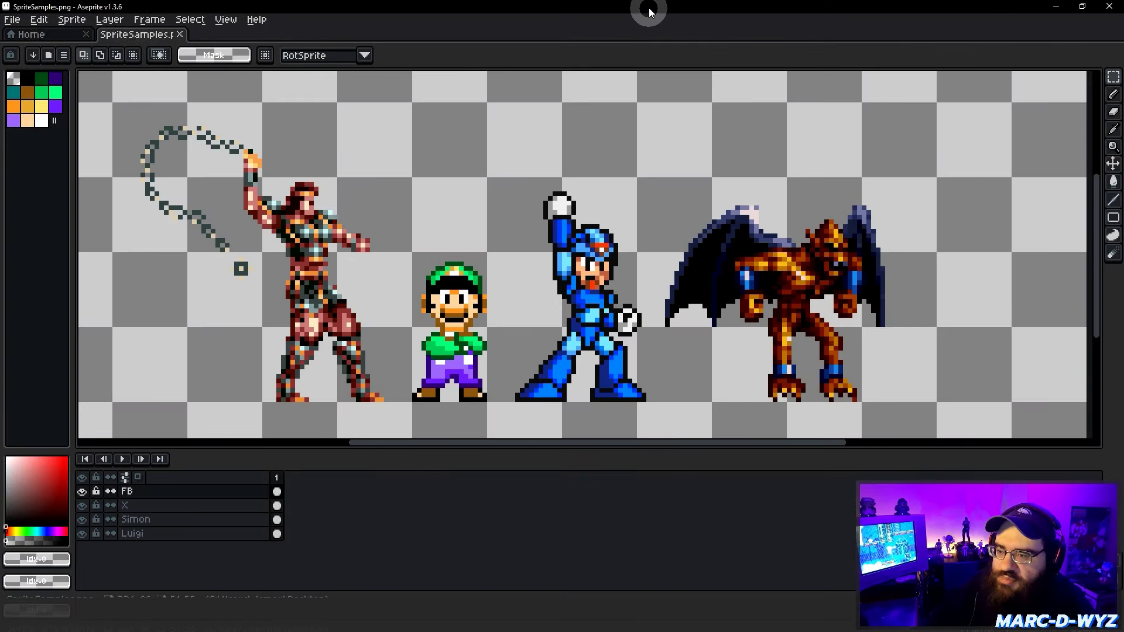
left_click_drag(649, 10, 172, 47)
mouse_move(485, 303)
right_mouse_down()
mouse_move(485, 257)
mouse_move(488, 307)
right_mouse_up()
key("a")
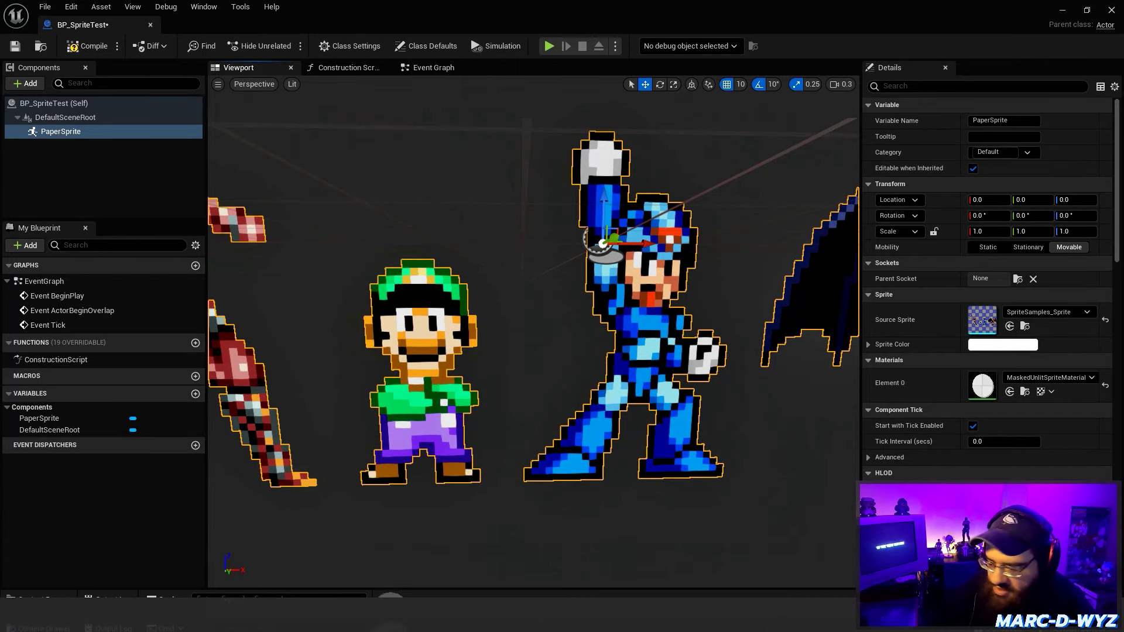
key("alt+Tab")
middle_click_drag(238, 285, 192, 224)
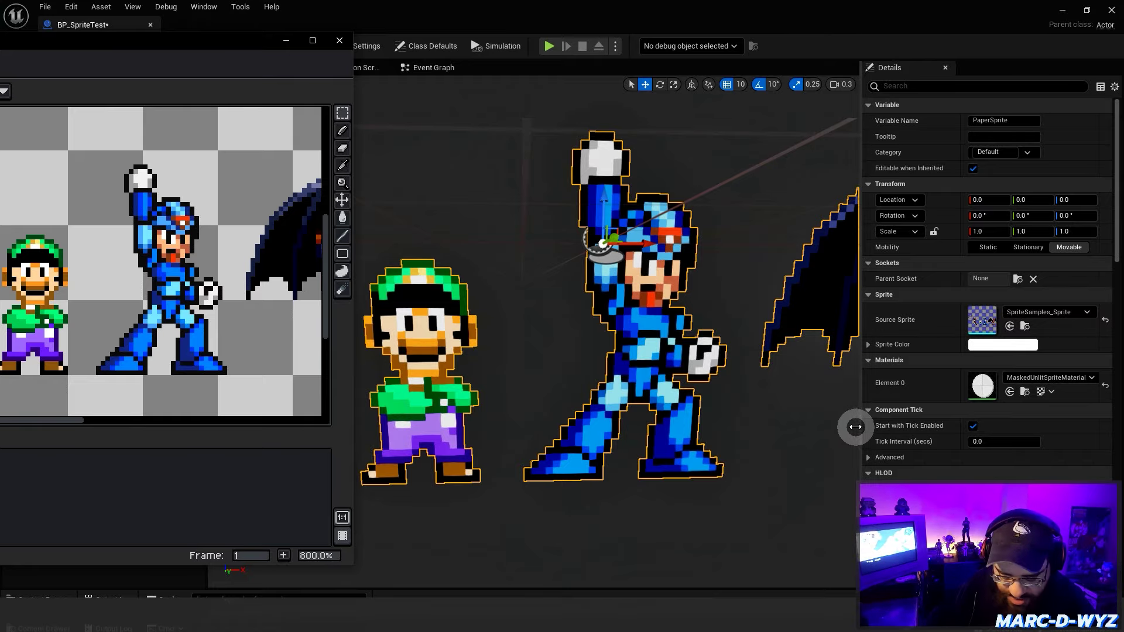
Capture the blue character's face from the Unreal viewport and paste it into SpriteSamples.png in Aseprite, over the winged creature.
key("super+shift+s")
left_click_drag(689, 238, 622, 322)
double_click(195, 41)
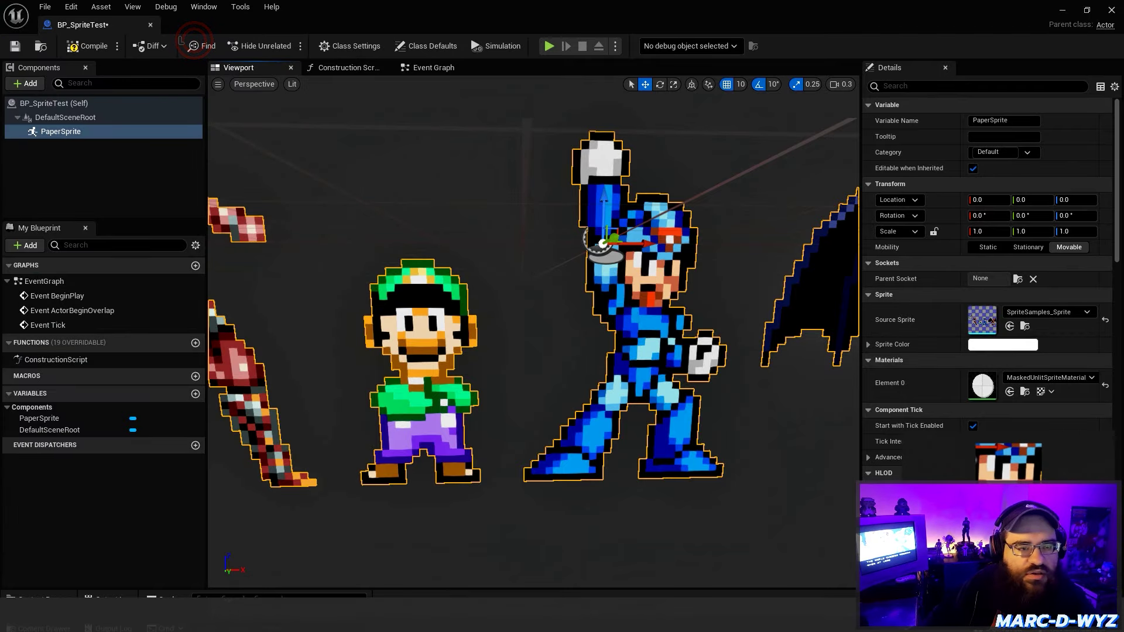
left_click_drag(0, 29, 708, 1)
scroll(815, 342, "down", 2)
middle_click_drag(860, 318, 696, 286)
key("ctrl+v")
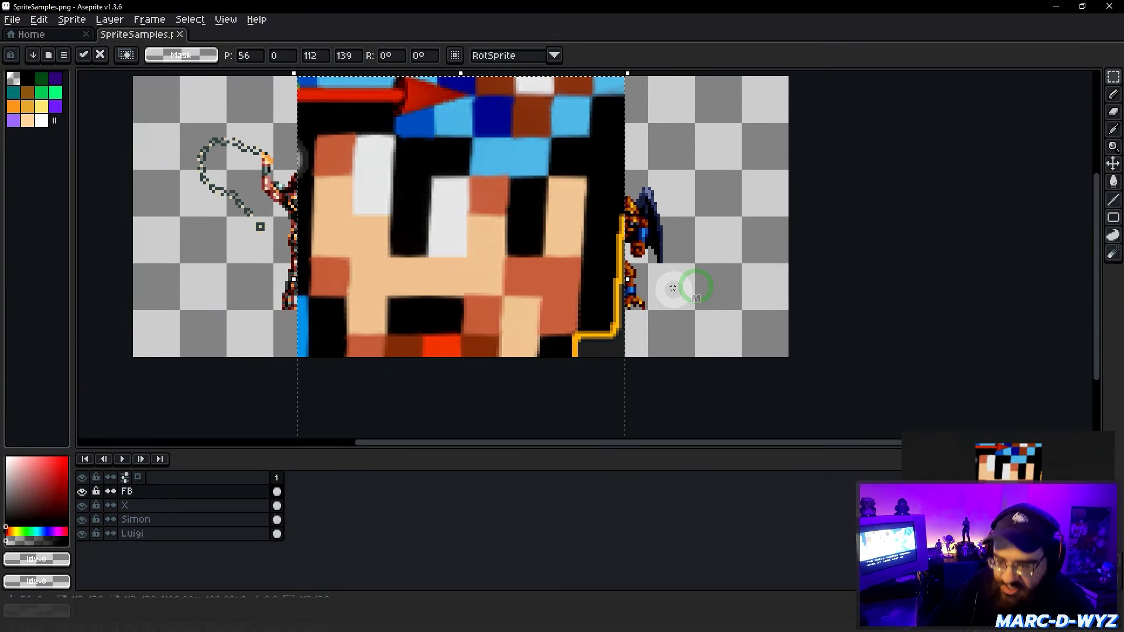
left_click_drag(497, 258, 755, 259)
scroll(527, 235, "up", 2)
left_click(534, 233)
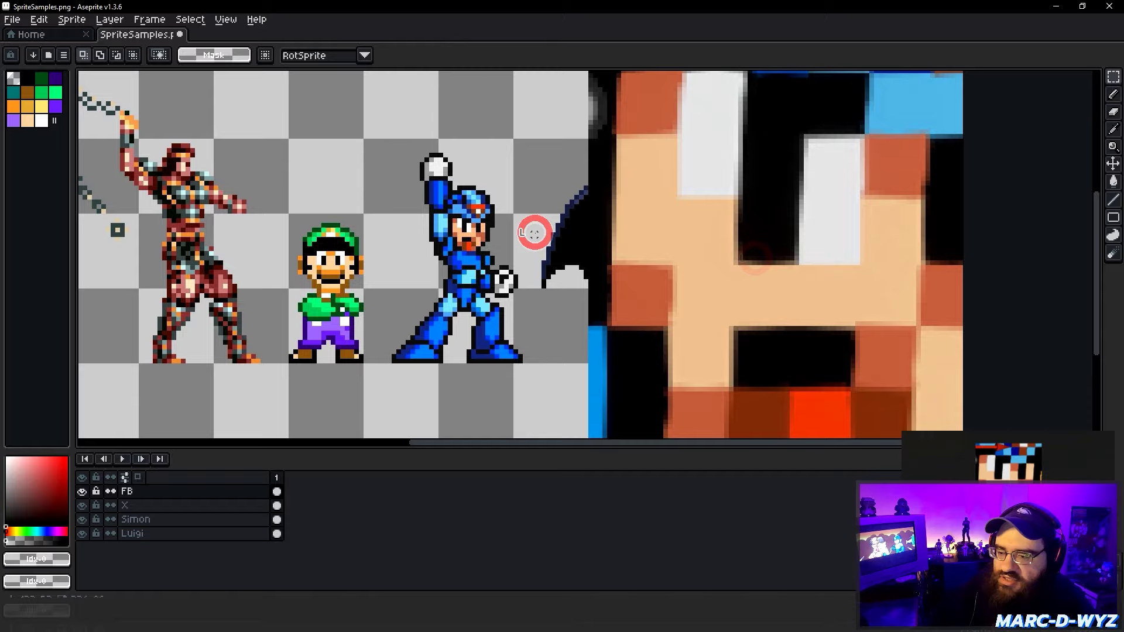
Sample the original blue character's skin color, #F8B080, for the Pencil tool.
scroll(533, 233, "up", 1)
scroll(534, 231, "up", 3)
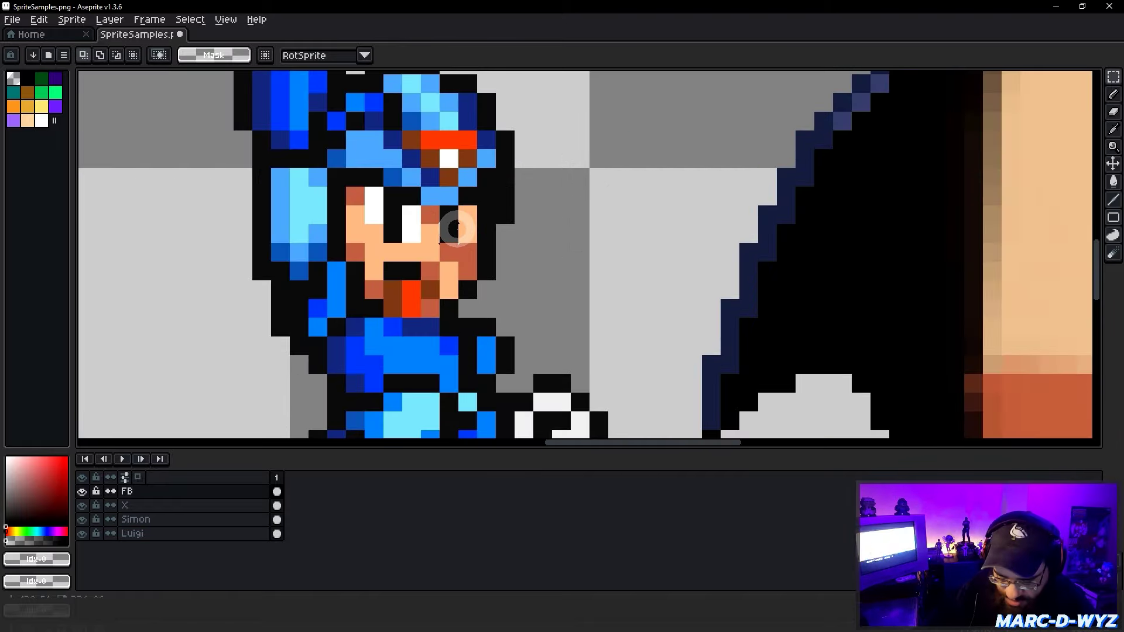
key("b")
left_click(373, 241, "alt")
scroll(514, 206, "down", 3)
middle_click_drag(608, 211, 464, 228)
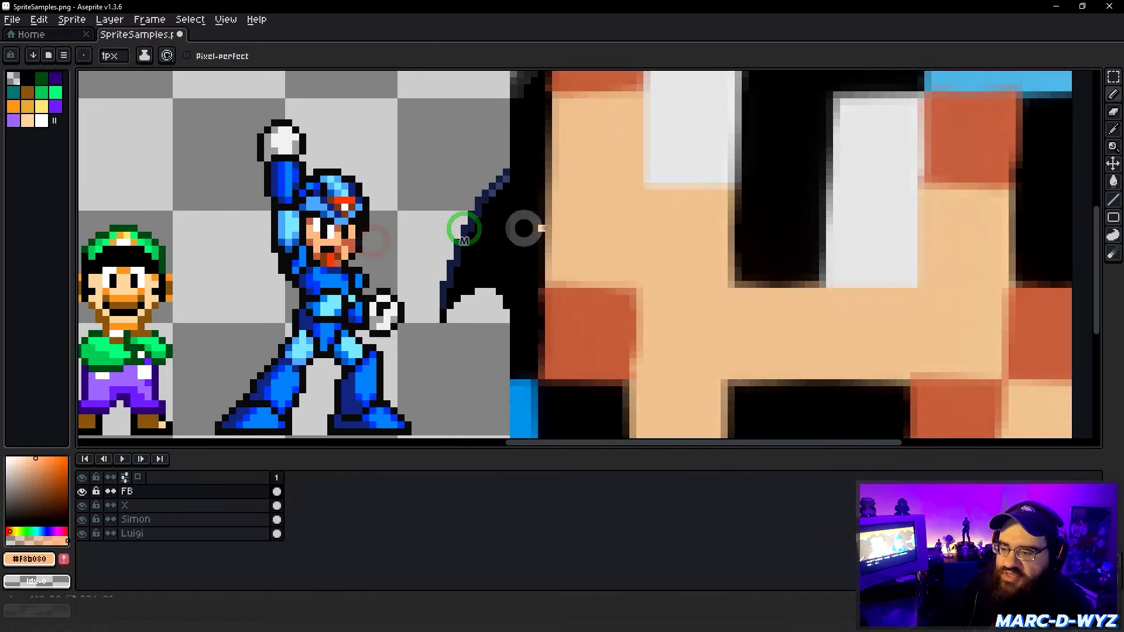
Paint a patch of the sampled skin color on the pasted face's cheek to compare the two tones.
scroll(579, 220, "up", 3)
mouse_move(323, 231)
middle_mouse_down()
mouse_move(819, 190)
mouse_move(751, 218)
mouse_move(637, 224)
middle_mouse_up()
scroll(411, 216, "down", 2)
mouse_move(676, 211)
left_mouse_down()
mouse_move(597, 227)
mouse_move(637, 216)
left_mouse_up()
scroll(652, 208, "up", 4)
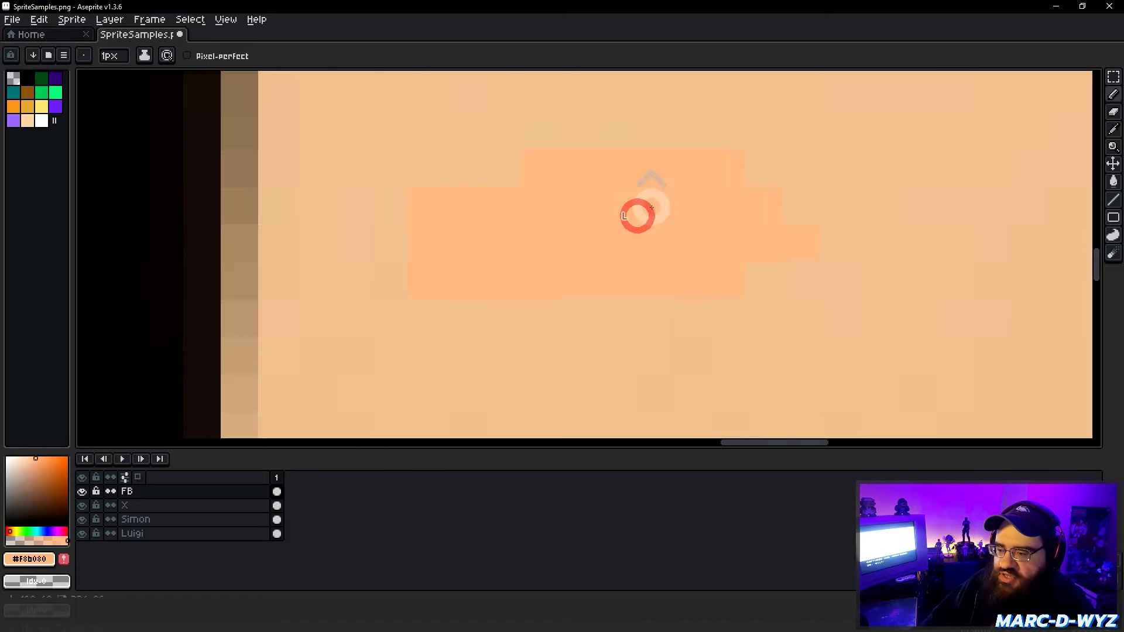
left_click(620, 266)
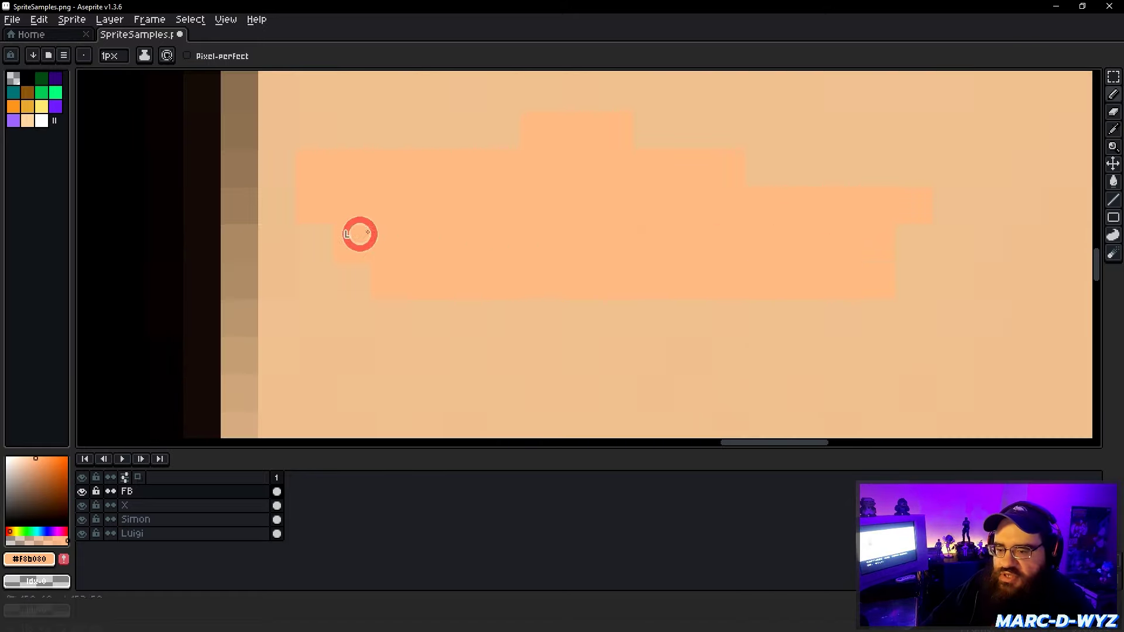
mouse_move(368, 232)
left_mouse_down()
mouse_move(913, 263)
mouse_move(646, 307)
left_mouse_up()
left_click_drag(579, 286, 632, 276)
scroll(653, 264, "down", 3)
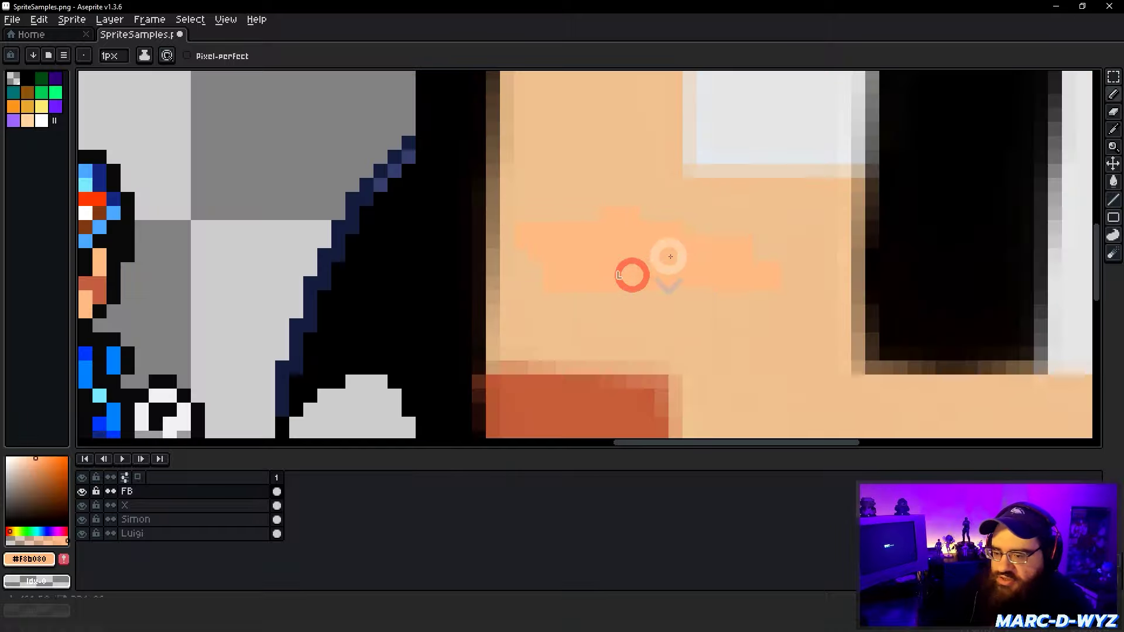
middle_click_drag(719, 261, 586, 262)
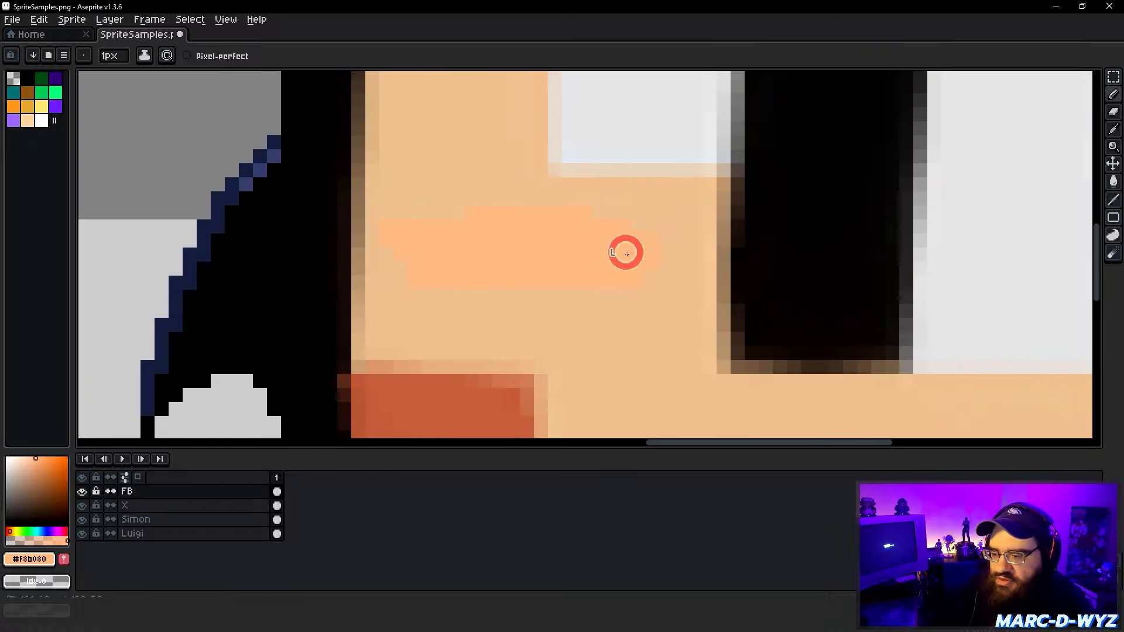
left_click(464, 246)
Compare the patch with the pasted face, undo the painting and the paste, and minimize Aseprite to return to Unreal.
scroll(559, 257, "down", 3)
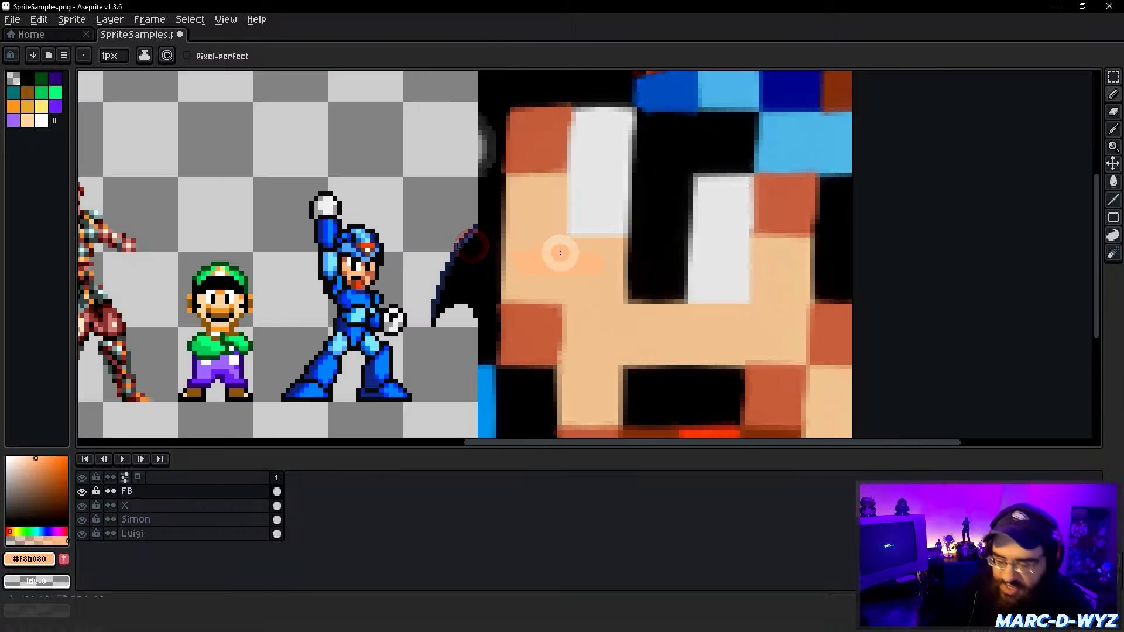
scroll(543, 256, "down", 1)
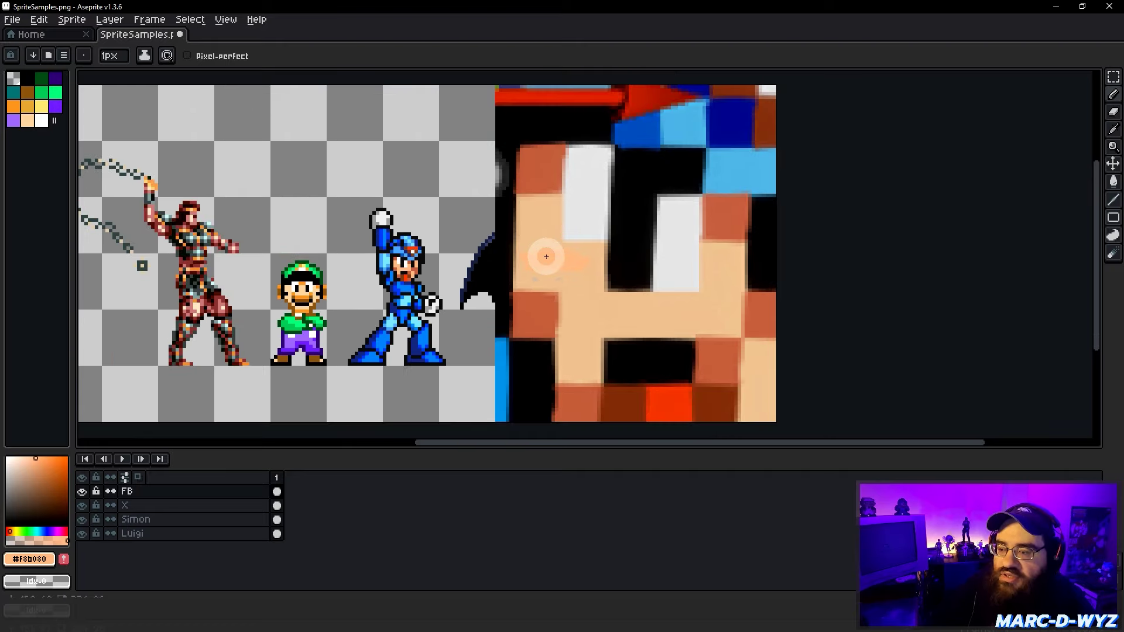
middle_click_drag(486, 260, 608, 244)
key("v")
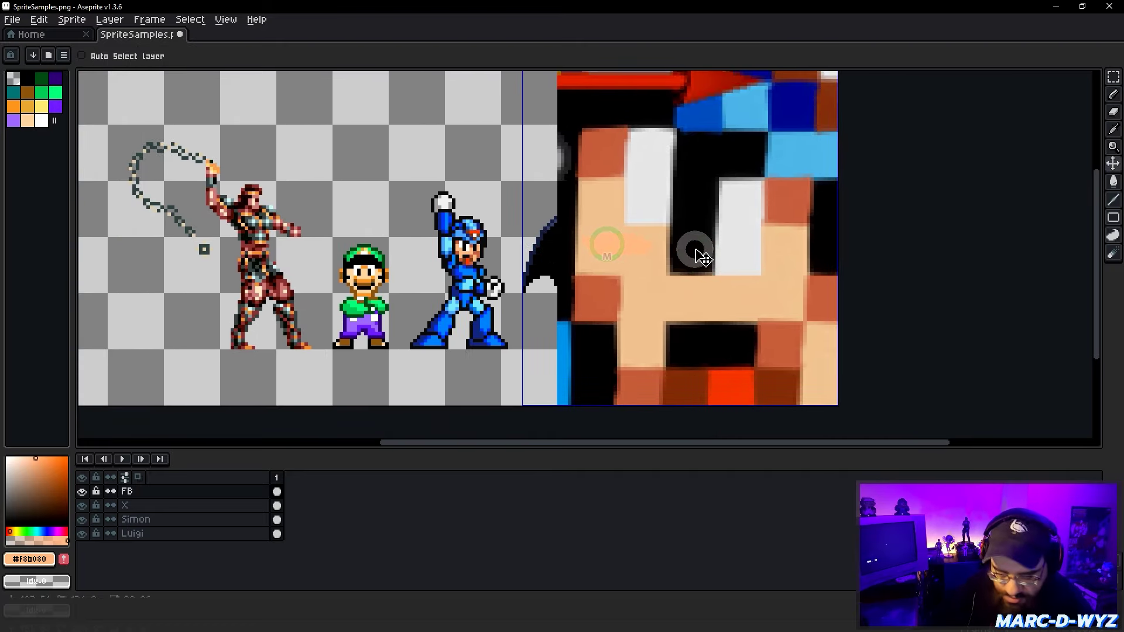
key("ctrl+z")
key("b")
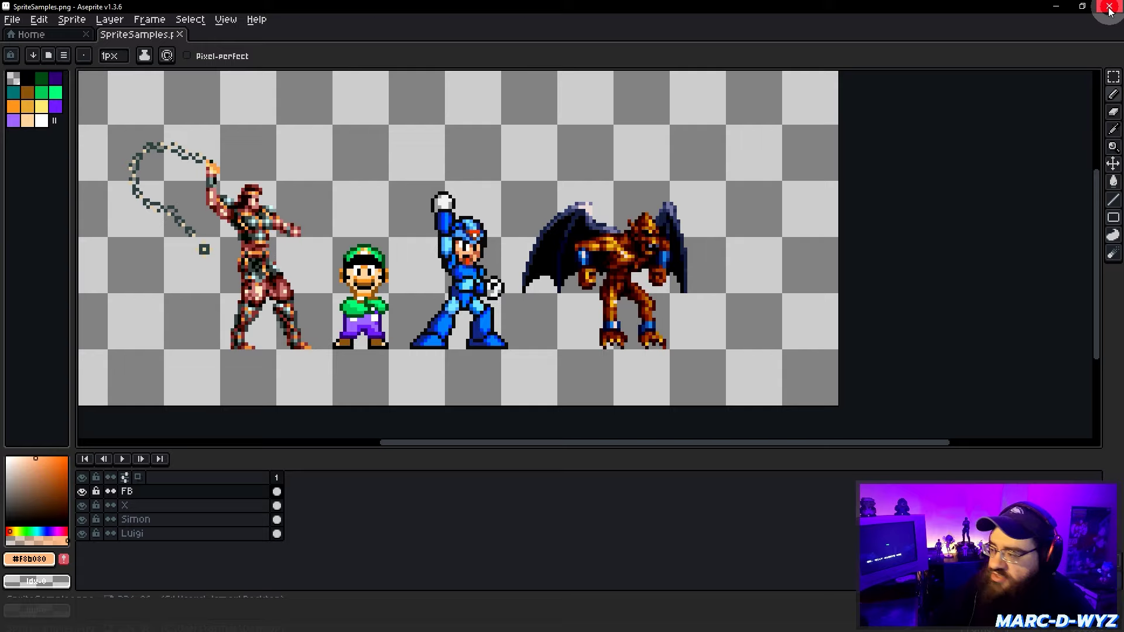
left_click(1058, 10)
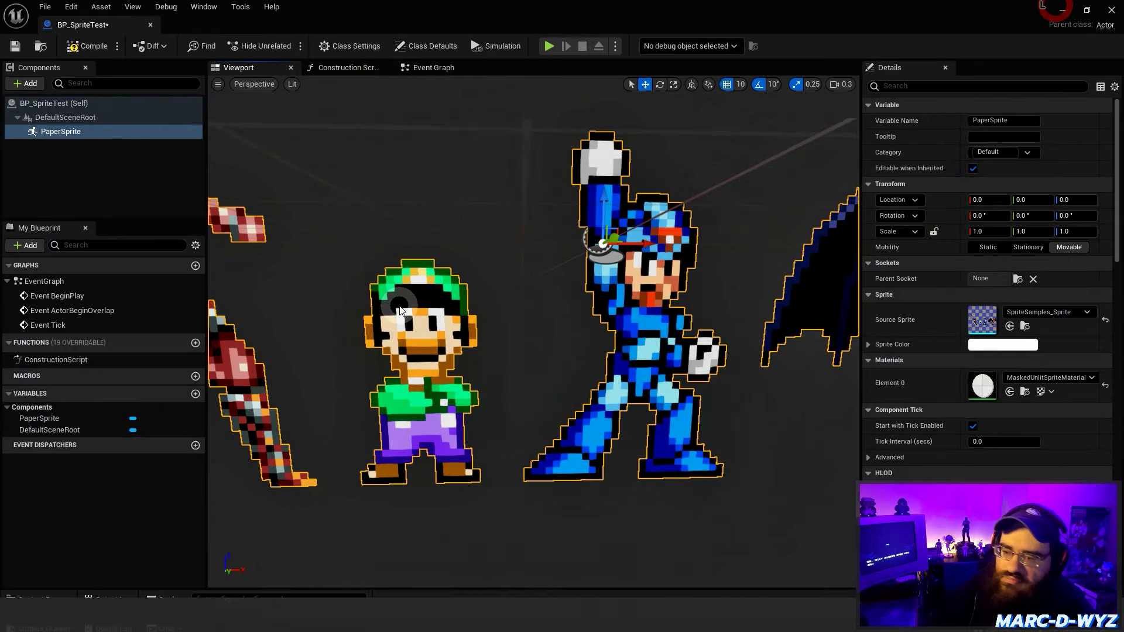
Raise the PaperSprite component to a Z location of 30.
left_click(446, 270)
scroll(459, 269, "down", 5)
scroll(539, 311, "up", 5)
scroll(566, 291, "down", 2)
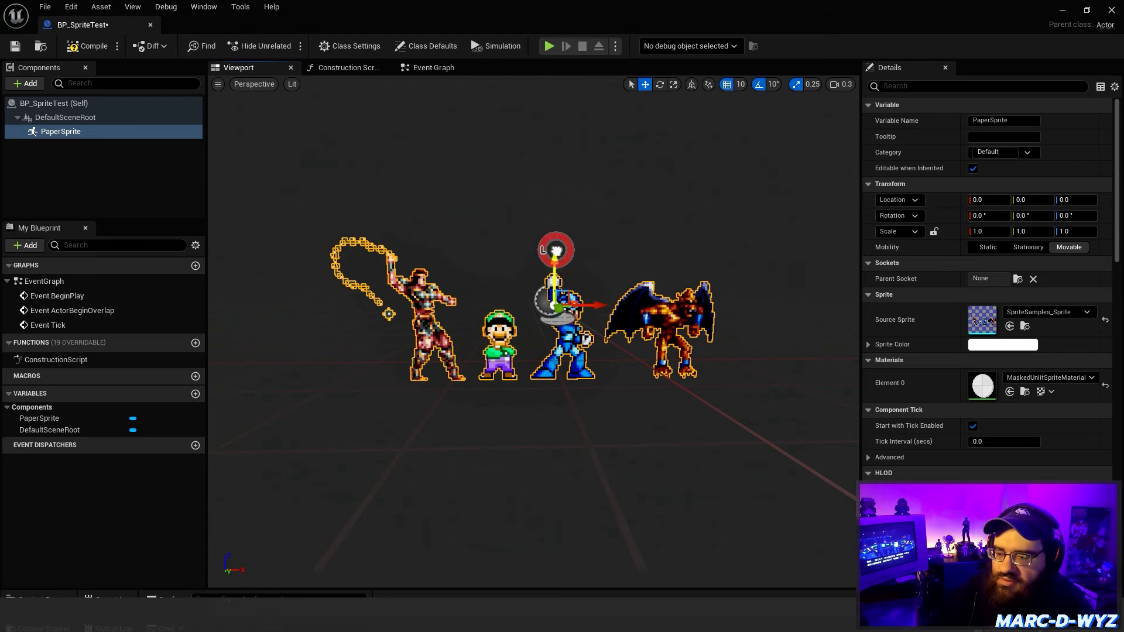
left_click_drag(556, 250, 563, 193)
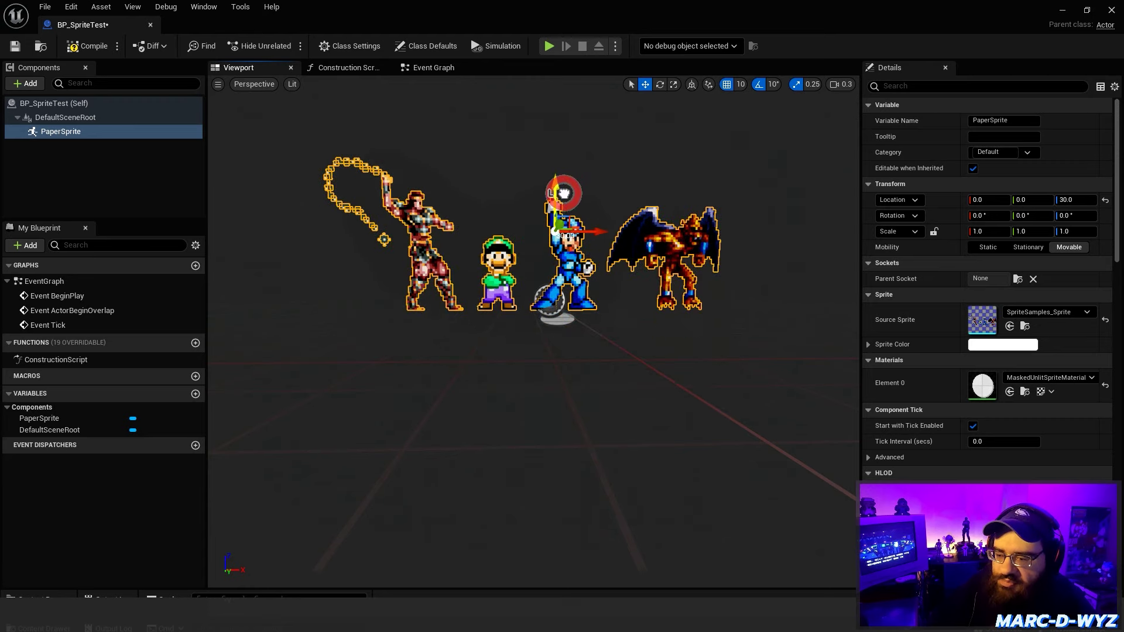
Deselect PaperSprite and add a Scene component under the Blueprint's default root.
left_click(114, 169)
left_click(726, 429)
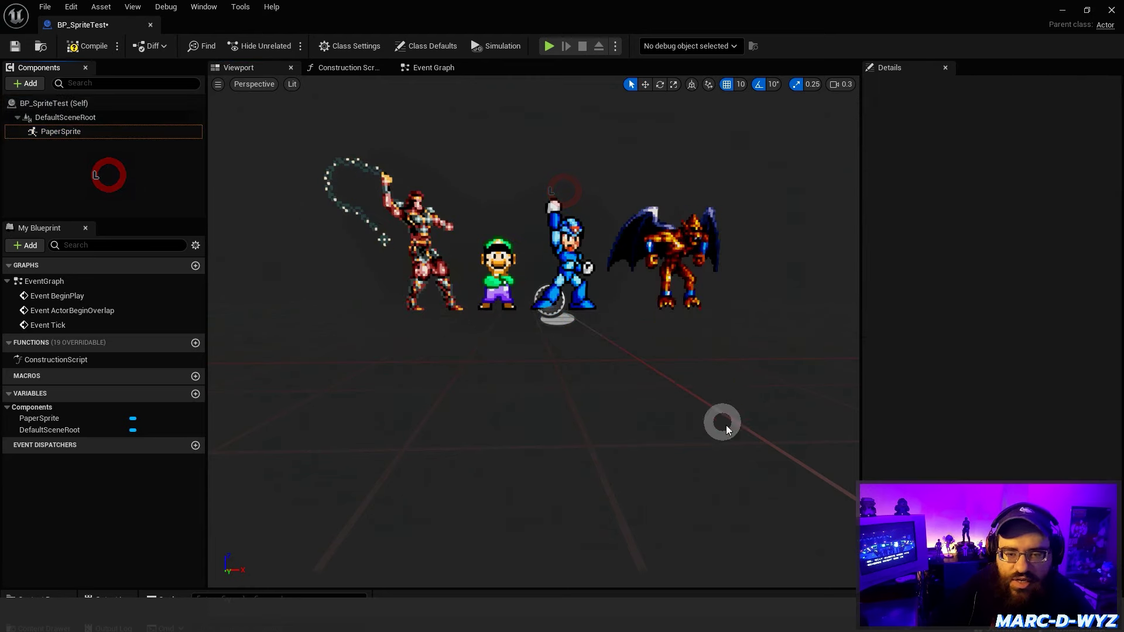
left_click(26, 83)
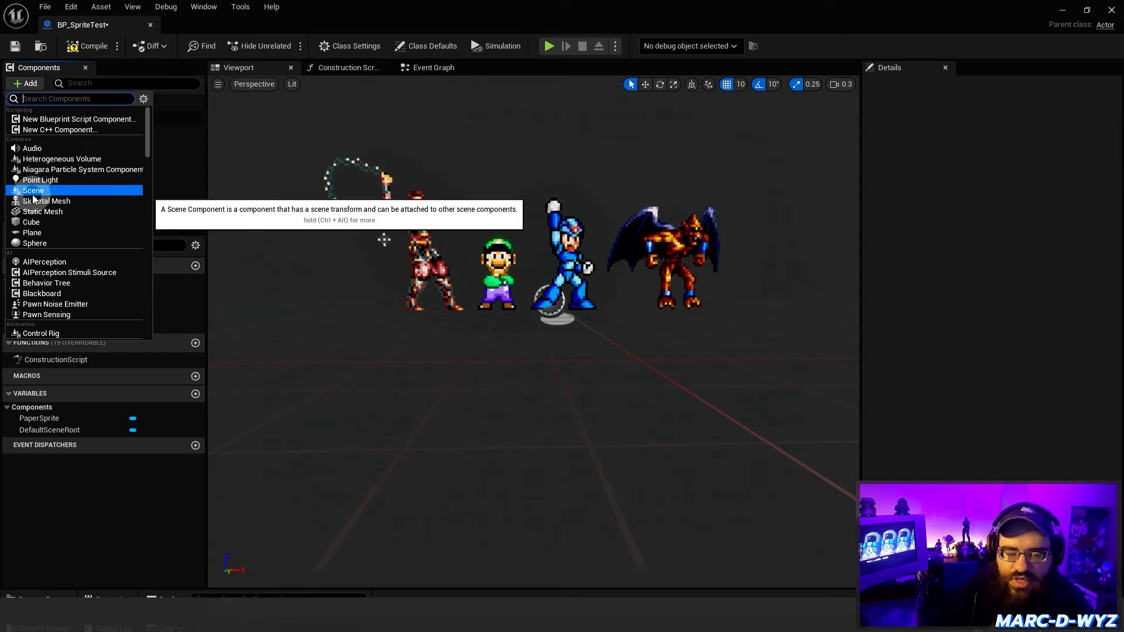
left_click(52, 192)
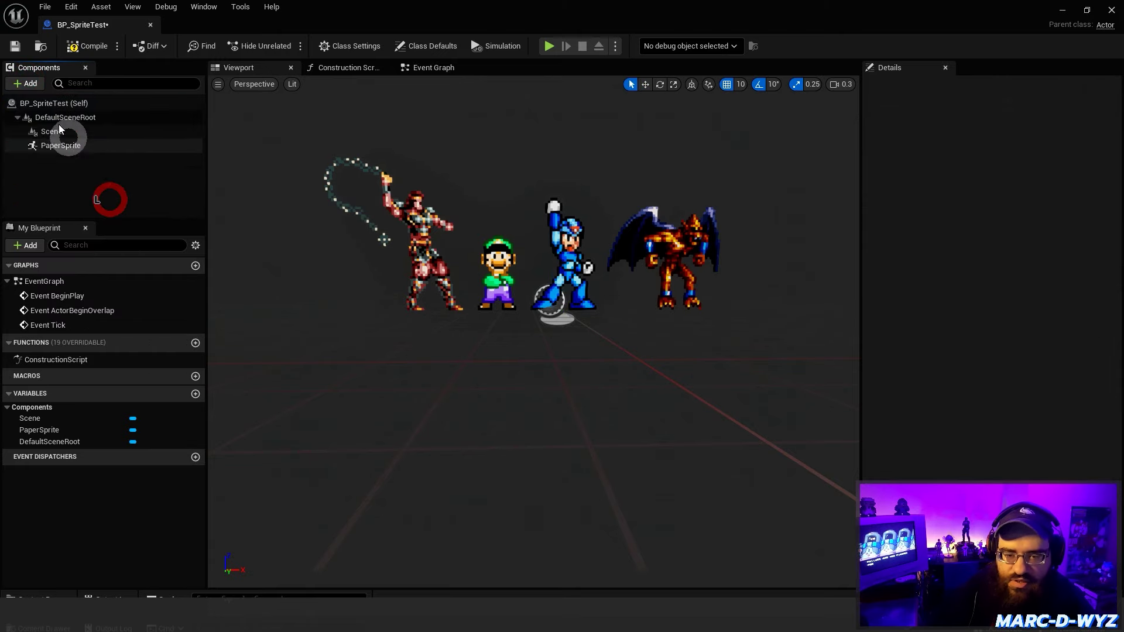
Make the Scene component the root of BP_SpriteTest in place of the default root, and save and compile the Blueprint.
left_click_drag(56, 132, 75, 119)
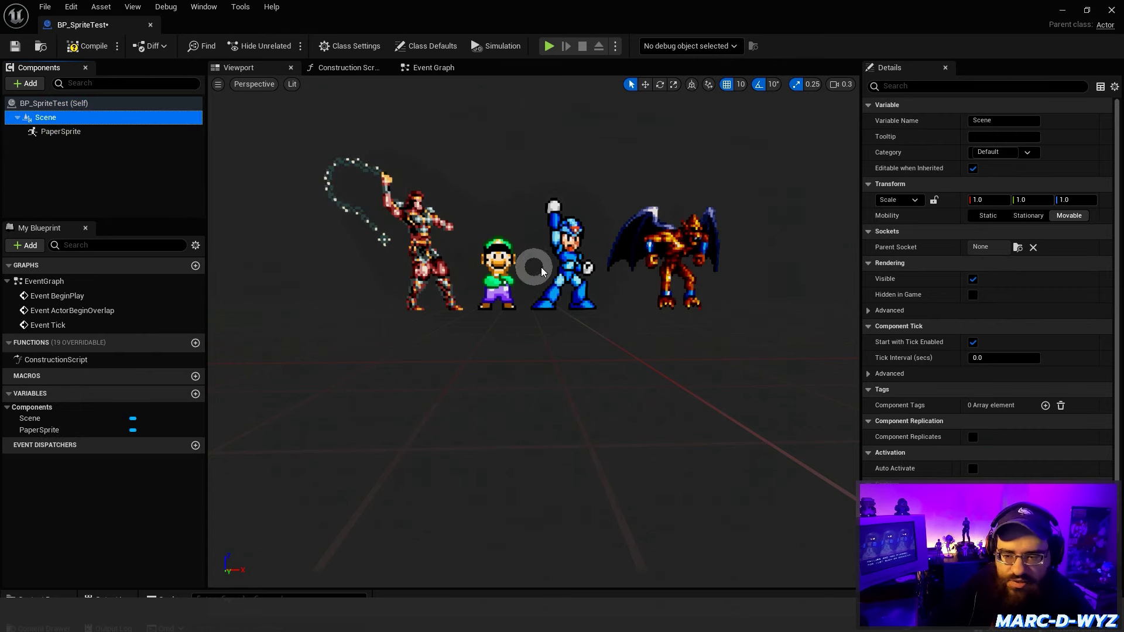
left_click(114, 171)
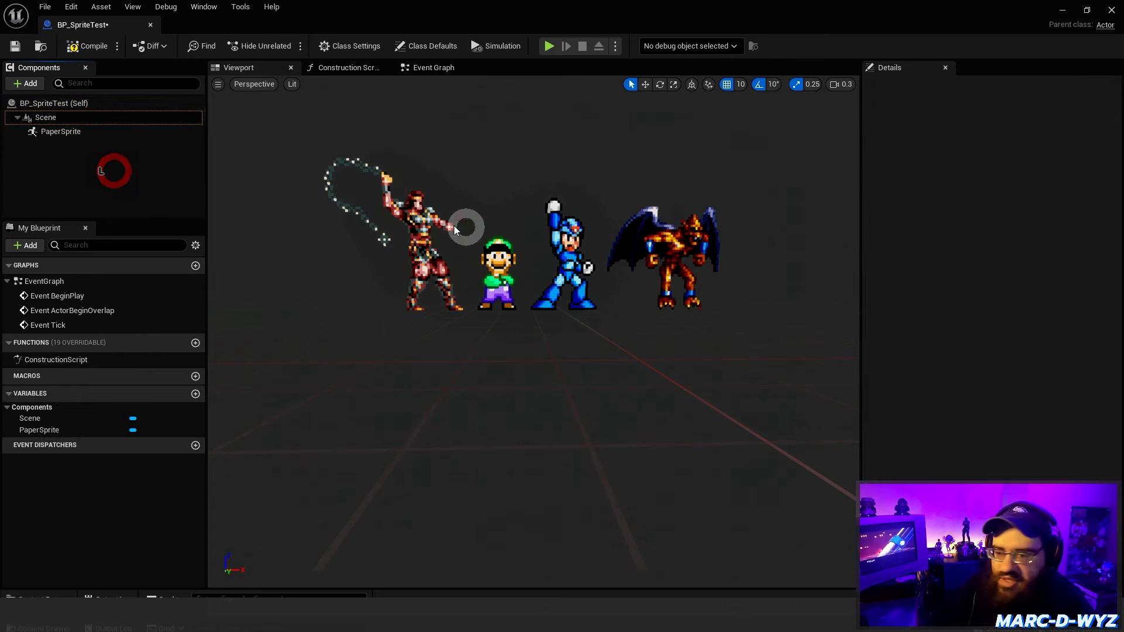
left_click(122, 193)
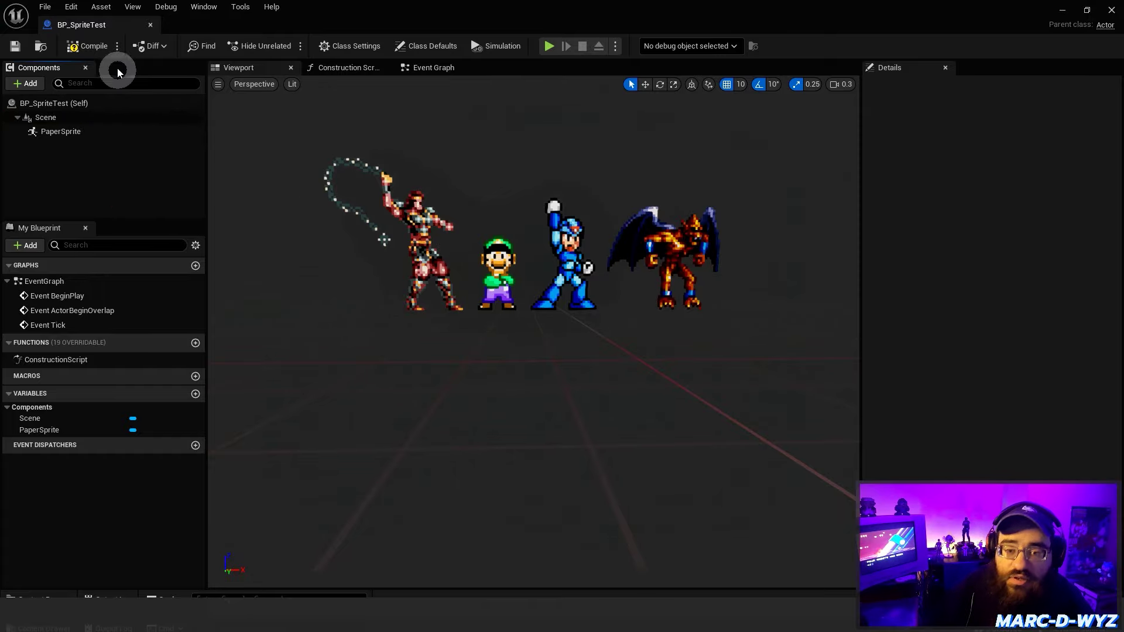
left_click(88, 45)
Dock the BP_SpriteTest editor beside the level editor and place BP_SpriteTest from the project content into the level.
left_click_drag(85, 27, 351, 24)
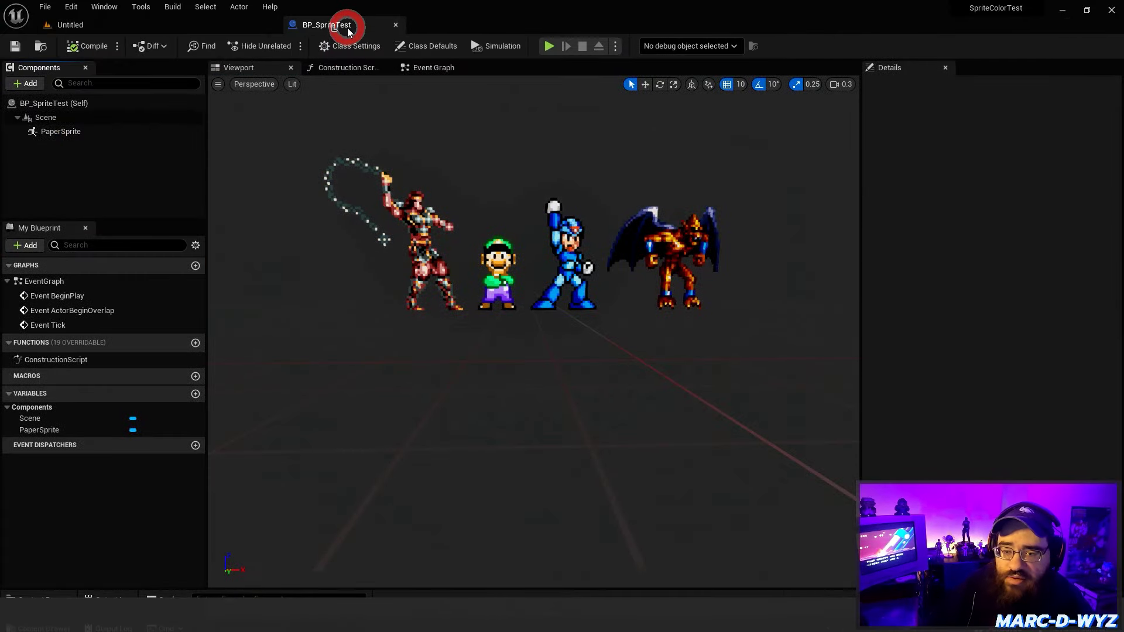
left_click(88, 25)
left_click(42, 628)
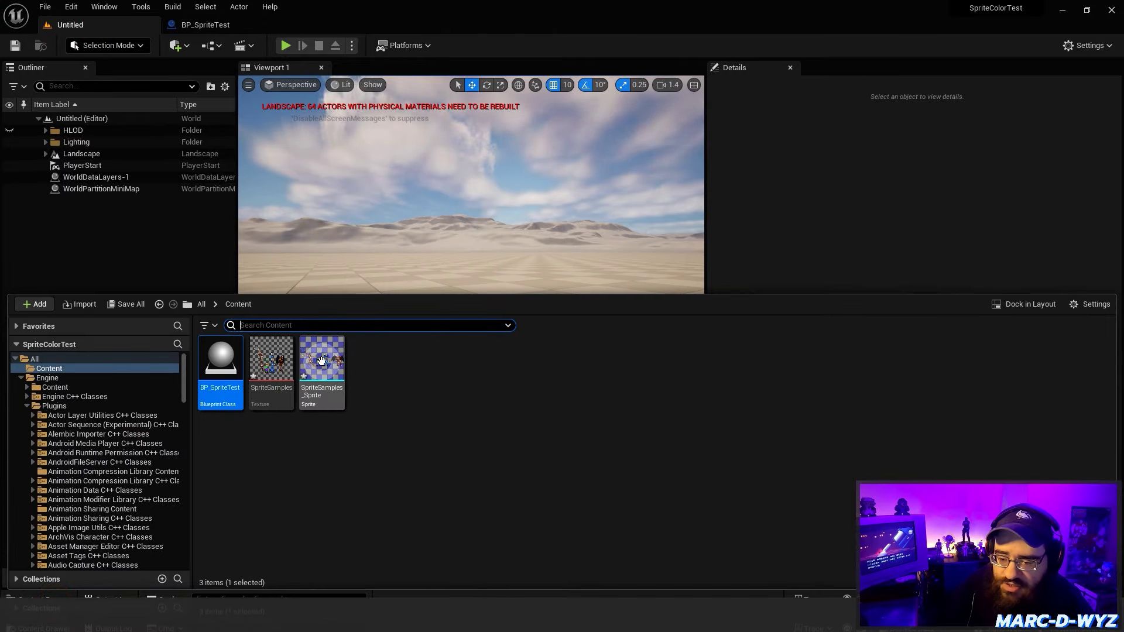
left_click_drag(219, 374, 445, 335)
right_click_drag(476, 333, 532, 319)
key("w")
scroll(550, 319, "down", 3)
key("d")
scroll(527, 339, "down", 1)
scroll(525, 323, "down", 2)
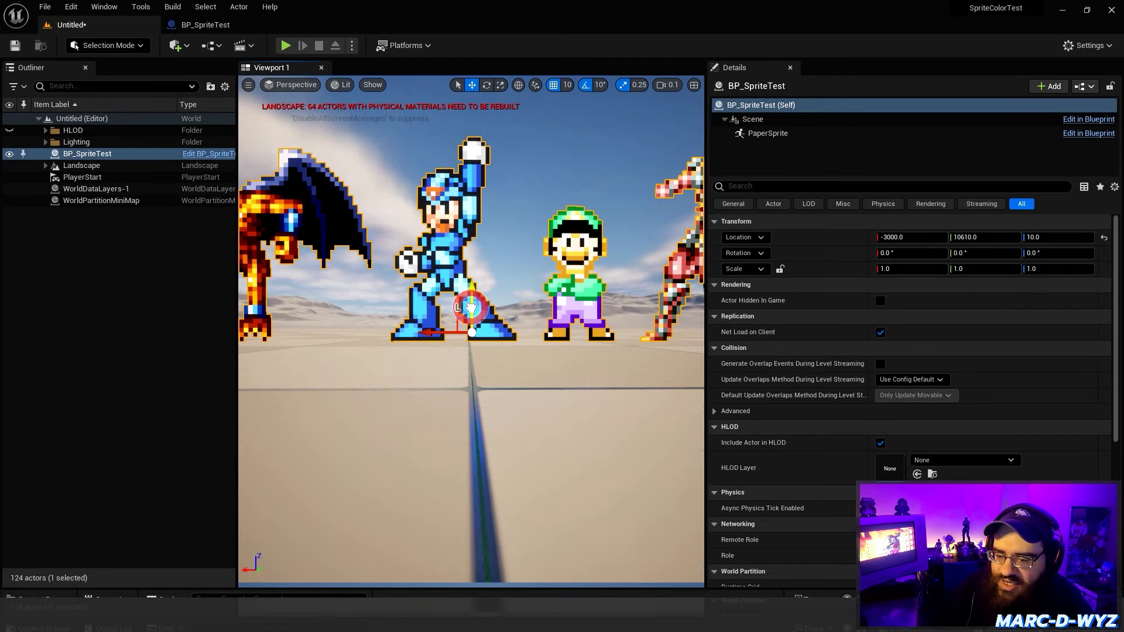
Lower the placed BP_SpriteTest actor to a Z location of 3.
left_click_drag(471, 307, 471, 327)
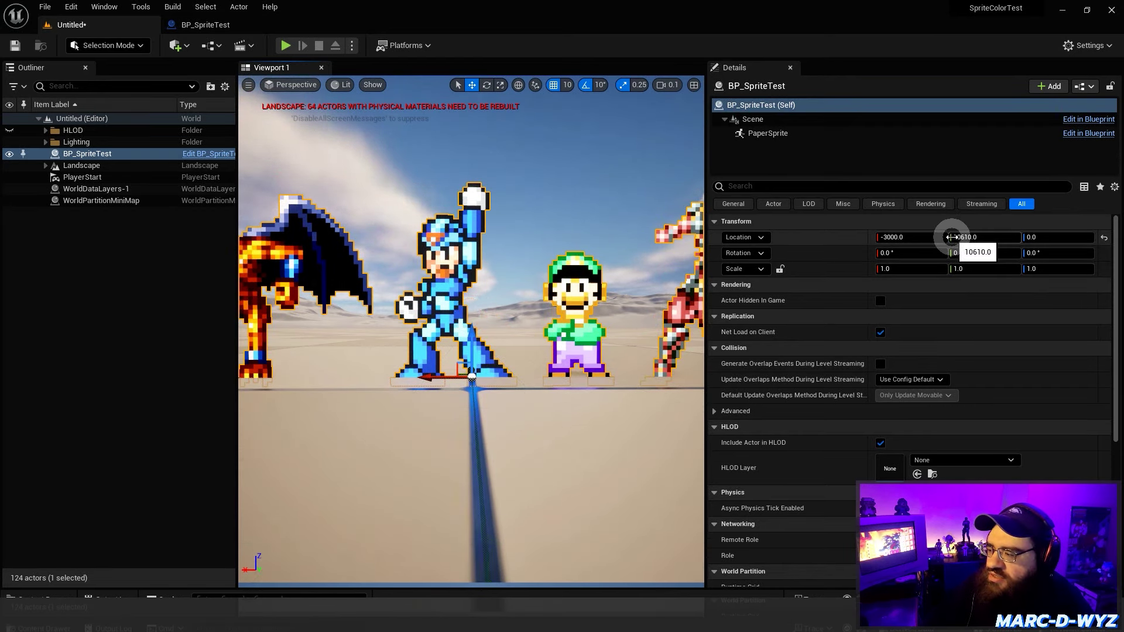
left_click(1028, 237)
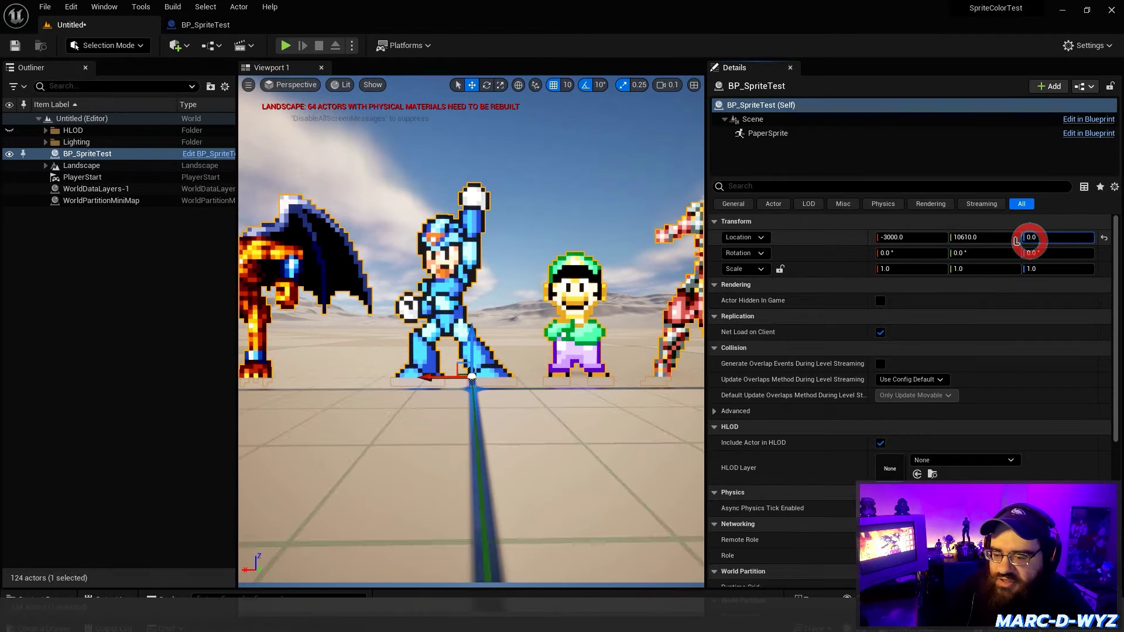
mouse_move(545, 273)
right_mouse_down()
mouse_move(578, 261)
mouse_move(527, 246)
mouse_move(545, 273)
mouse_move(521, 272)
mouse_move(553, 271)
right_mouse_up()
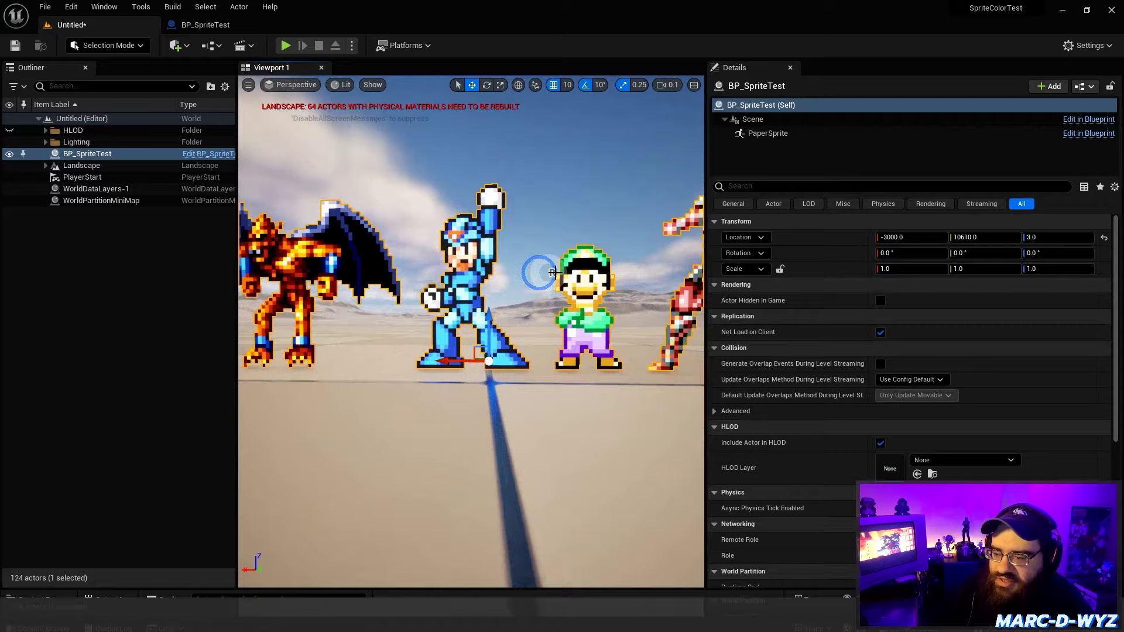
Widen the level viewport and examine the four placed sprites up close.
left_click_drag(706, 262, 897, 281)
scroll(607, 299, "down", 6)
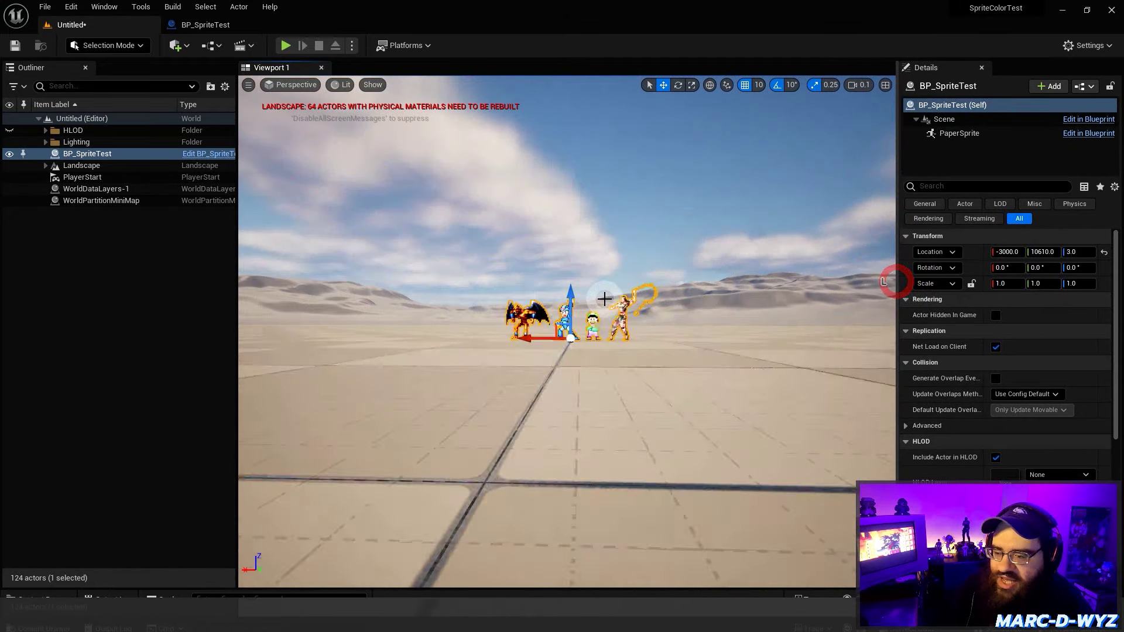
scroll(608, 299, "up", 2)
scroll(607, 299, "up", 6)
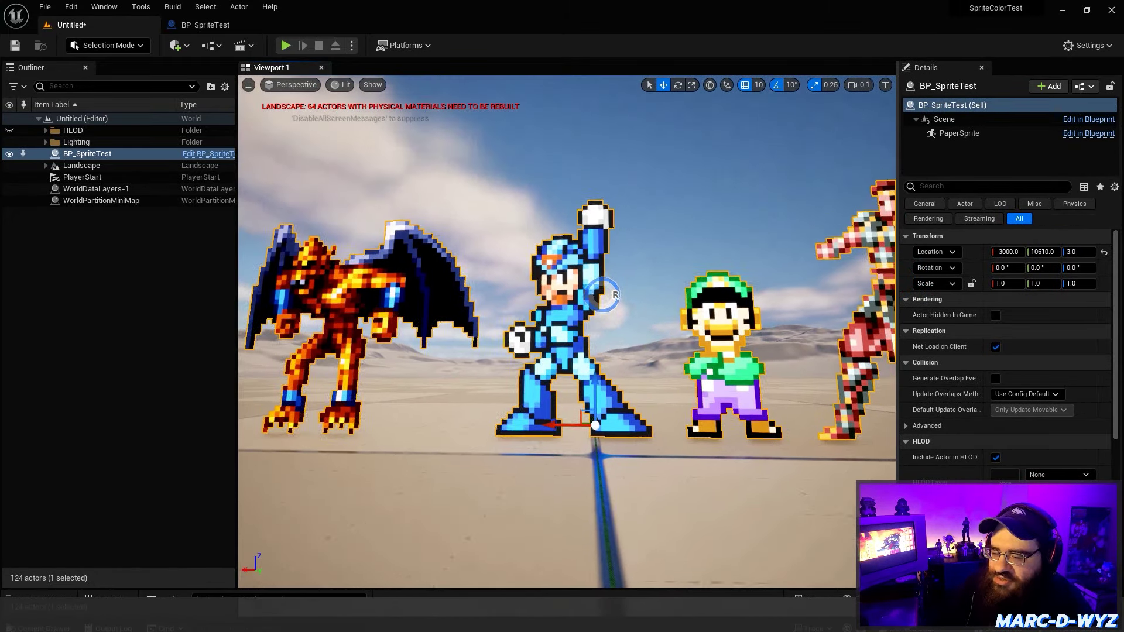
right_click_drag(603, 296, 605, 305)
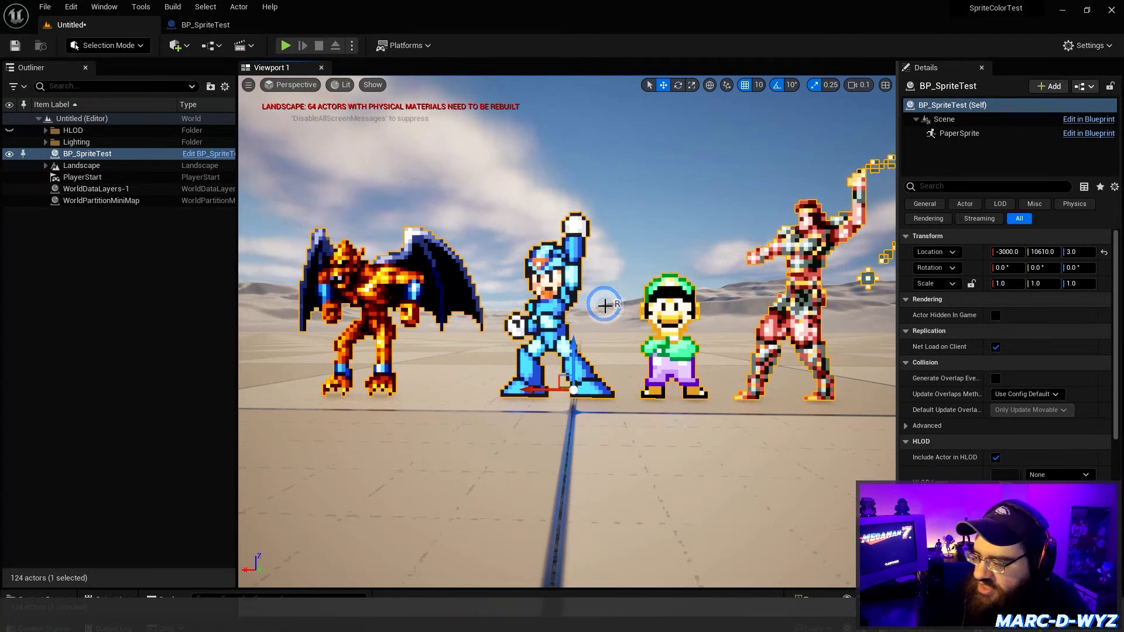
Try MaskedLitSpriteMaterial as the placed PaperSprite component's material, and undo the material change.
left_click(979, 134)
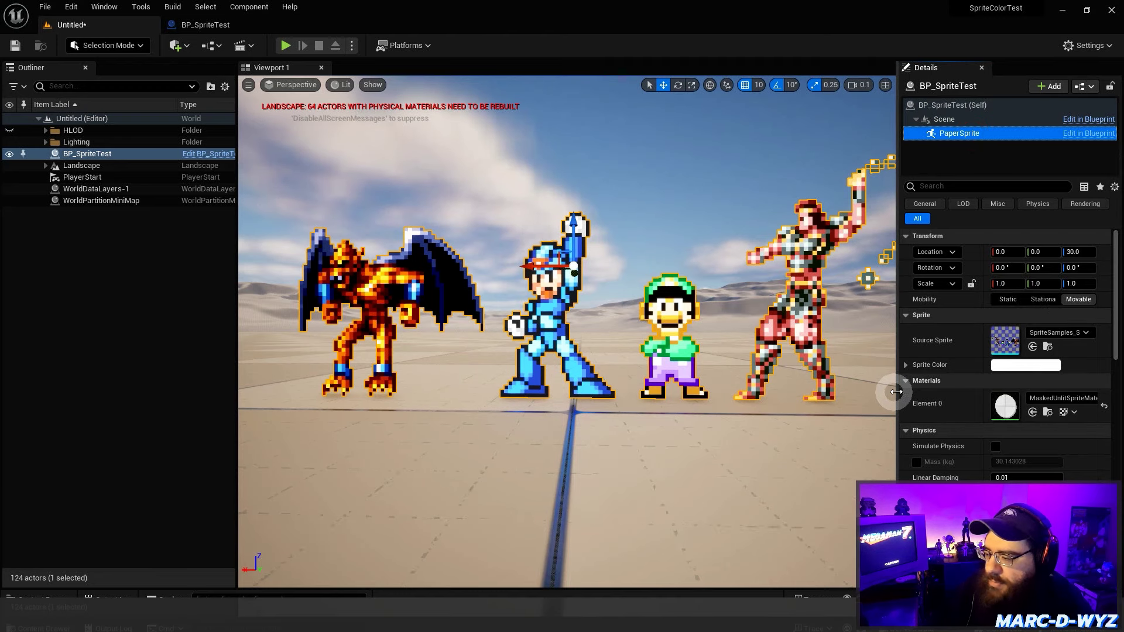
left_click_drag(896, 392, 772, 407)
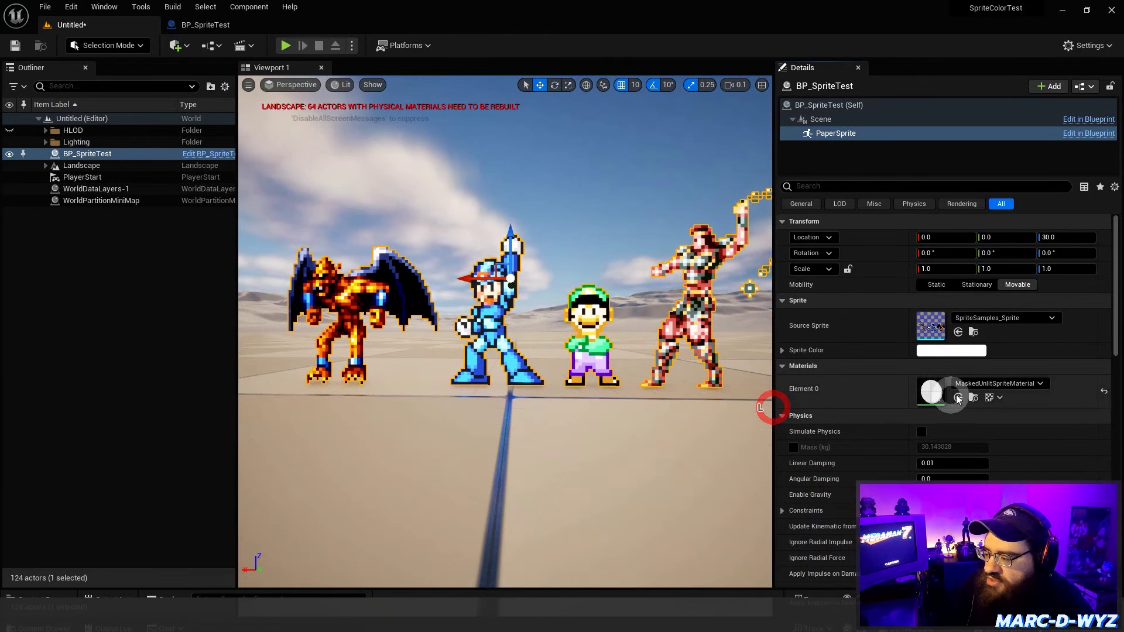
left_click(987, 388)
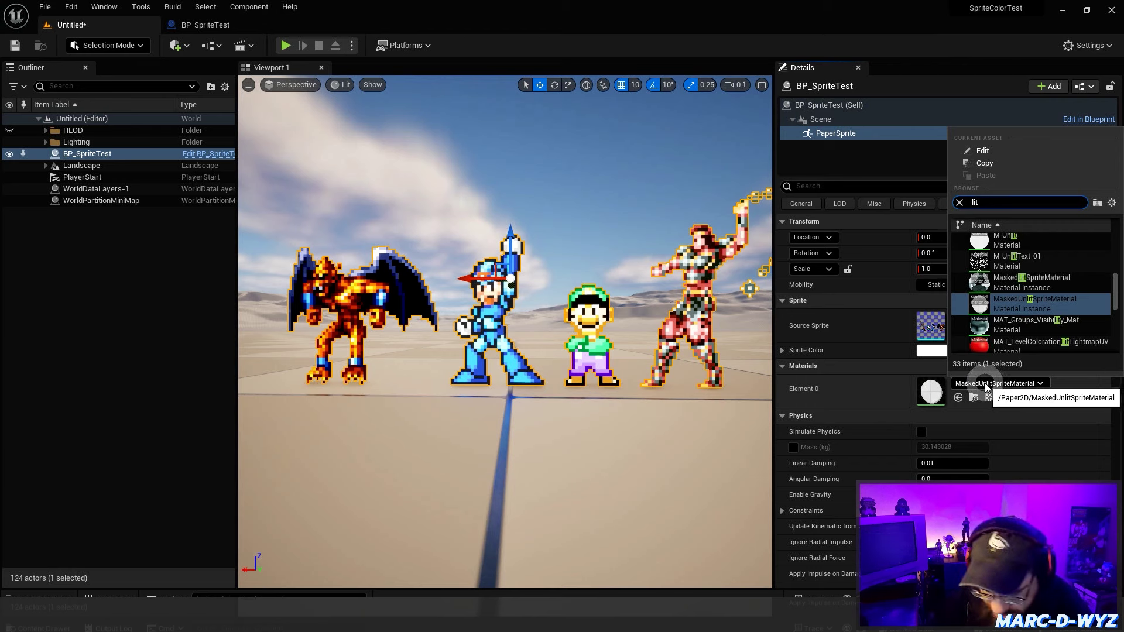
left_click(1009, 280)
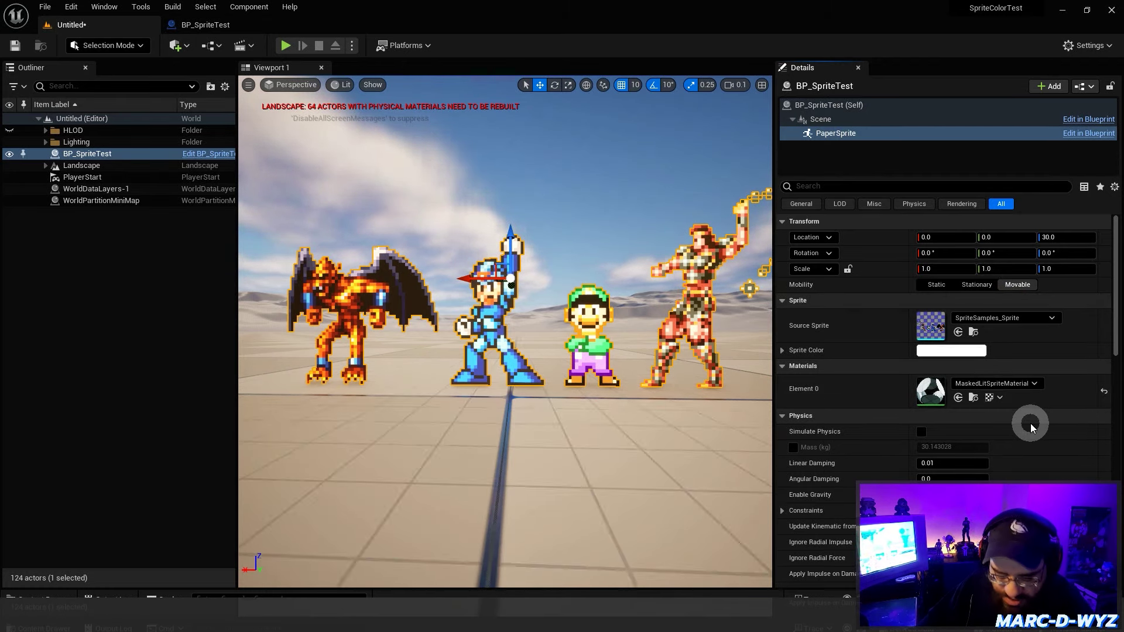
key("ctrl+z")
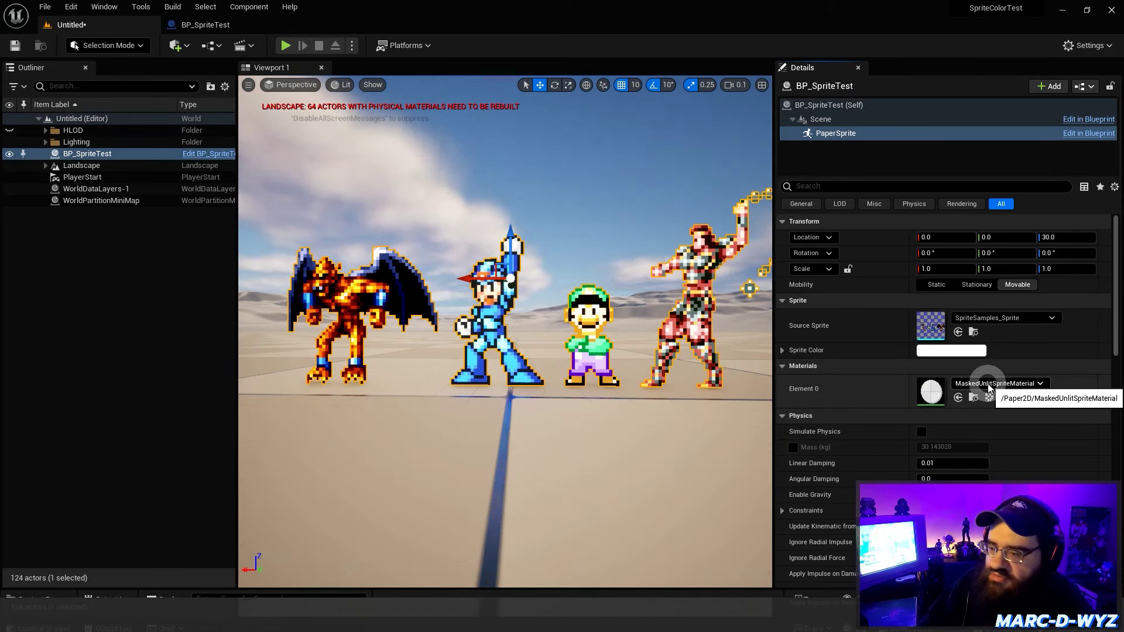
Widen the viewport again, frame all four sprites, and deselect the actor to inspect their colors without outlines.
right_click_drag(395, 346, 728, 355)
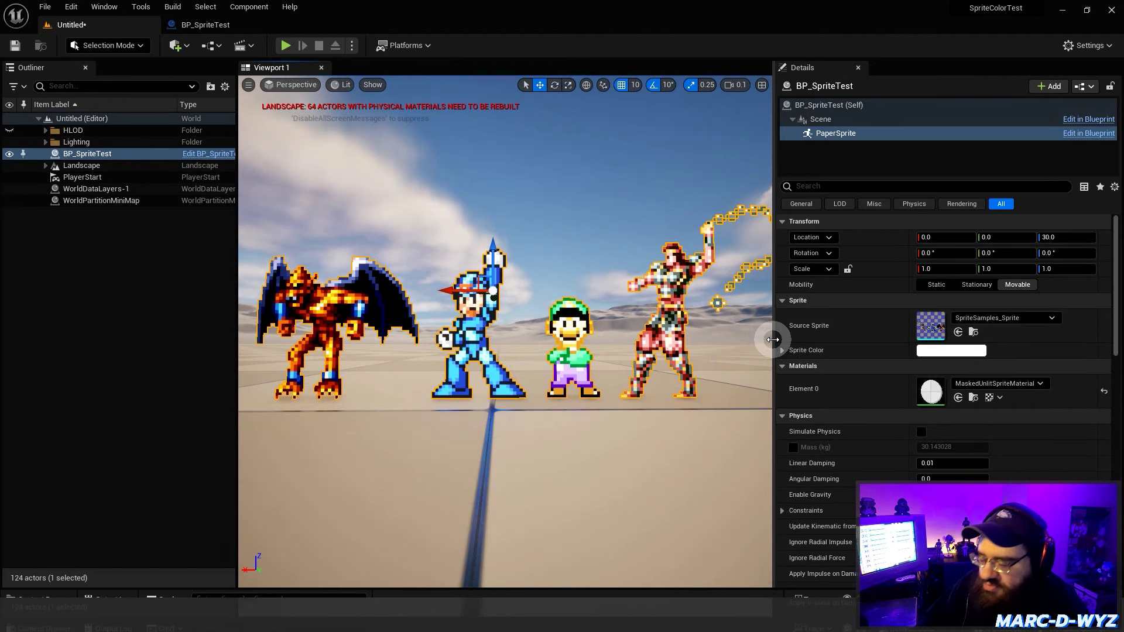
left_click_drag(775, 344, 841, 336)
scroll(515, 330, "down", 1)
scroll(518, 328, "up", 2)
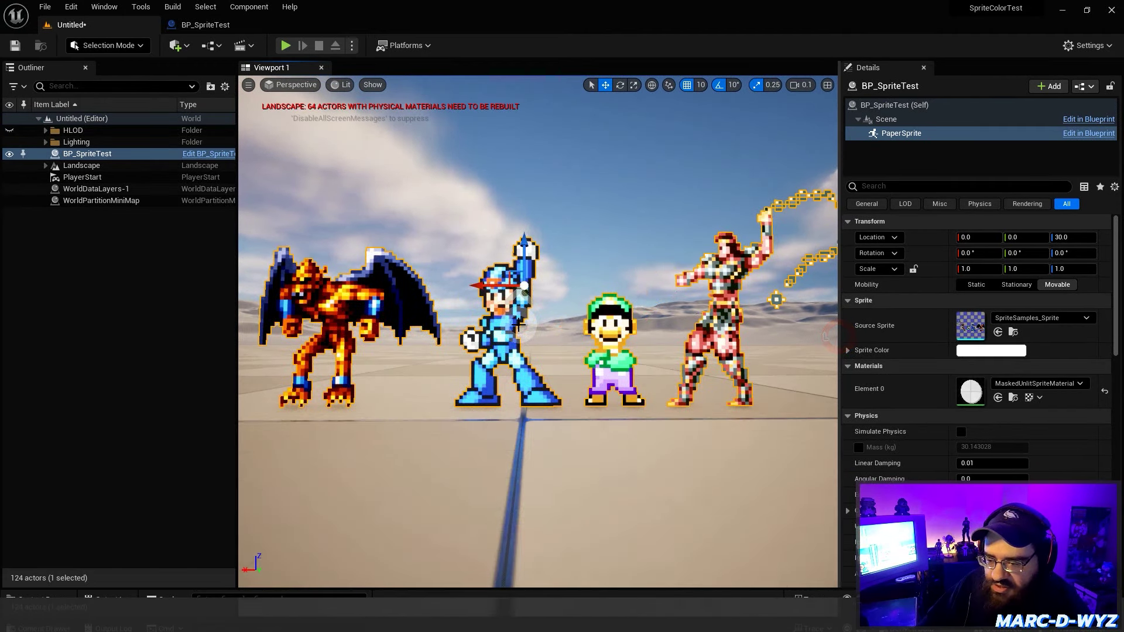
scroll(519, 329, "down", 1)
right_click_drag(521, 334, 535, 338)
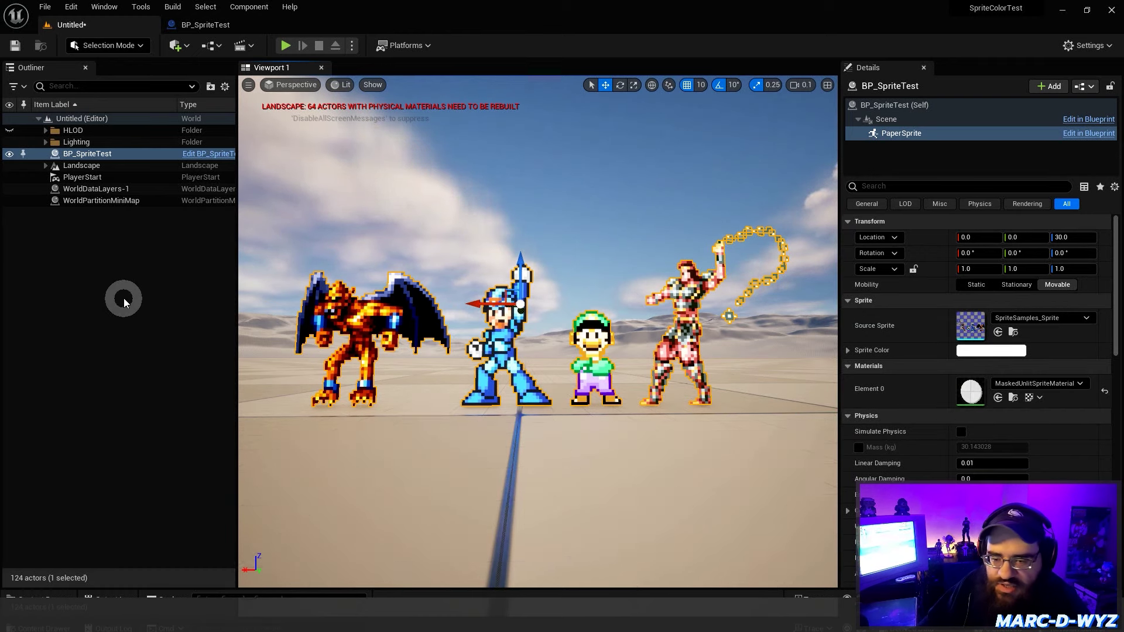
left_click(121, 294)
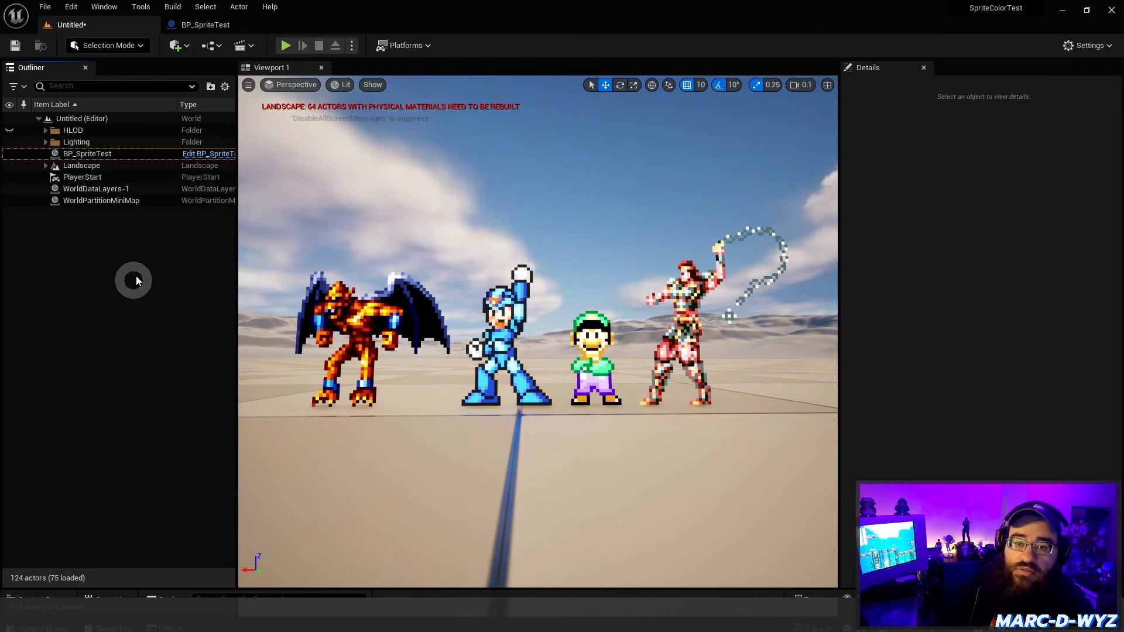
Add a Post Process Volume to the level.
left_click(179, 48)
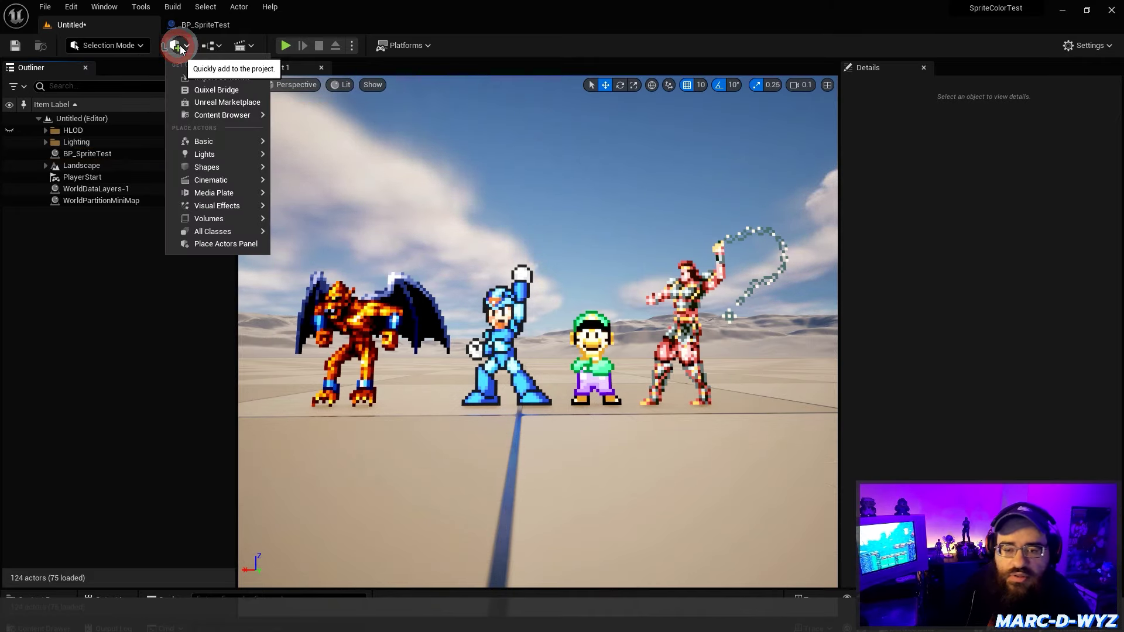
left_click(220, 144)
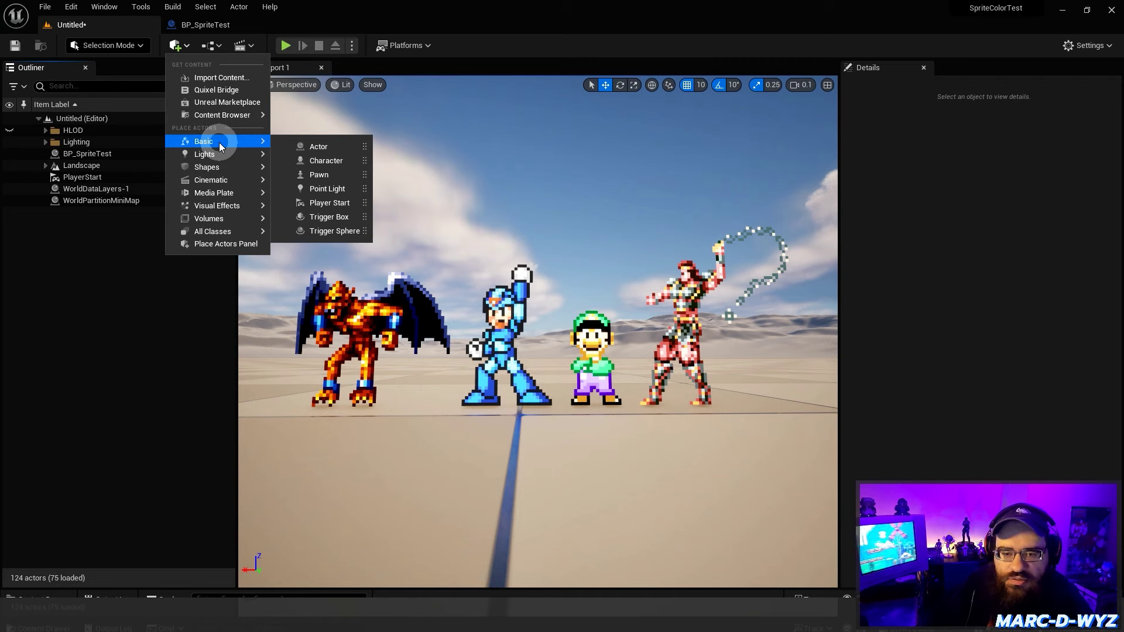
left_click(251, 243)
left_click(249, 221)
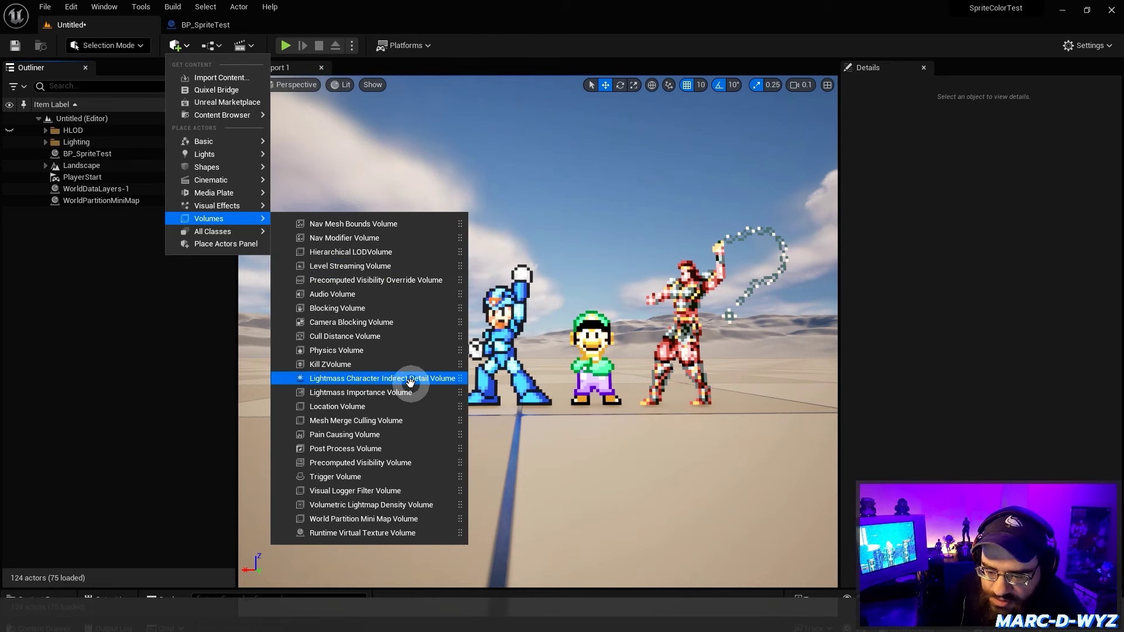
left_click(359, 449)
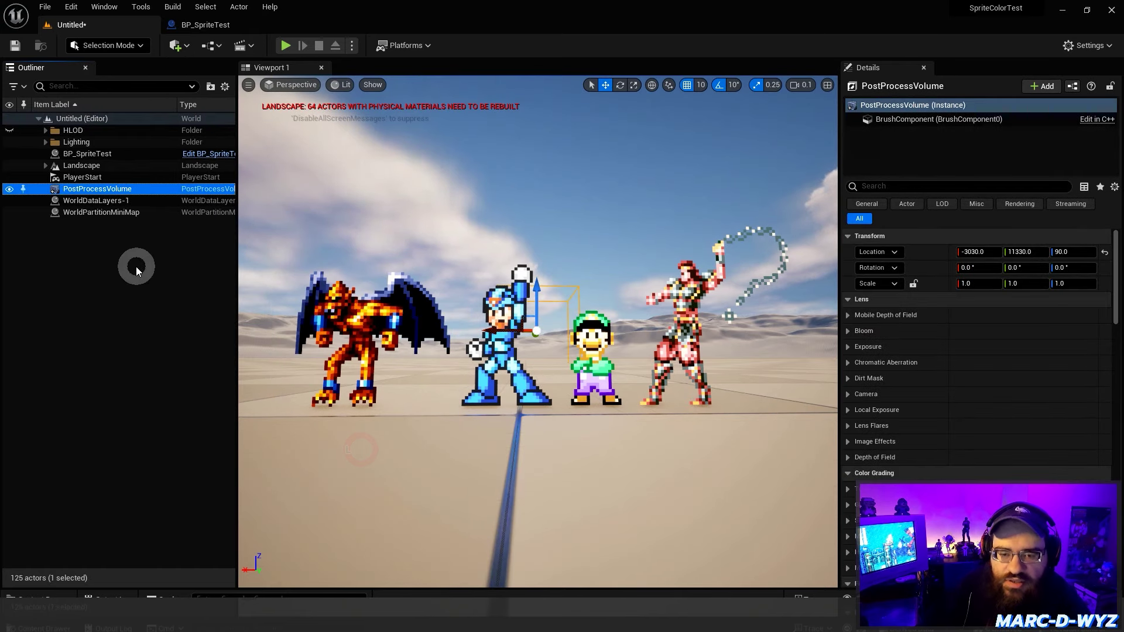
Examine the PostProcessVolume's Bloom, Exposure, Color Grading and Film settings without overriding any of them.
scroll(858, 275, "down", 2)
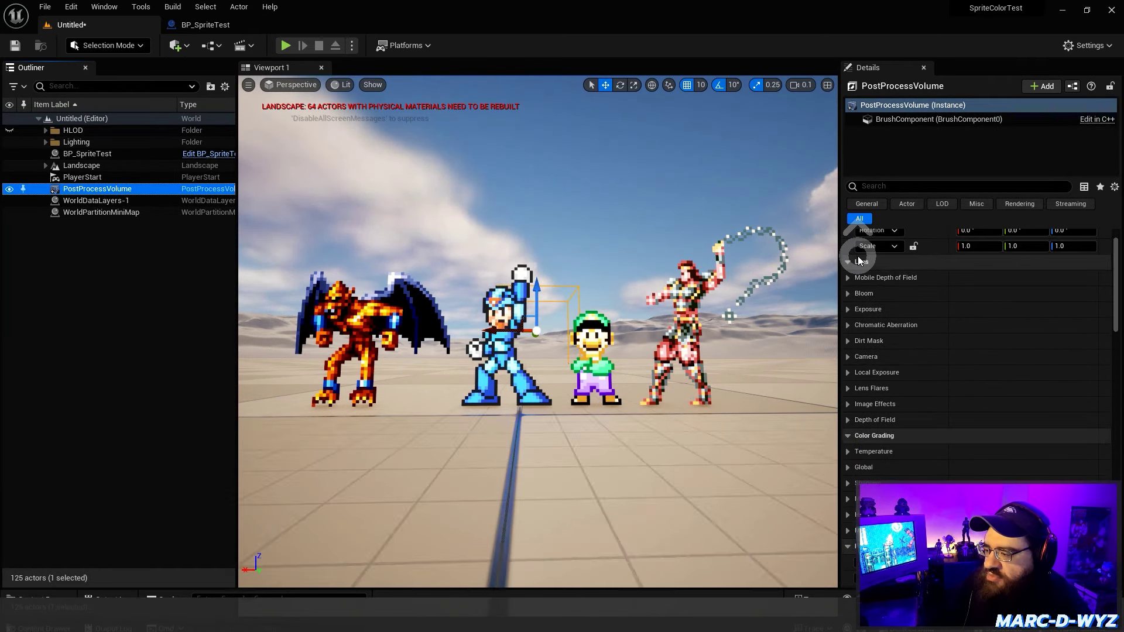
left_click(849, 294)
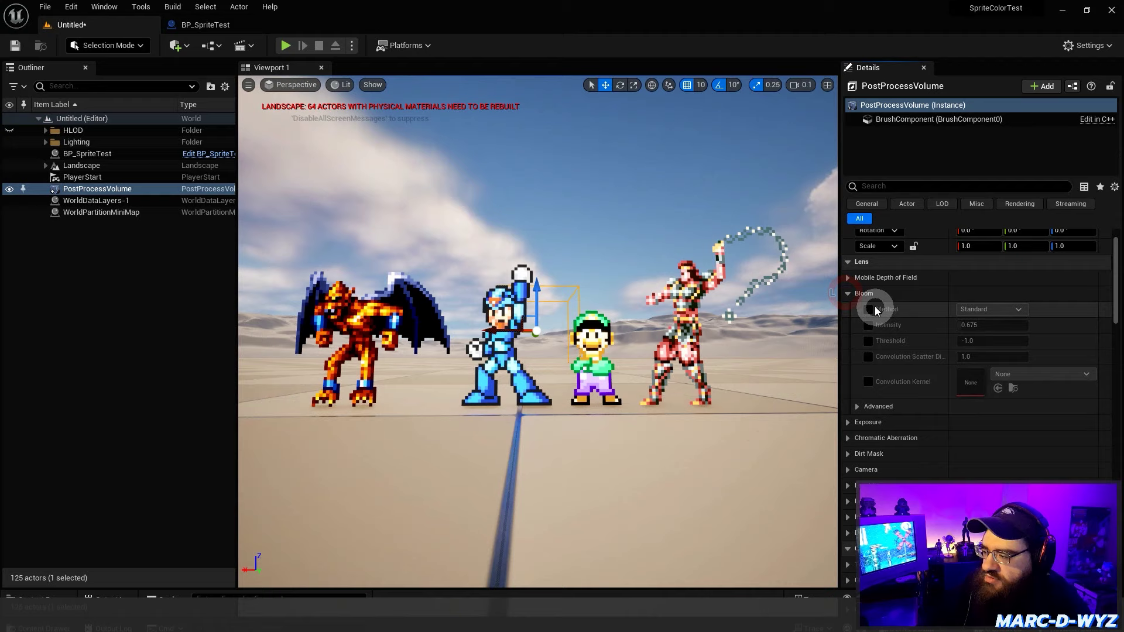
left_click(849, 293)
left_click(847, 310)
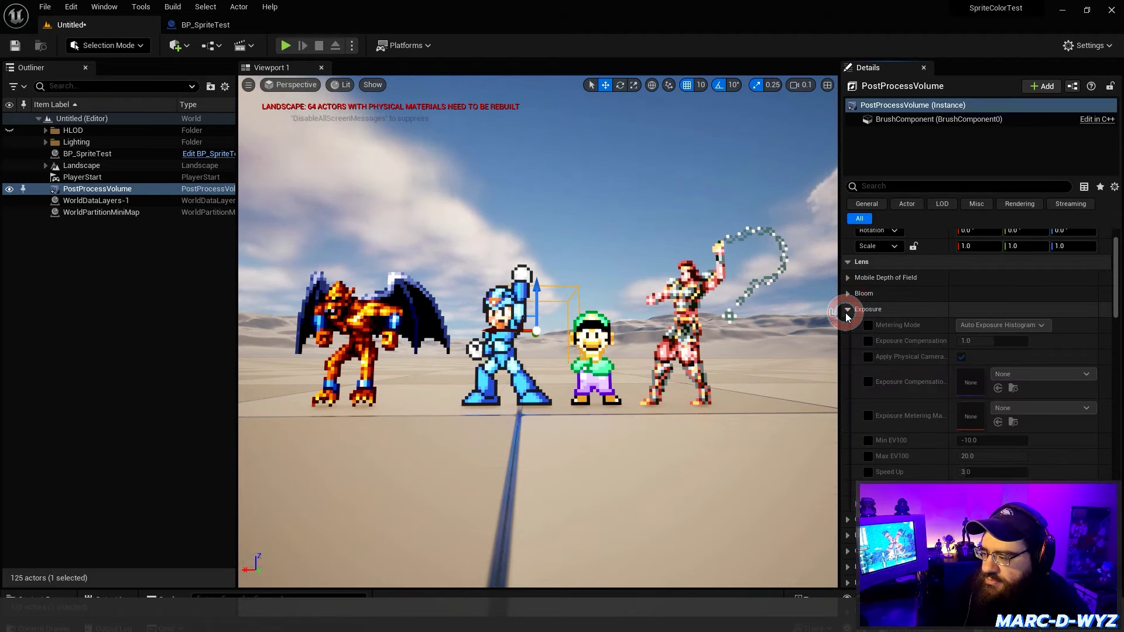
left_click(848, 310)
left_click(846, 342)
left_click(846, 341)
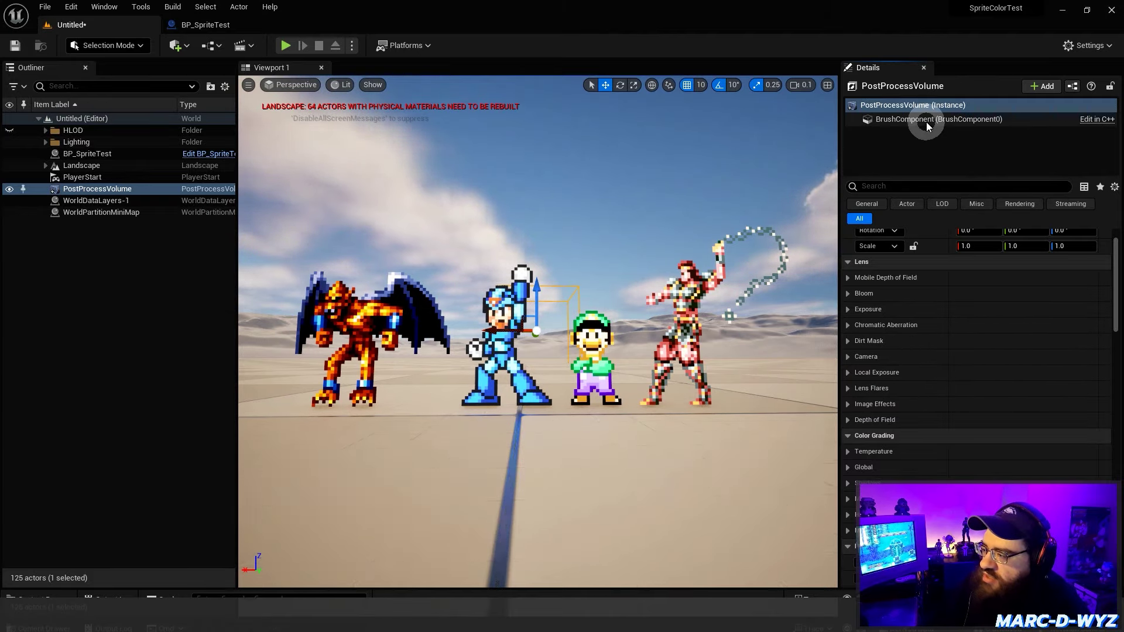
scroll(960, 363, "down", 3)
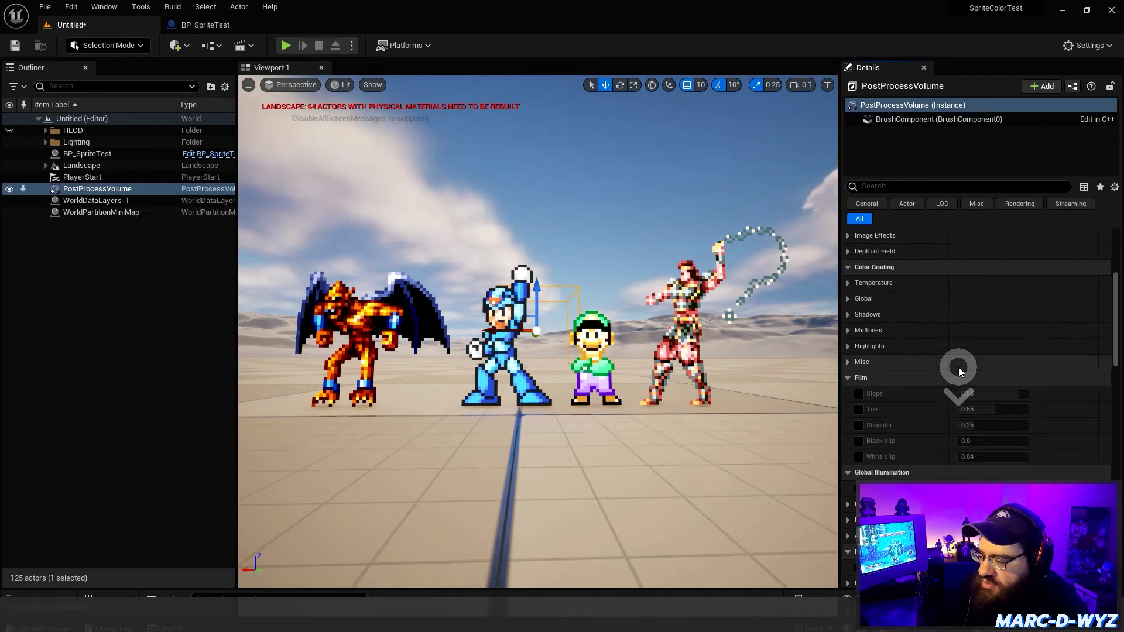
left_click(848, 378)
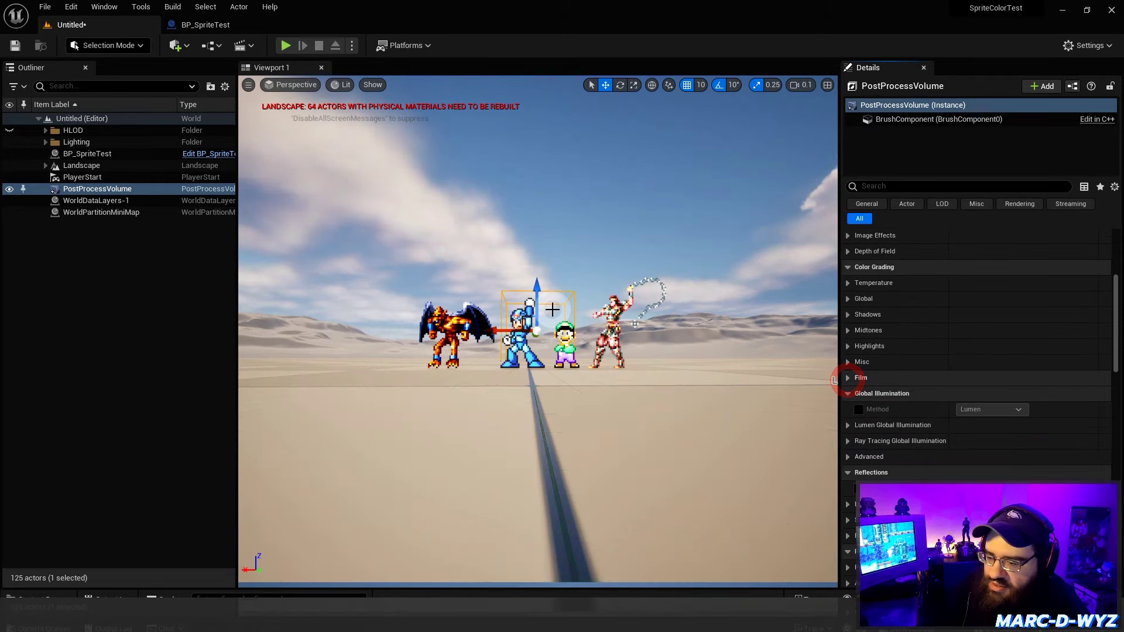
Examine the sprites and the PostProcessVolume's bounds from inside and outside the volume.
scroll(541, 293, "down", 4)
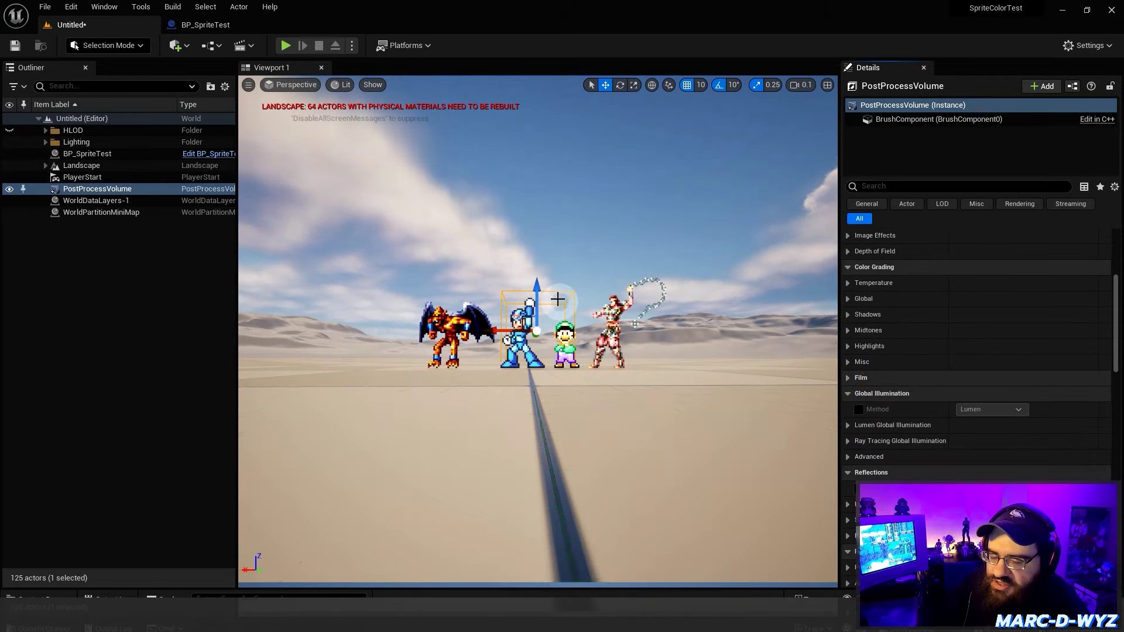
scroll(534, 295, "up", 4)
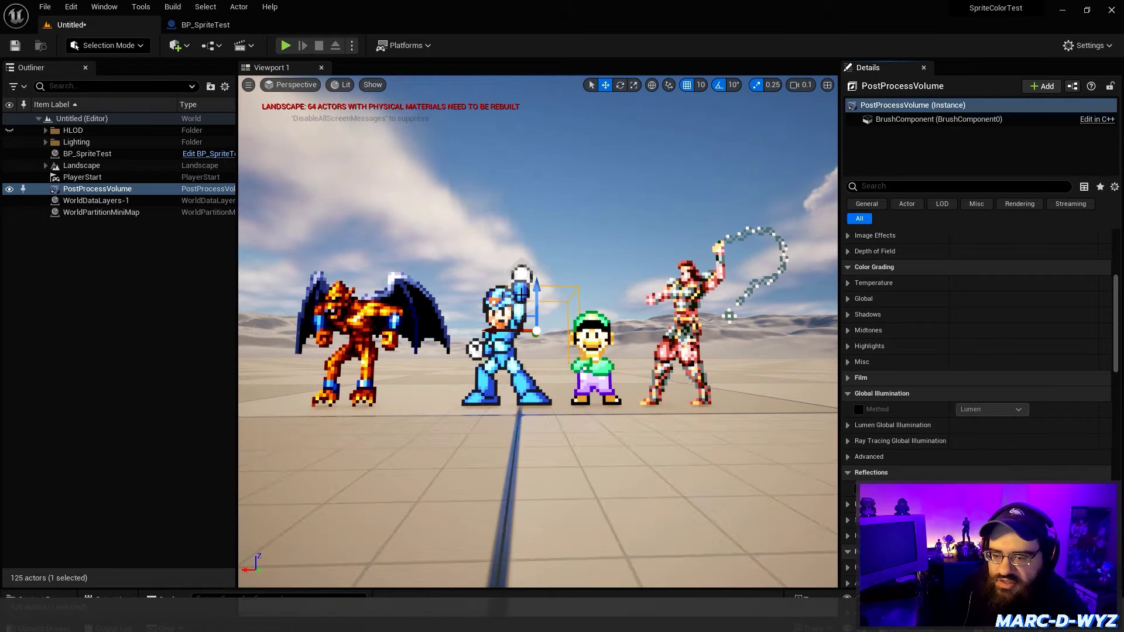
scroll(520, 292, "down", 4)
scroll(520, 292, "up", 8)
scroll(519, 293, "down", 8)
scroll(519, 293, "up", 4)
scroll(519, 292, "up", 5)
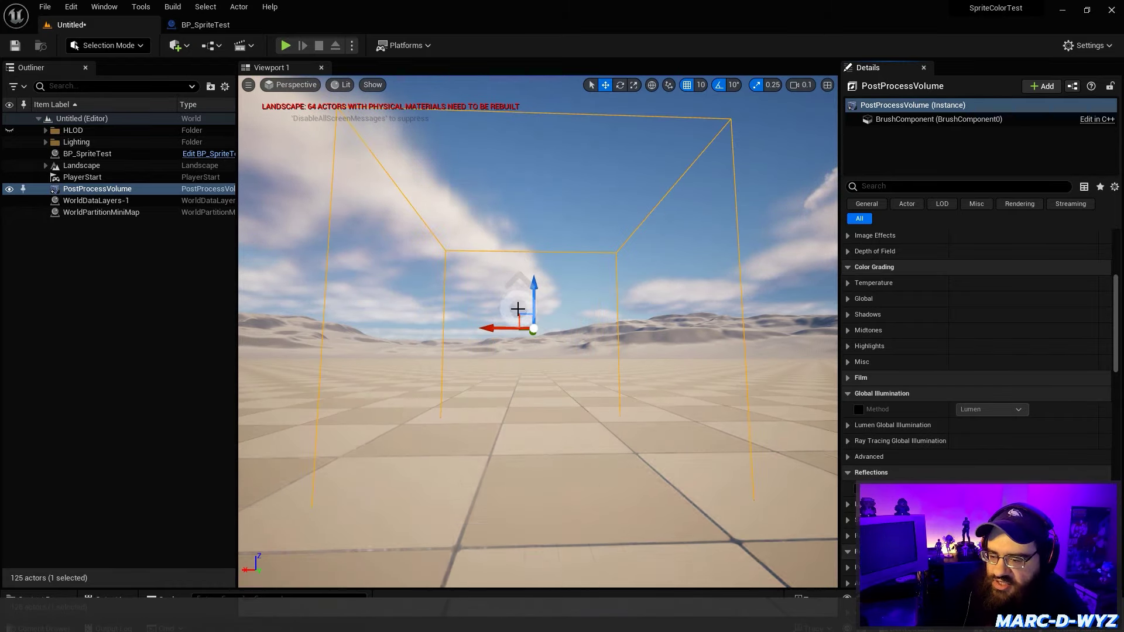
scroll(514, 319, "down", 6)
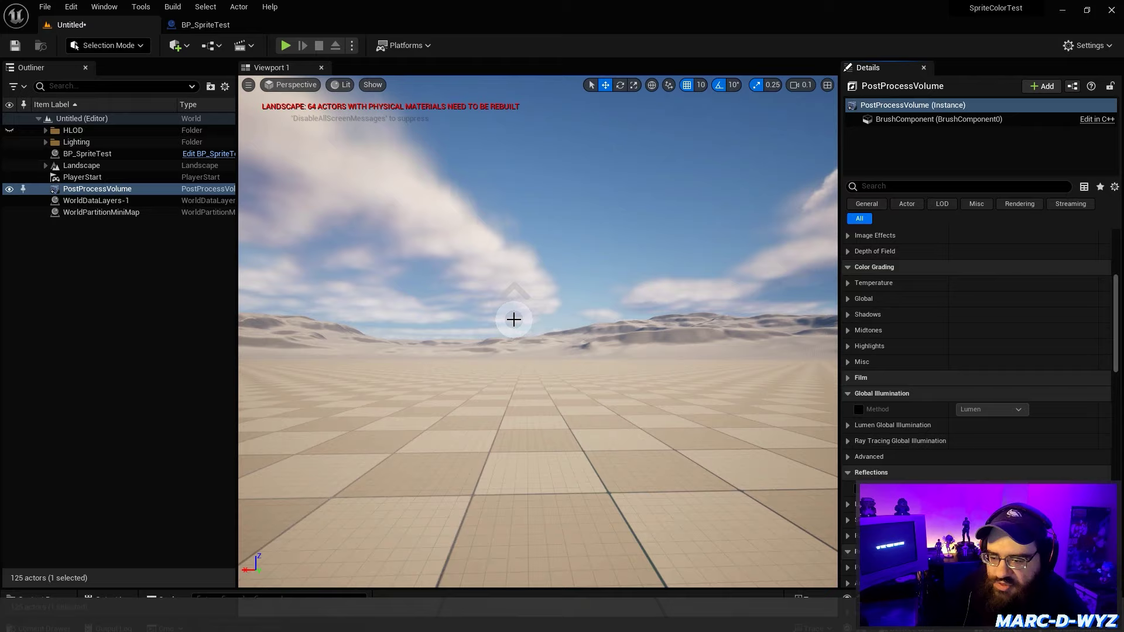
Enable Infinite Extent (Unbound) in the PostProcessVolume's volume settings so it covers the whole world.
scroll(510, 319, "up", 5)
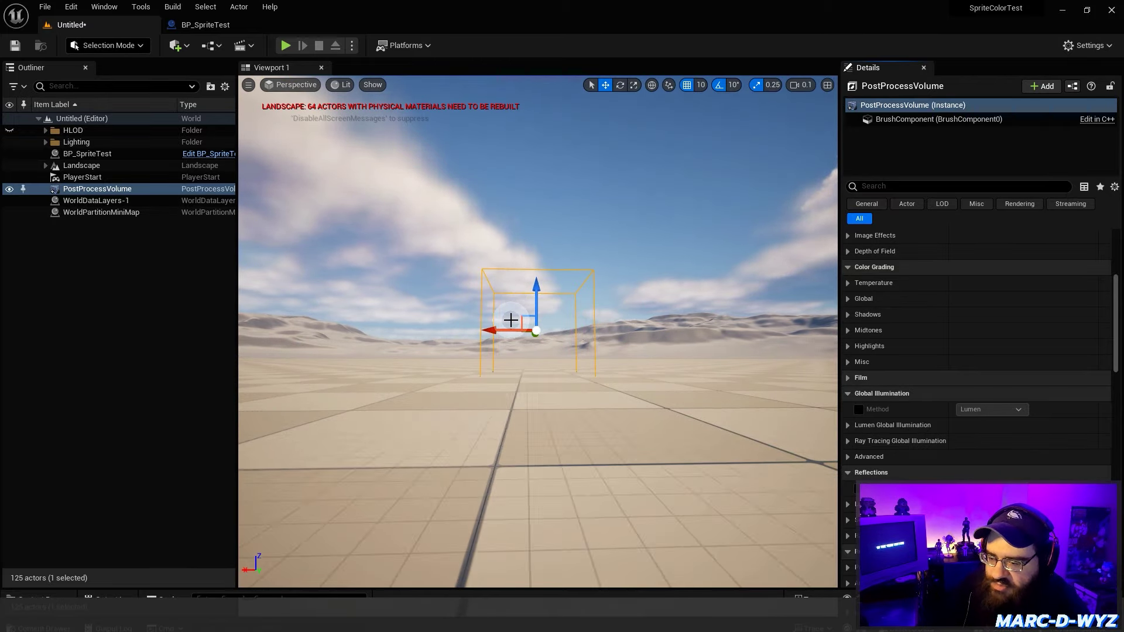
scroll(511, 319, "down", 3)
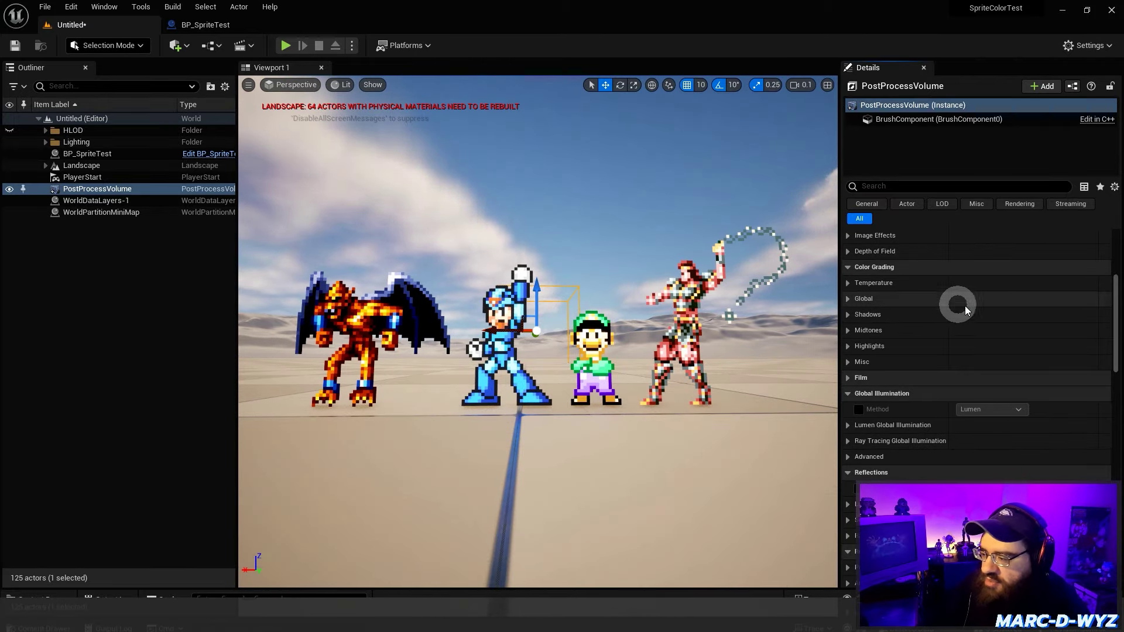
scroll(965, 306, "down", 3)
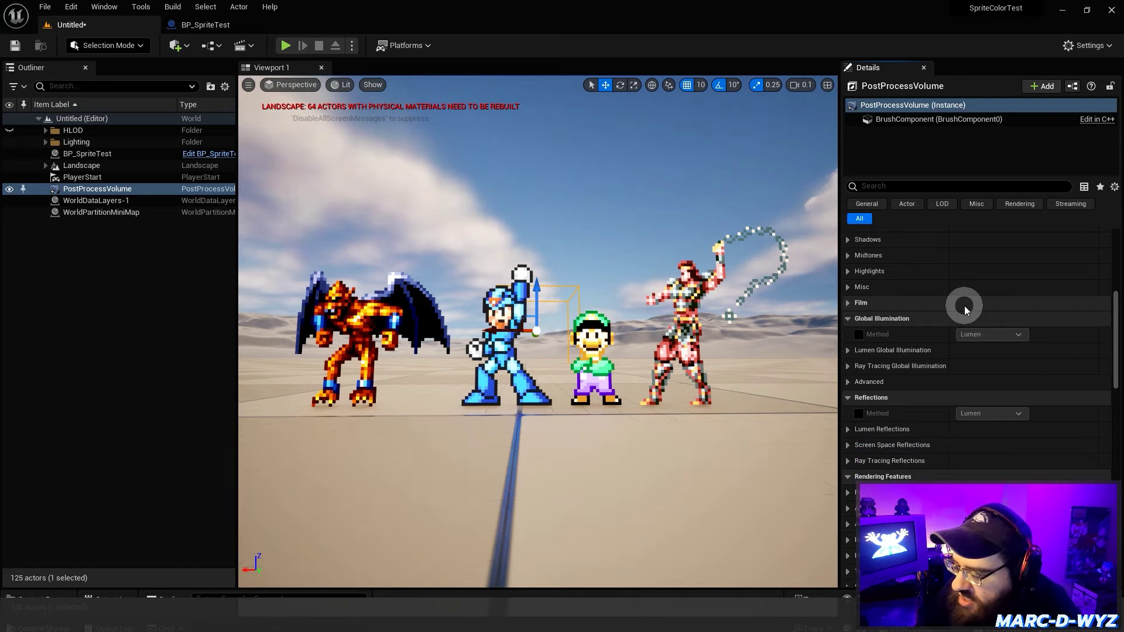
scroll(964, 306, "down", 15)
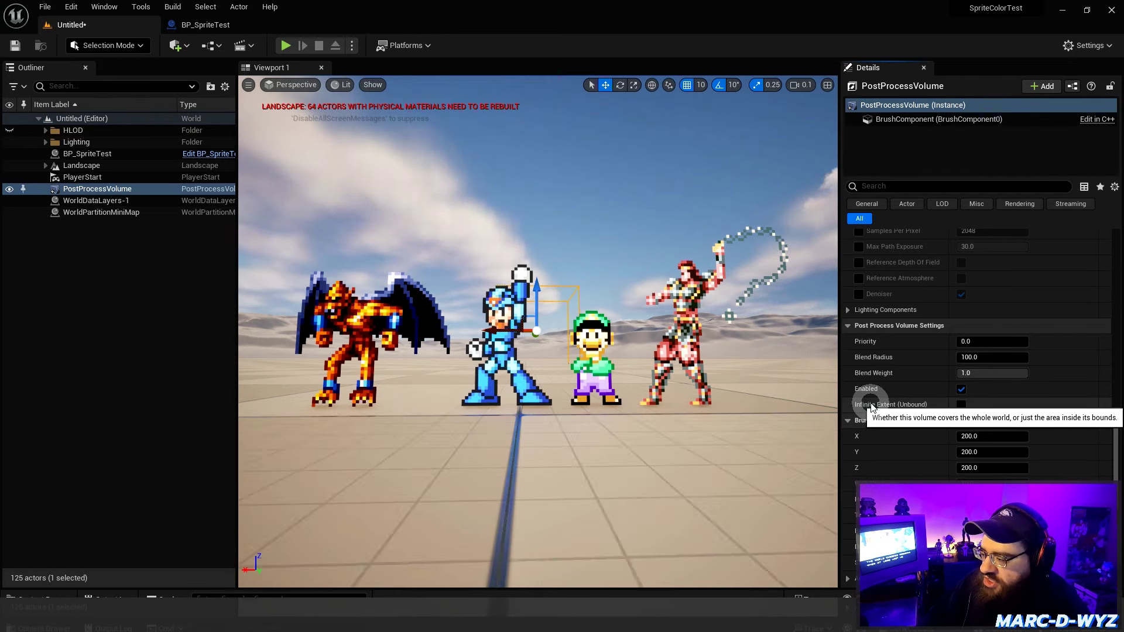
key("f")
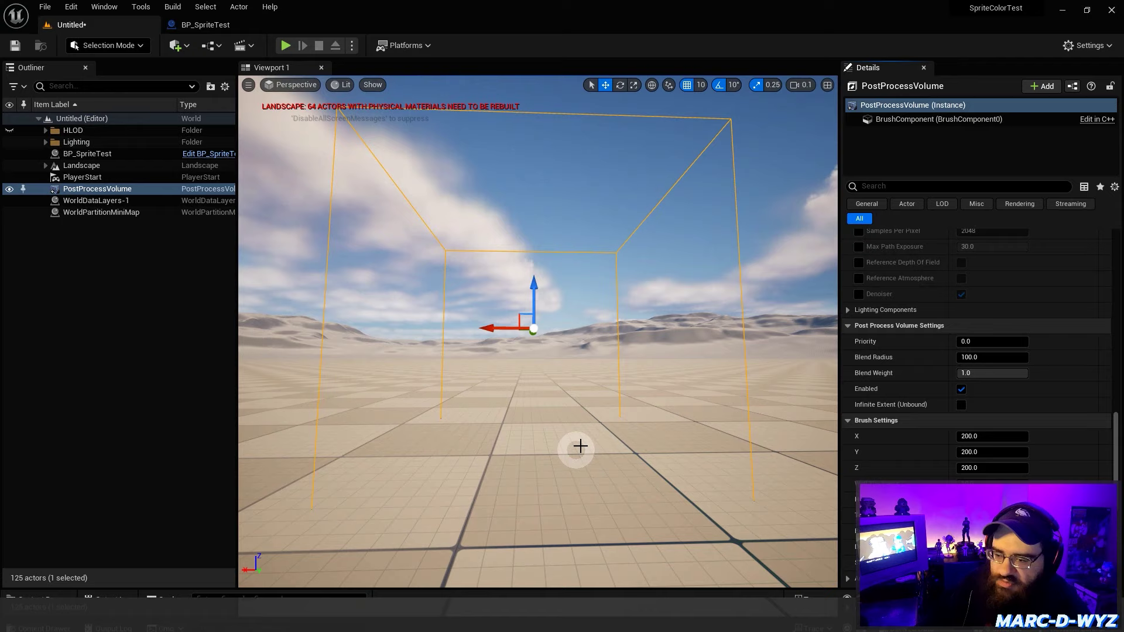
scroll(494, 334, "down", 5)
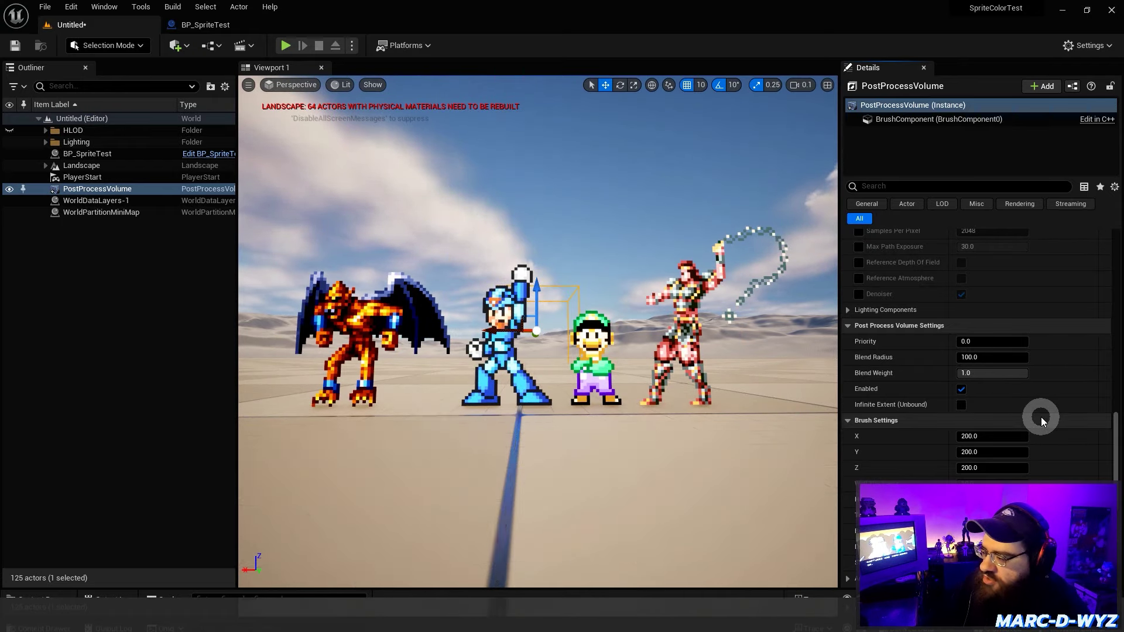
scroll(1041, 419, "down", 1)
left_click(961, 386)
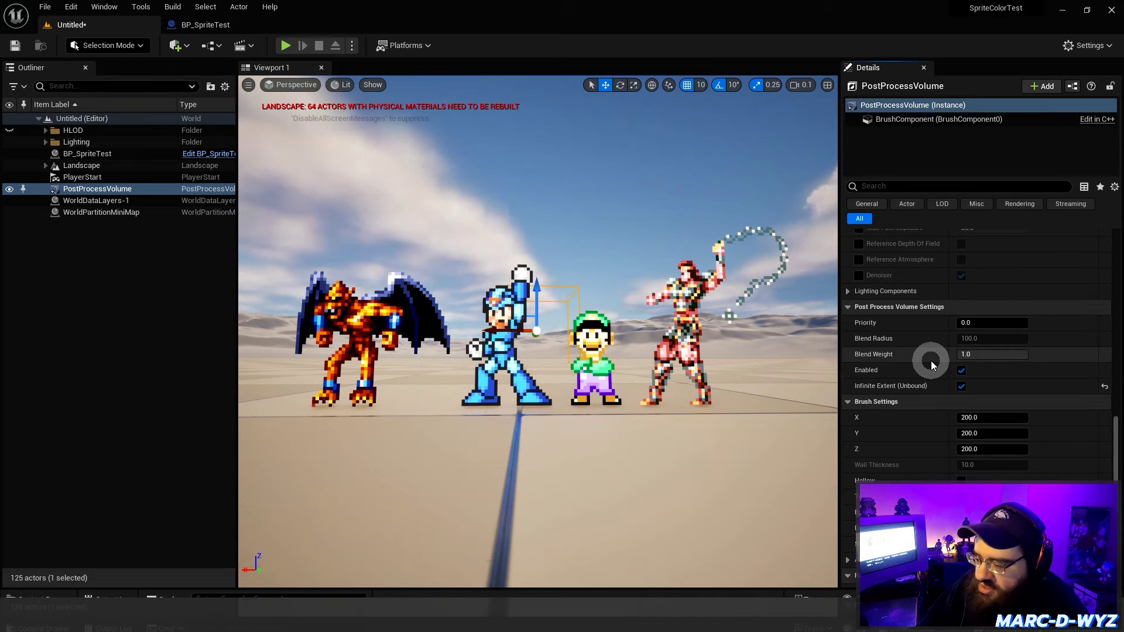
Play the level in the editor, look around from the player's starting point, and stop the session.
scroll(932, 369, "up", 6)
scroll(932, 372, "up", 6)
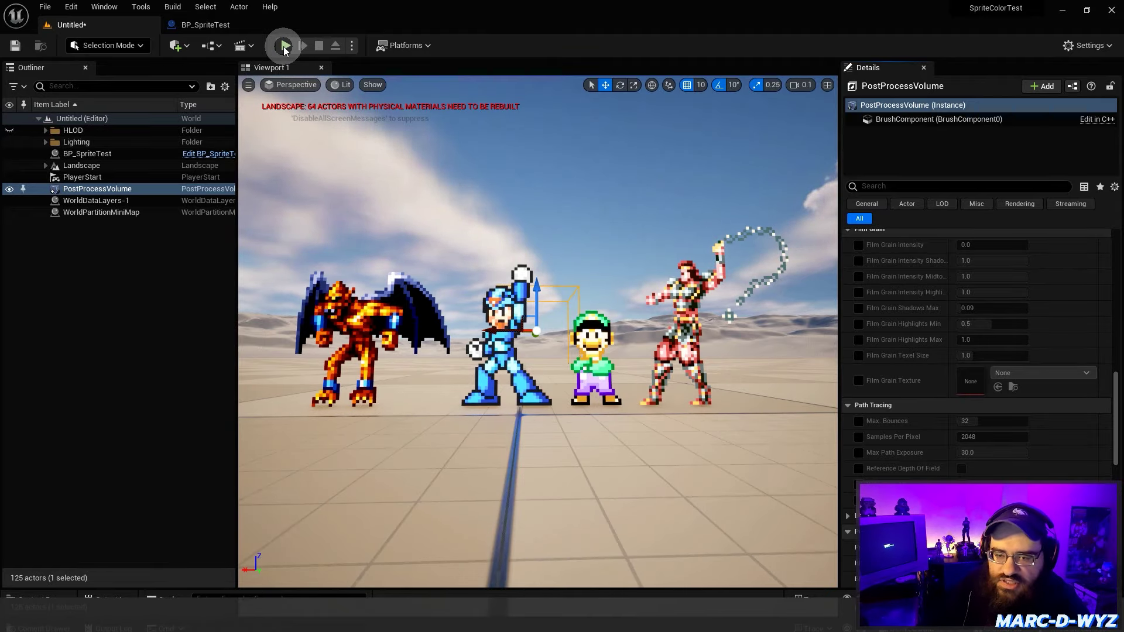
left_click(285, 47)
right_click_drag(576, 311, 741, 335)
key("Escape")
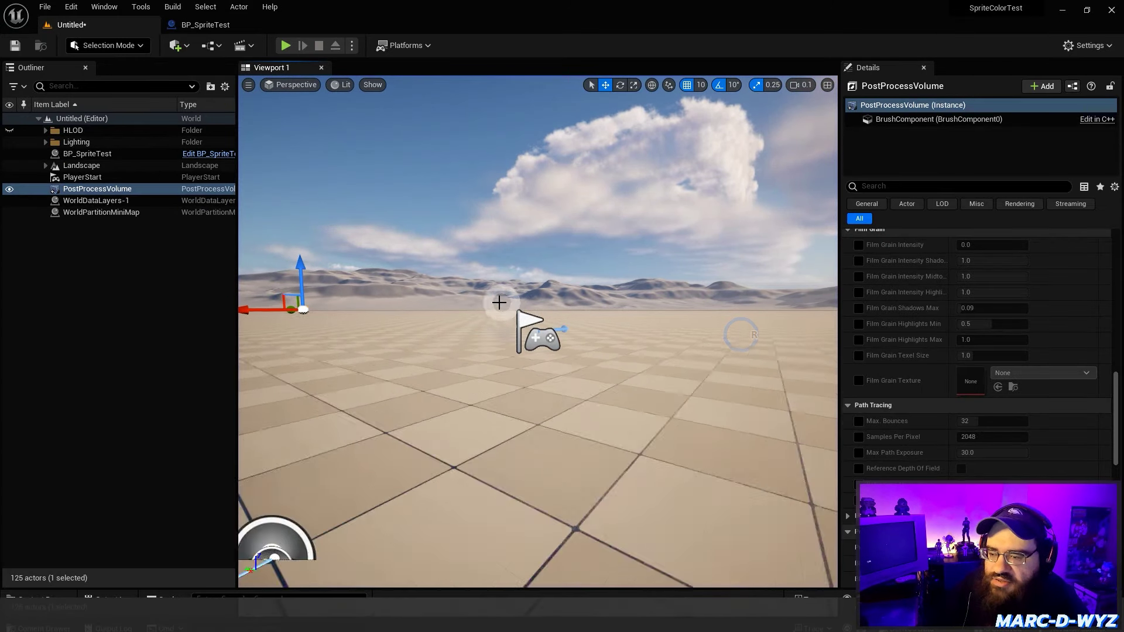
Move the PlayerStart actor across the landscape to a spot close to the four sprites.
scroll(499, 303, "down", 4)
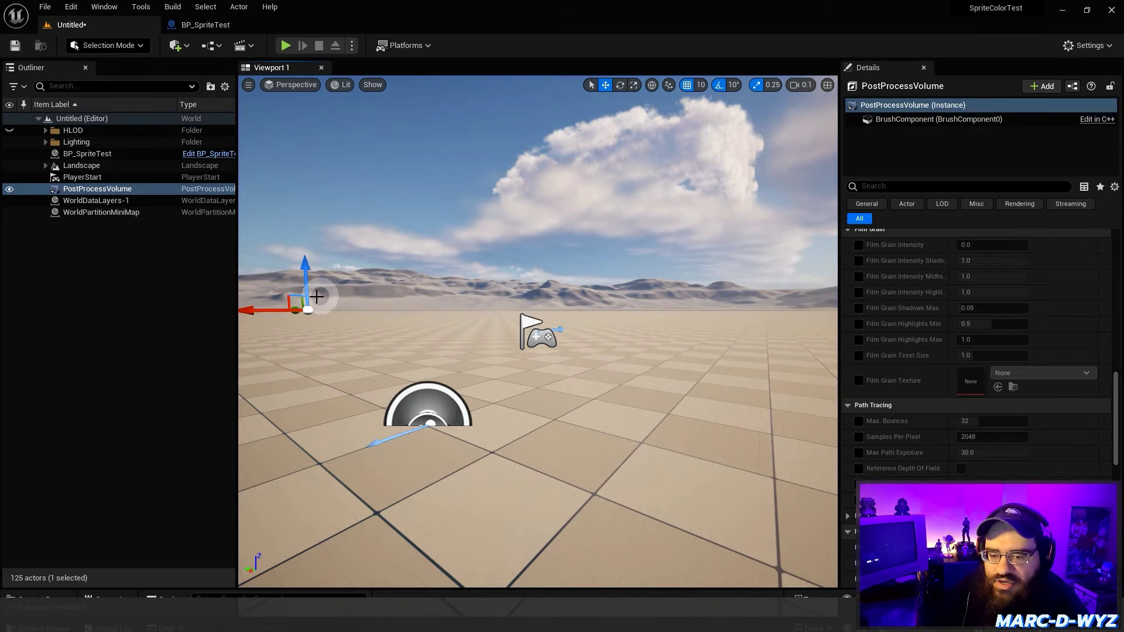
double_click(82, 176)
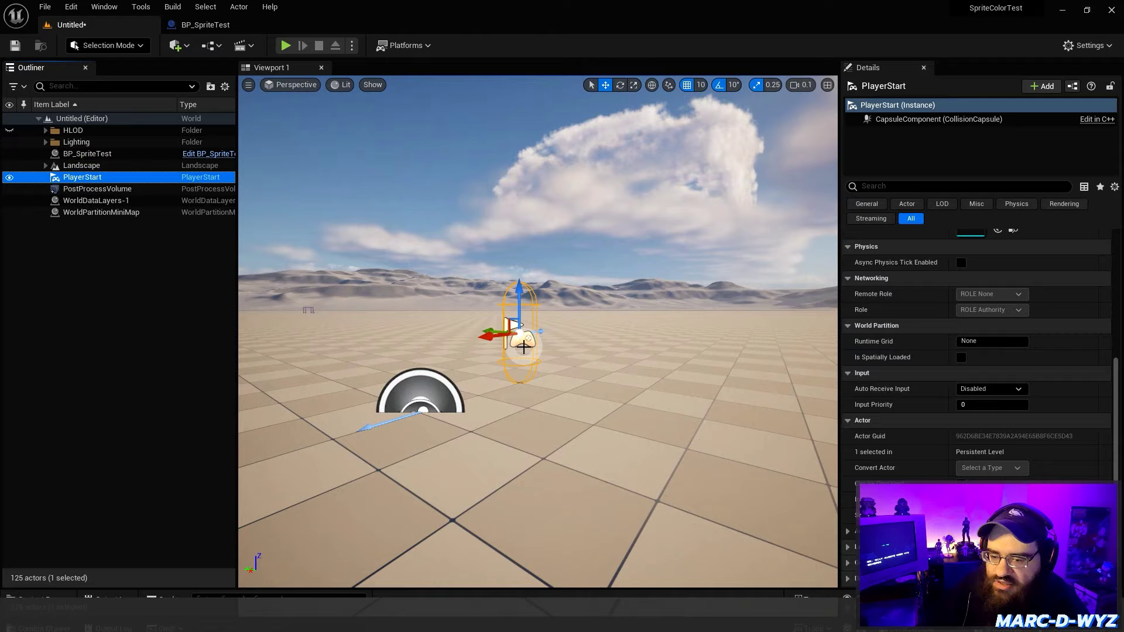
mouse_move(522, 343)
right_mouse_down()
mouse_move(472, 357)
mouse_move(560, 357)
mouse_move(541, 352)
right_mouse_up()
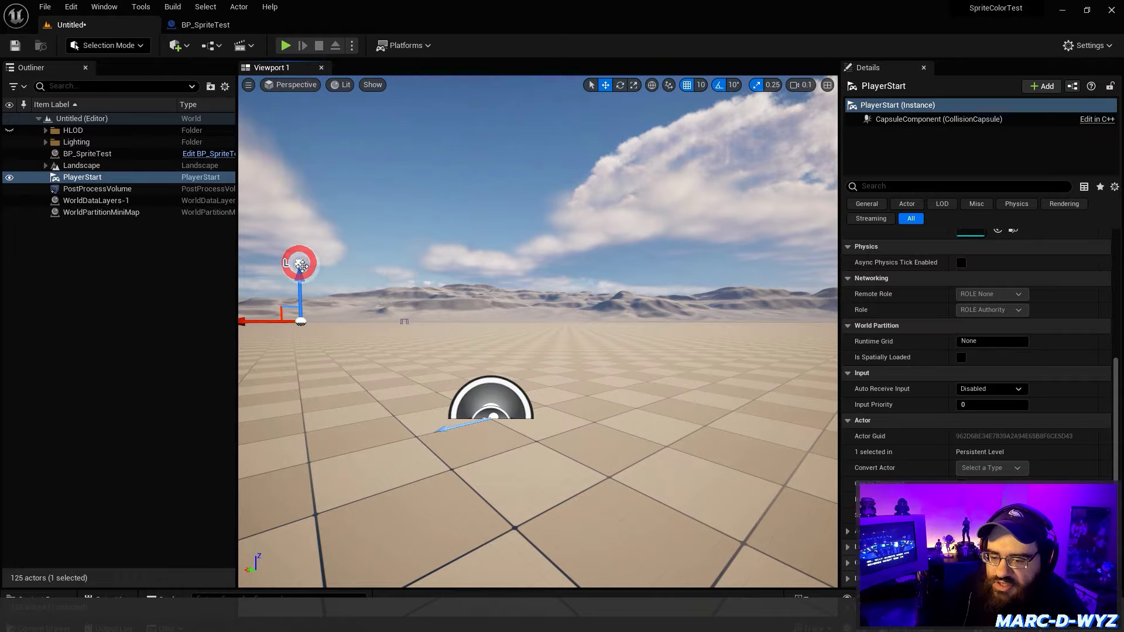
right_click_drag(339, 304, 308, 340)
scroll(330, 301, "up", 5)
key("w")
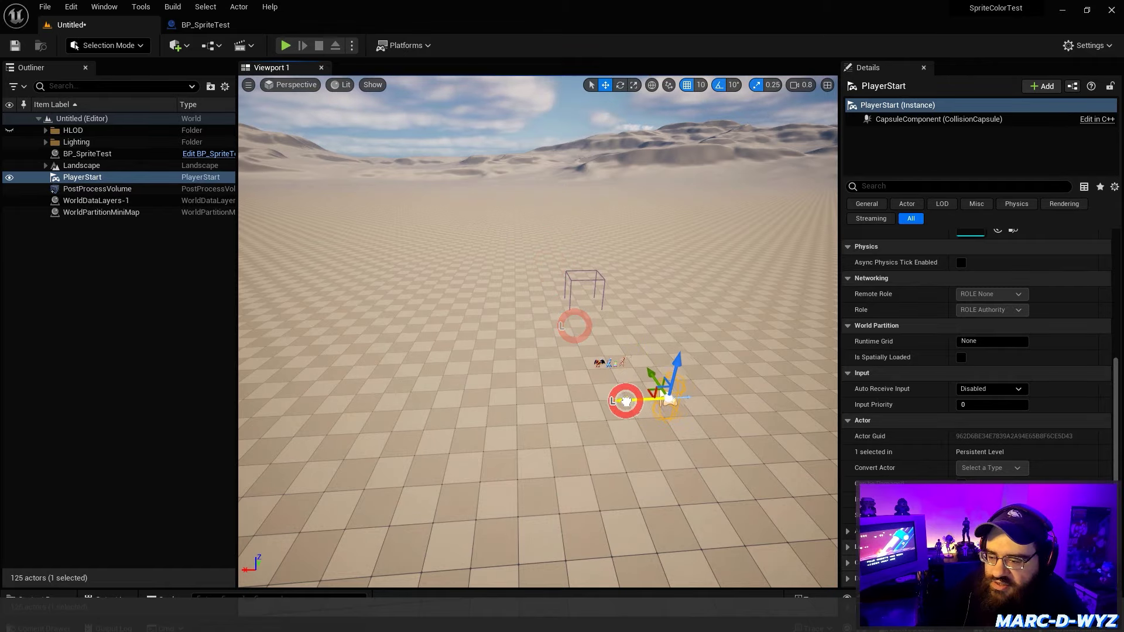
Play the level from the moved PlayerStart, examine the four sprites' in-game colors up close, and end the session.
left_click(284, 46)
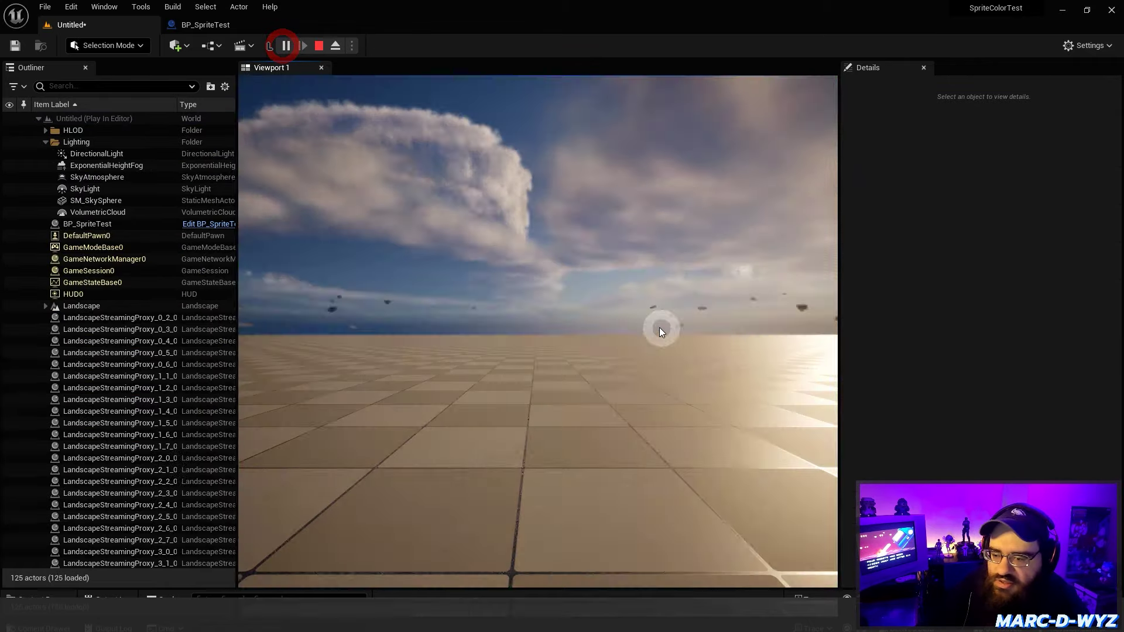
right_click_drag(640, 364, 806, 364)
key("w")
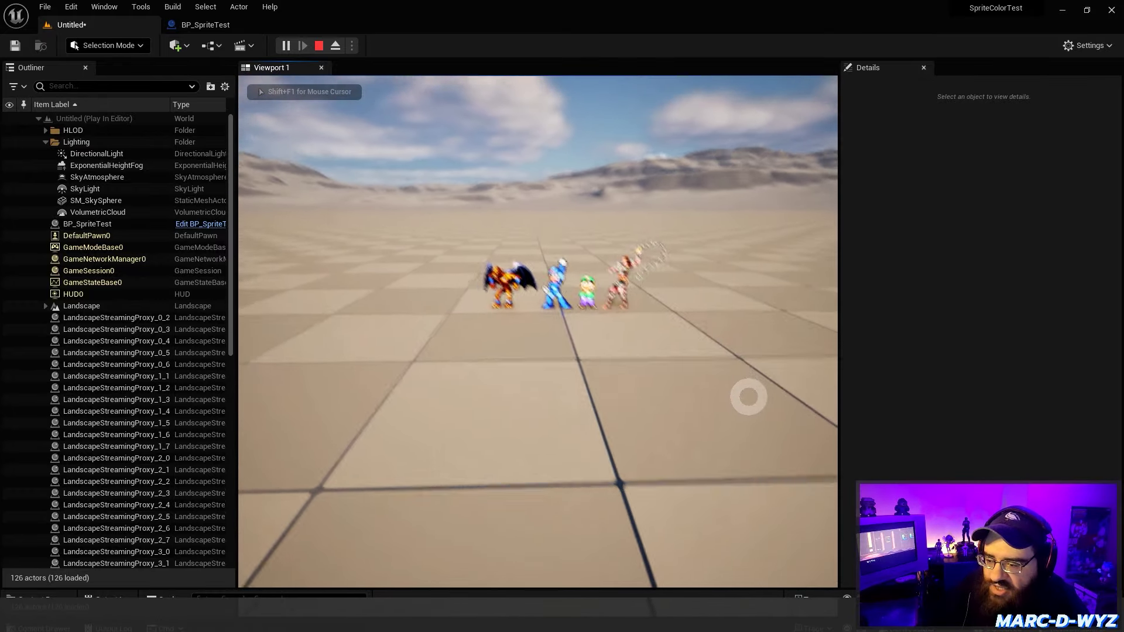
key("s")
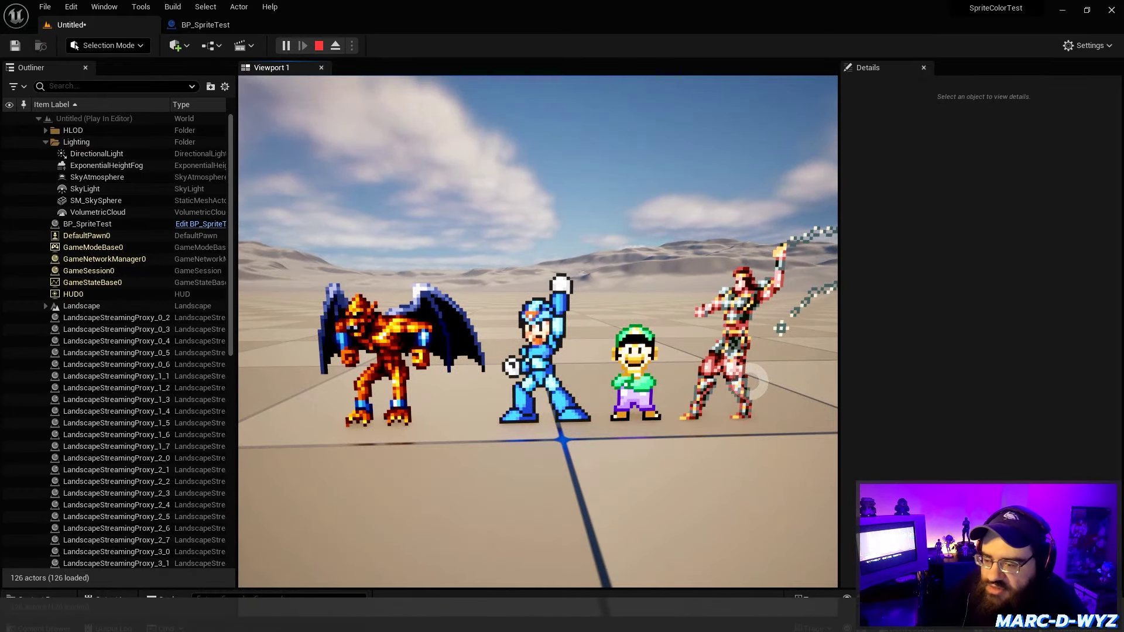
key("Escape")
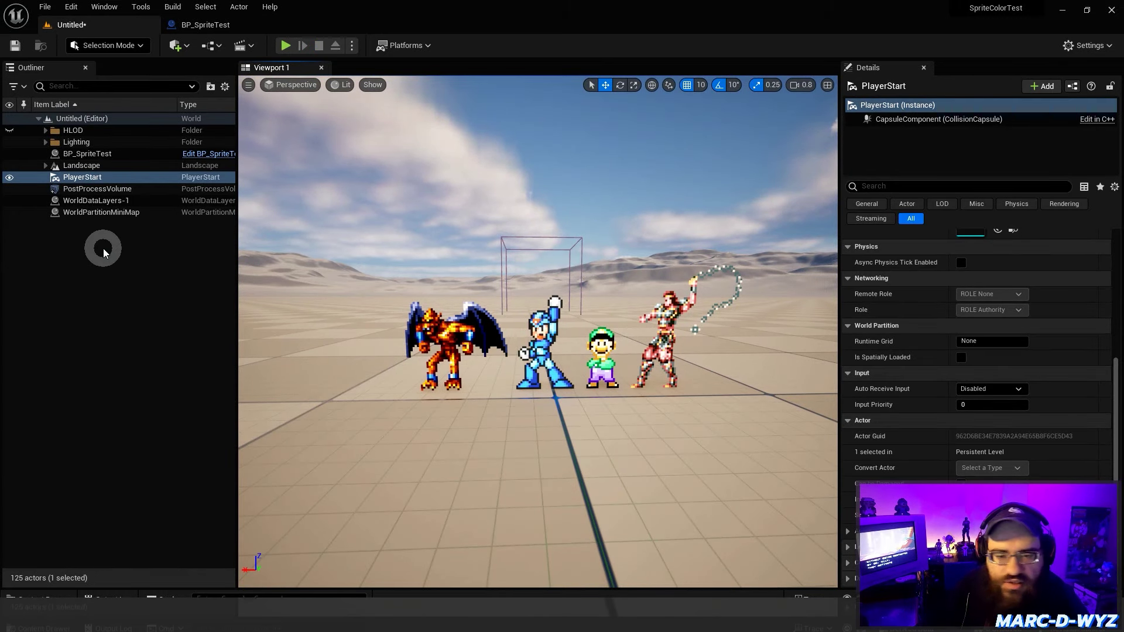
Select the PostProcessVolume, play the level again to compare the sprites in game with the editor view, and stop playing.
left_click(106, 189)
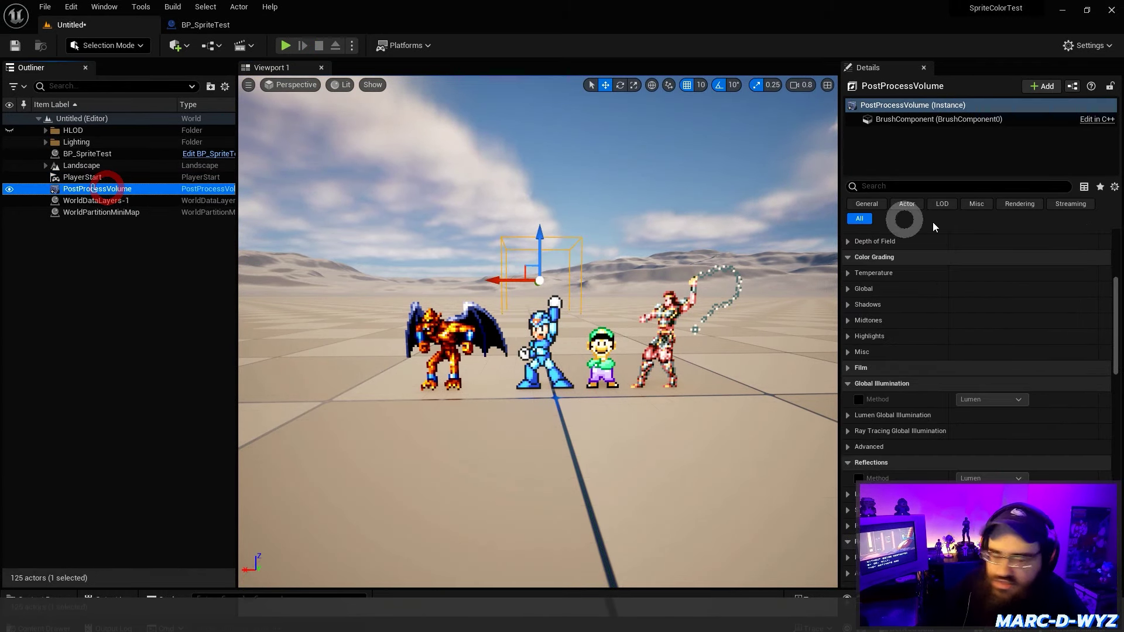
left_click(286, 46)
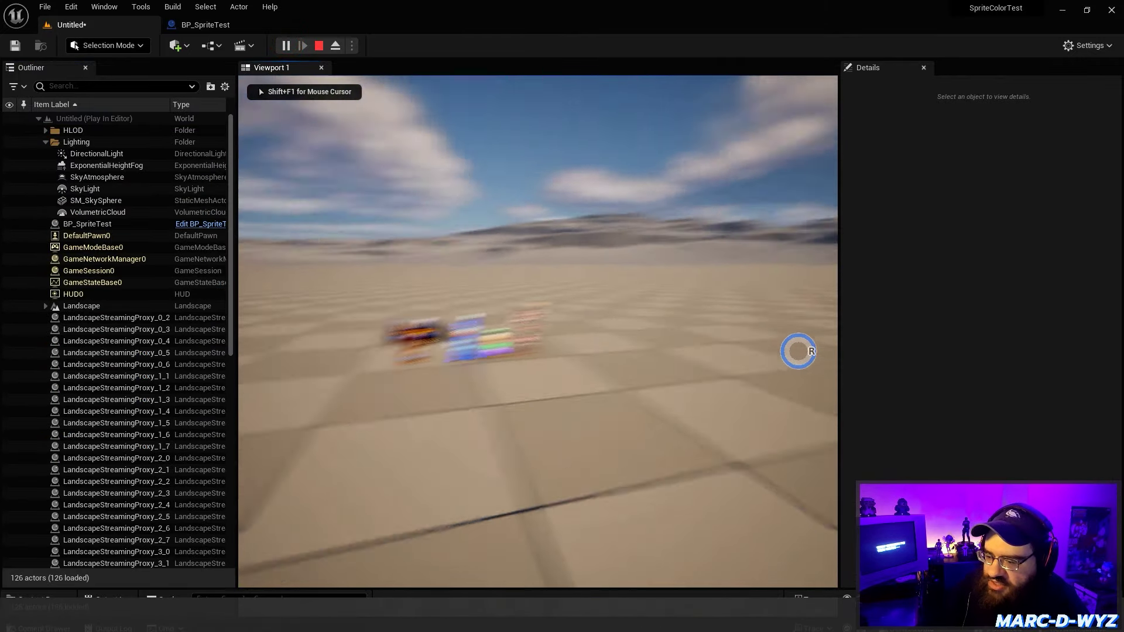
right_click_drag(798, 352, 785, 351)
key("w")
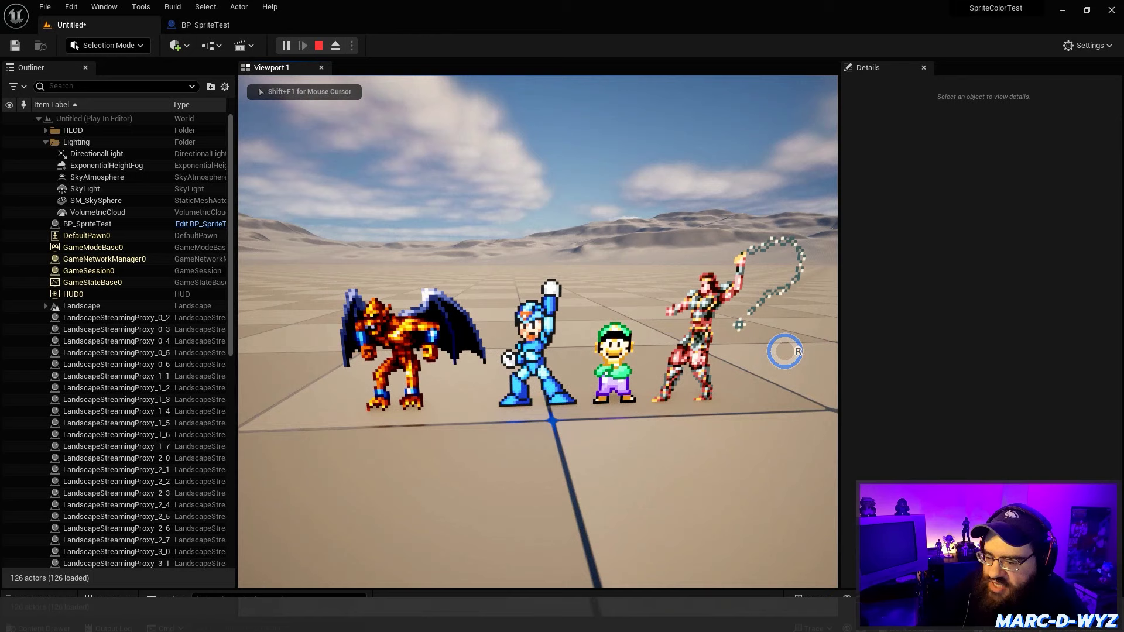
key("Escape")
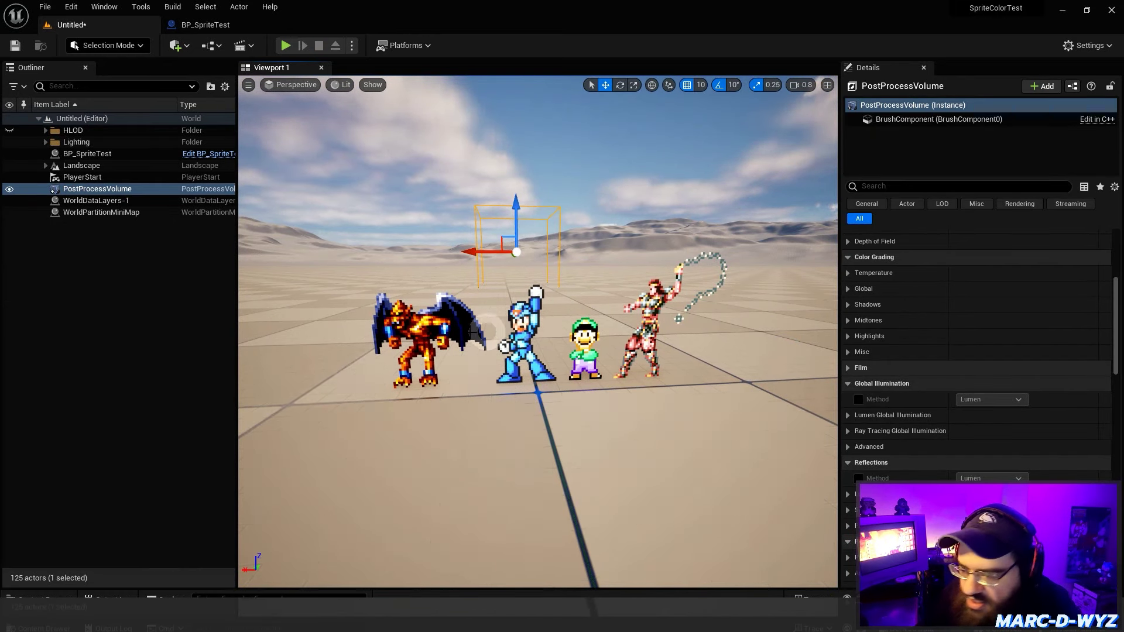
Look over the PostProcessVolume's transform, Lens and Color Grading categories.
scroll(924, 298, "up", 5)
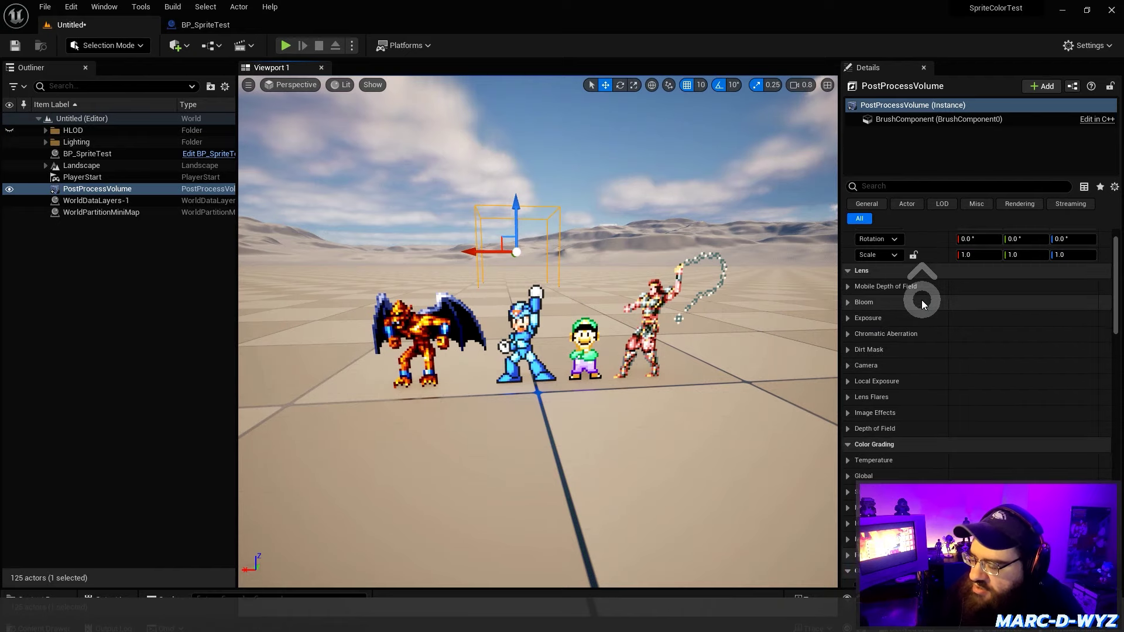
scroll(923, 304, "up", 2)
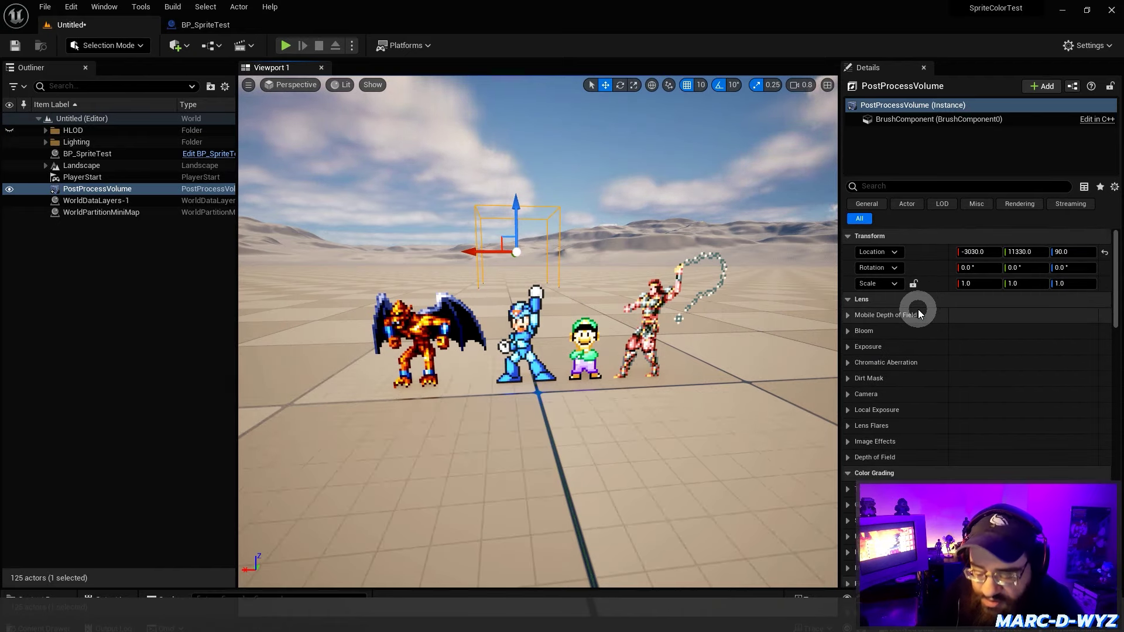
scroll(864, 314, "down", 5)
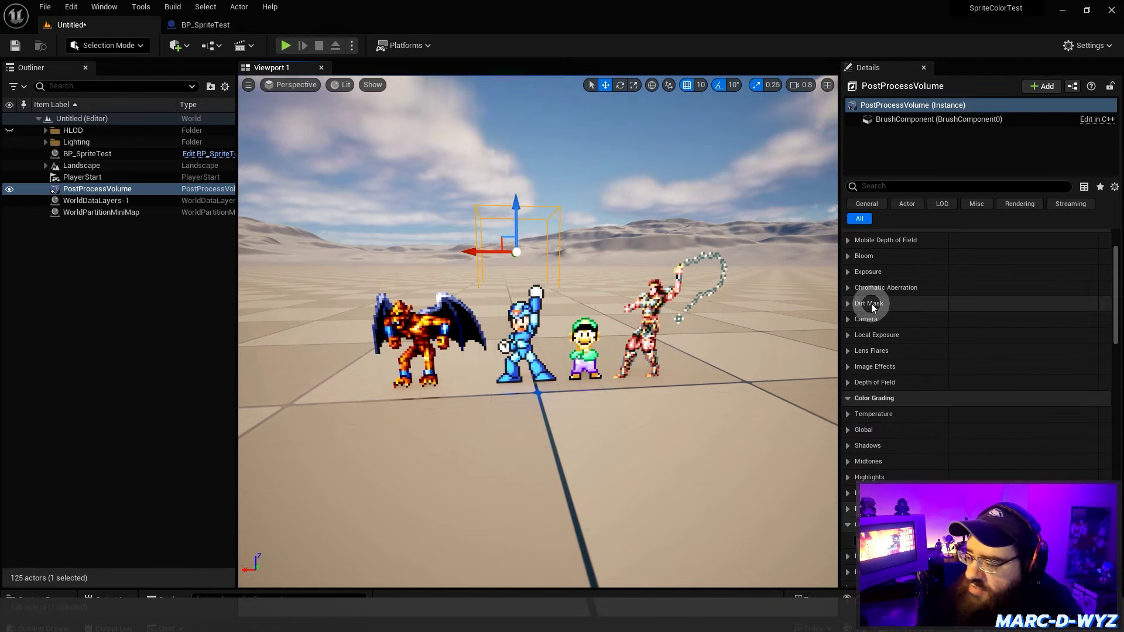
scroll(872, 308, "up", 1)
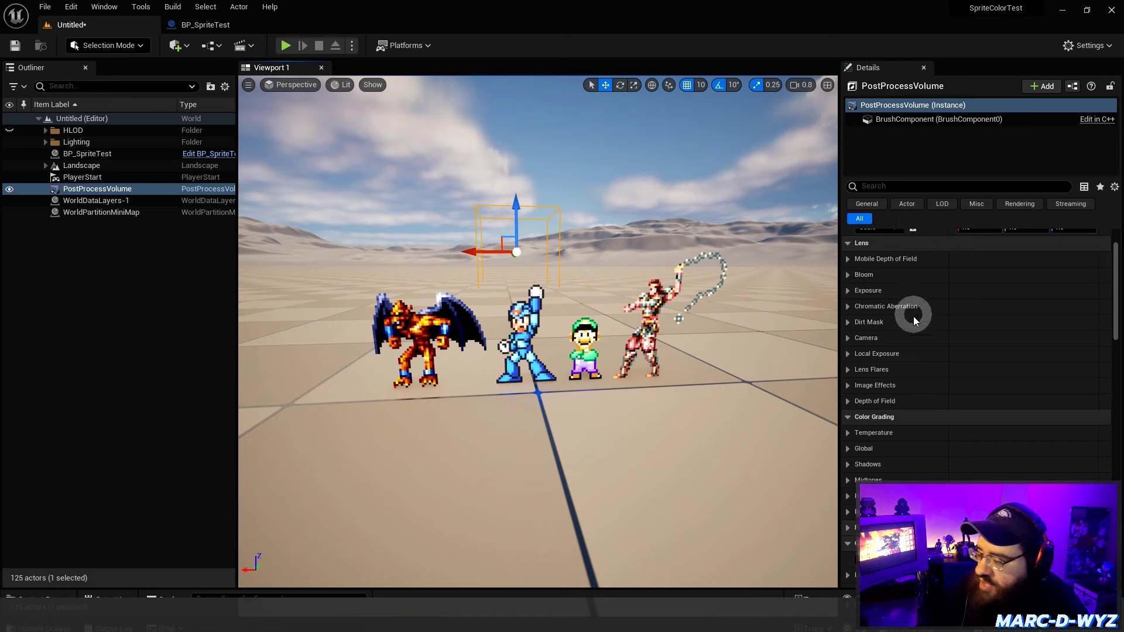
scroll(913, 316, "up", 3)
scroll(912, 316, "down", 1)
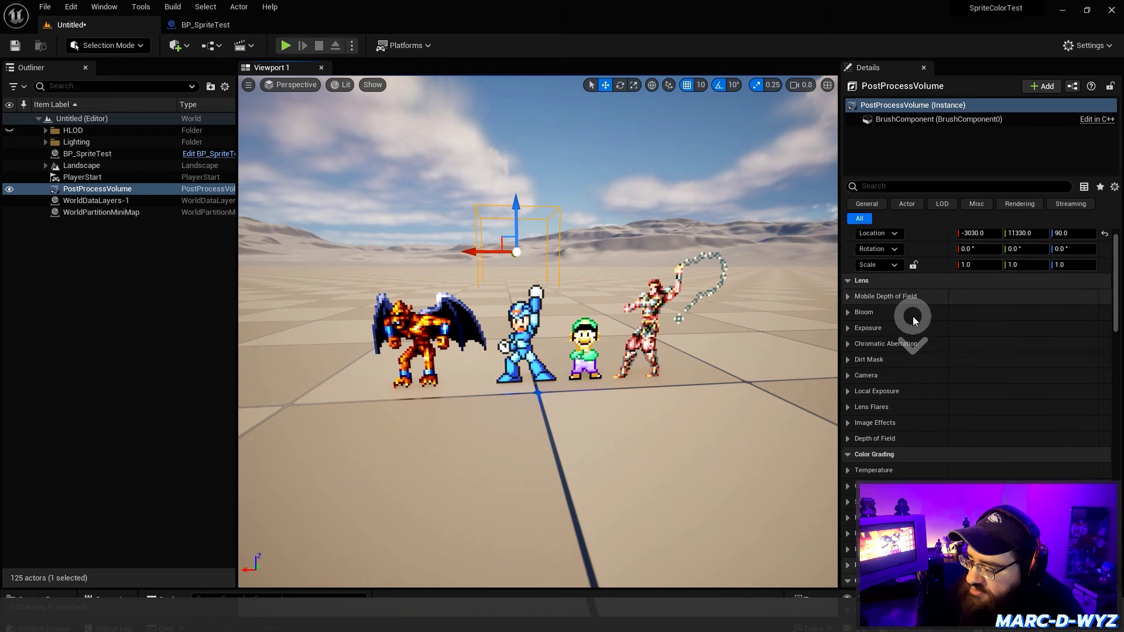
Override the PostProcessVolume's Min EV100 and Max EV100 exposure settings and set both to 0.
left_click(848, 328)
scroll(908, 322, "down", 2)
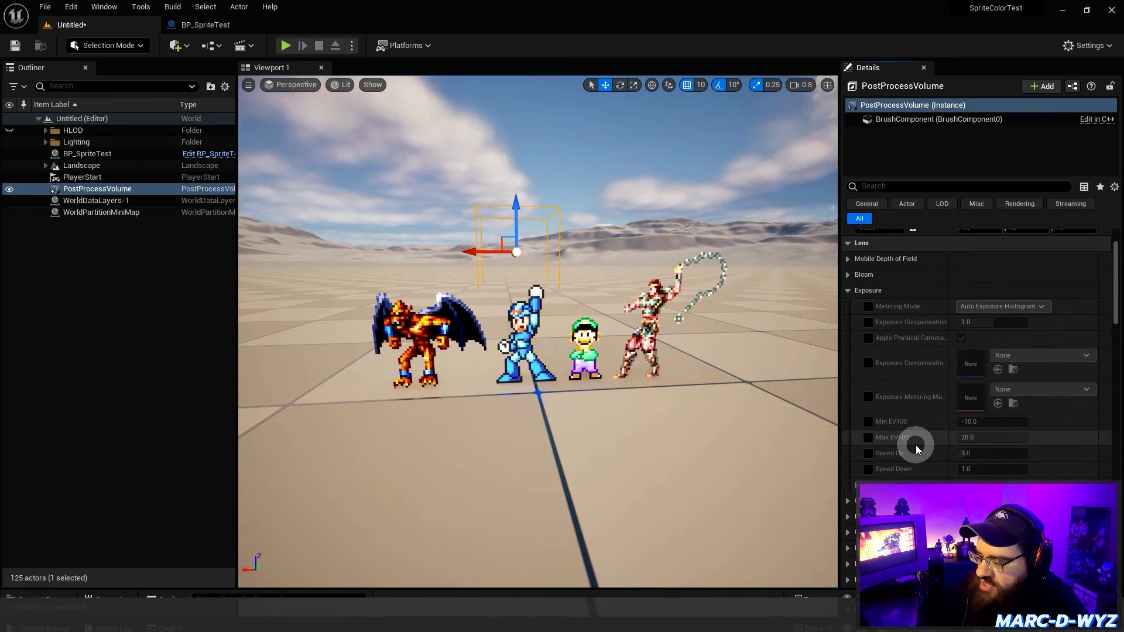
left_click(868, 421)
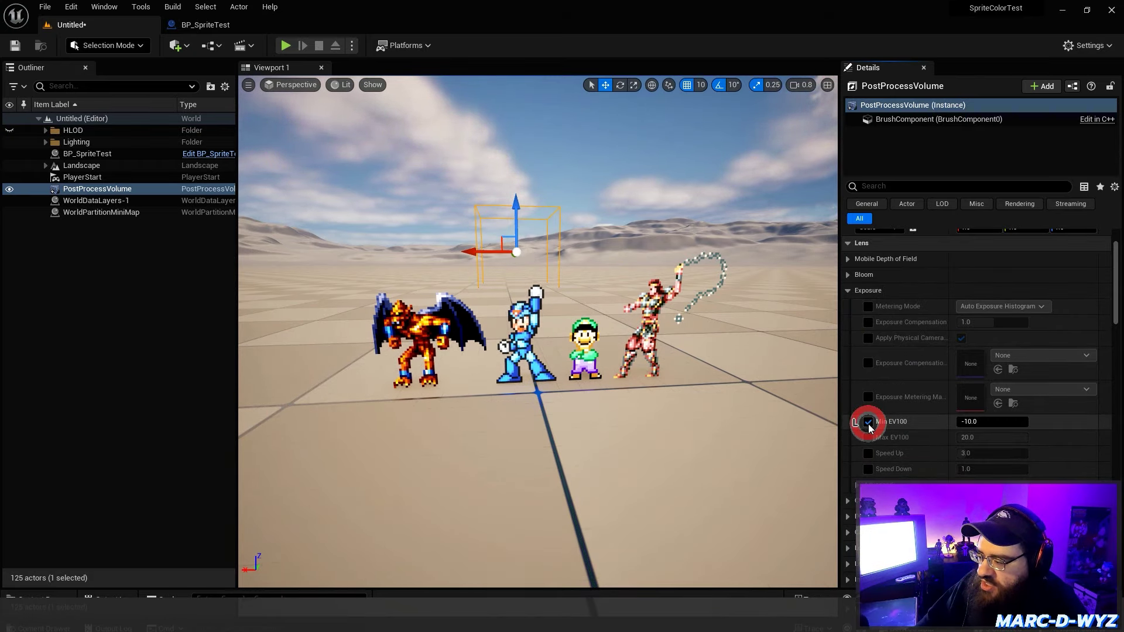
left_click(868, 438)
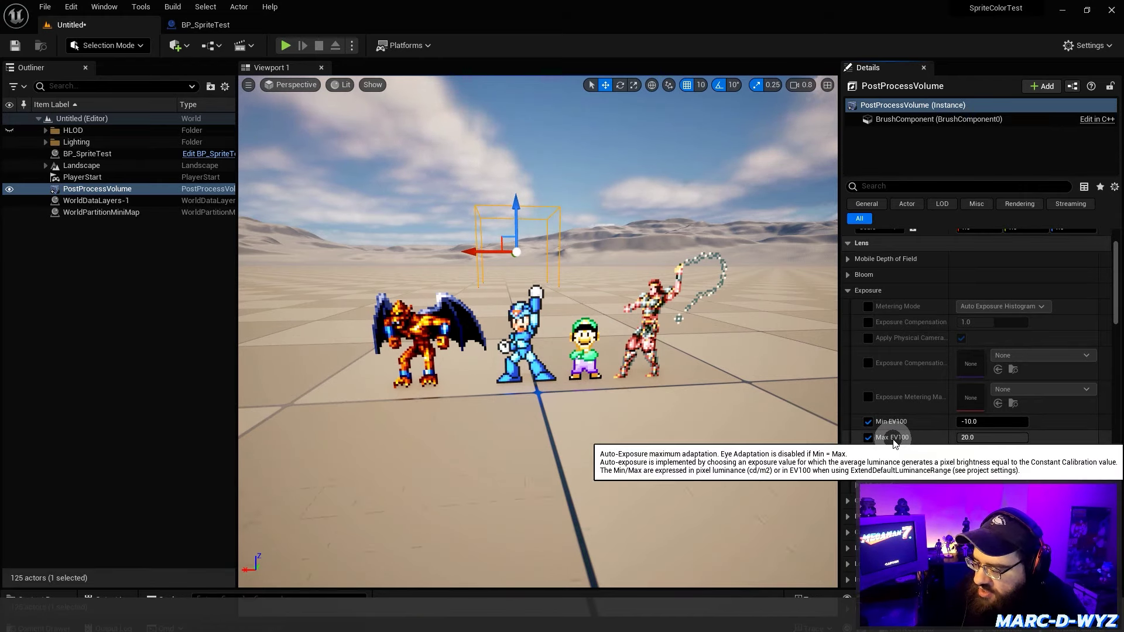
left_click(983, 421)
type("0")
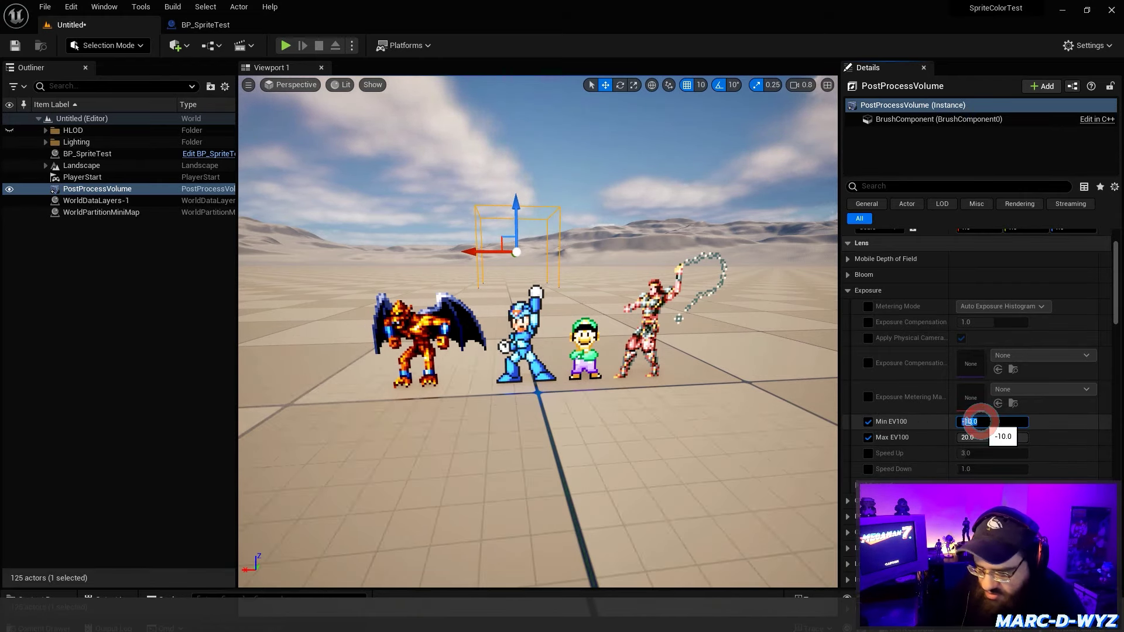
left_click(989, 438)
type("0")
key("Return")
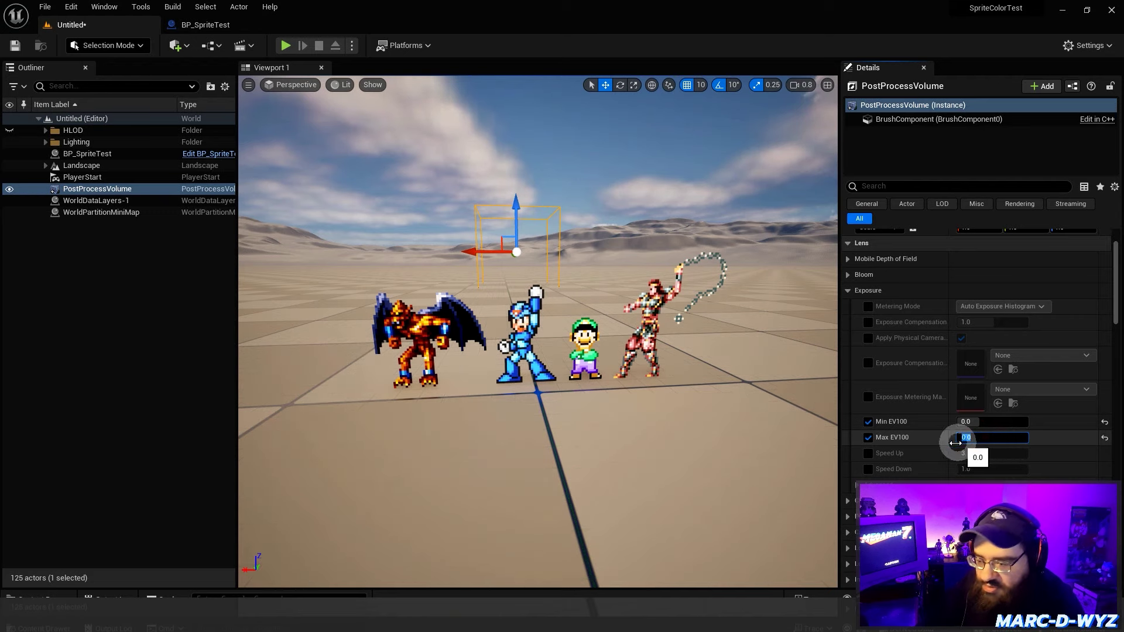
Deselect and reselect the PostProcessVolume, and toggle its Min and Max EV100 overrides off and on to compare the sprites' brightness.
left_click(163, 333)
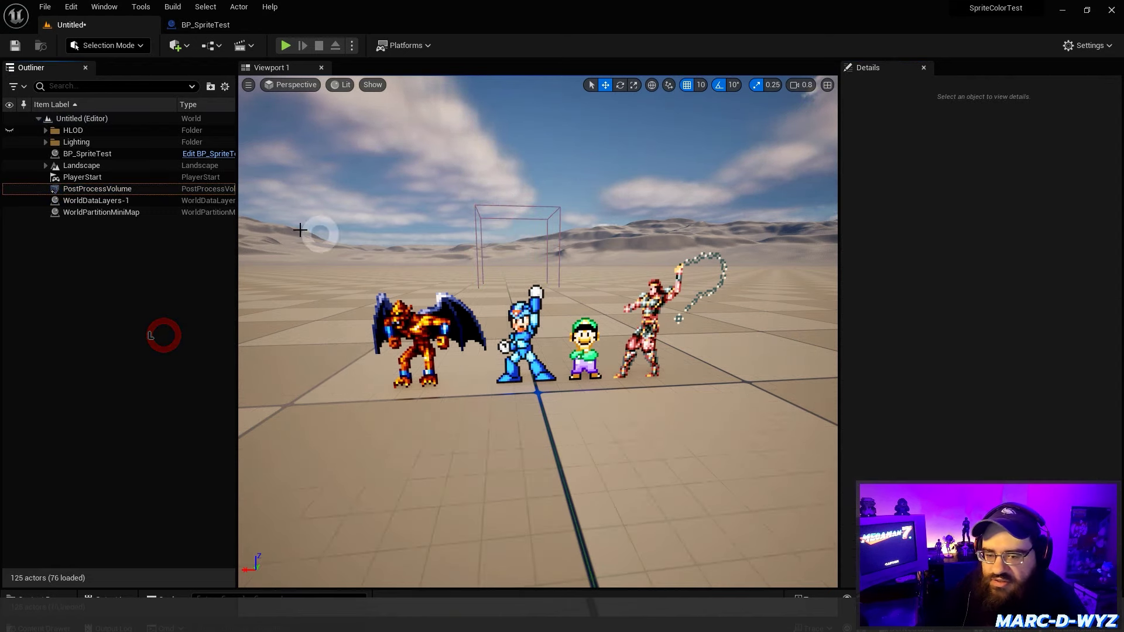
left_click(94, 189)
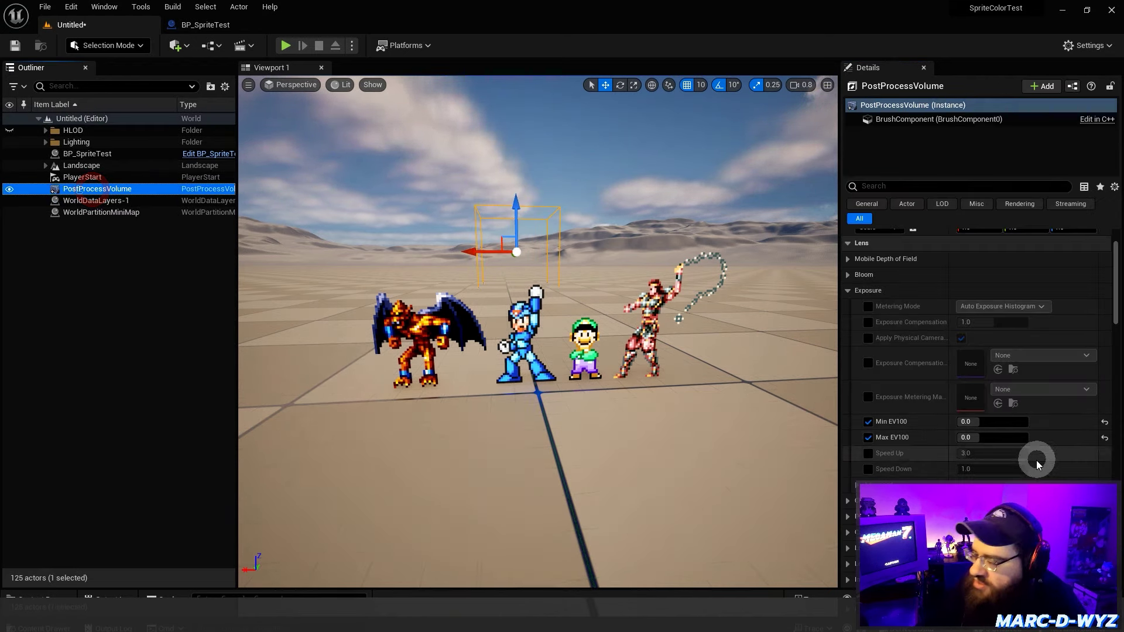
left_click(868, 421)
left_click(868, 437)
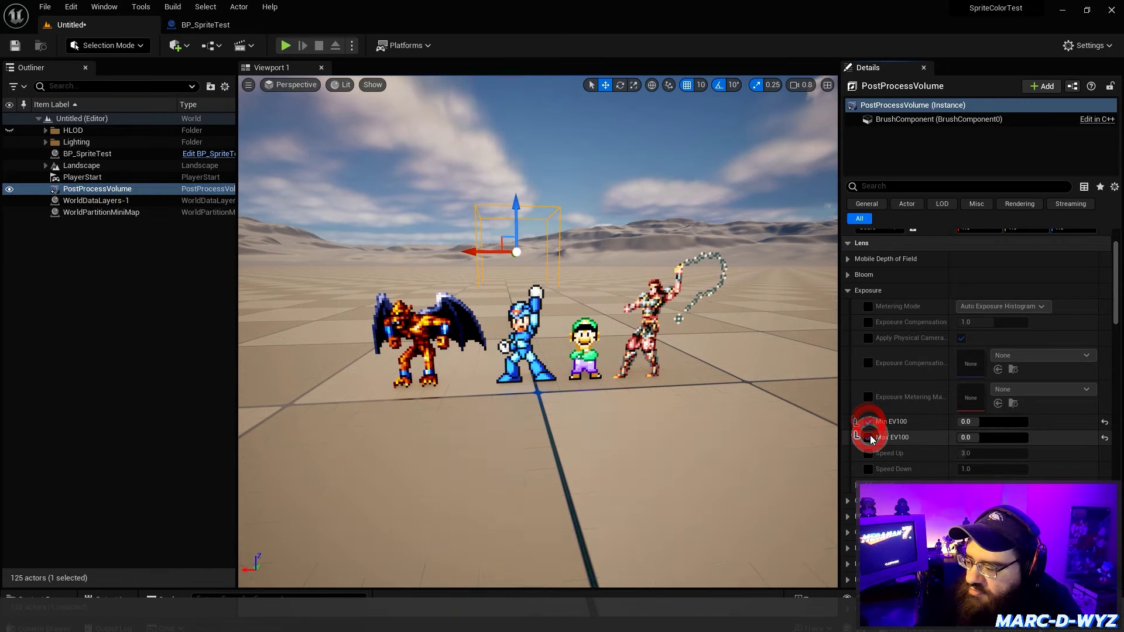
left_click(869, 438)
left_click(868, 423)
left_click(867, 423)
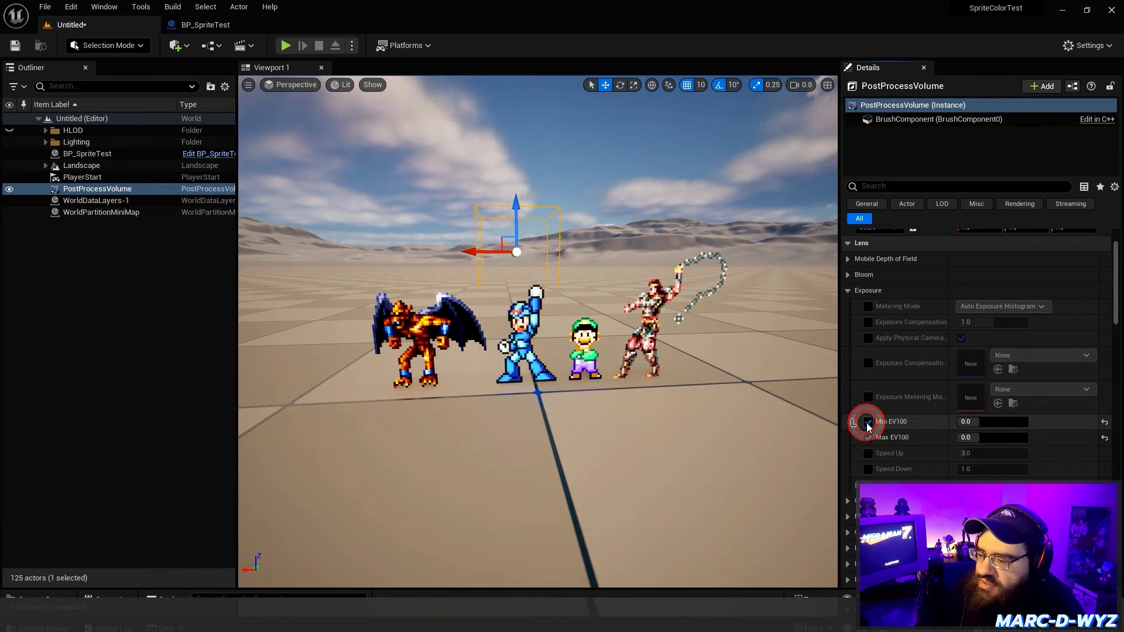
Toggle the Min EV100 and Max EV100 overrides to compare the sprites' brightness, leaving both enabled.
left_click(867, 424)
left_click(867, 424)
left_click(867, 423)
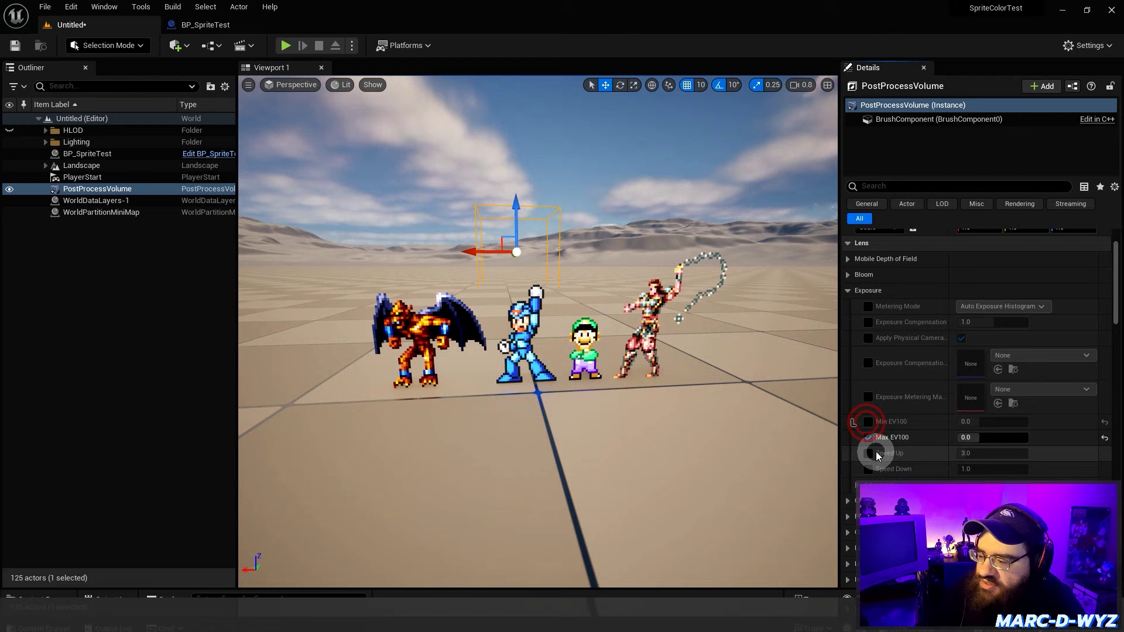
left_click(870, 437)
left_click(869, 421)
left_click(868, 437)
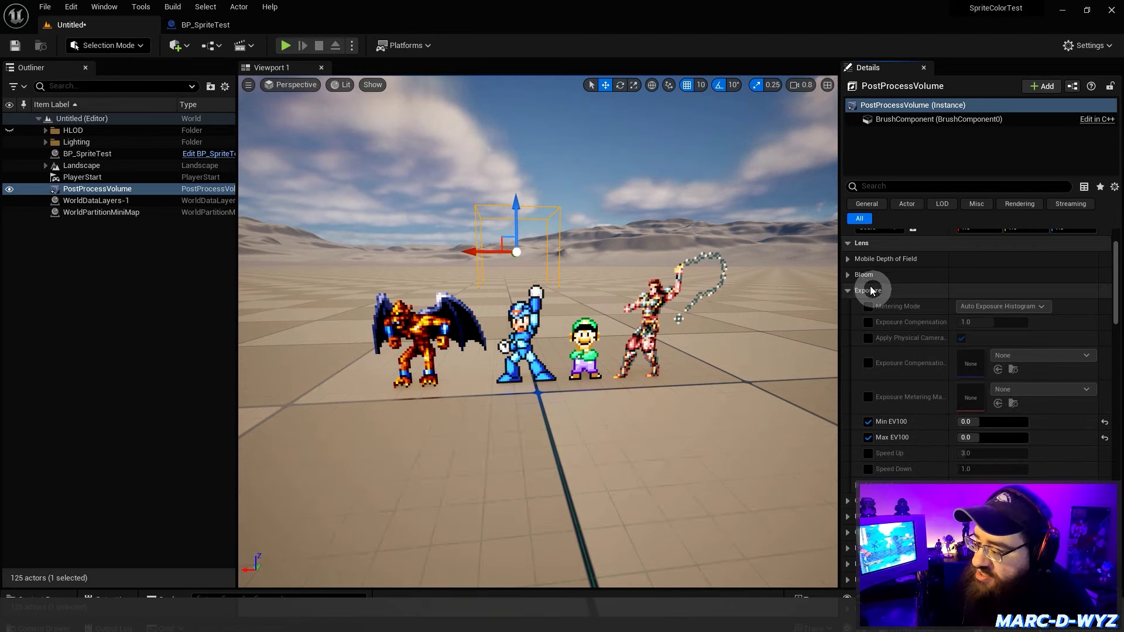
Collapse the Exposure settings and look over the Camera and Local Exposure settings of the PostProcessVolume.
left_click(848, 291)
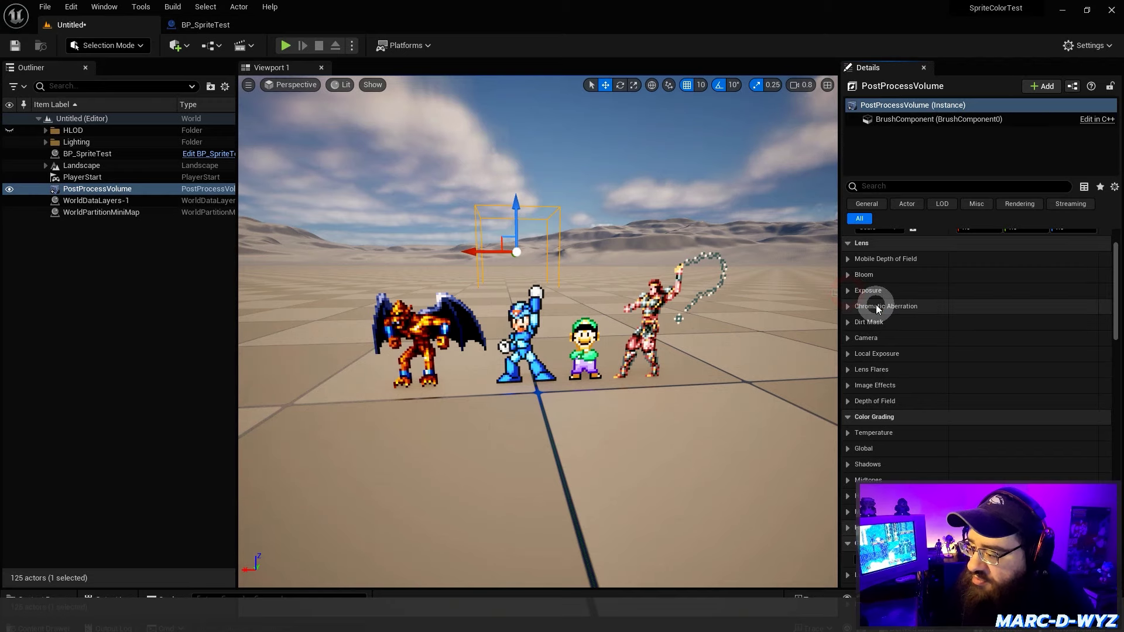
left_click(847, 338)
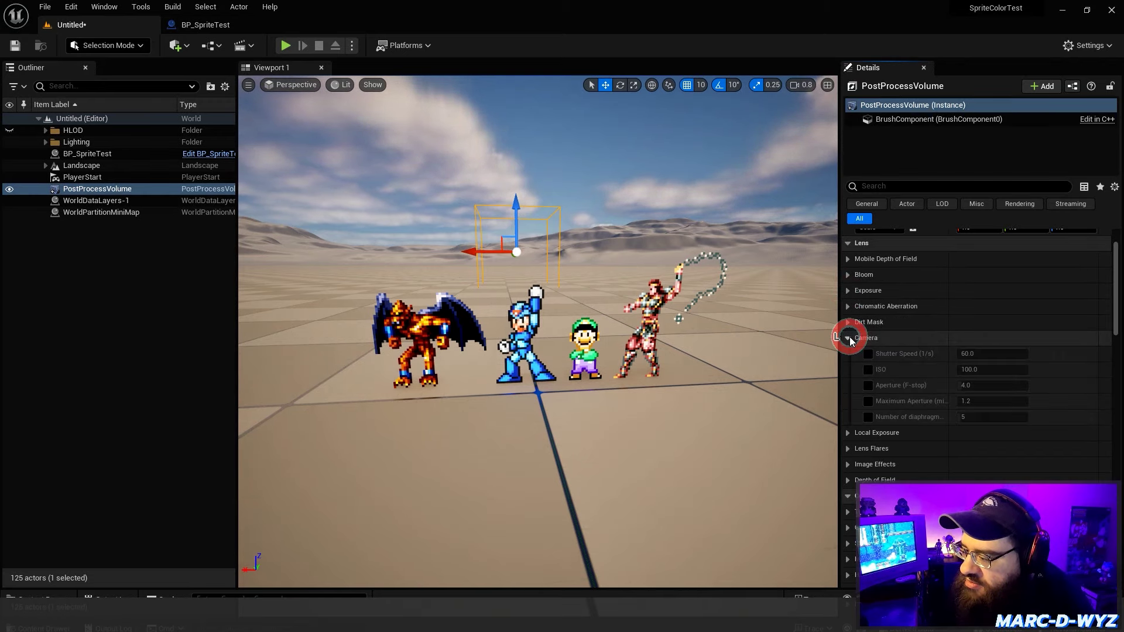
left_click(847, 338)
left_click(848, 354)
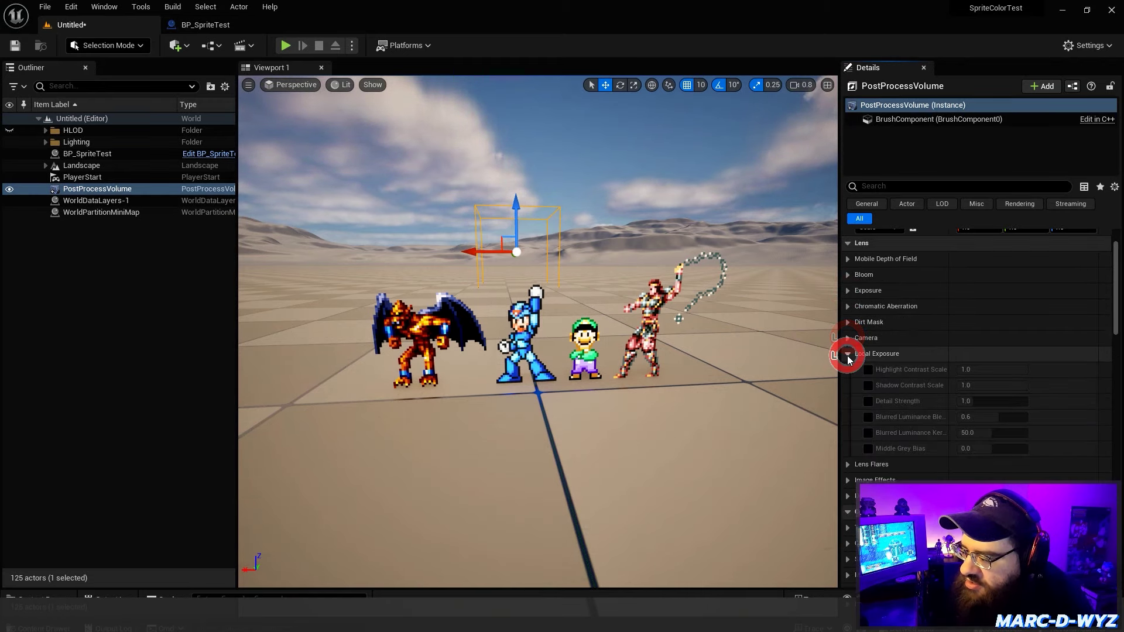
left_click(848, 354)
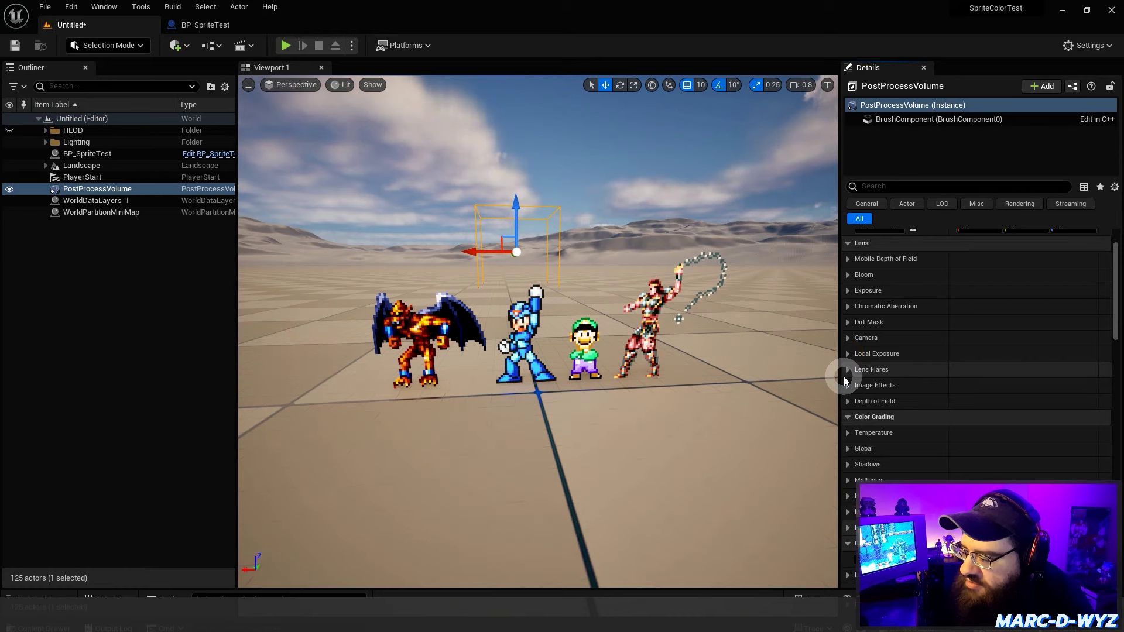
Override the PostProcessVolume's Vignette Intensity under Image Effects and set it to 0.
left_click(847, 386)
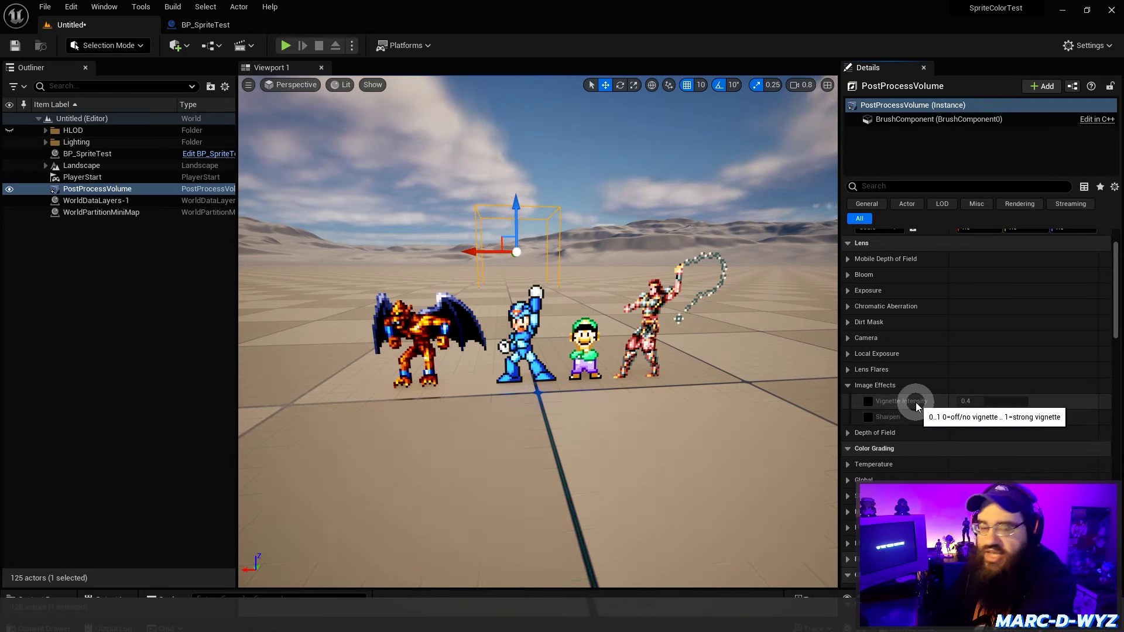
left_click(869, 406)
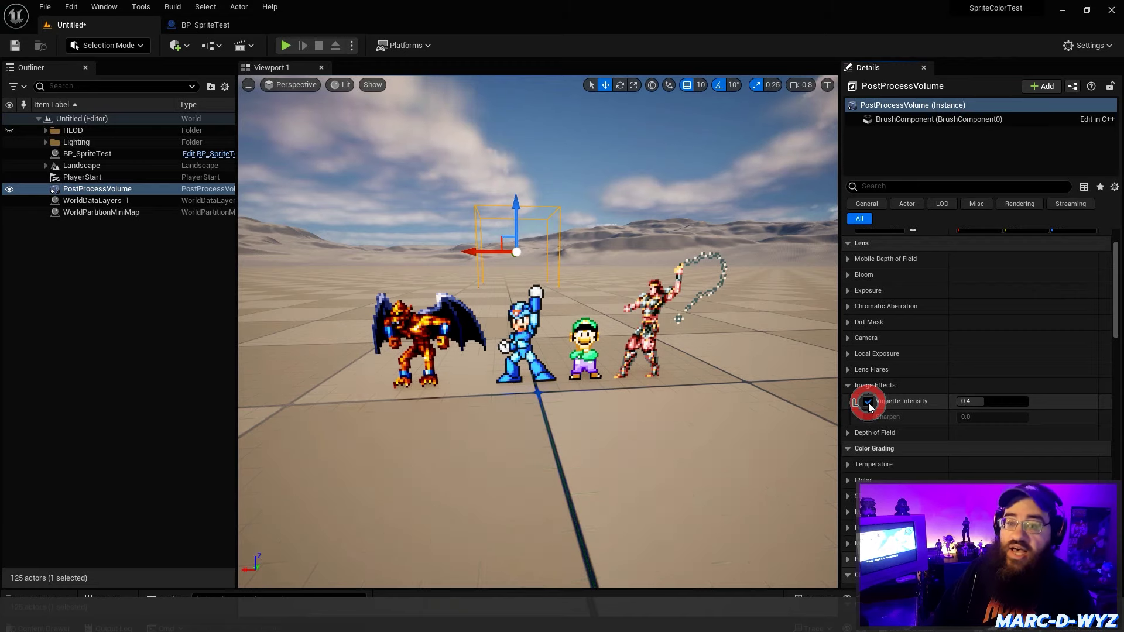
left_click(983, 401)
type("0")
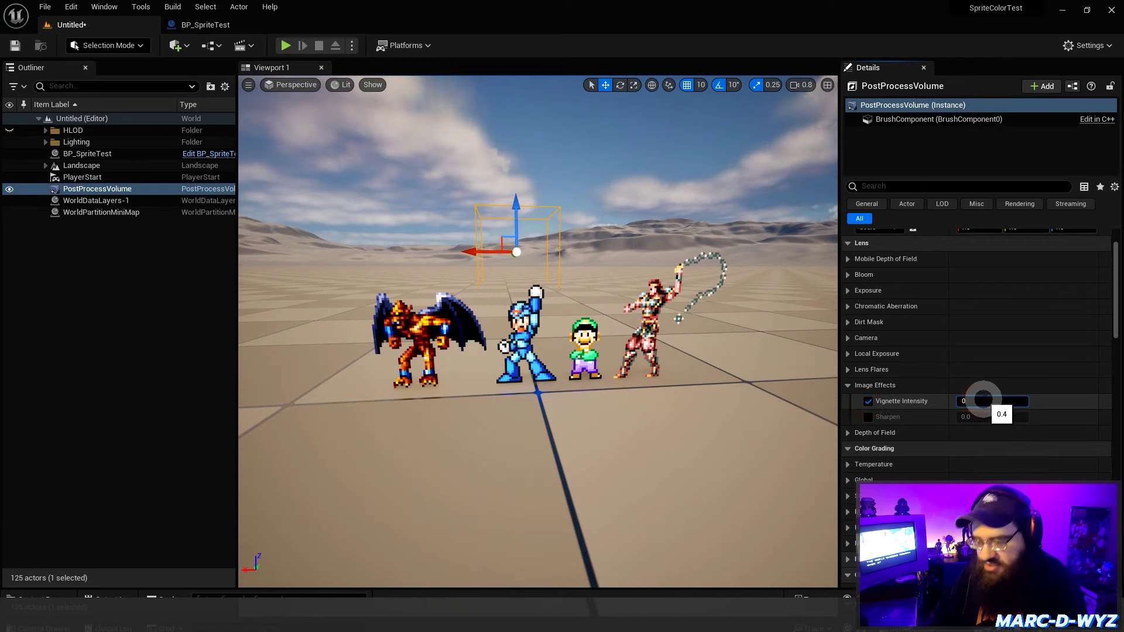
key("Return")
left_click(922, 443)
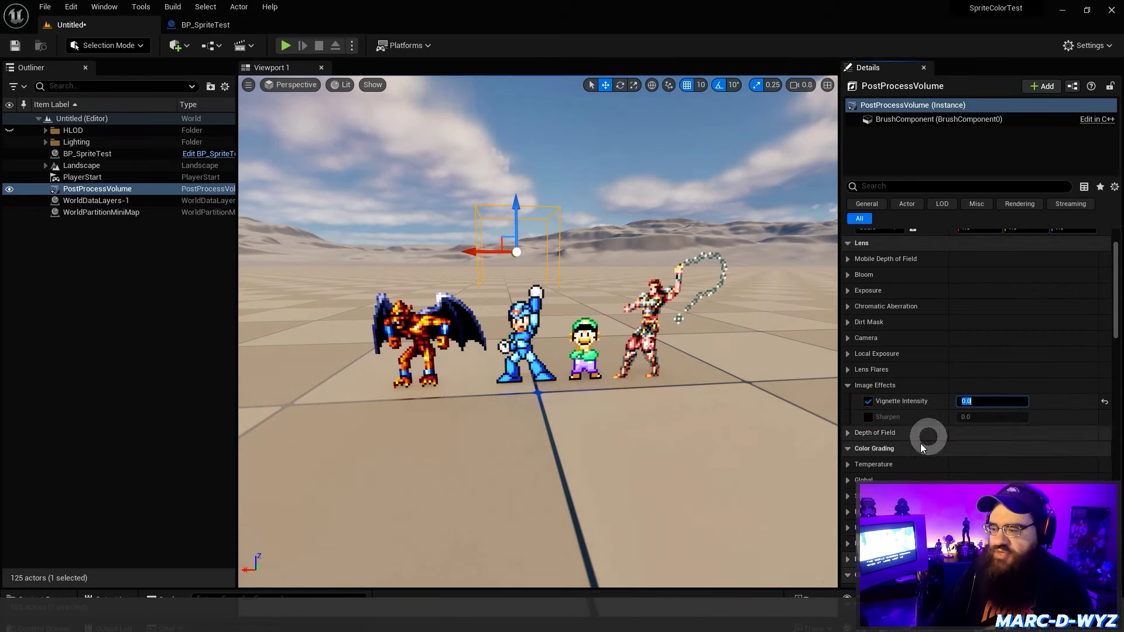
Toggle the Vignette Intensity override off and on to compare the scene's edges, leaving it enabled.
left_click(869, 402)
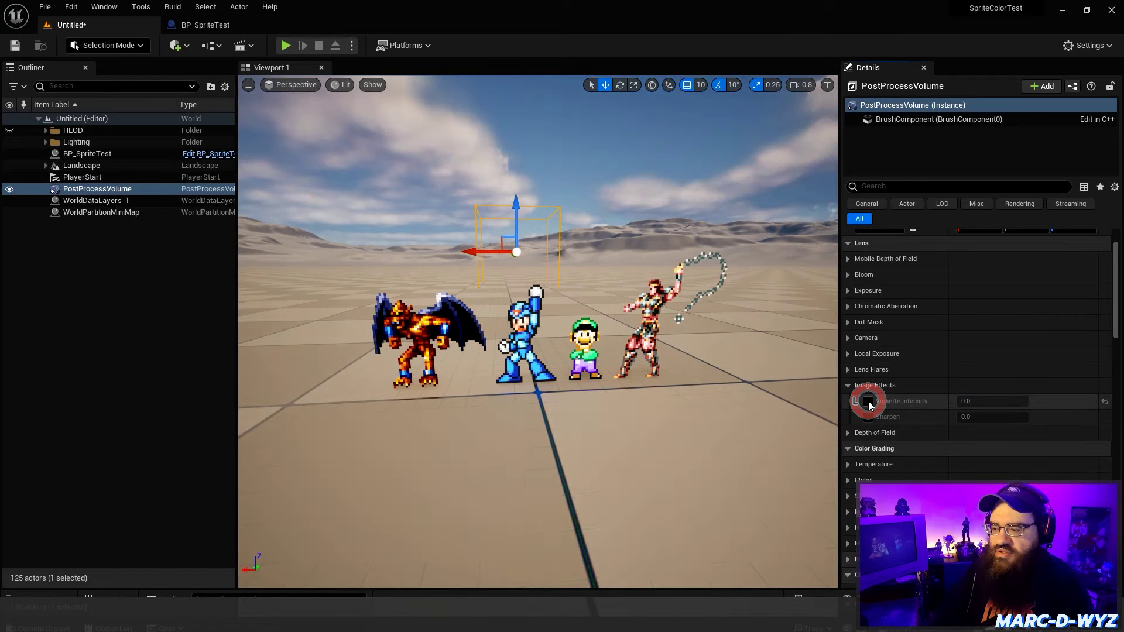
left_click(869, 402)
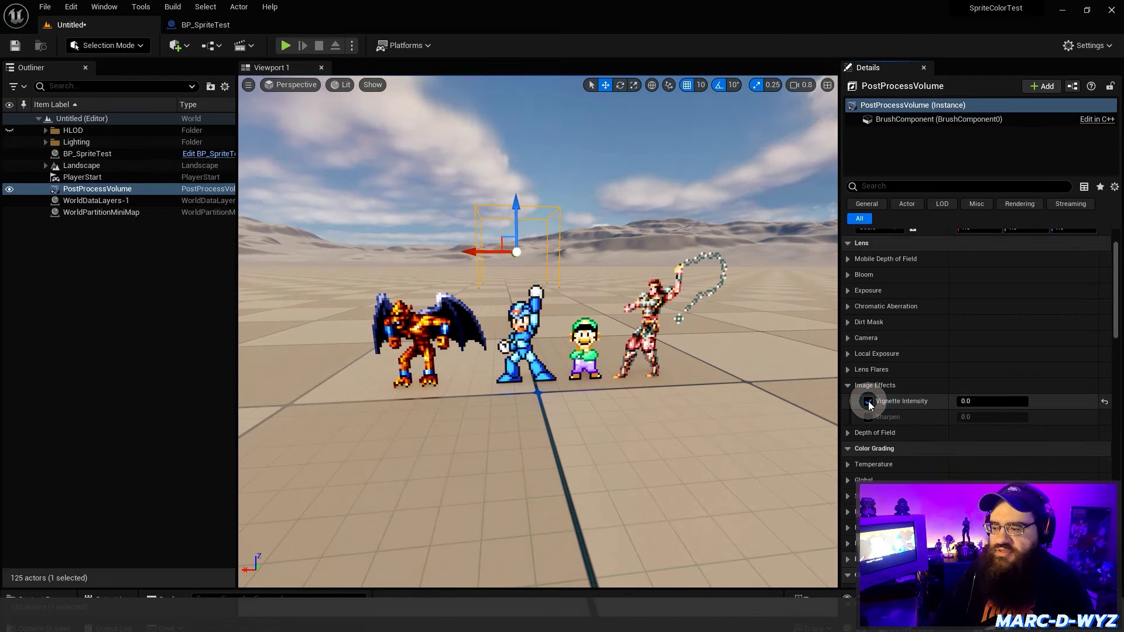
left_click(868, 405)
left_click(869, 407)
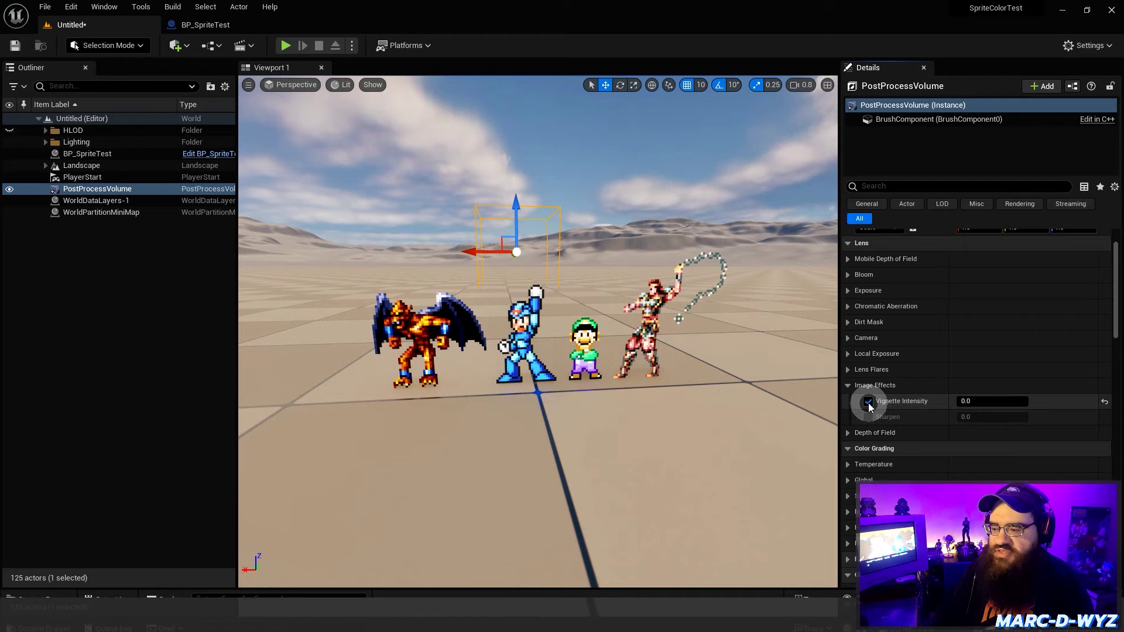
left_click(869, 402)
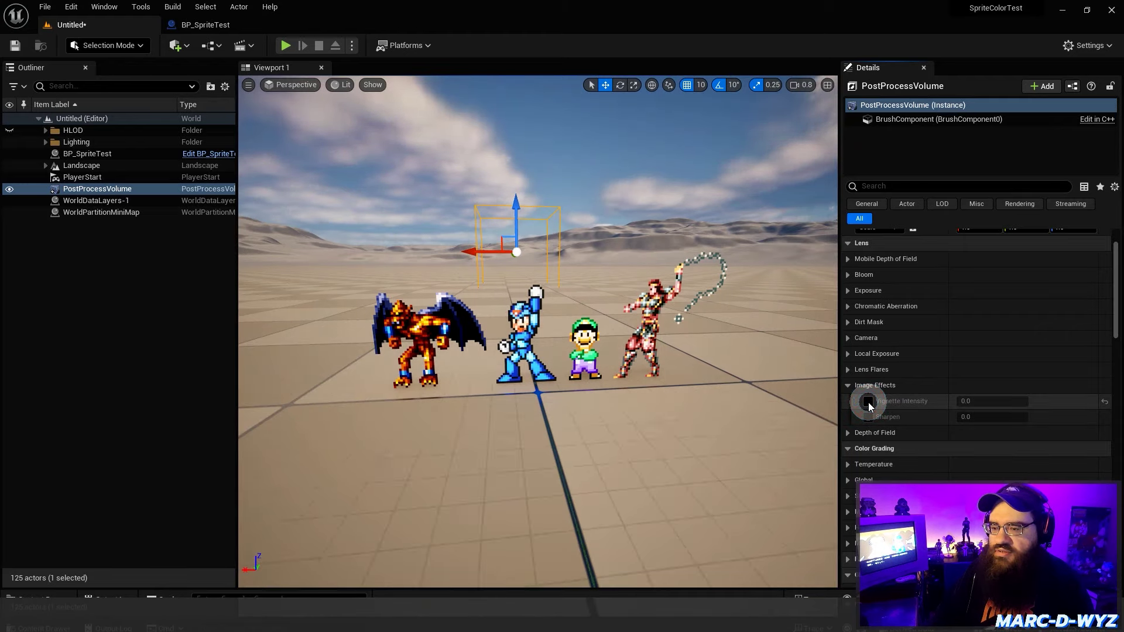
left_click(868, 403)
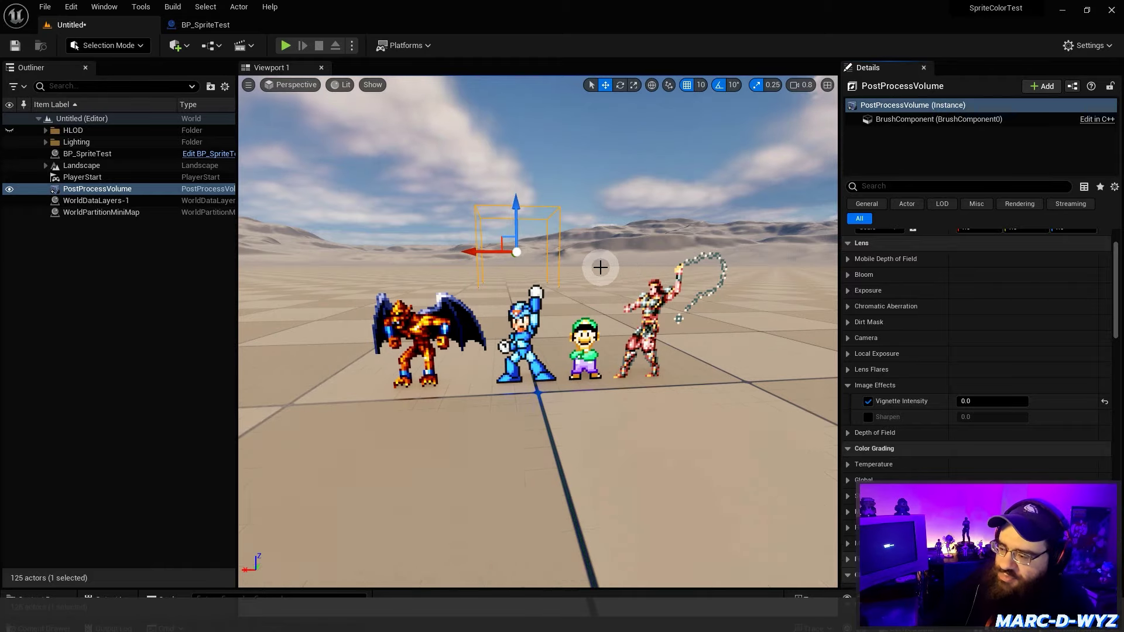
Play the level, move up to the sprites to check how they look in game, and stop playing.
left_click(286, 45)
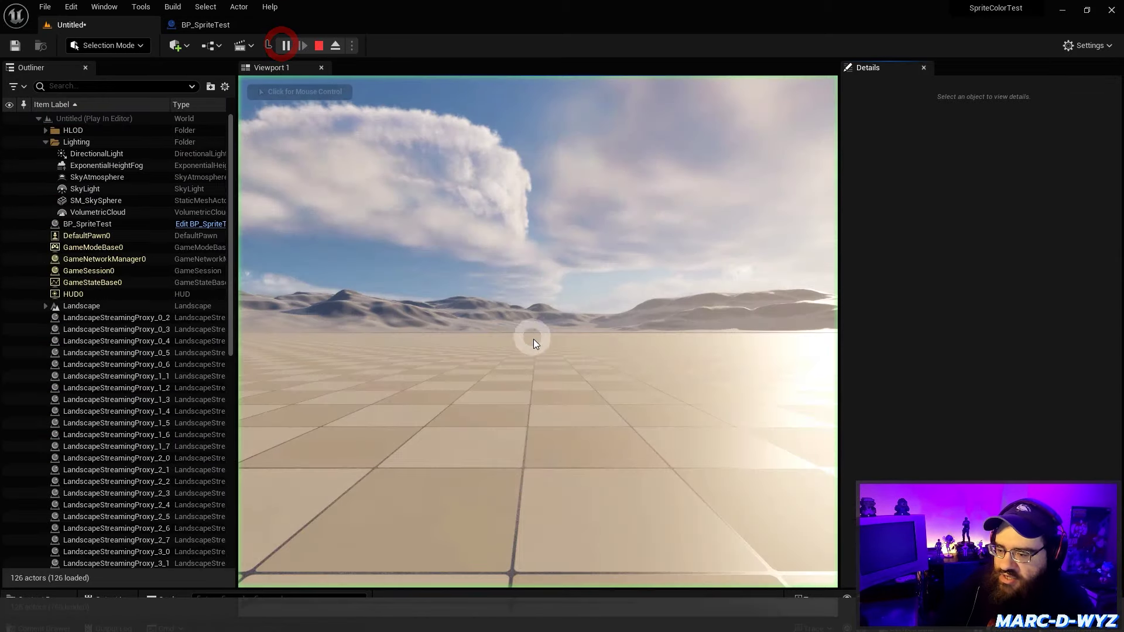
left_click(506, 384)
key("w")
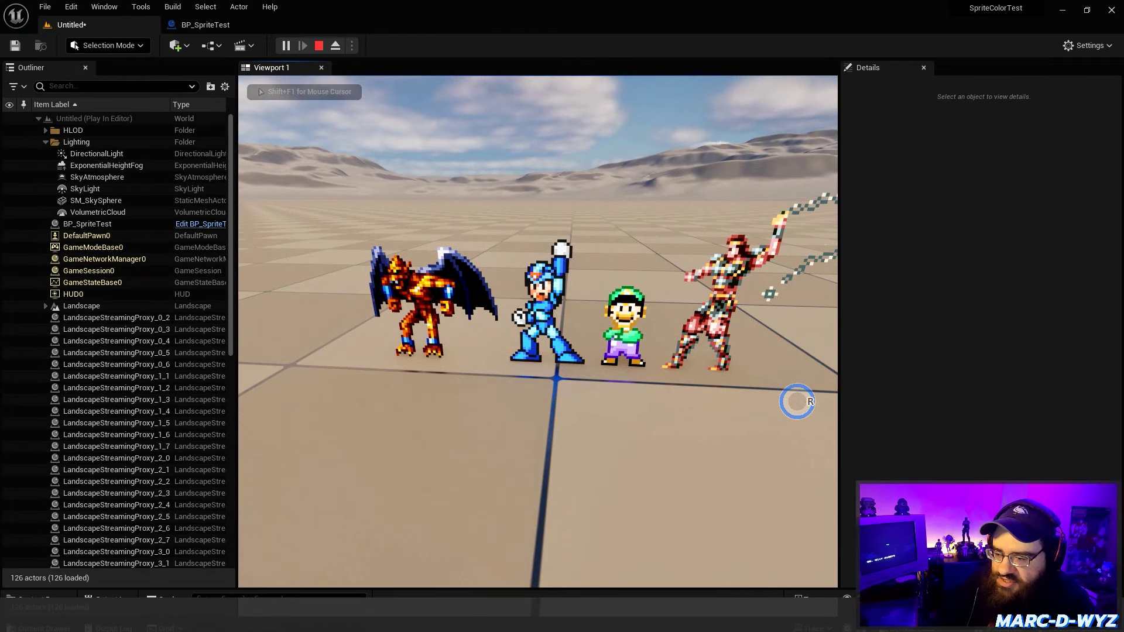
key("Escape")
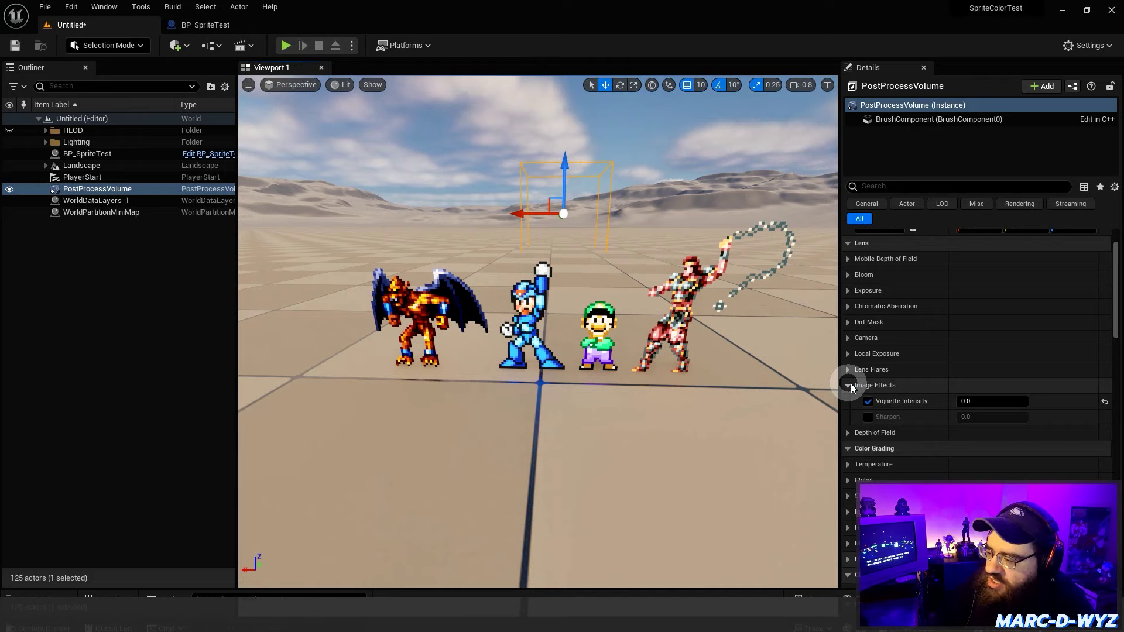
Collapse Image Effects and look over the Color Grading groups Temperature, Global, Shadows, Midtones and Highlights.
scroll(873, 322, "up", 2)
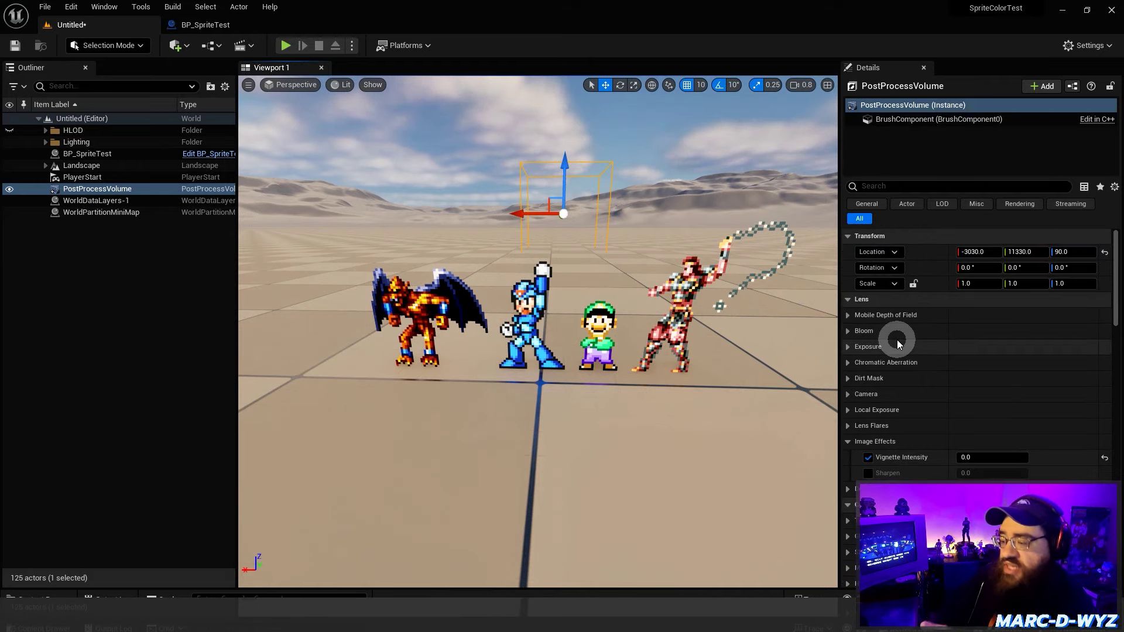
left_click(94, 189)
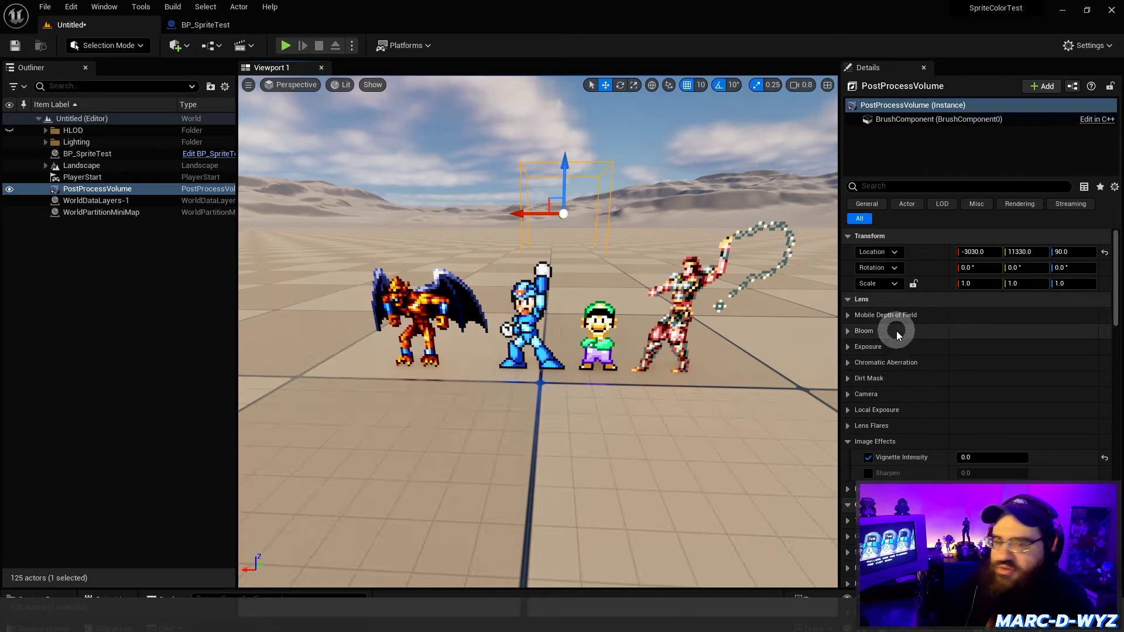
left_click(848, 442)
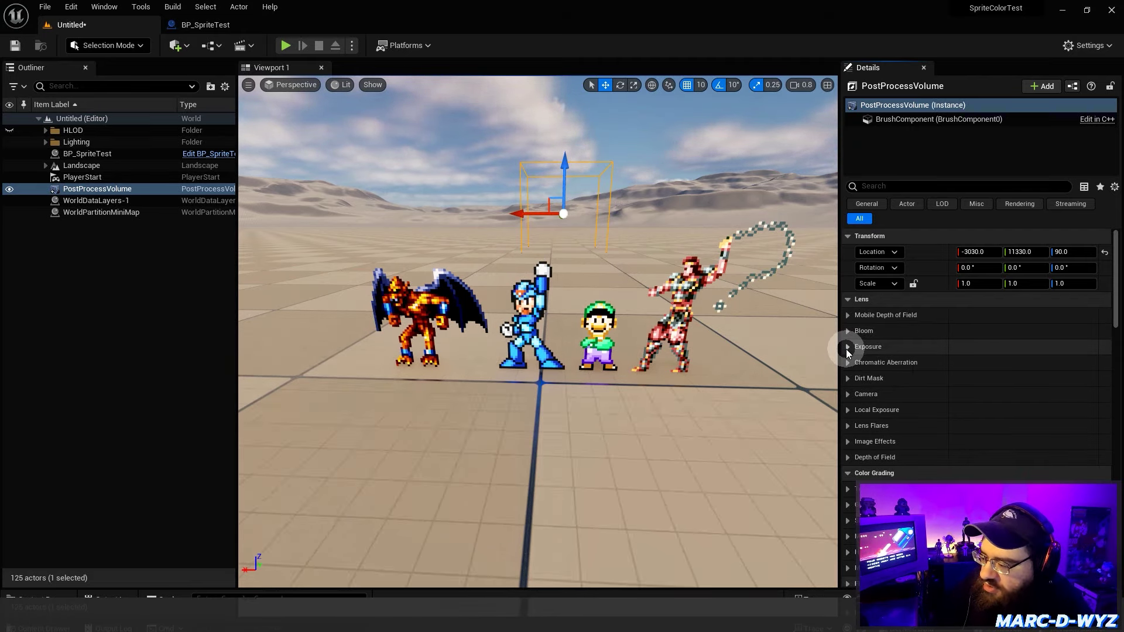
scroll(848, 368, "down", 4)
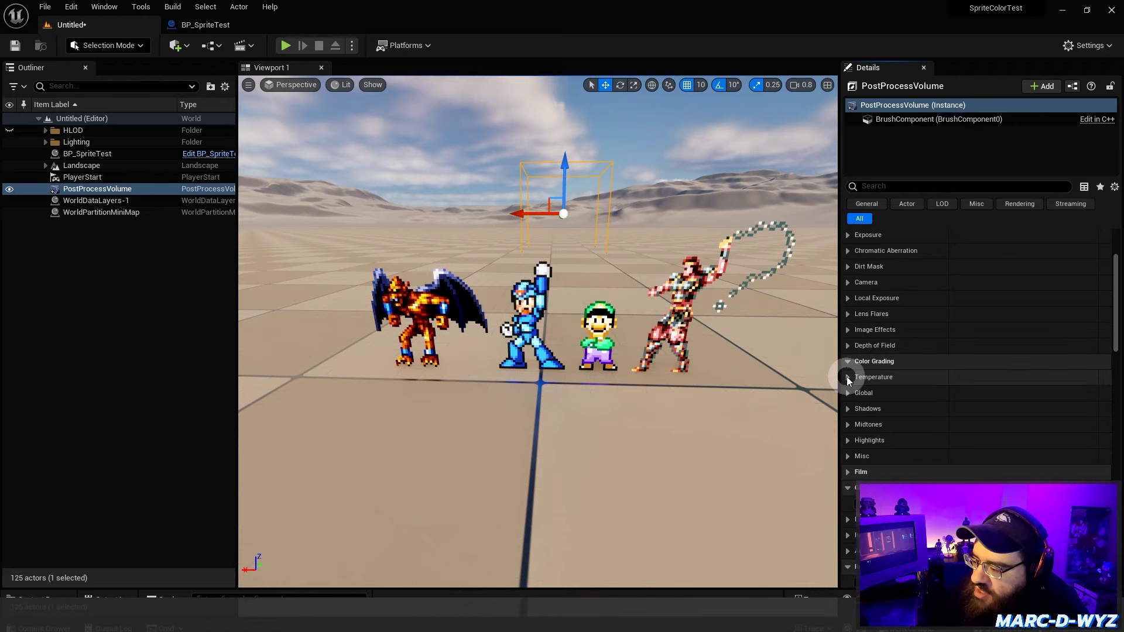
scroll(852, 349, "down", 2)
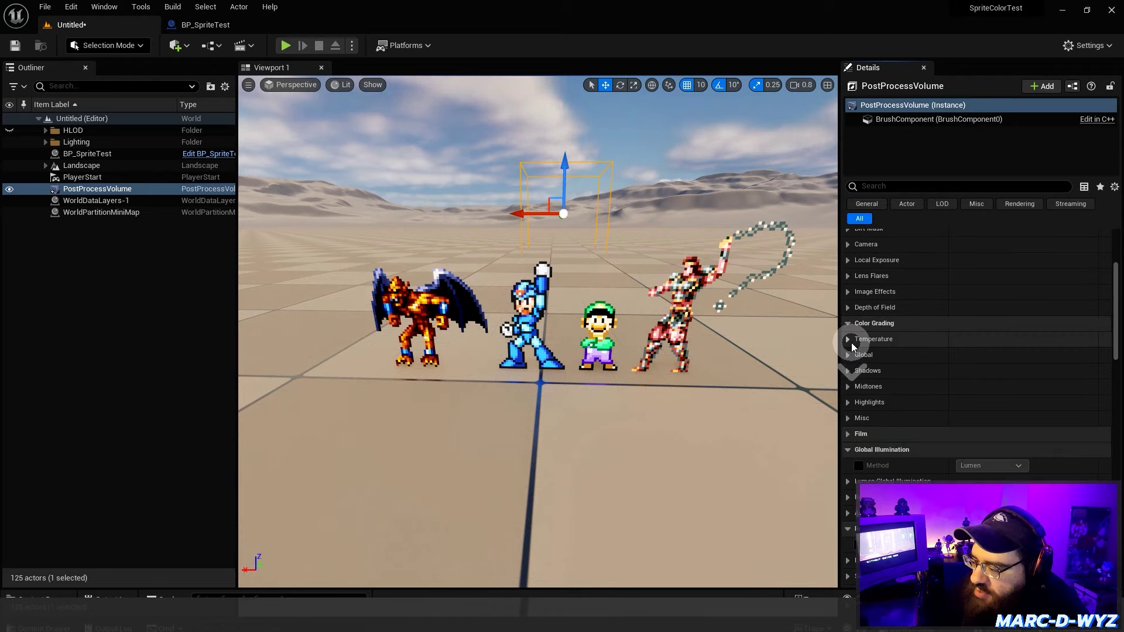
left_click(848, 339)
left_click(848, 339)
left_click(848, 355)
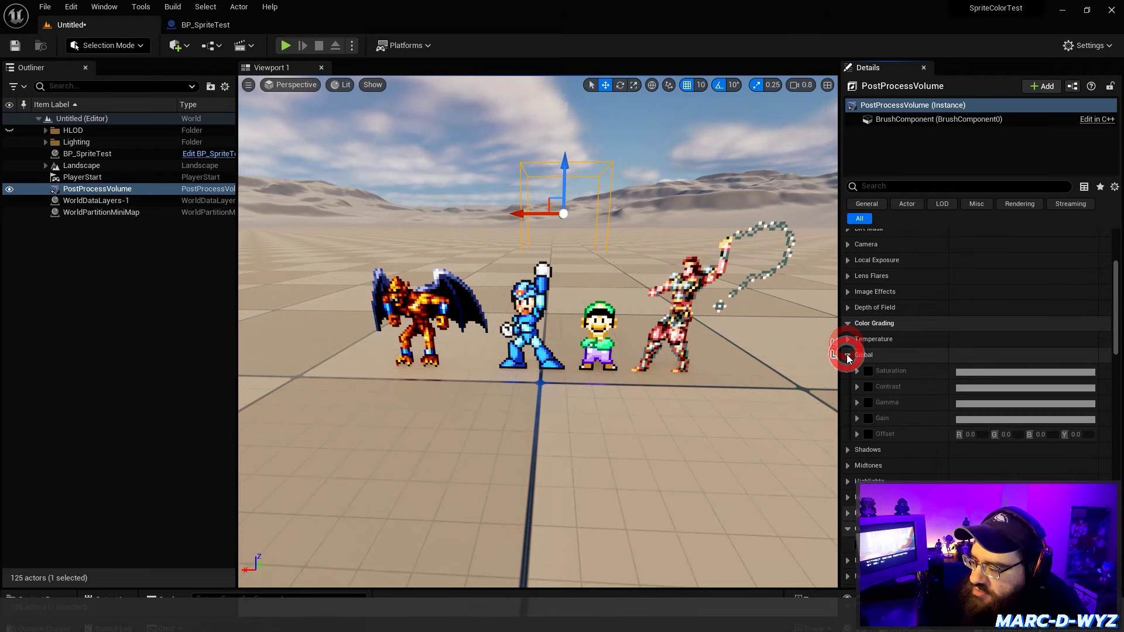
left_click(848, 355)
left_click(848, 370)
left_click(849, 370)
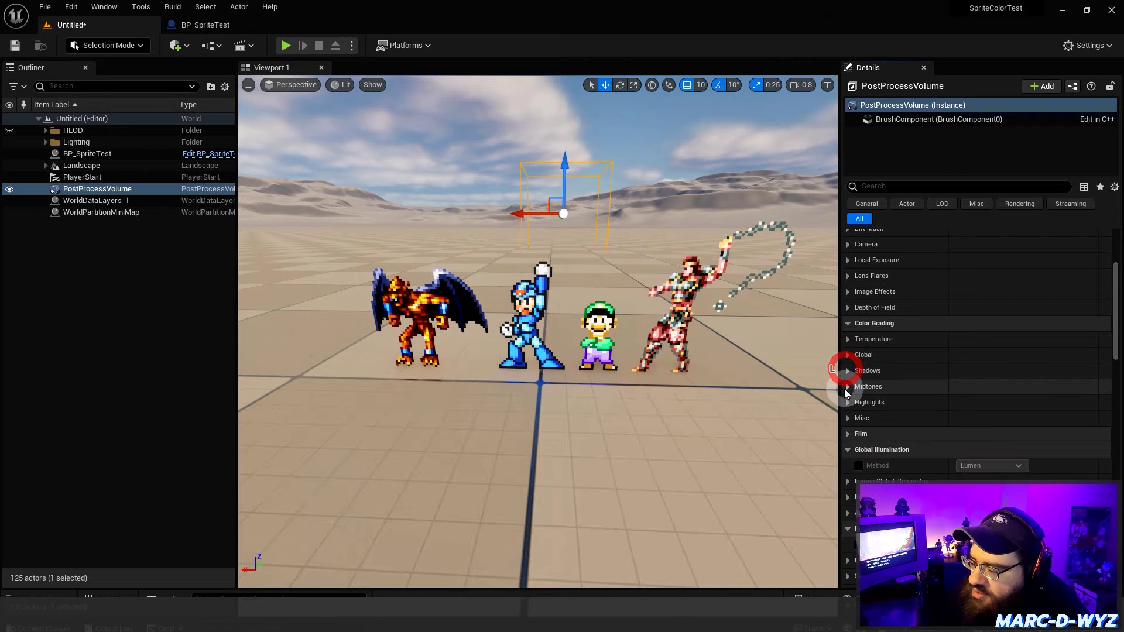
left_click(848, 386)
left_click(848, 387)
left_click(848, 403)
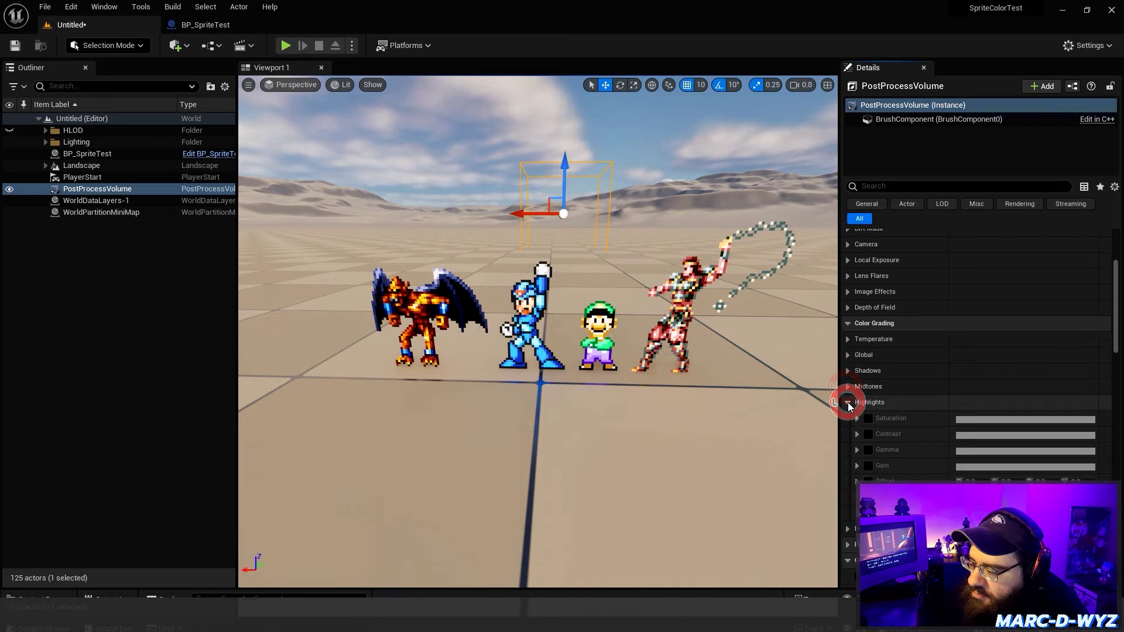
left_click(848, 403)
Override Blue Correction in the Misc group of Color Grading and set it to 0.
left_click(848, 418)
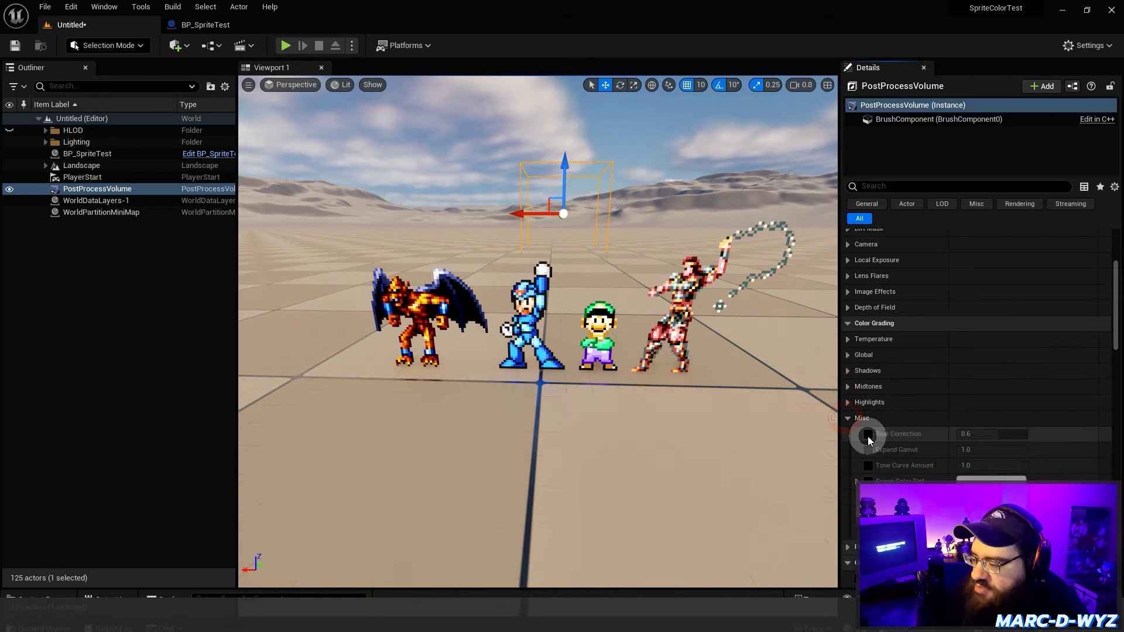
left_click(868, 434)
left_click(975, 434)
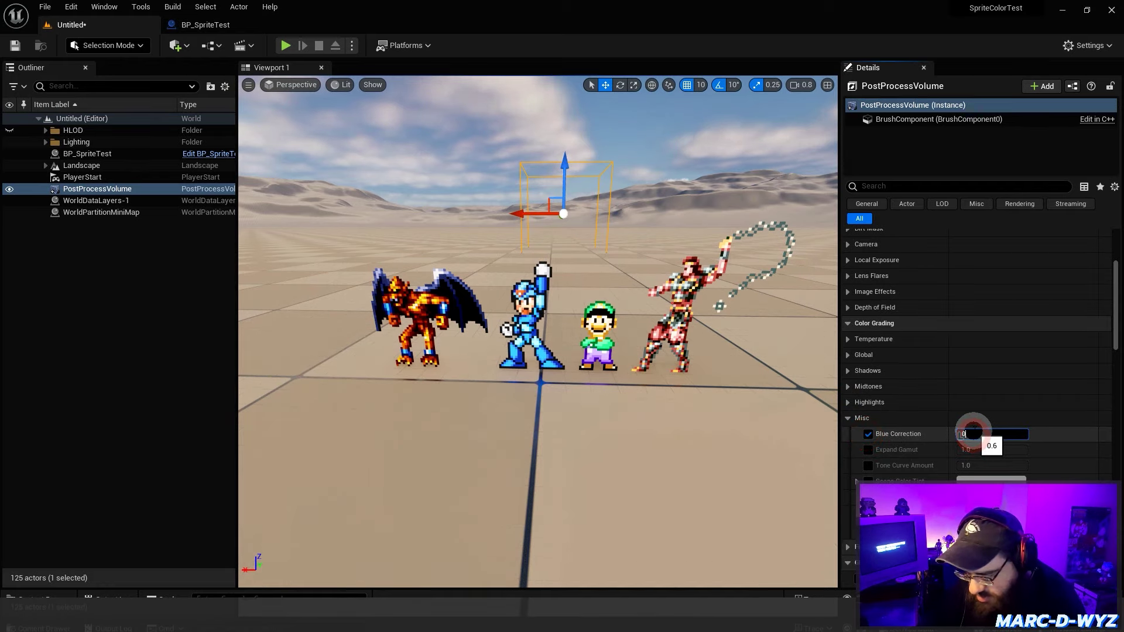
type("0")
key("Return")
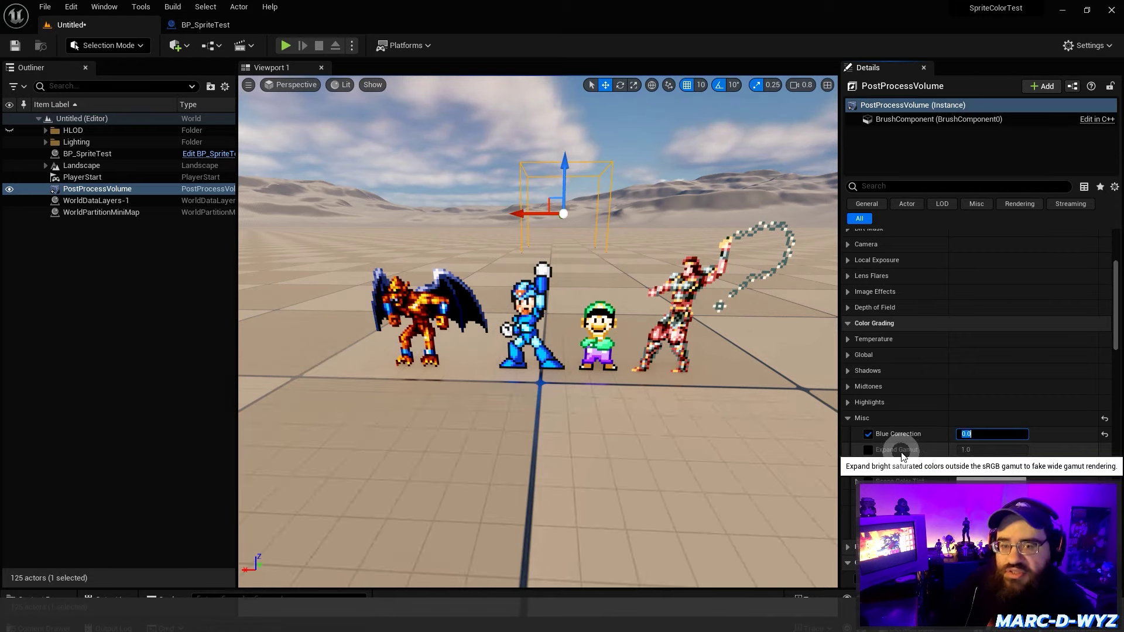
Override Expand Gamut in the Misc group of Color Grading and set it to 0.
left_click(901, 451)
left_click(868, 450)
left_click(969, 449)
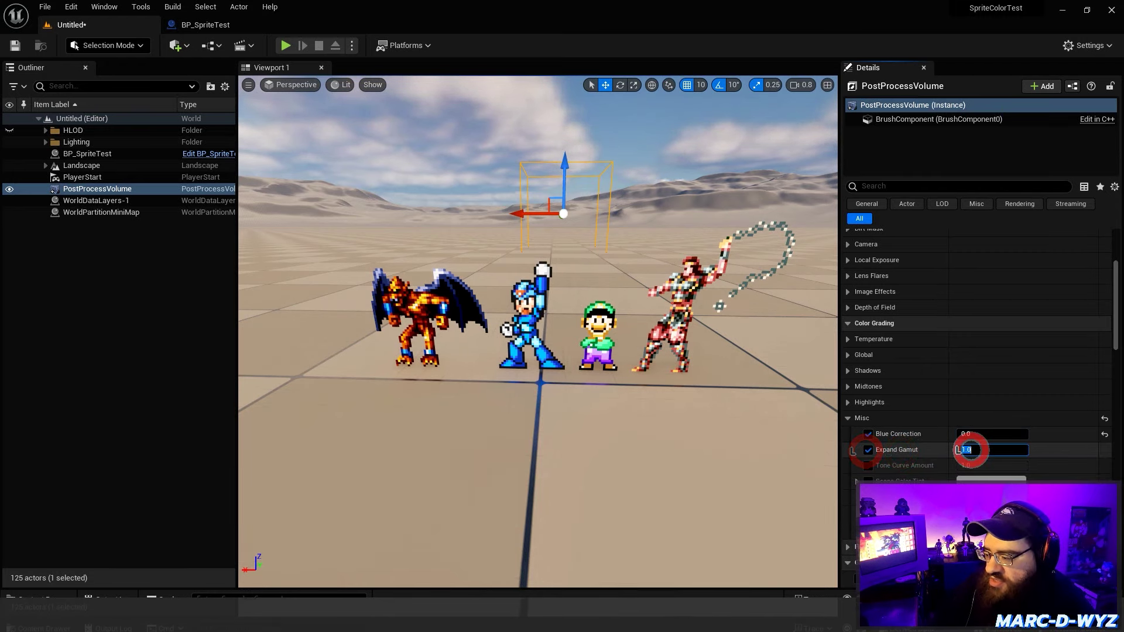
type("0")
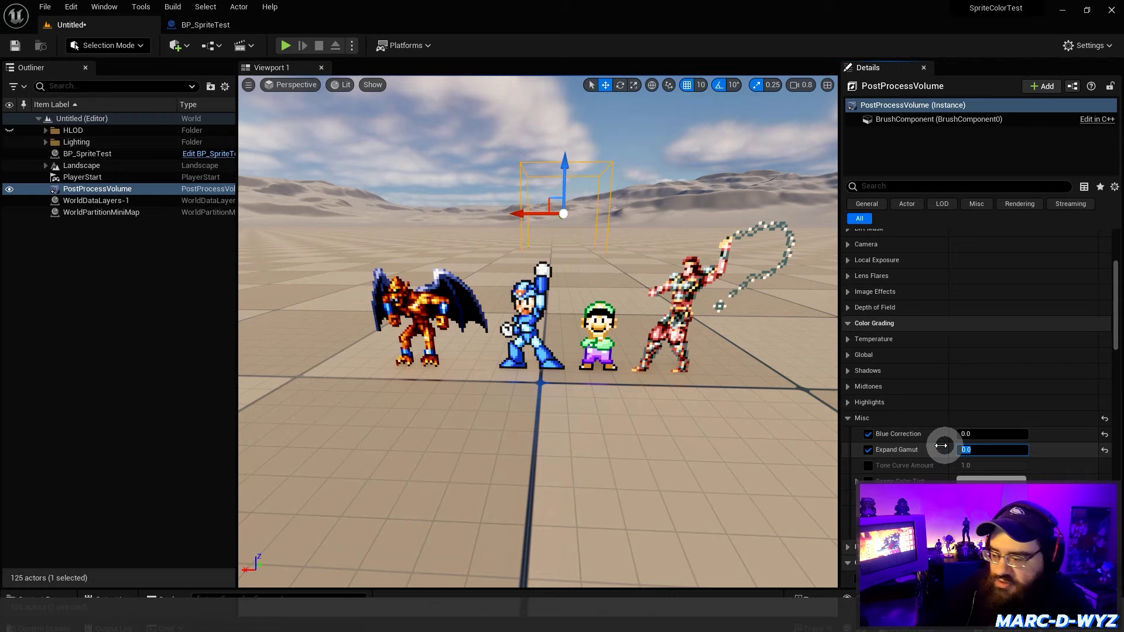
Toggle the Expand Gamut override off and on repeatedly to compare the sprite colors, leaving it enabled.
left_click(868, 451)
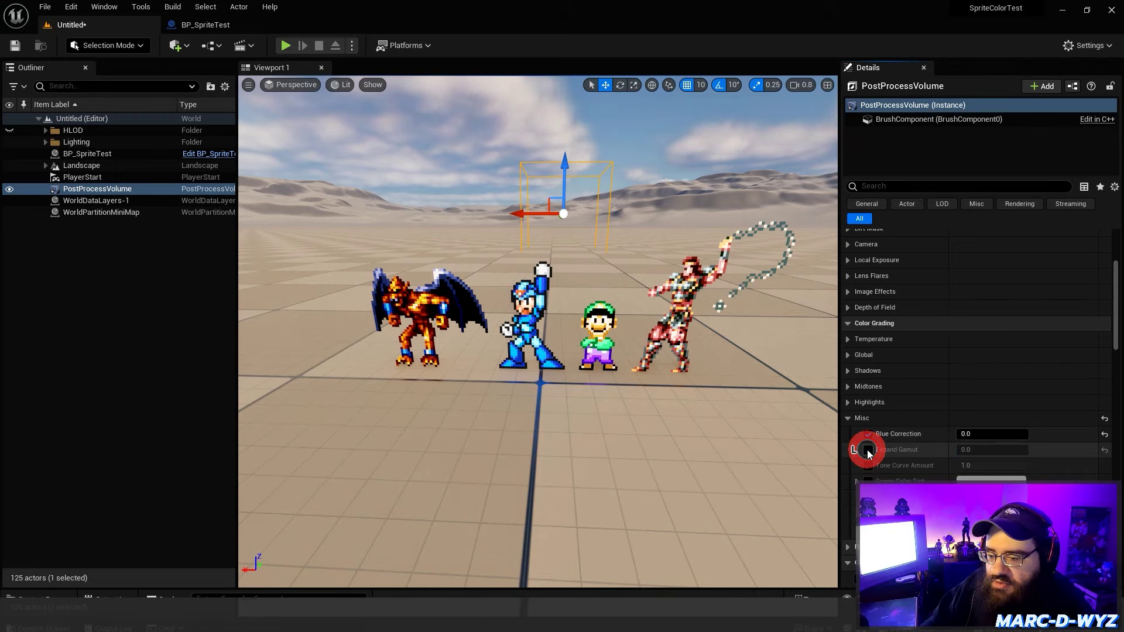
left_click(867, 453)
left_click(867, 452)
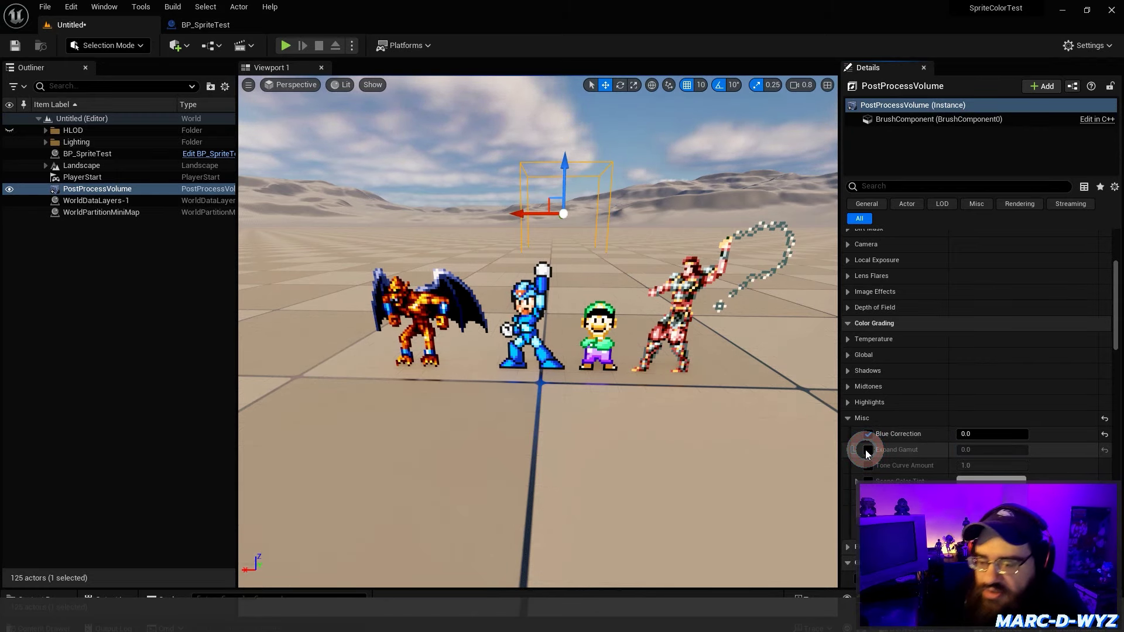
left_click(867, 453)
left_click(867, 452)
left_click(867, 451)
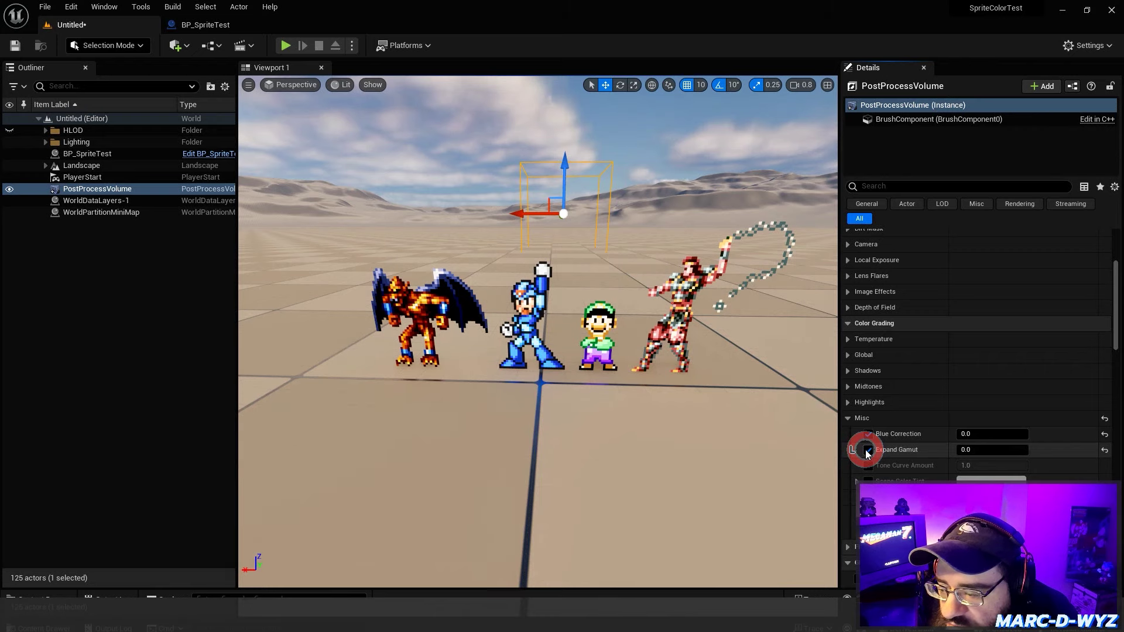
left_click(867, 450)
left_click(867, 451)
left_click(867, 450)
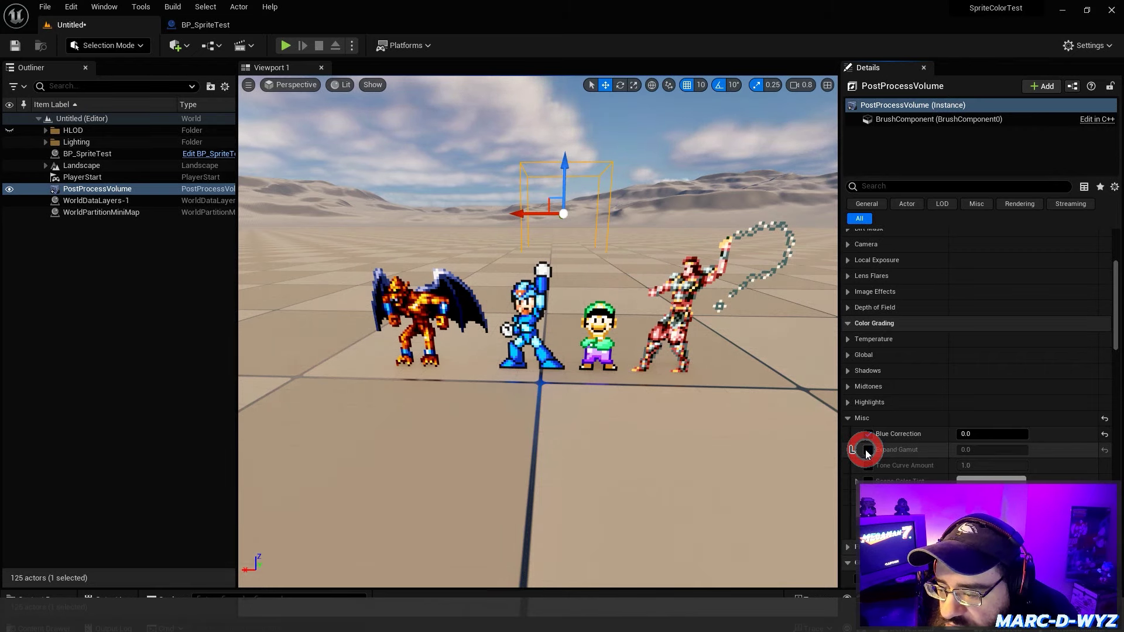
left_click(867, 450)
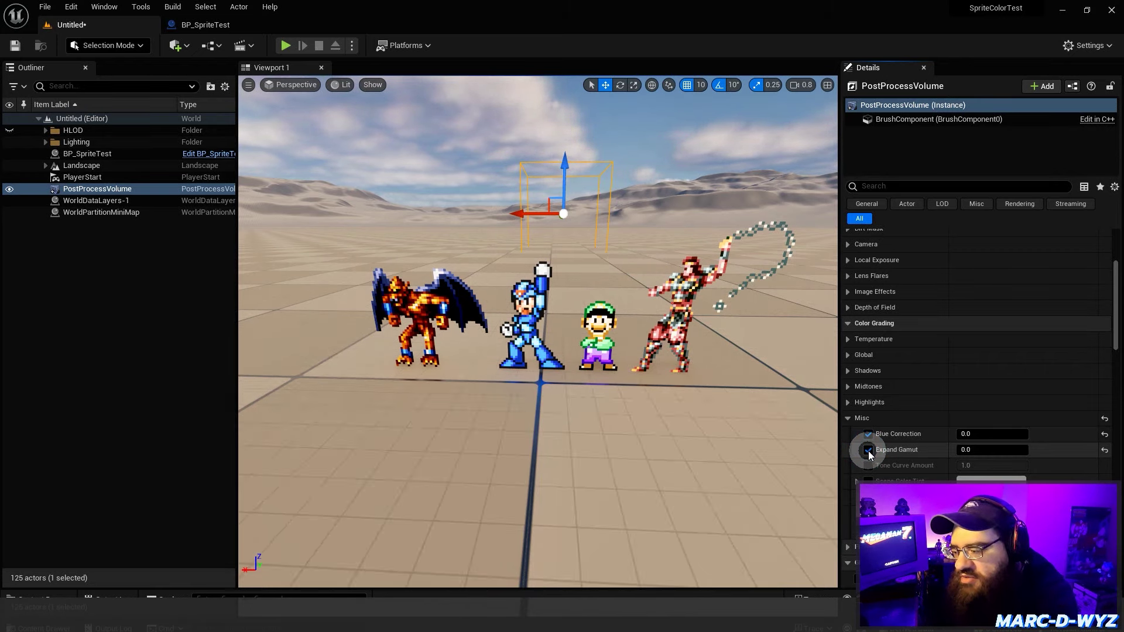
left_click(868, 451)
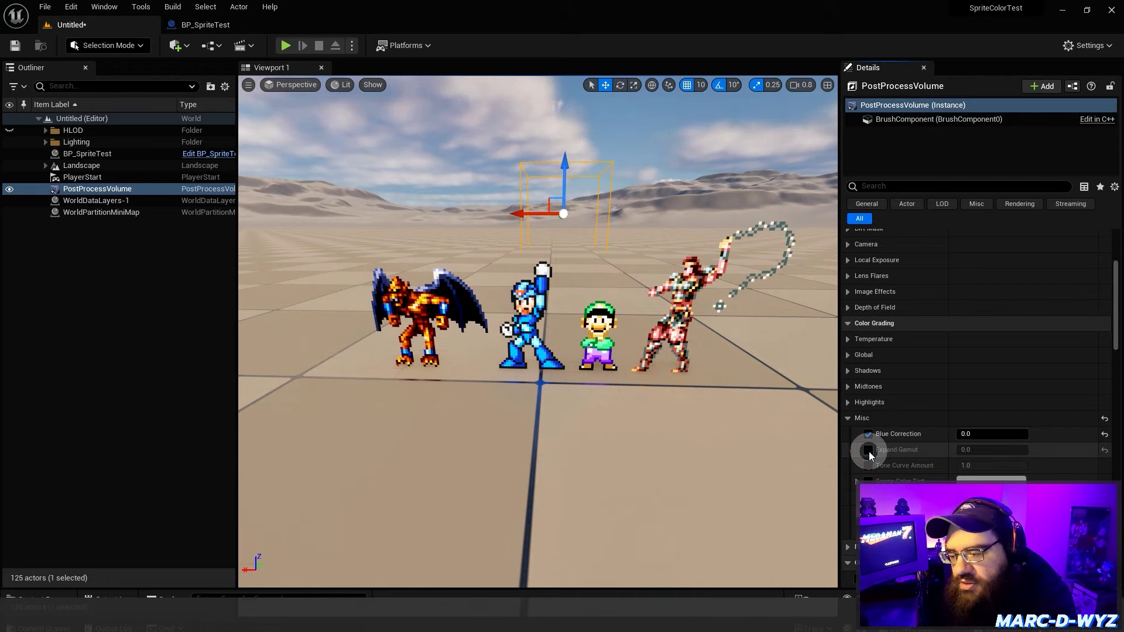
left_click(868, 450)
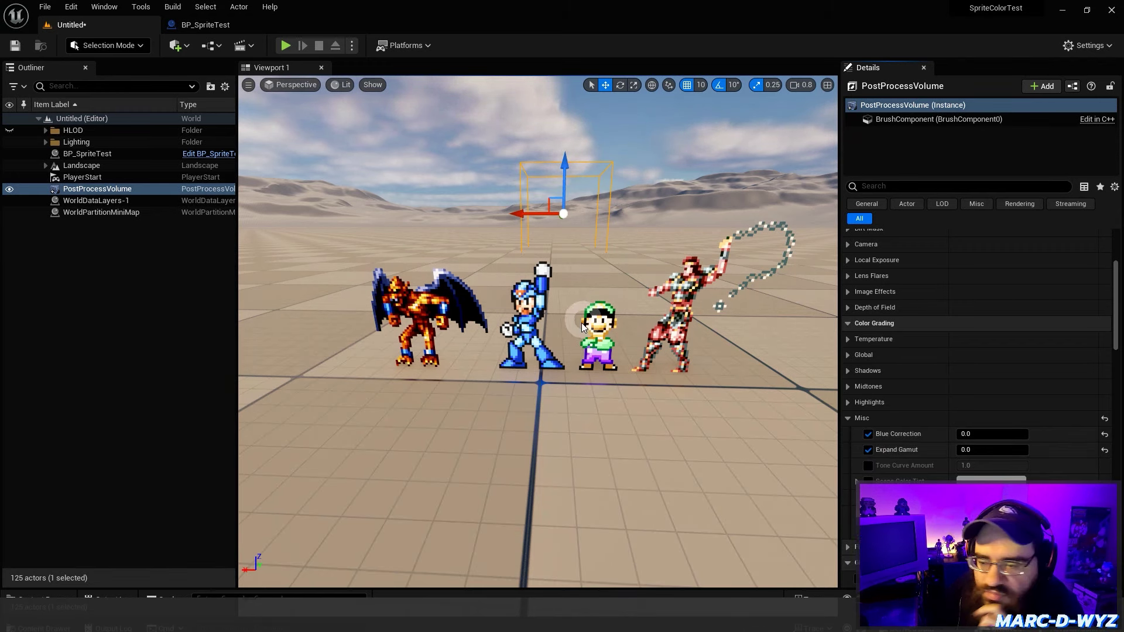
left_click(868, 451)
left_click(868, 450)
left_click(868, 450)
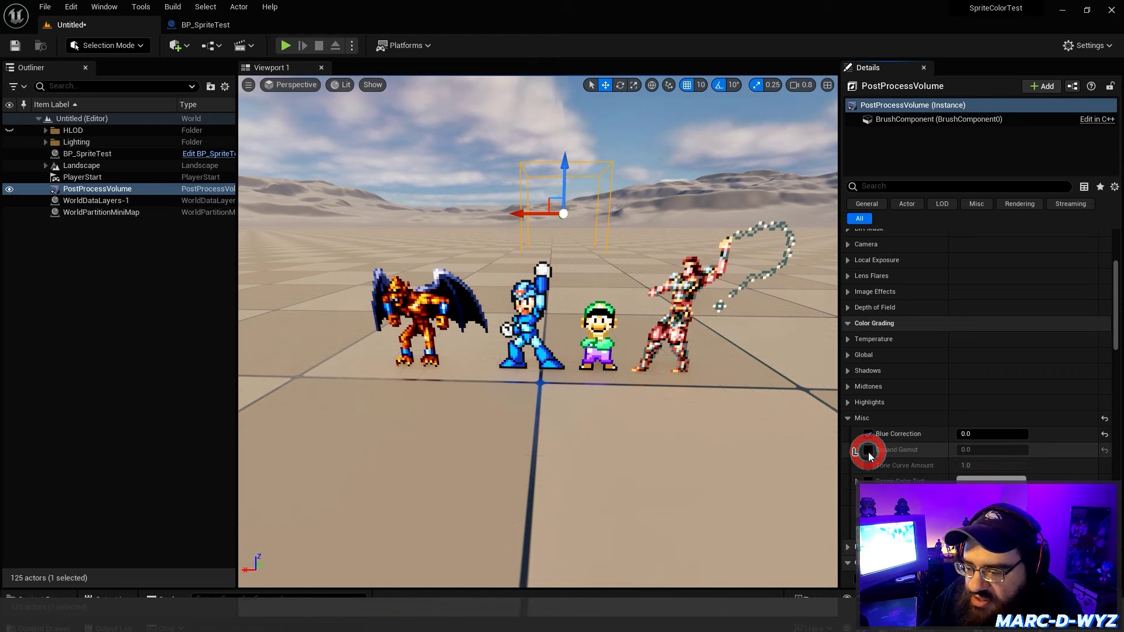
left_click(868, 450)
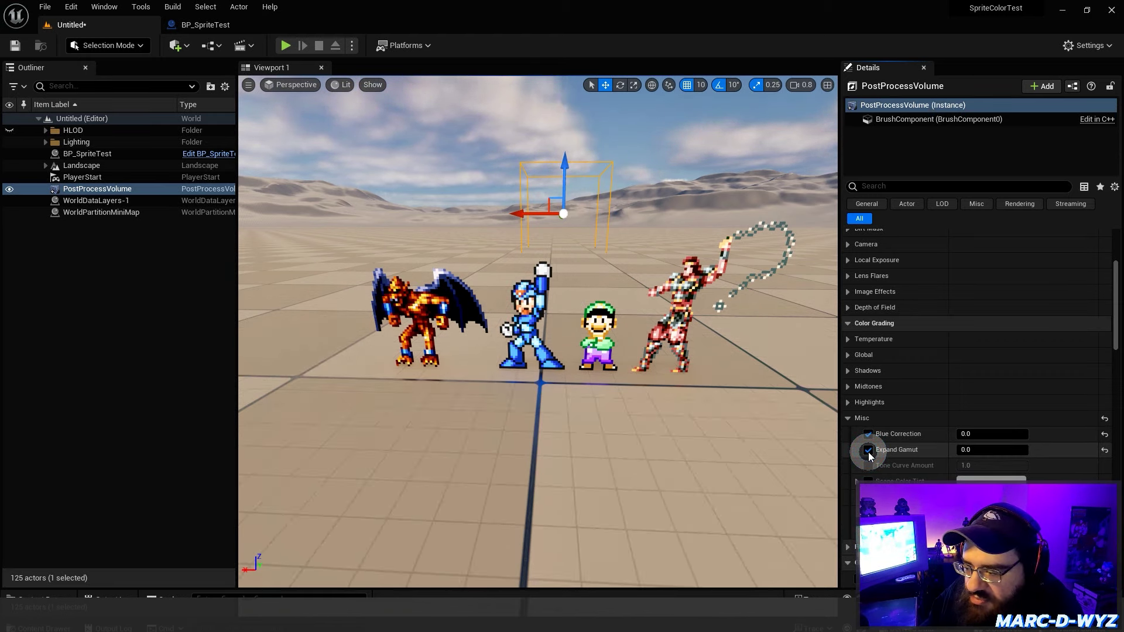
Bring up SpriteSamples.png in Aseprite beside the level's sprites and compare the colors with the Expand Gamut override off, then re-enable it.
mouse_move(895, 454)
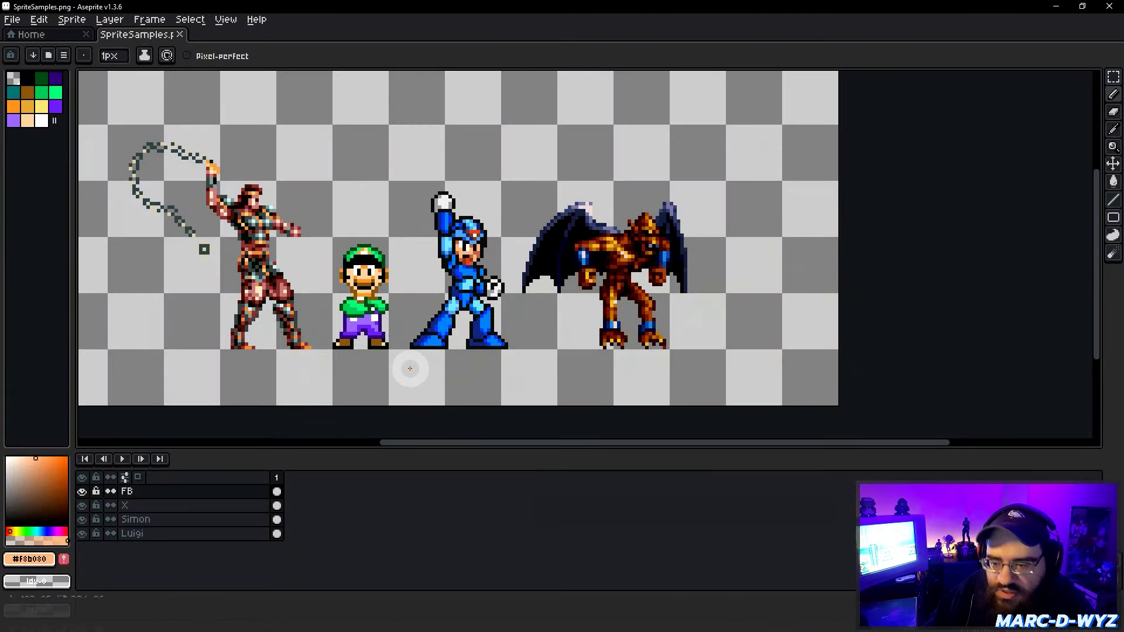
scroll(409, 369, "up", 2)
double_click(507, 12)
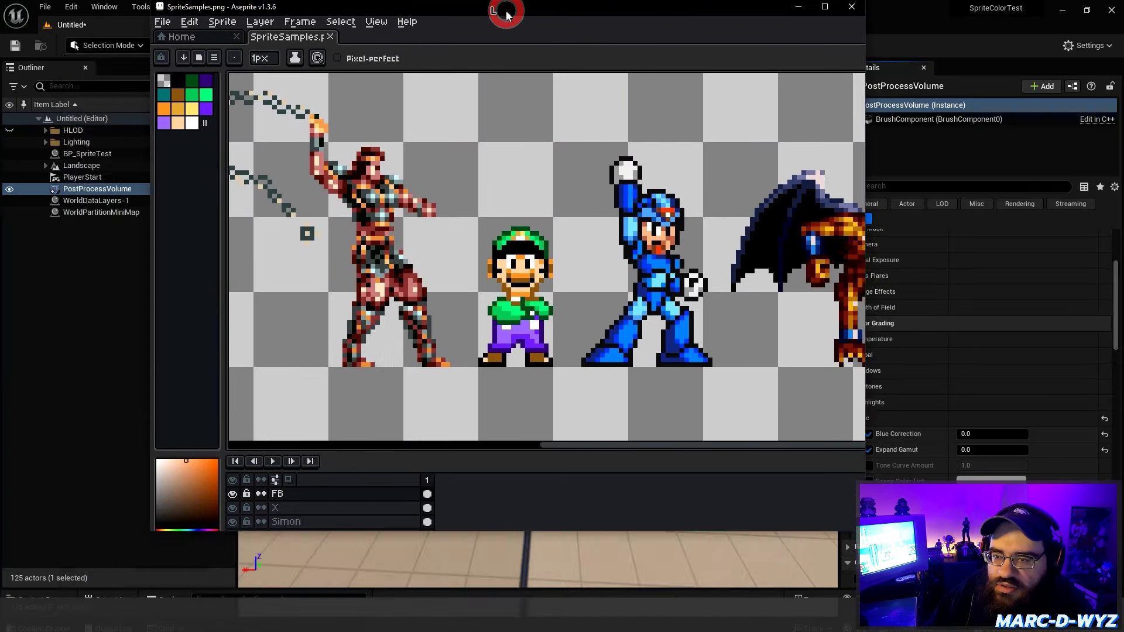
left_click_drag(506, 11, 173, 44)
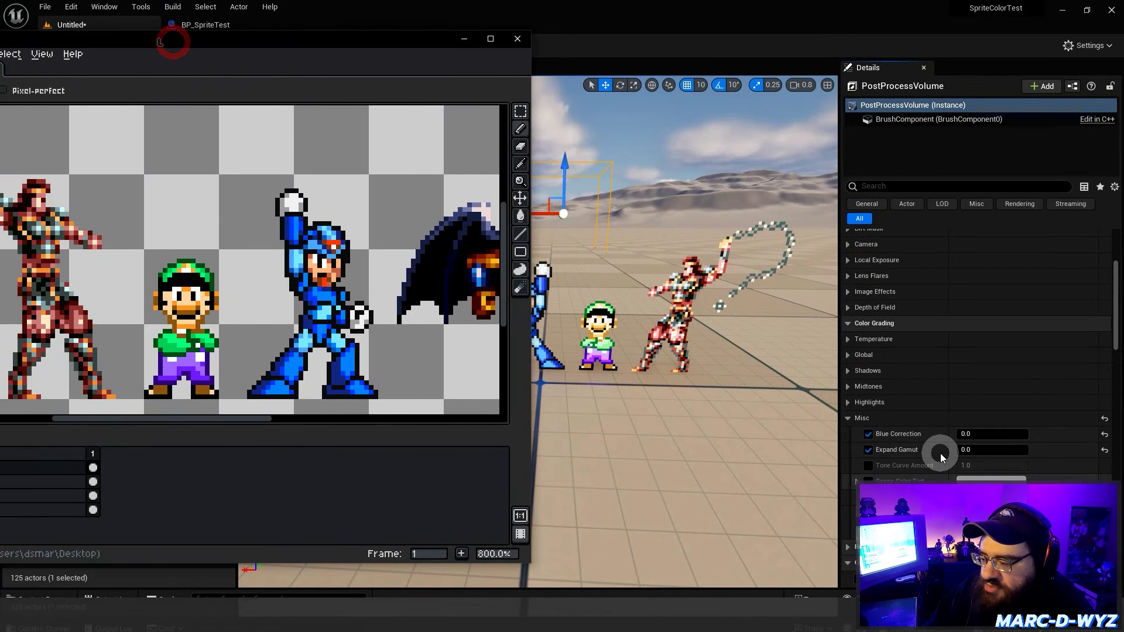
left_click(869, 450)
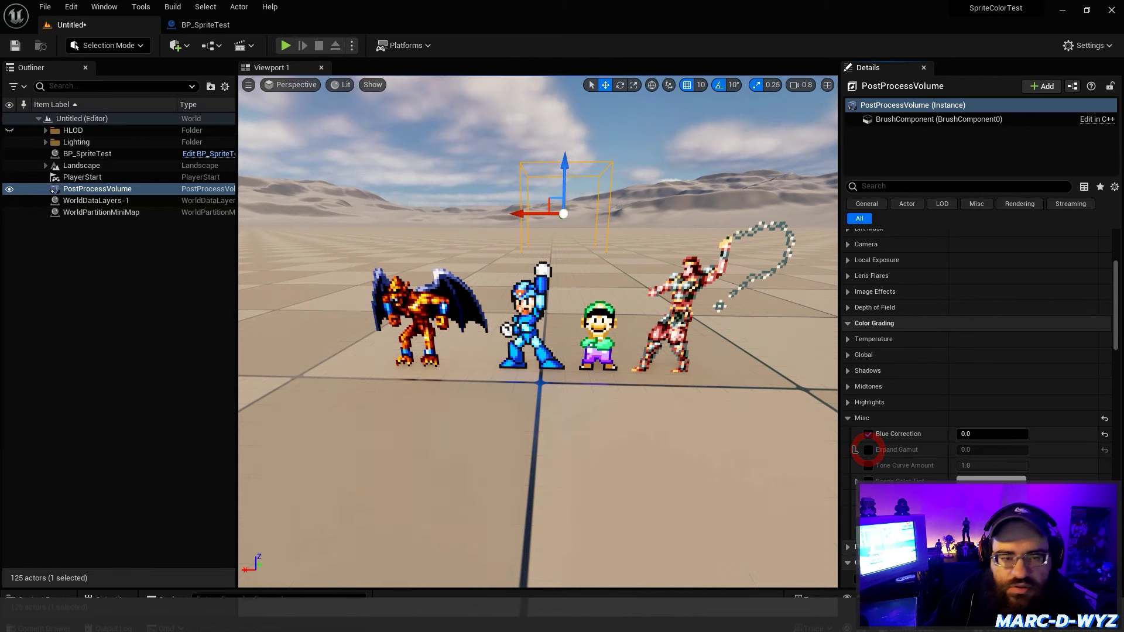
key("alt+Tab")
mouse_move(406, 43)
left_mouse_down()
mouse_move(314, 40)
mouse_move(417, 40)
left_mouse_up()
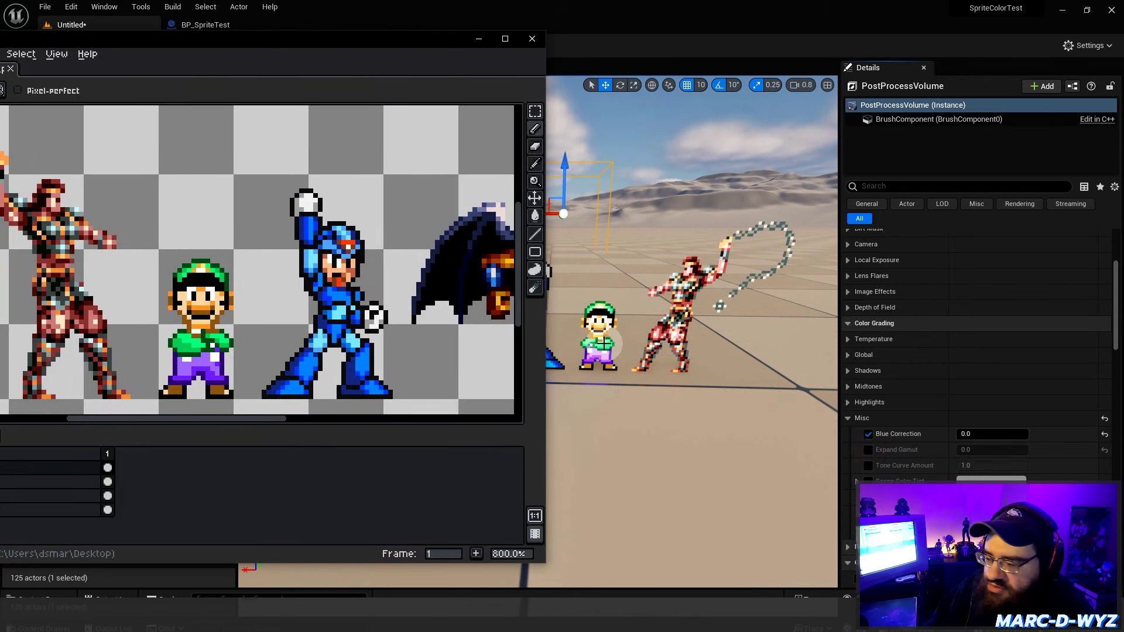
left_click(868, 451)
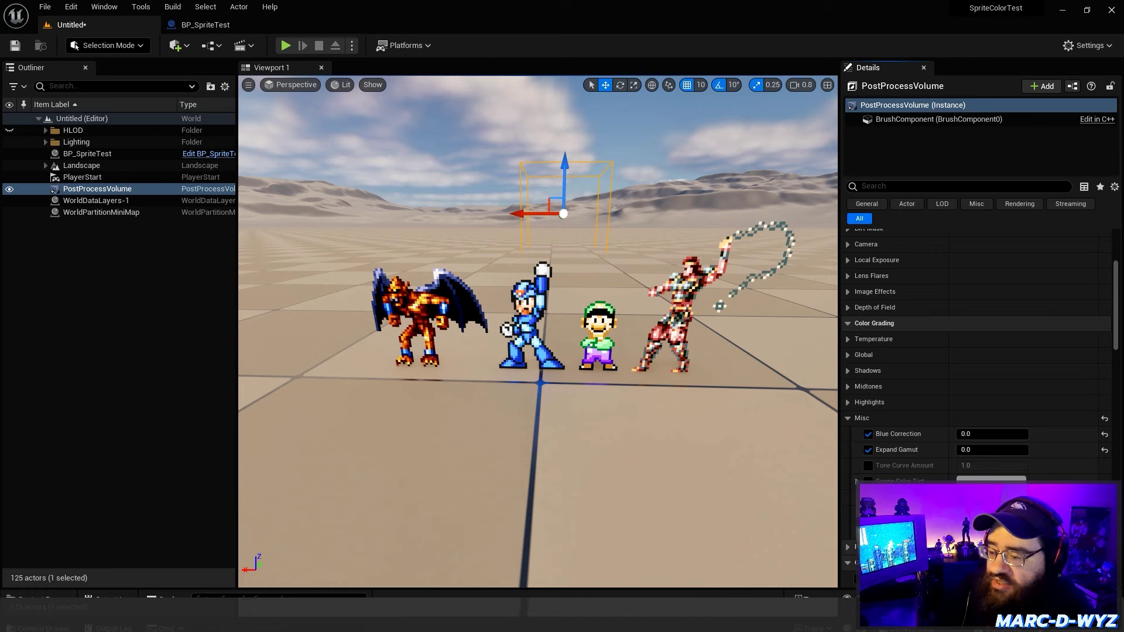
Read the description of the Expand Gamut setting in the Misc group of Color Grading.
left_click(904, 450)
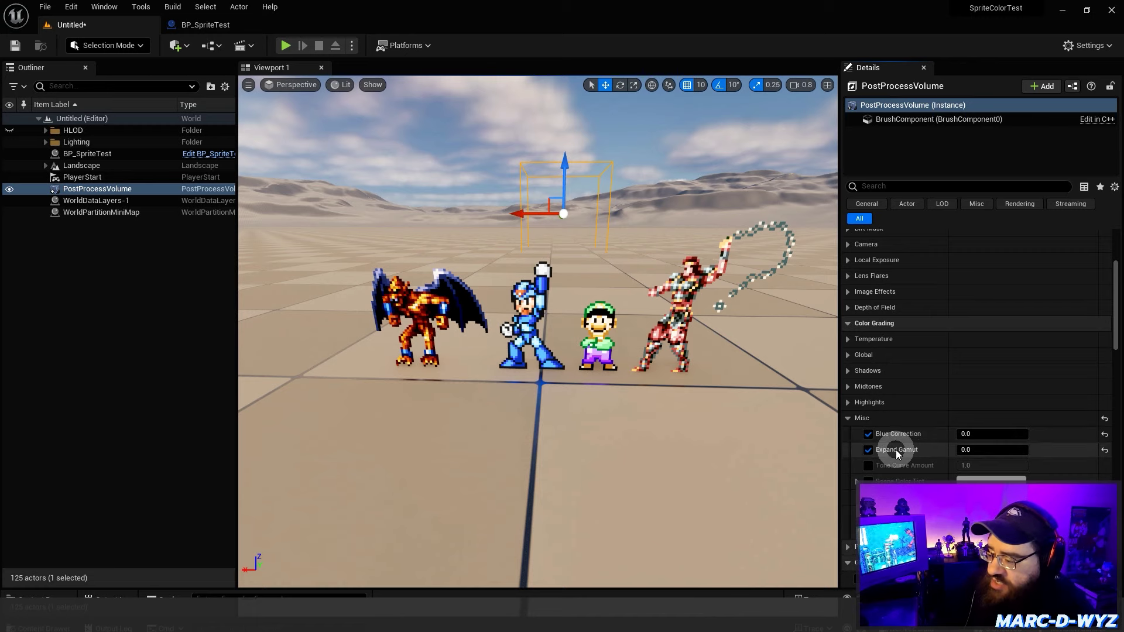
left_click(903, 452)
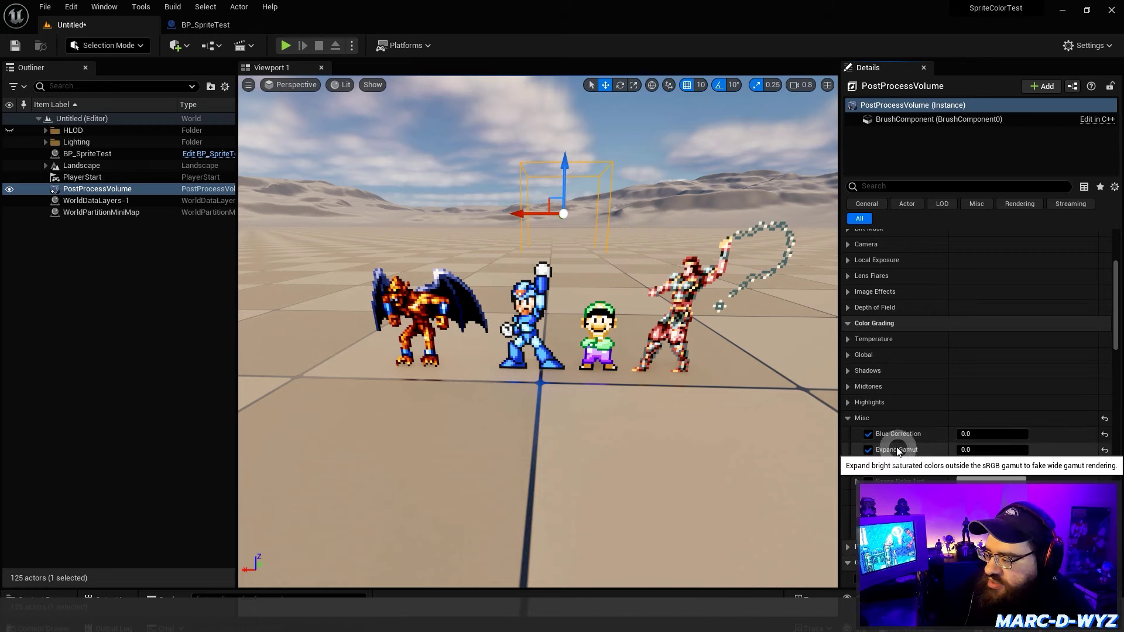
left_click(897, 450)
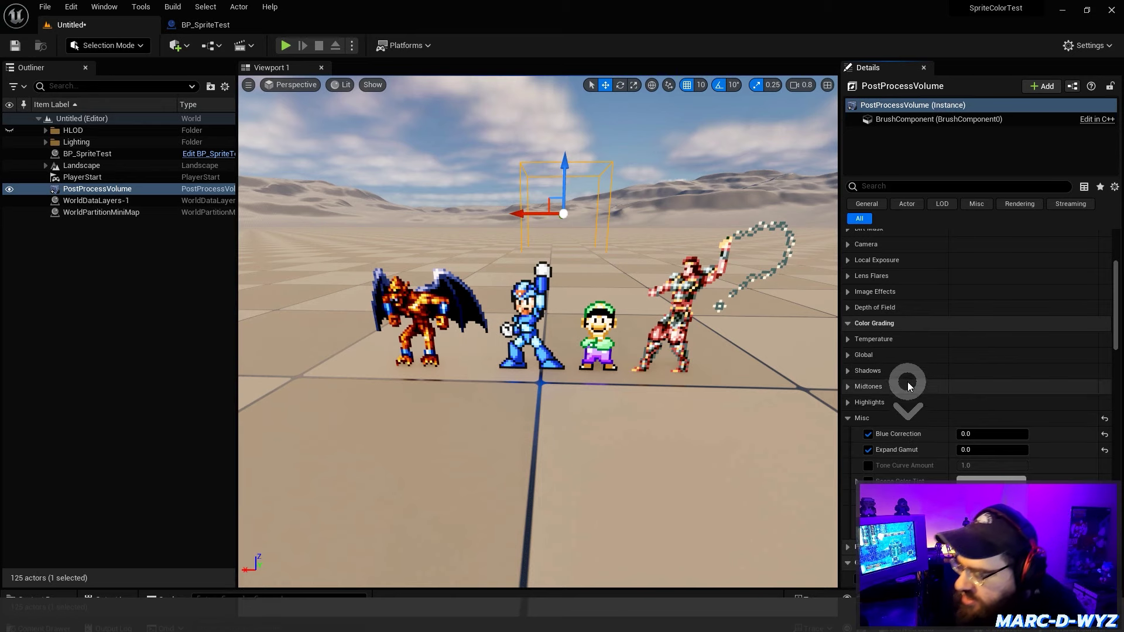
Override Tone Curve Amount in the Misc group of Color Grading and set it to 0.
scroll(907, 389, "down", 3)
scroll(887, 370, "up", 1)
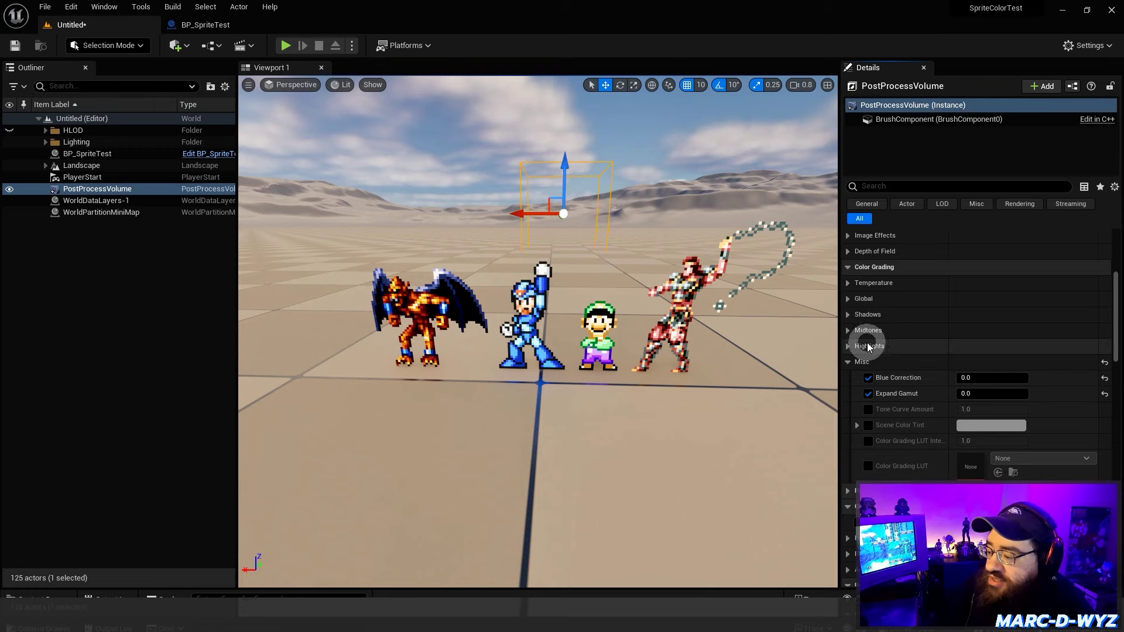
scroll(870, 348, "down", 1)
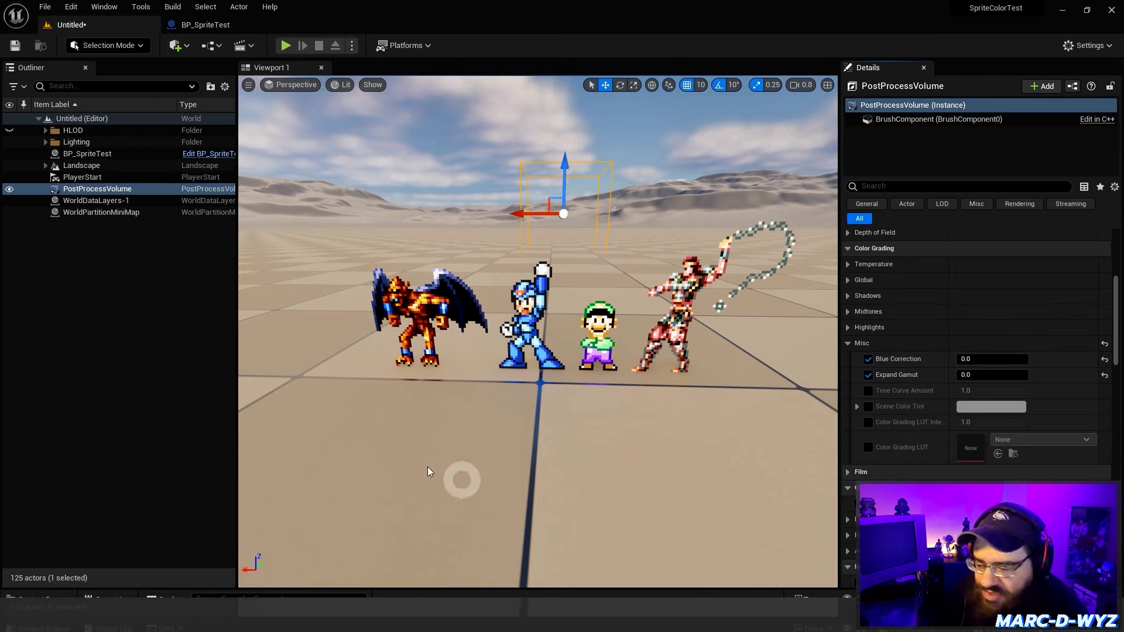
left_click(869, 391)
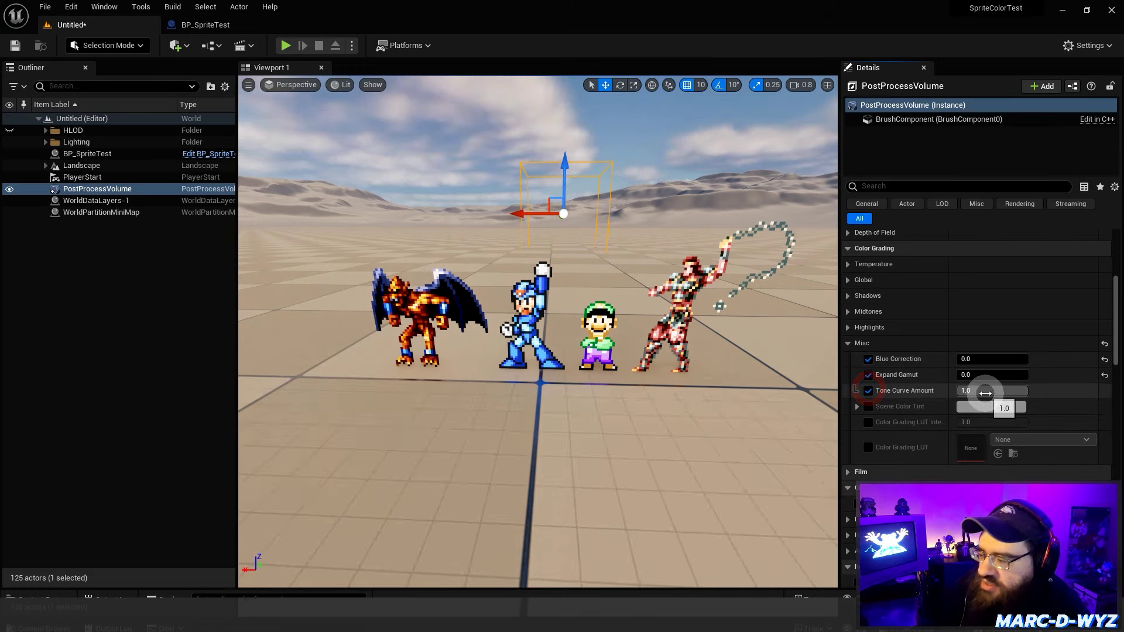
left_click(985, 392)
key("Return")
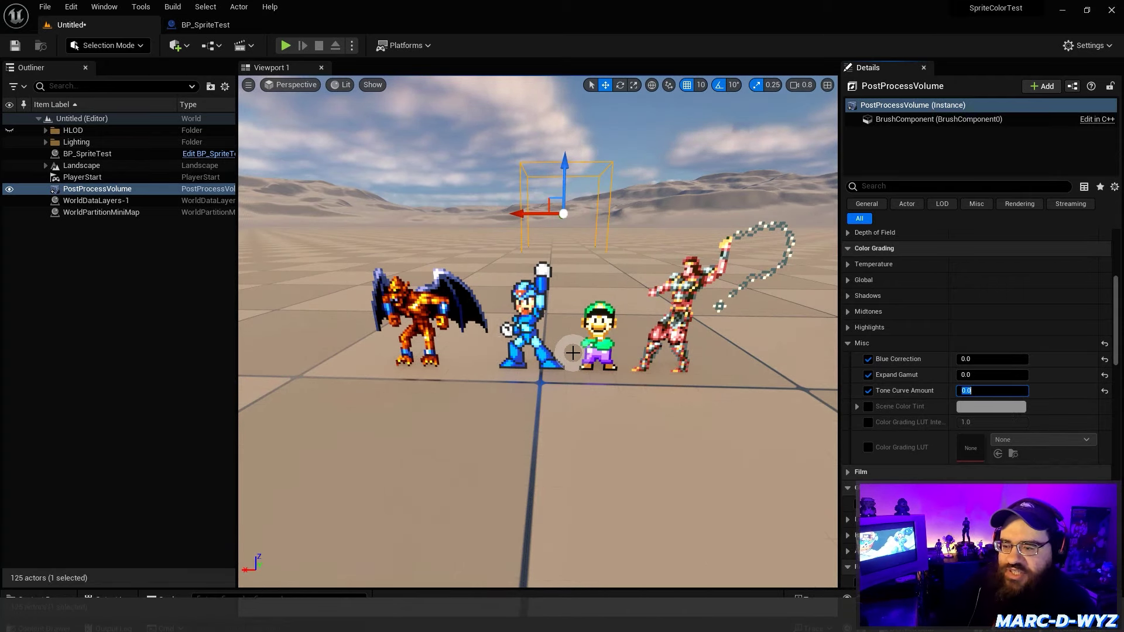
Toggle the Tone Curve Amount override off and on to compare the sprites and scene, leaving it enabled.
left_click(870, 391)
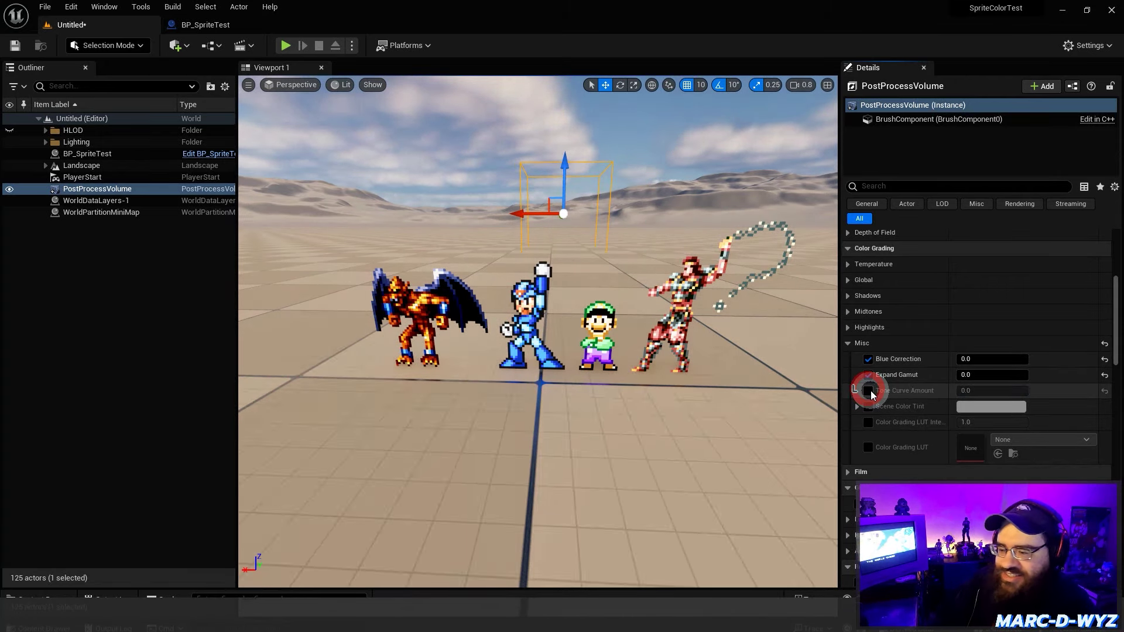
left_click(869, 391)
left_click(870, 391)
left_click(870, 391)
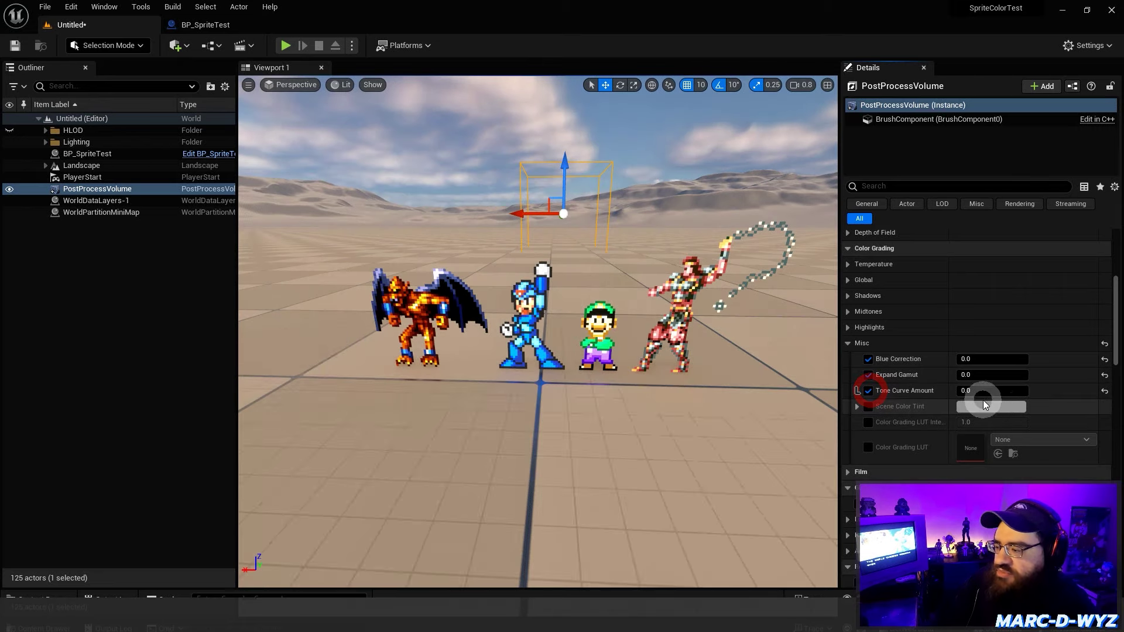
left_click(869, 392)
left_click(869, 391)
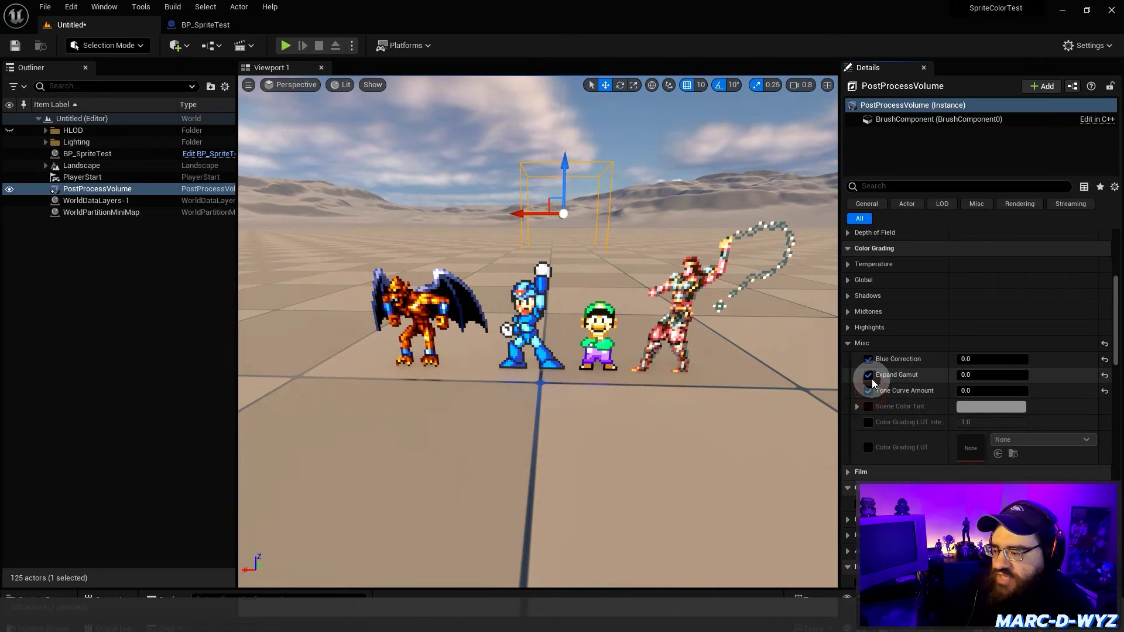
Toggle the Expand Gamut override repeatedly while Tone Curve Amount is overridden to check its effect on the sprites, leaving it enabled.
left_click(869, 376)
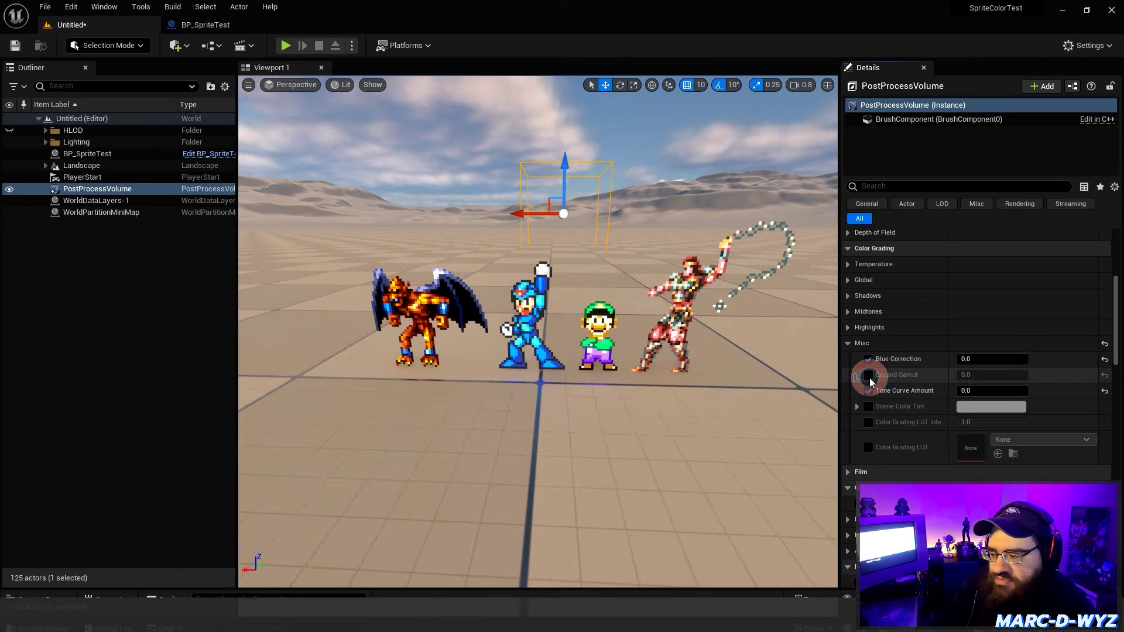
left_click(869, 377)
left_click(869, 376)
left_click(869, 376)
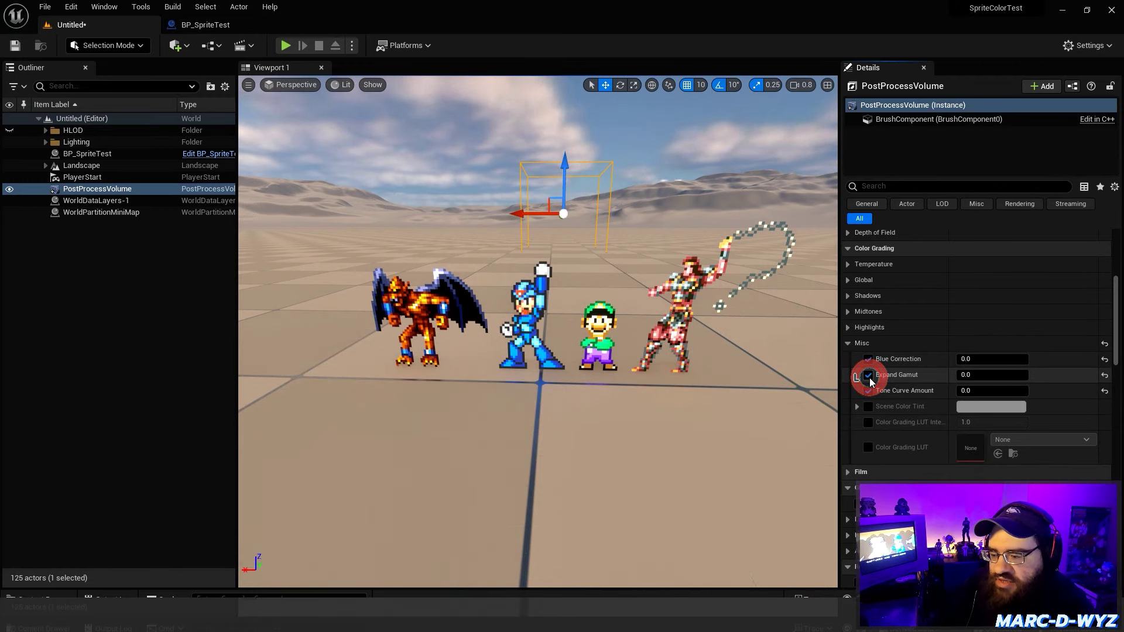
left_click(870, 378)
left_click(869, 378)
left_click(870, 378)
left_click(869, 377)
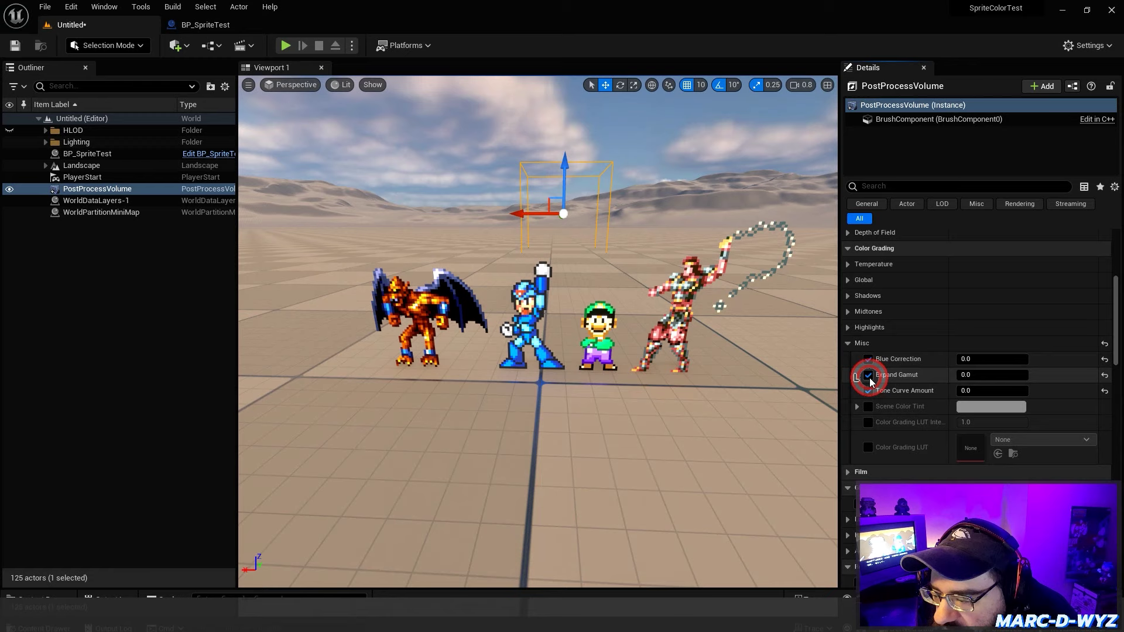
left_click(869, 376)
left_click(868, 377)
left_click(869, 377)
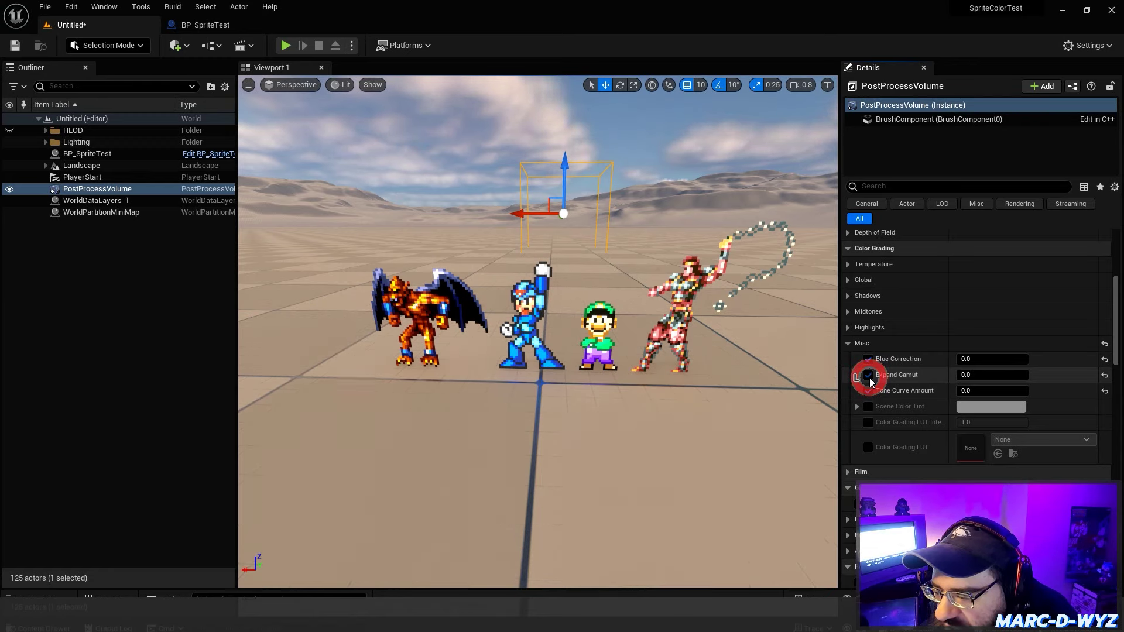
left_click(870, 377)
left_click(869, 377)
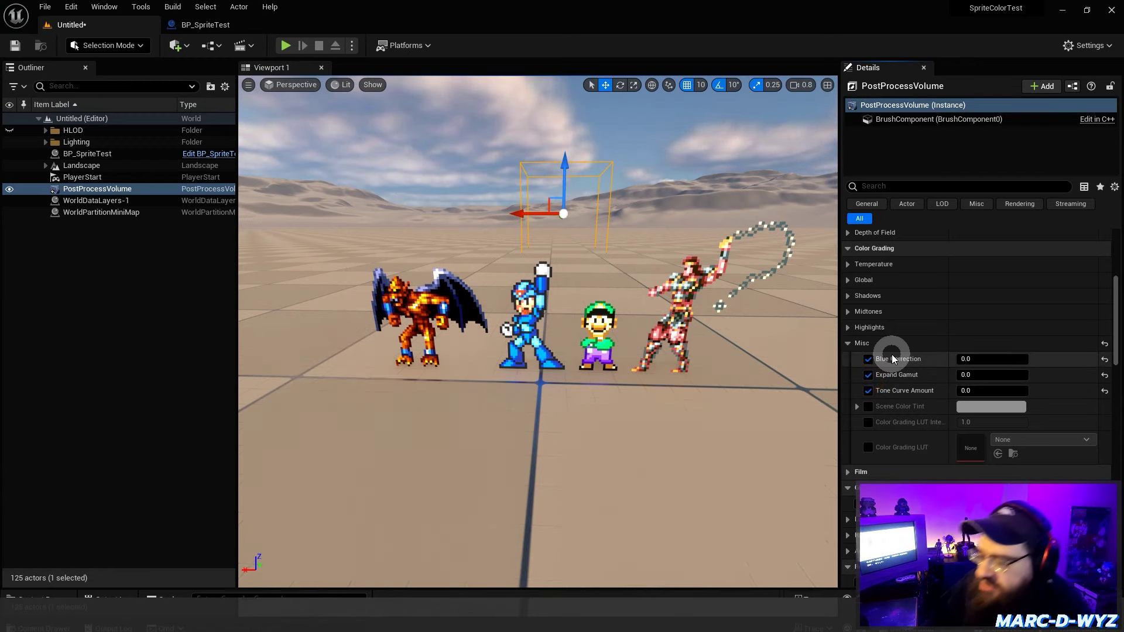
Recheck the effect of Tone Curve Amount on the sprites by toggling its override repeatedly, leaving it enabled.
left_click(868, 393)
left_click(869, 394)
left_click(869, 394)
left_click(869, 393)
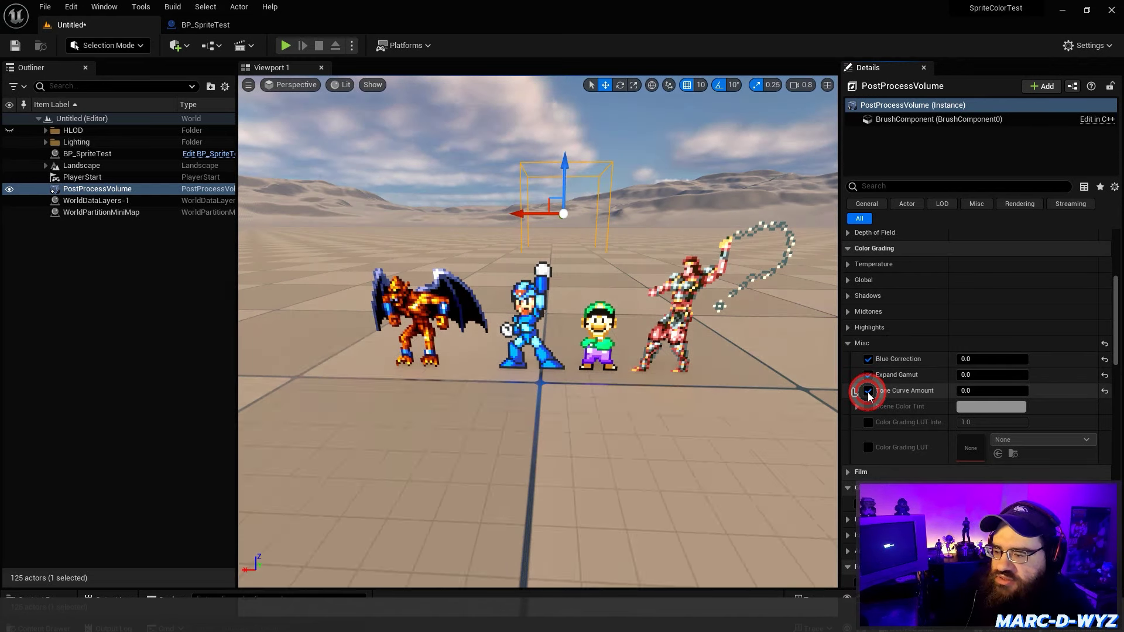
left_click(869, 393)
left_click(869, 393)
left_click(868, 393)
left_click(869, 393)
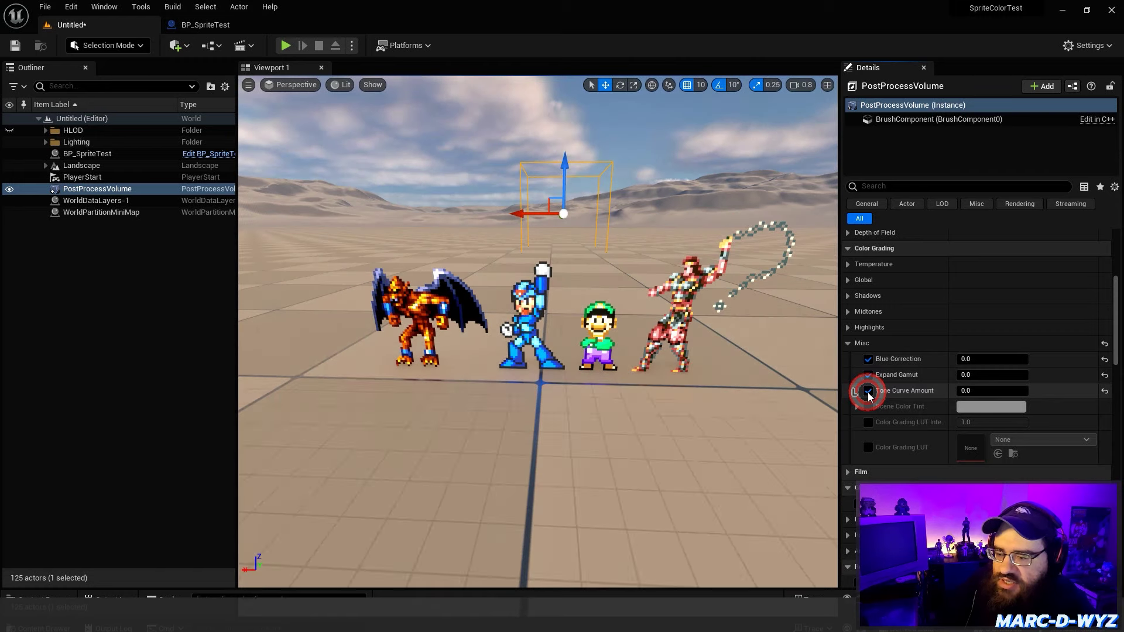
left_click(868, 391)
left_click(868, 391)
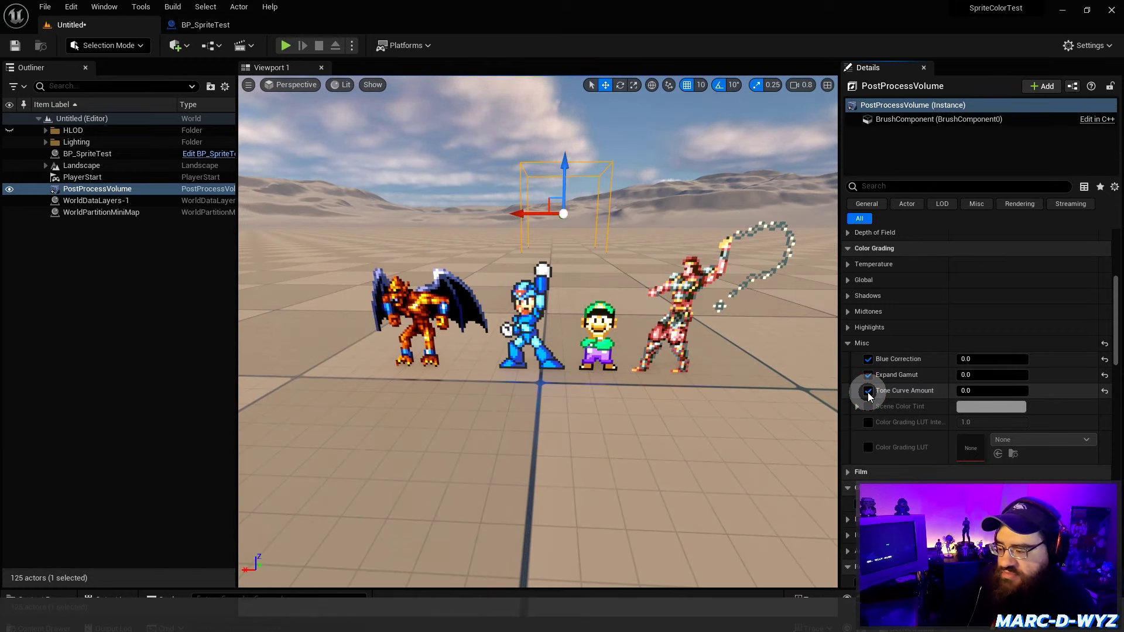
left_click(869, 392)
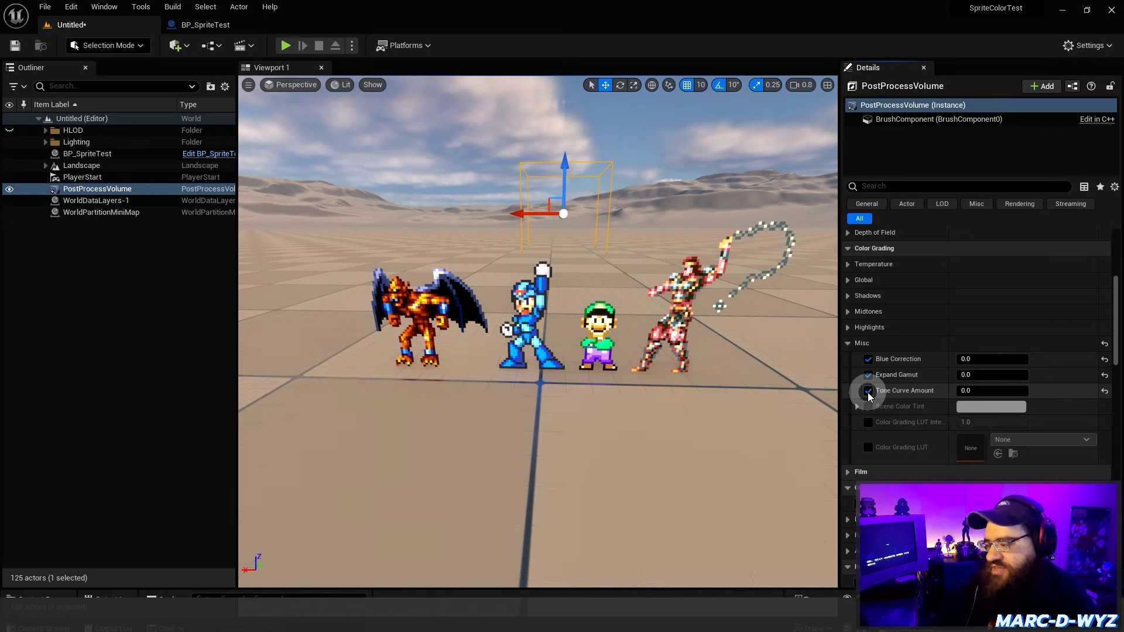
left_click(869, 393)
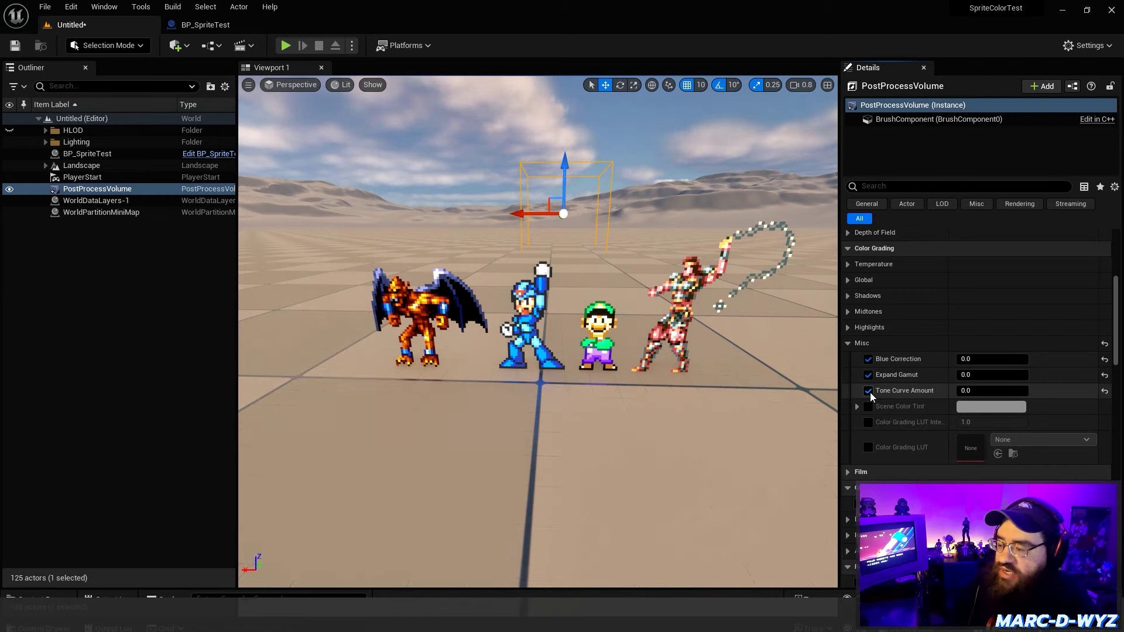
left_click(959, 392)
mouse_move(960, 392)
left_mouse_down()
mouse_move(1021, 390)
mouse_move(934, 389)
mouse_move(982, 394)
left_mouse_up()
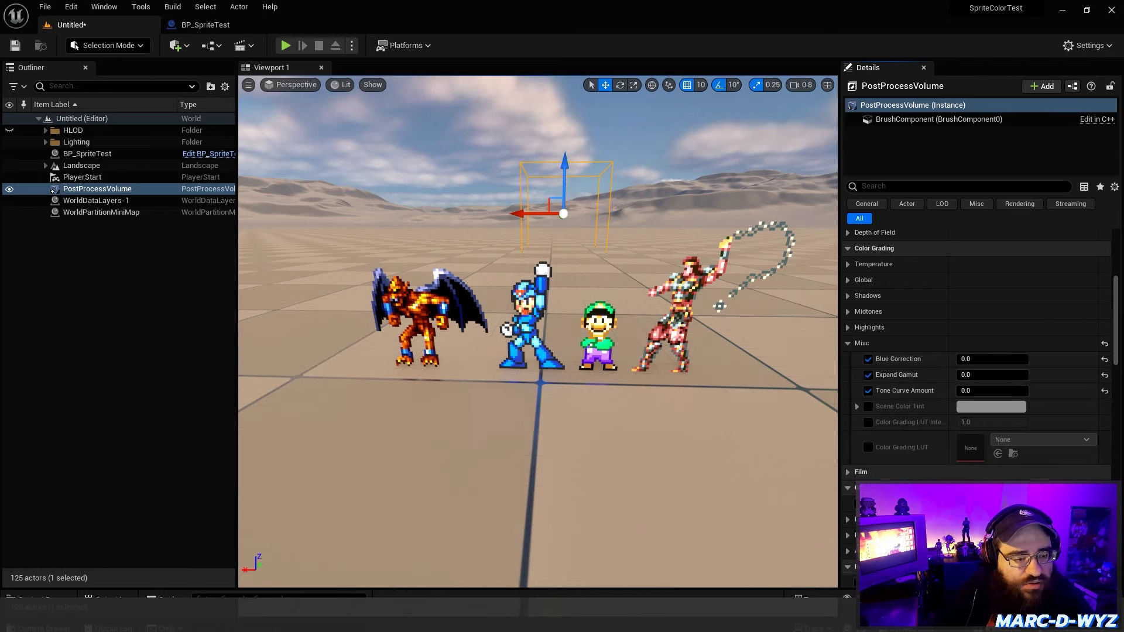
left_click(978, 342)
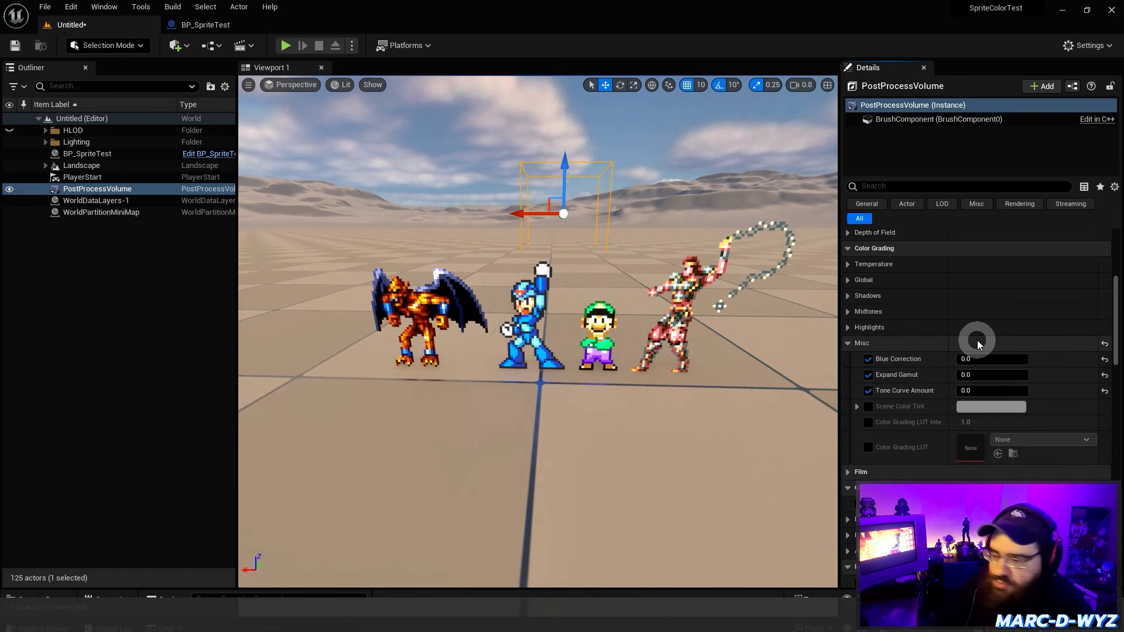
Collapse the Misc color grading group, then override the volume's Global Illumination Method and set it to None.
left_click(848, 344)
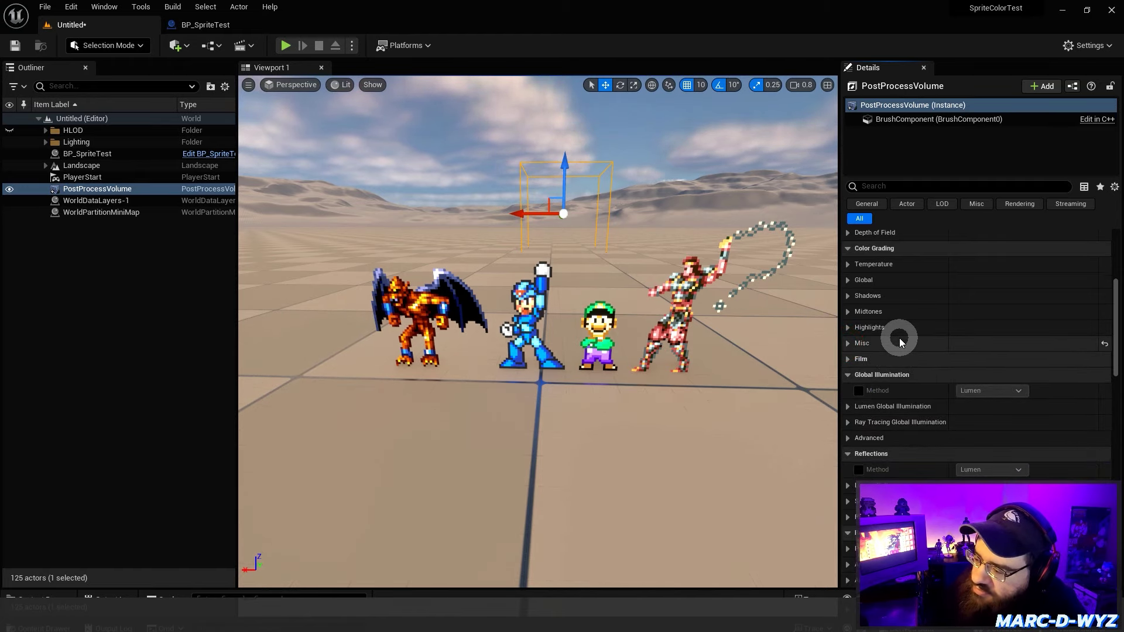
scroll(907, 349, "down", 2)
left_click(847, 369)
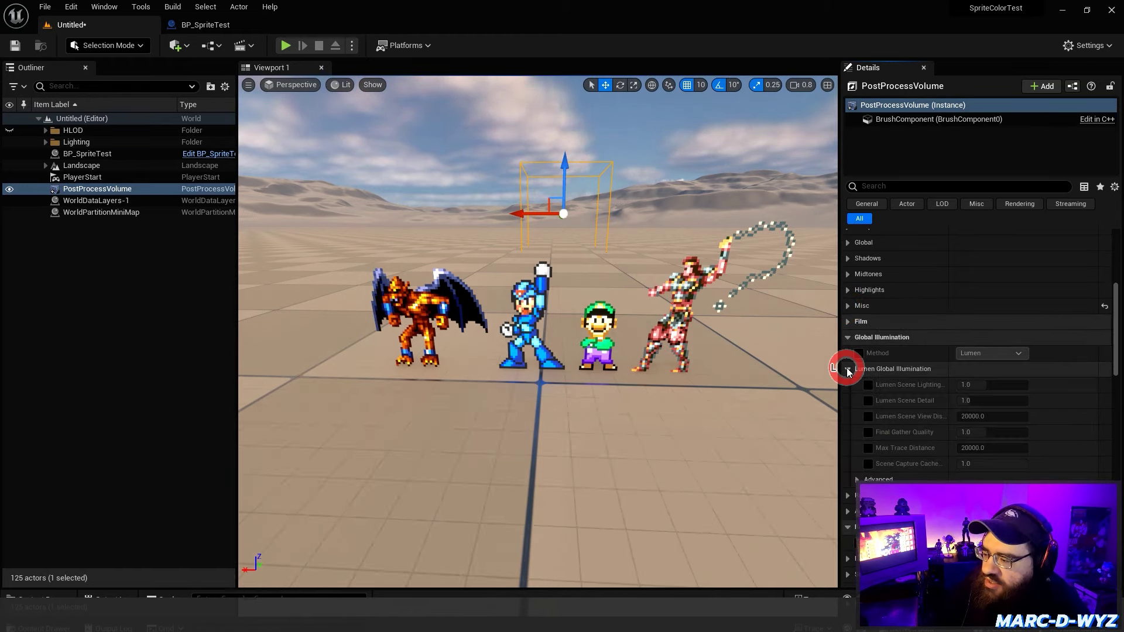
left_click(848, 369)
left_click(859, 353)
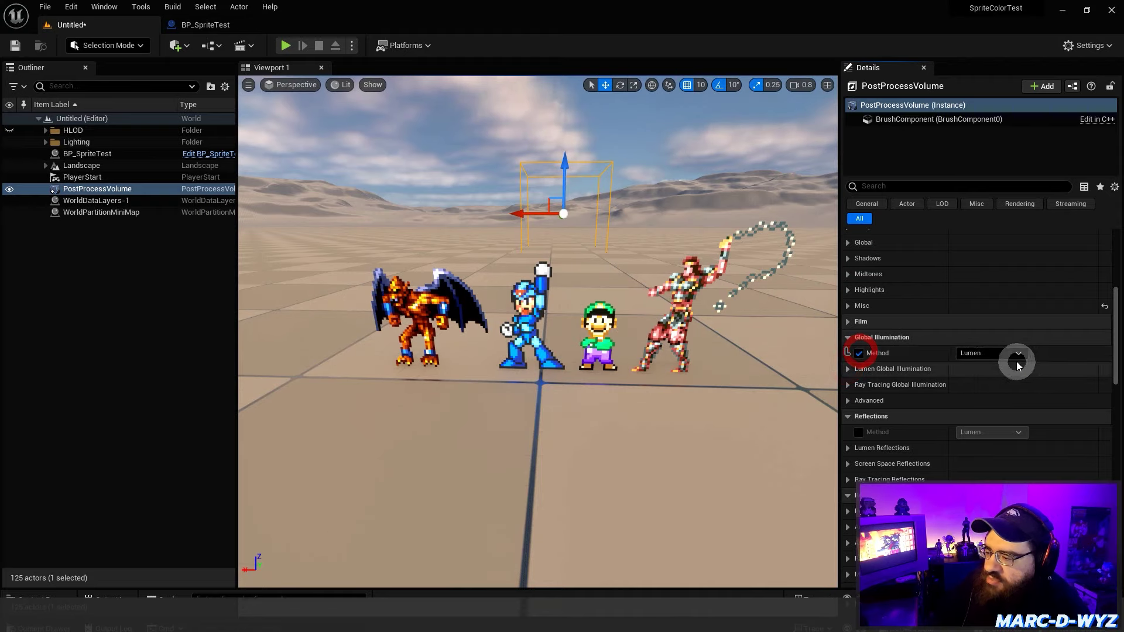
left_click(1003, 353)
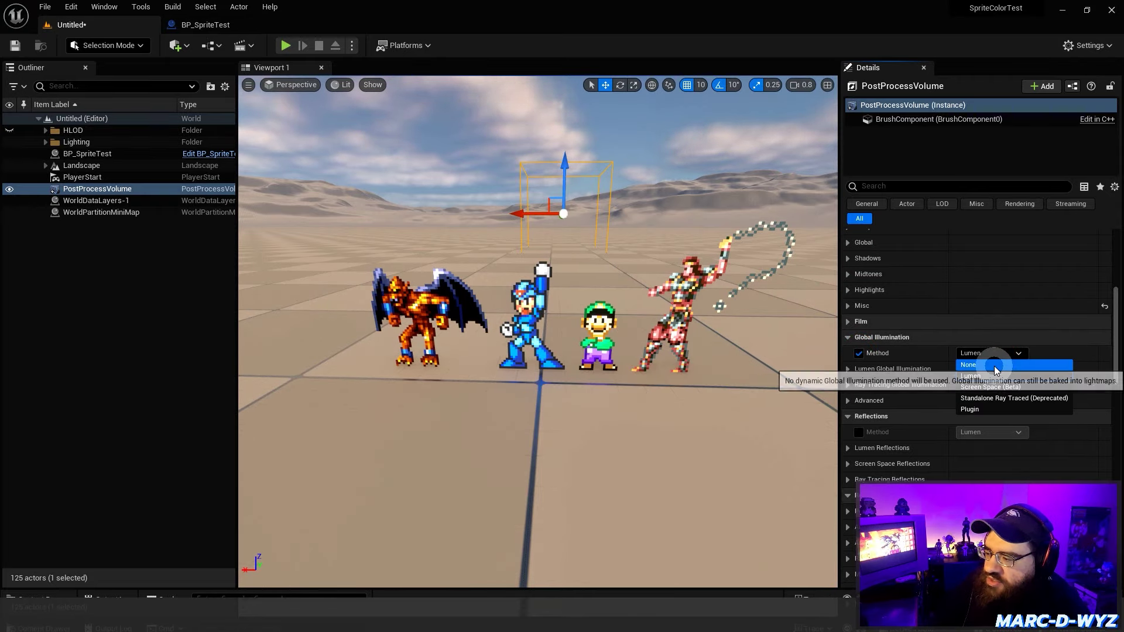
left_click(995, 365)
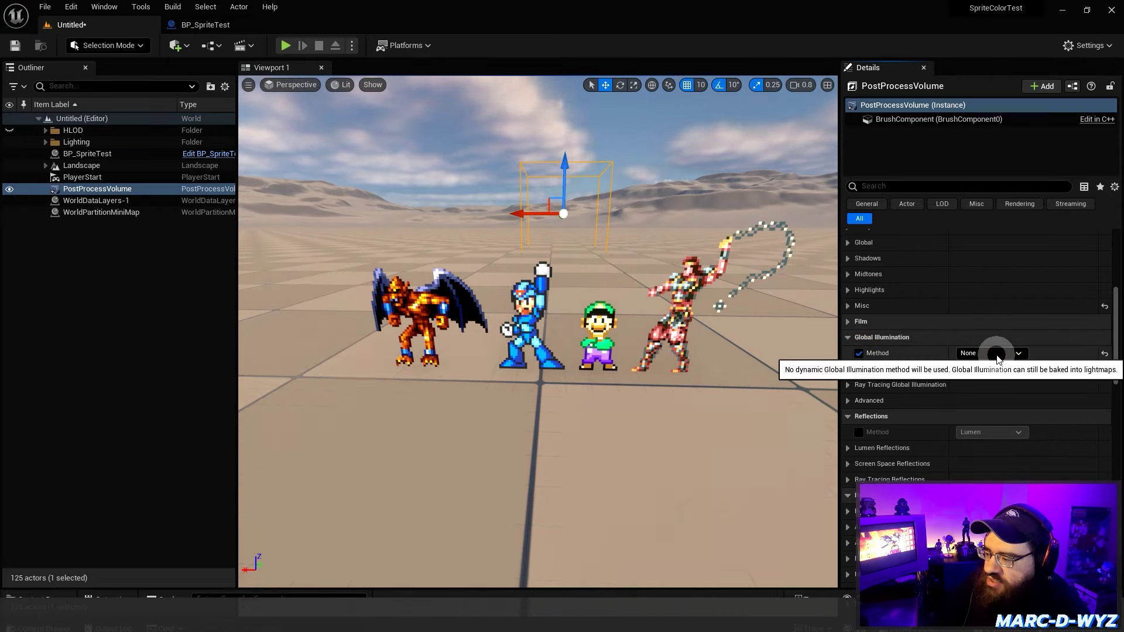
Switch the volume's Global Illumination Method between Lumen and None to compare the effect on the sprites and scene.
left_click(991, 356)
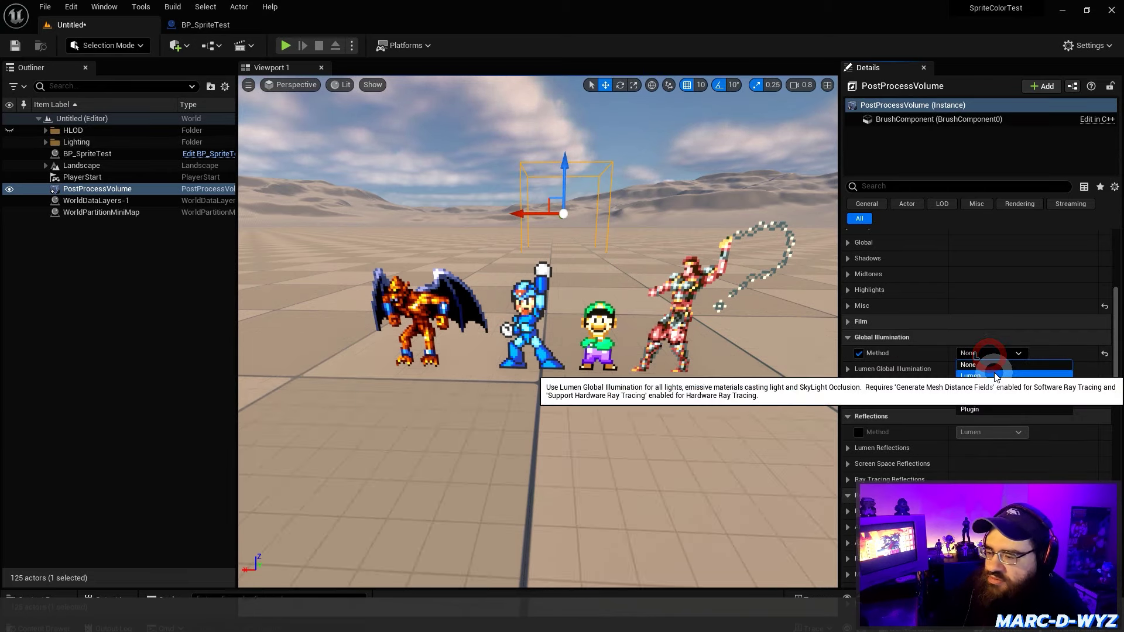
left_click(995, 372)
left_click(995, 353)
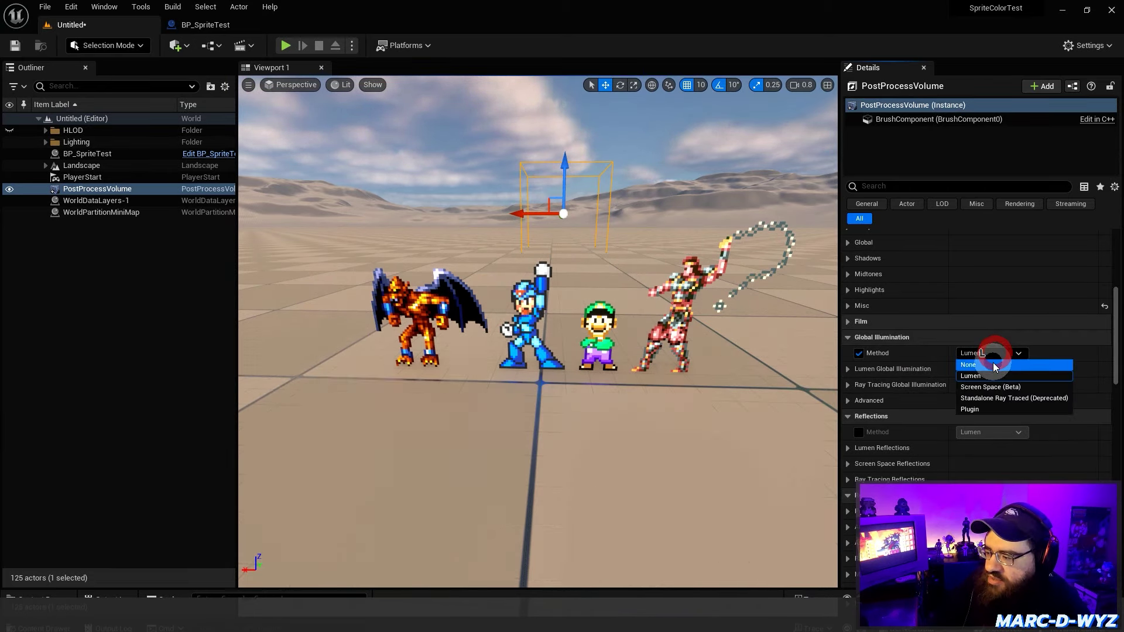
left_click(992, 359)
left_click(989, 354)
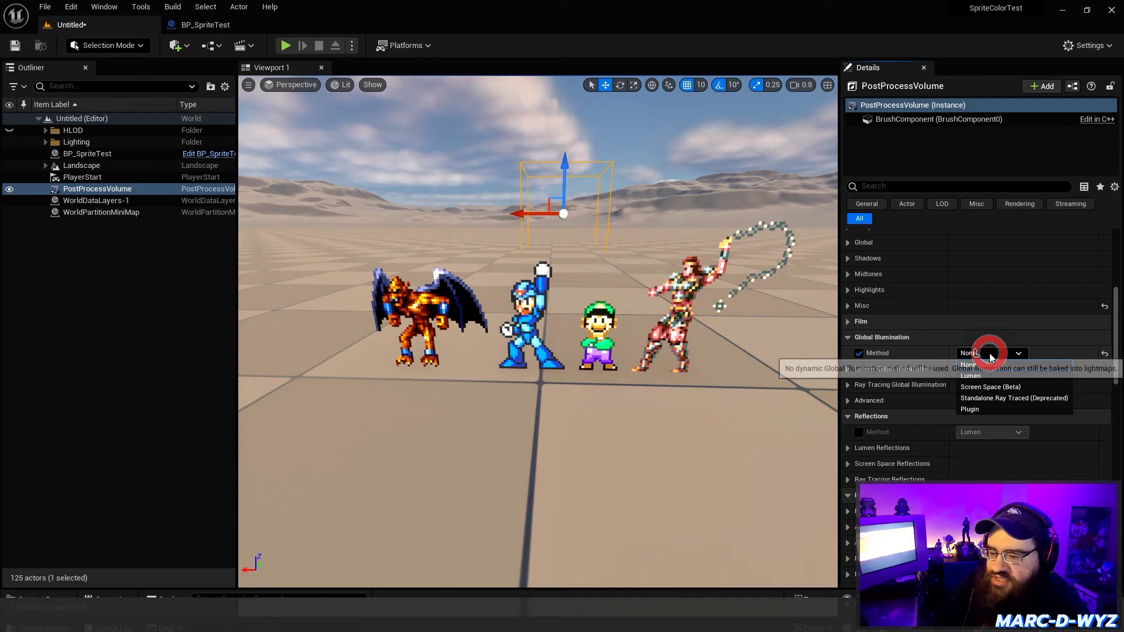
left_click(988, 375)
Try Screen Space (Beta) and Standalone Ray Traced (Deprecated) as the Global Illumination Method, then set it to None.
left_click(993, 353)
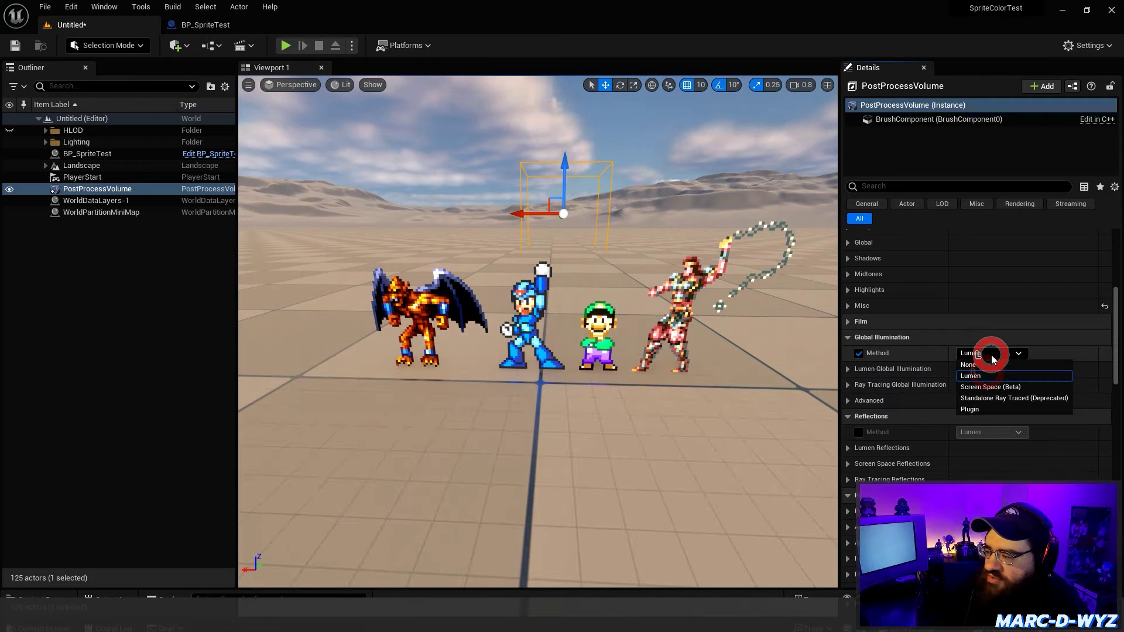
left_click(999, 390)
left_click(989, 354)
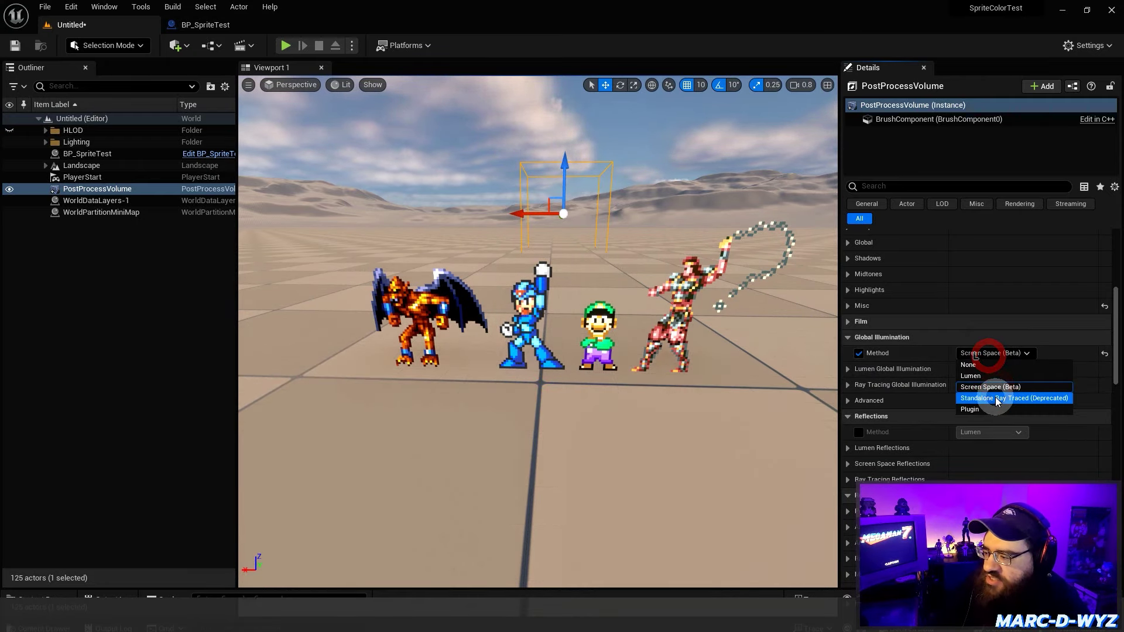
left_click(995, 398)
left_click(994, 362)
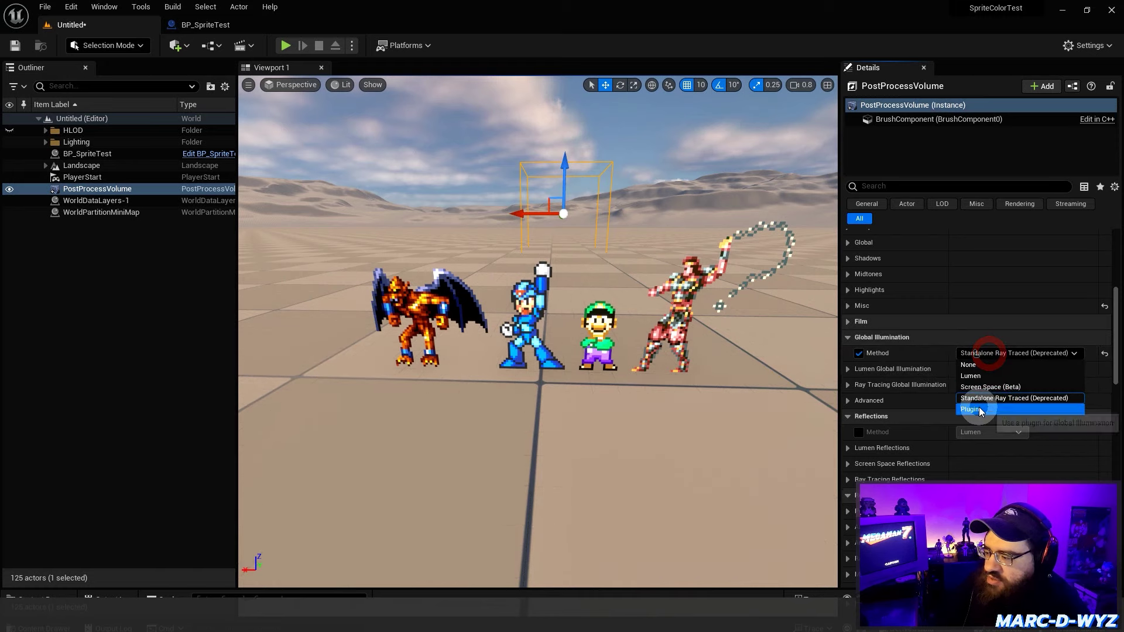
left_click(980, 367)
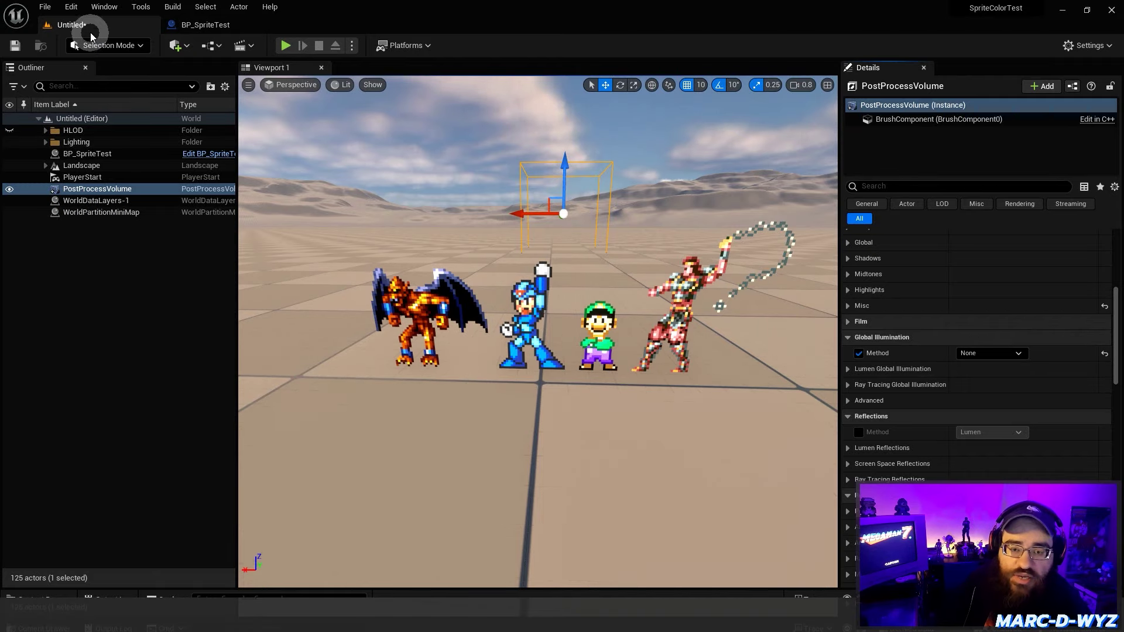
Open the Project Settings and go to the Engine's Rendering section.
left_click(71, 6)
left_click(126, 175)
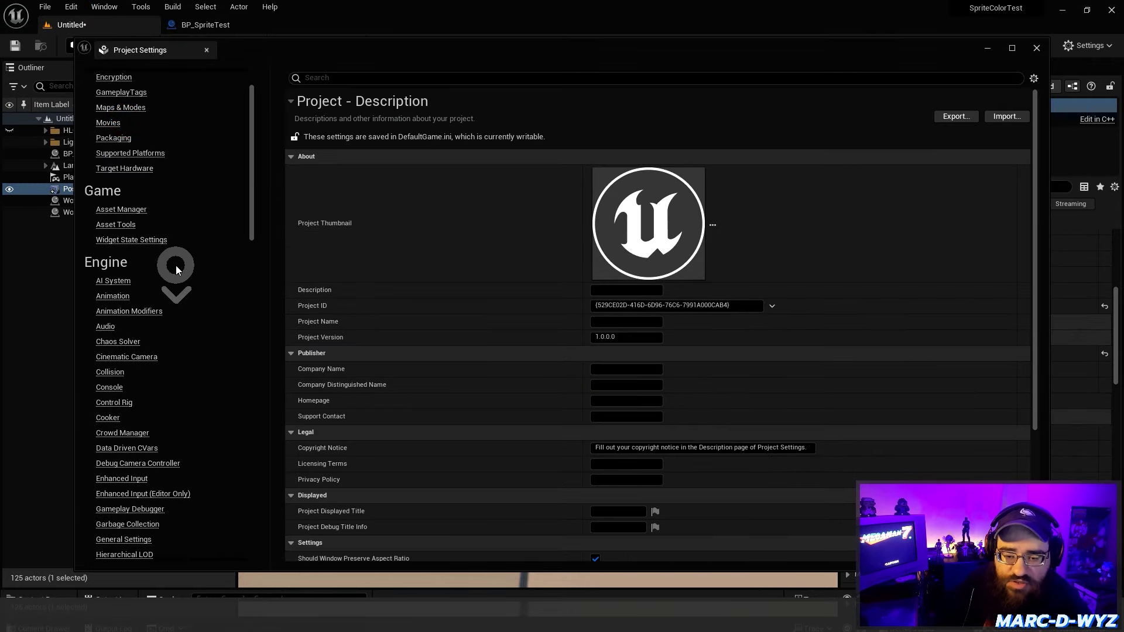
scroll(176, 269, "down", 6)
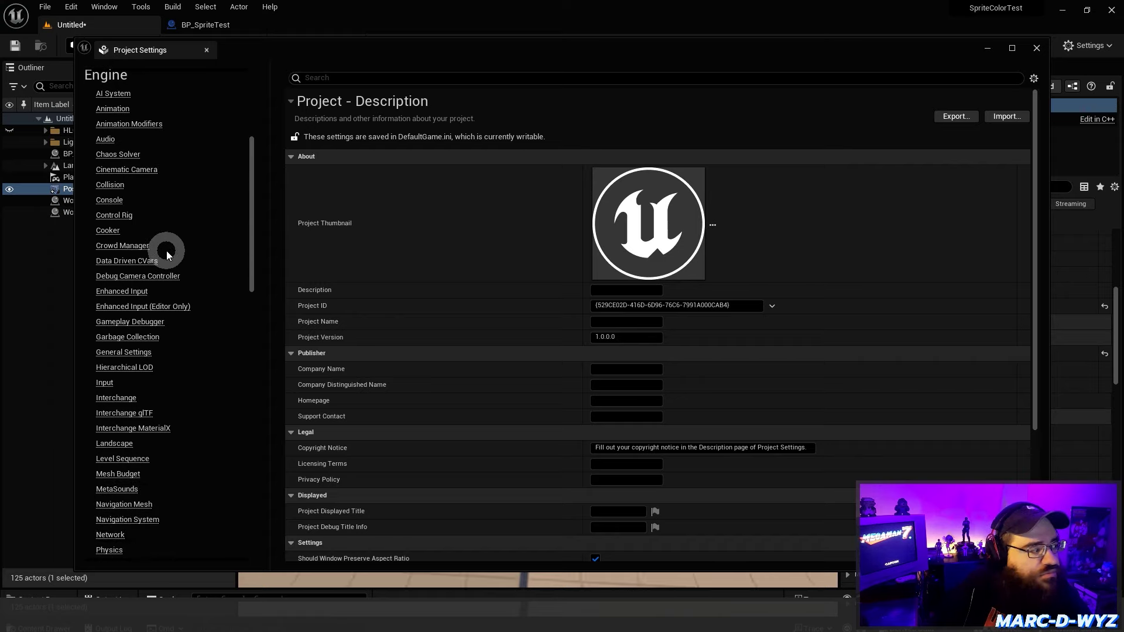
scroll(177, 268, "down", 4)
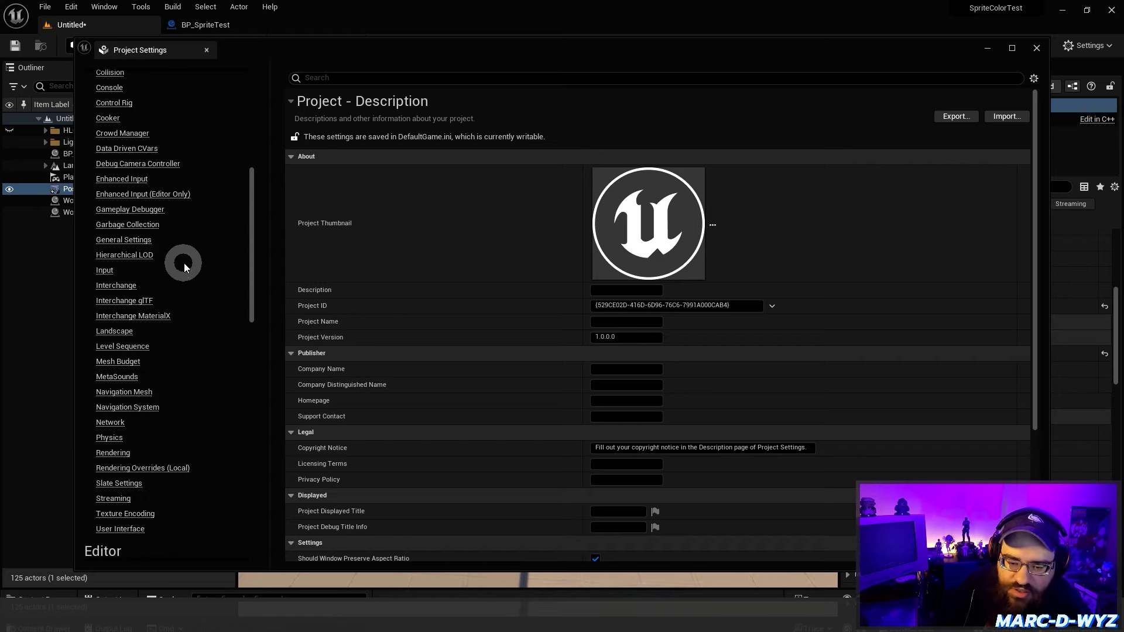
left_click(120, 454)
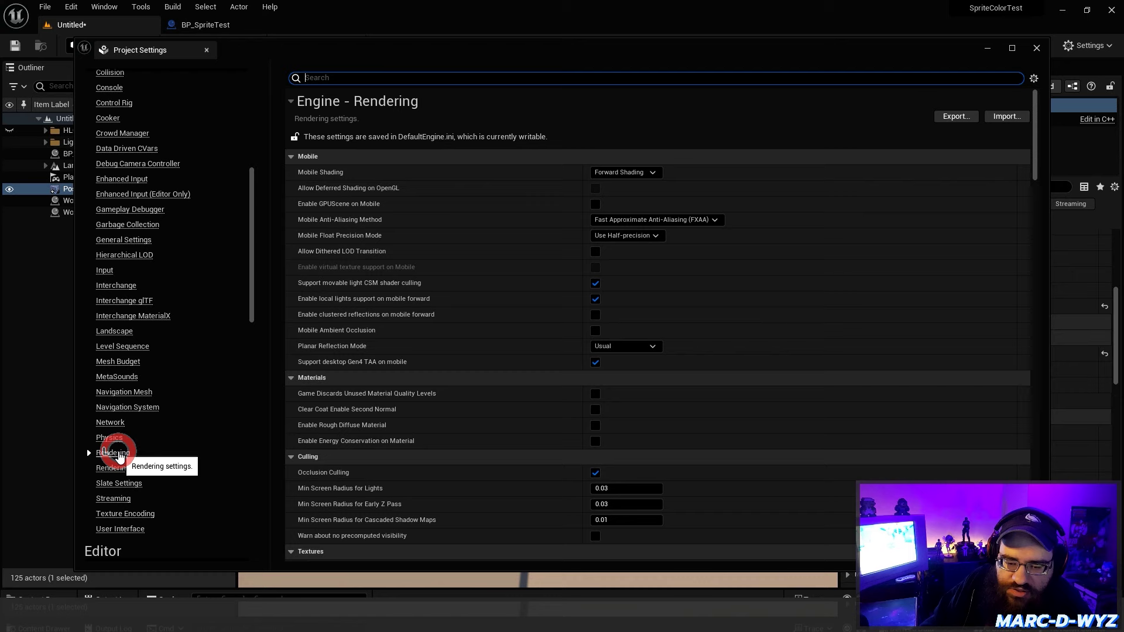
Set the project's Dynamic Global Illumination Method to None in the Rendering settings.
scroll(433, 157, "down", 2)
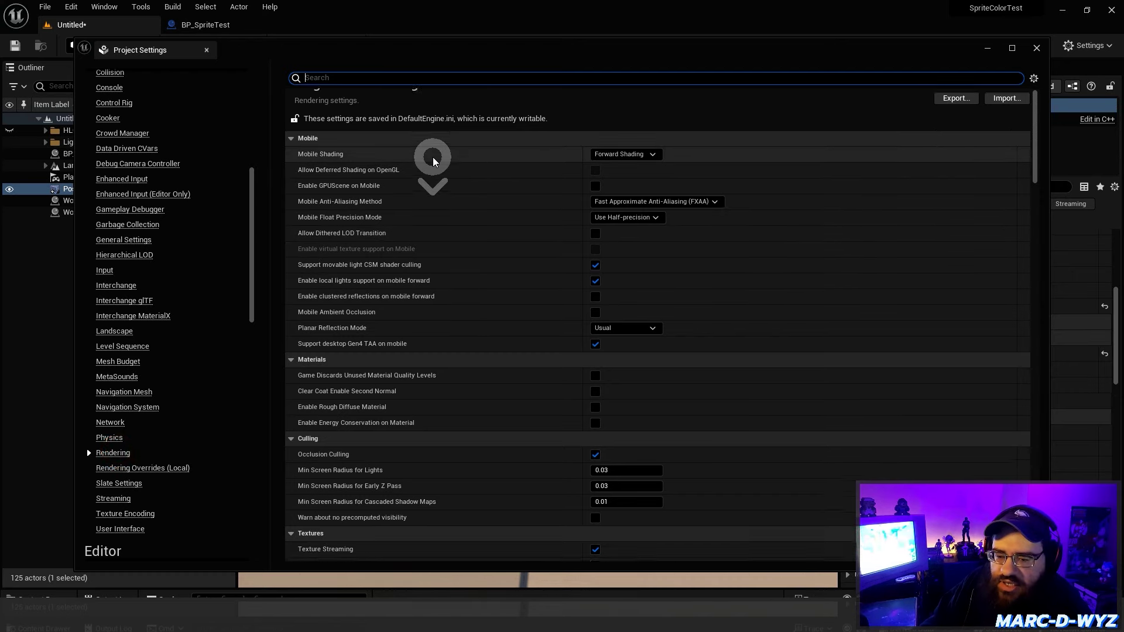
scroll(434, 158, "down", 5)
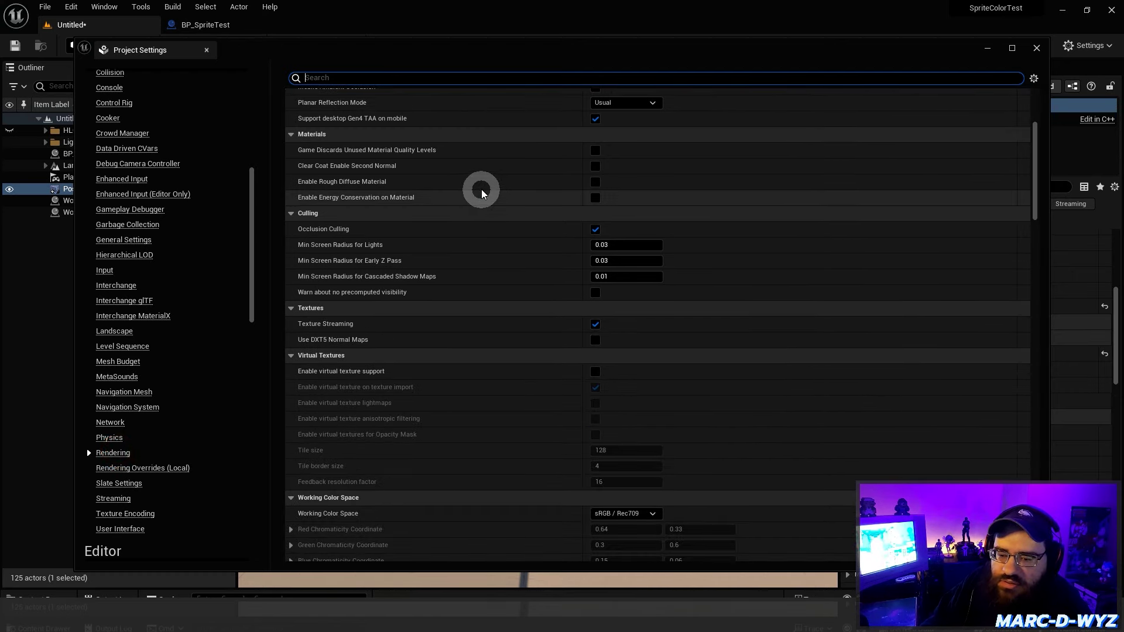
scroll(480, 189, "down", 1)
scroll(490, 182, "up", 6)
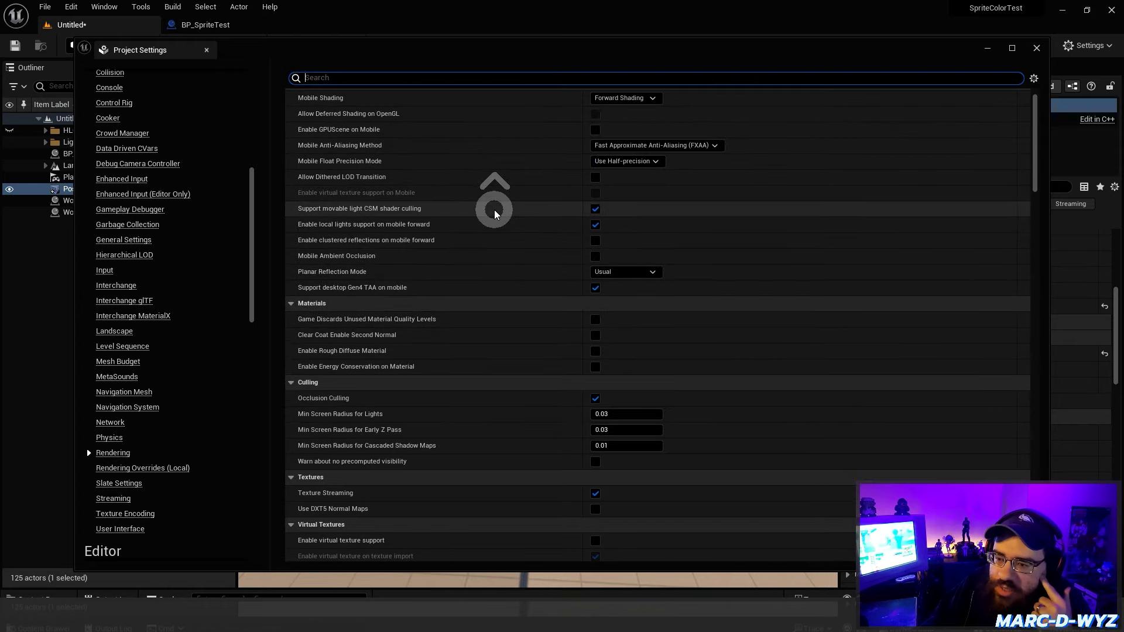
scroll(494, 213, "down", 12)
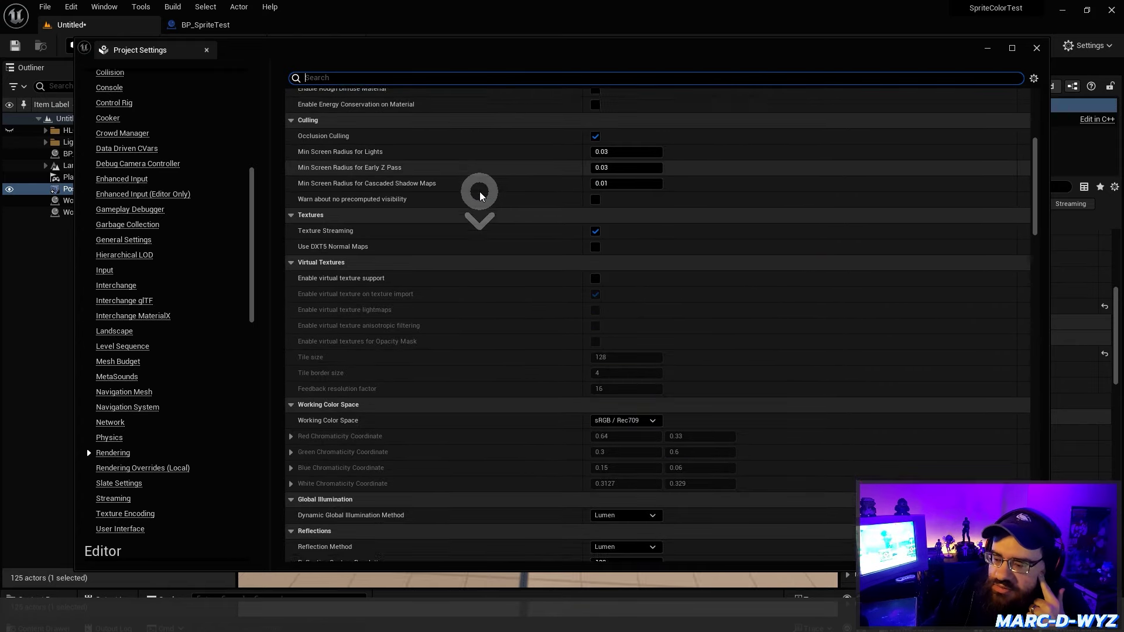
left_click(335, 366)
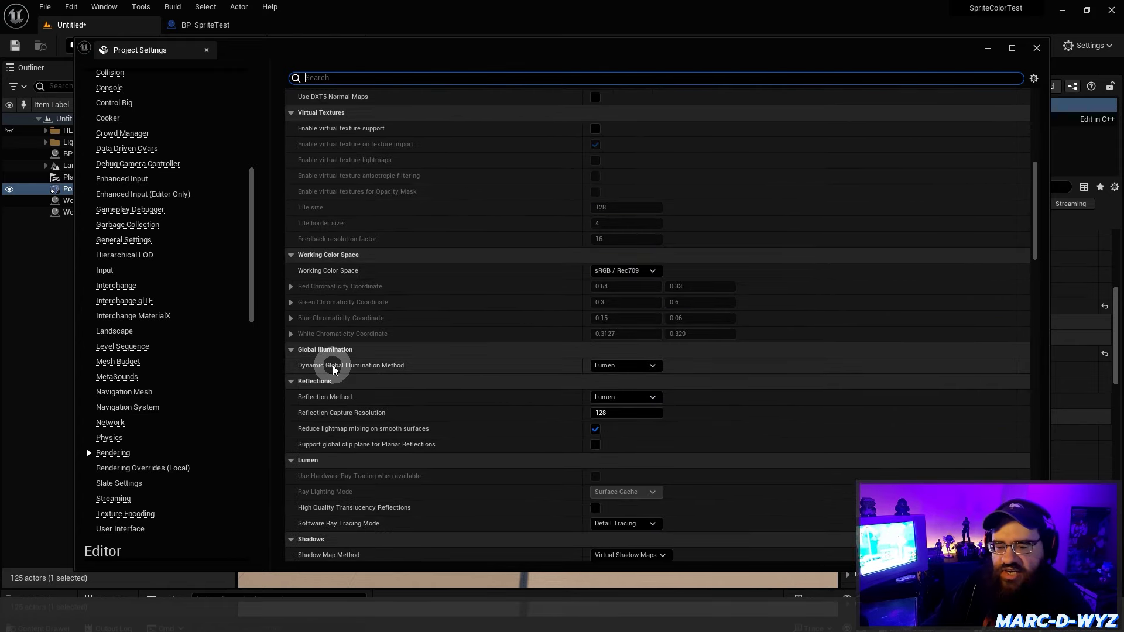
left_click(638, 365)
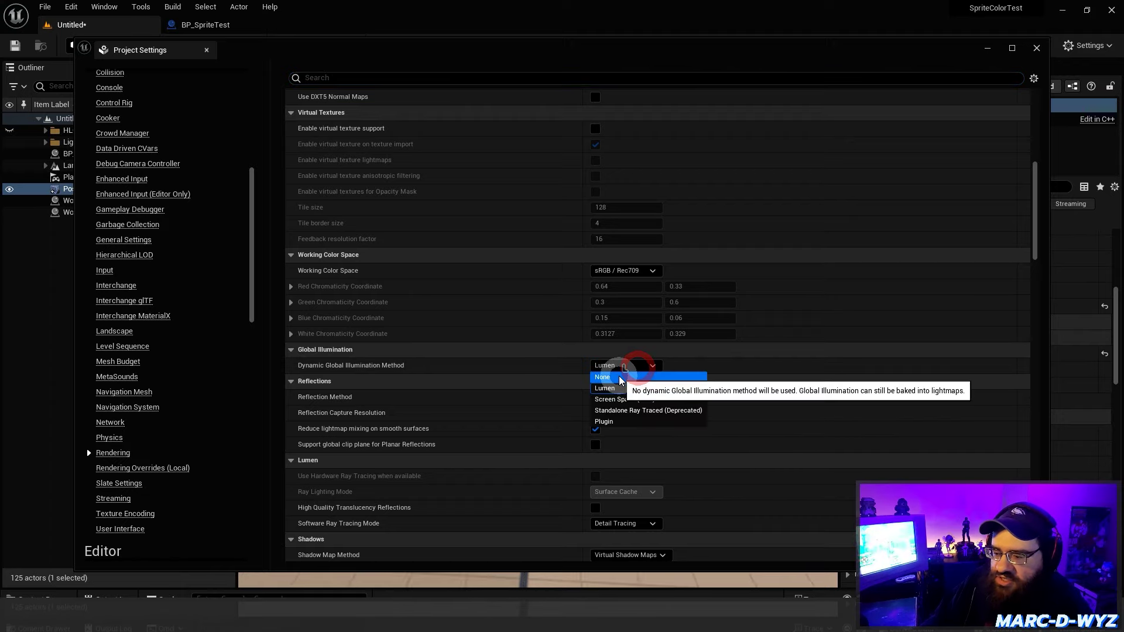
left_click(621, 378)
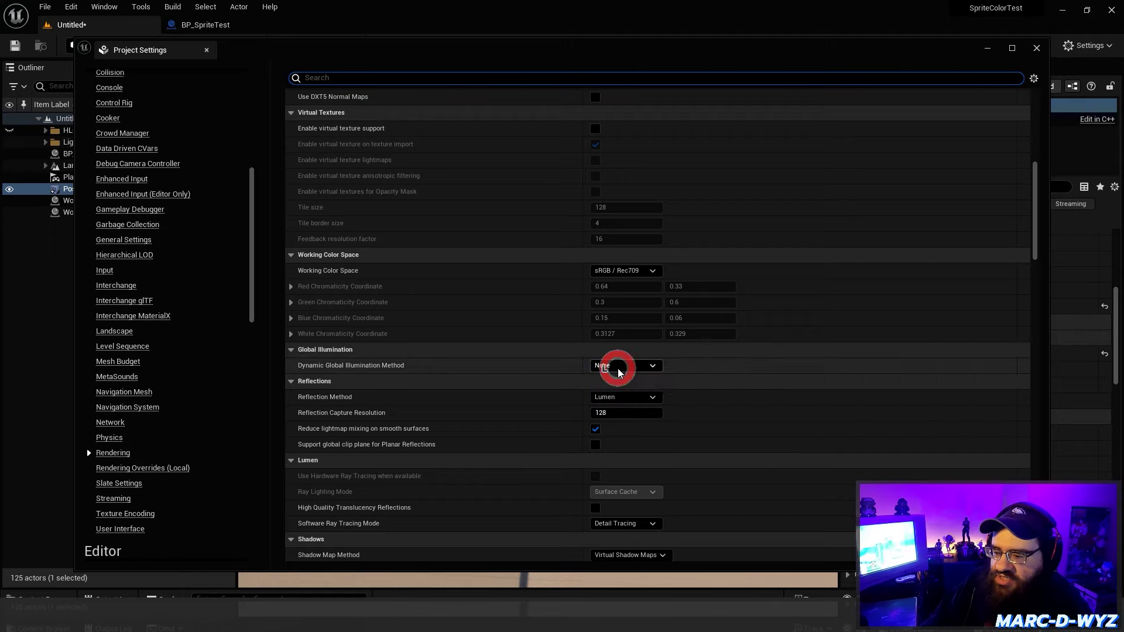
left_click(618, 369)
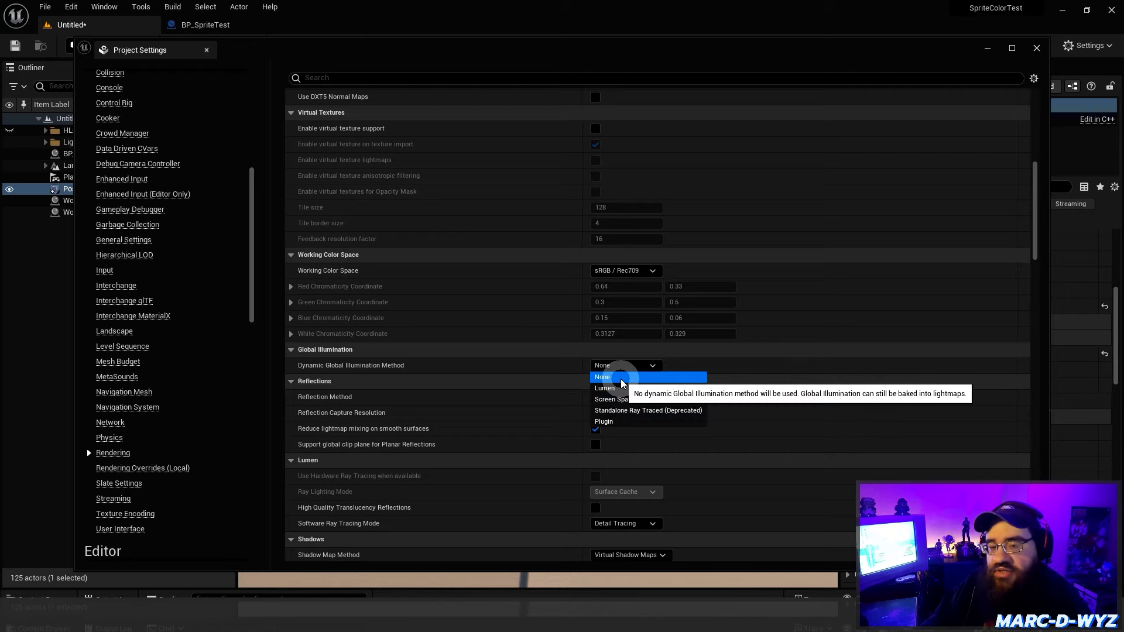
left_click(619, 378)
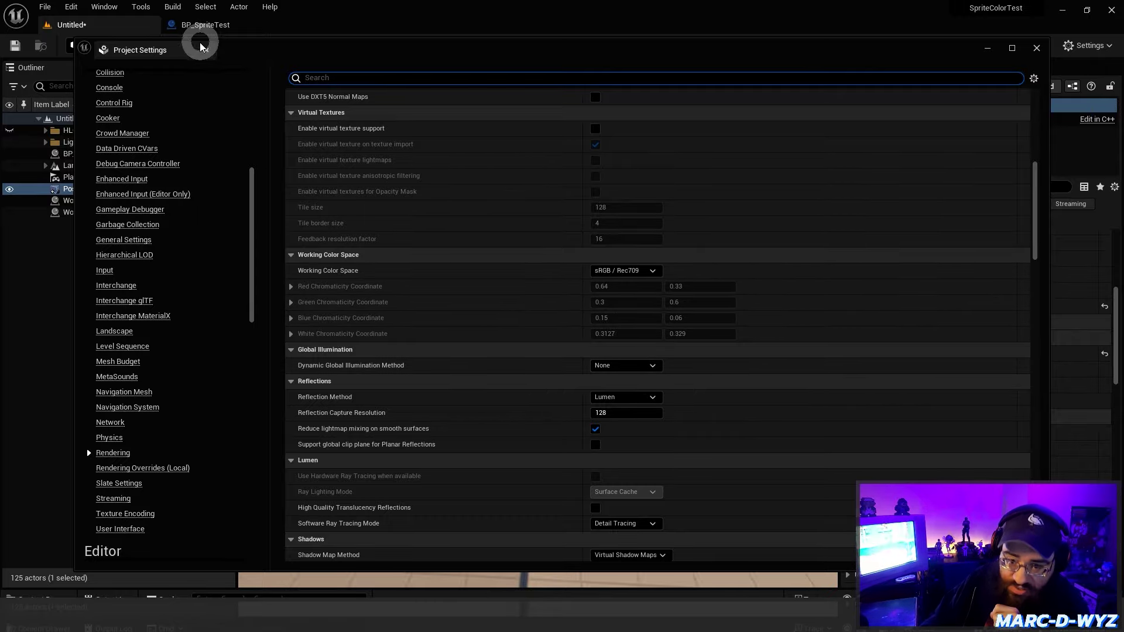
Dock the Project Settings window alongside the open level, return to the level and collapse the volume's Global Illumination group.
left_click_drag(200, 47, 367, 22)
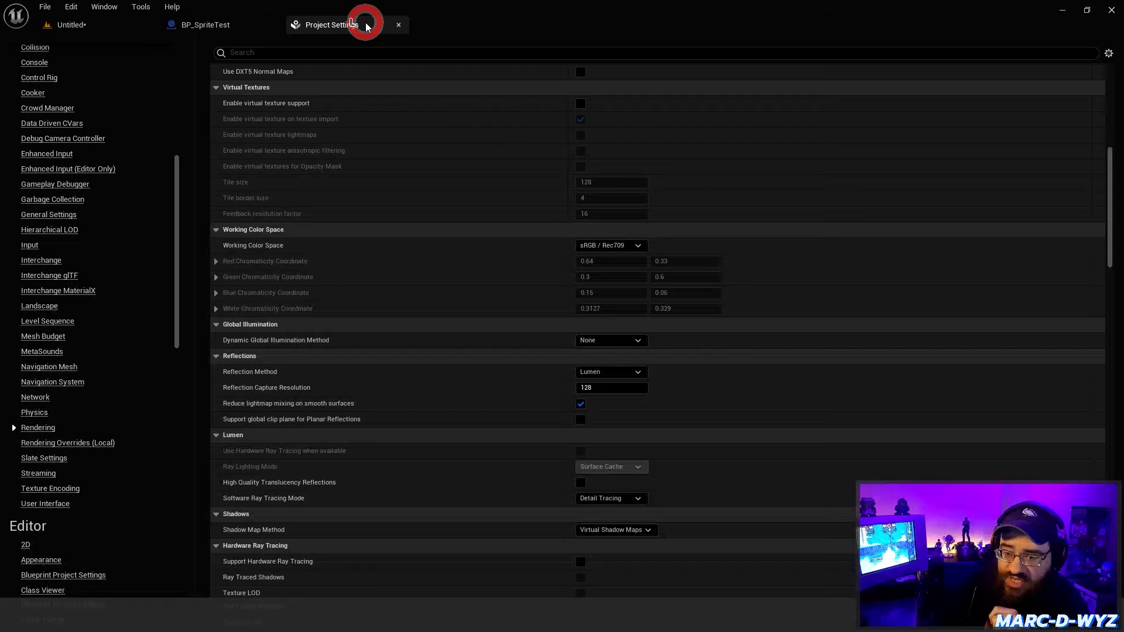
left_click(89, 28)
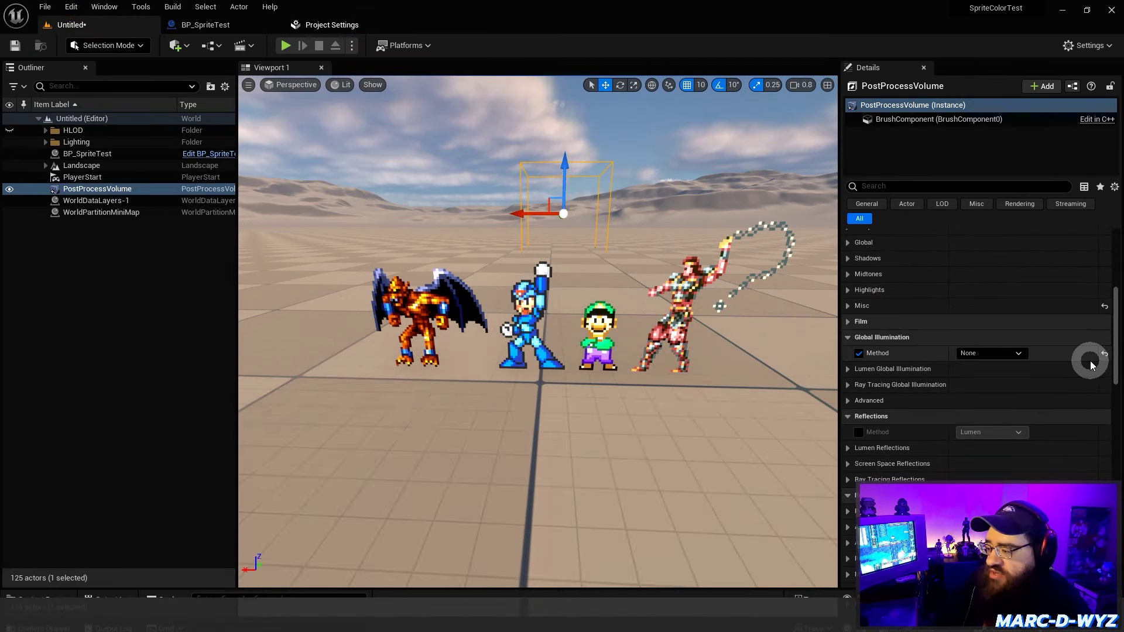
left_click(848, 338)
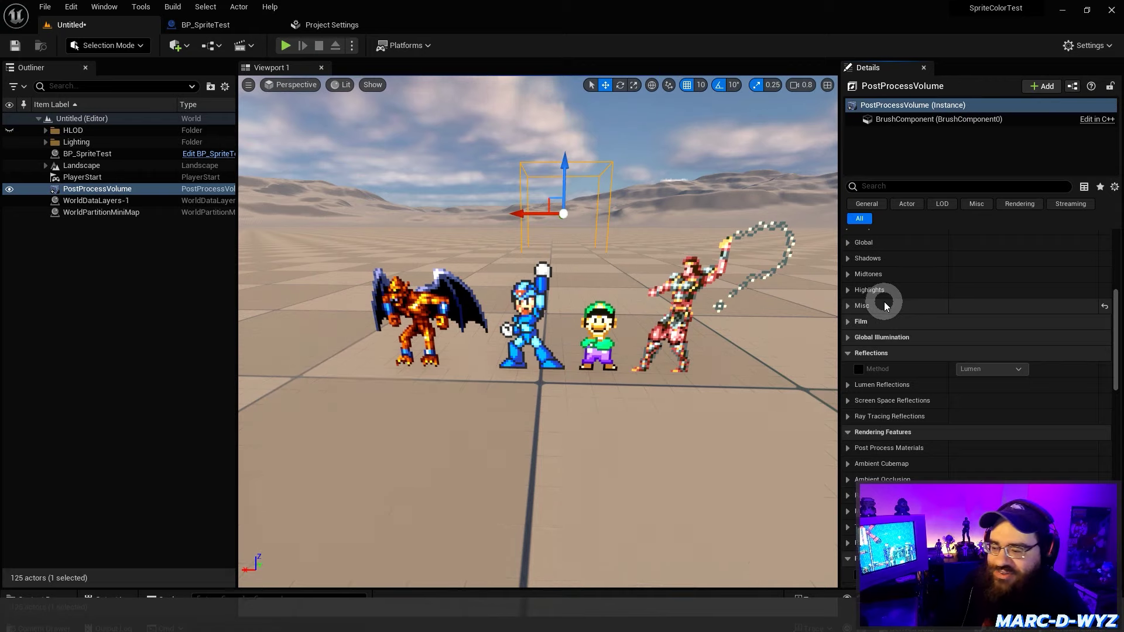
Override the Motion Blur Amount under the volume's Rendering Features and set it to 0.
scroll(913, 319, "down", 2)
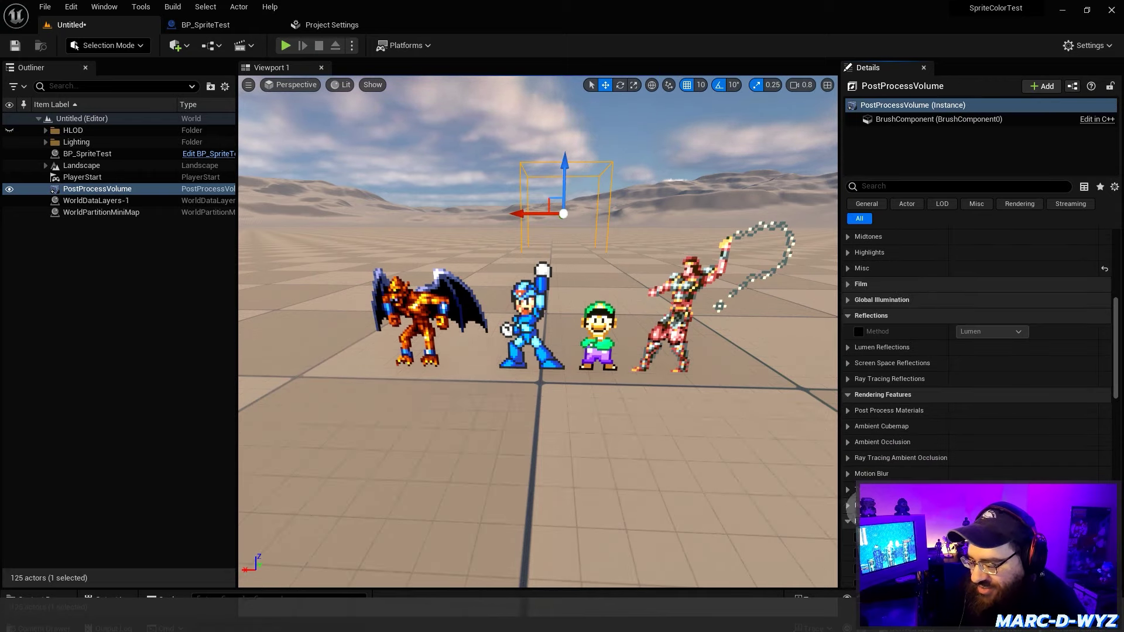
left_click(848, 474)
scroll(852, 468, "down", 5)
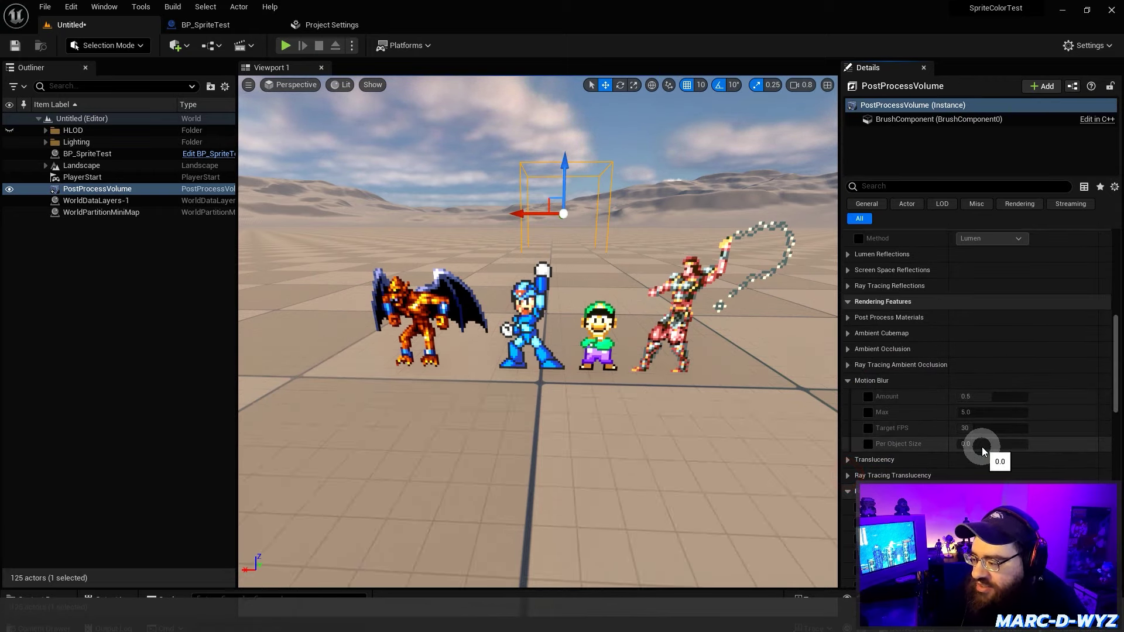
left_click(868, 396)
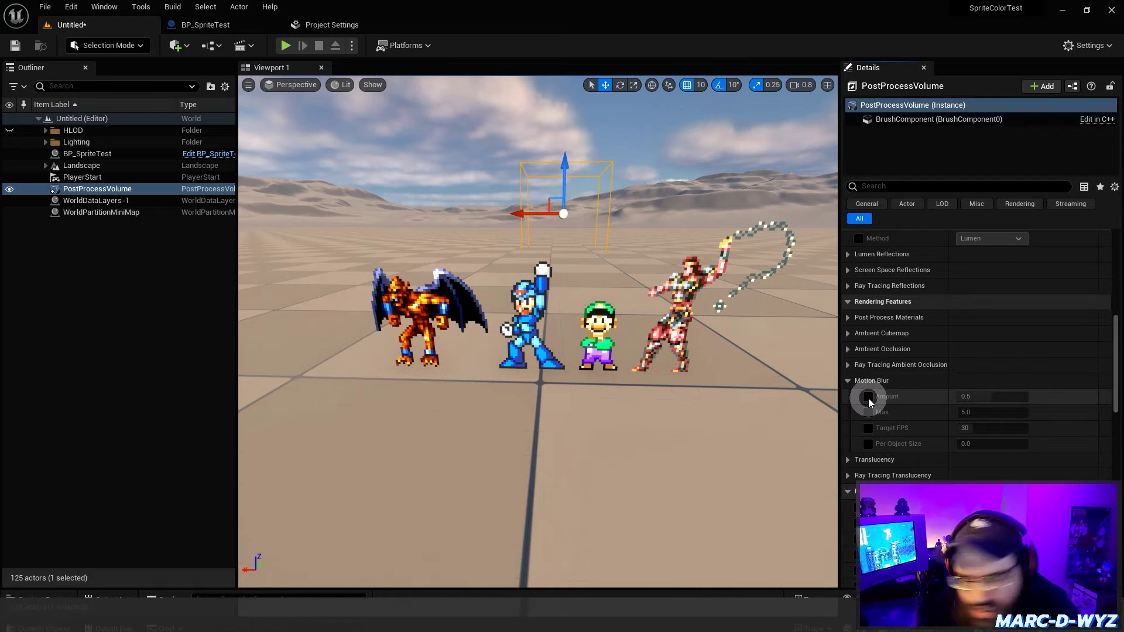
left_click(973, 396)
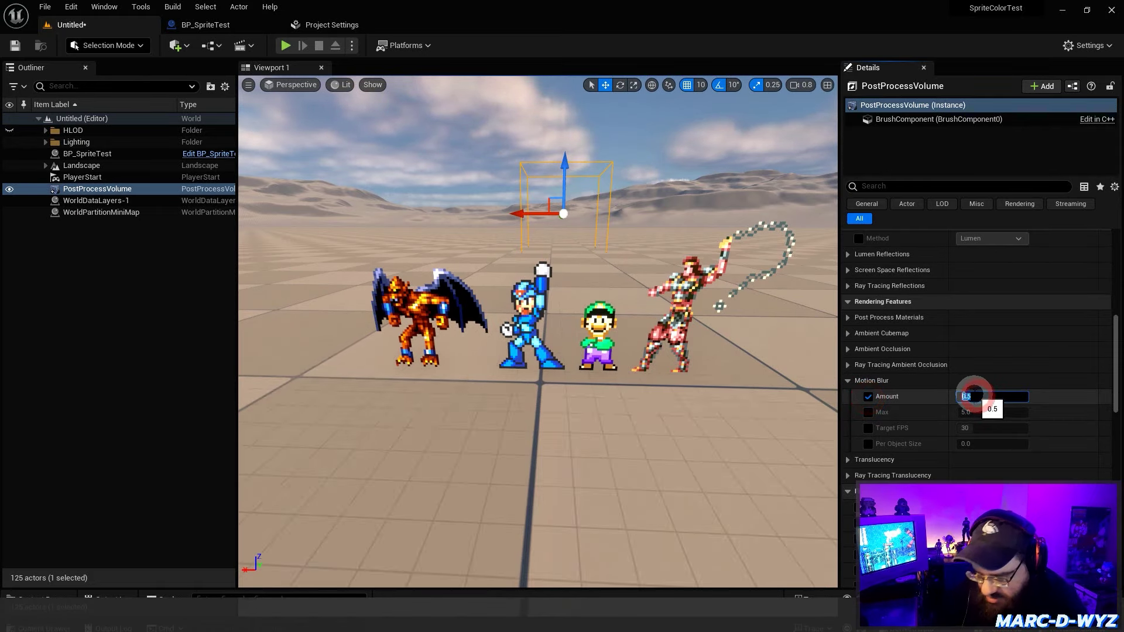
type("0")
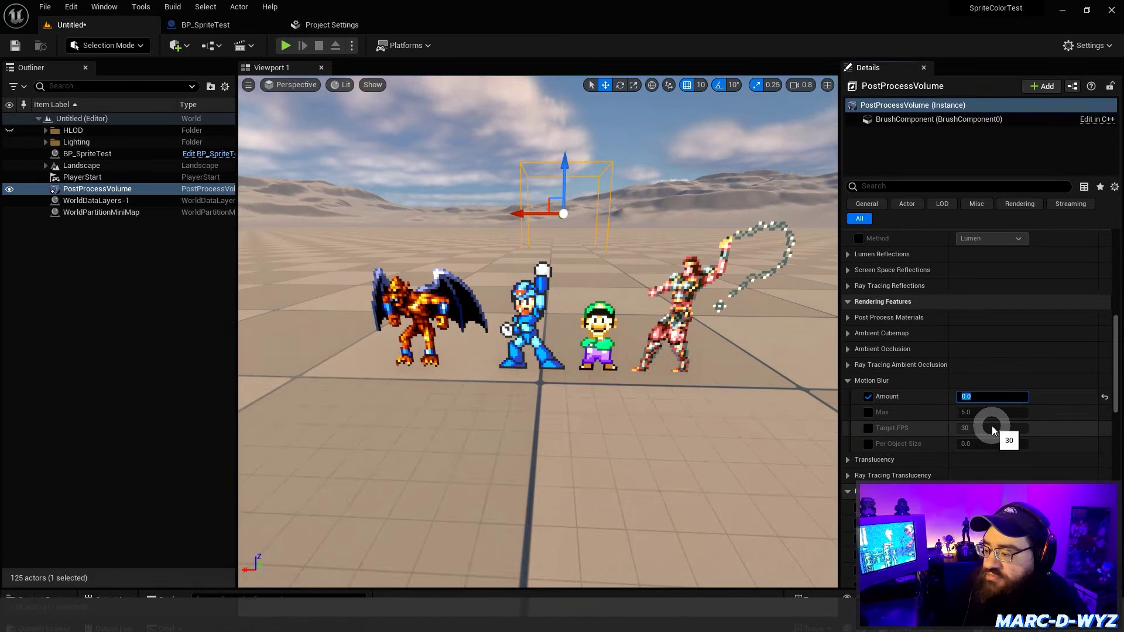
Compare the sprites with the Motion Blur Amount override switched off and with the Amount set to 1.0.
key("Return")
left_click(1049, 400)
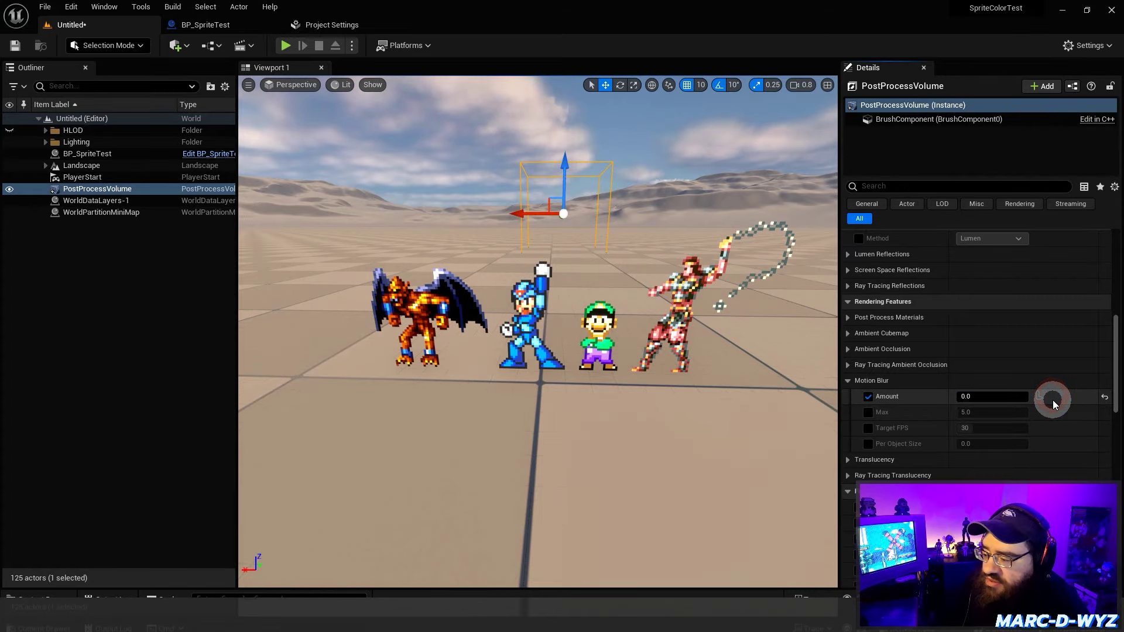
right_click_drag(695, 389, 659, 396)
left_click(869, 396)
left_click(883, 396)
left_click(869, 398)
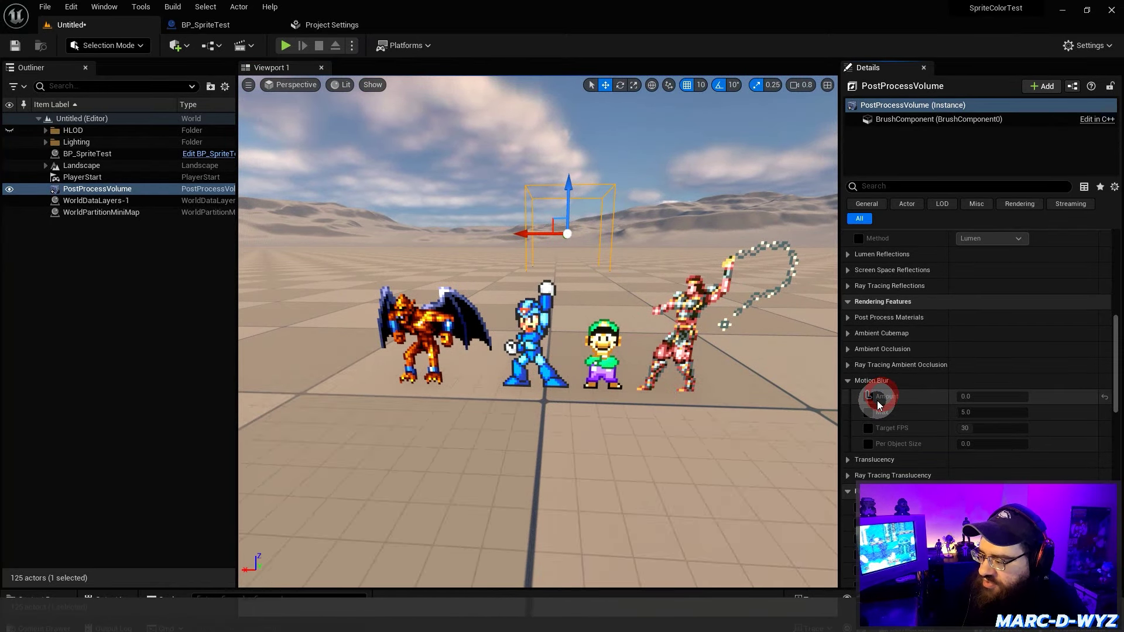
left_click(961, 396)
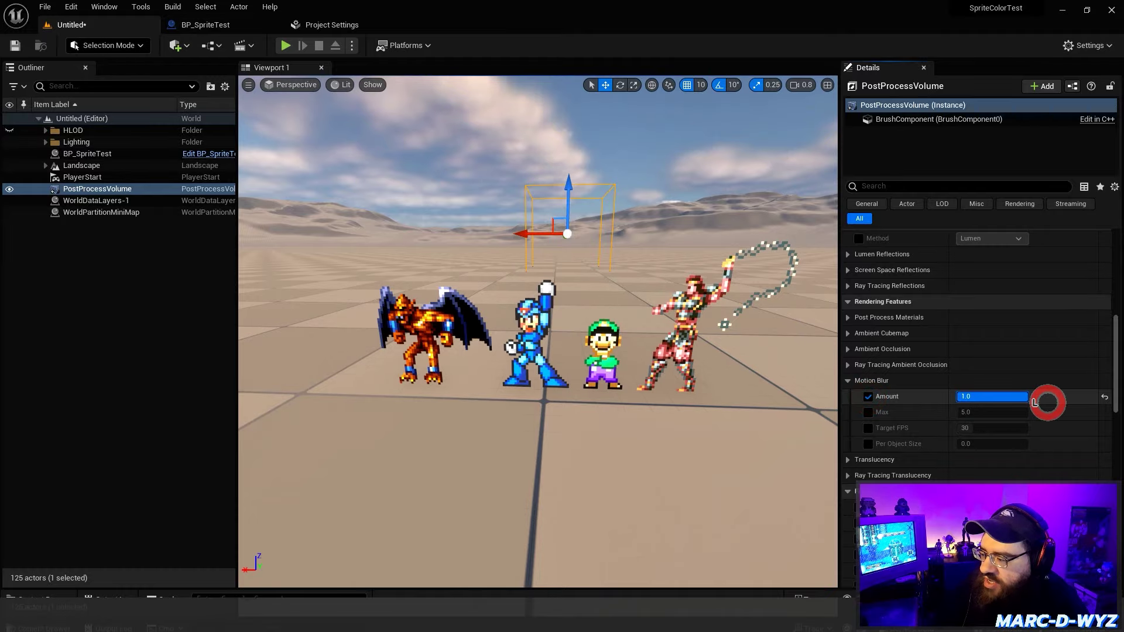
mouse_move(597, 397)
right_mouse_down()
mouse_move(662, 404)
mouse_move(557, 402)
mouse_move(599, 398)
right_mouse_up()
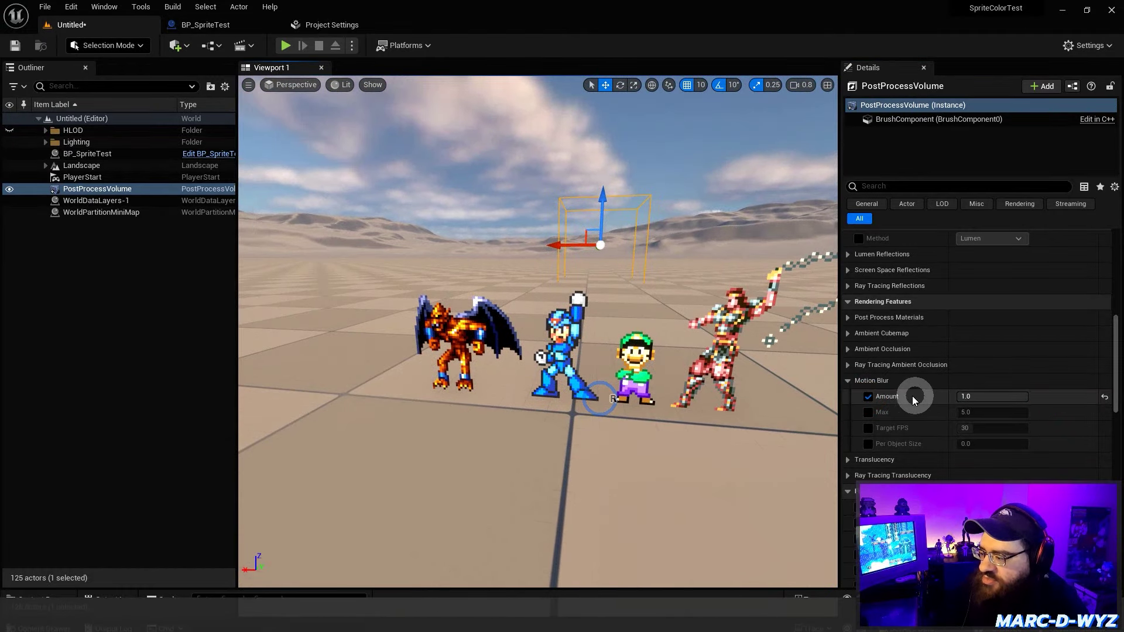
Set the volume's Motion Blur Amount to 0 and turn off its override.
left_click_drag(1007, 397, 888, 399)
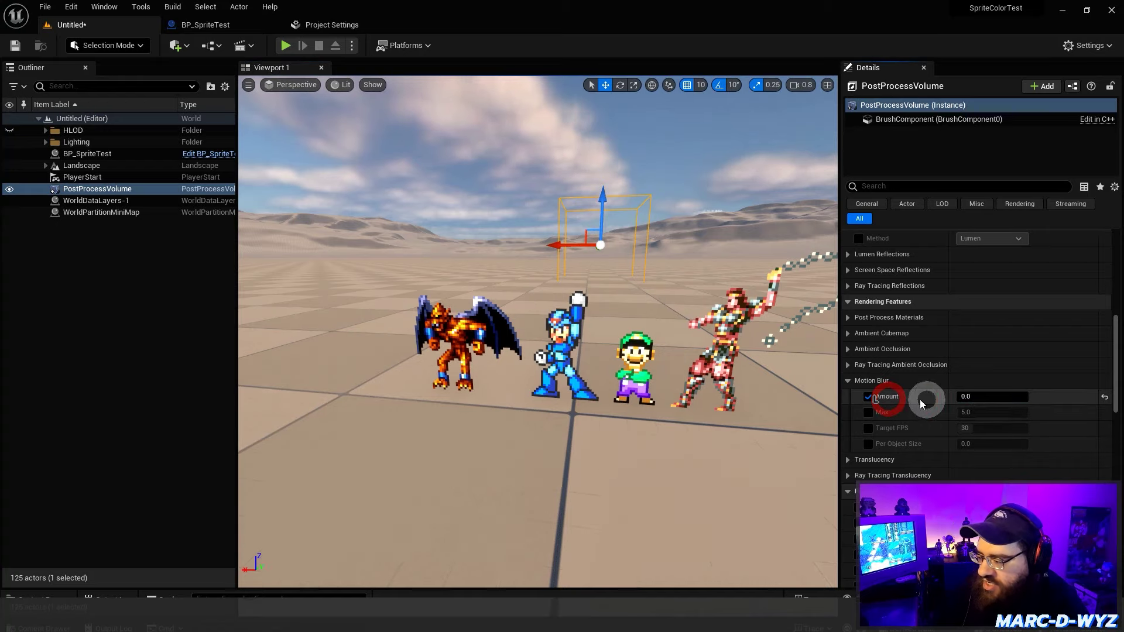
left_click(869, 398)
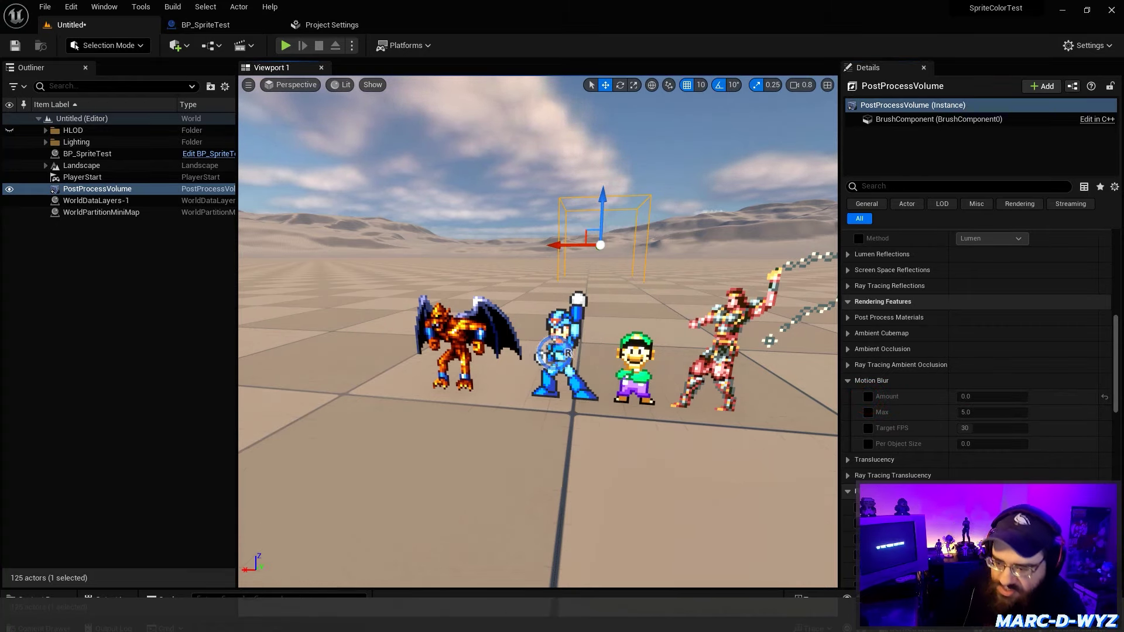
right_click_drag(583, 346, 571, 354)
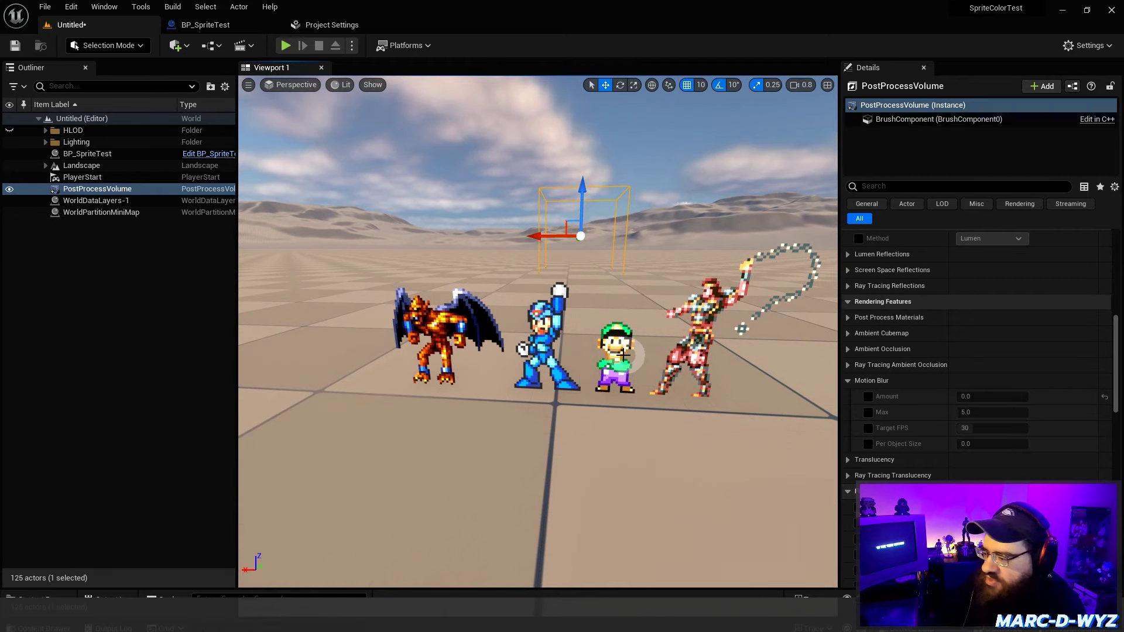
View the details of the sprite actor and the Landscape, and reselect the Post Process Volume at its Rendering Features.
left_click(547, 336)
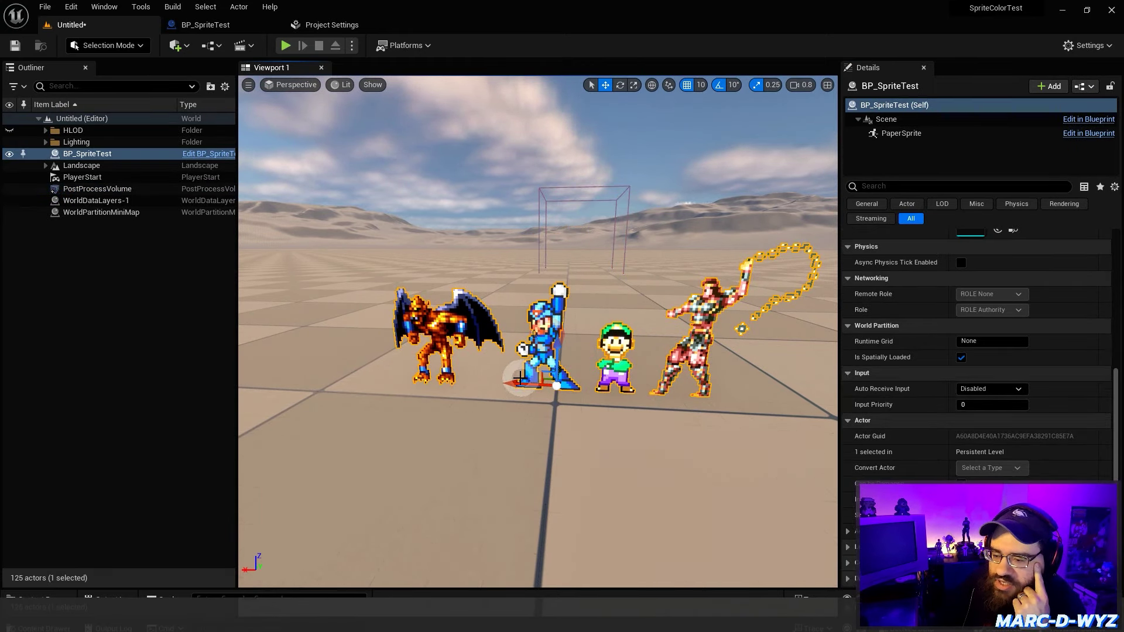
mouse_move(507, 383)
left_mouse_down()
mouse_move(491, 380)
mouse_move(561, 385)
mouse_move(507, 373)
mouse_move(524, 372)
left_mouse_up()
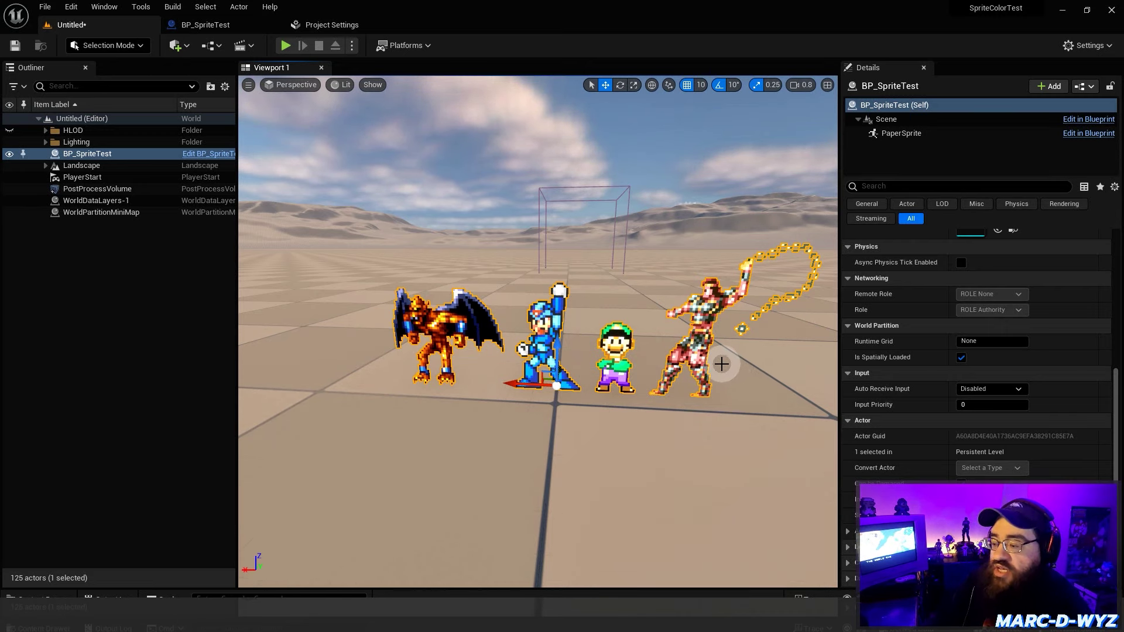
left_click(79, 166)
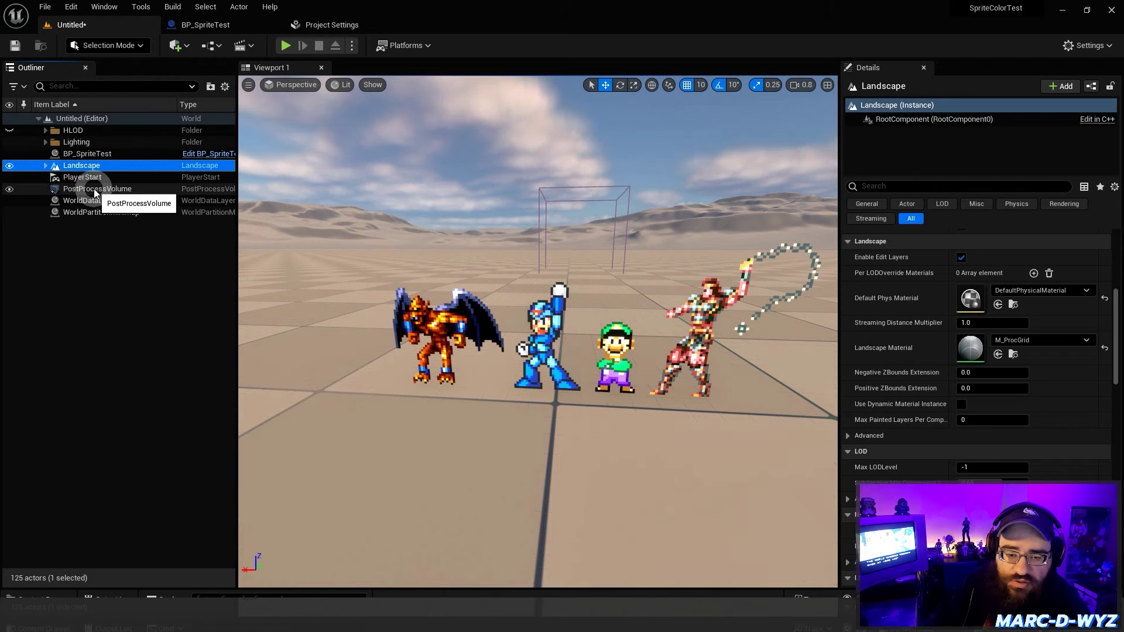
left_click(94, 191)
scroll(930, 392, "down", 5)
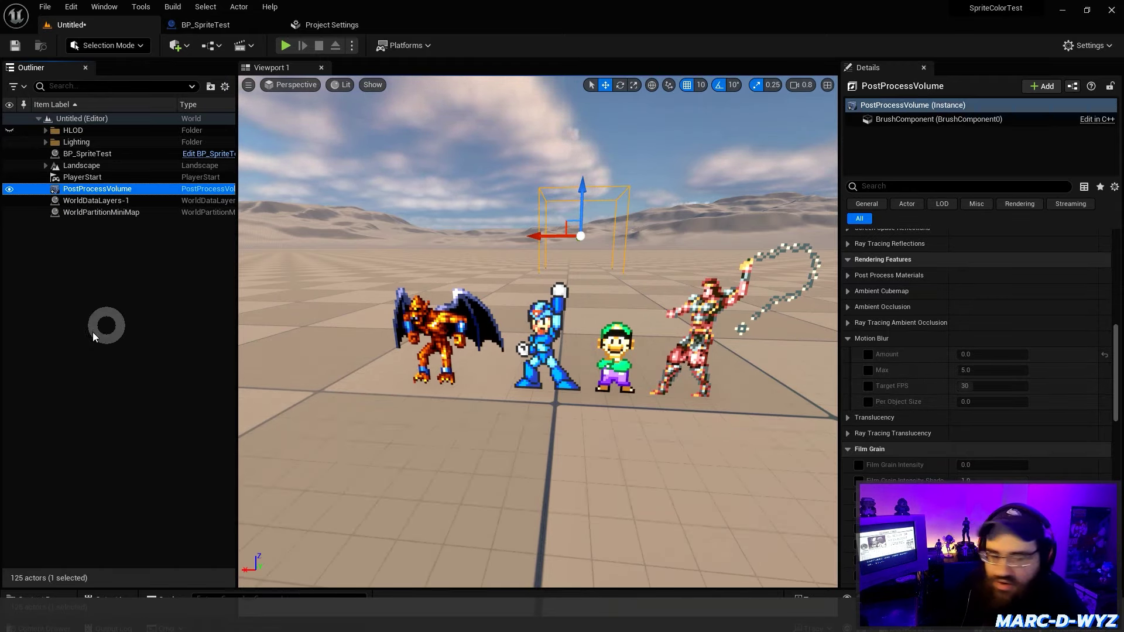
Turn off Bloom and Motion Blur in the project's Rendering Default Settings and return to the level.
left_click(332, 25)
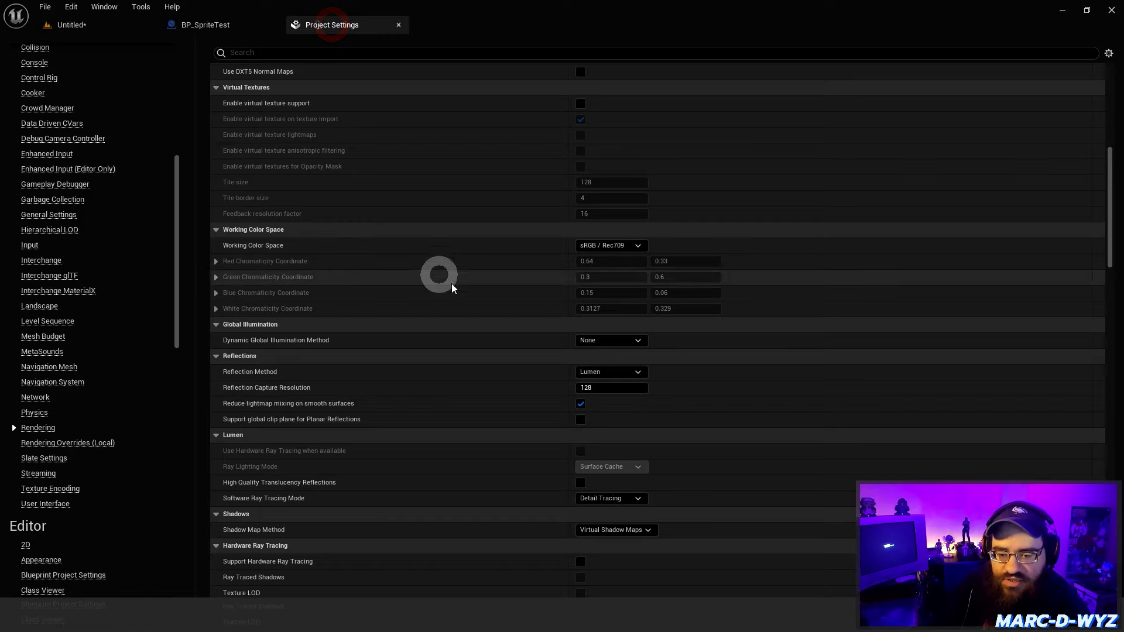
scroll(450, 341, "down", 3)
scroll(449, 342, "down", 3)
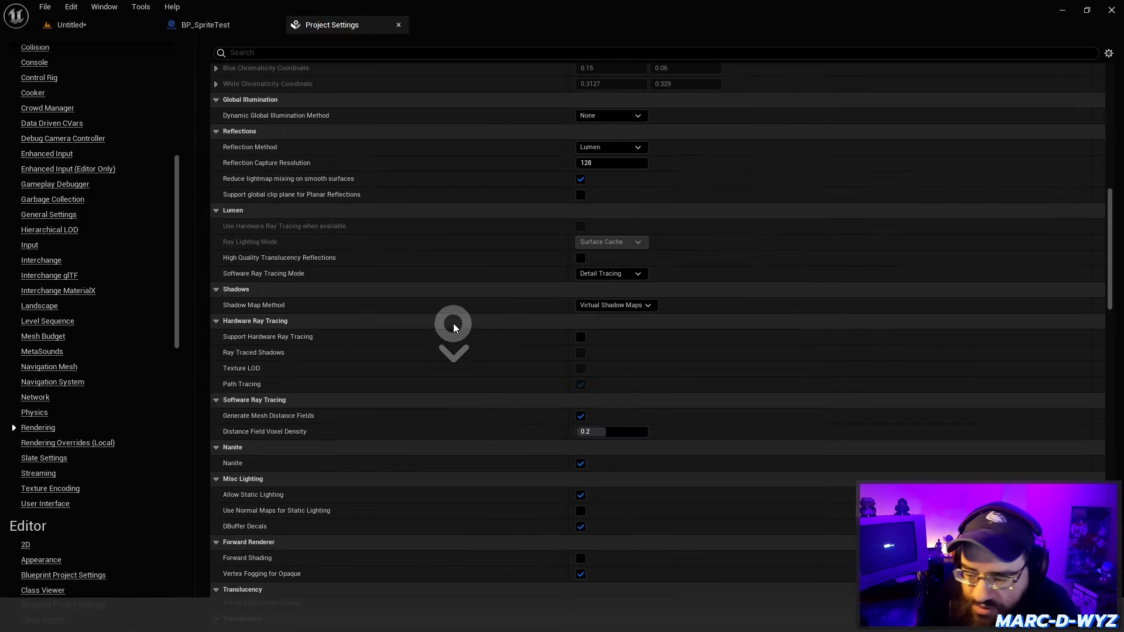
left_click(445, 319)
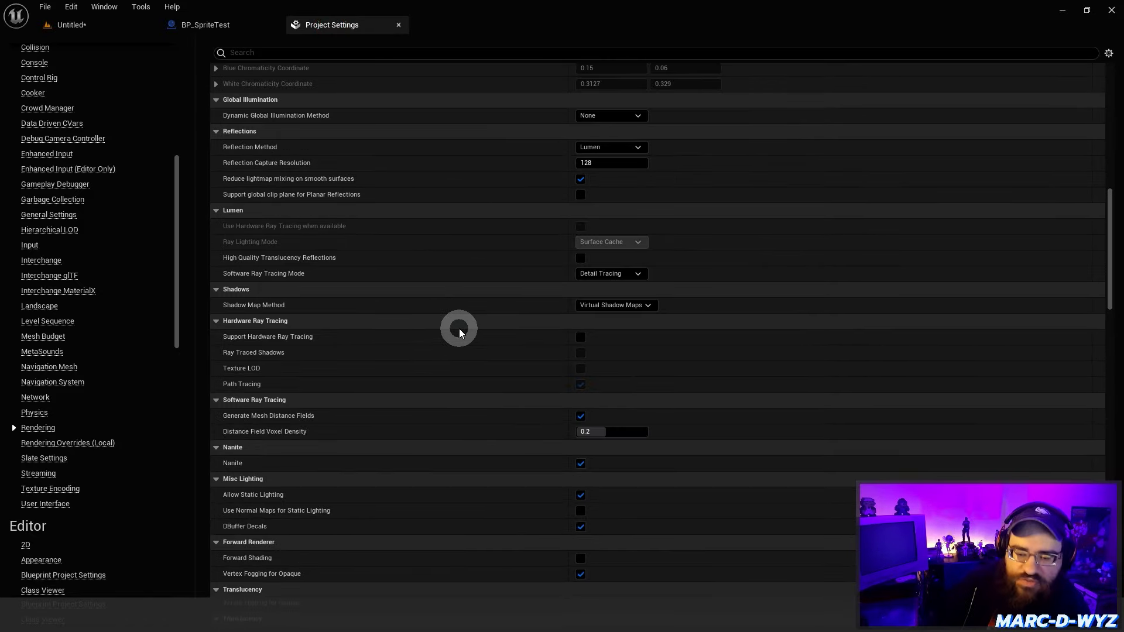
scroll(458, 328, "down", 2)
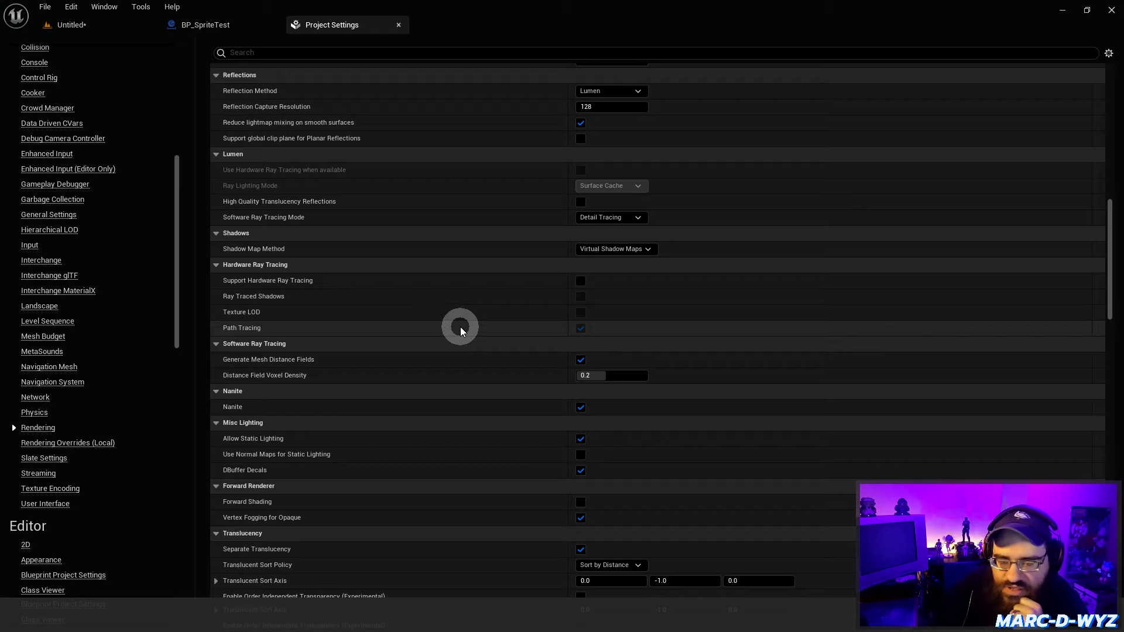
scroll(460, 326, "down", 3)
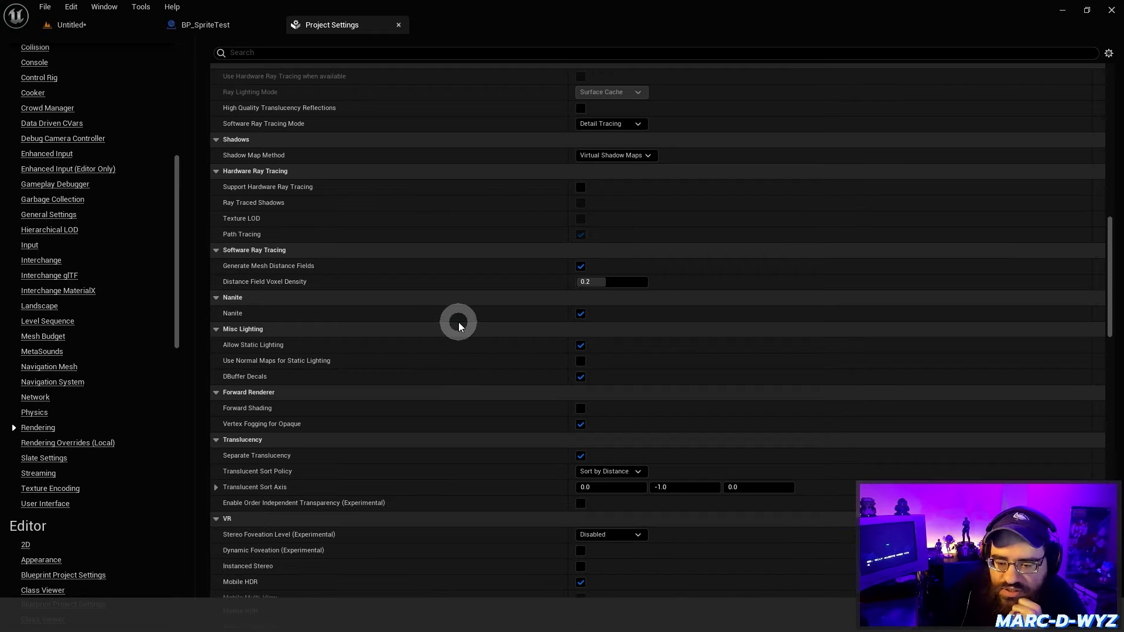
scroll(458, 322, "down", 5)
scroll(457, 323, "down", 5)
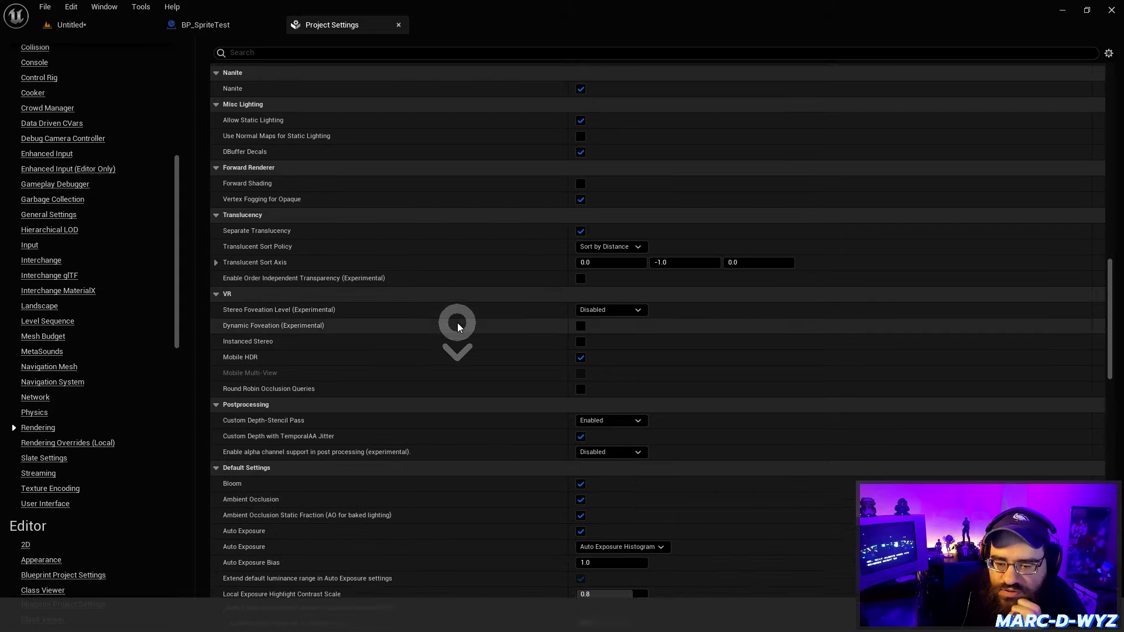
scroll(260, 274, "down", 1)
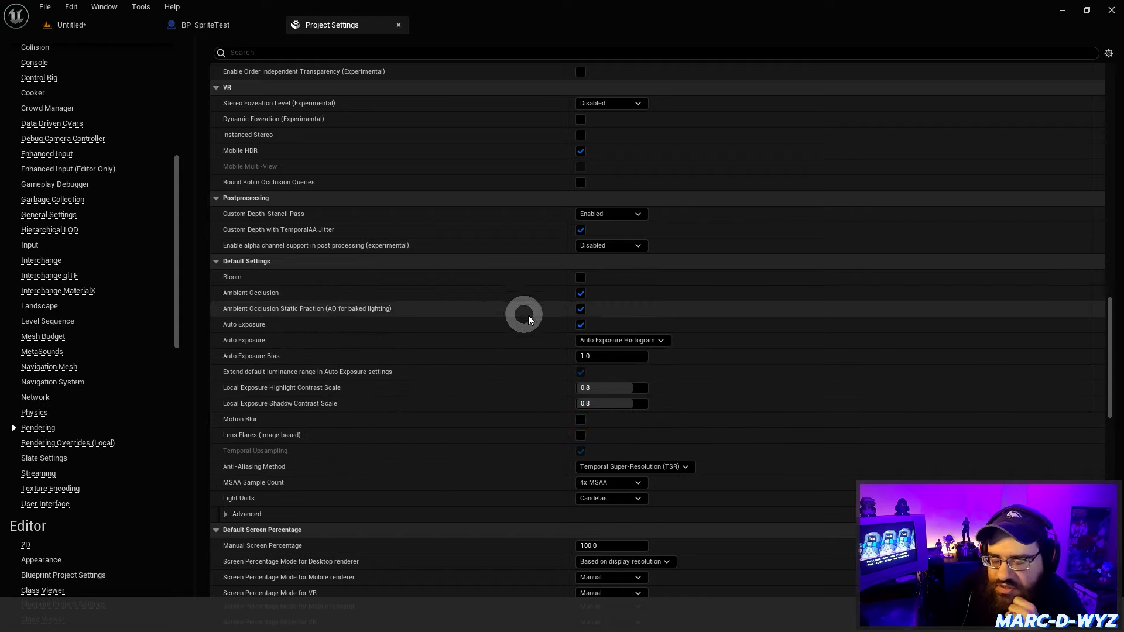
left_click(125, 25)
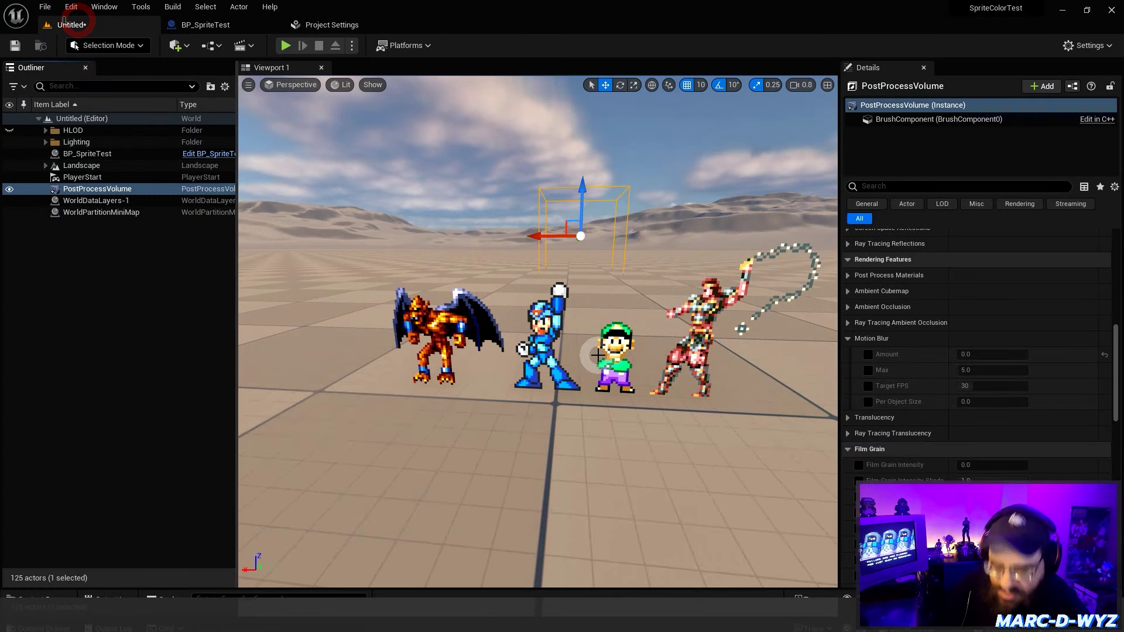
Open the level's save dialog, dismiss it without saving, and inspect the sprites up close.
key("ctrl+s")
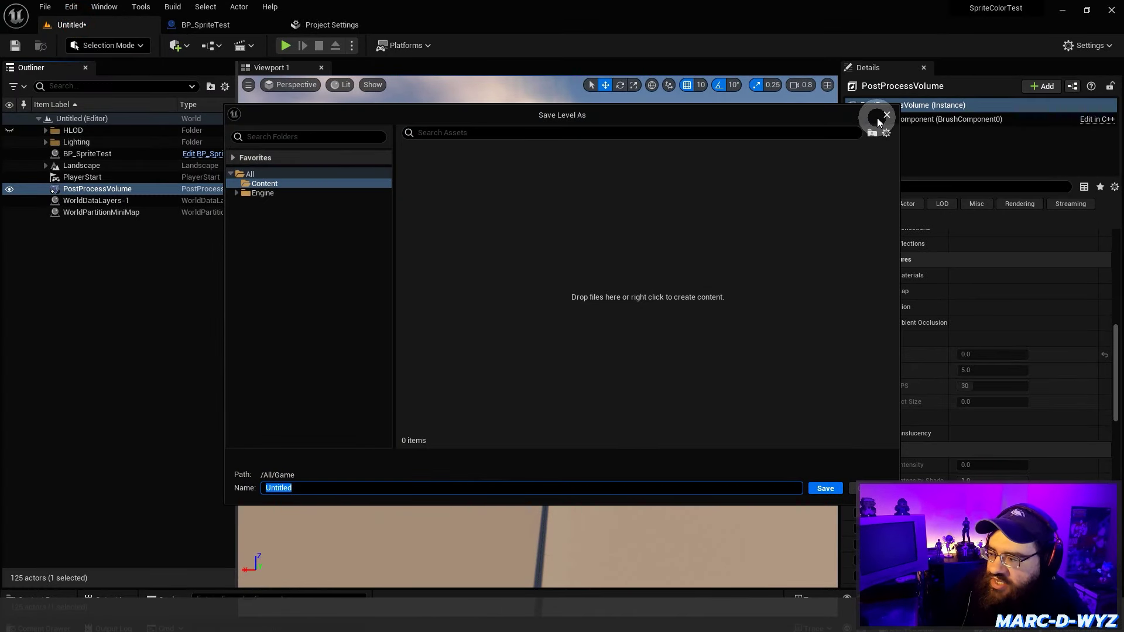
left_click(879, 119)
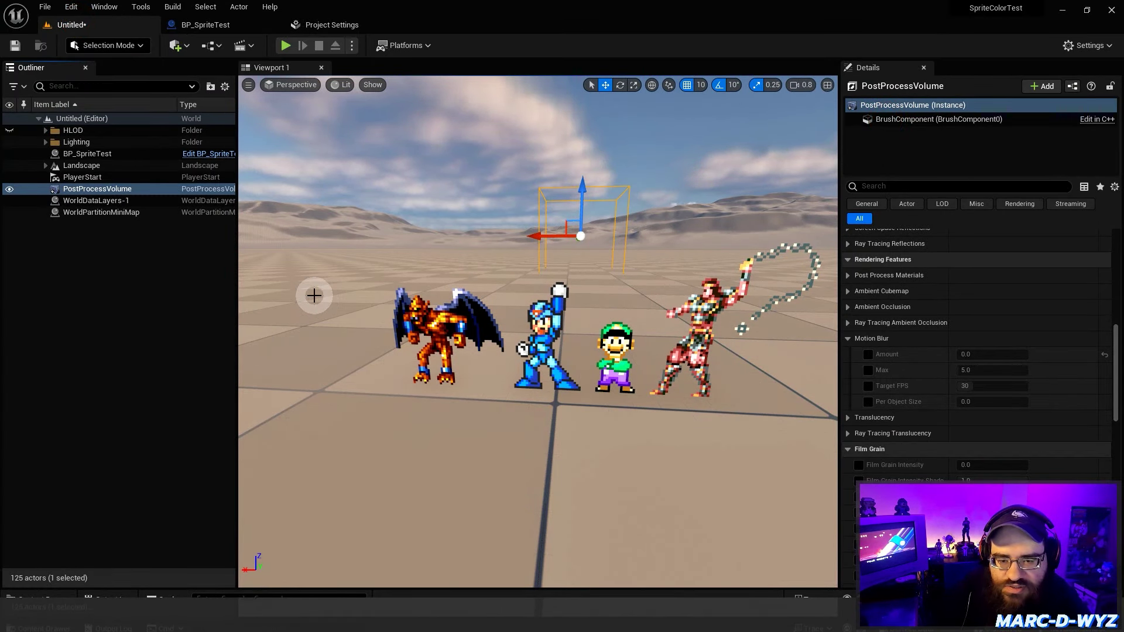
scroll(506, 325, "up", 4)
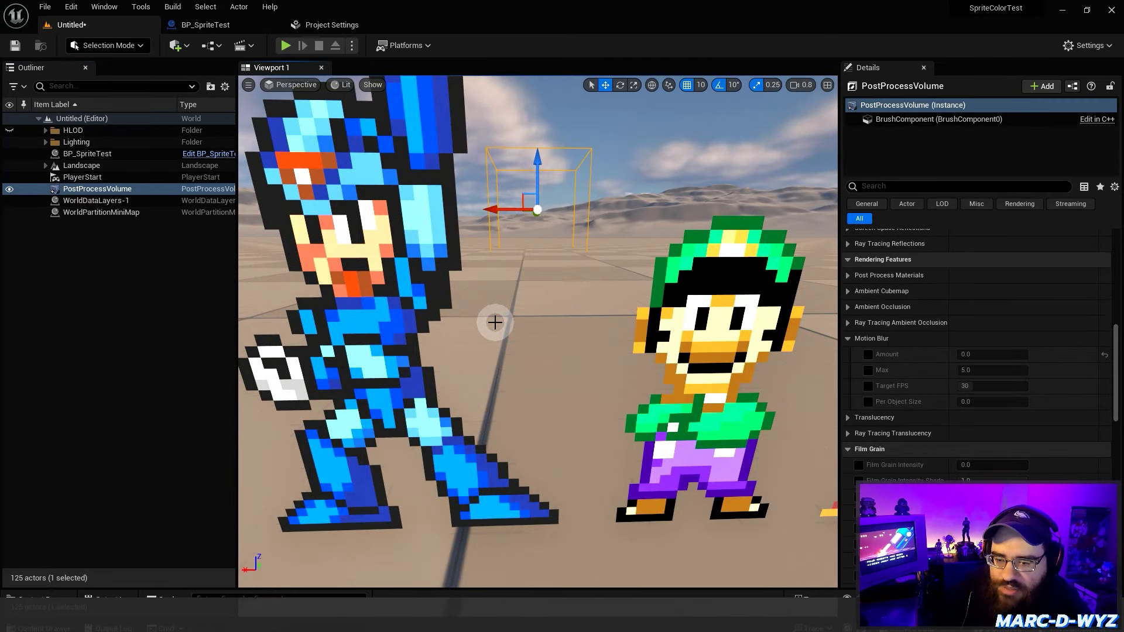
scroll(494, 323, "down", 5)
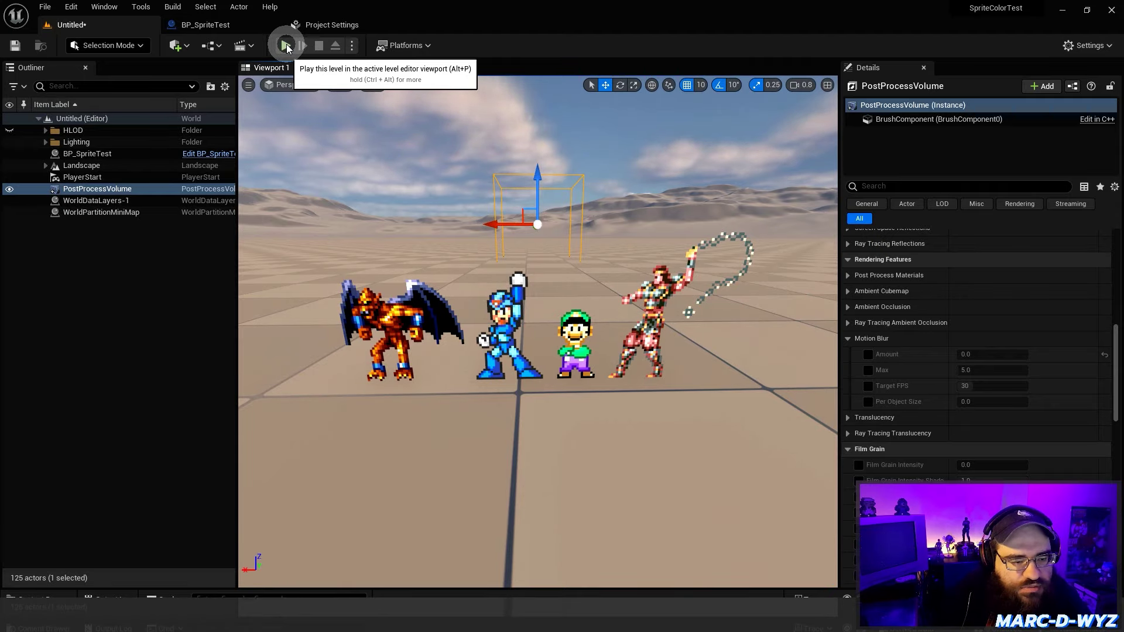
Play the level, move until all four sprites are framed, and capture a screenshot of them.
left_click(286, 47)
right_click_drag(567, 396, 803, 404)
key("w")
key("d")
key("s")
key("d")
key("w")
key("a")
key("s")
key("d")
key("super+shift+s")
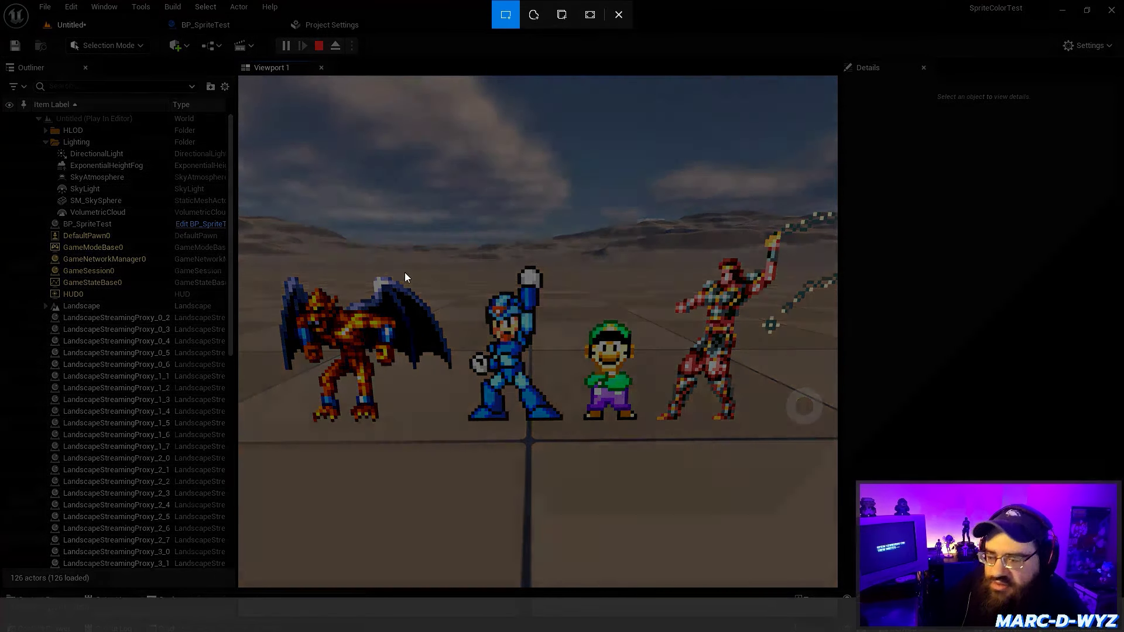
left_click_drag(248, 176, 807, 455)
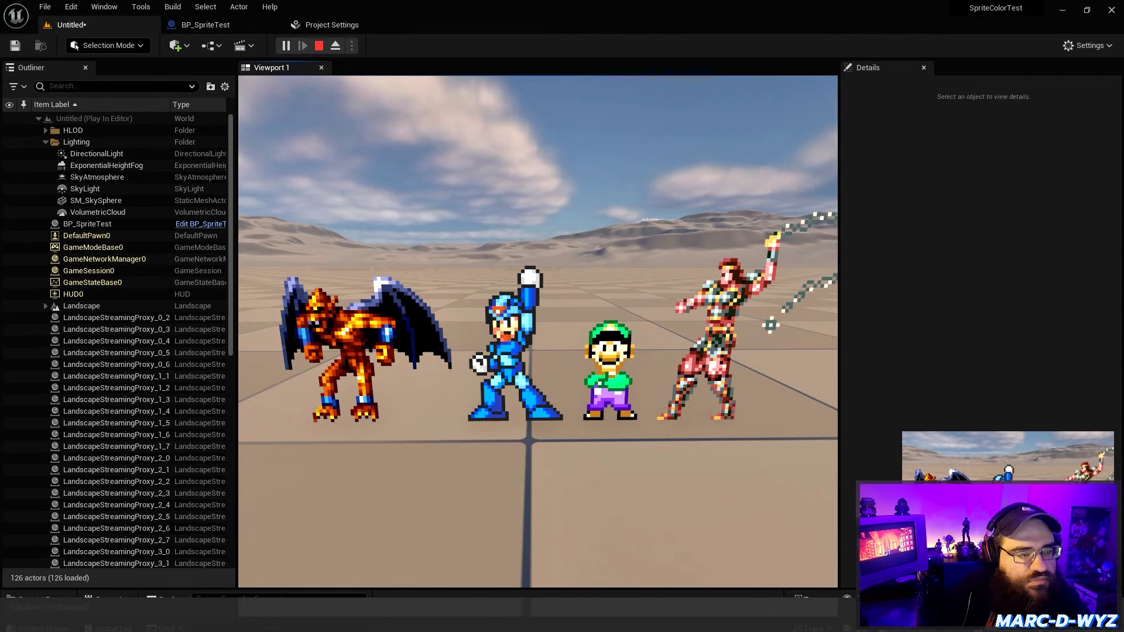
Switch to Aseprite, create a new 971 × 472 px RGBA sprite and paste the screenshot into it.
key("alt+Tab")
left_click(673, 303)
key("ctrl+n")
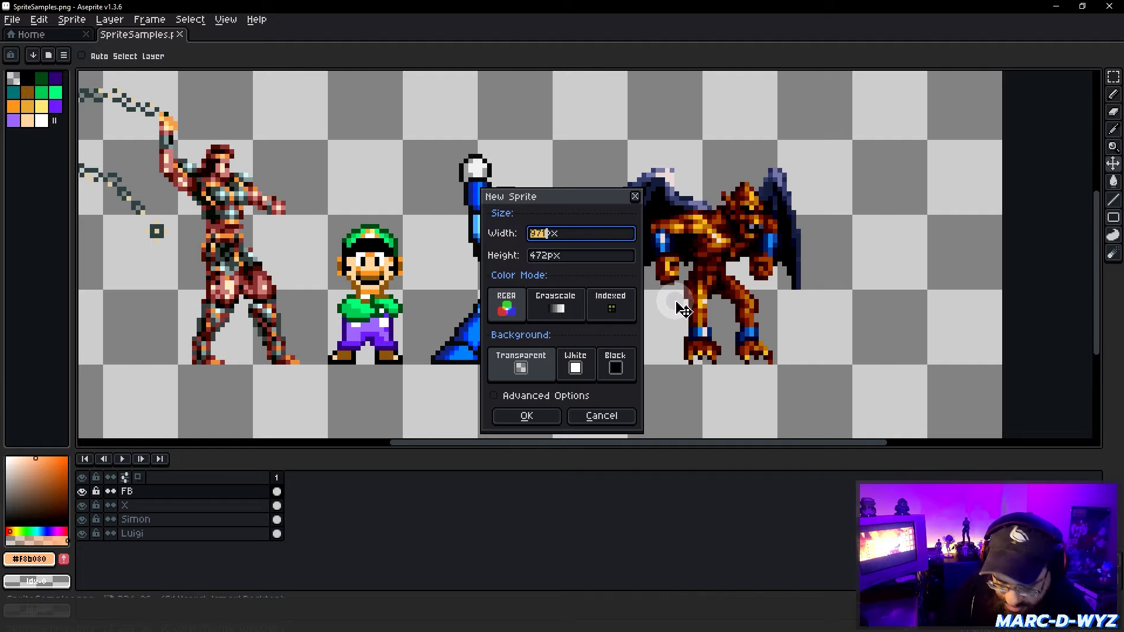
key("Return")
key("ctrl+v")
scroll(612, 263, "up", 2)
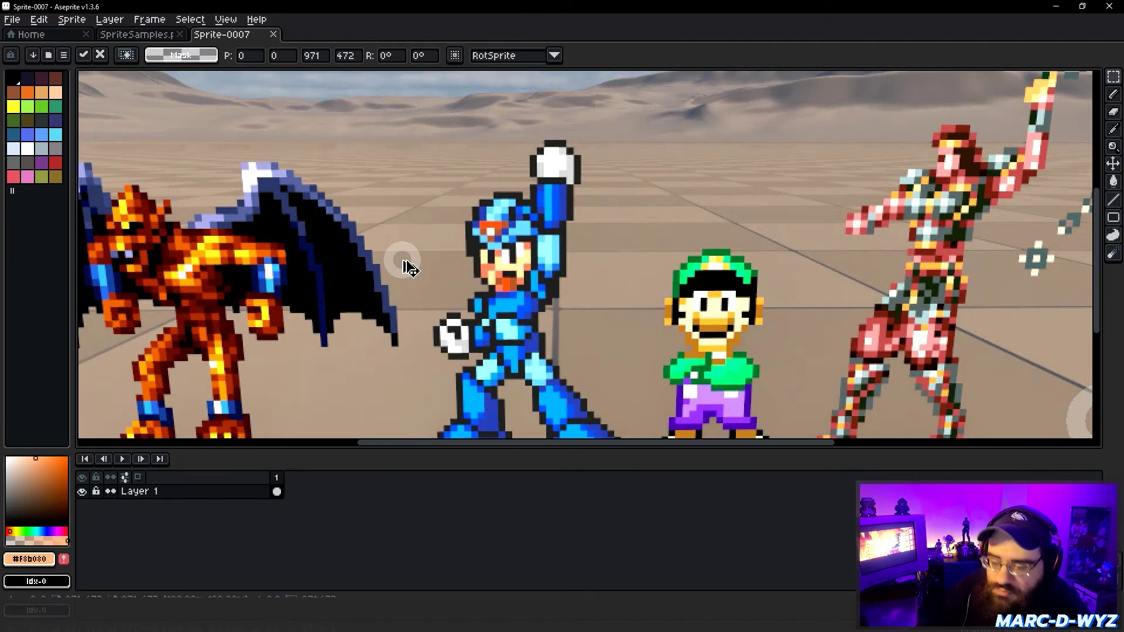
key("Return")
Copy a rectangular area of the blue robot's face from the pasted screenshot.
scroll(562, 263, "up", 5)
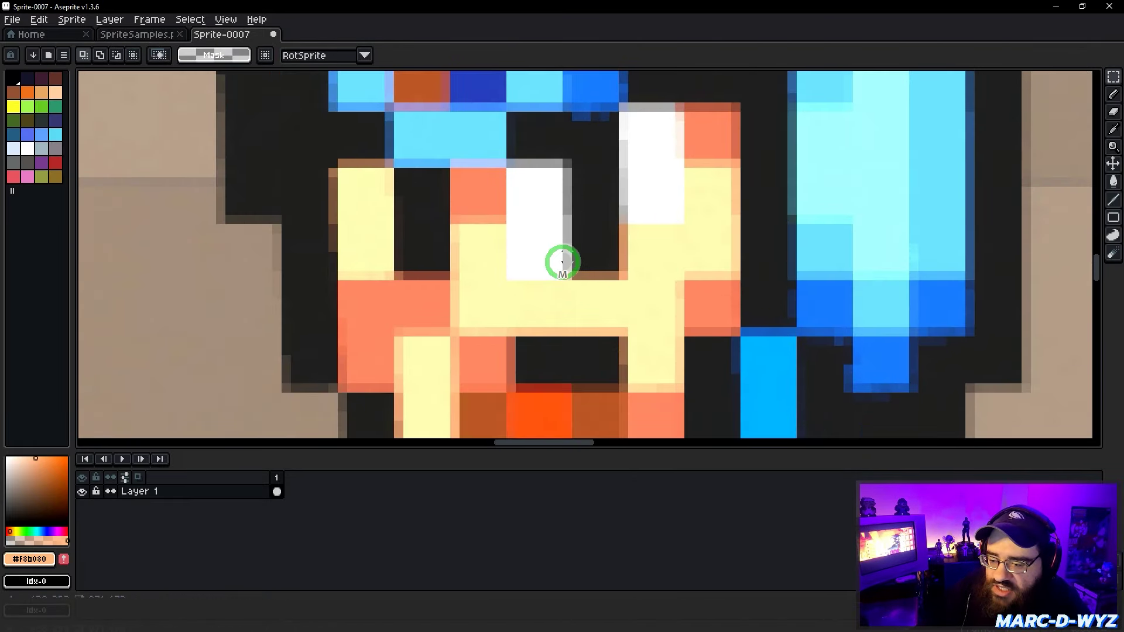
scroll(562, 262, "down", 1)
left_click_drag(328, 149, 536, 337)
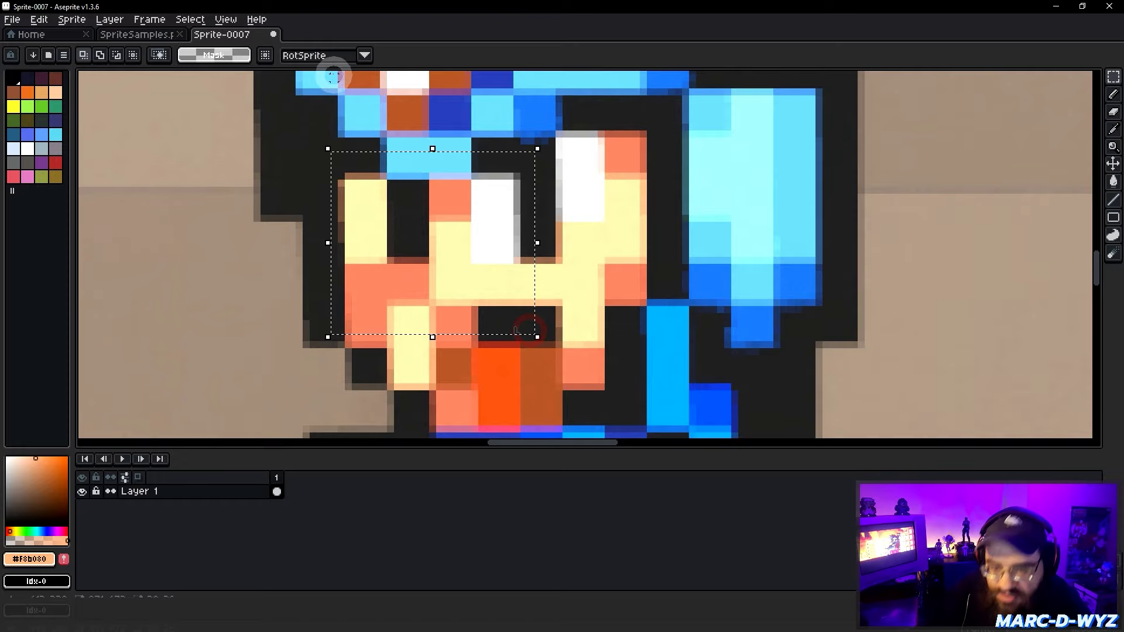
Paste the face sample beside the original blue robot in SpriteSamples.png to compare colors, and discard the paste.
left_click(136, 34)
scroll(557, 250, "up", 2)
middle_click_drag(557, 250, 590, 242)
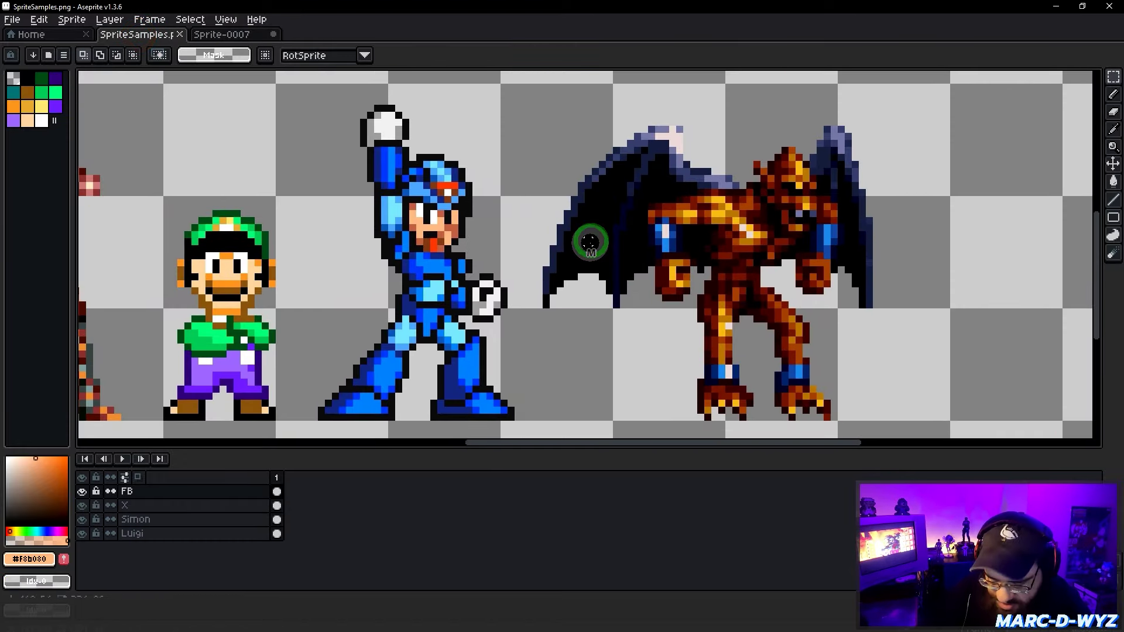
key("ctrl+v")
scroll(579, 235, "up", 1)
left_click_drag(582, 231, 609, 247)
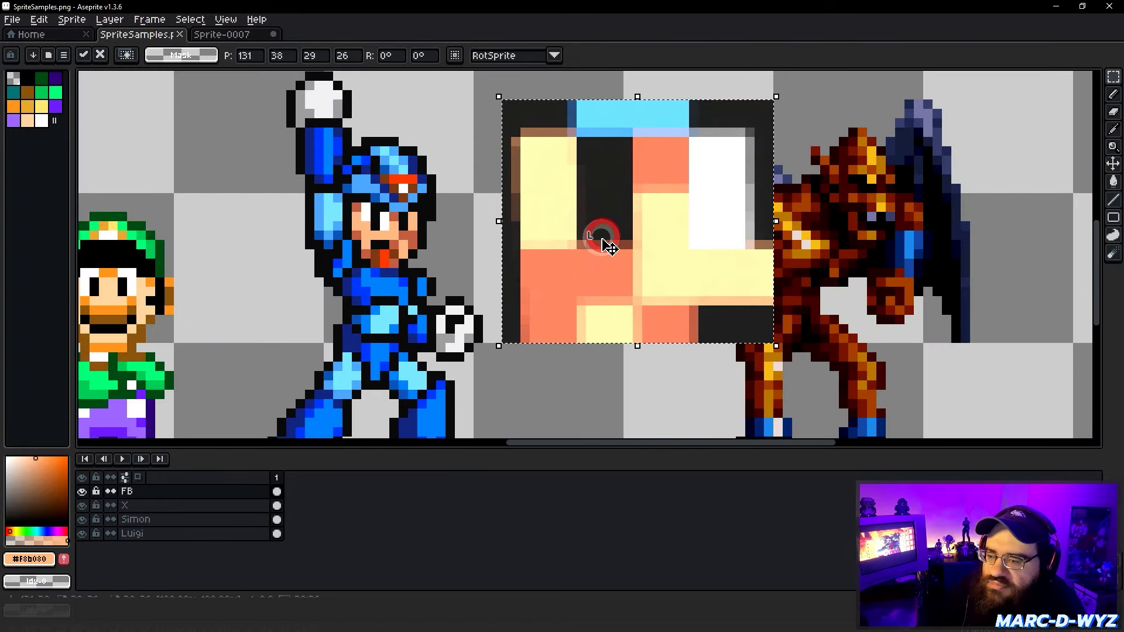
key("Escape")
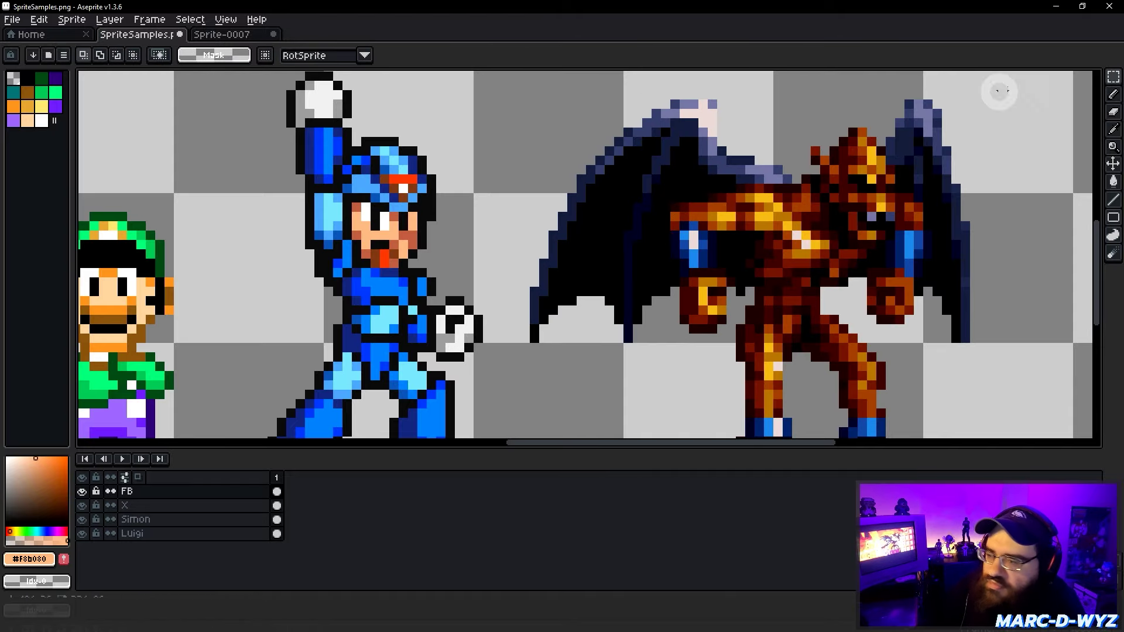
Switch back to Unreal Engine, collapse the Lighting folder and stop the play session.
left_click(1053, 9)
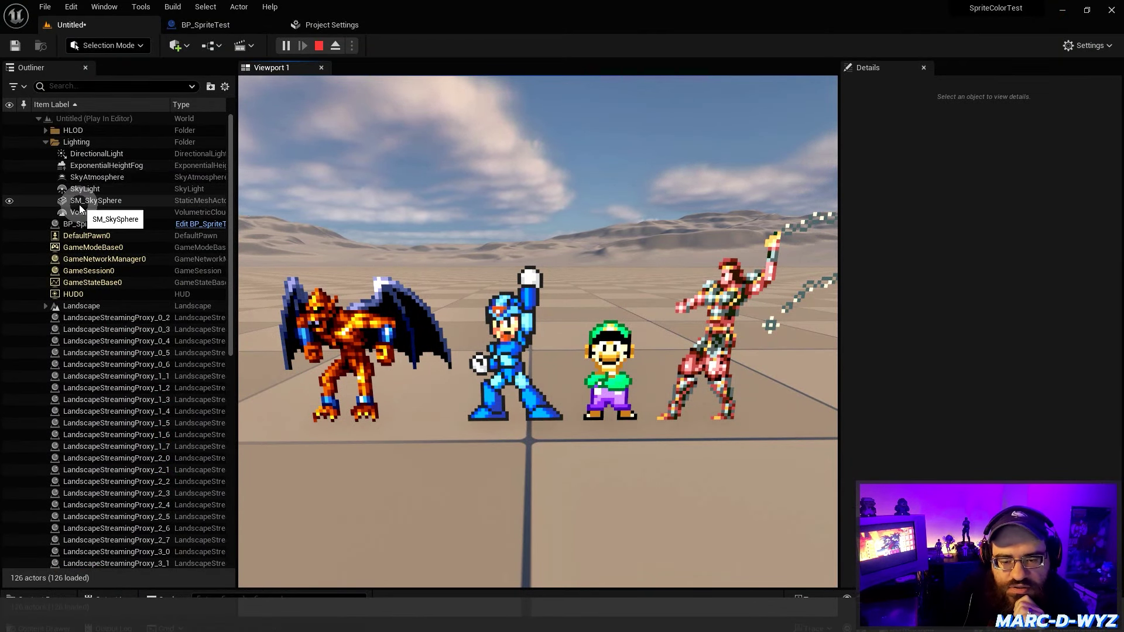
left_click(46, 142)
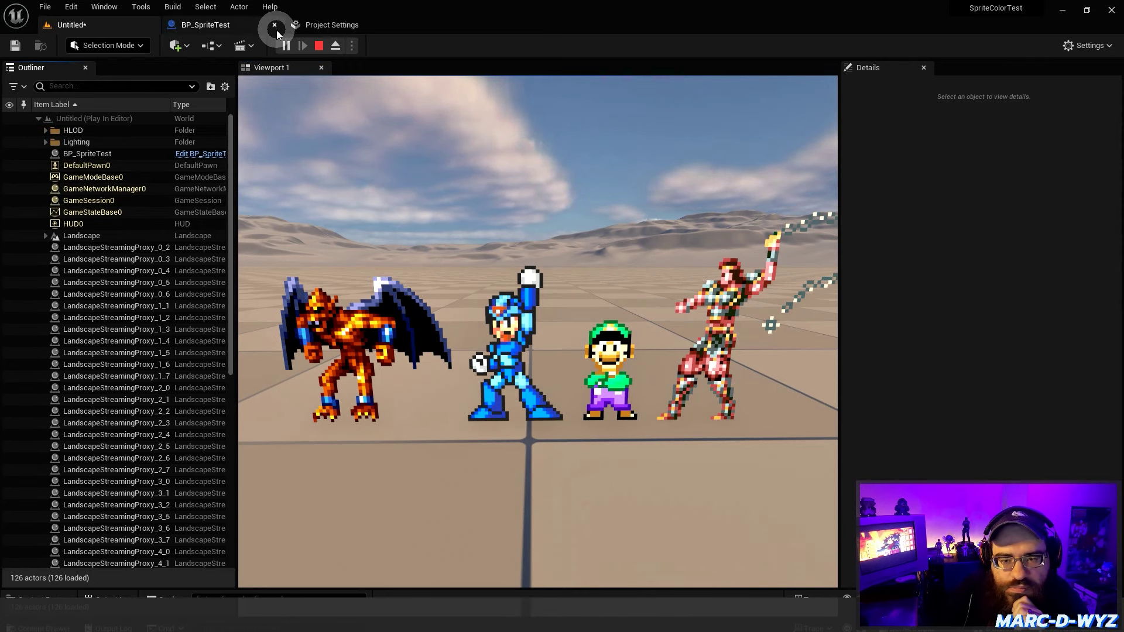
left_click(318, 45)
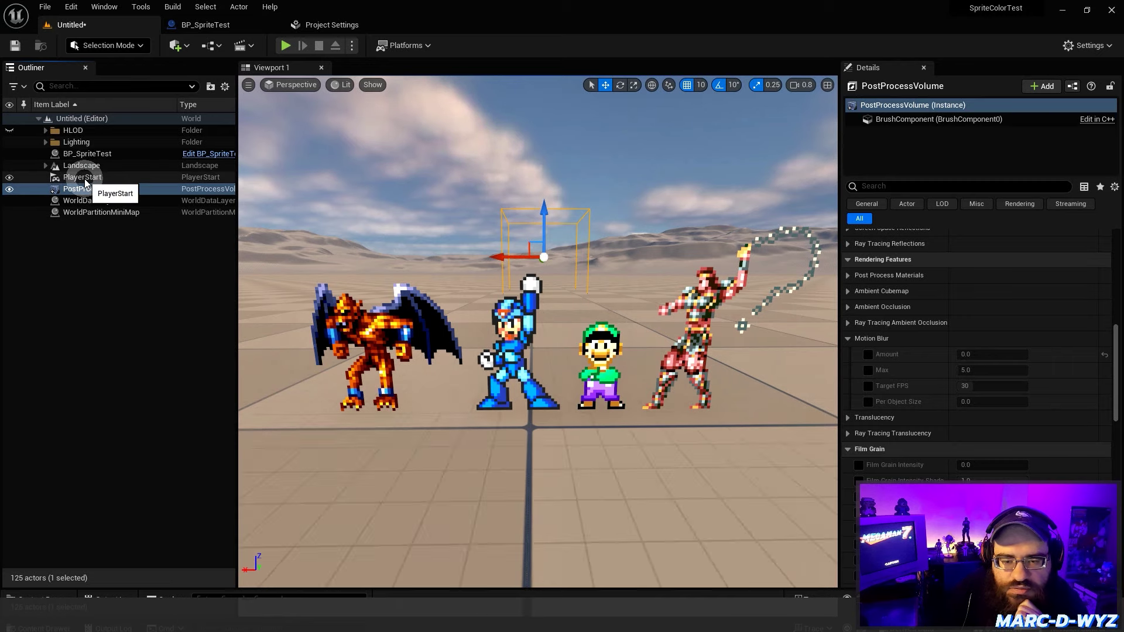
Collapse the volume's Motion Blur, Film Grain, Path Tracing, Post Process Volume Settings and Brush Settings groups.
scroll(966, 293, "down", 3)
scroll(918, 292, "up", 2)
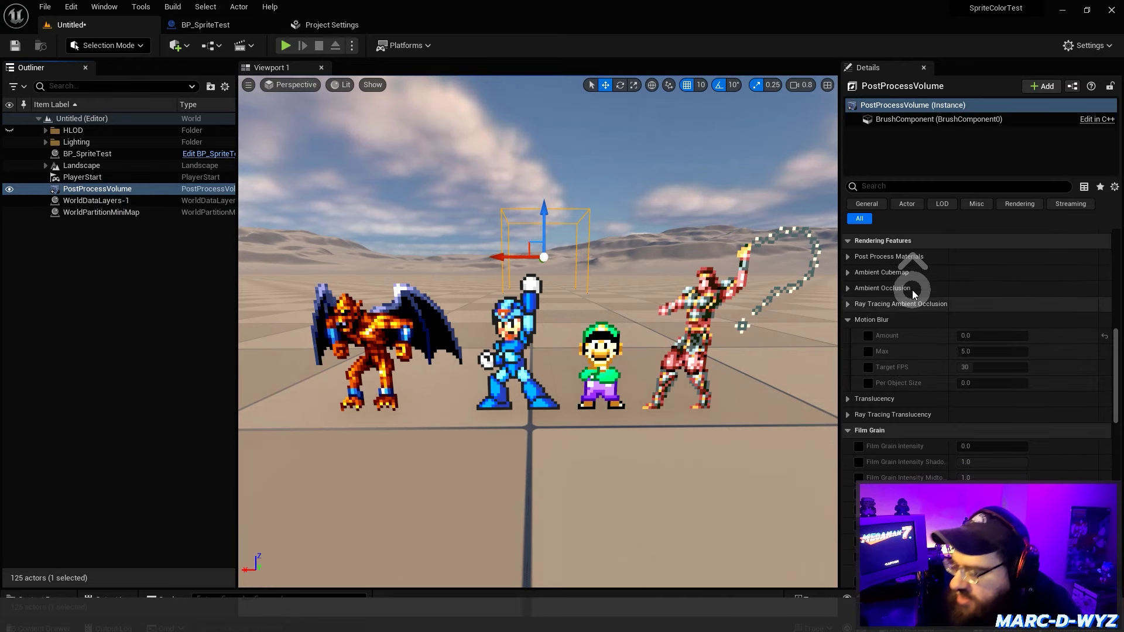
left_click(849, 319)
left_click(847, 367)
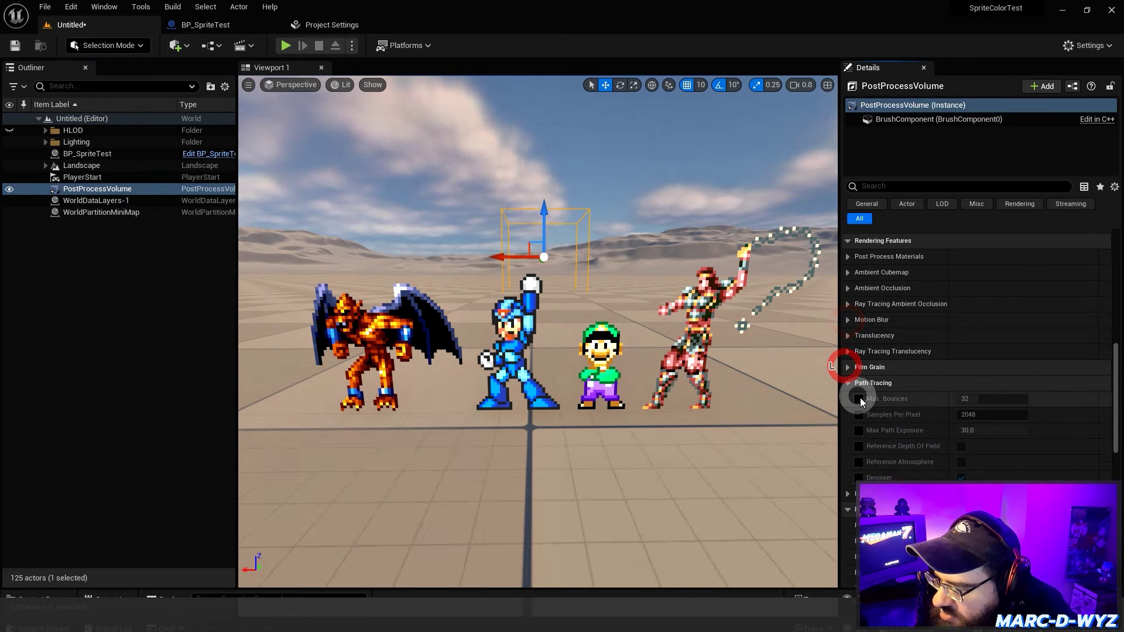
left_click(849, 384)
left_click(847, 399)
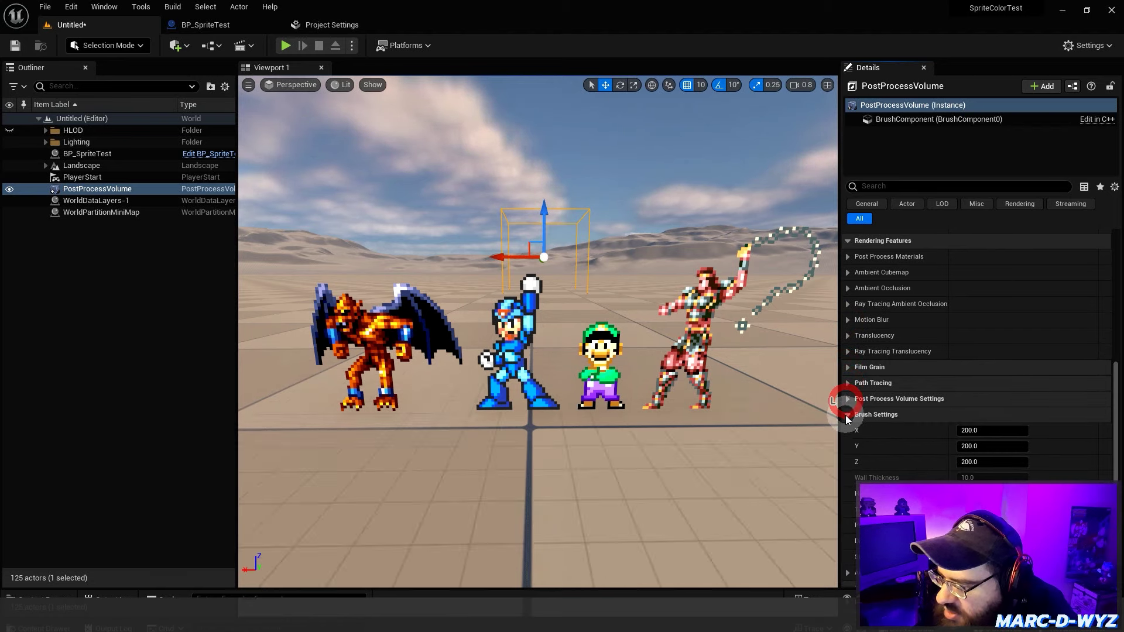
left_click(847, 415)
scroll(899, 392, "up", 5)
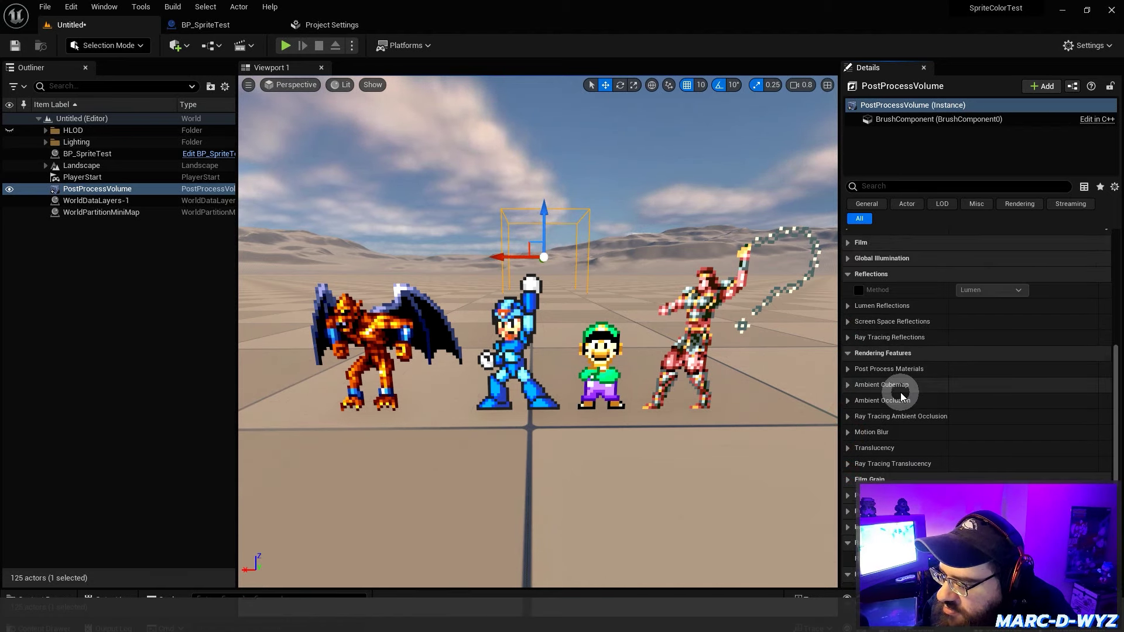
scroll(900, 392, "up", 5)
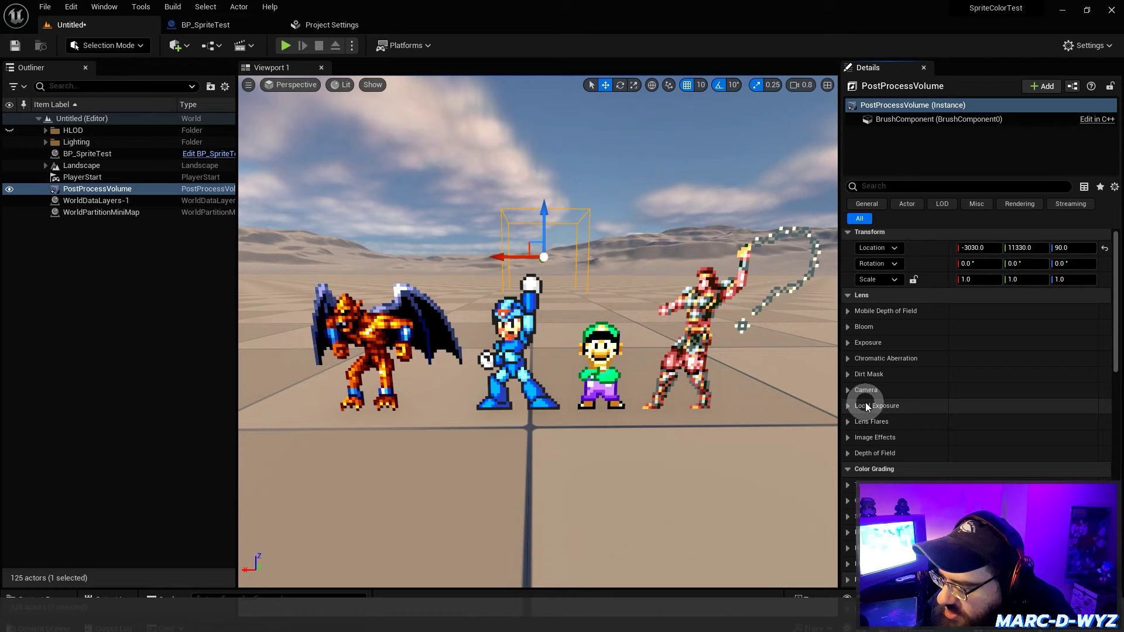
Expand the Bloom settings and inspect the available Method options, leaving the Method override disabled.
scroll(867, 400, "down", 3)
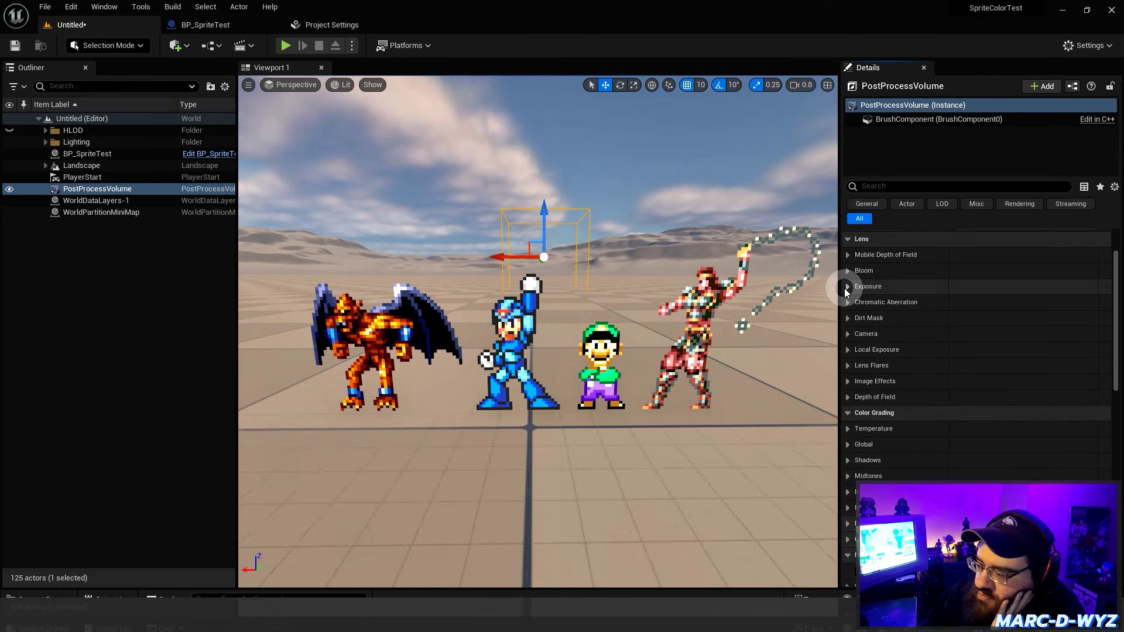
scroll(845, 291, "up", 2)
left_click(848, 309)
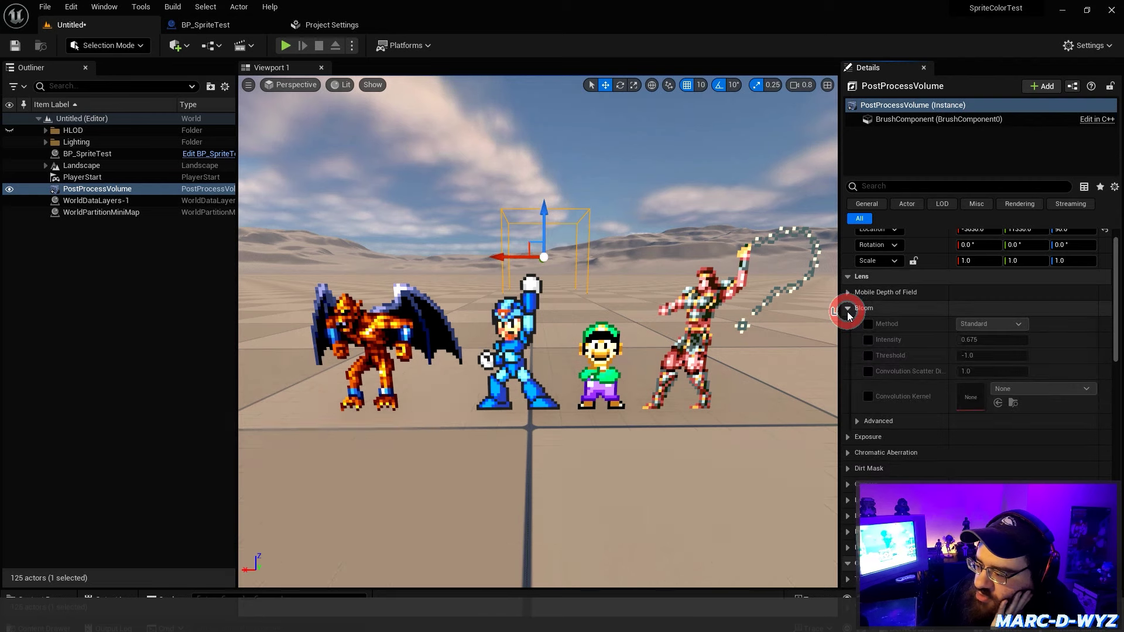
left_click(869, 324)
left_click(993, 324)
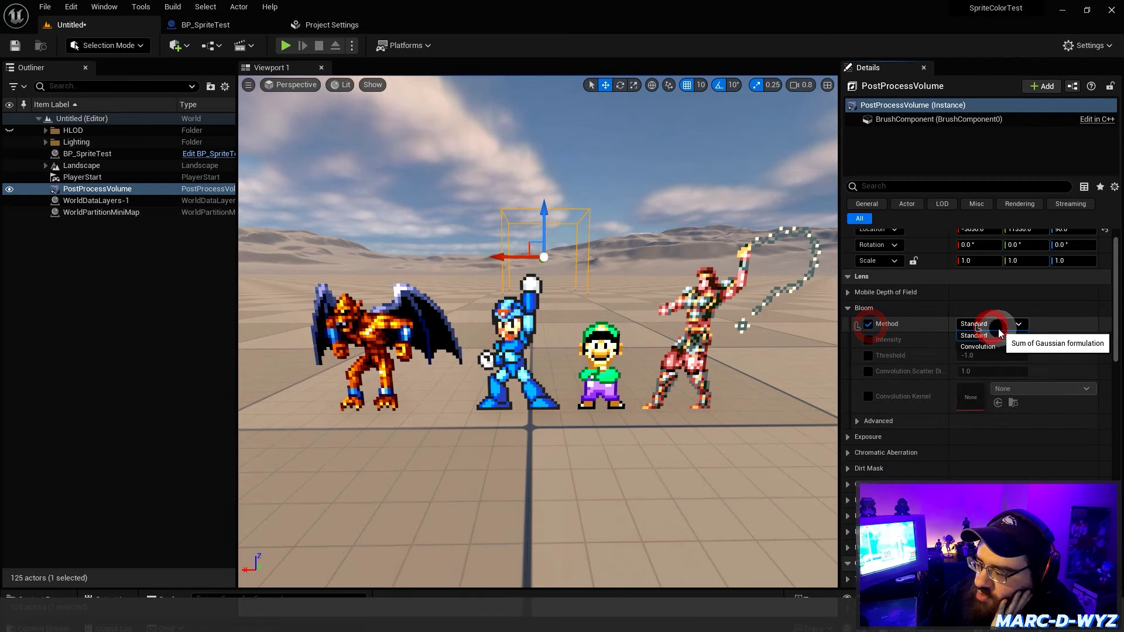
left_click(867, 326)
left_click(871, 326)
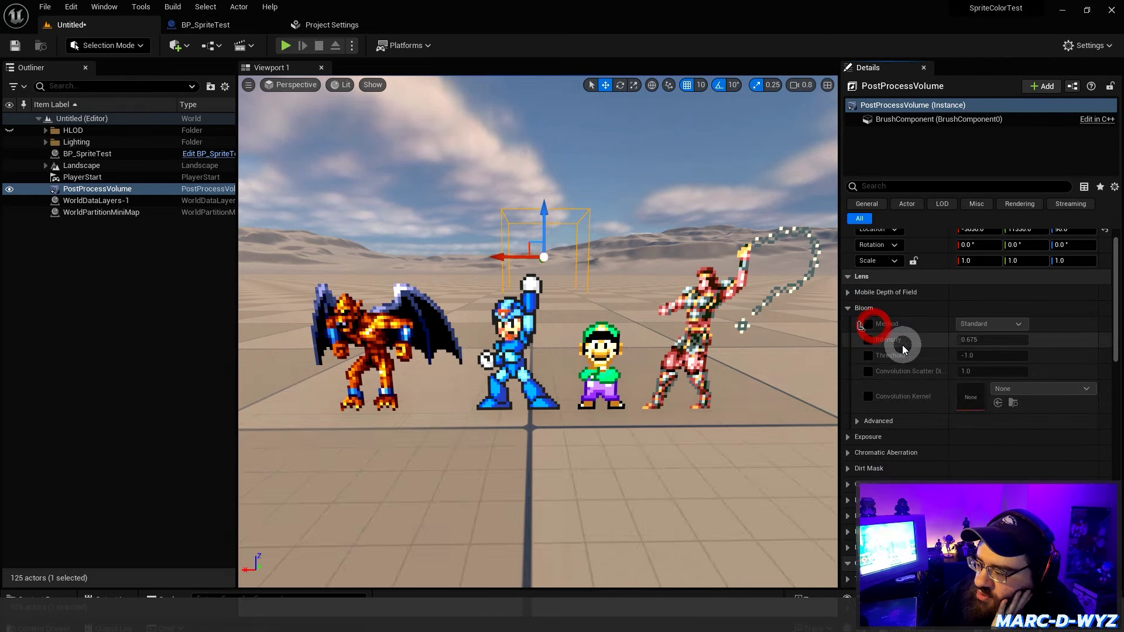
Enable the Bloom Intensity override and set it to 0.
left_click(869, 341)
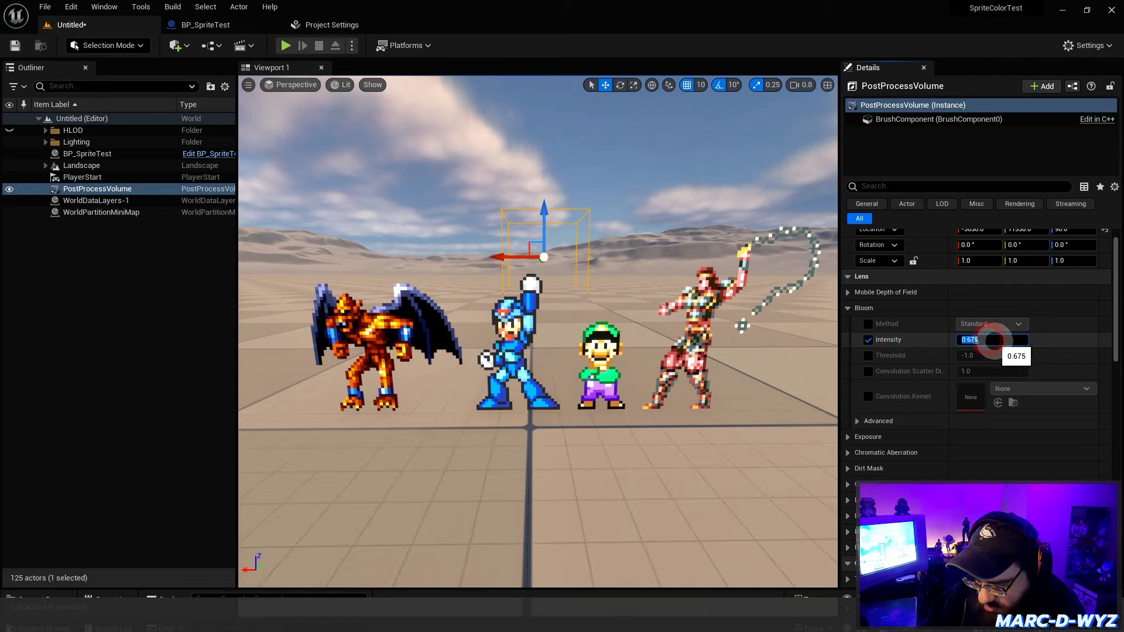
left_click(987, 340)
type("0")
Compare the sprites with the Bloom Intensity override off and on, leave it enabled, and collapse the Bloom settings.
left_click(867, 342)
left_click(869, 342)
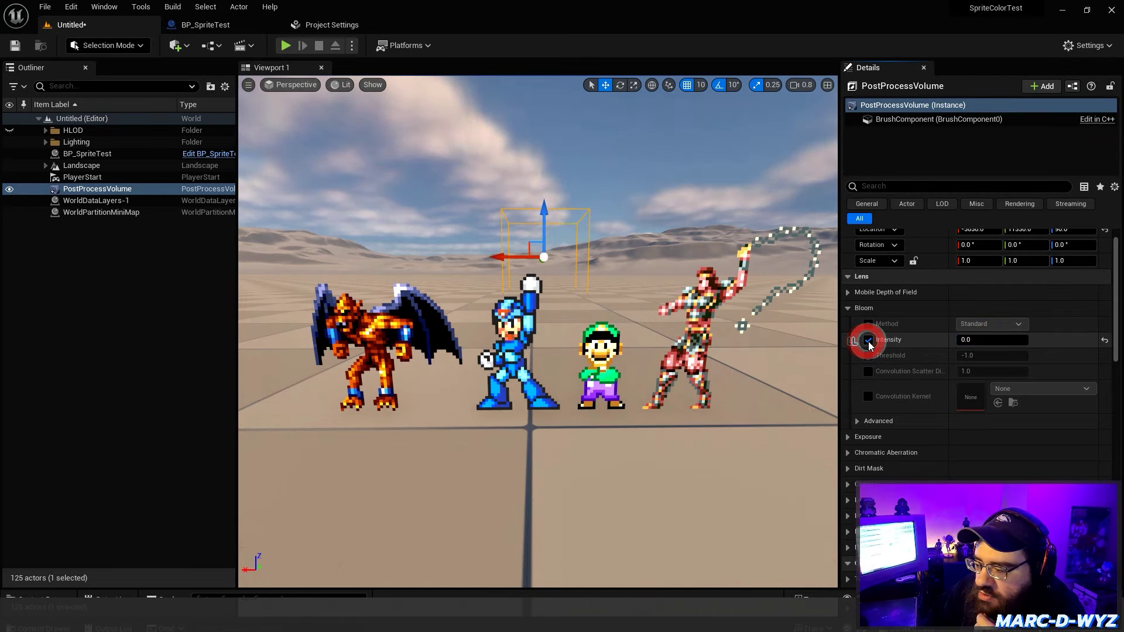
left_click(868, 342)
left_click(869, 342)
left_click(869, 342)
left_click(868, 341)
left_click(981, 340)
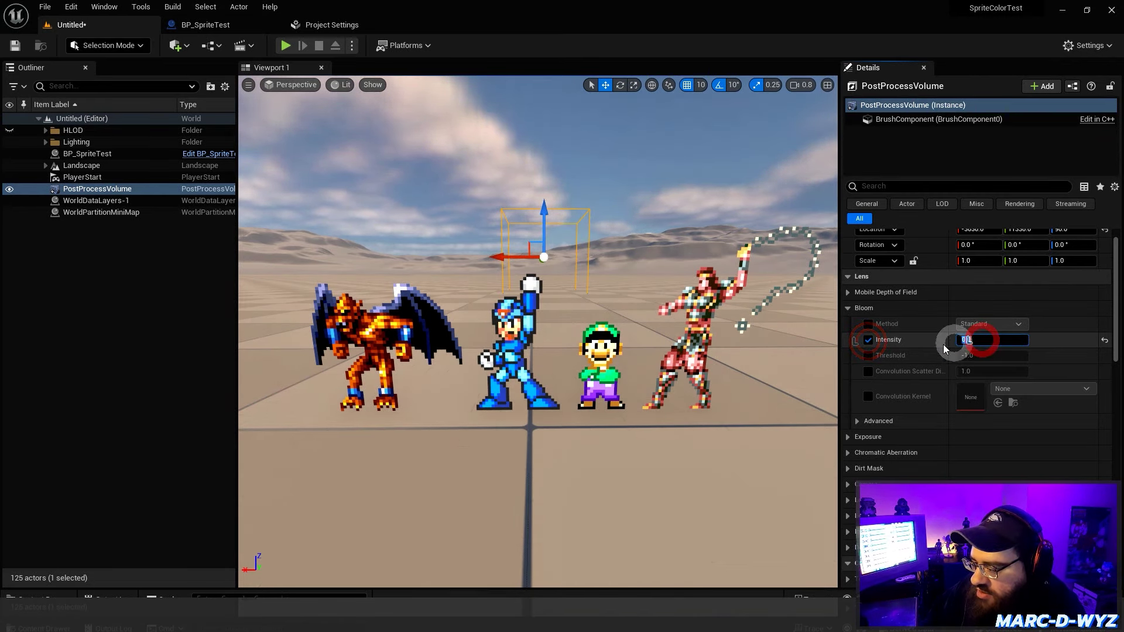
left_click(848, 308)
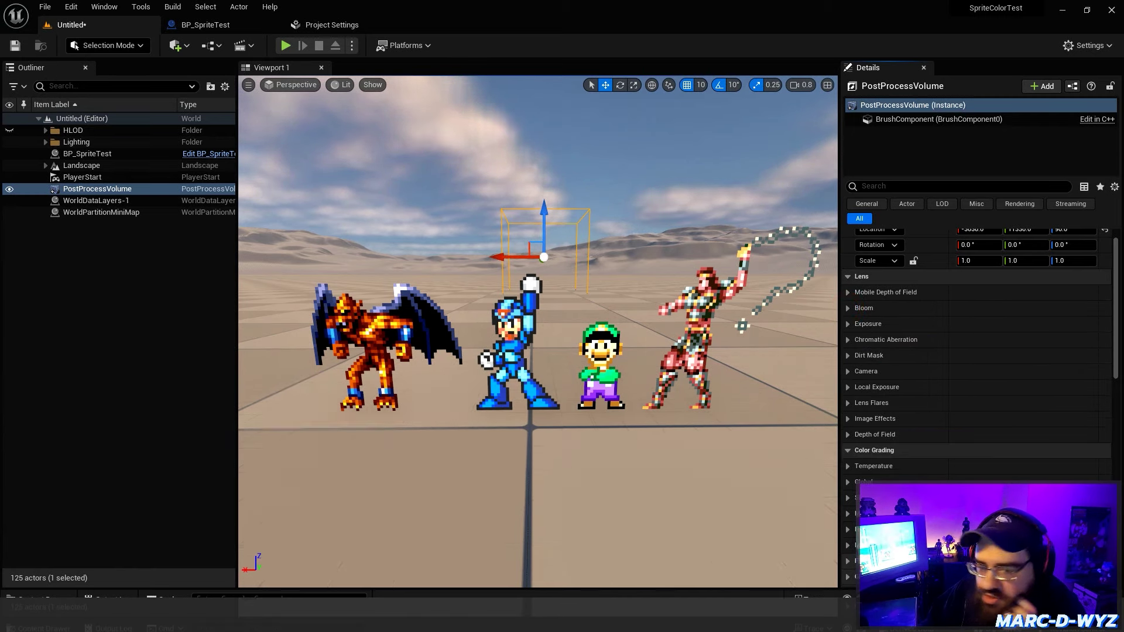
left_click(932, 332)
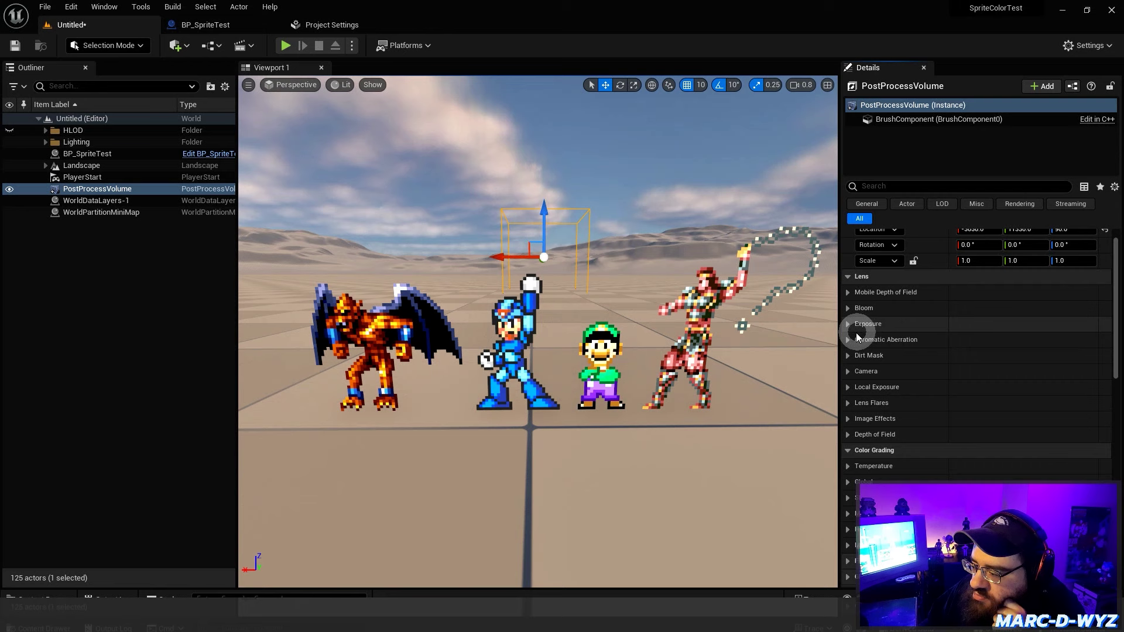
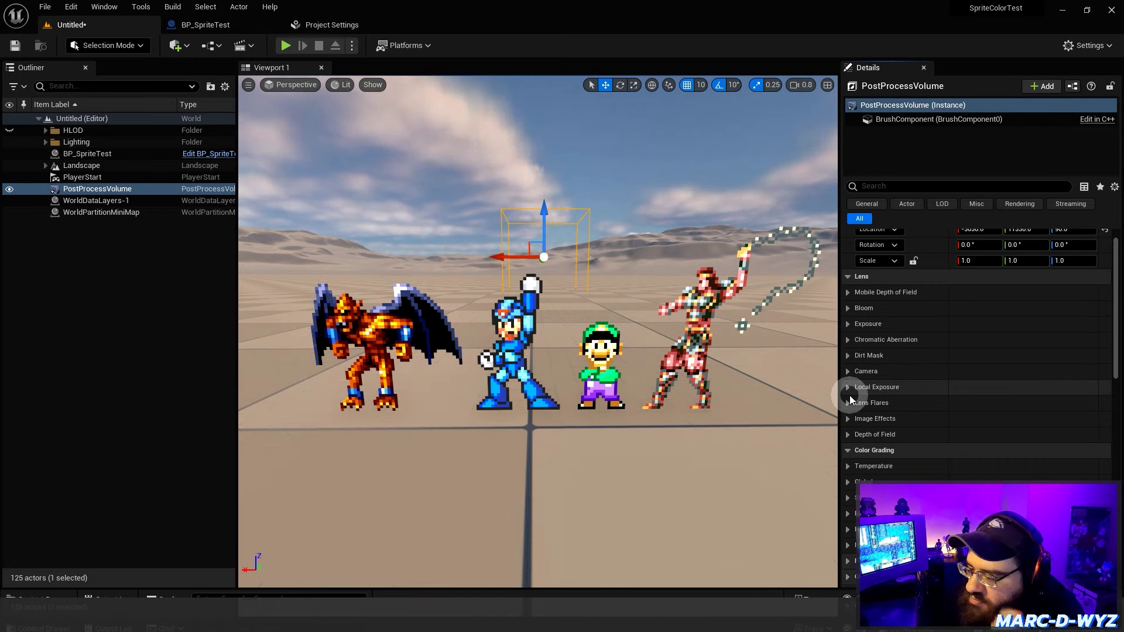
Expand the Color Grading Misc settings and compare the sprites with the Expand Gamut override off and on, leaving it disabled.
scroll(910, 351, "up", 2)
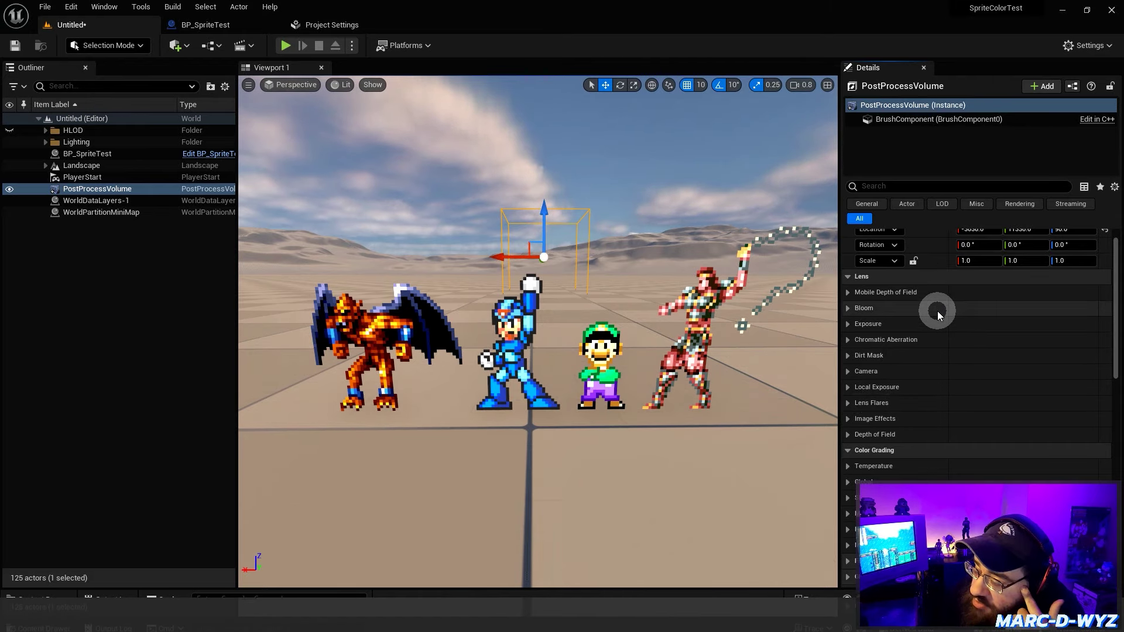
scroll(881, 338, "down", 8)
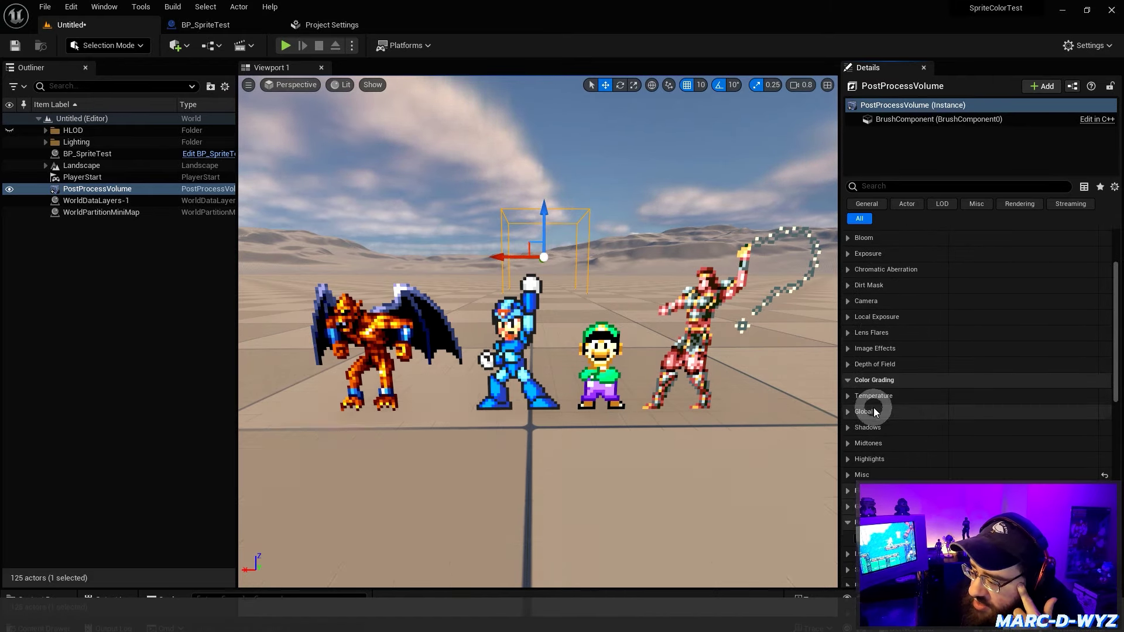
left_click(848, 381)
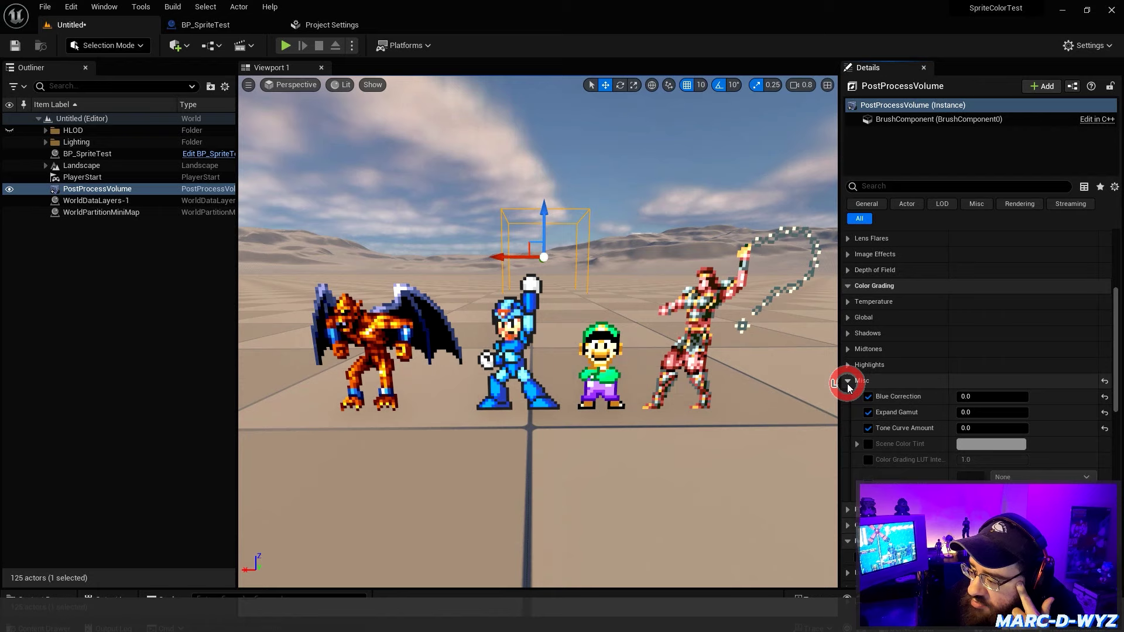
left_click(868, 413)
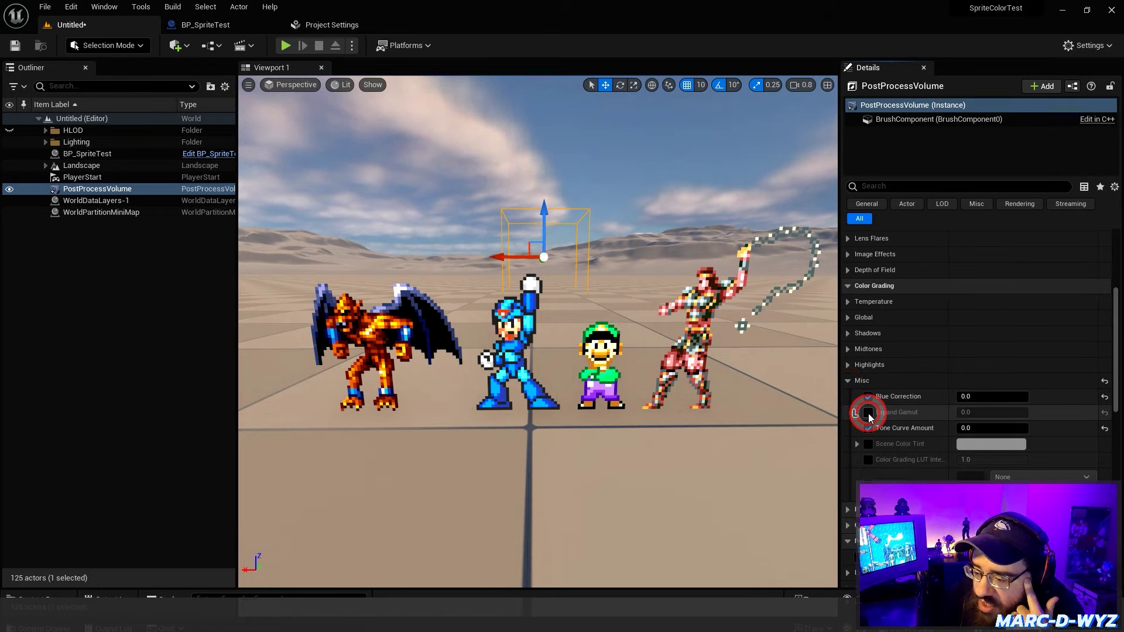
left_click(868, 413)
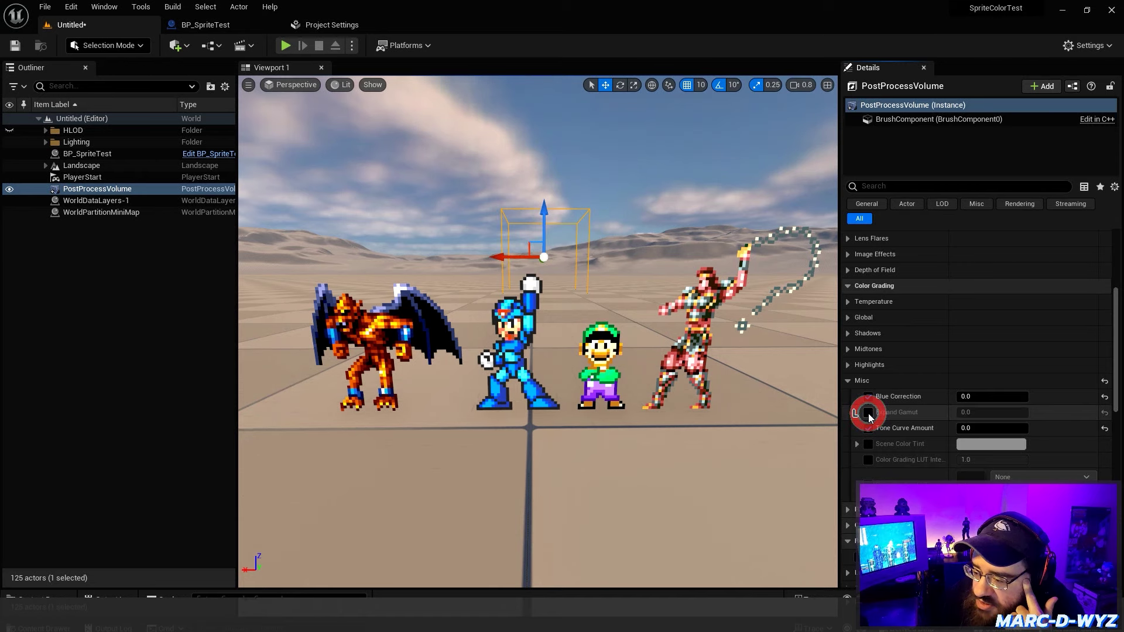
left_click(868, 413)
left_click(868, 413)
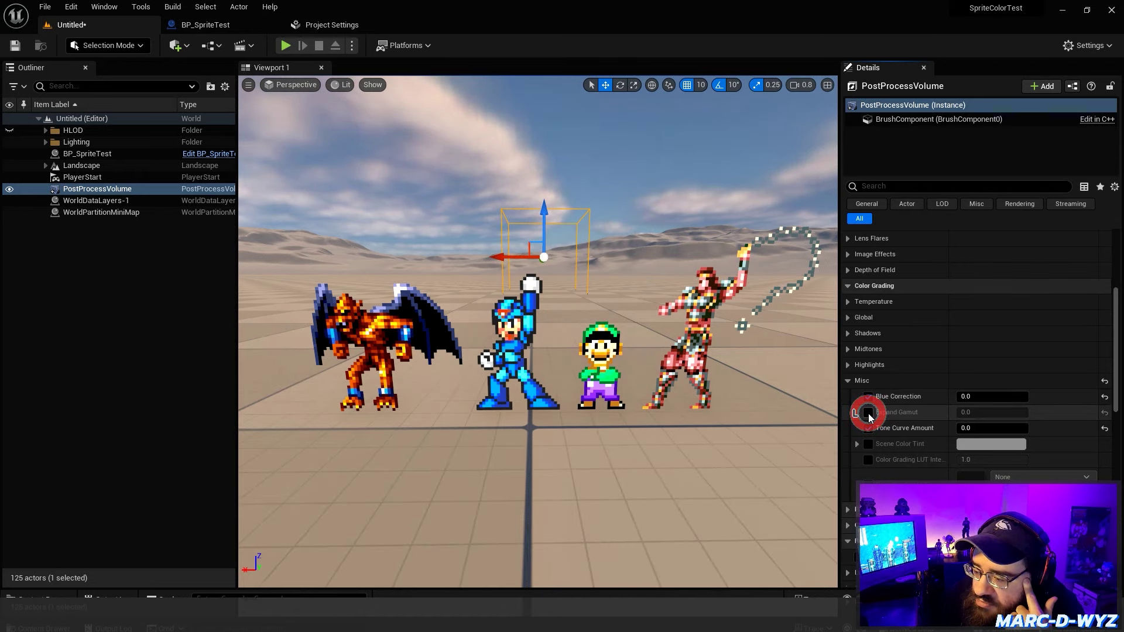
left_click(868, 414)
left_click(868, 413)
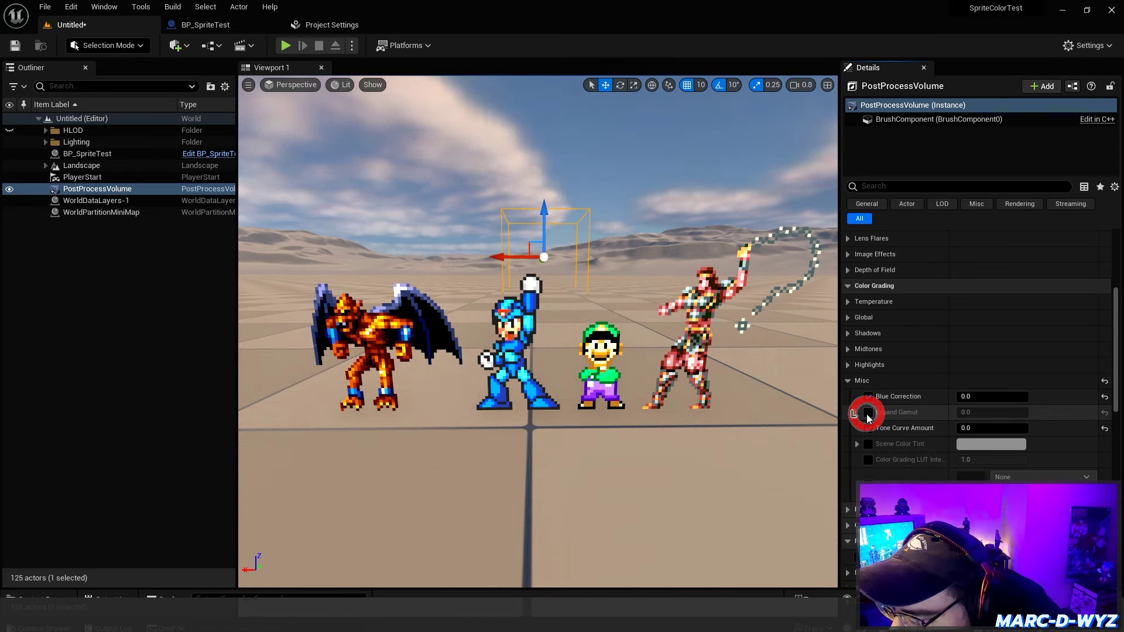
left_click(868, 413)
left_click(868, 413)
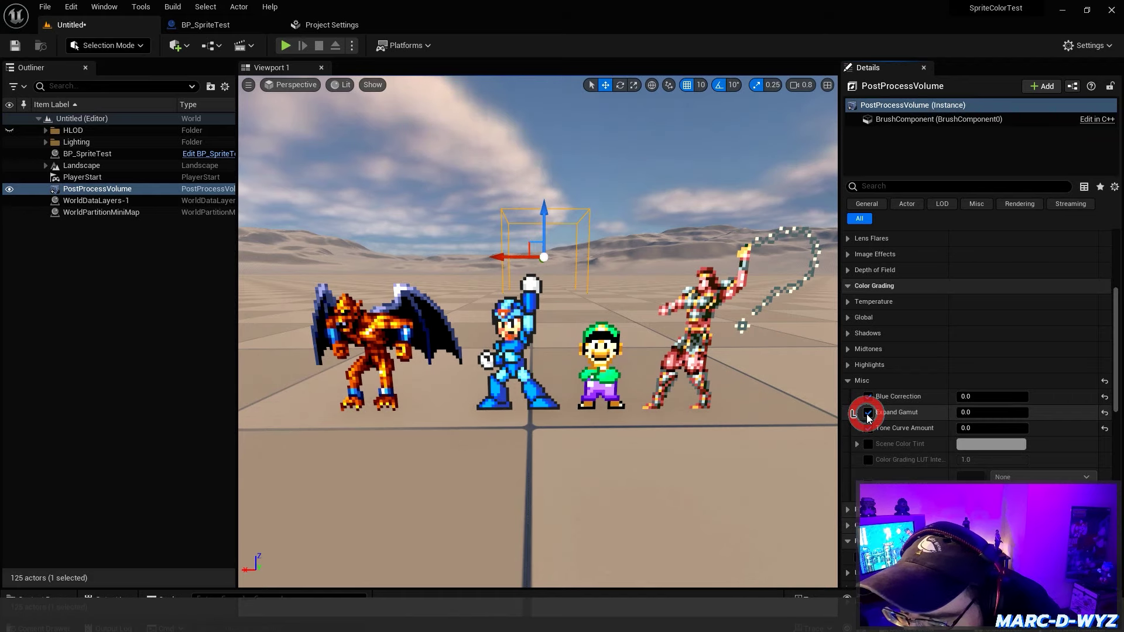
left_click(868, 414)
left_click(868, 413)
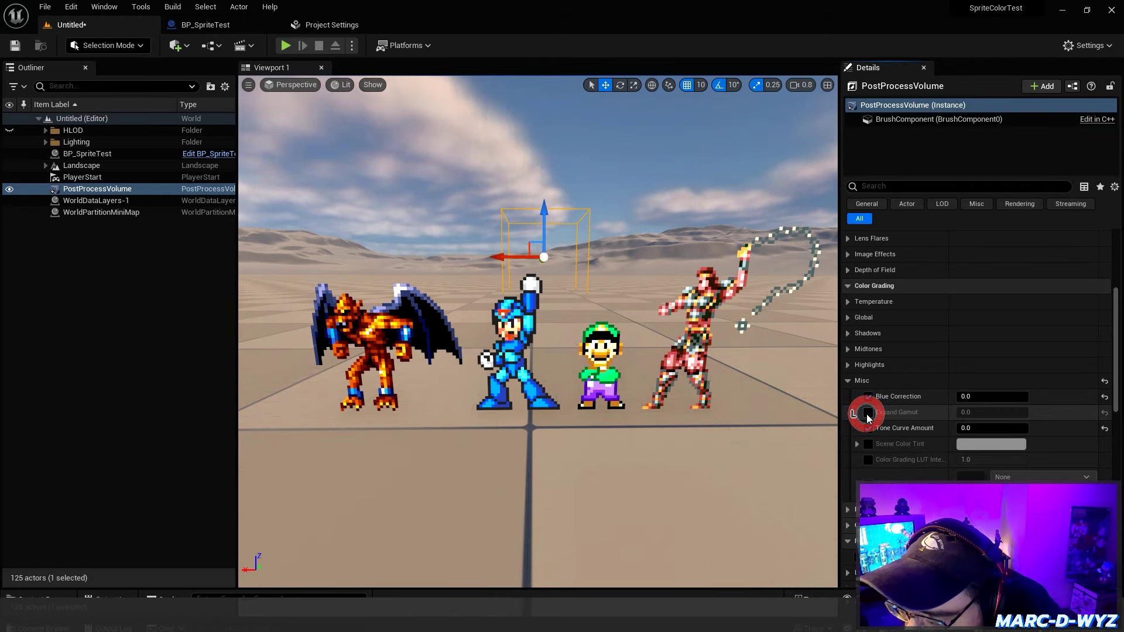
left_click(869, 413)
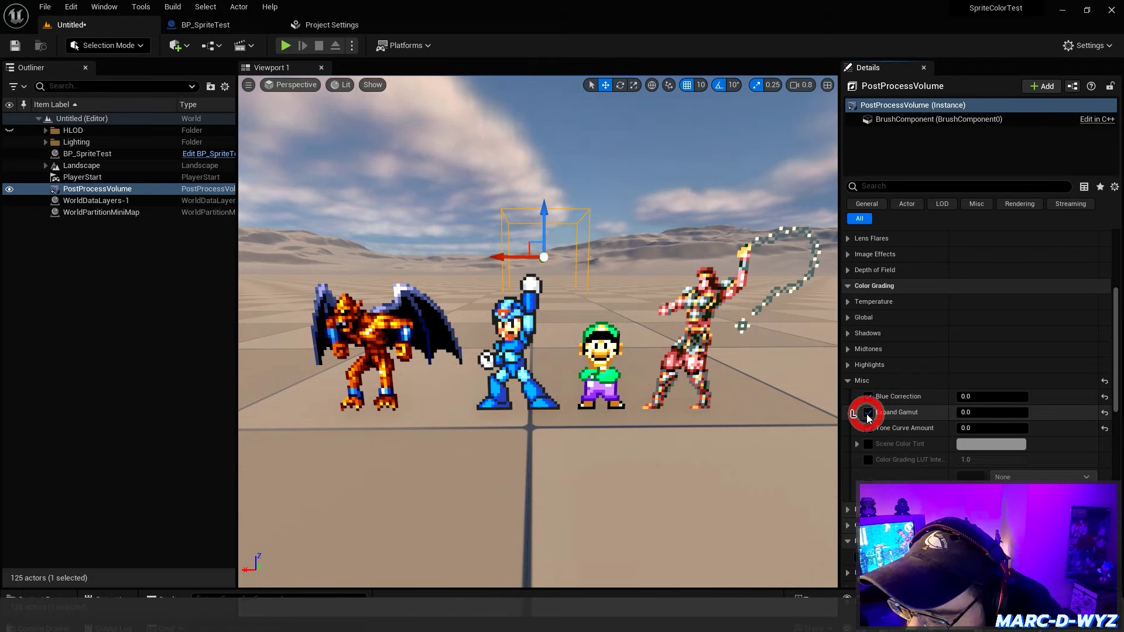
left_click(907, 413)
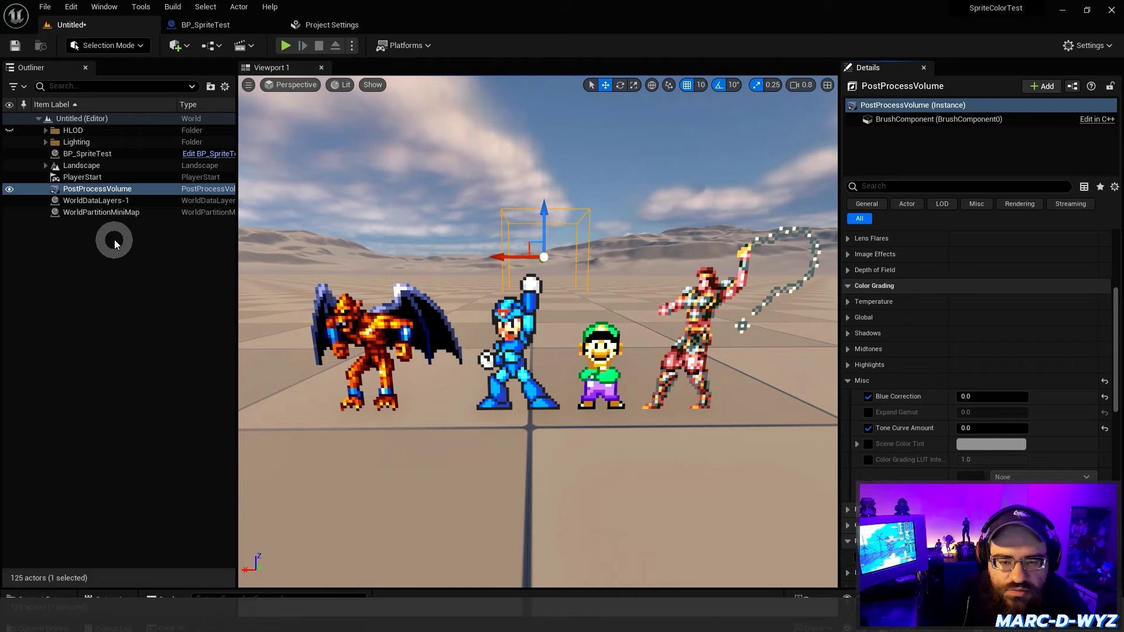
Locate the material assigned to BP_SpriteTest's PaperSprite component and open MaskedUnlitSpriteMaterial for inspection.
left_click(78, 178)
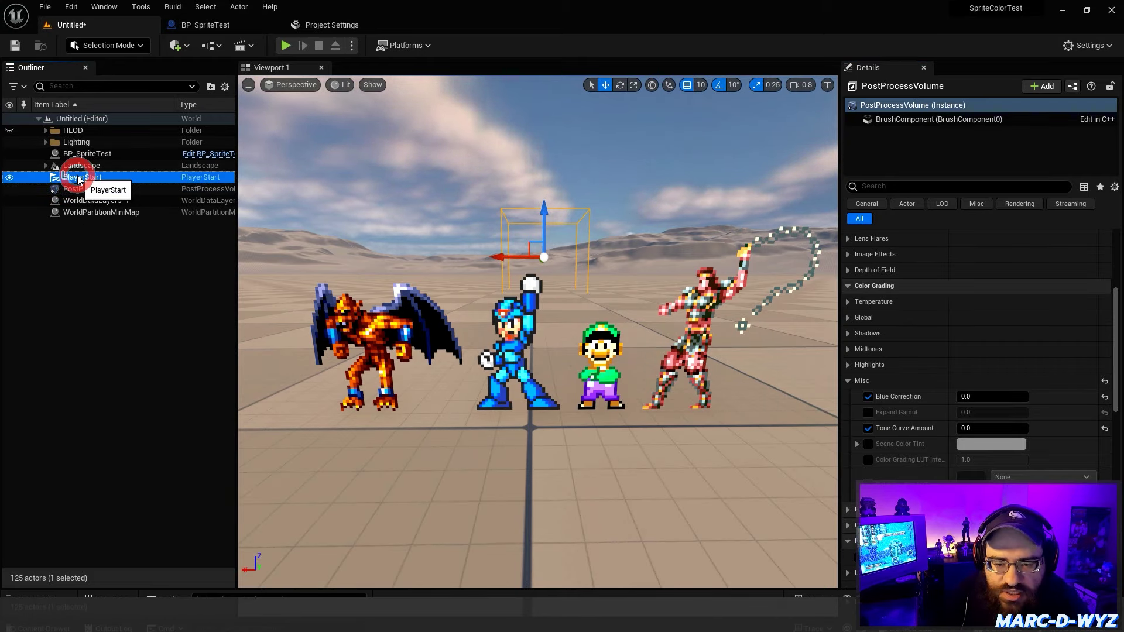
left_click(78, 154)
left_click(908, 134)
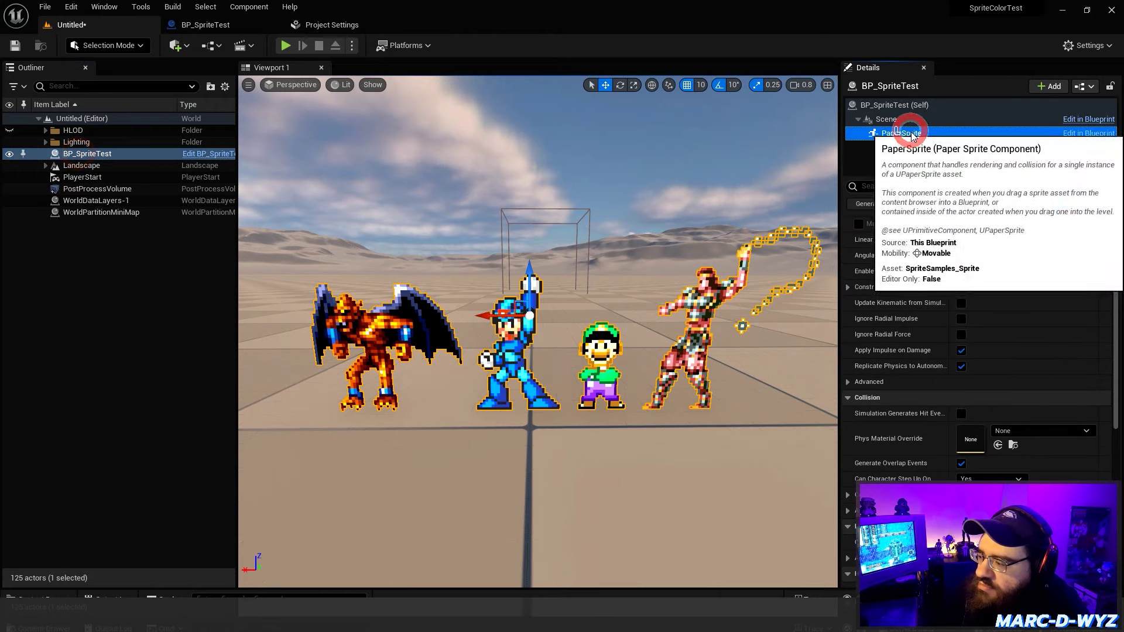
scroll(1026, 319, "up", 5)
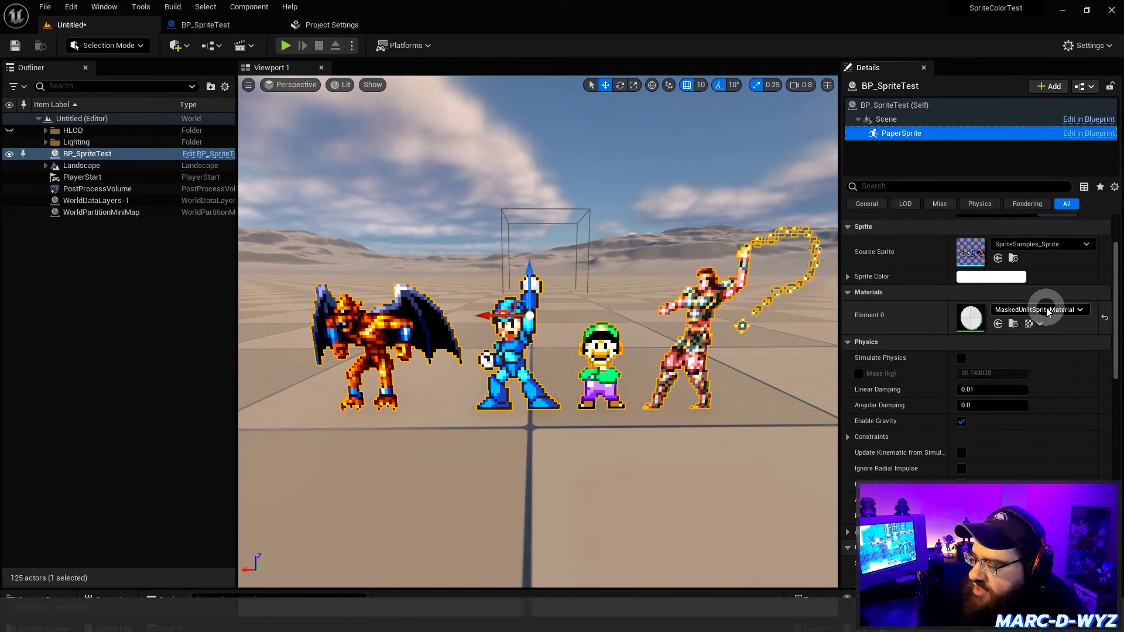
left_click(1015, 325)
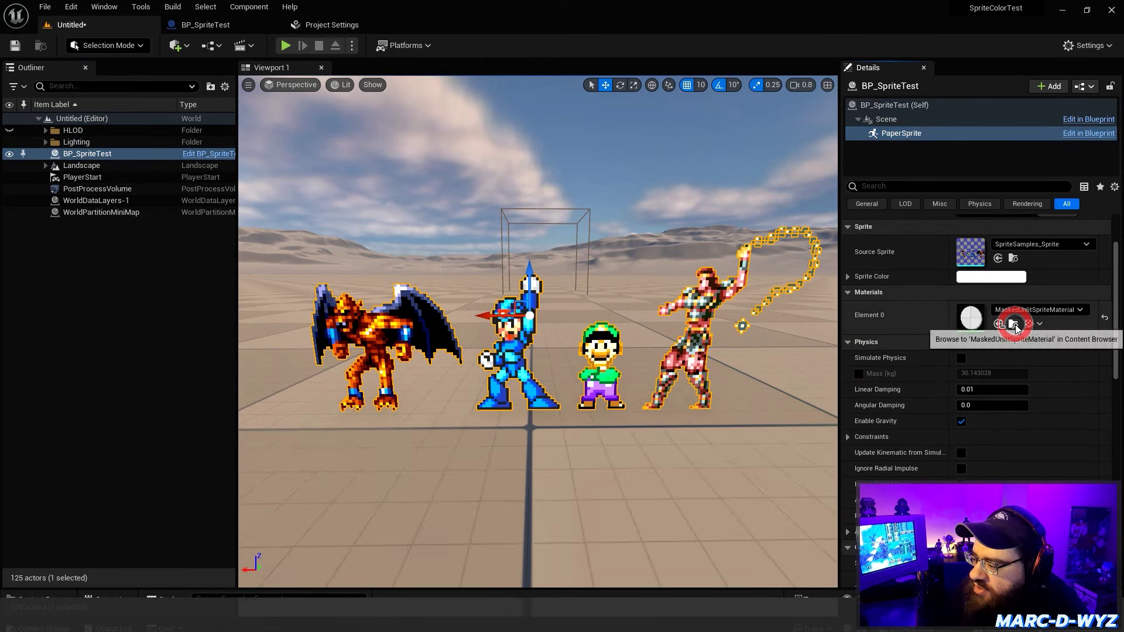
double_click(631, 370)
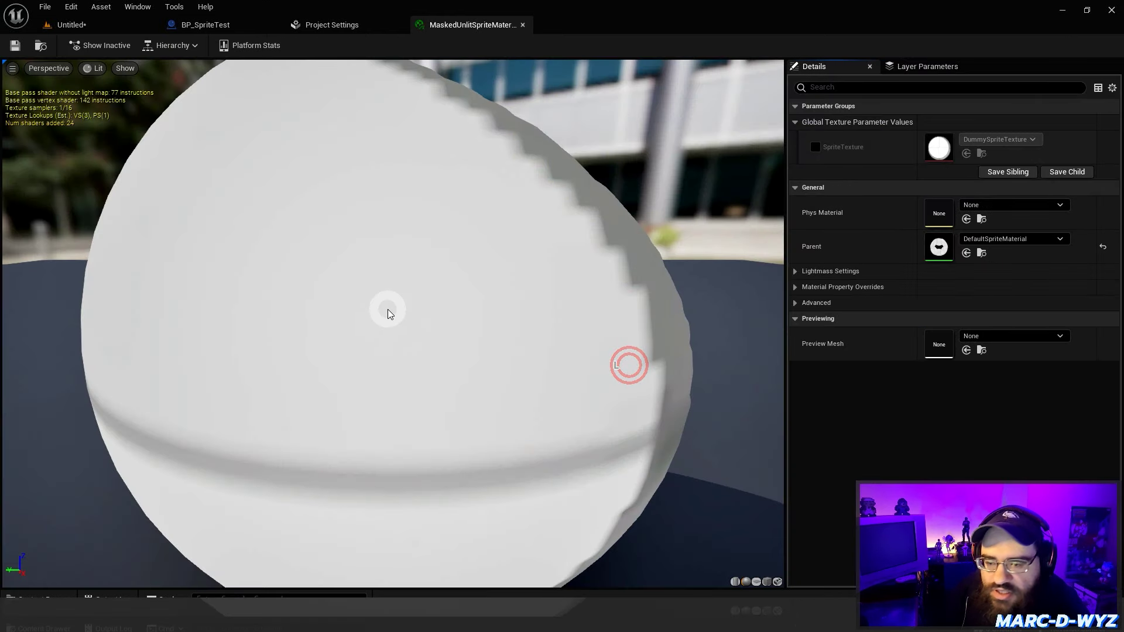
left_click(988, 250)
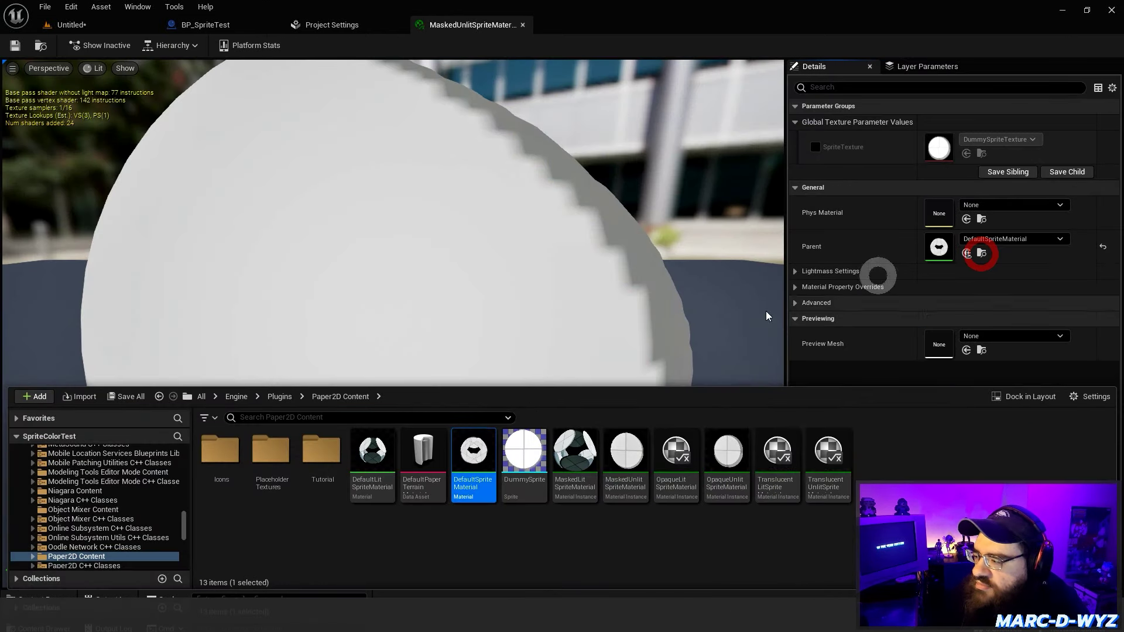
double_click(527, 455)
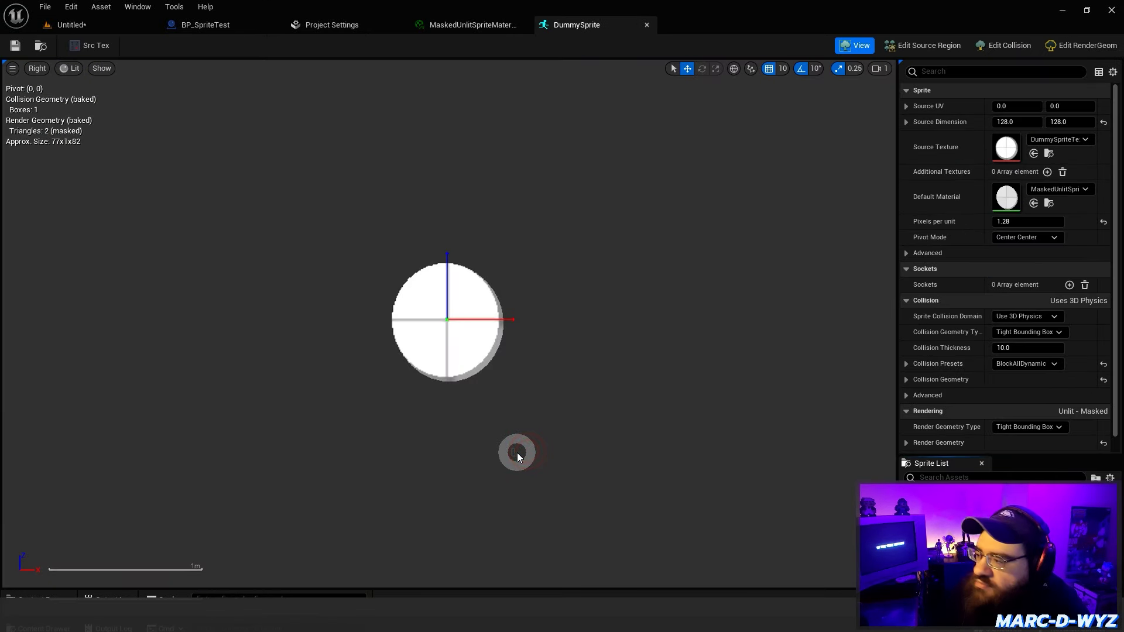
middle_click(592, 28)
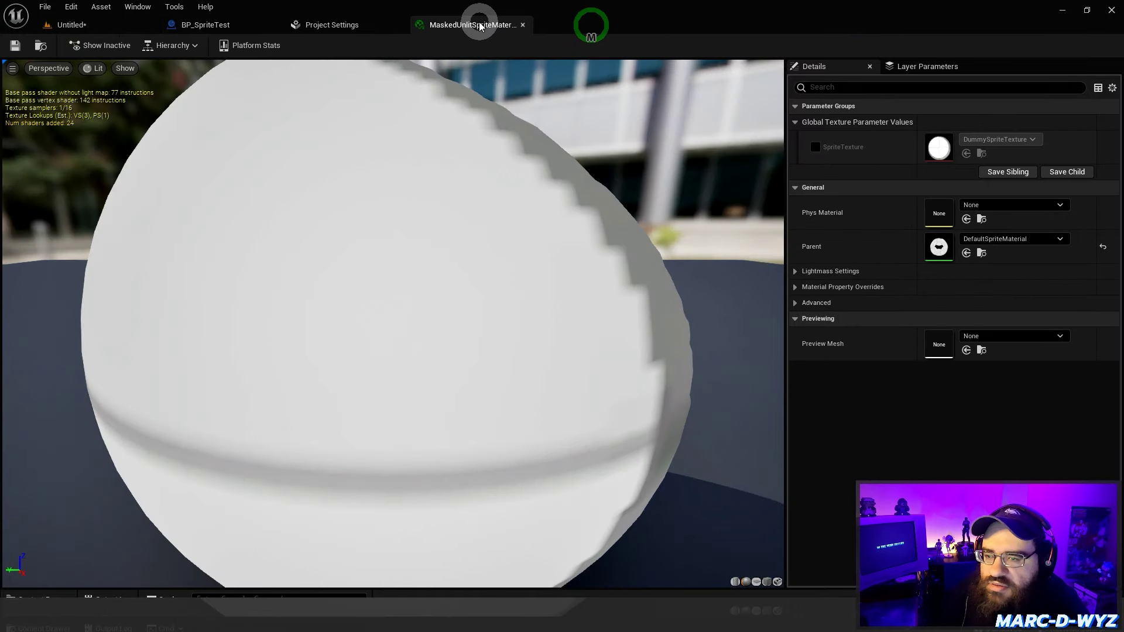
Open the parent DefaultSpriteMaterial and inspect its material graph, blend mode and shading model.
left_click(977, 256)
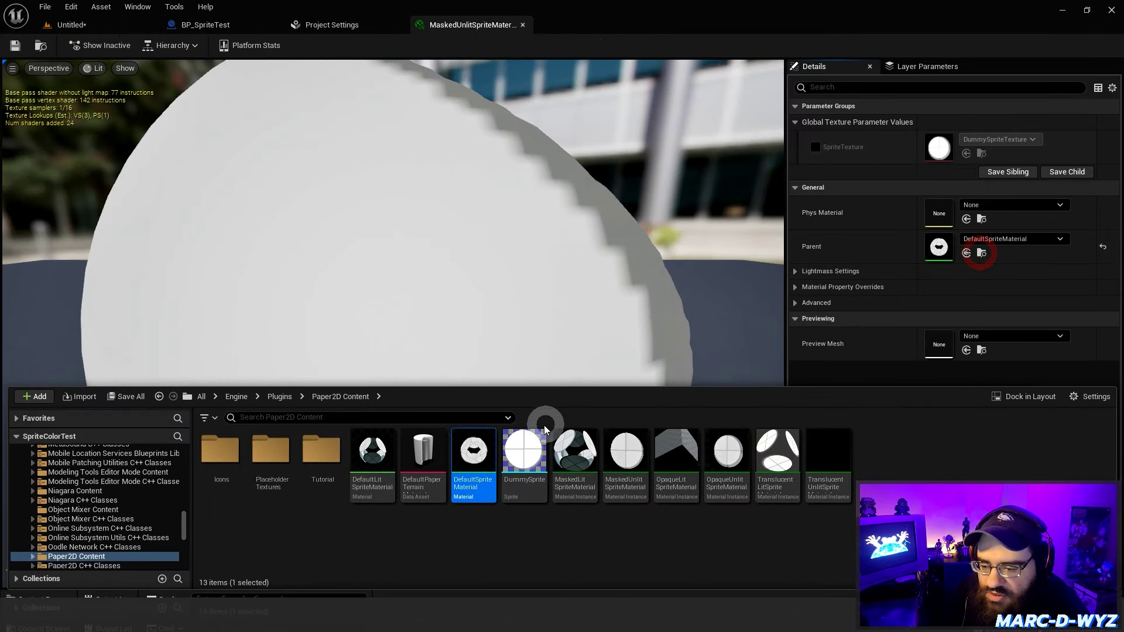
double_click(474, 451)
right_click_drag(533, 399, 709, 442)
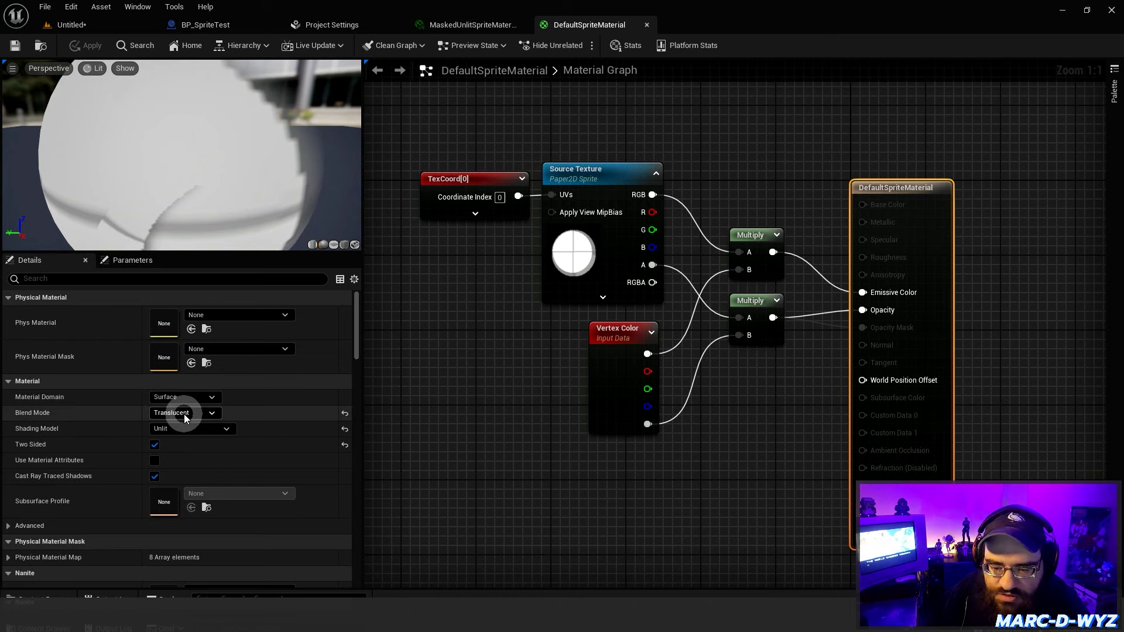
mouse_move(796, 391)
right_mouse_down()
mouse_move(806, 400)
mouse_move(782, 393)
right_mouse_up()
Return to the untitled level and hide the Lighting folder to view the sprites without scene lighting.
left_click(199, 26)
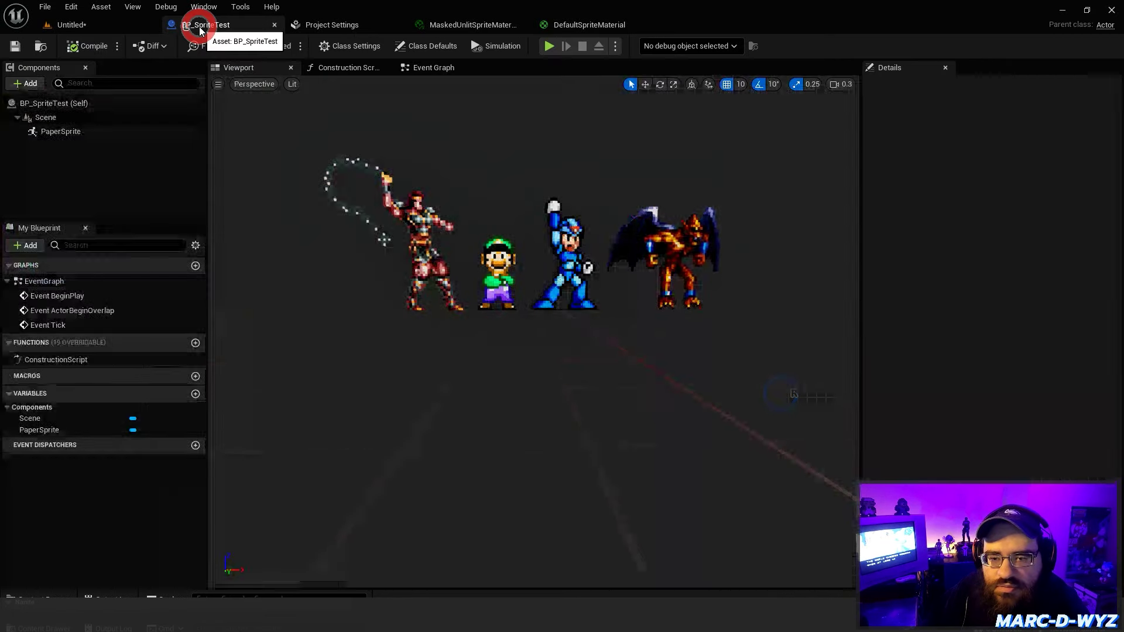
left_click(86, 27)
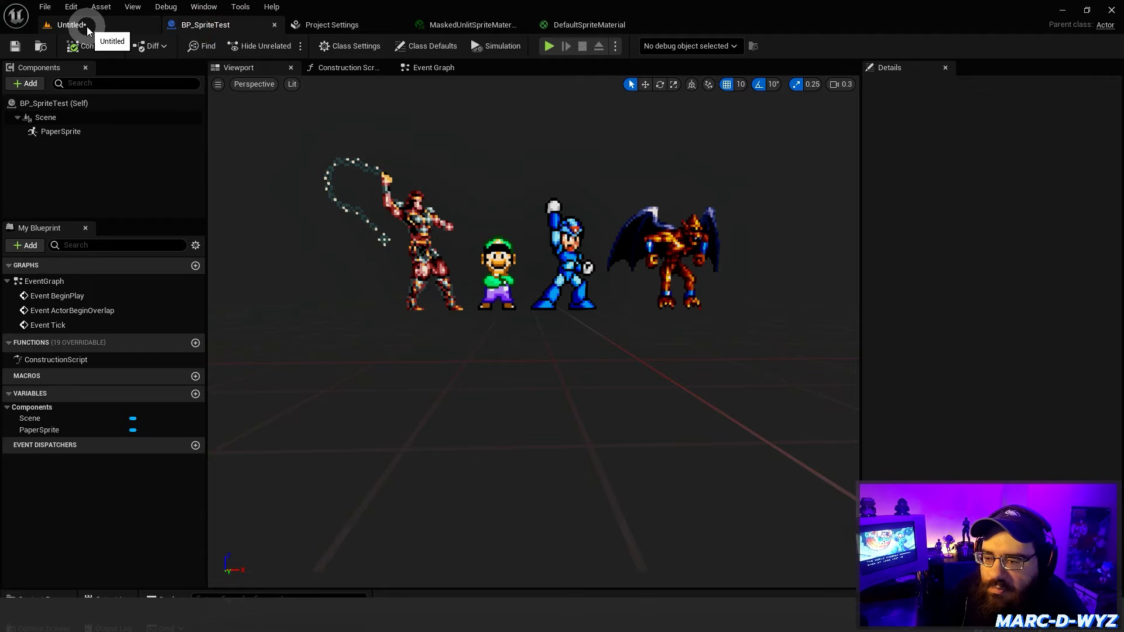
left_click(129, 306)
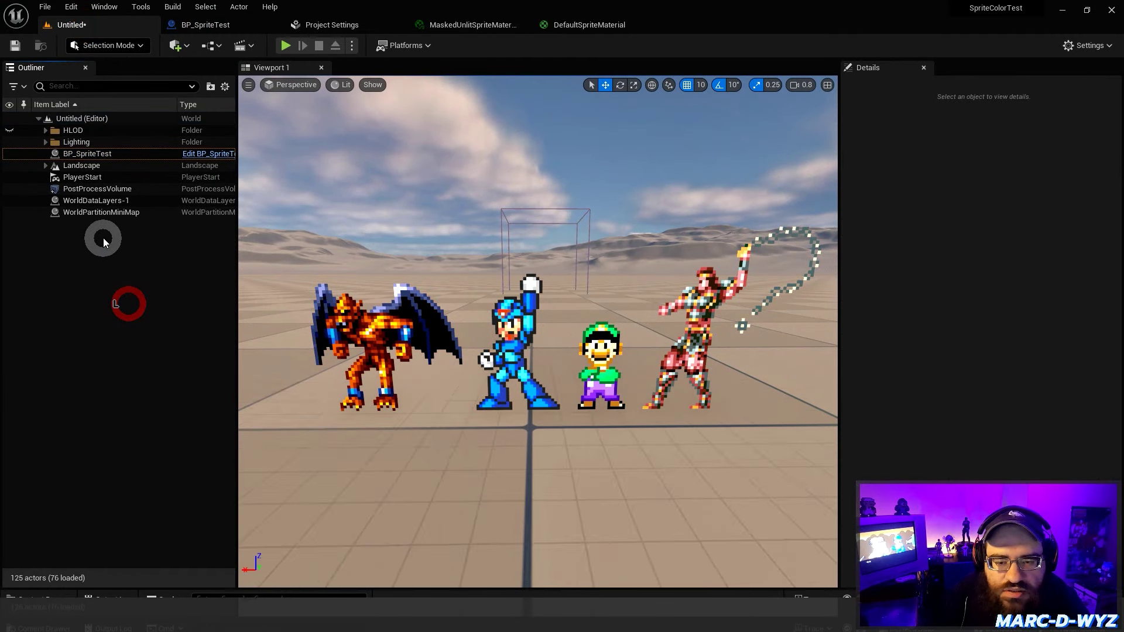
left_click(118, 245)
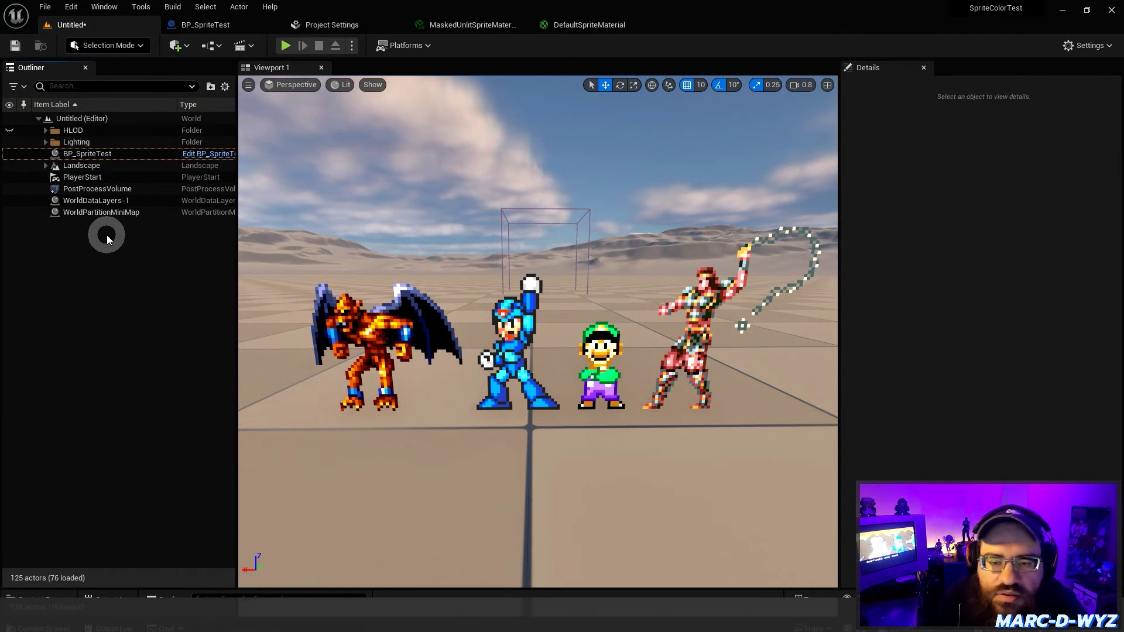
left_click(65, 142)
left_click(9, 142)
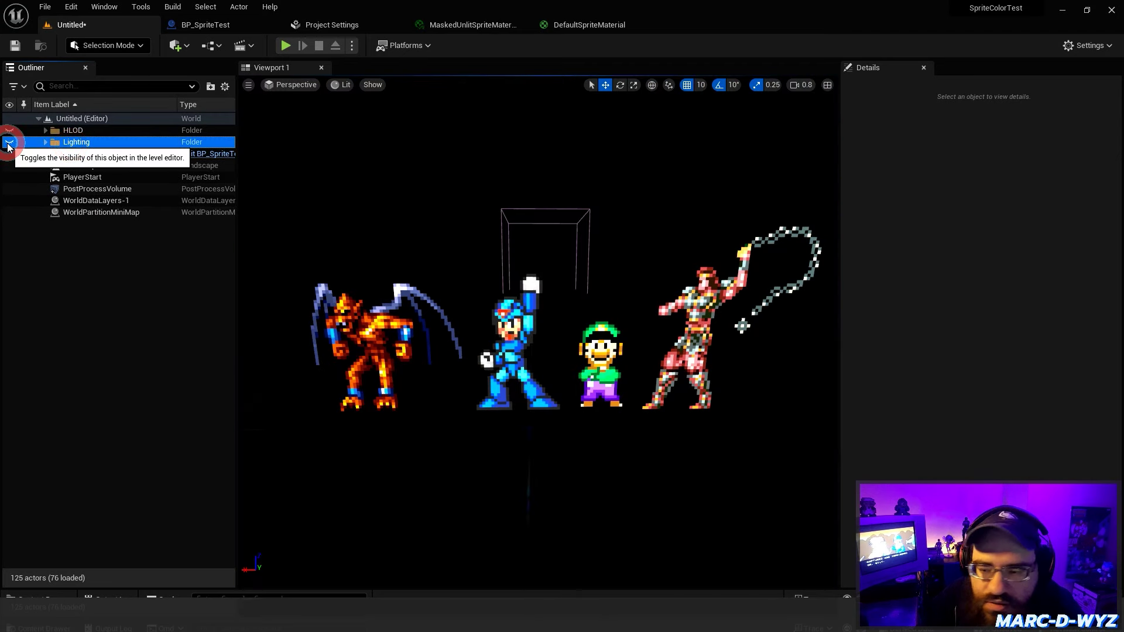
left_click(9, 143)
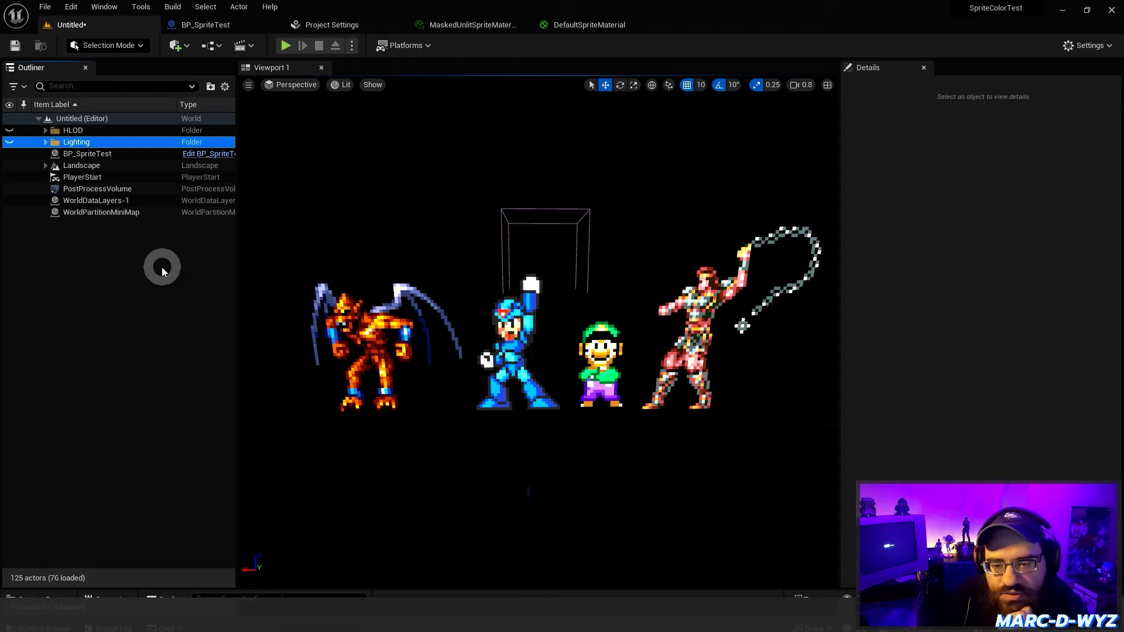
Select BP_SpriteTest's PaperSprite component and review its Source Sprite and Materials settings.
left_click(86, 155)
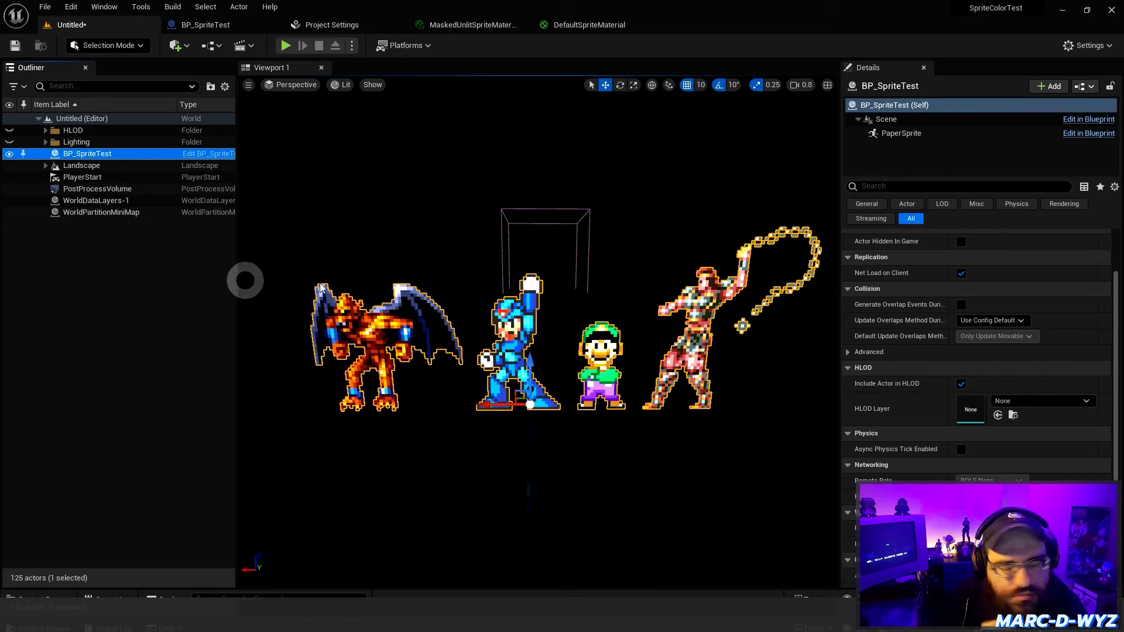
scroll(898, 326, "down", 2)
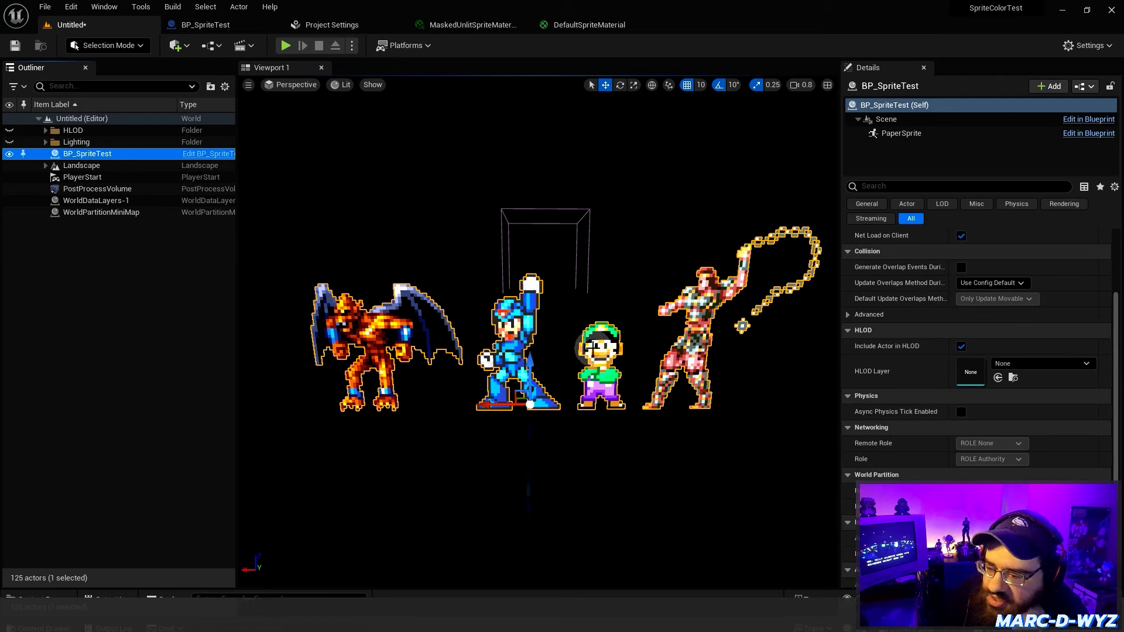
left_click(902, 133)
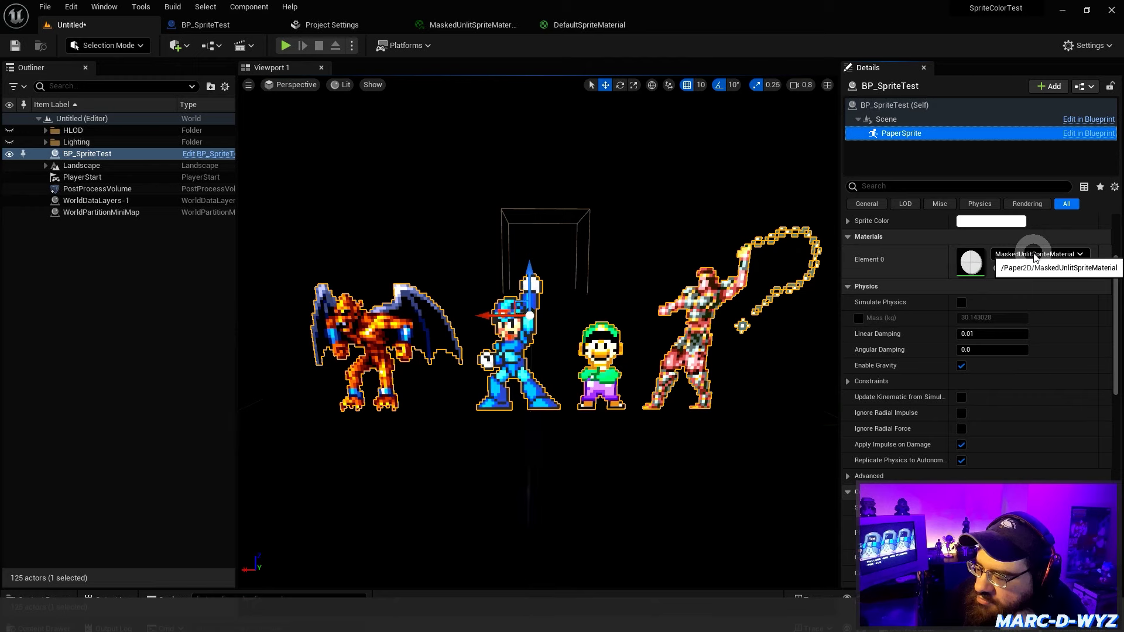
scroll(983, 281, "up", 3)
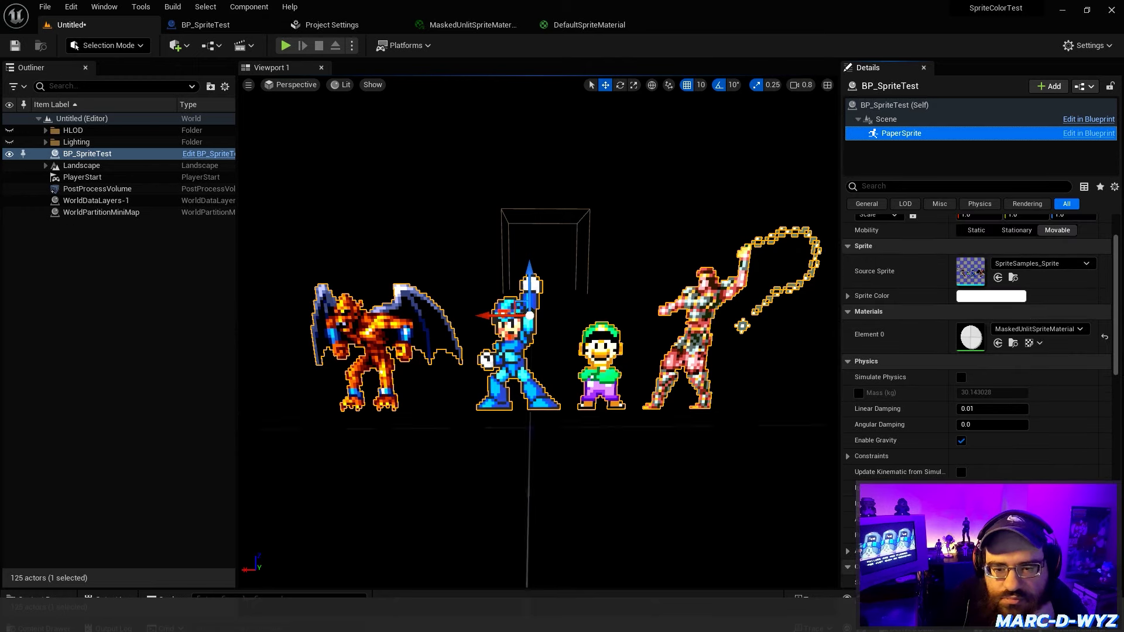
Open the SpriteSamples texture from the project's Content folder to inspect its import settings.
left_click(44, 598)
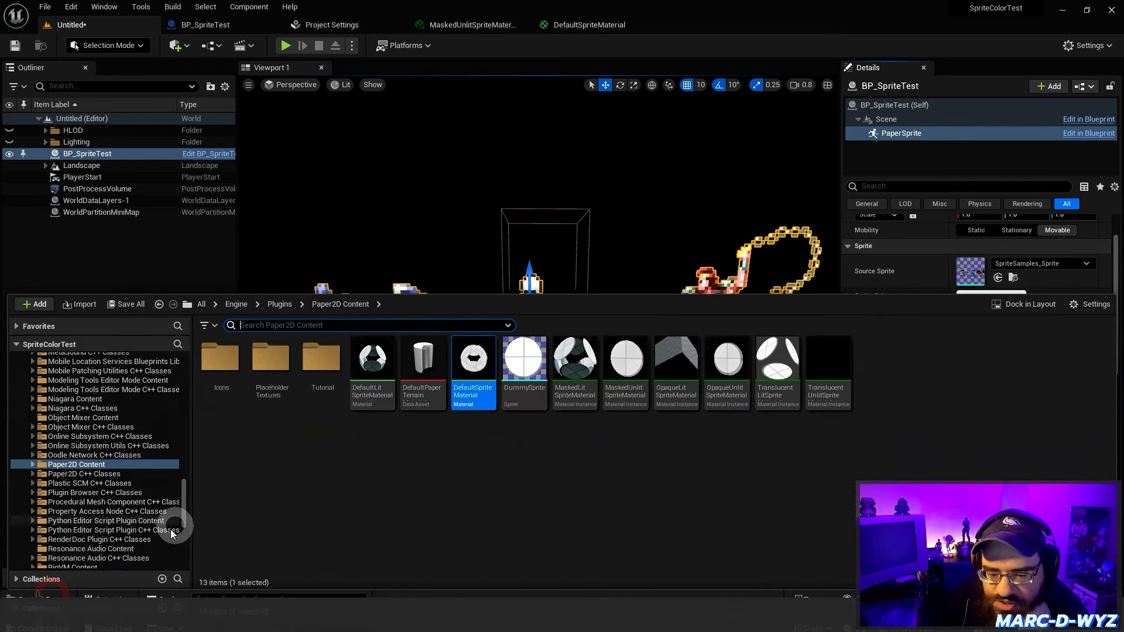
left_click_drag(185, 502, 184, 366)
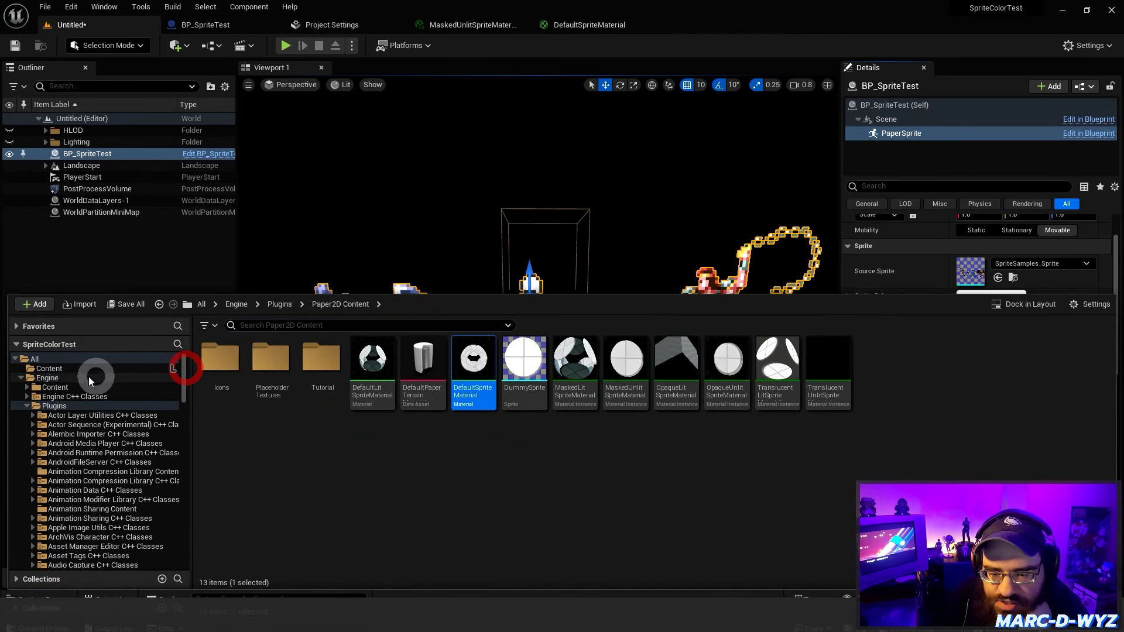
left_click(49, 368)
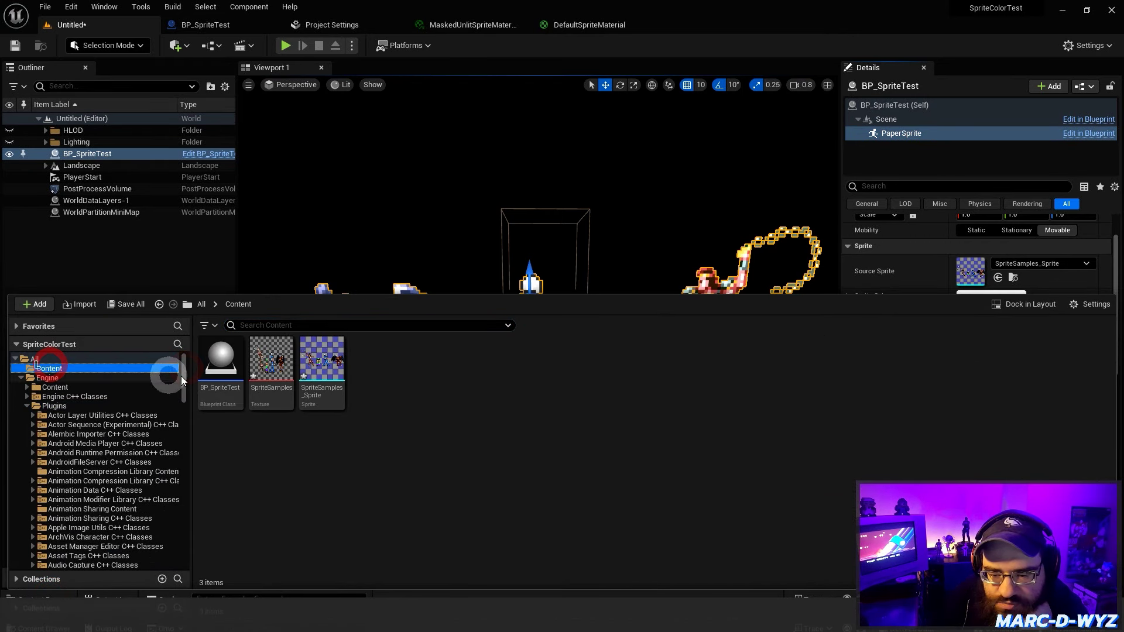
double_click(267, 351)
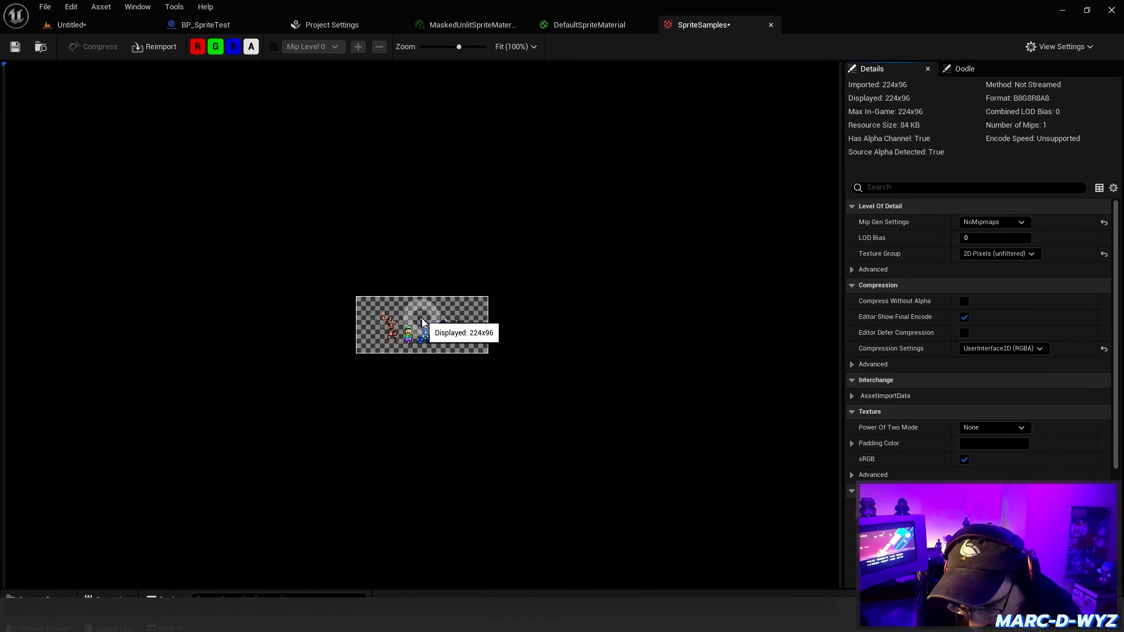
Examine the character sprites in the SpriteSamples texture preview at close range.
scroll(422, 319, "up", 1)
scroll(423, 319, "up", 6)
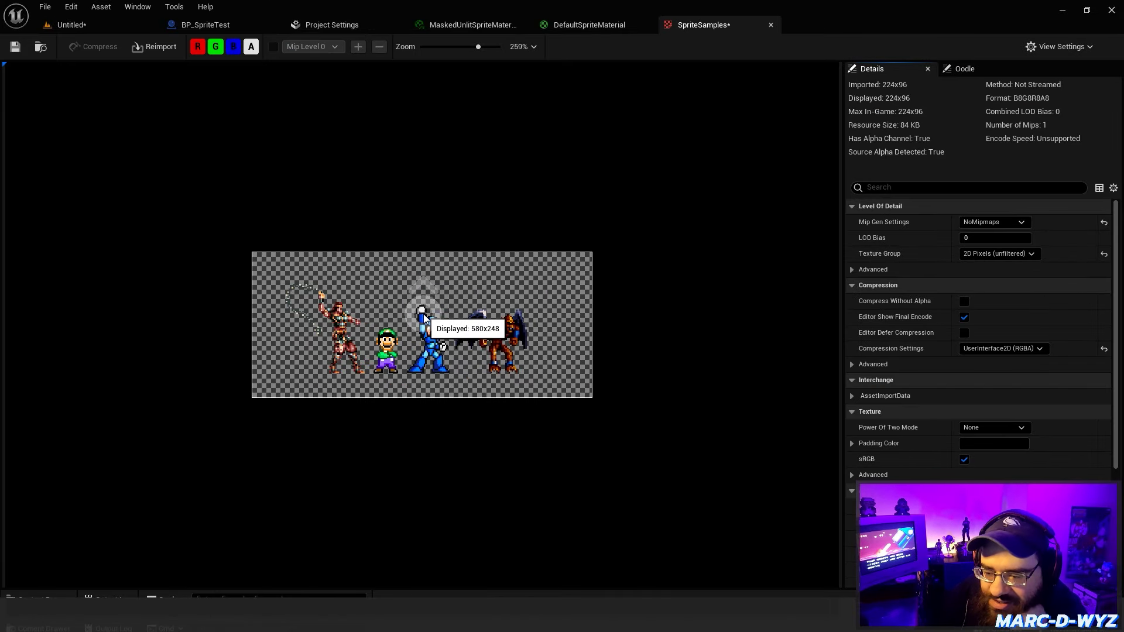
scroll(433, 372, "up", 2)
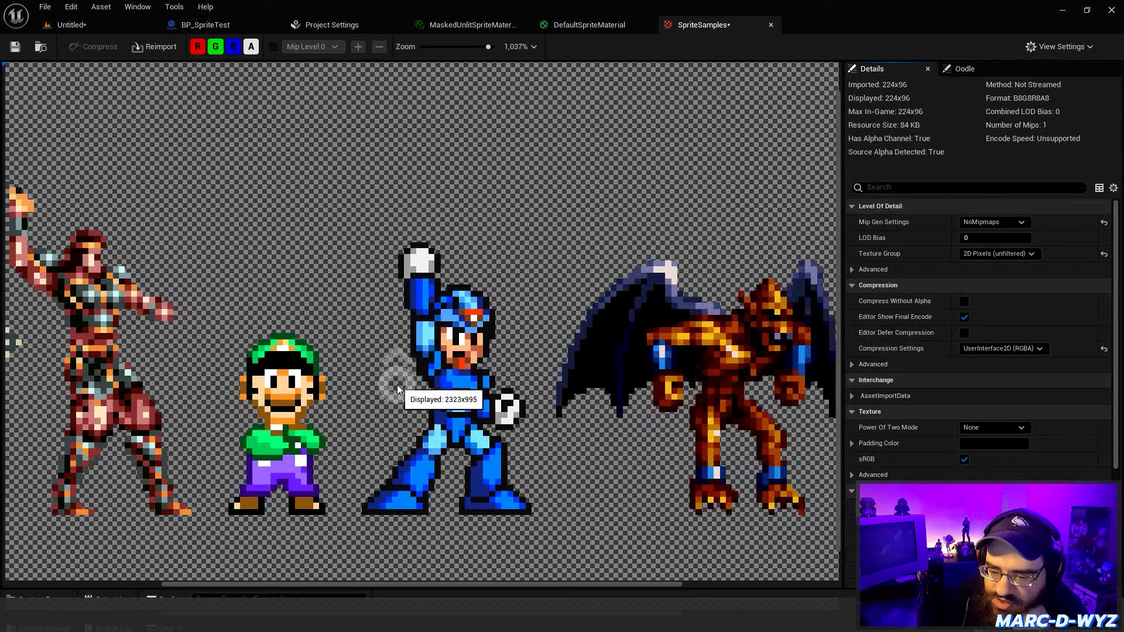
scroll(381, 390, "down", 2)
right_click_drag(374, 393, 397, 397)
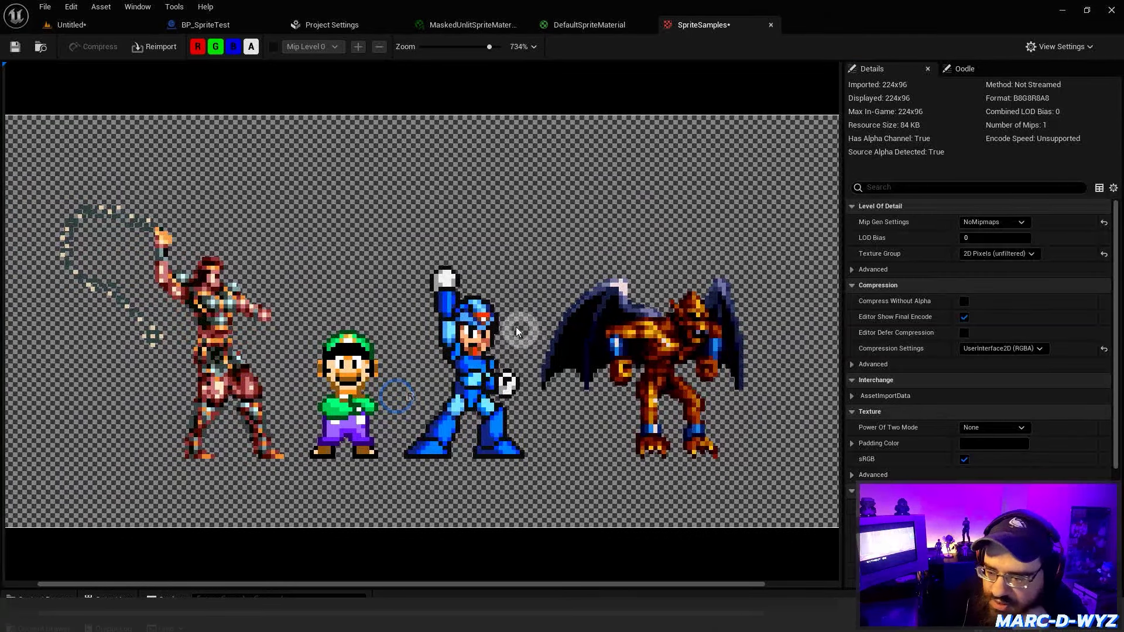
scroll(501, 373, "down", 1)
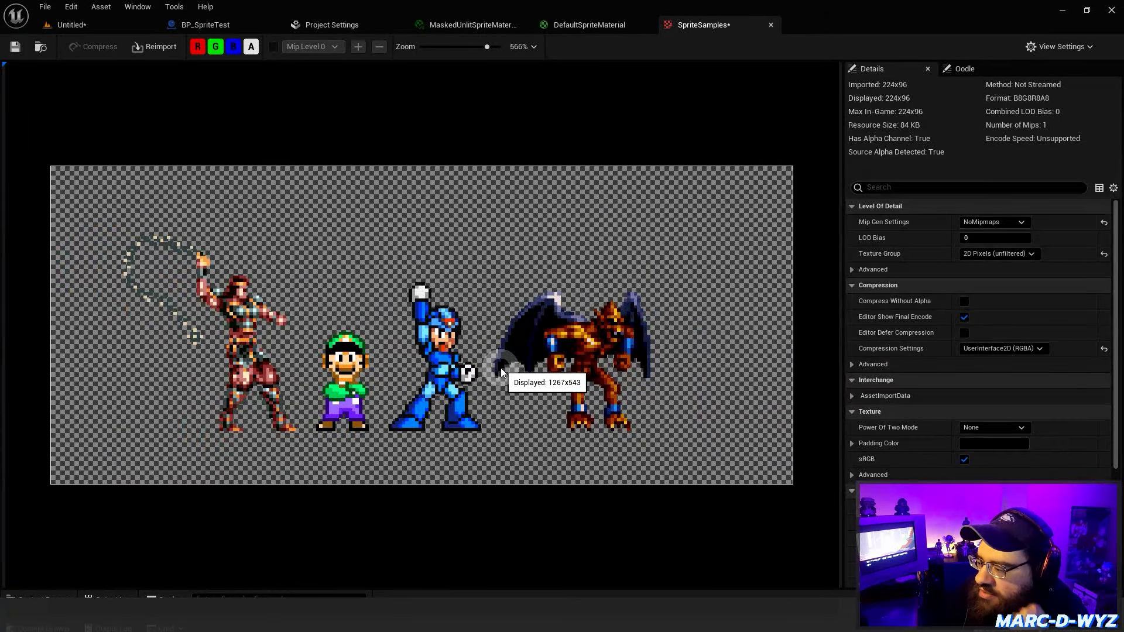
Close the DefaultSpriteMaterial and MaskedUnlitSpriteMaterial editors and return to the untitled level.
left_click(604, 27)
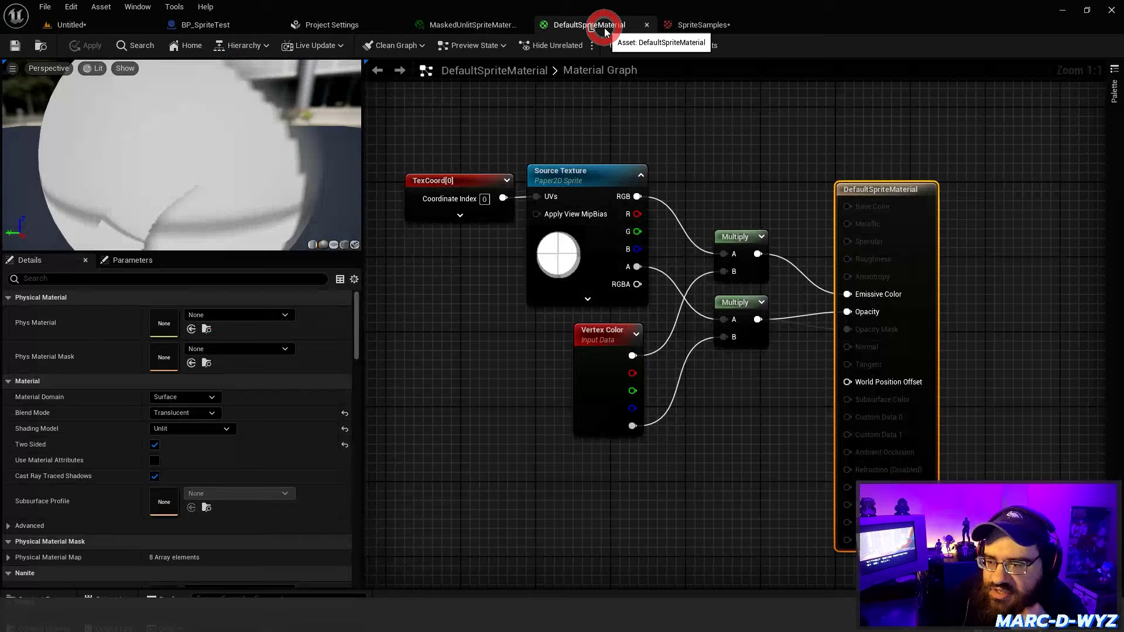
middle_click(554, 27)
middle_click(461, 28)
left_click(211, 25)
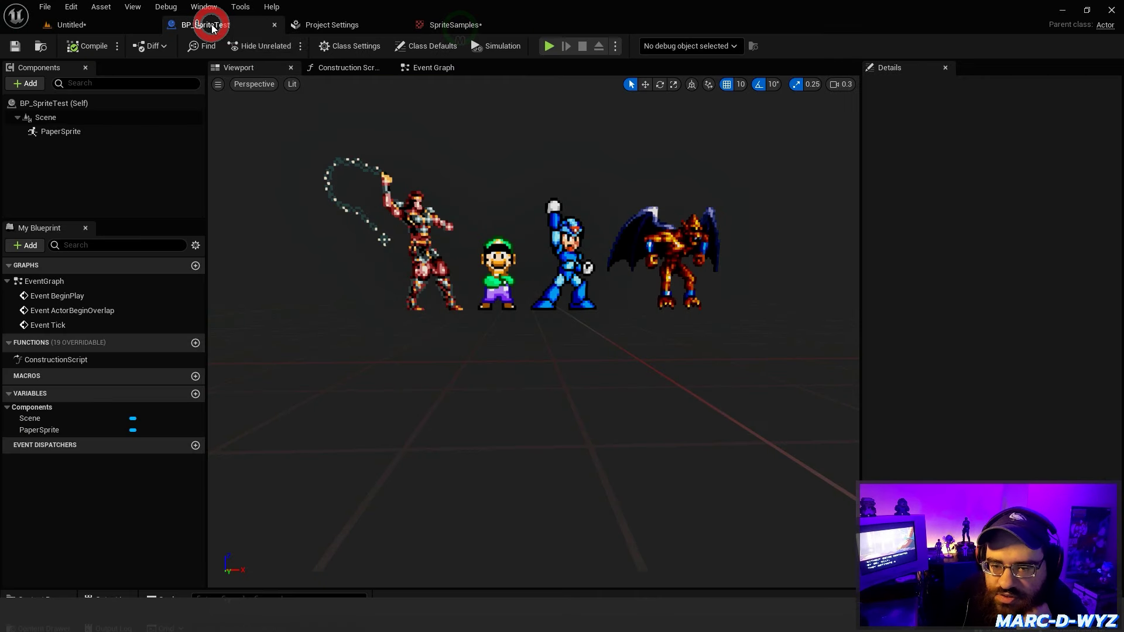
left_click(108, 27)
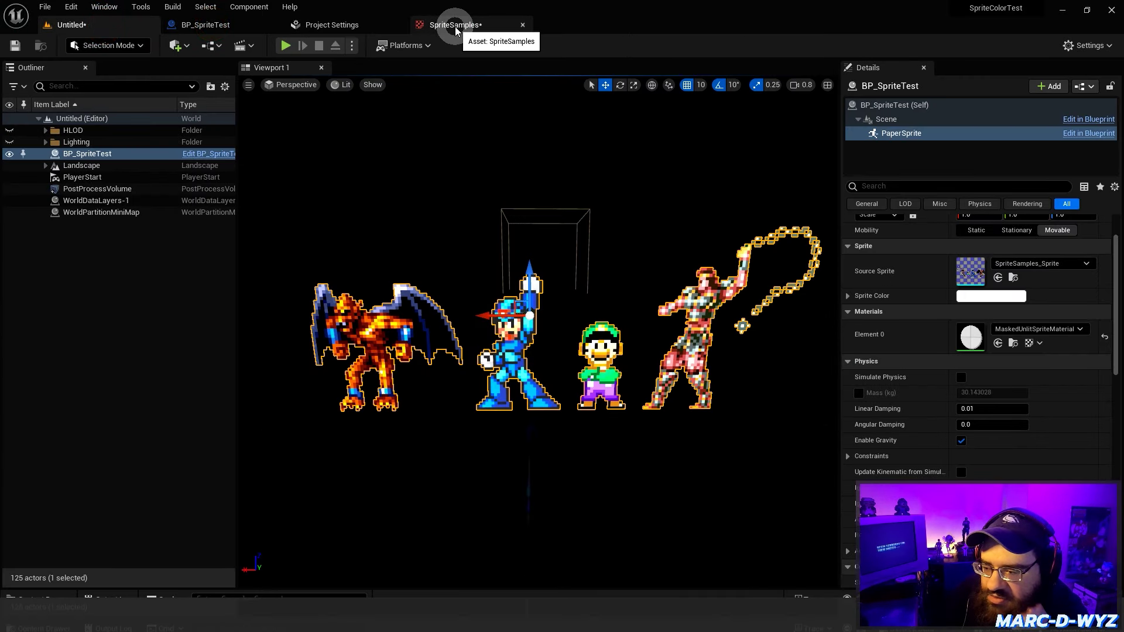
Review the SpriteSamples texture's compression and level-of-detail settings, including their advanced options.
left_click(456, 28)
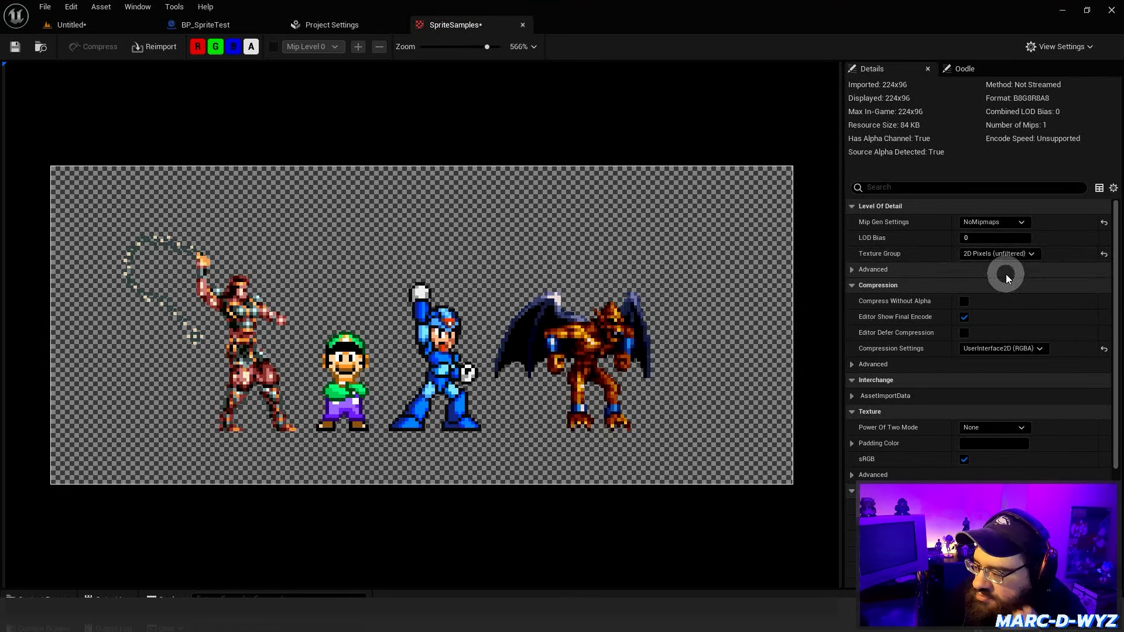
scroll(1001, 280, "down", 4)
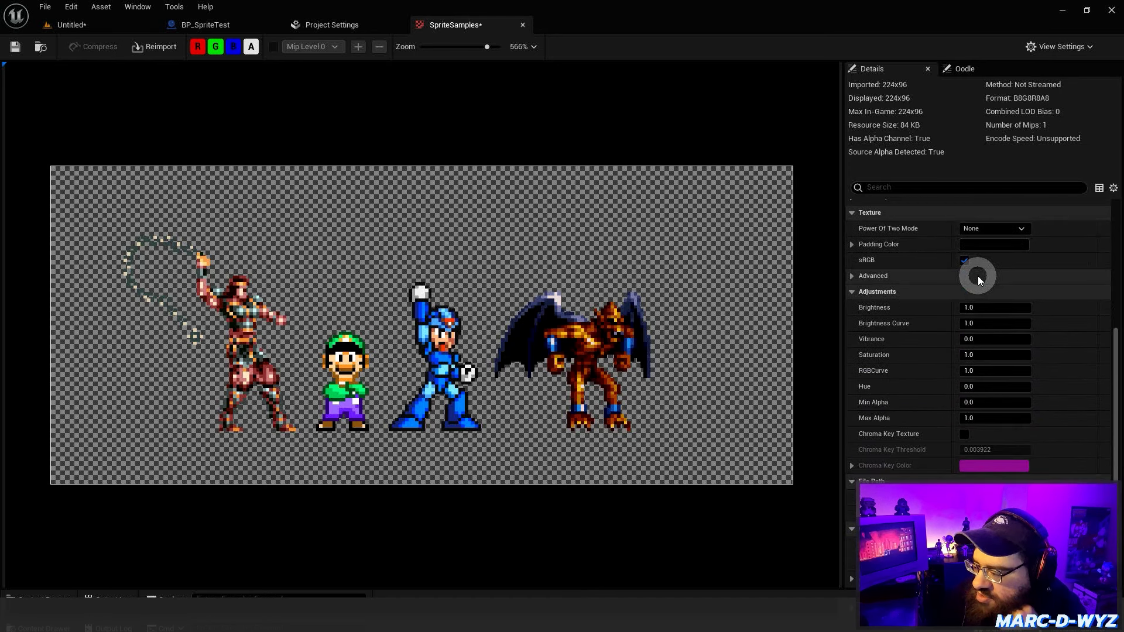
scroll(940, 326, "up", 2)
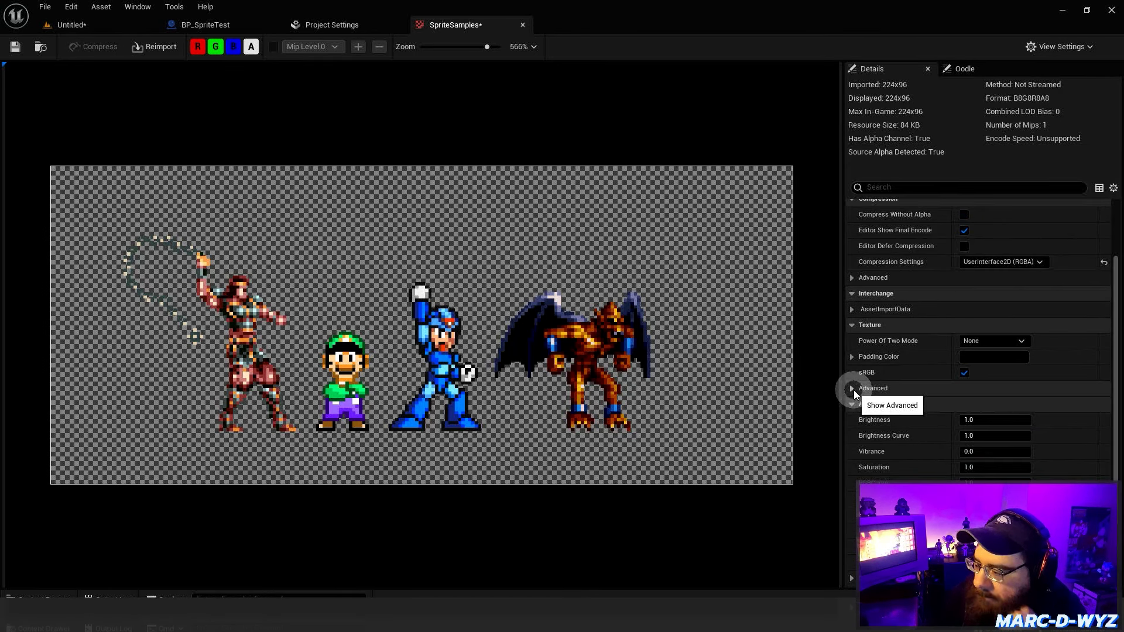
scroll(855, 339, "up", 2)
left_click(852, 334)
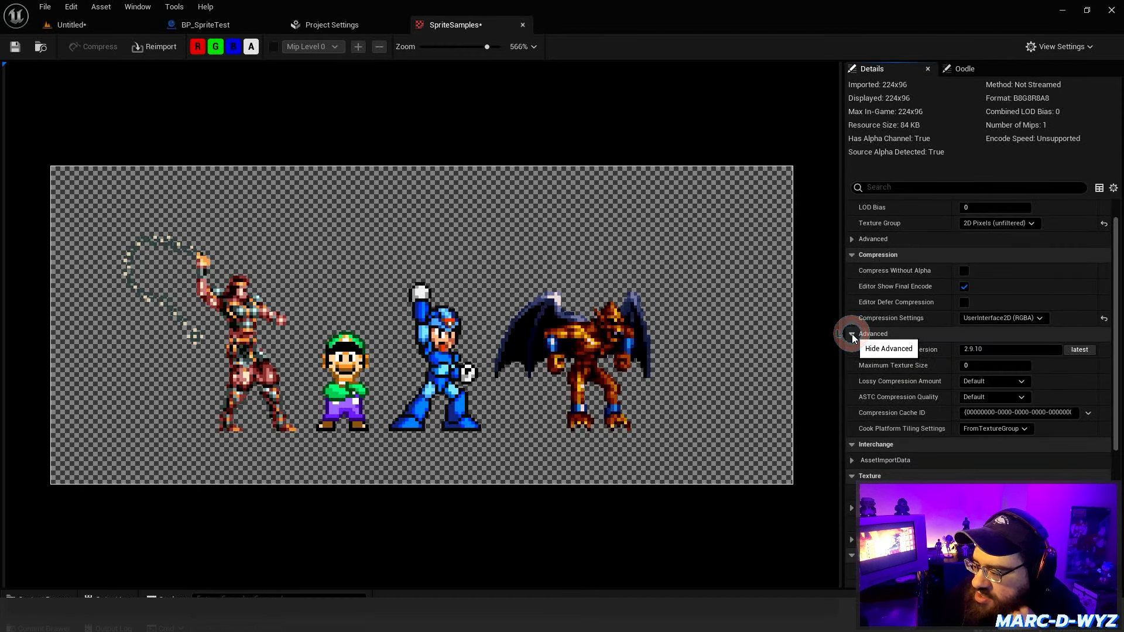
left_click(852, 334)
scroll(850, 305, "up", 1)
left_click(852, 269)
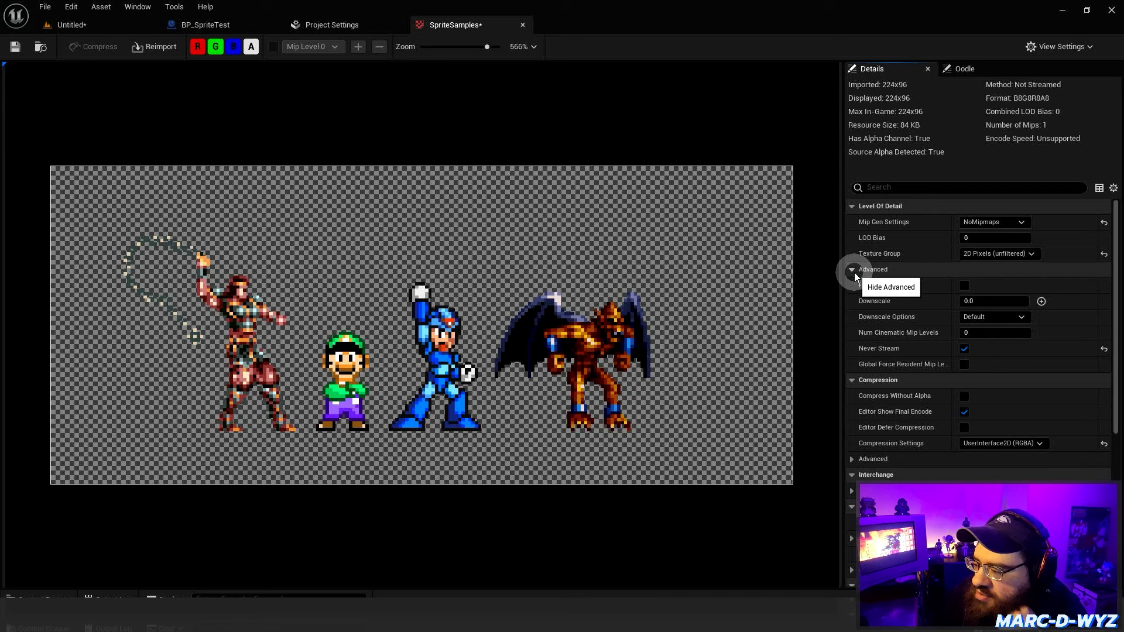
left_click(852, 271)
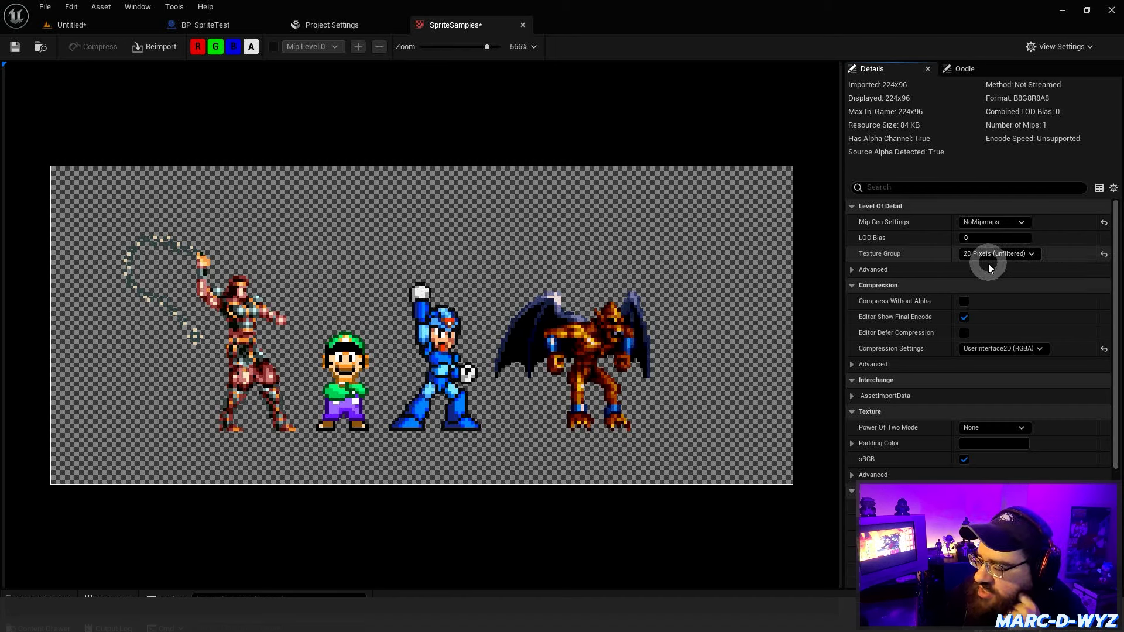
Set the SpriteSamples texture's advanced Filter option to Nearest and save the texture.
scroll(983, 286, "down", 3)
scroll(982, 285, "down", 2)
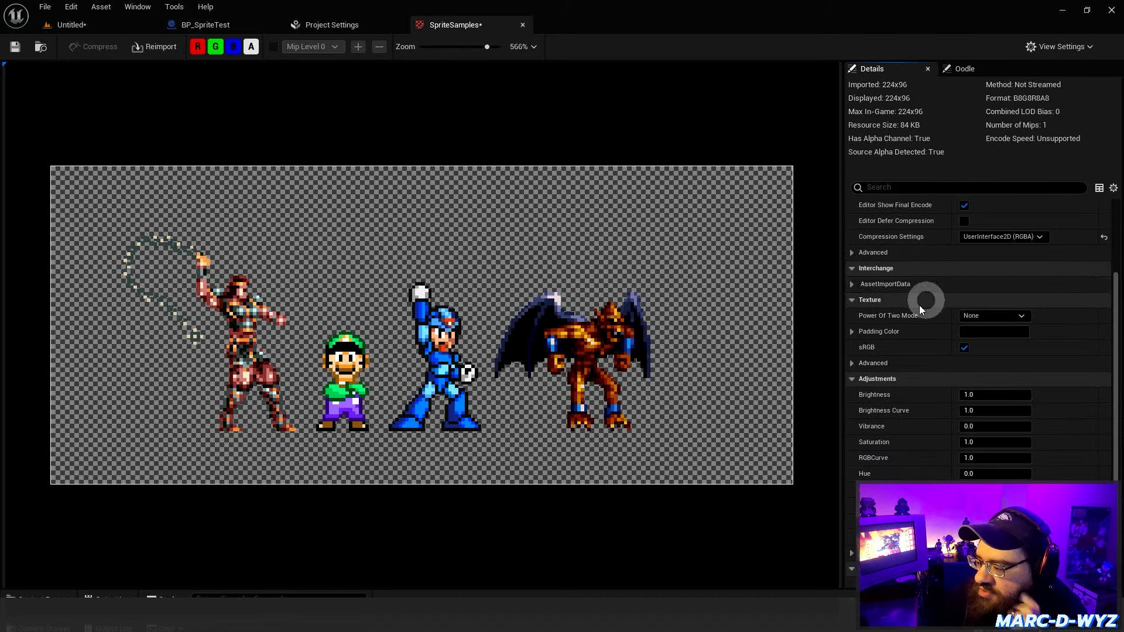
left_click(851, 364)
scroll(1075, 342, "down", 3)
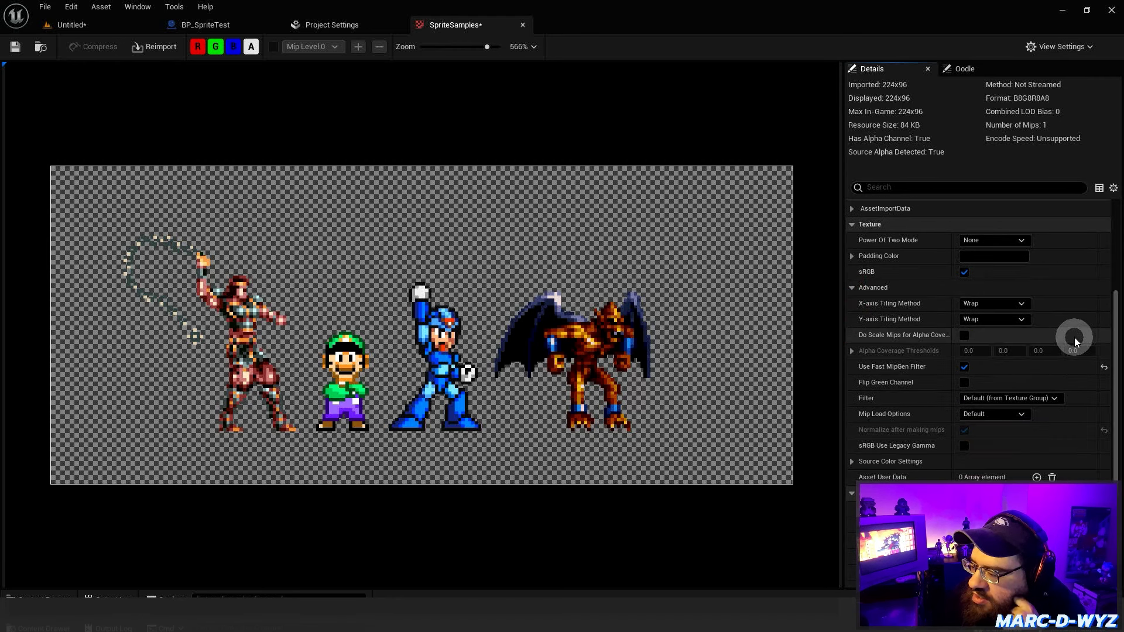
left_click(1013, 398)
left_click(993, 409)
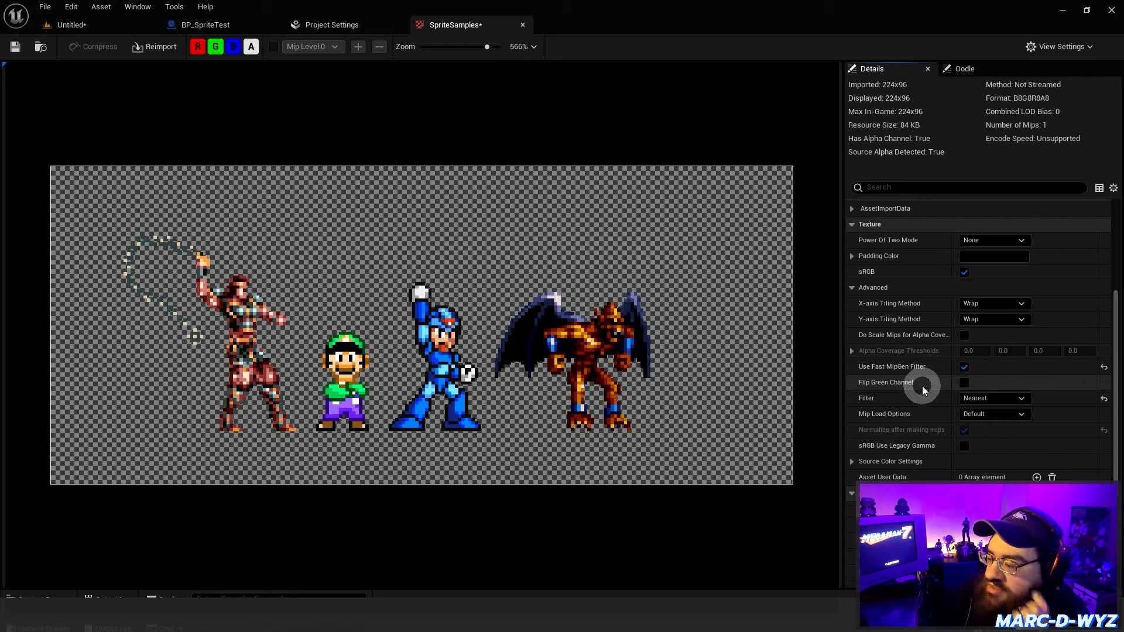
scroll(925, 387, "up", 5)
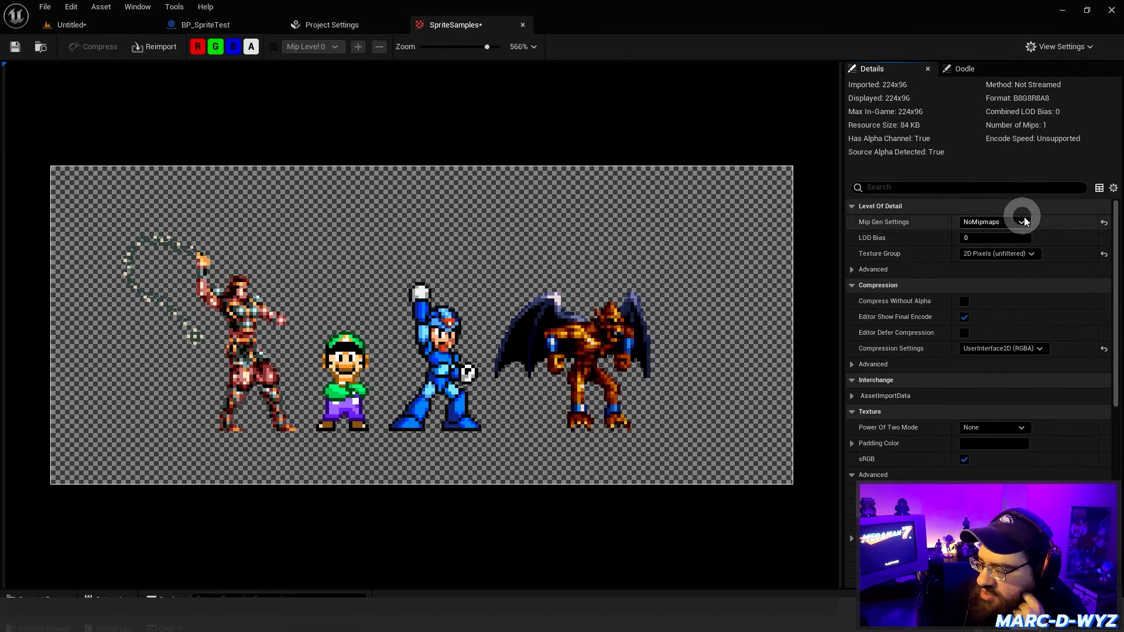
left_click(15, 47)
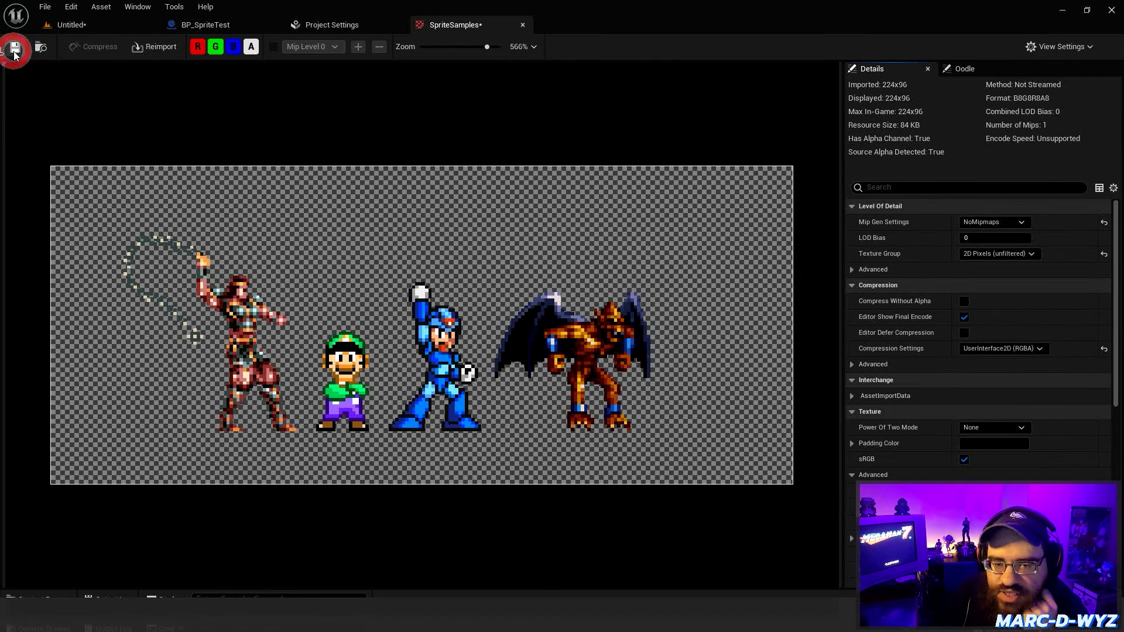
Return to the untitled level and save it as TestMap in the Content folder.
left_click(106, 28)
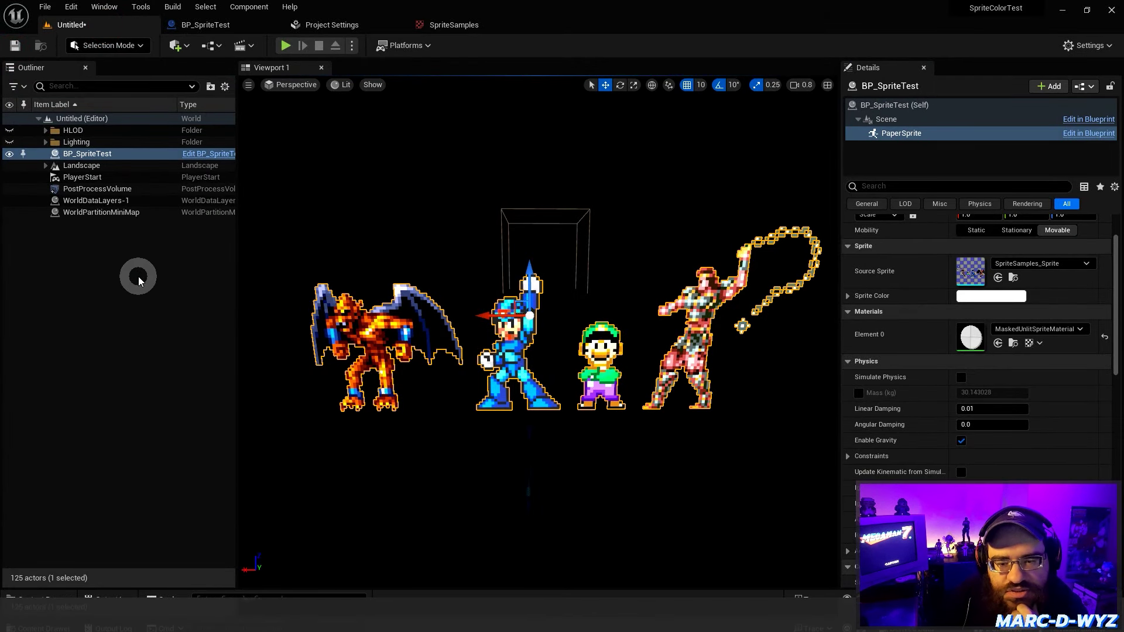
left_click(122, 188)
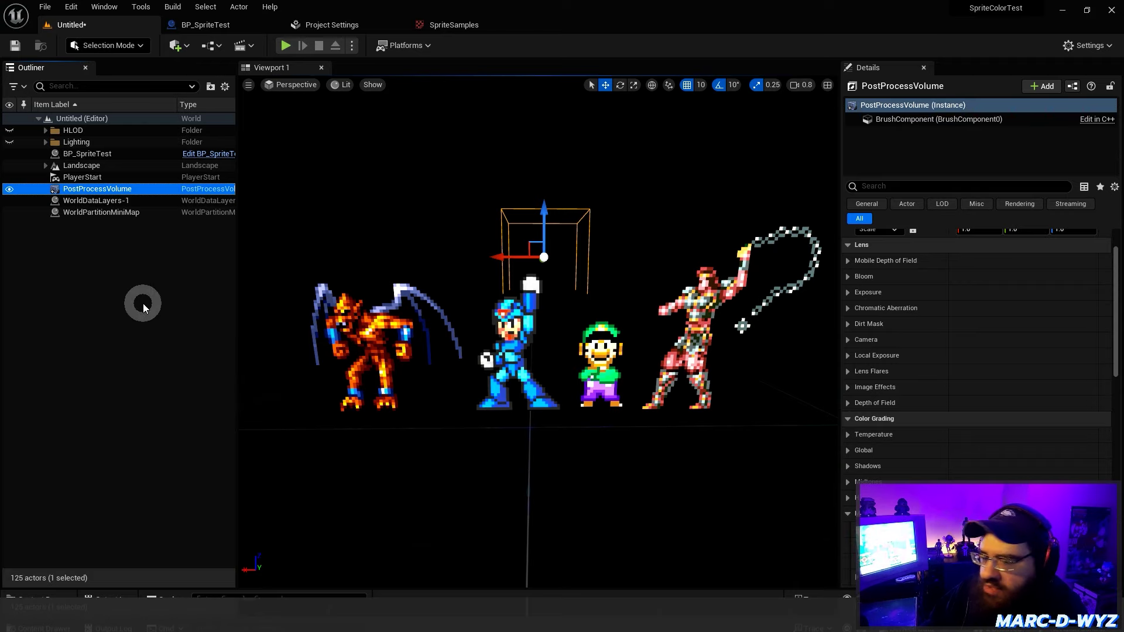
left_click(130, 288)
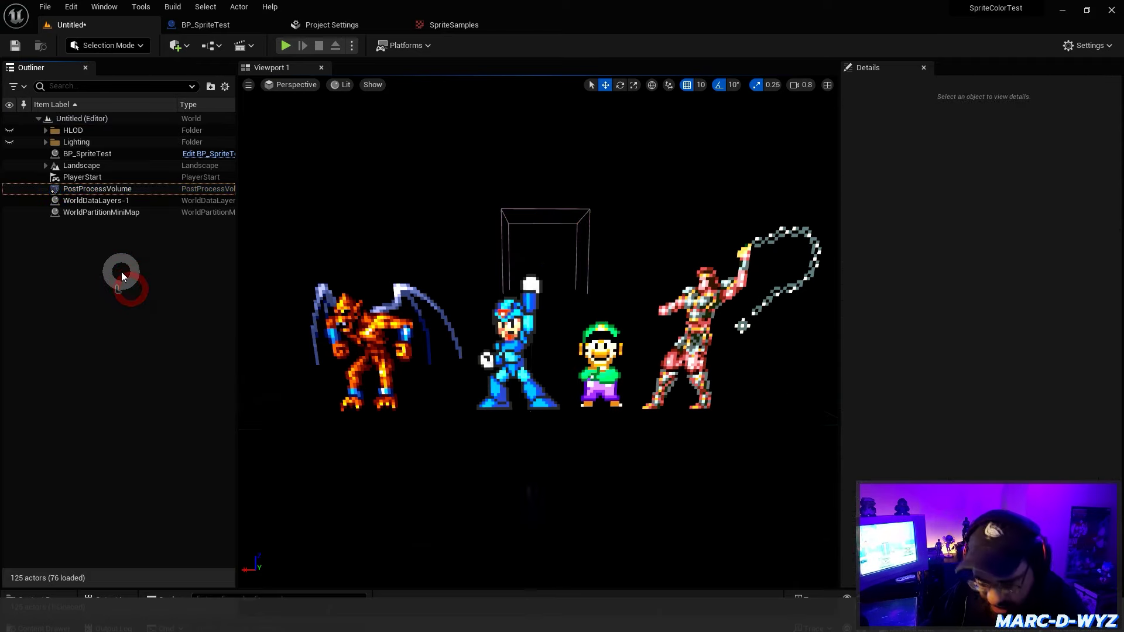
key("ctrl+s")
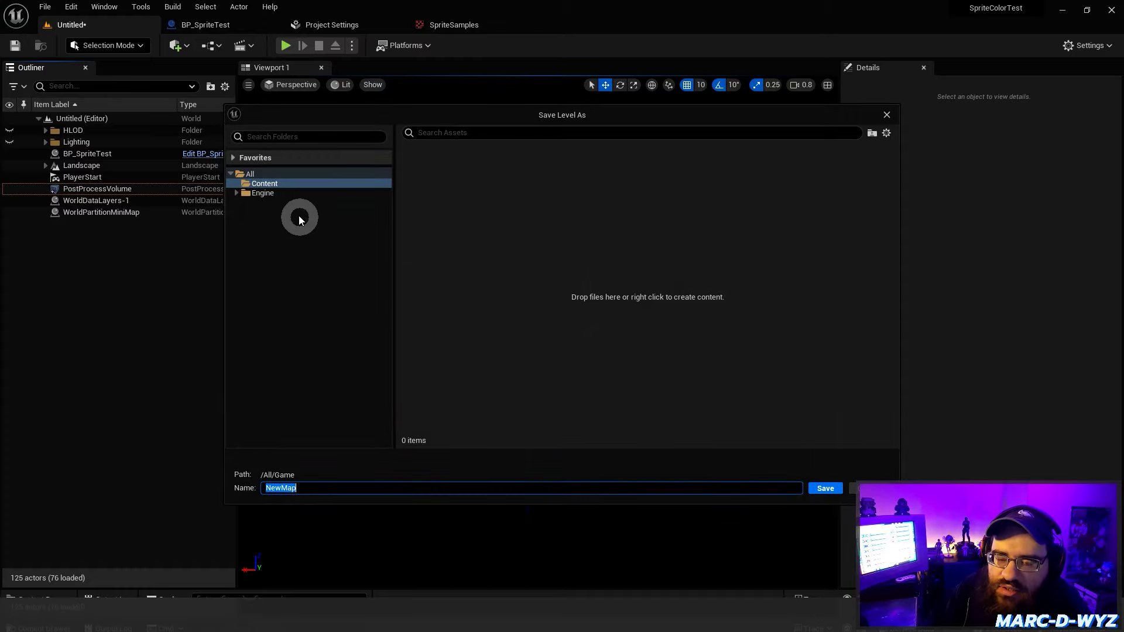
left_click_drag(359, 487, 244, 487)
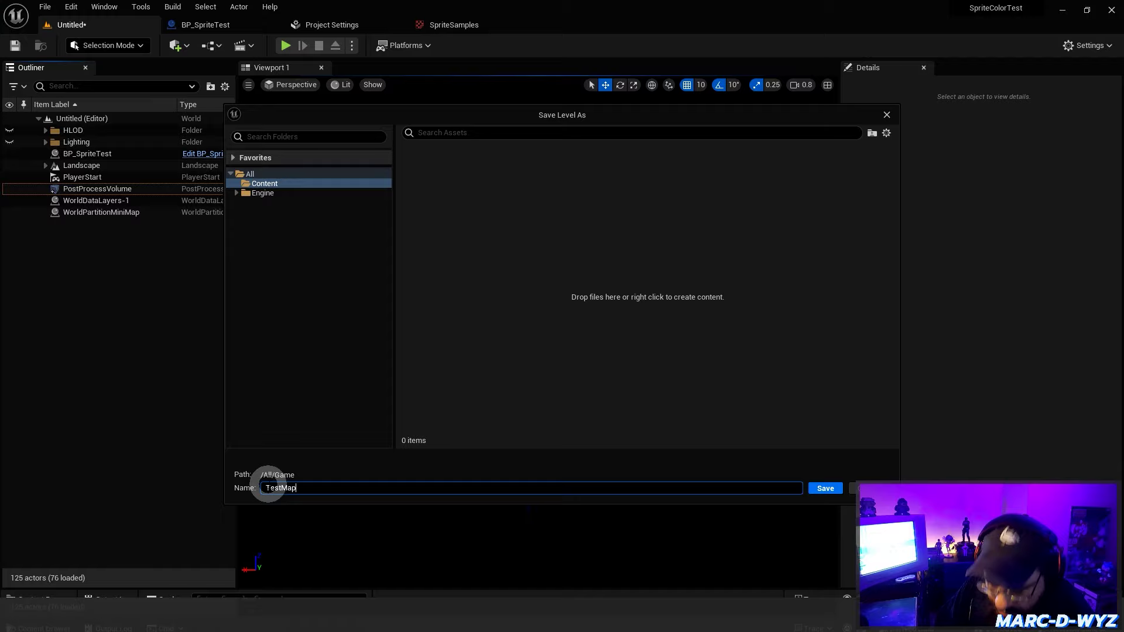
left_click(358, 185)
left_click(823, 489)
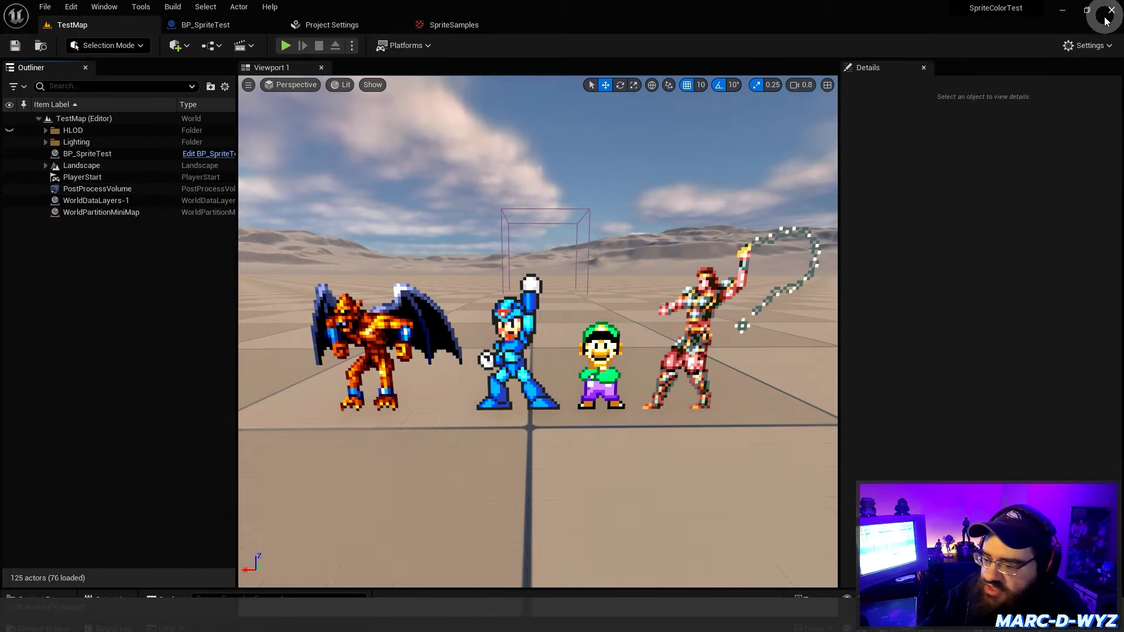
Close the editor, saving SpriteSamples_Sprite, and reopen the SpriteColorTest project from the Epic Games Launcher's Unreal Engine library.
left_click(1111, 10)
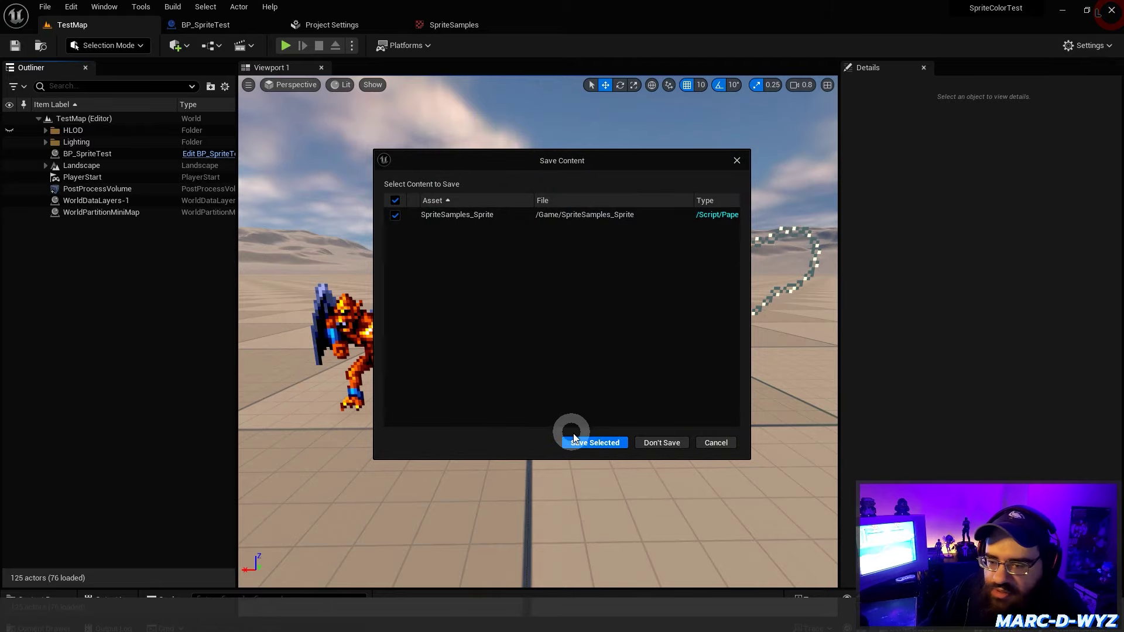
left_click(590, 443)
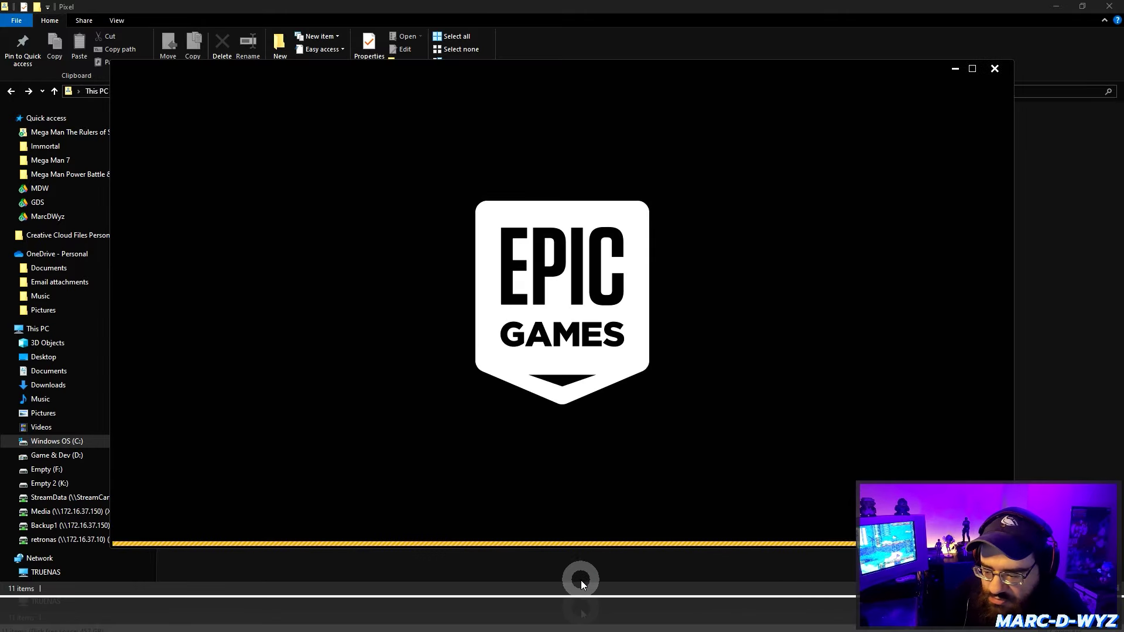
left_click(468, 99)
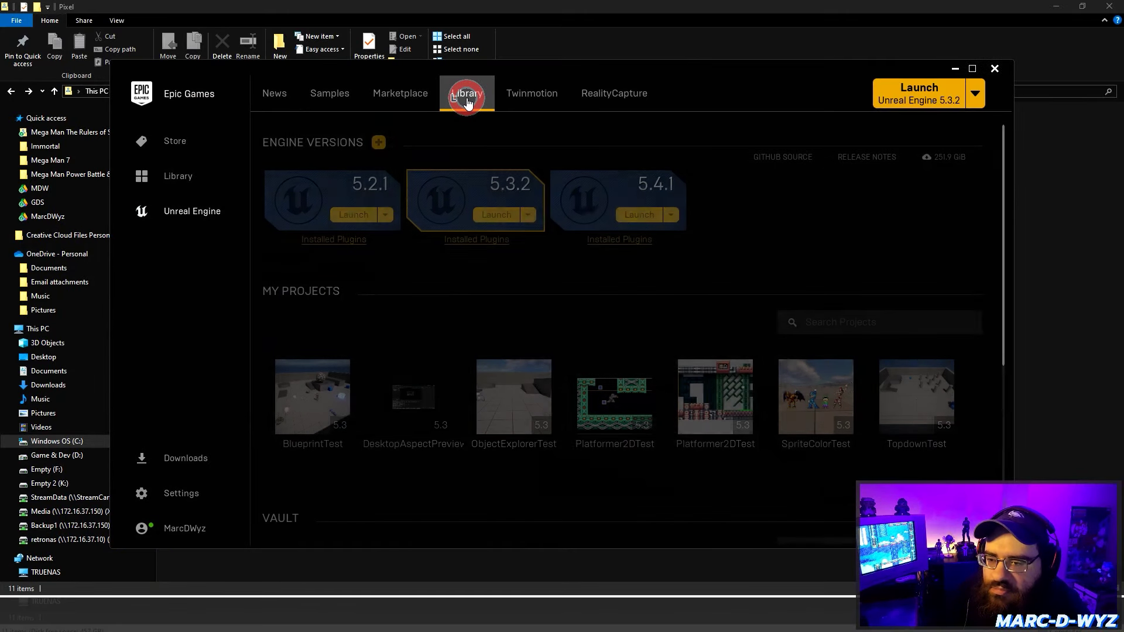
left_click(574, 504)
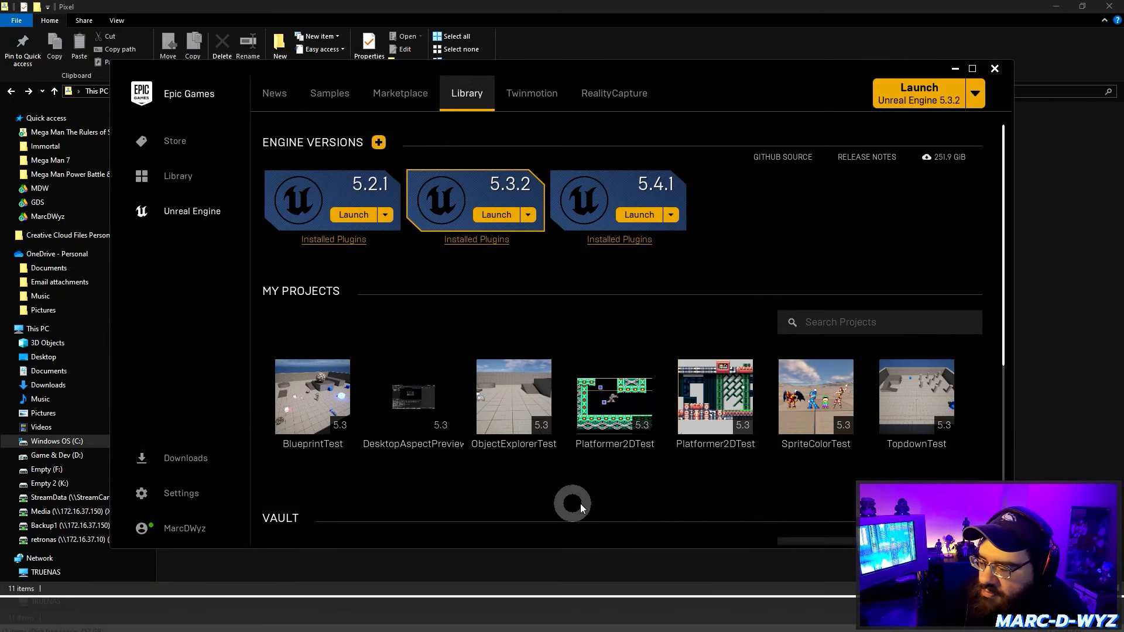
double_click(800, 396)
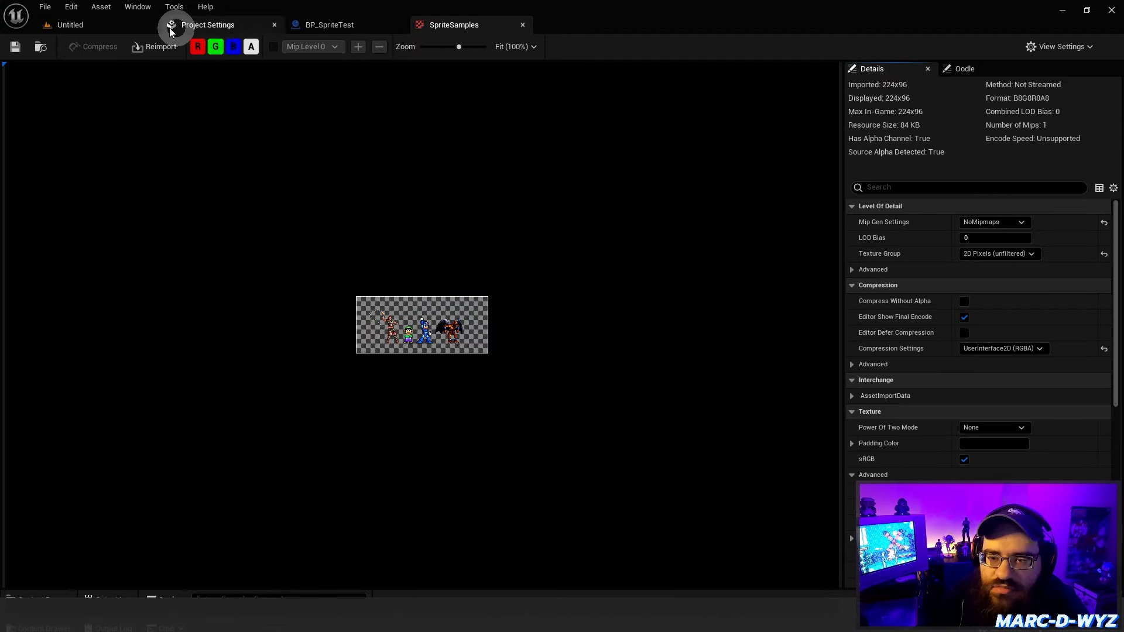
Examine the reopened project's untitled level, checking its actor list and landscape for the sprite scene.
left_click(106, 24)
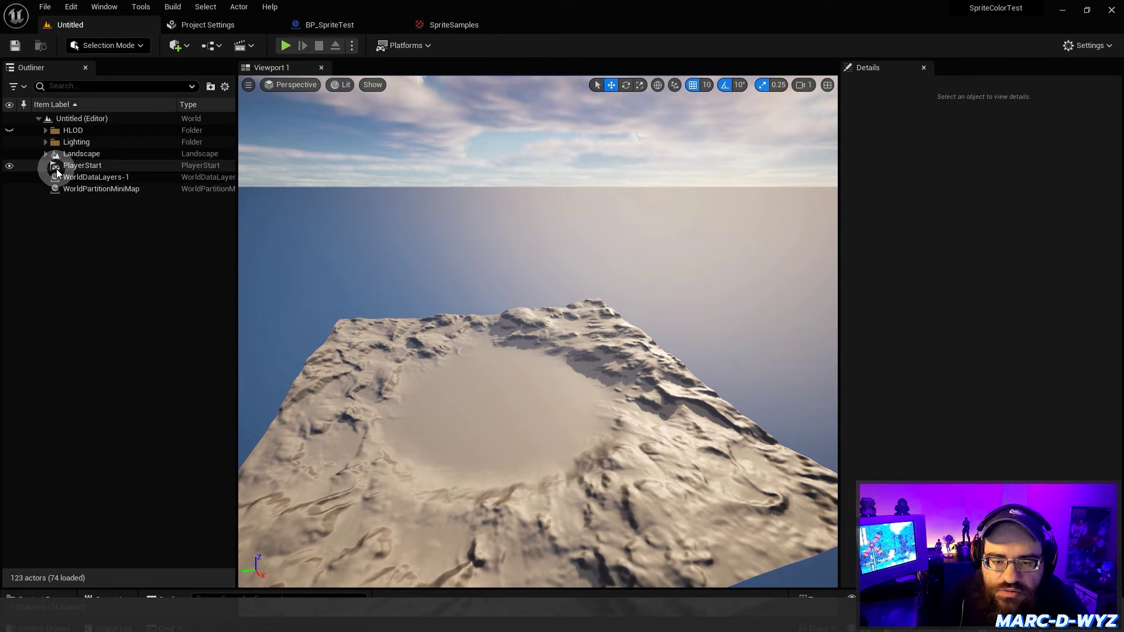
left_click(44, 155)
left_click(45, 155)
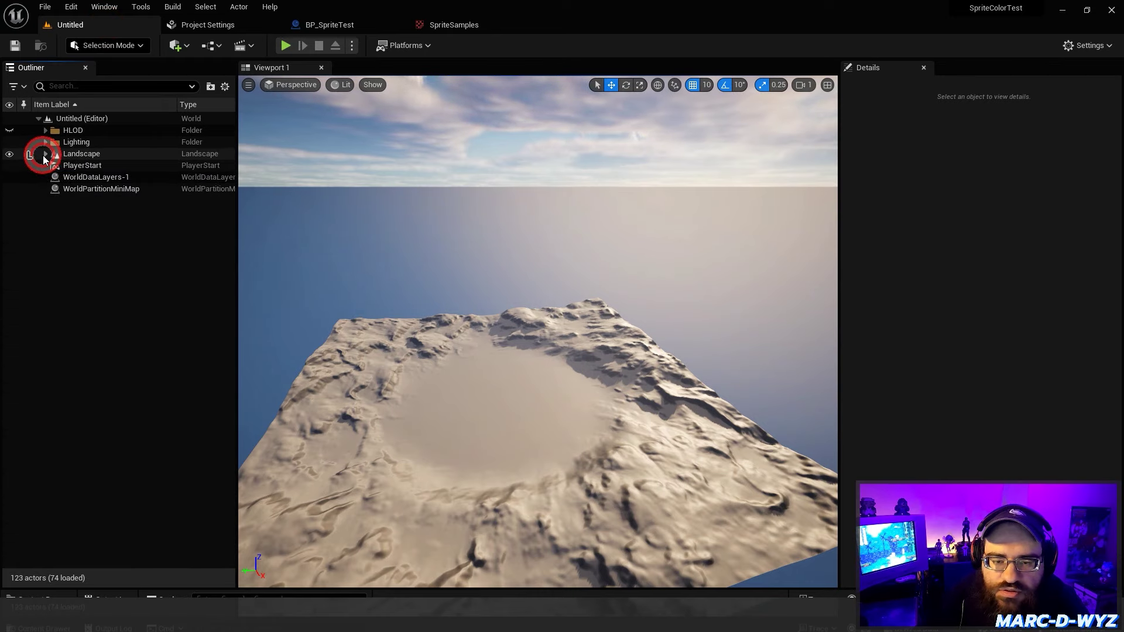
left_click(144, 235)
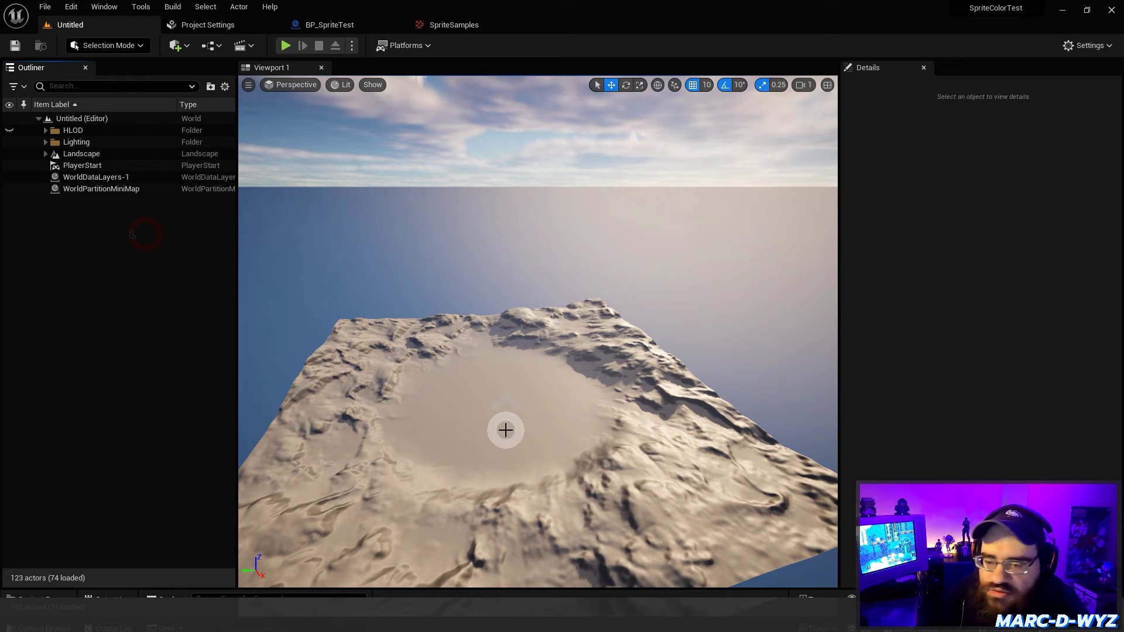
right_click(495, 411)
left_click(493, 417)
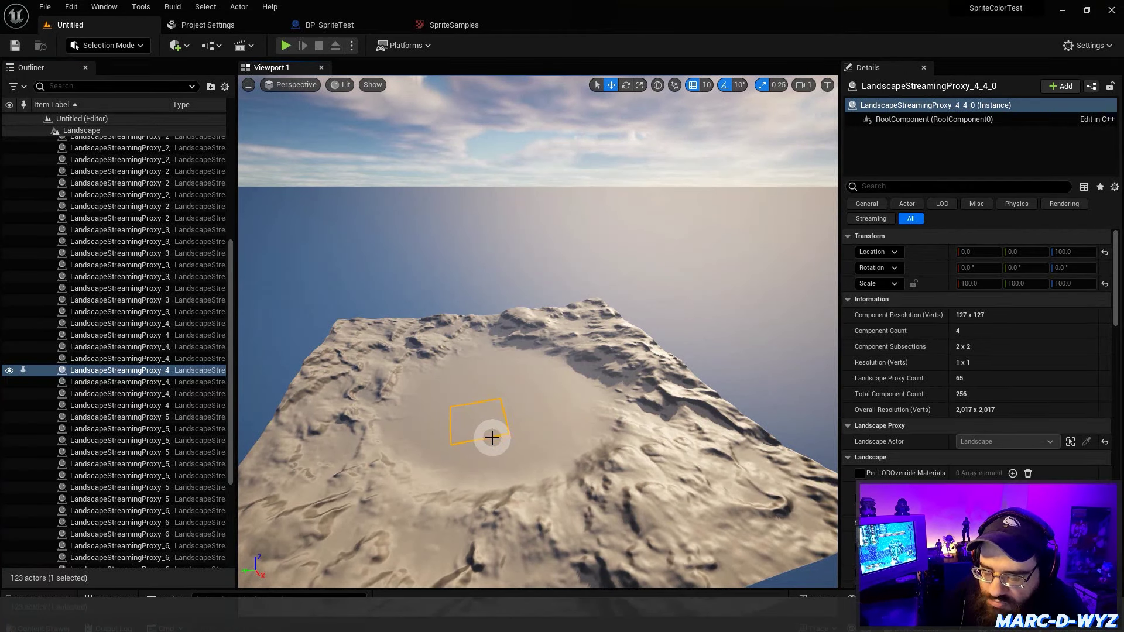
right_click_drag(492, 438, 657, 419)
key("w")
scroll(491, 444, "up", 5)
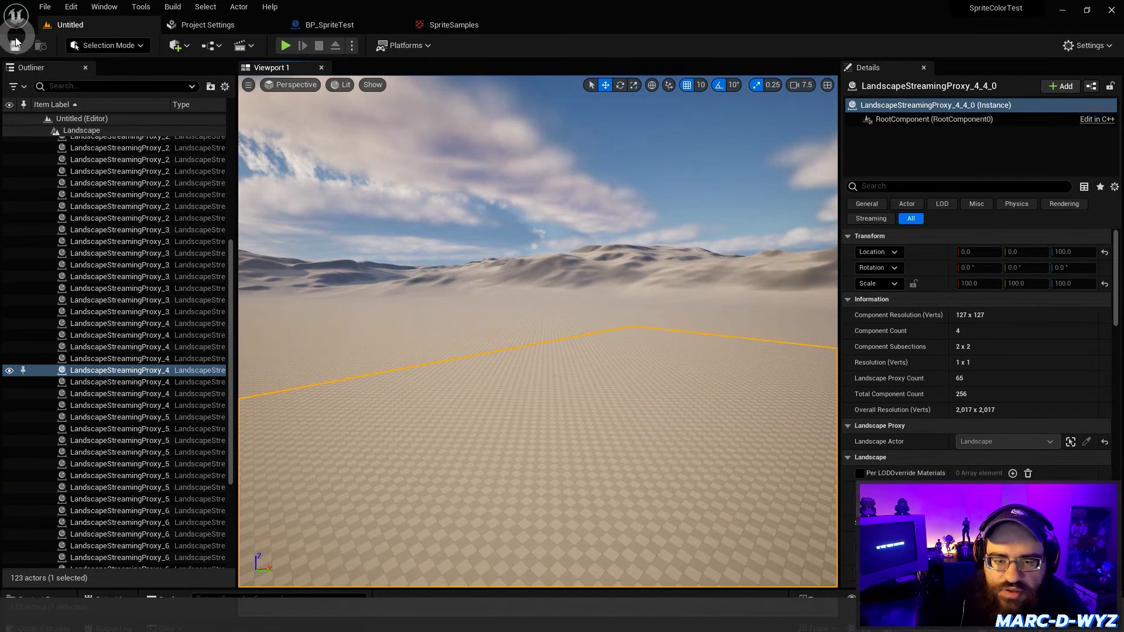
Open the TestMap level from the Content folder and bring the sprite scene into view.
left_click(48, 597)
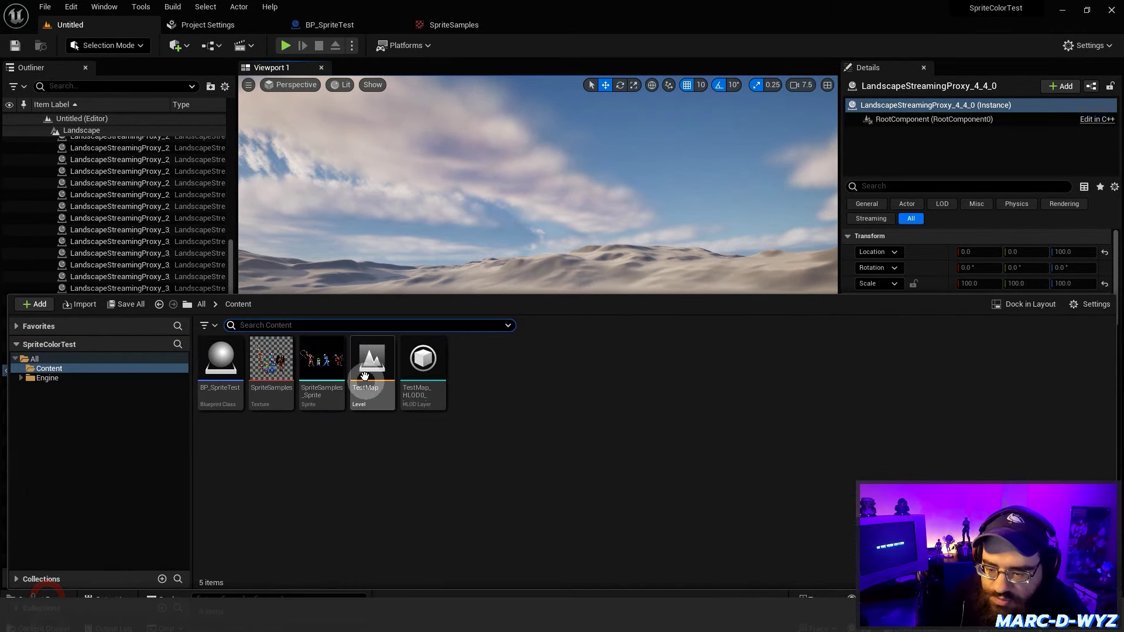
double_click(364, 376)
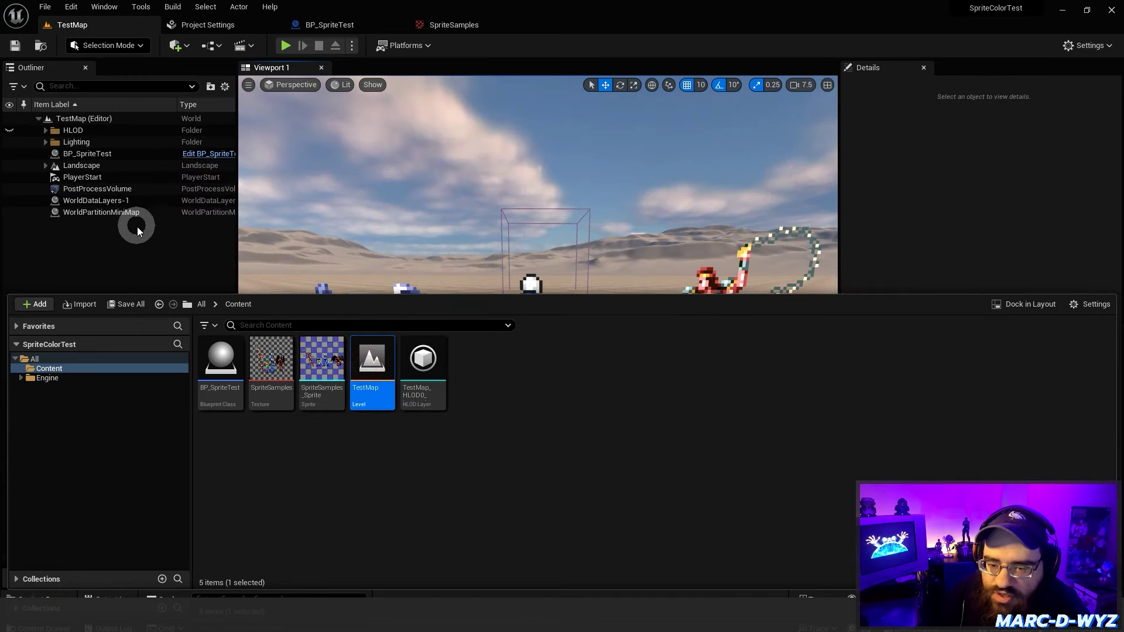
left_click(148, 266)
right_click_drag(561, 366, 559, 365)
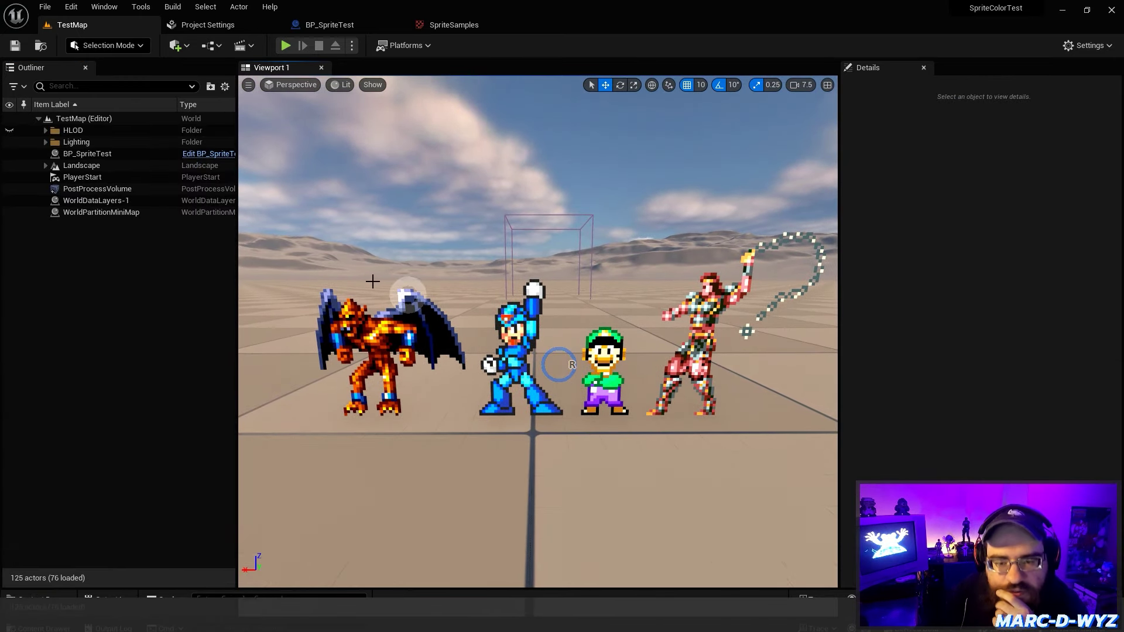
Preview the level with the Lighting folder hidden, and delete the Lighting folder while keeping its actors.
left_click(9, 143)
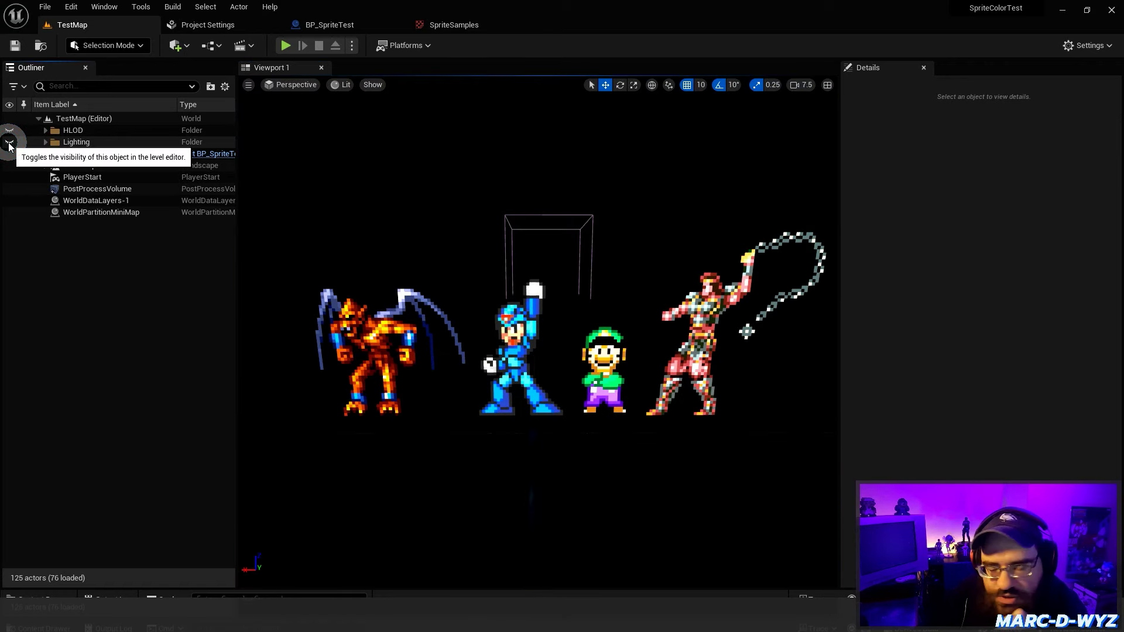
left_click(9, 142)
left_click(45, 142)
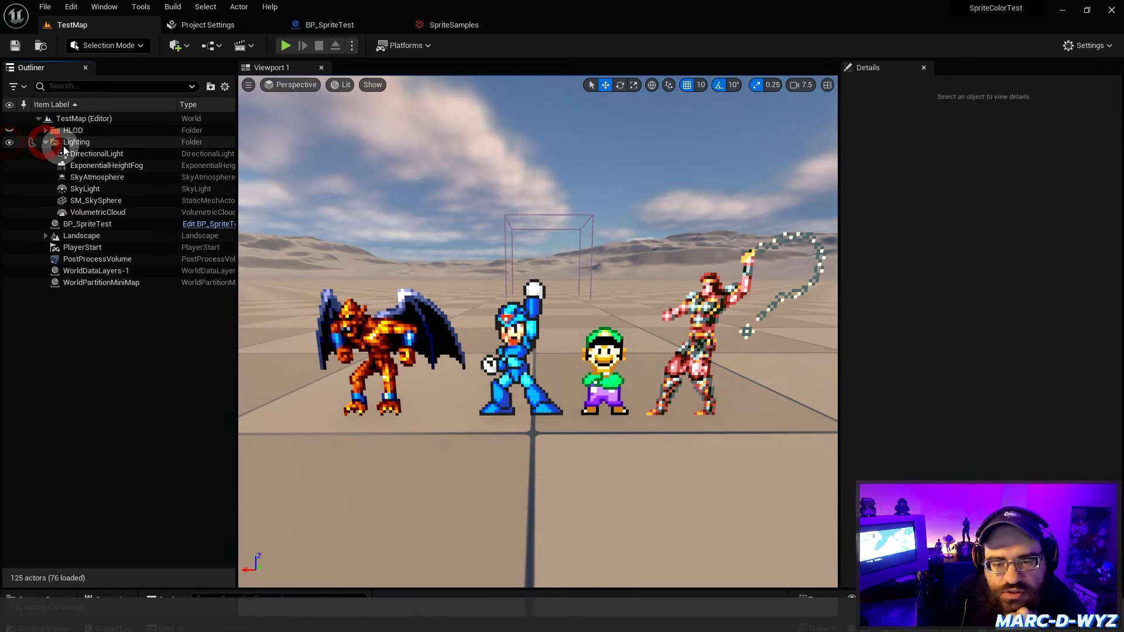
left_click(75, 143)
key("Delete")
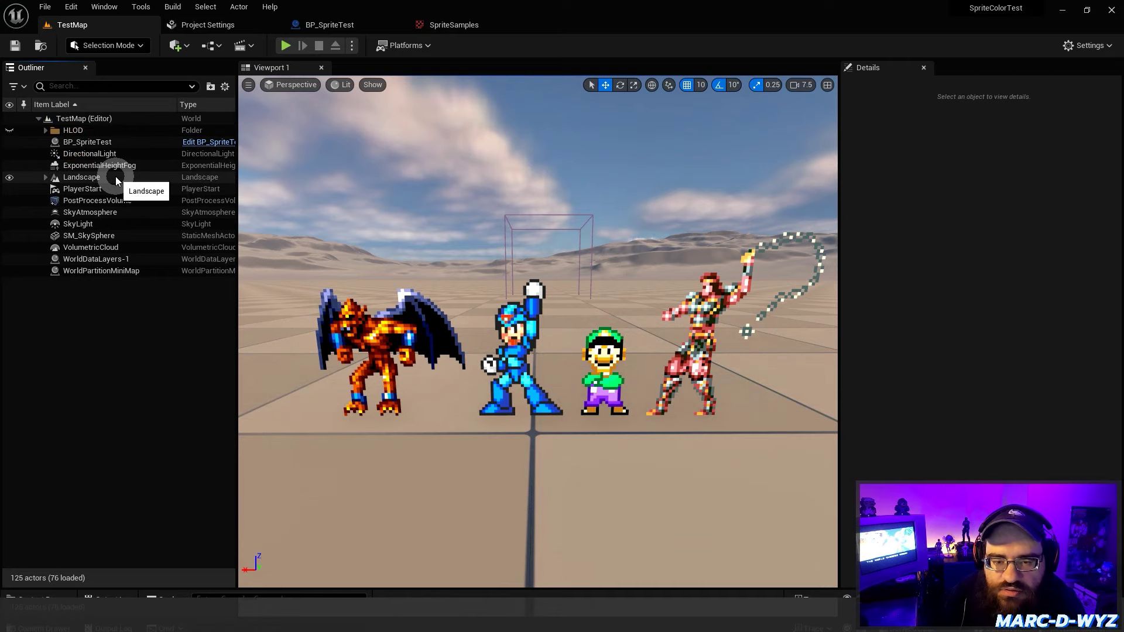
Delete the DirectionalLight and ExponentialHeightFog actors from the level.
left_click(103, 155)
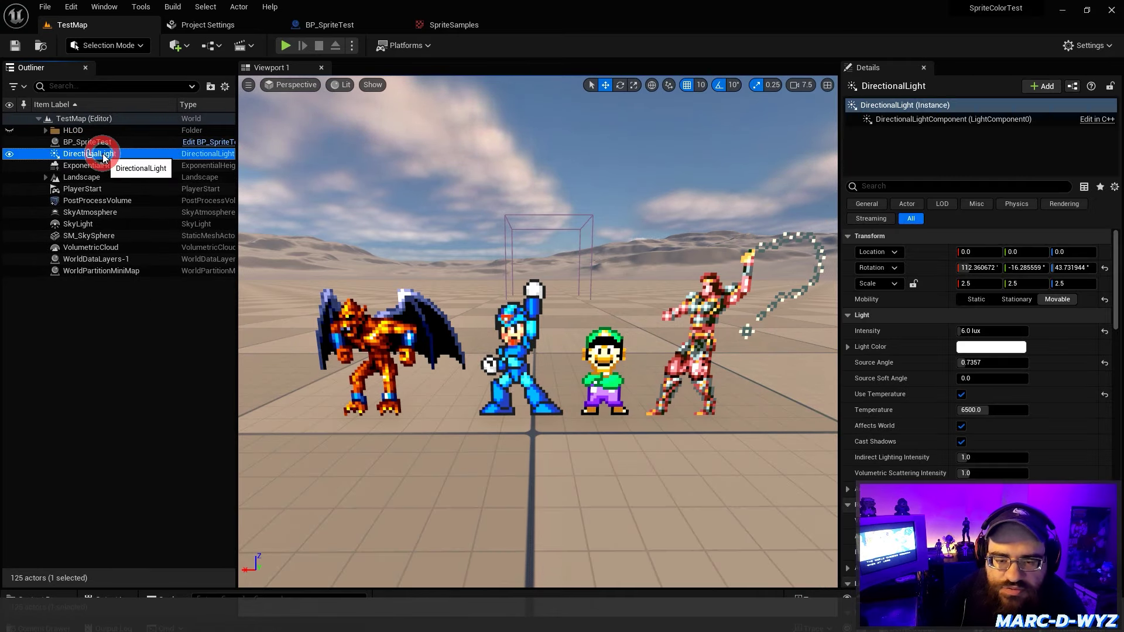
key("Delete")
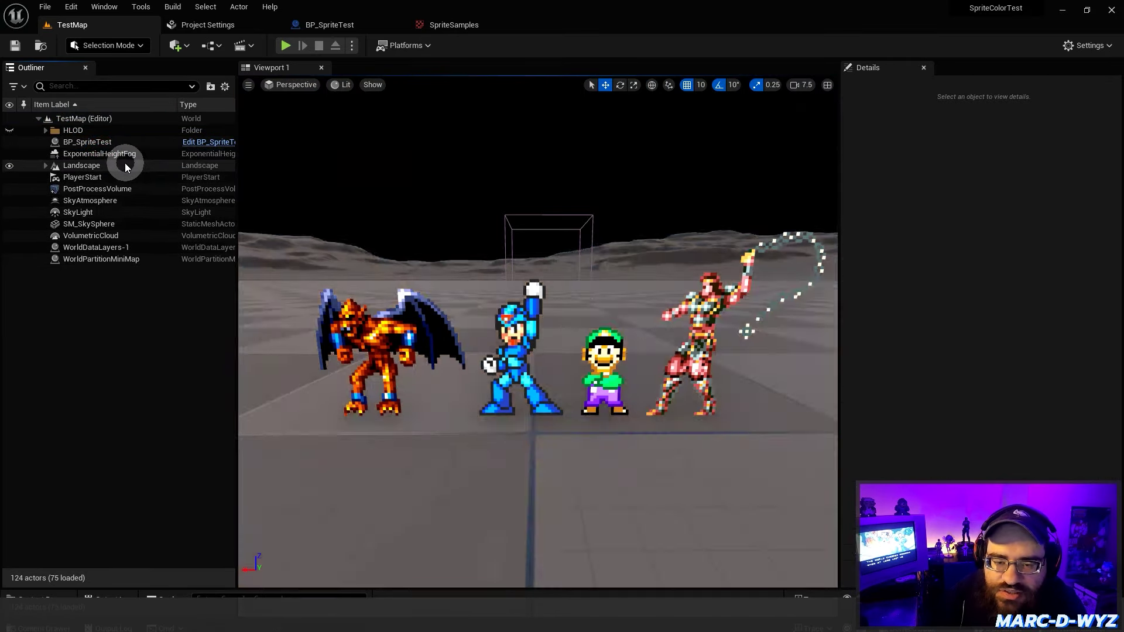
left_click(119, 154)
key("Delete")
Delete the SkyAtmosphere, SkyLight, SM_SkySphere and VolumetricCloud actors, keeping the Landscape, PlayerStart and PostProcessVolume.
left_click(109, 154)
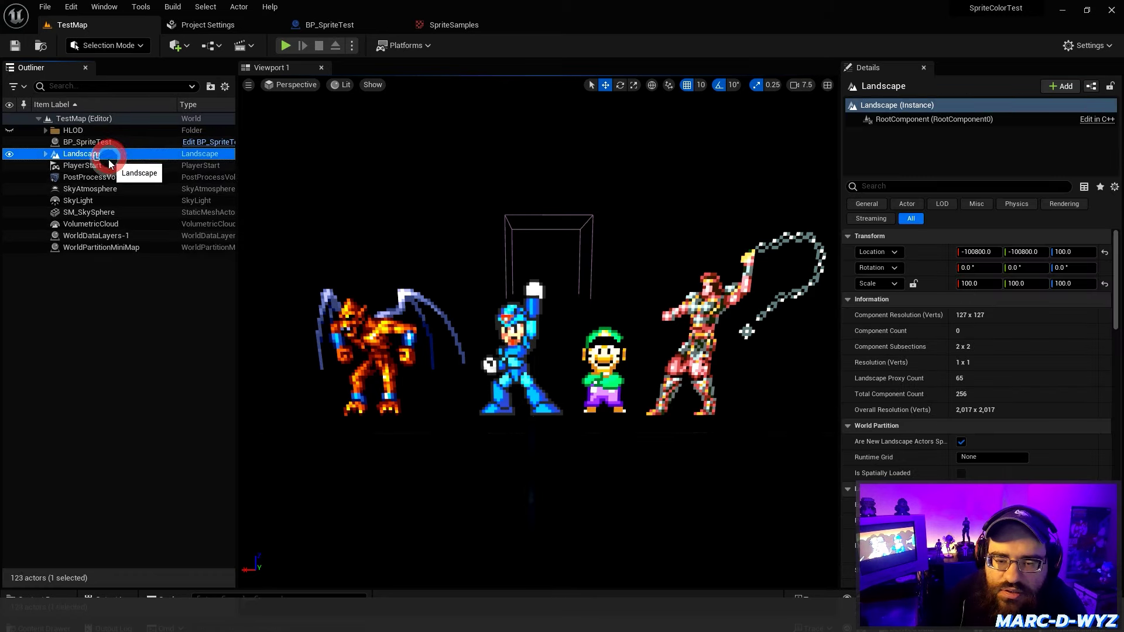
left_click(107, 166)
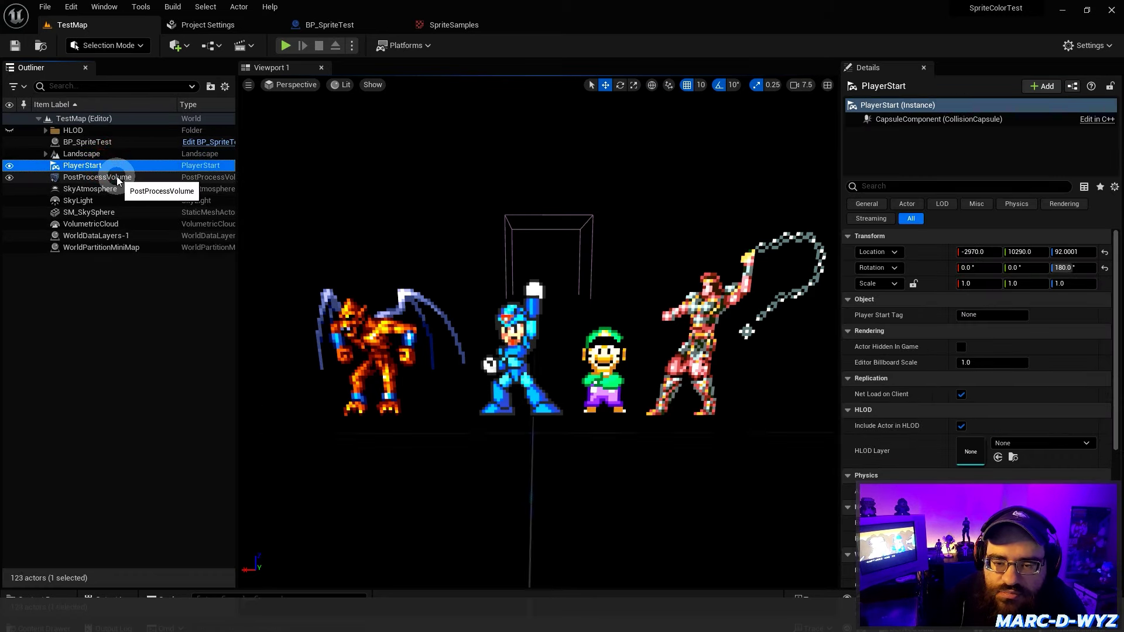
left_click(117, 178)
left_click(101, 188)
key("Delete")
left_click(96, 190)
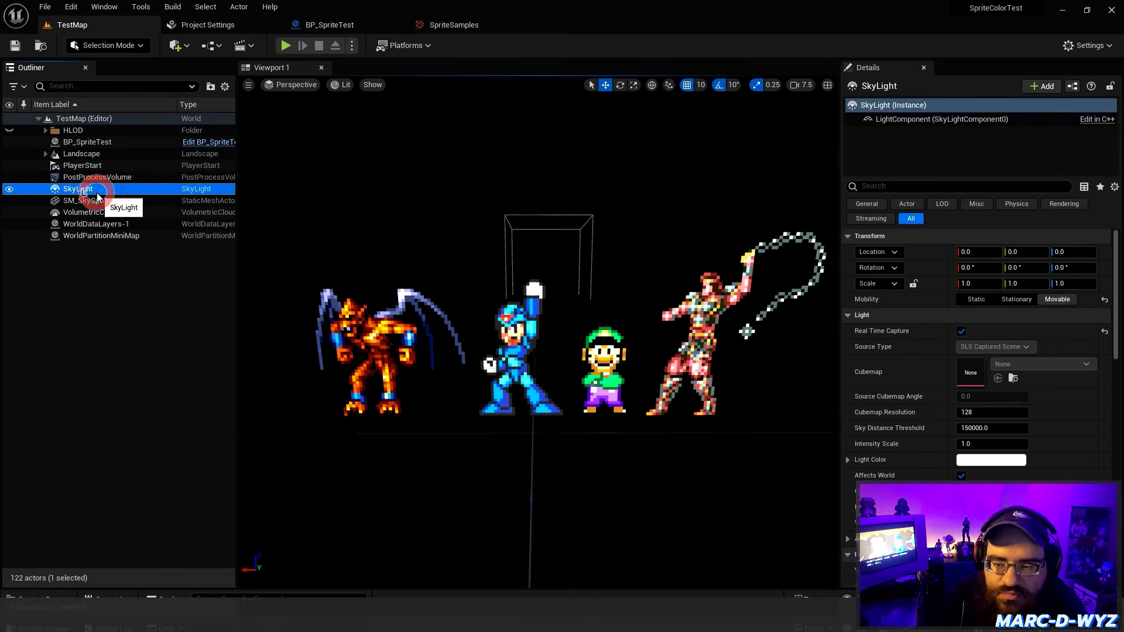
key("Delete")
left_click(101, 190)
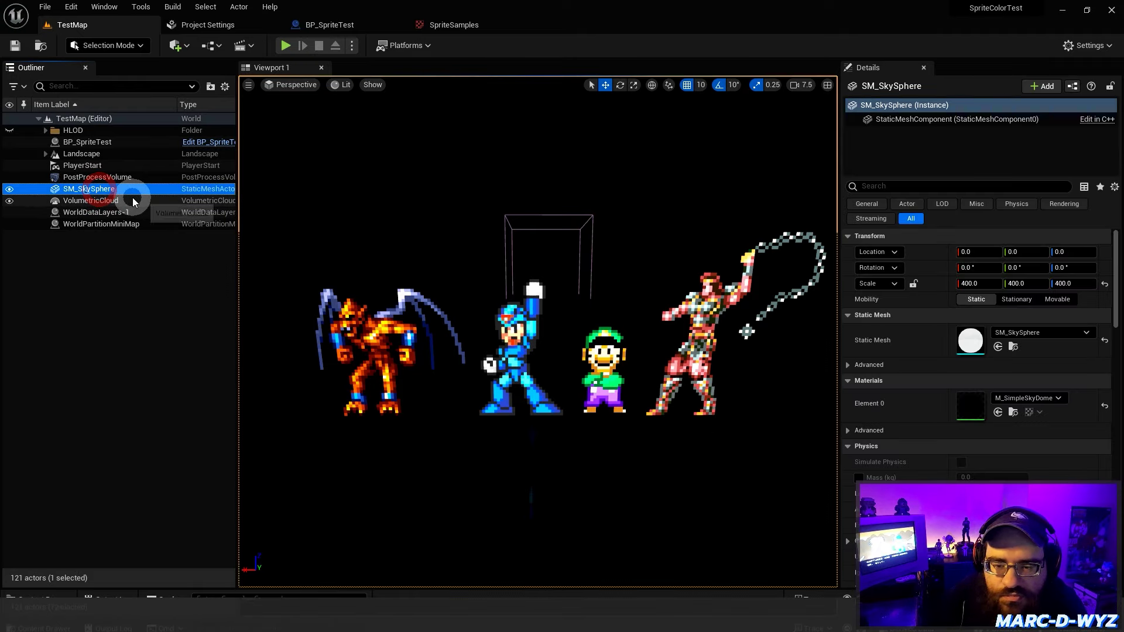
key("Delete")
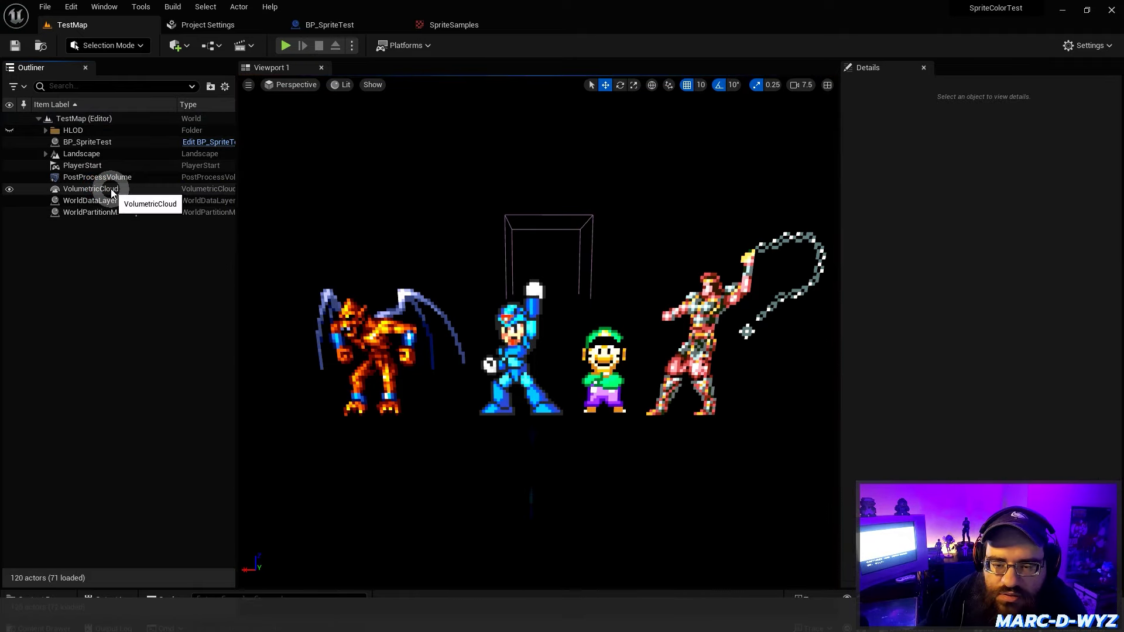
left_click(113, 189)
key("Delete")
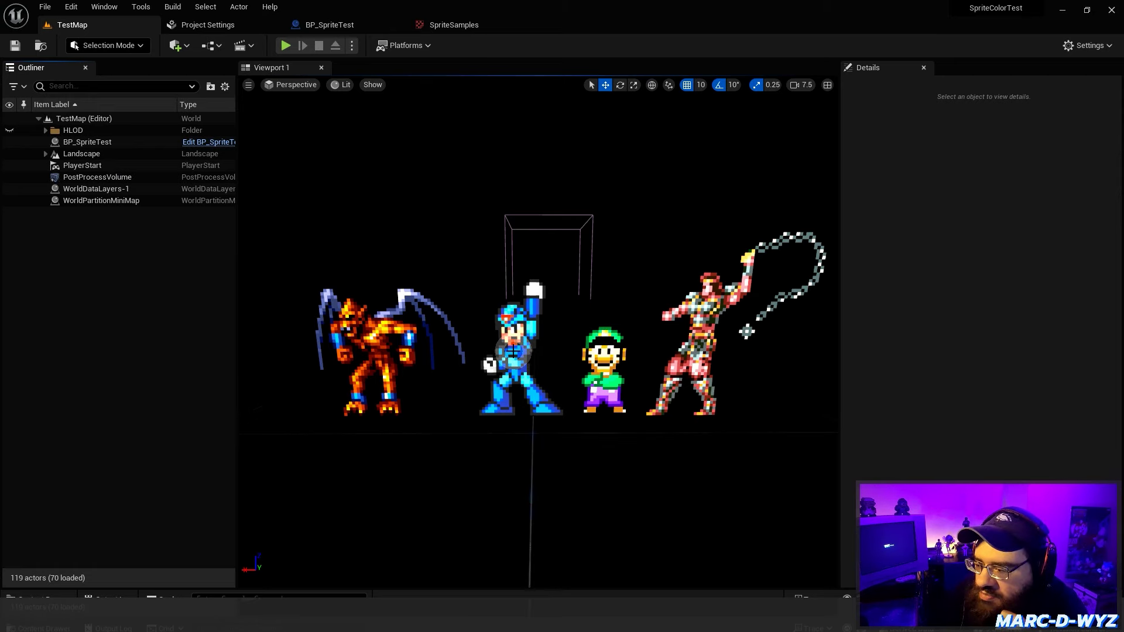
Compare the PostProcessVolume's Bloom Method and Intensity overrides, keeping Intensity enabled at 0.0 and Method disabled.
left_click(512, 352)
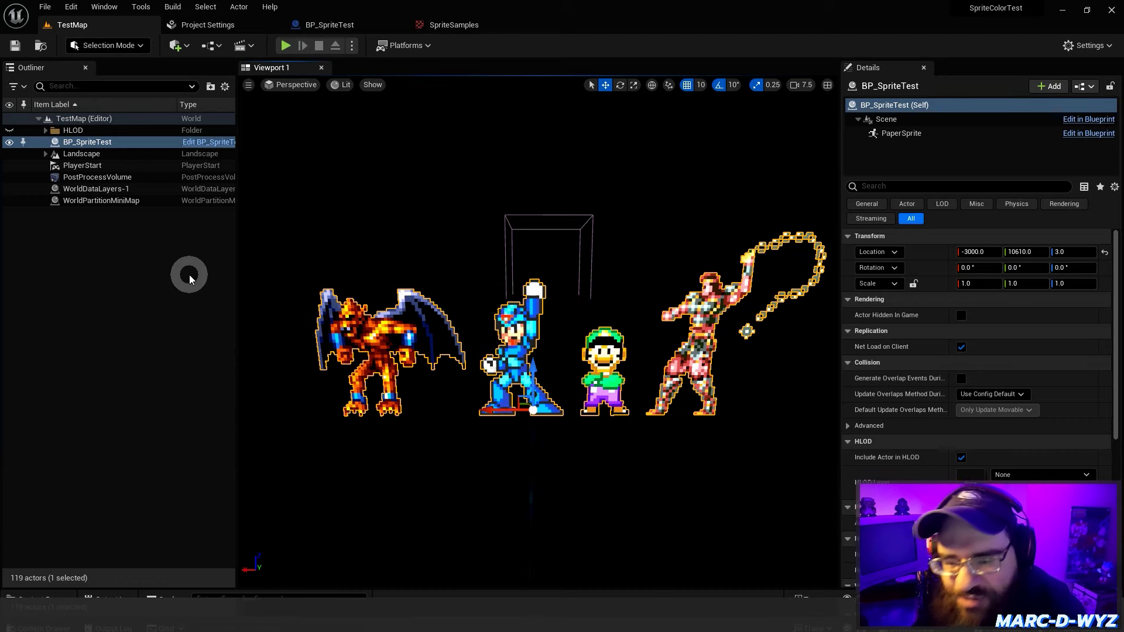
left_click(169, 251)
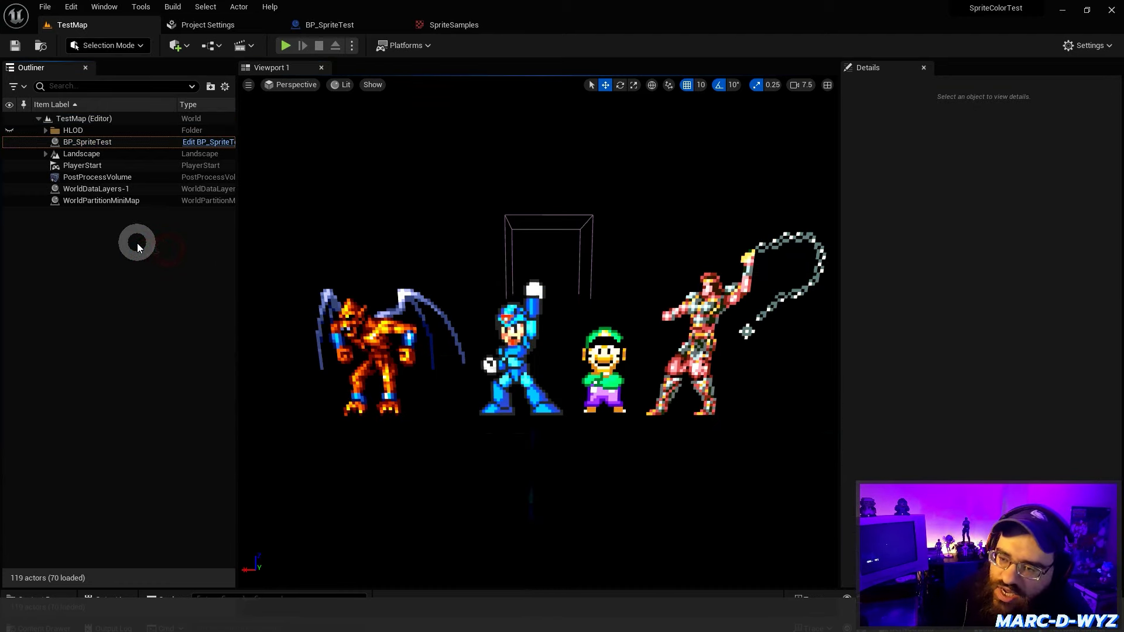
left_click(100, 175)
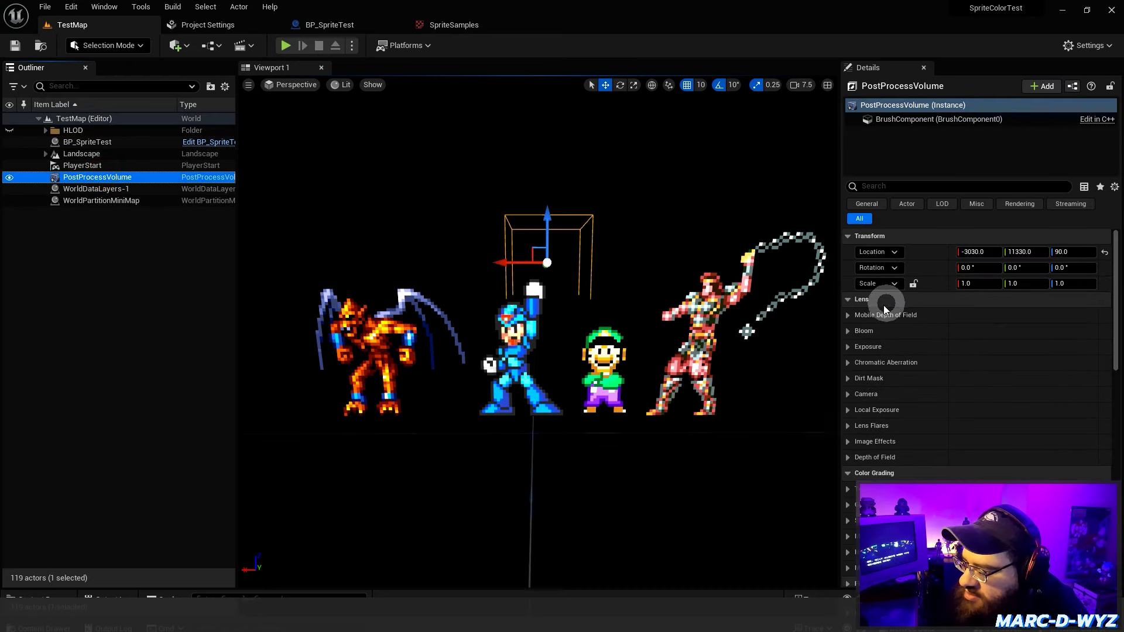
left_click(847, 332)
left_click(869, 346)
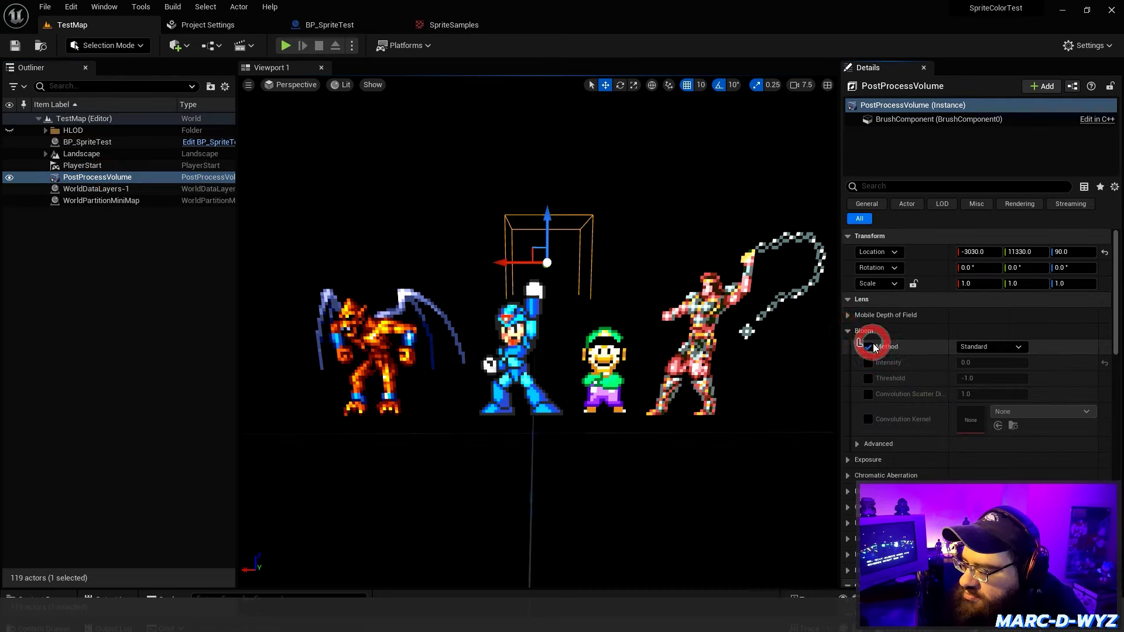
left_click(985, 346)
left_click(985, 345)
left_click(867, 346)
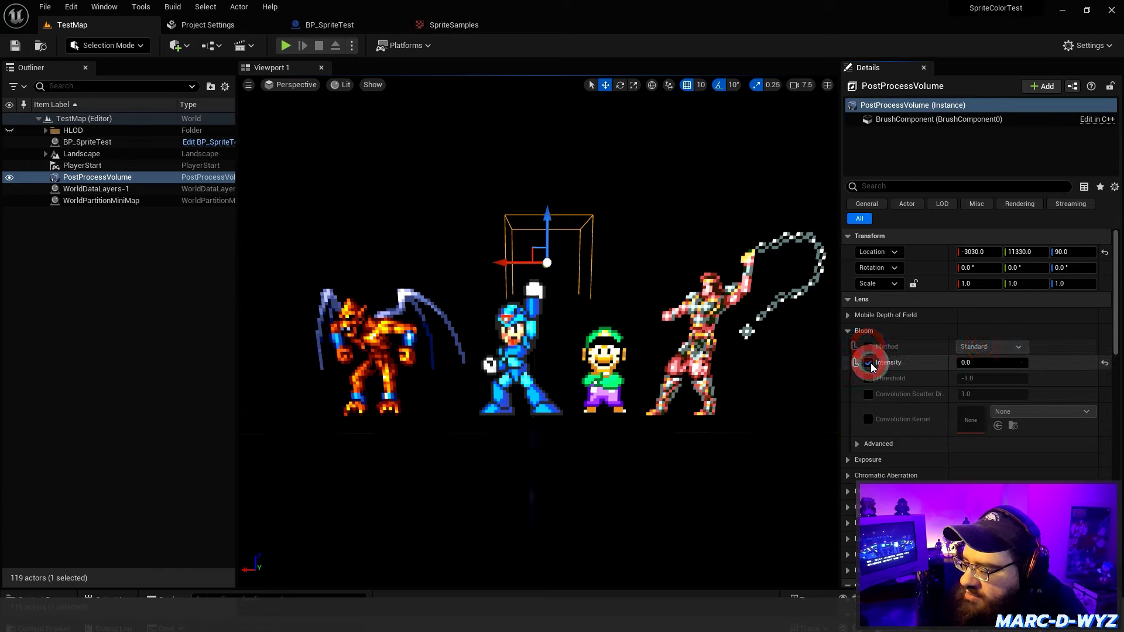
left_click(847, 331)
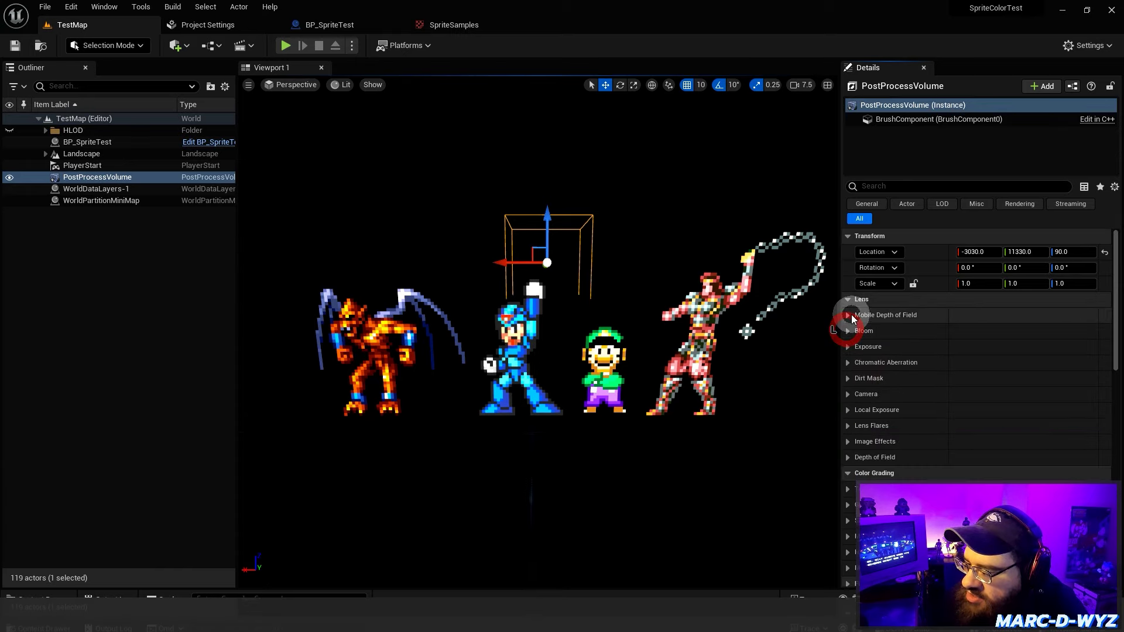
Compare the PostProcessVolume's exposure overrides, keep Min EV100 enabled, and set Exposure Compensation to 0.0.
left_click(846, 346)
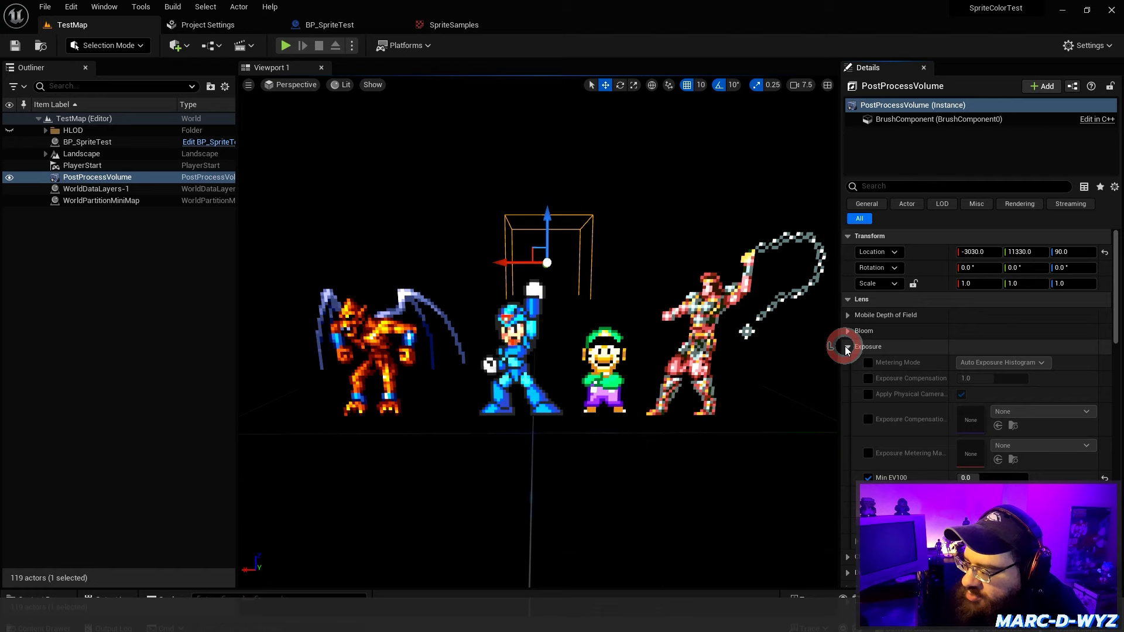
left_click(868, 363)
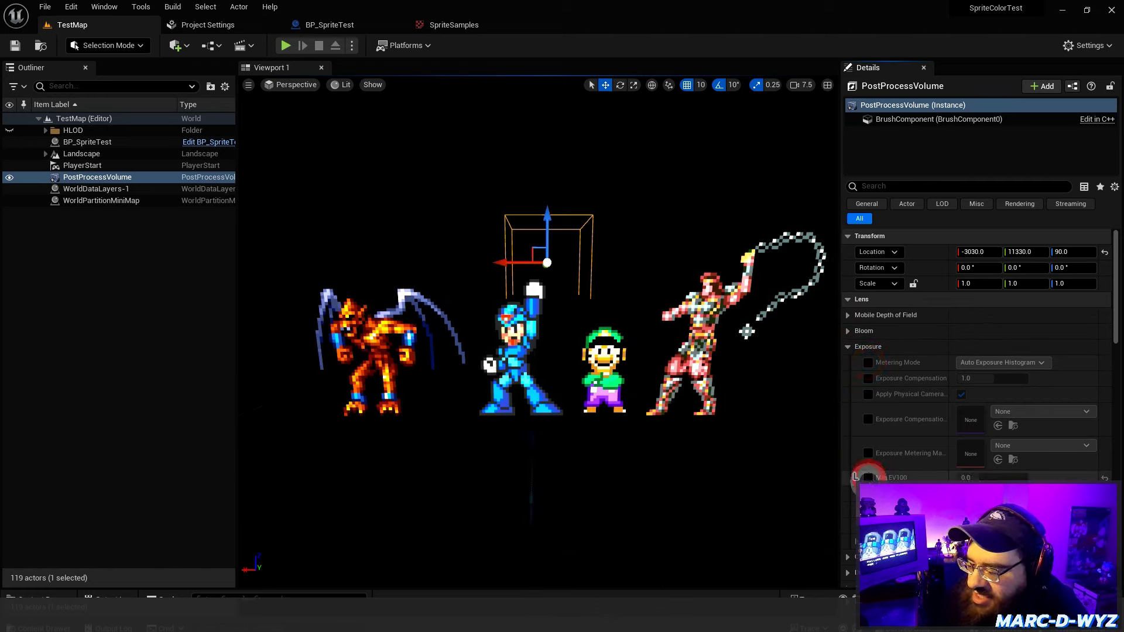
left_click(869, 494)
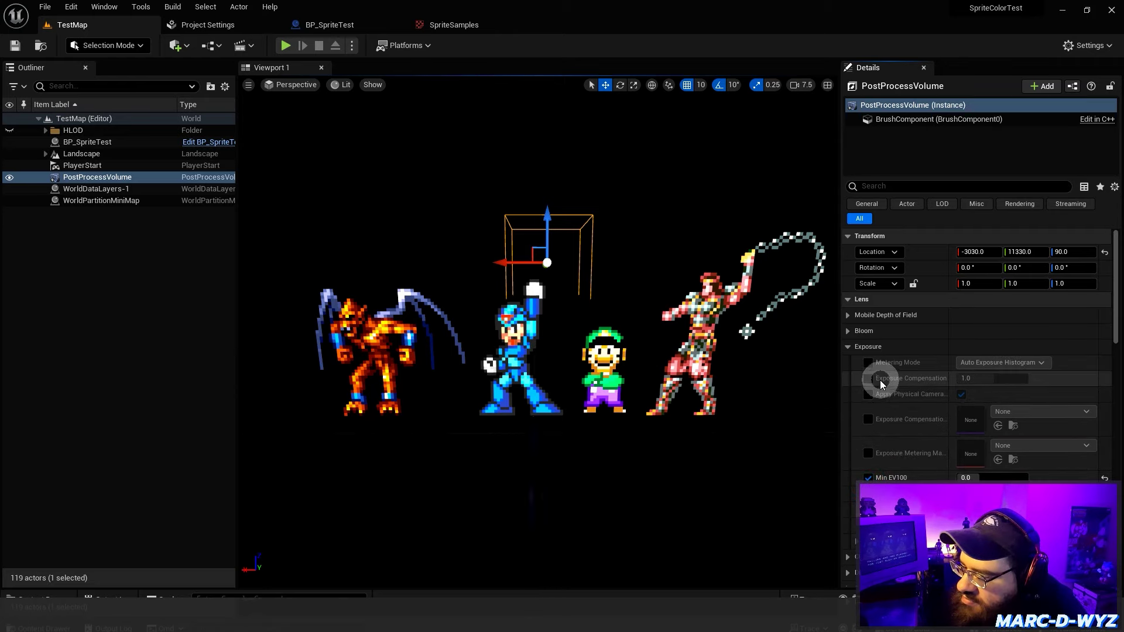
left_click(981, 379)
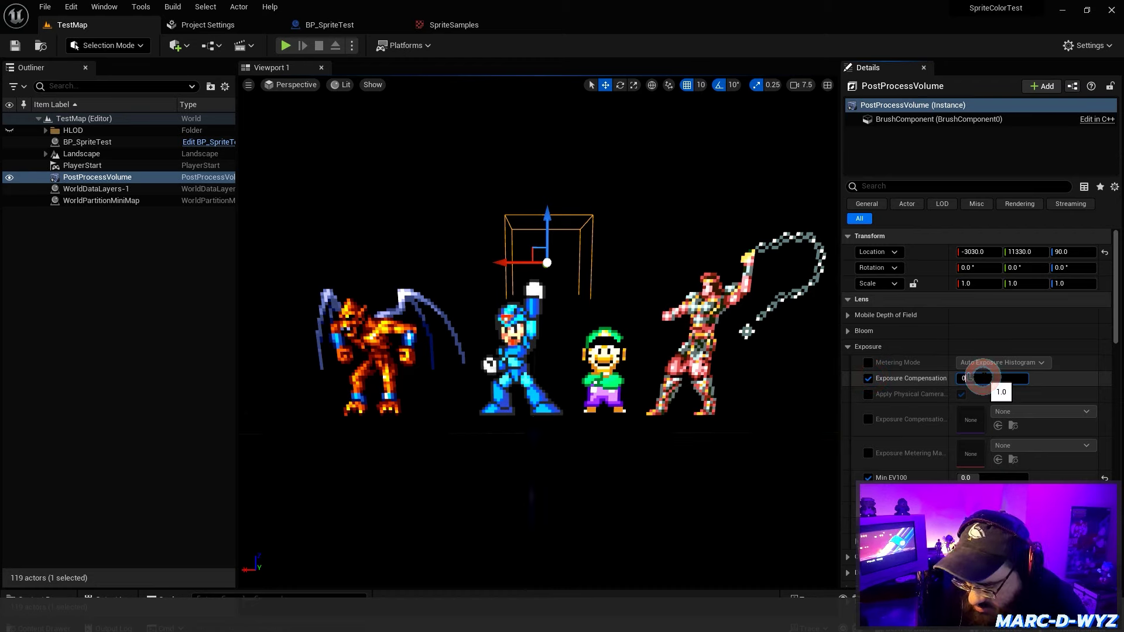
key("Return")
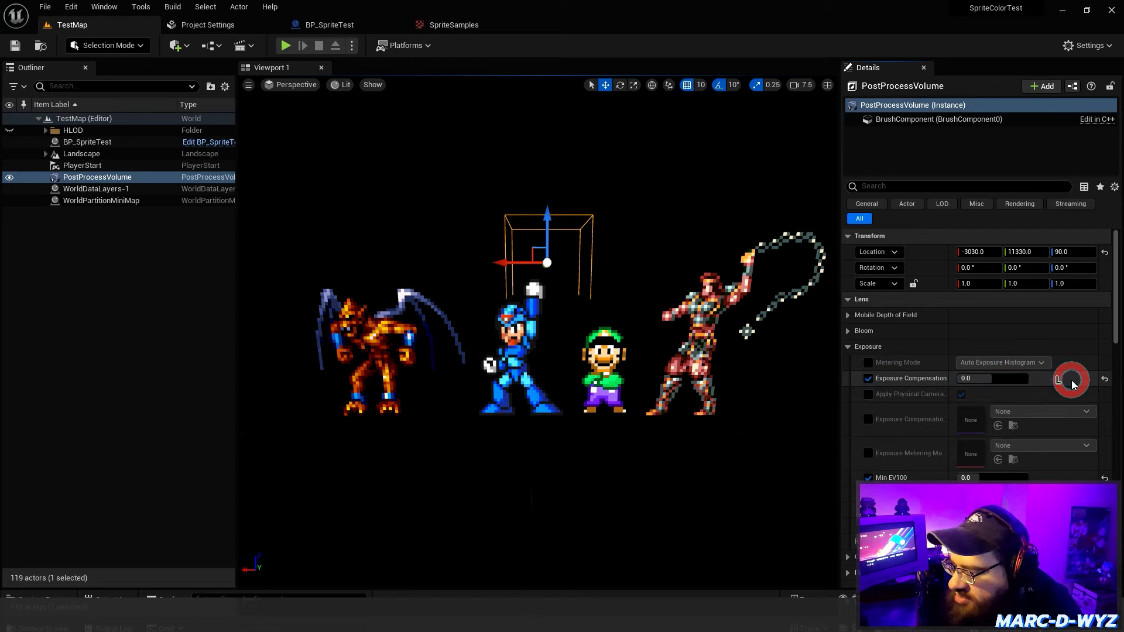
scroll(521, 340, "up", 1)
scroll(534, 348, "down", 1)
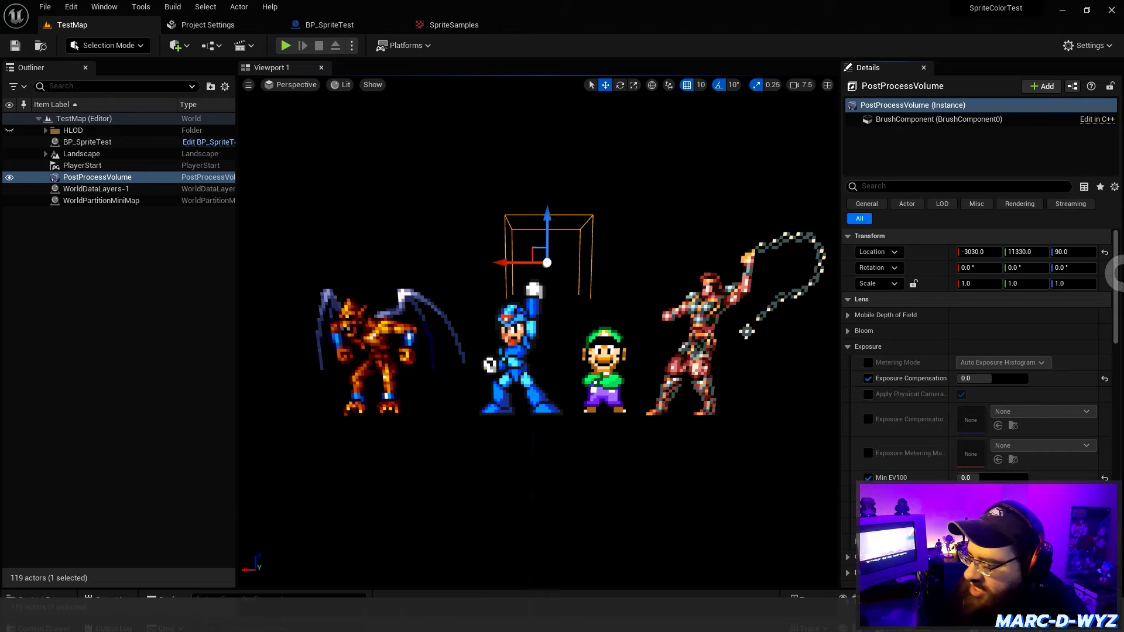
left_click(947, 374)
left_click(1057, 385)
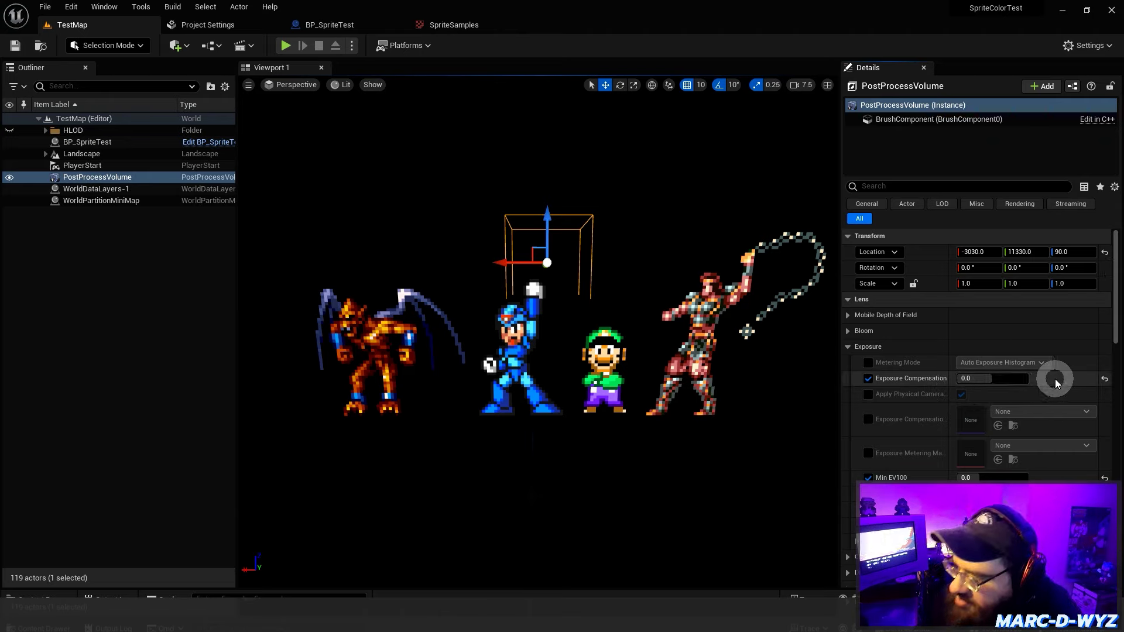
left_click(898, 378)
left_click(889, 472)
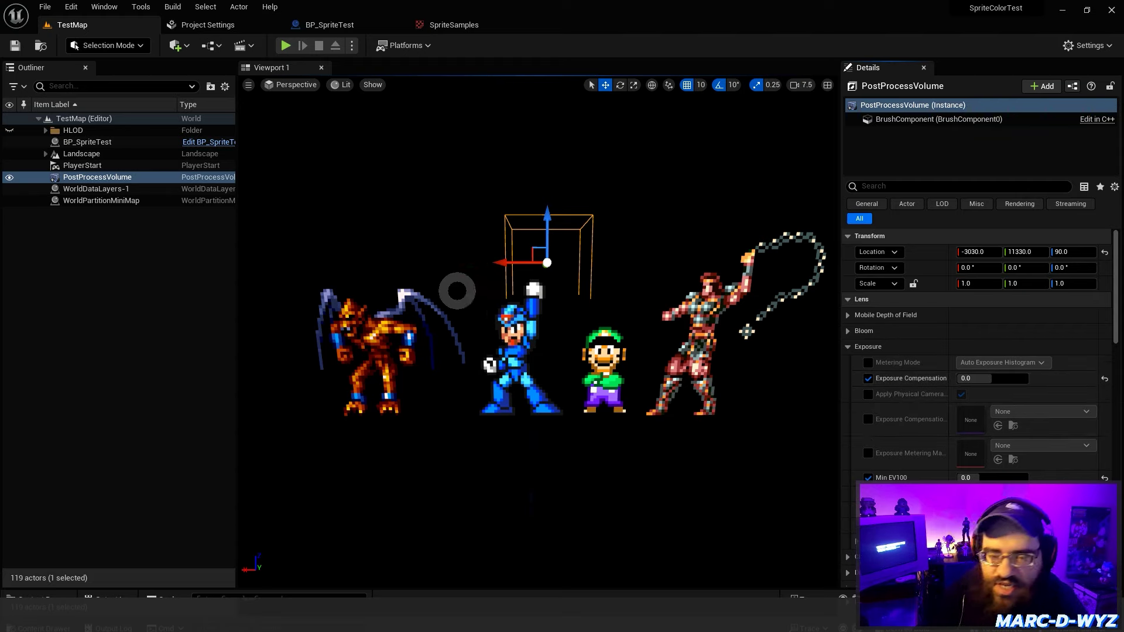
Try the Right orthographic view of the level and return to the Perspective view.
left_click(289, 88)
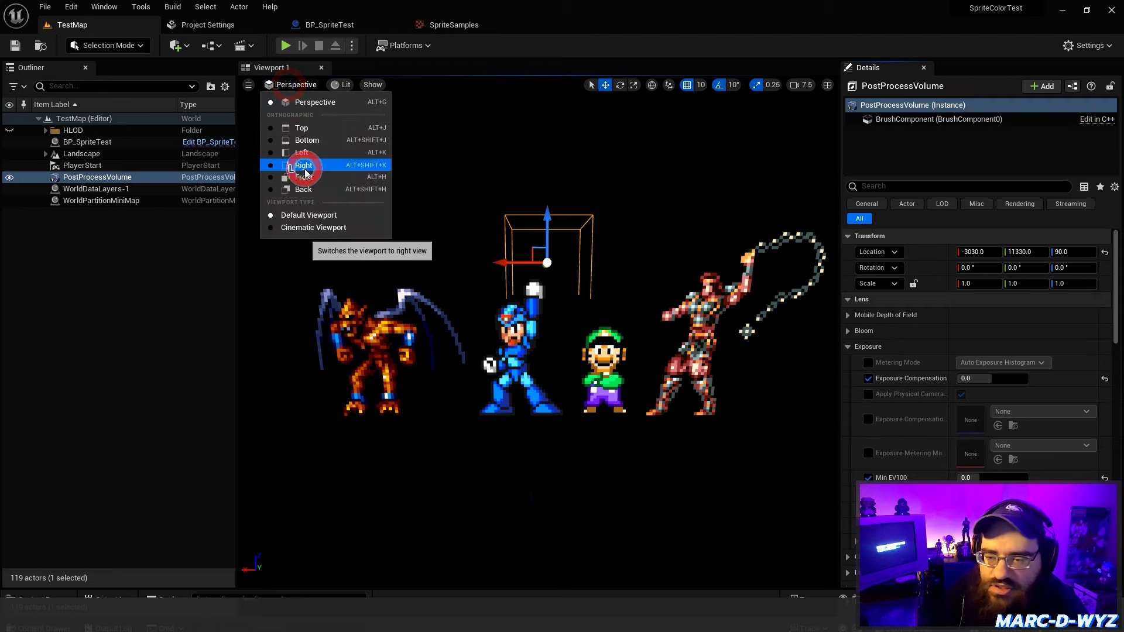
left_click(302, 167)
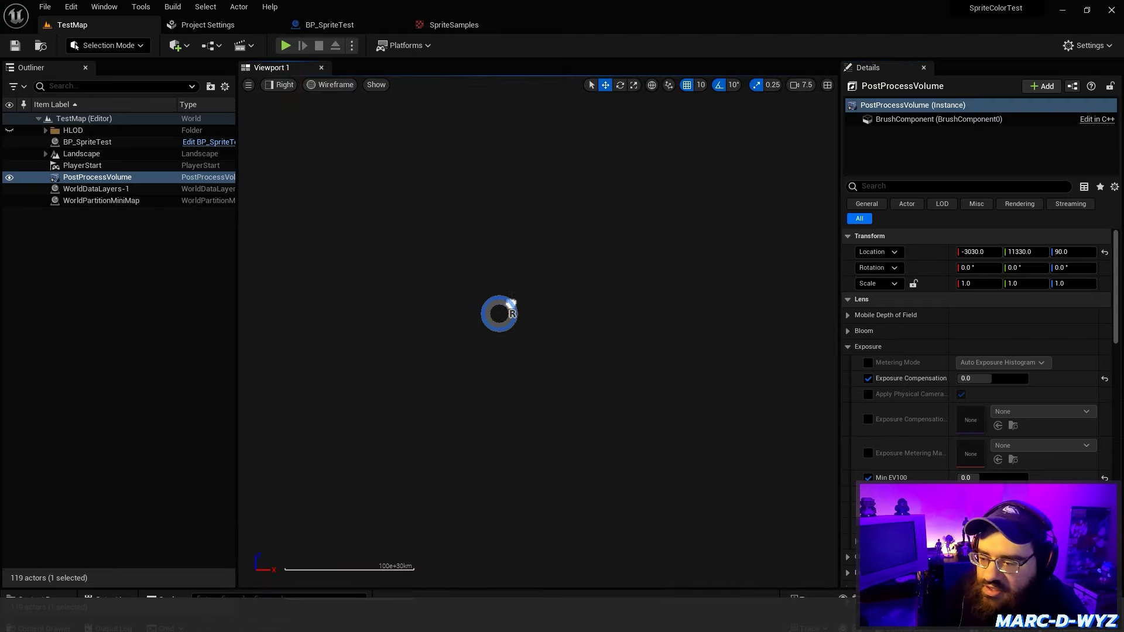
left_click(284, 87)
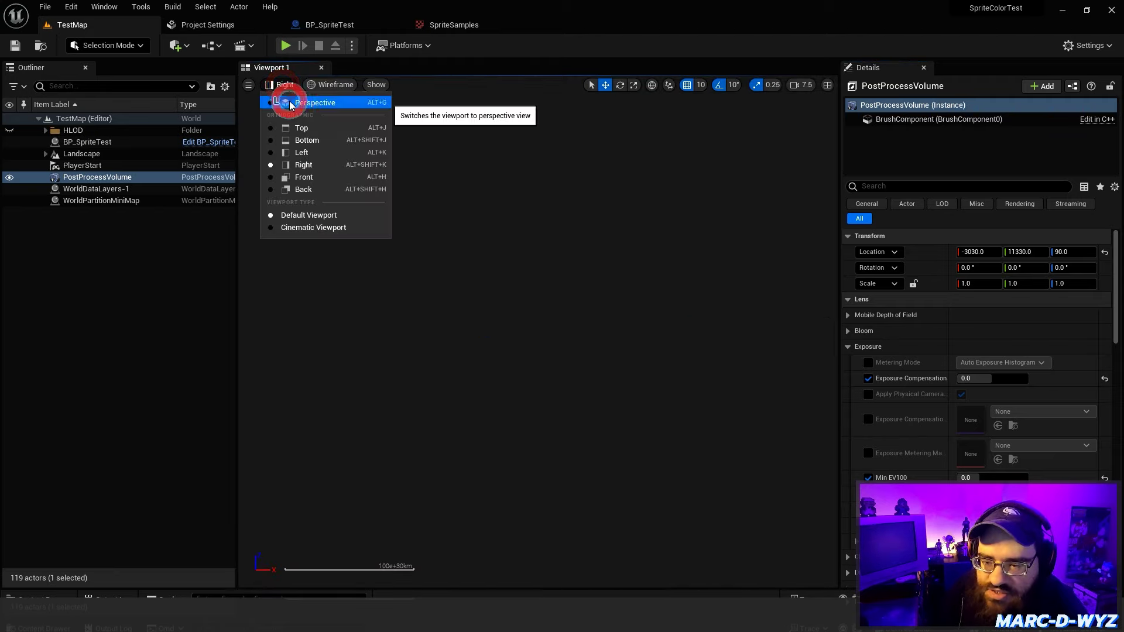
left_click(291, 103)
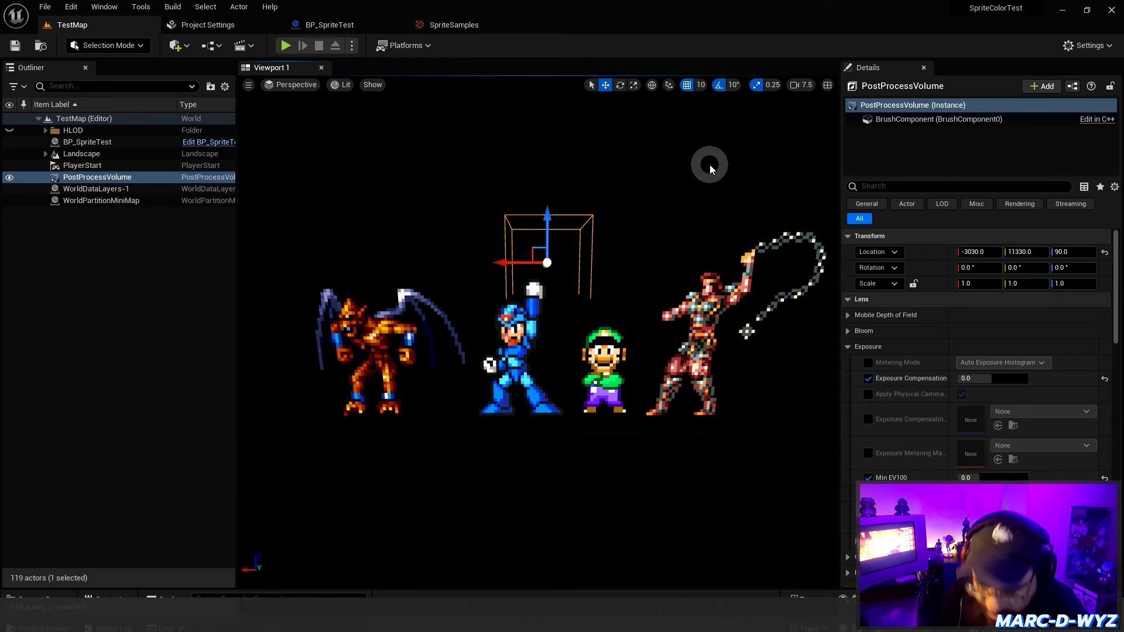
Capture a screenshot of the four sprites in the viewport and switch to Aseprite.
key("super+shift+s")
left_click_drag(283, 224, 774, 446)
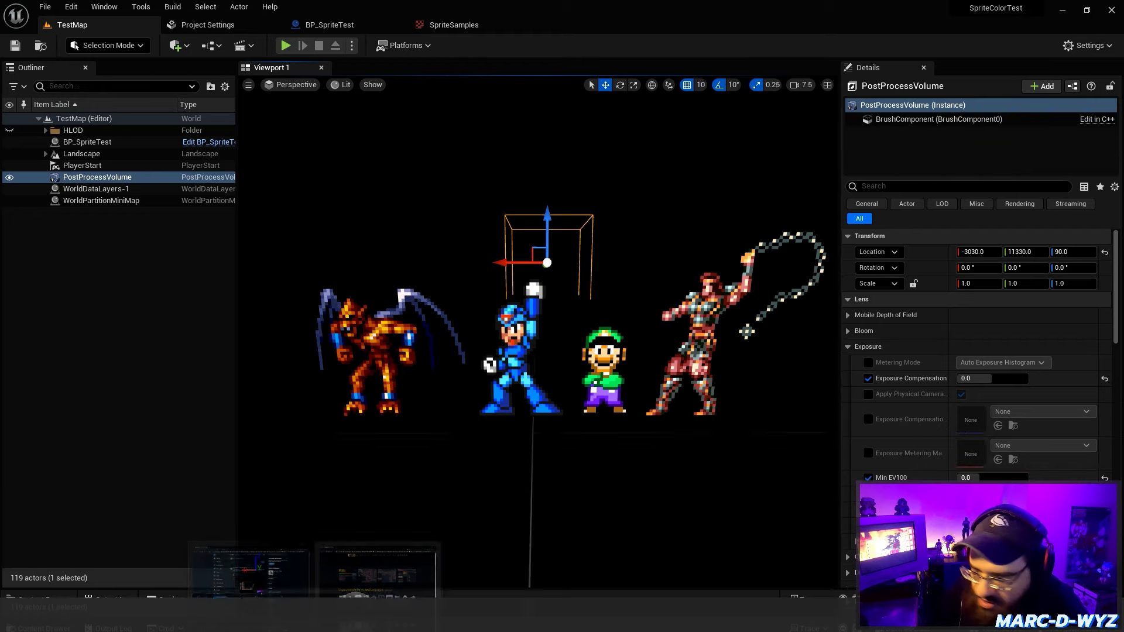
mouse_move(214, 612)
left_click(211, 564)
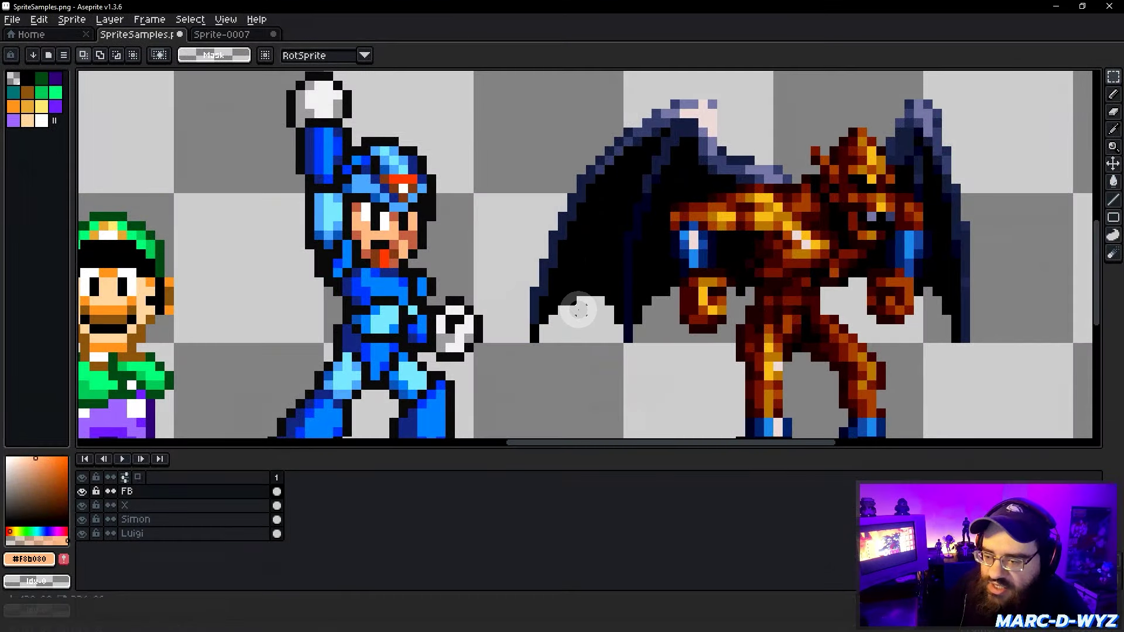
Create a new blank sprite with the proposed settings to hold the captured screenshot.
scroll(576, 310, "down", 2)
key("ctrl+n")
key("Return")
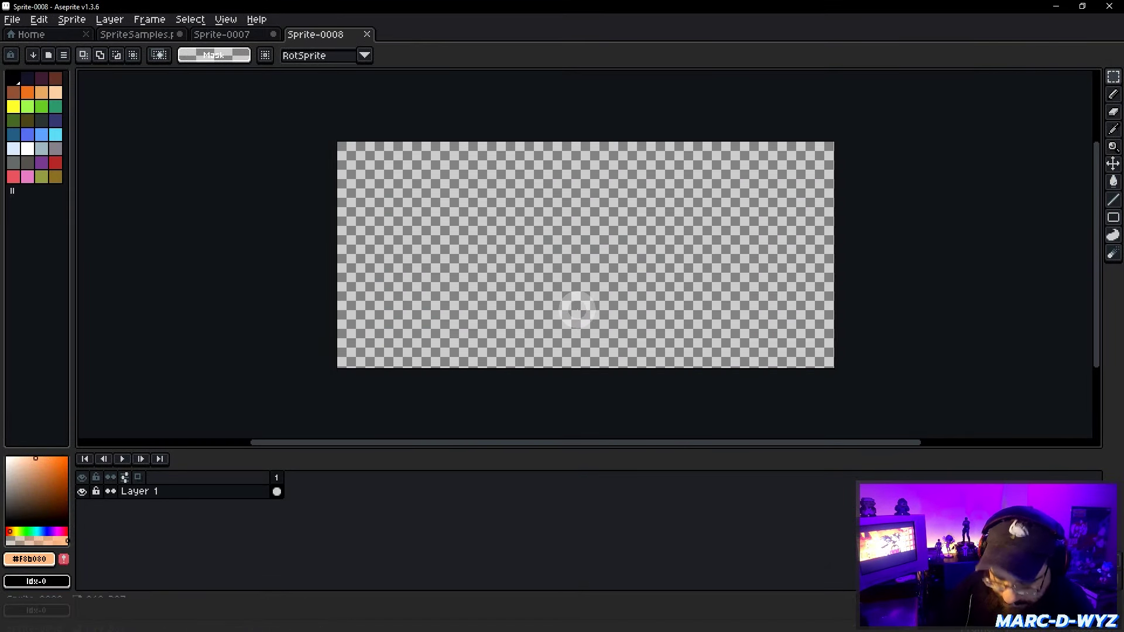
Paste the captured screenshot into Sprite-0008 and copy a rectangular selection around the blue-armoured character's face.
key("ctrl+v")
scroll(559, 298, "up", 8)
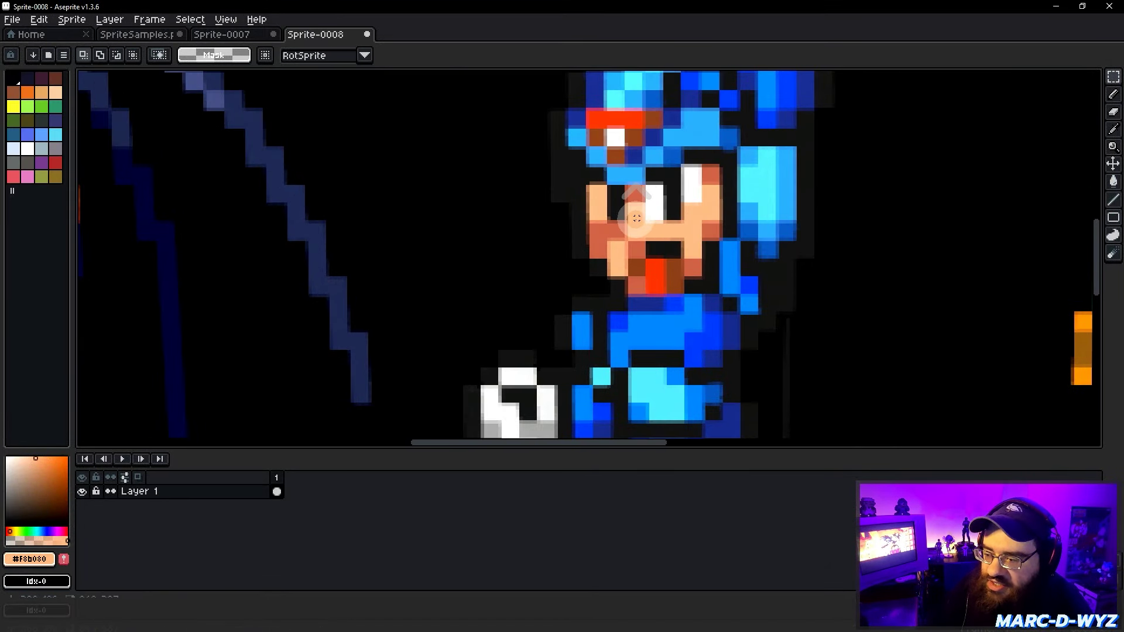
left_click(417, 147)
left_click_drag(417, 146, 710, 346)
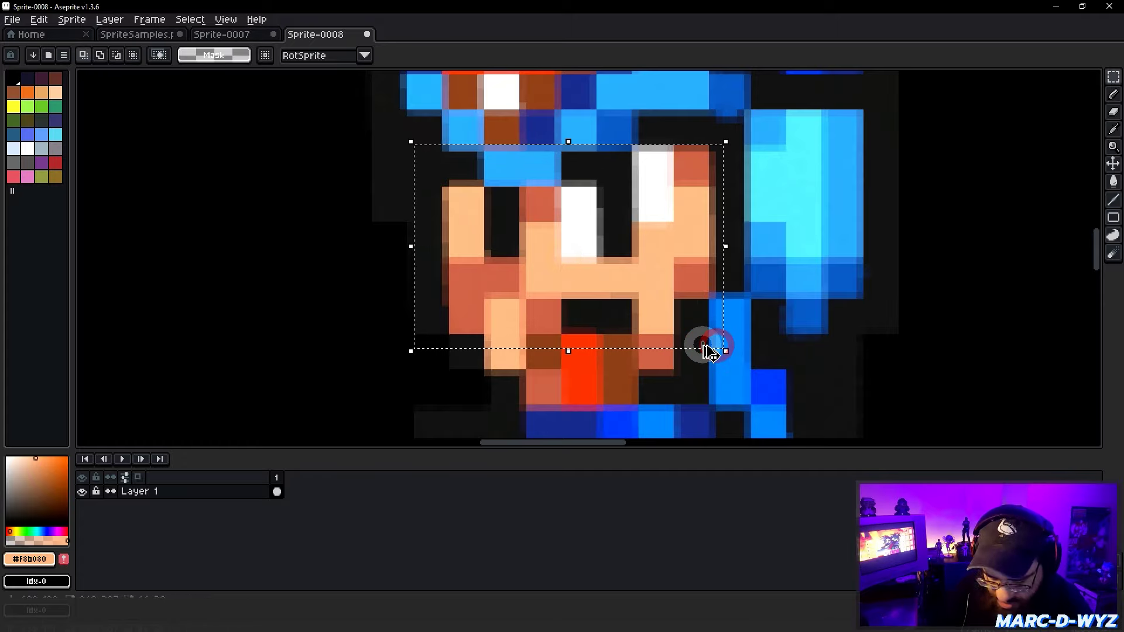
Close Sprite-0007 without saving it and switch to the SpriteSamples.png document.
left_click(236, 36)
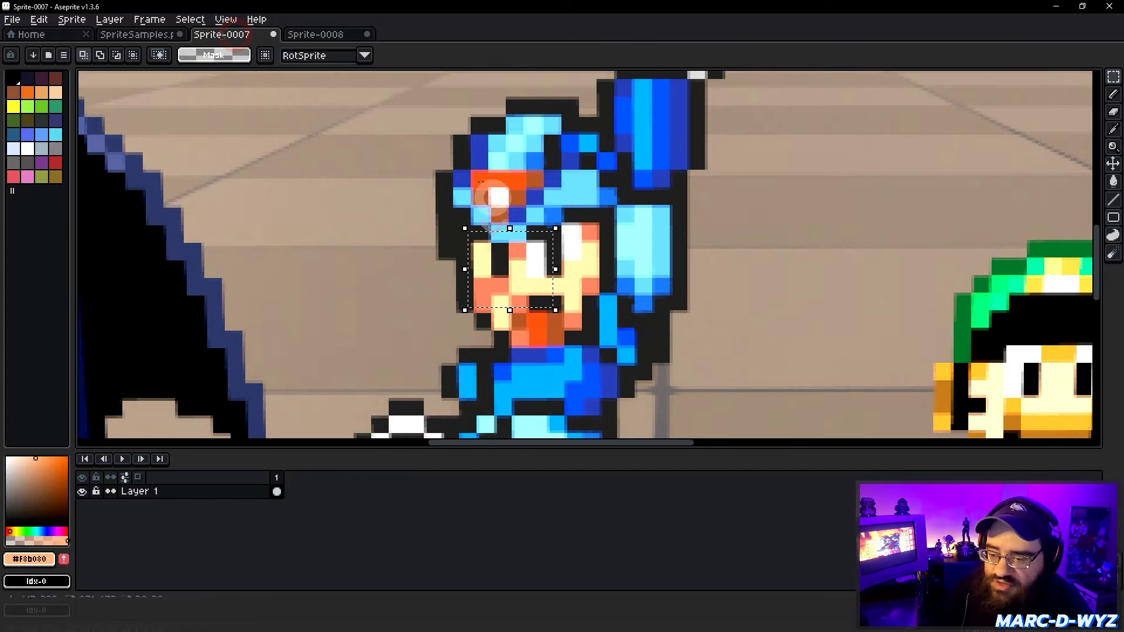
middle_click(237, 35)
left_click(580, 337)
left_click(139, 34)
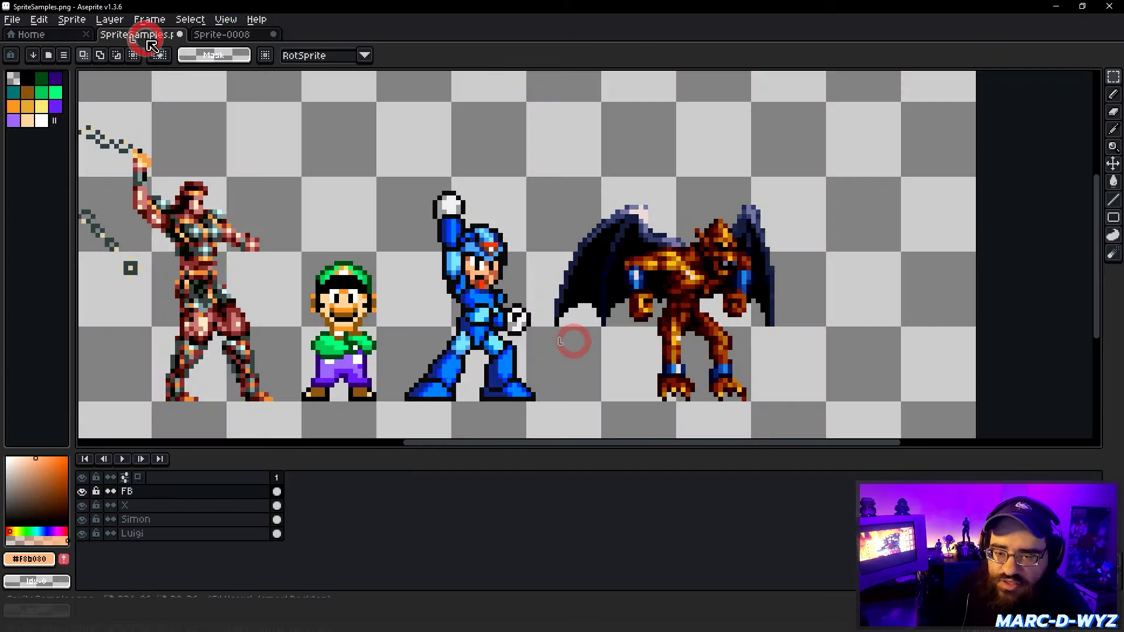
Add a new layer above FB in SpriteSamples.png and paste the copied face over the winged sprite, beside the X sprite.
scroll(574, 293, "down", 2)
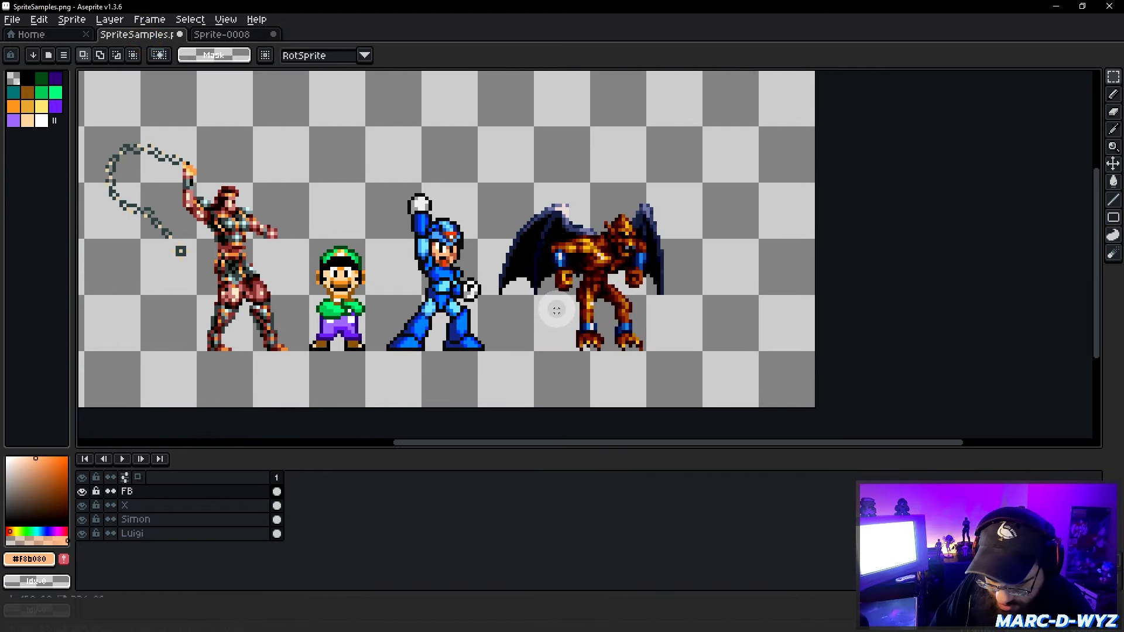
key("ctrl+n")
key("Escape")
key("shift+n")
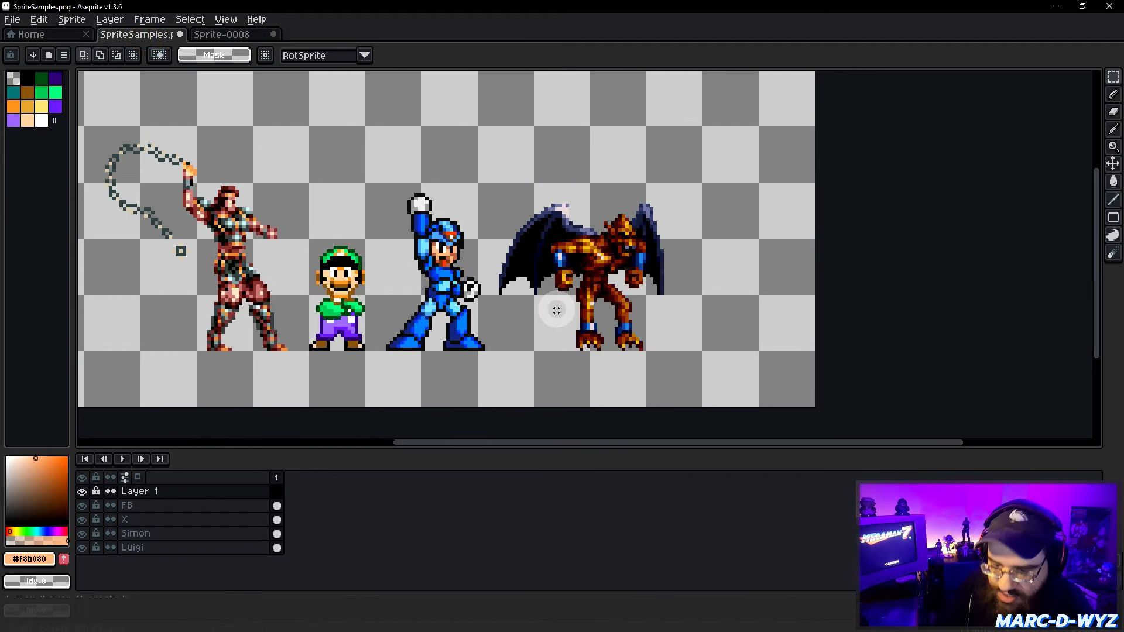
key("ctrl+v")
left_click_drag(532, 250, 542, 246)
left_click(490, 176)
scroll(458, 261, "up", 5)
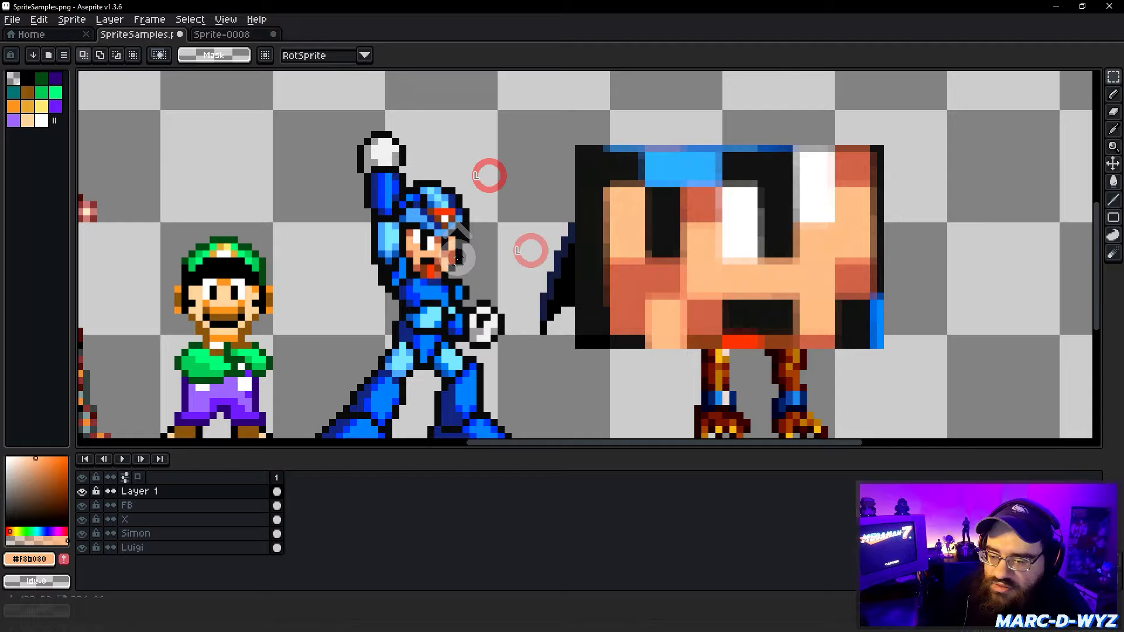
Sample the X sprite's face colours, light skin #f8b080 as foreground and dark skin #b86048 as background.
key("b")
scroll(350, 182, "up", 2)
key("alt")
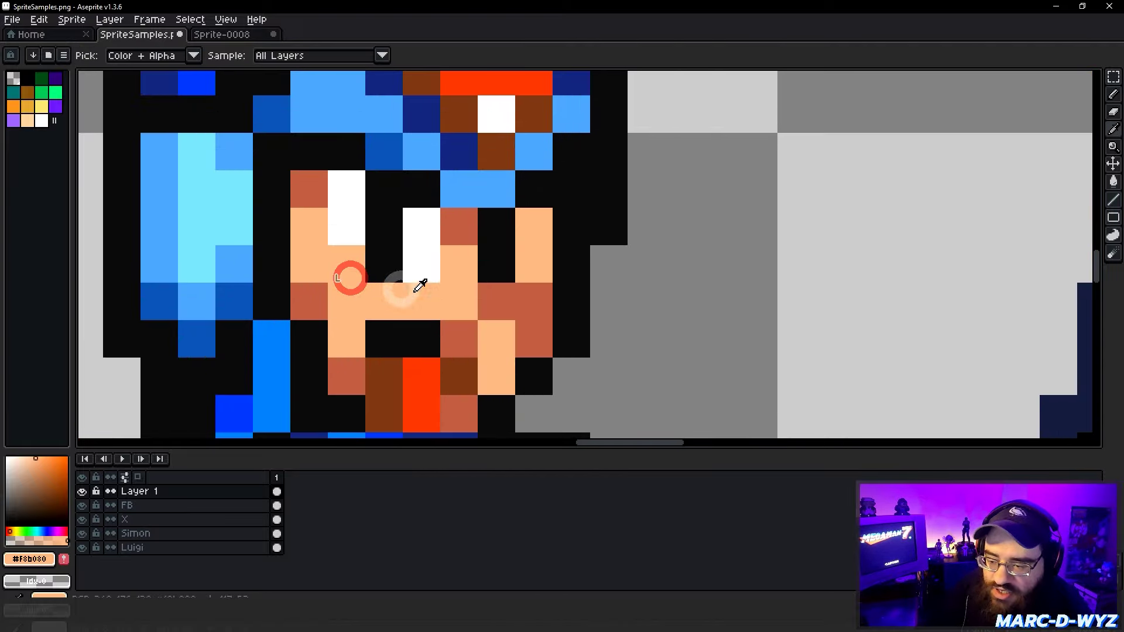
right_click(495, 301, "alt")
scroll(476, 296, "down", 4)
scroll(473, 294, "up", 4)
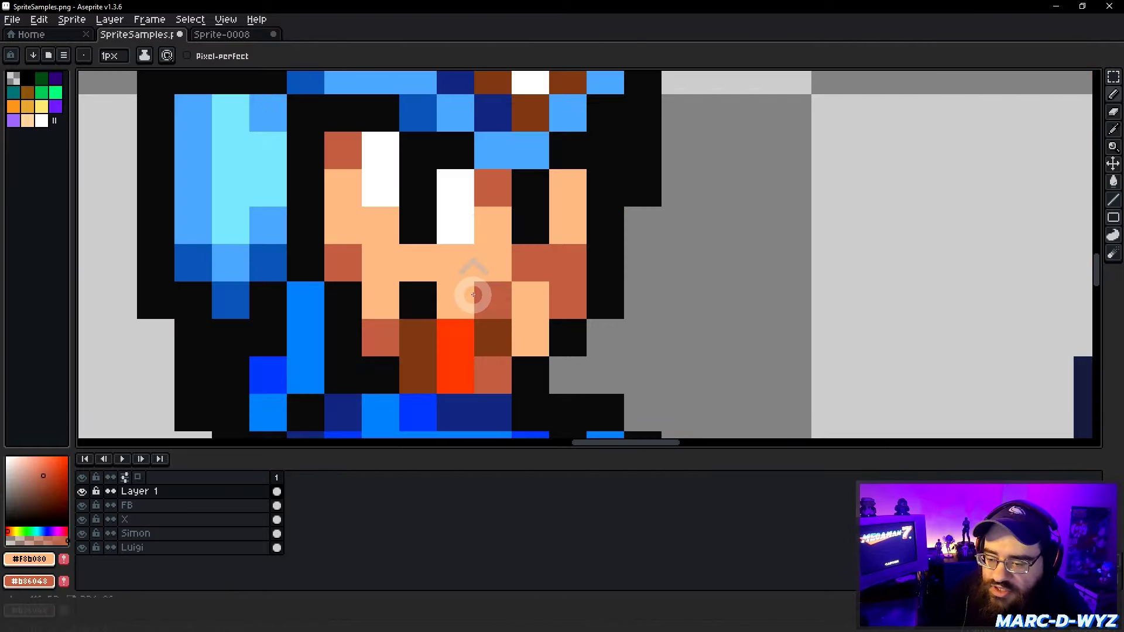
scroll(864, 256, "down", 6)
right_click_drag(887, 250, 604, 240)
key("ctrl")
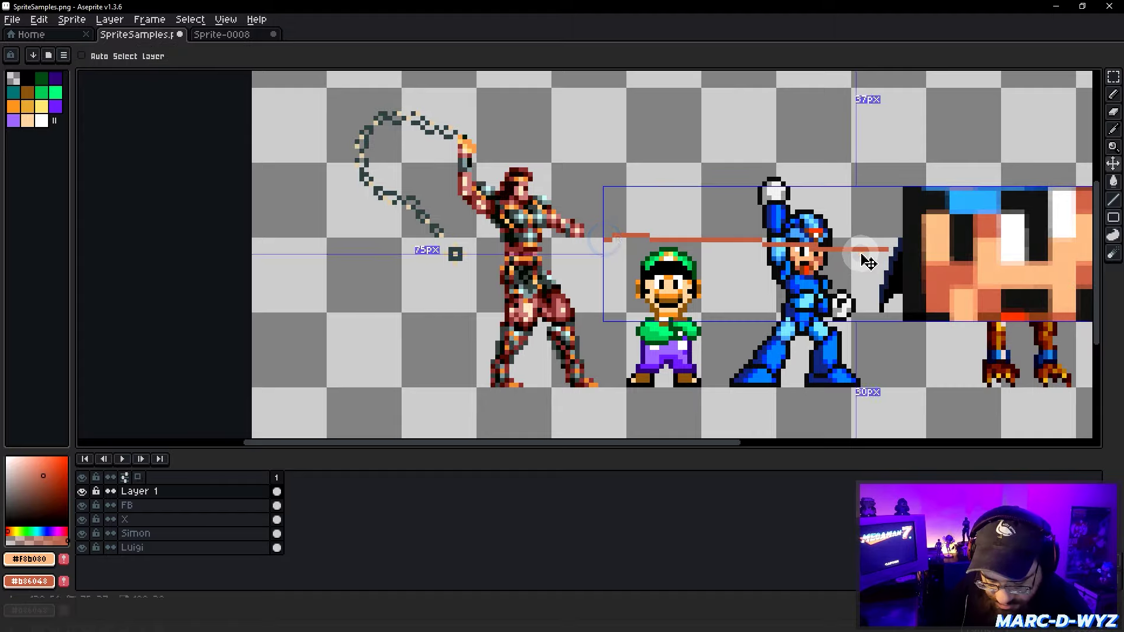
Paint Pencil test strokes of the sampled light and dark skin colours over the matching areas of the pasted face.
middle_click_drag(868, 263, 469, 234)
scroll(472, 237, "up", 5)
left_click(578, 365)
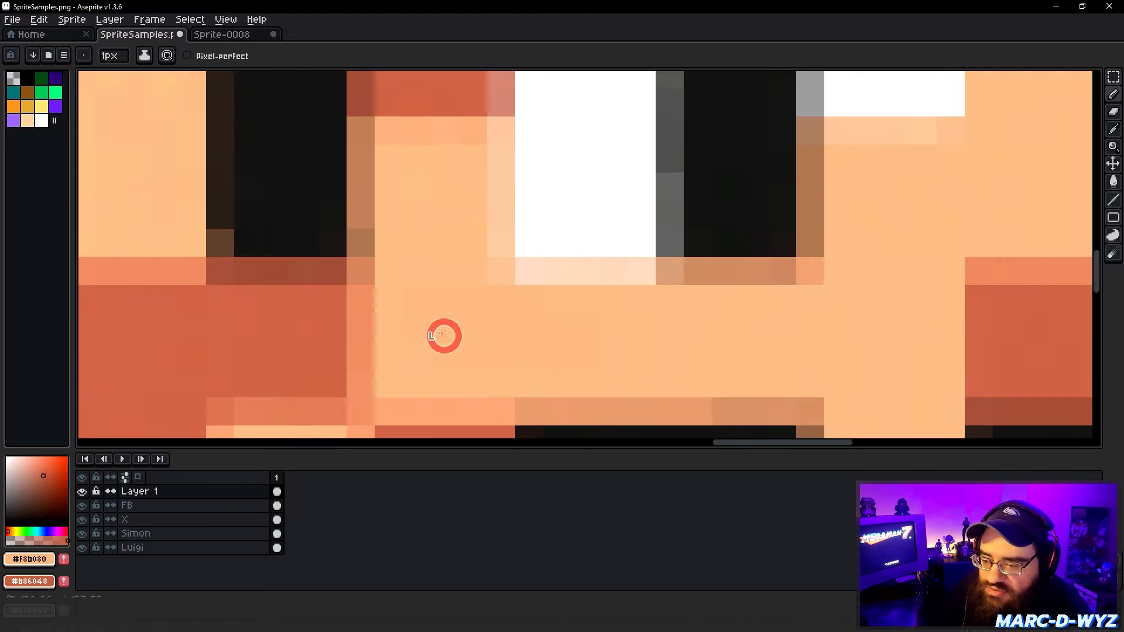
left_click_drag(442, 335, 375, 340)
mouse_move(582, 349)
left_mouse_down()
mouse_move(501, 359)
mouse_move(610, 352)
left_mouse_up()
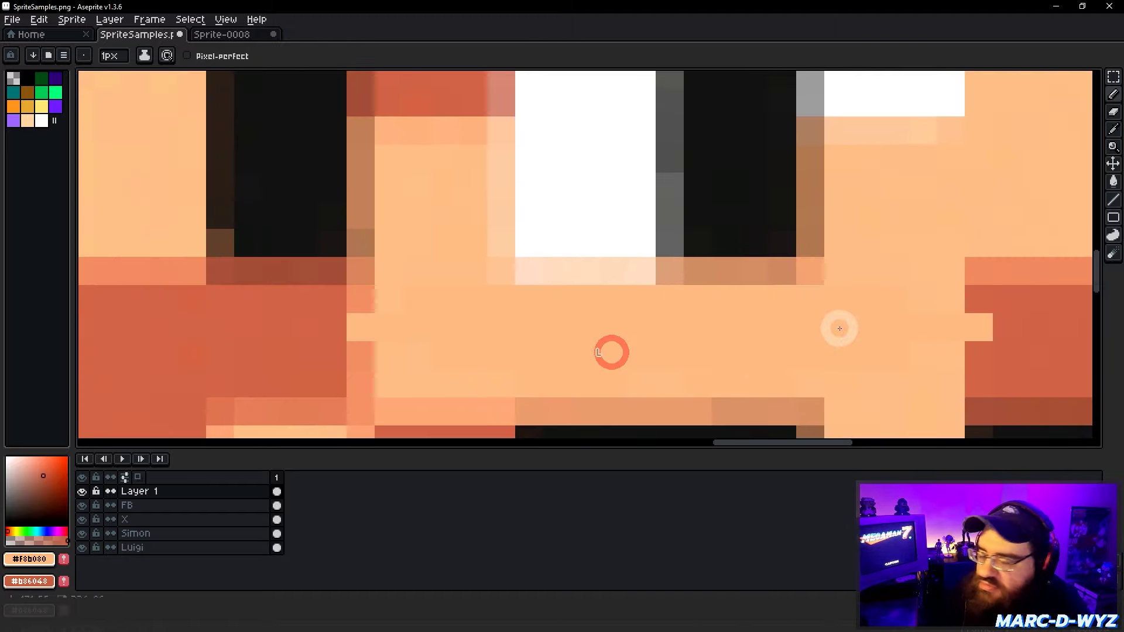
right_click(913, 251)
key("ctrl+z")
middle_click_drag(1000, 336, 445, 313)
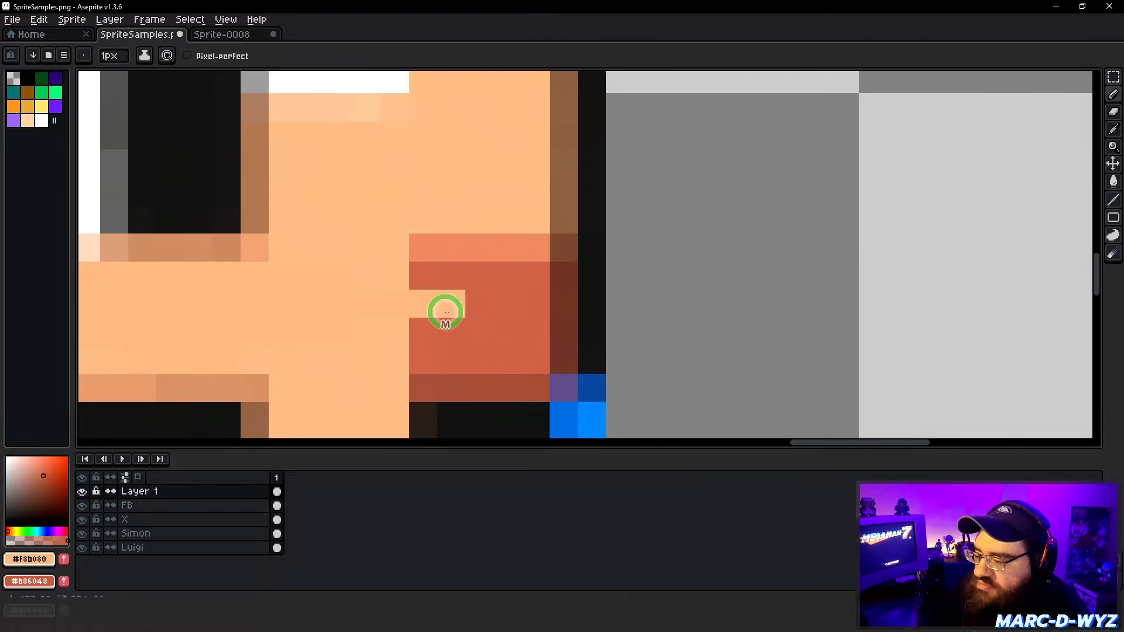
mouse_move(503, 321)
right_mouse_down()
mouse_move(492, 348)
mouse_move(487, 331)
right_mouse_up()
scroll(488, 319, "down", 4)
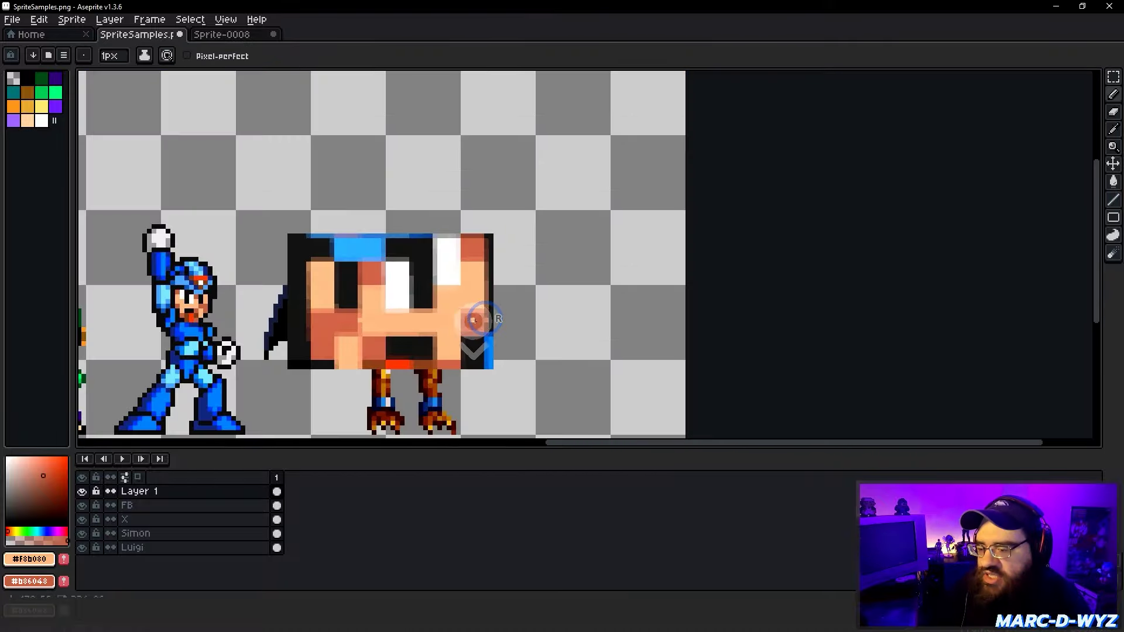
Compare the pasted face and its test strokes with the original X sprite's face colours.
scroll(449, 325, "up", 3)
middle_click_drag(359, 326, 828, 314)
middle_click_drag(500, 300, 835, 299)
scroll(670, 285, "down", 1)
middle_click_drag(513, 272, 571, 256)
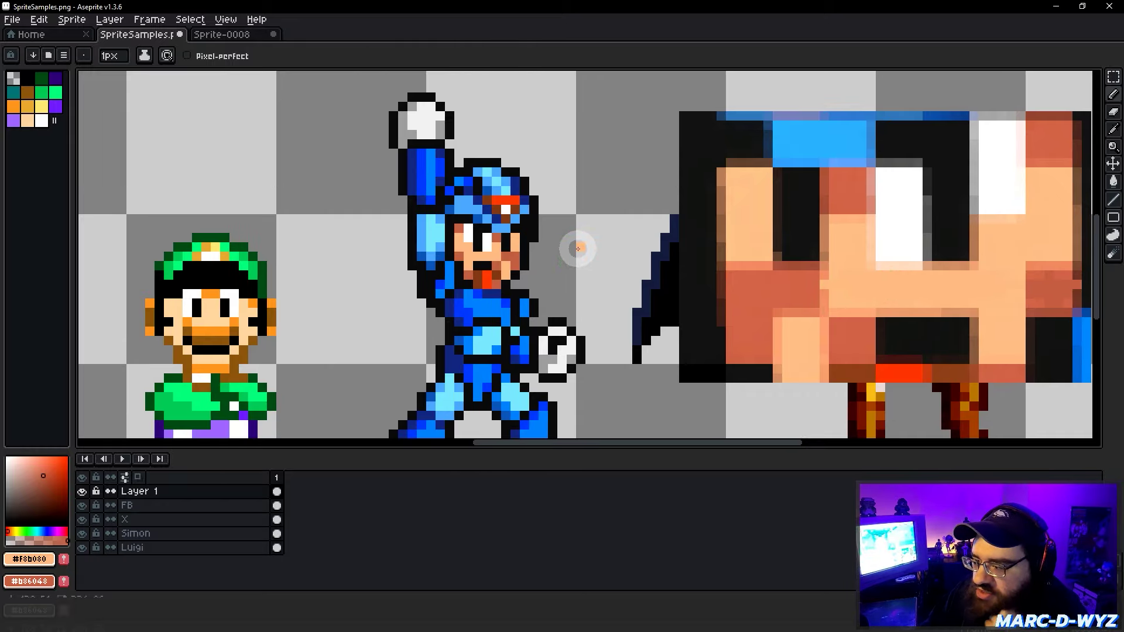
scroll(931, 318, "up", 2)
scroll(840, 301, "down", 1)
middle_click_drag(430, 280, 603, 286)
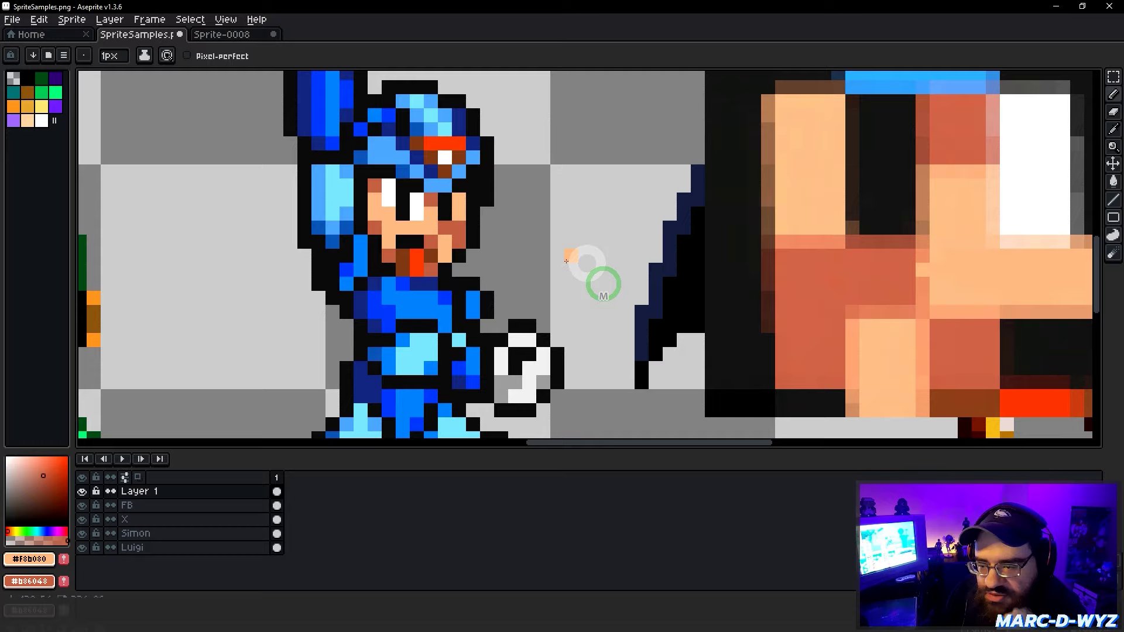
scroll(551, 255, "down", 1)
middle_click_drag(456, 253, 745, 193)
middle_click_drag(734, 229, 665, 284)
middle_click_drag(727, 254, 685, 253)
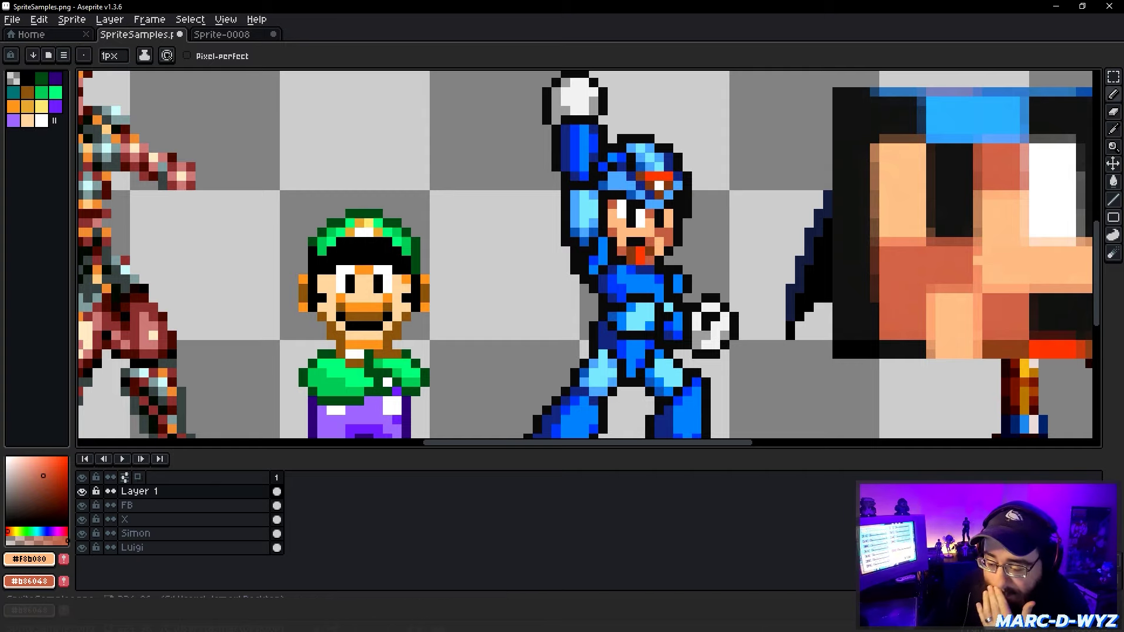
Switch to the Unreal Editor and examine the PostProcessVolume's Misc color grading overrides, with the Exposure settings collapsed.
key("alt+Tab")
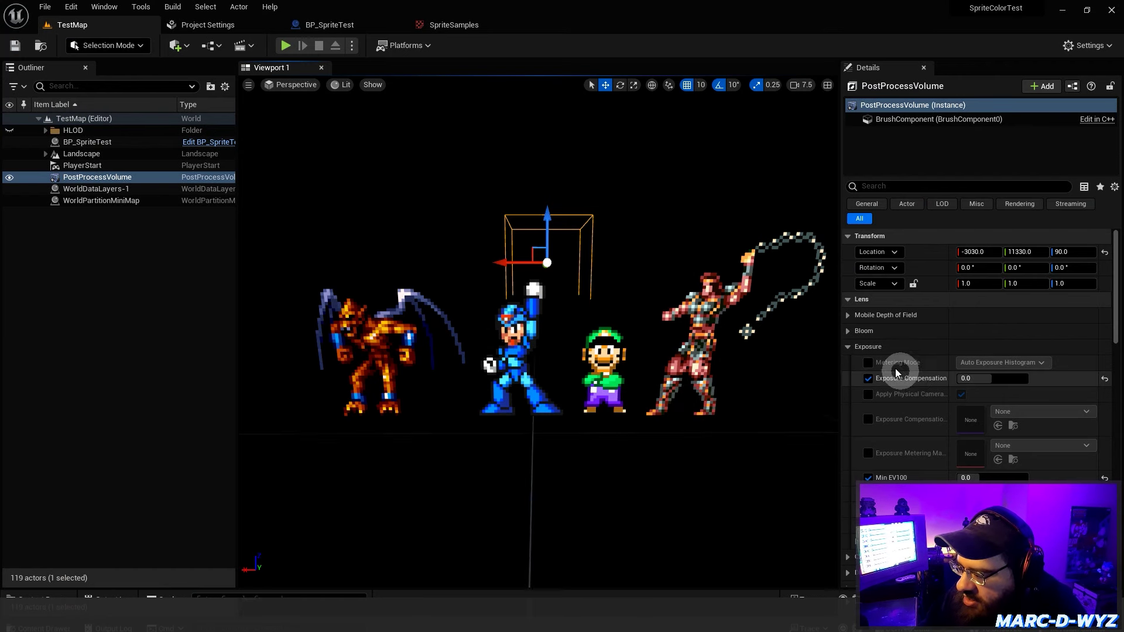
left_click(864, 346)
scroll(912, 365, "down", 1)
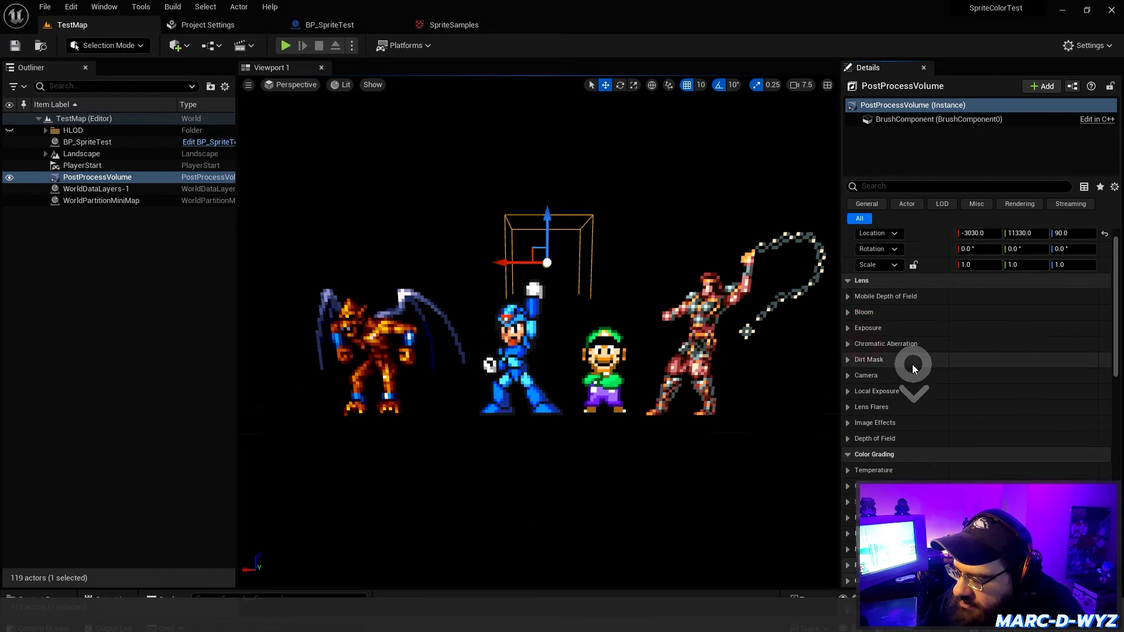
scroll(911, 364, "down", 3)
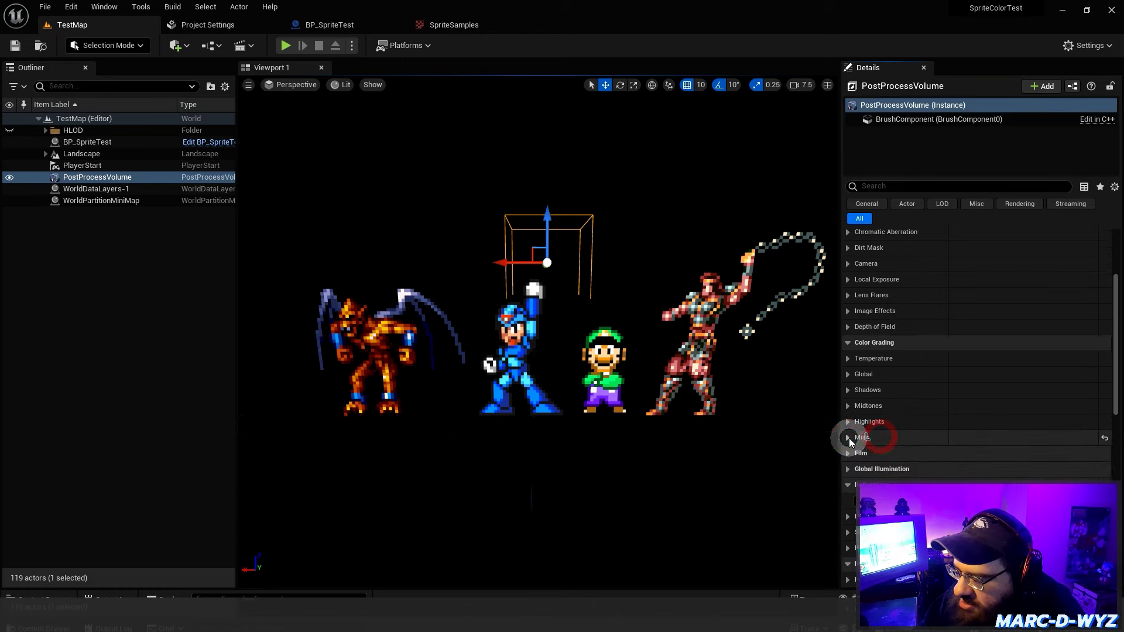
left_click(849, 437)
scroll(884, 396, "down", 2)
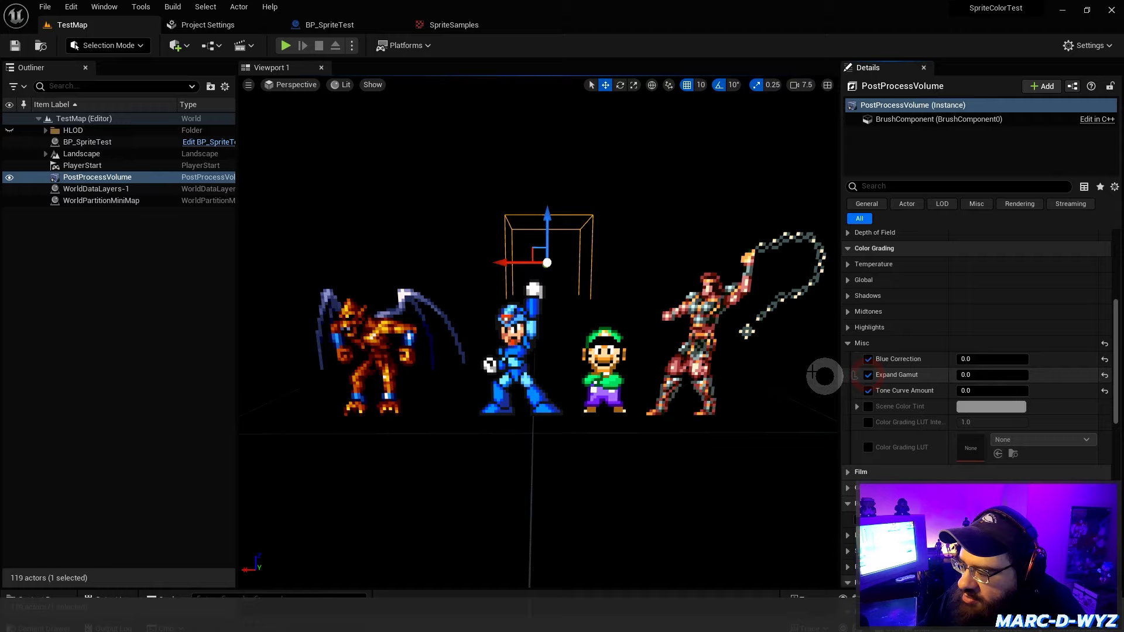
key("super")
key("super+shift+s")
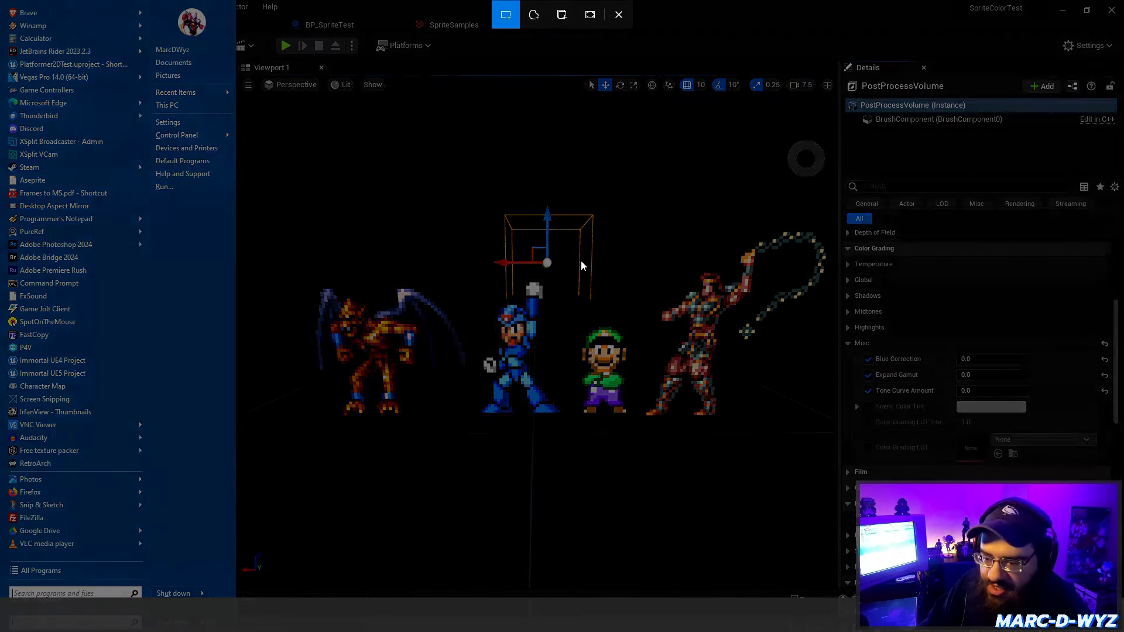
key("Escape")
left_click(760, 26)
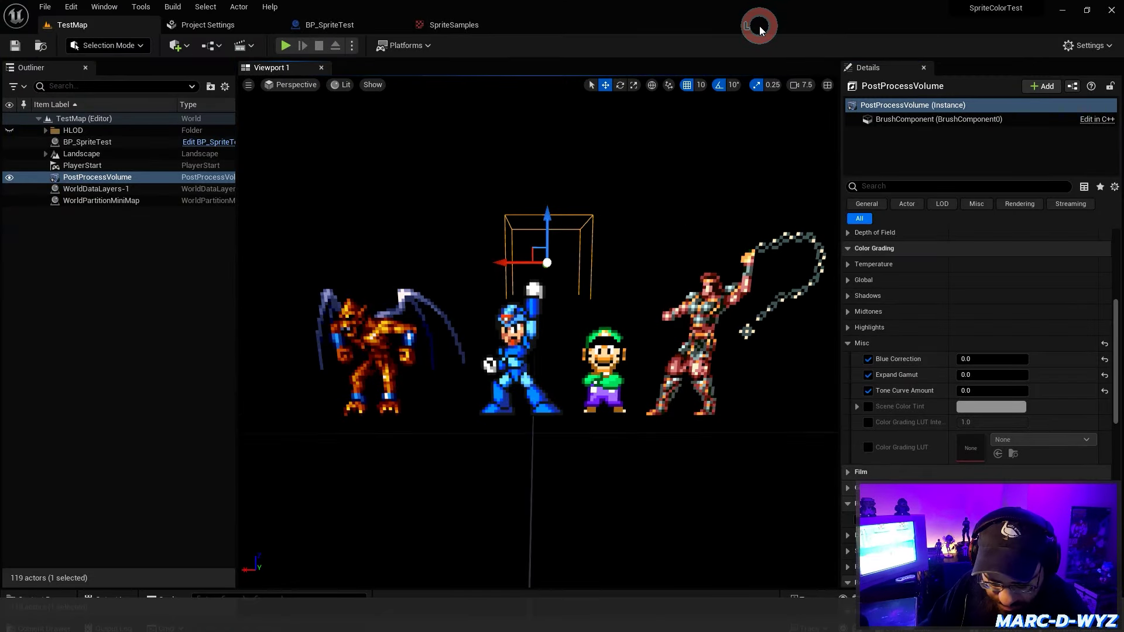
Capture a new screenshot of the four sprites in the viewport and switch back to Aseprite.
key("shift+super+s")
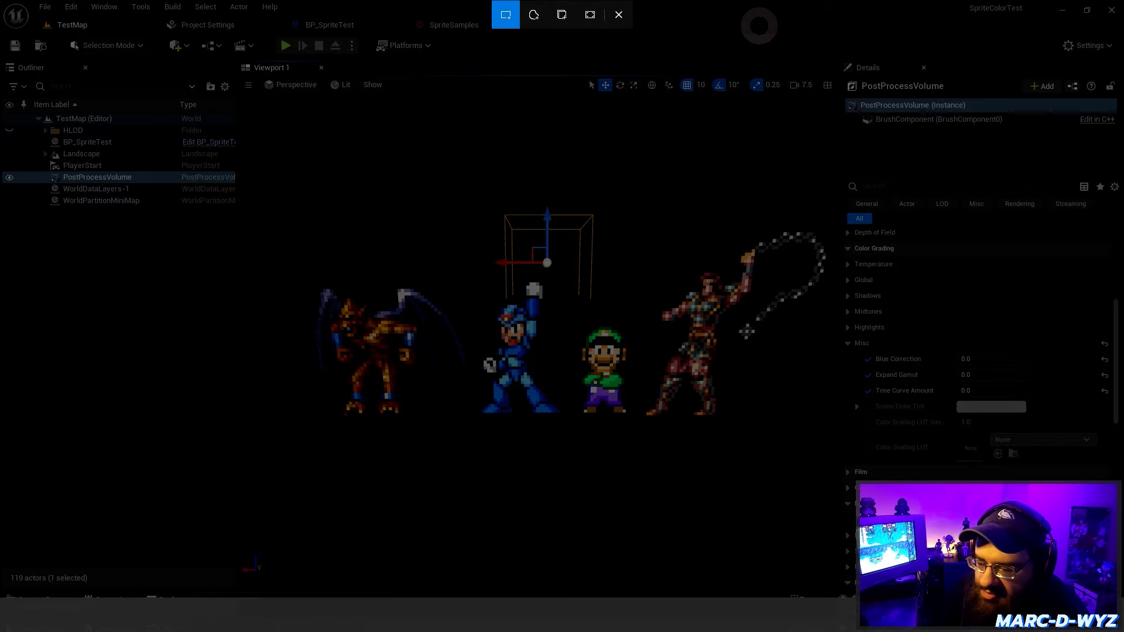
left_click_drag(279, 251, 776, 433)
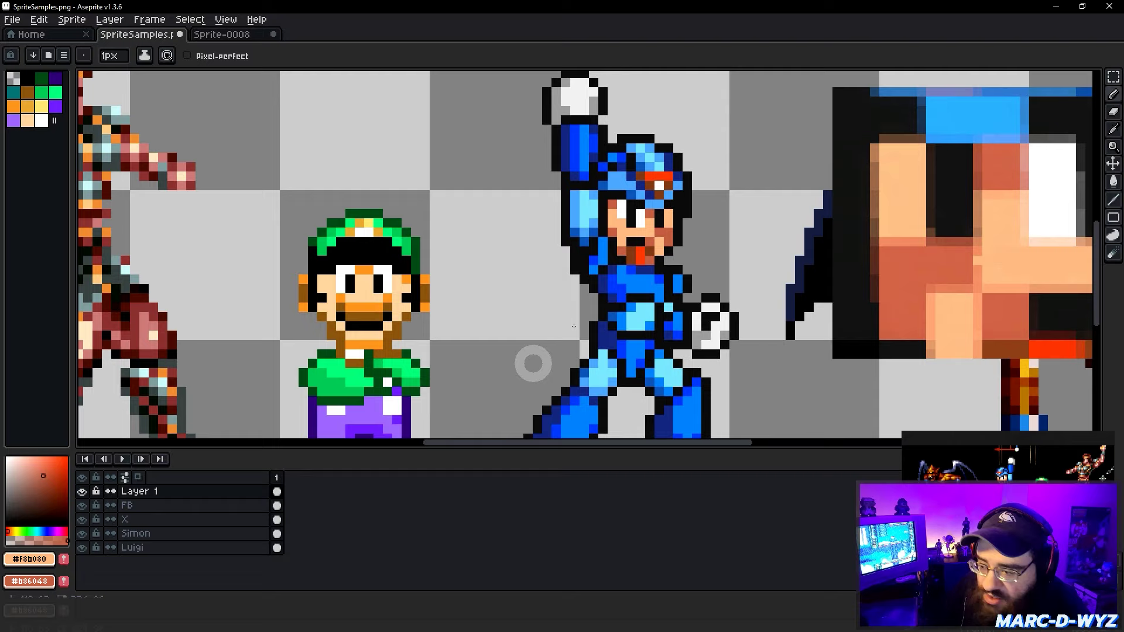
scroll(640, 269, "down", 2)
scroll(641, 269, "up", 2)
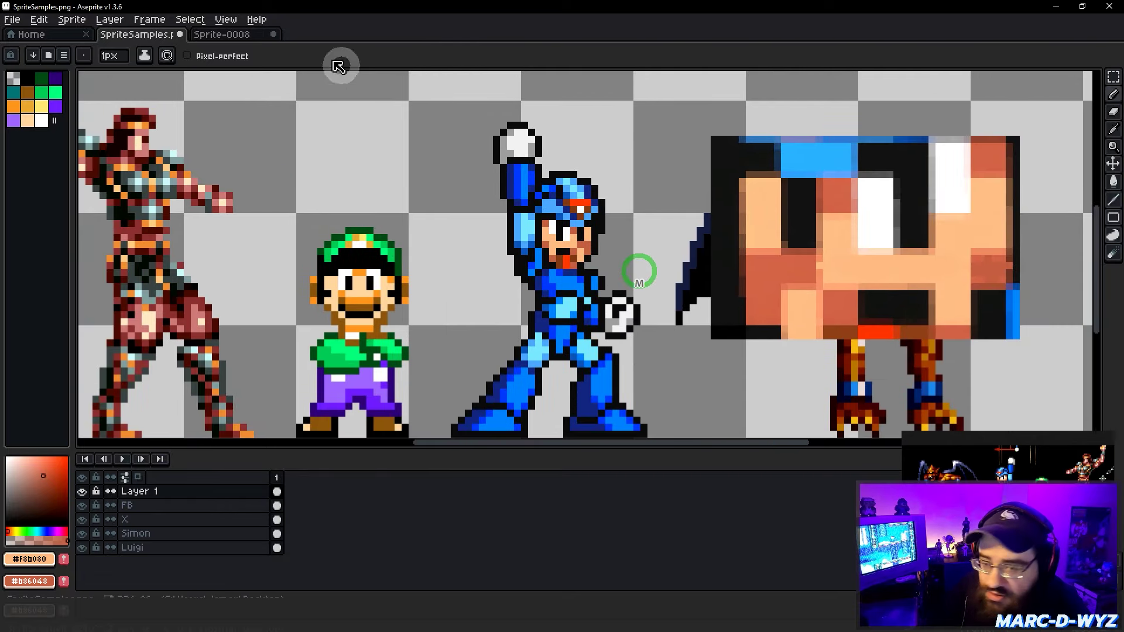
Create a new sprite with the proposed settings and paste the latest screenshot into it.
left_click(253, 36)
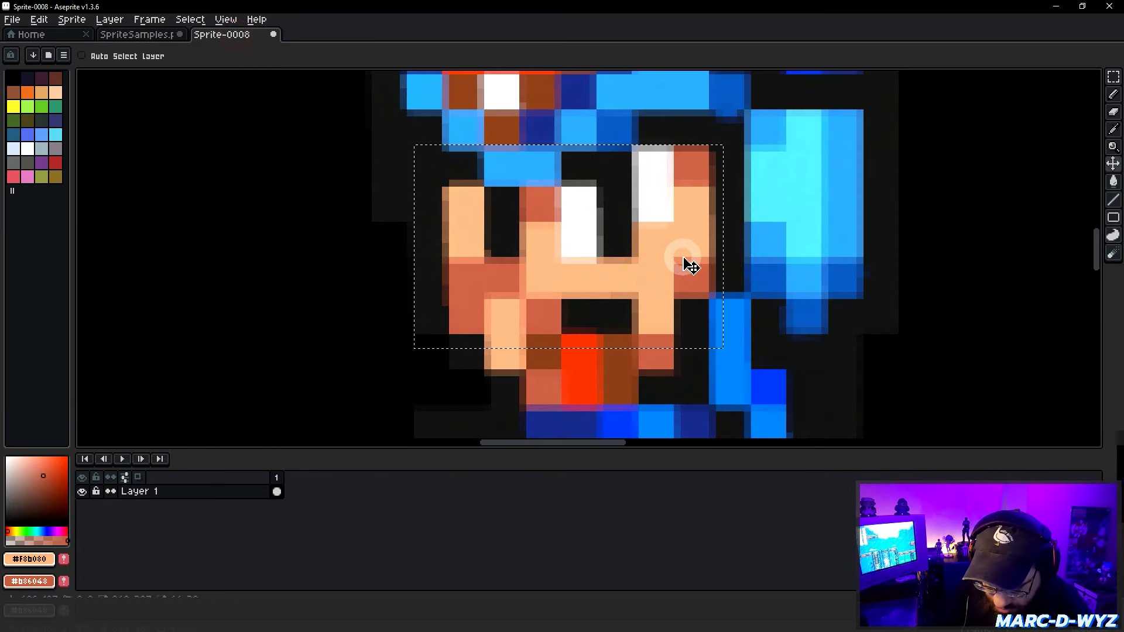
key("ctrl+n")
key("Return")
key("ctrl+v")
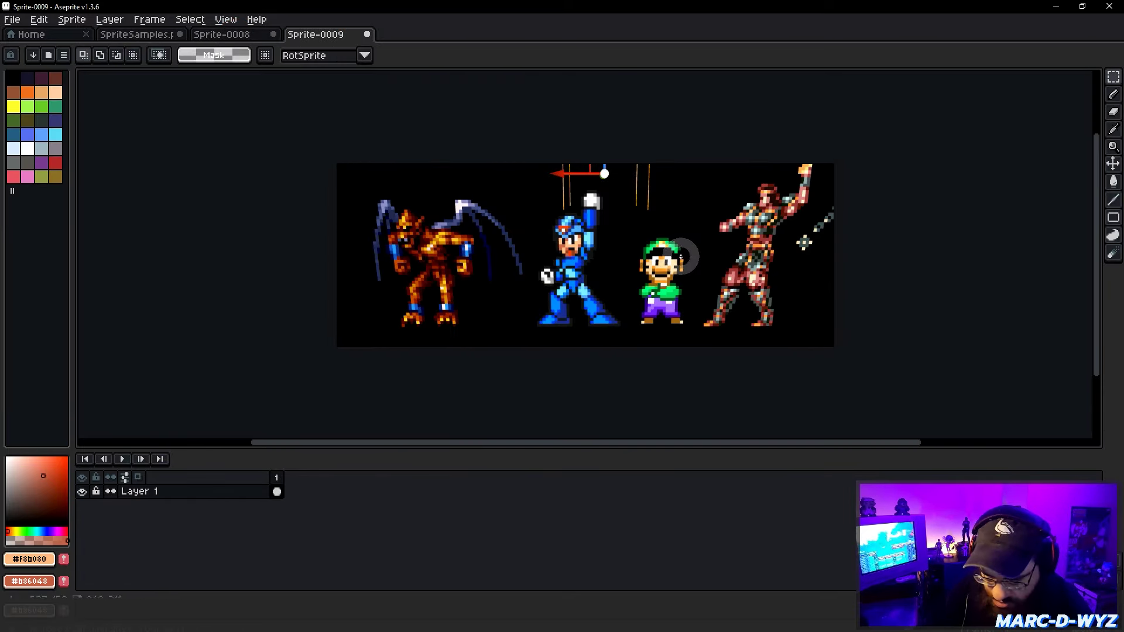
scroll(602, 218, "up", 2)
middle_click_drag(519, 188, 464, 178)
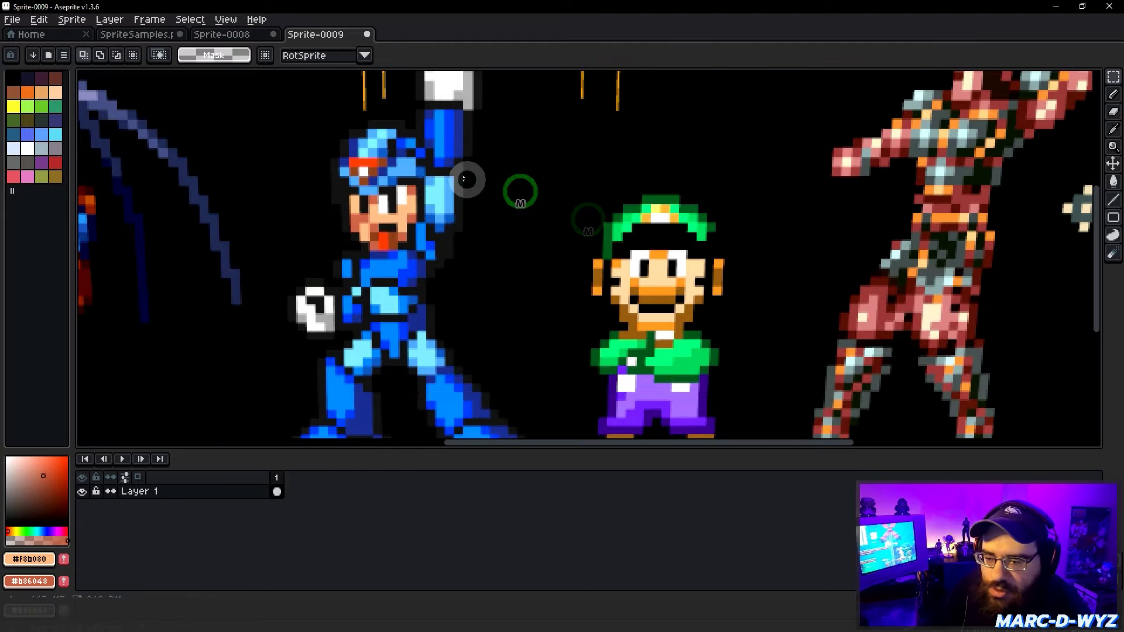
Copy an 826 by 124 pixel strip across the four sprites in Sprite-0009.
scroll(326, 166, "down", 2)
middle_click_drag(326, 166, 356, 181)
left_click_drag(168, 142, 656, 220)
Try pasting the copied strip into Sprite-0008 and moving it down to position 26, 224 for comparison.
left_click(222, 34)
middle_click_drag(564, 316, 514, 265)
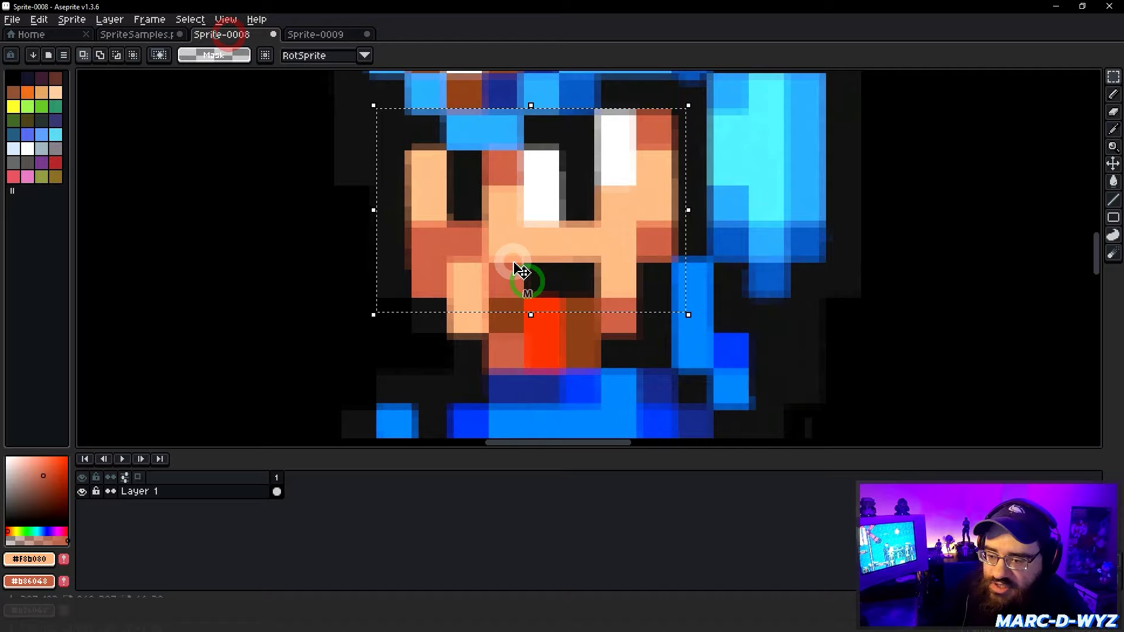
scroll(515, 264, "down", 2)
scroll(424, 298, "down", 4)
key("ctrl+v")
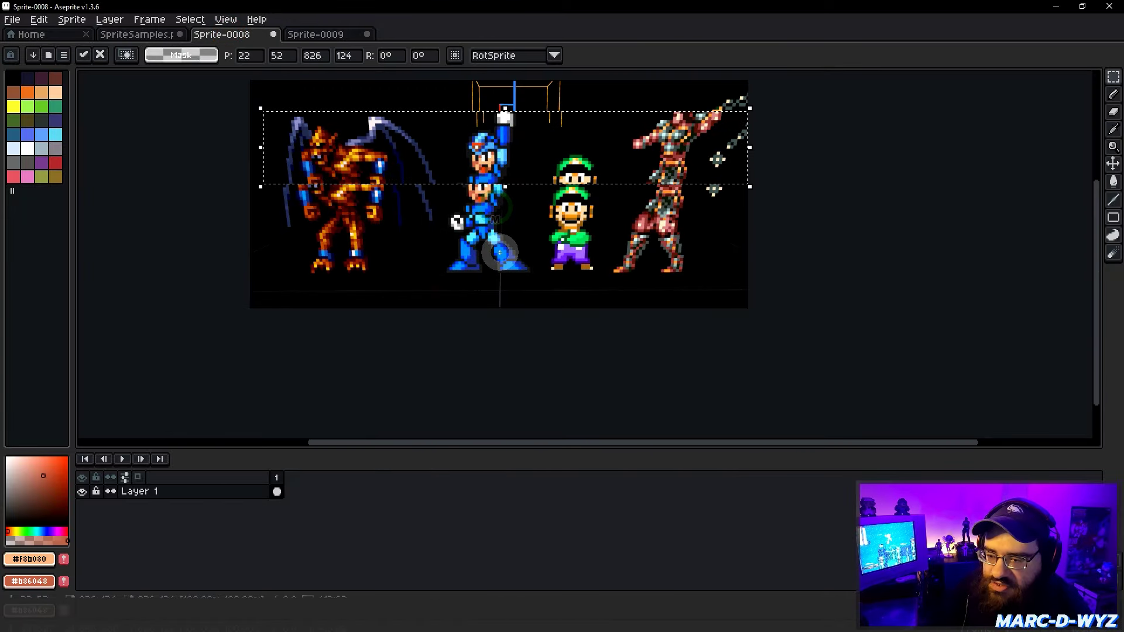
left_click_drag(511, 174, 508, 265)
scroll(493, 226, "up", 4)
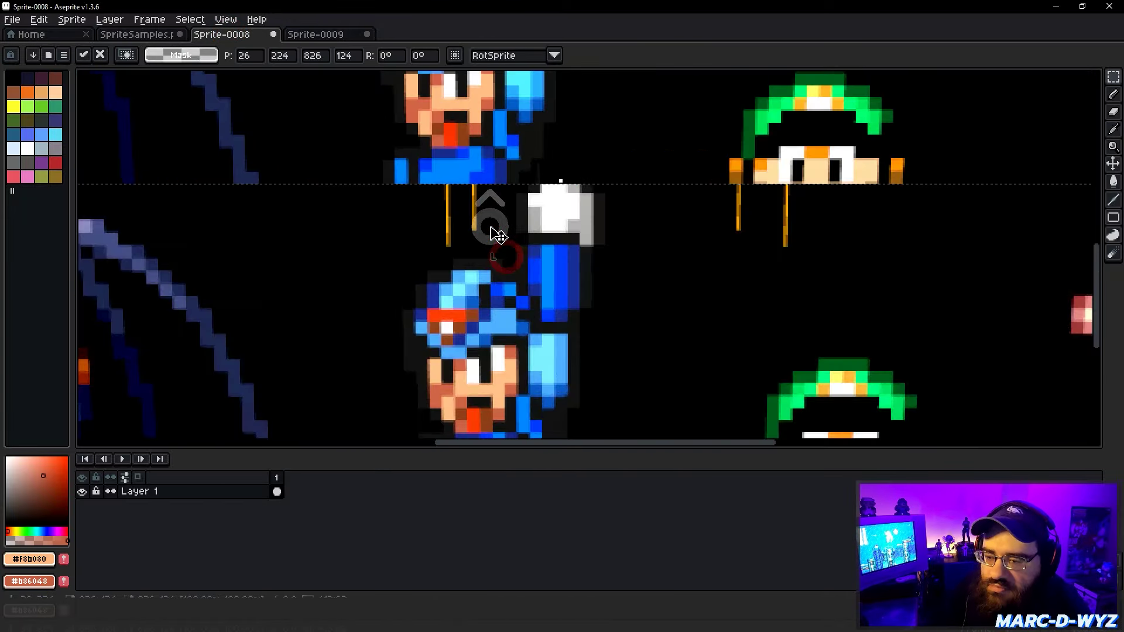
scroll(509, 267, "down", 8)
Copy a new, narrower horizontal strip across the four sprites in Sprite-0009.
left_click(331, 34)
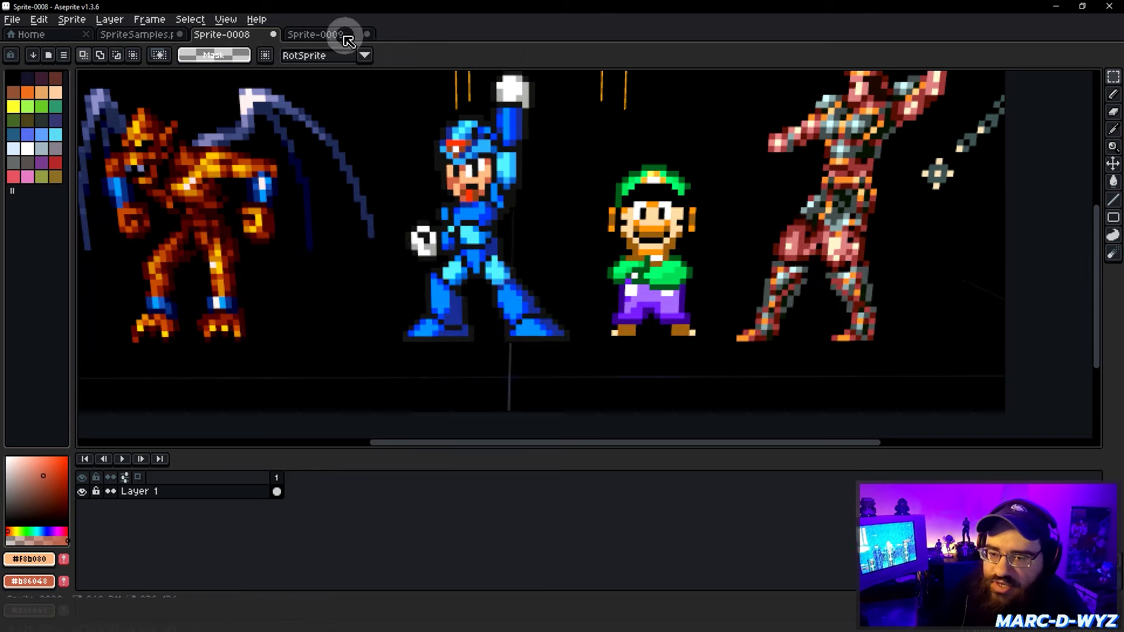
scroll(415, 201, "down", 2)
scroll(409, 193, "down", 1)
left_click(512, 258)
scroll(319, 197, "up", 1)
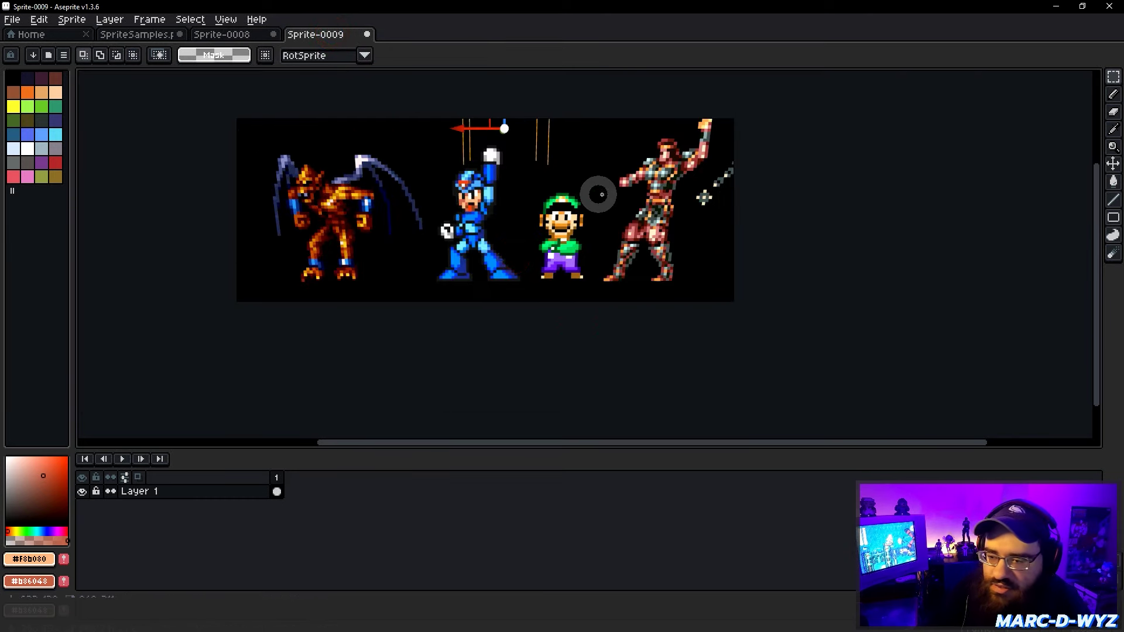
left_click_drag(685, 190, 279, 237)
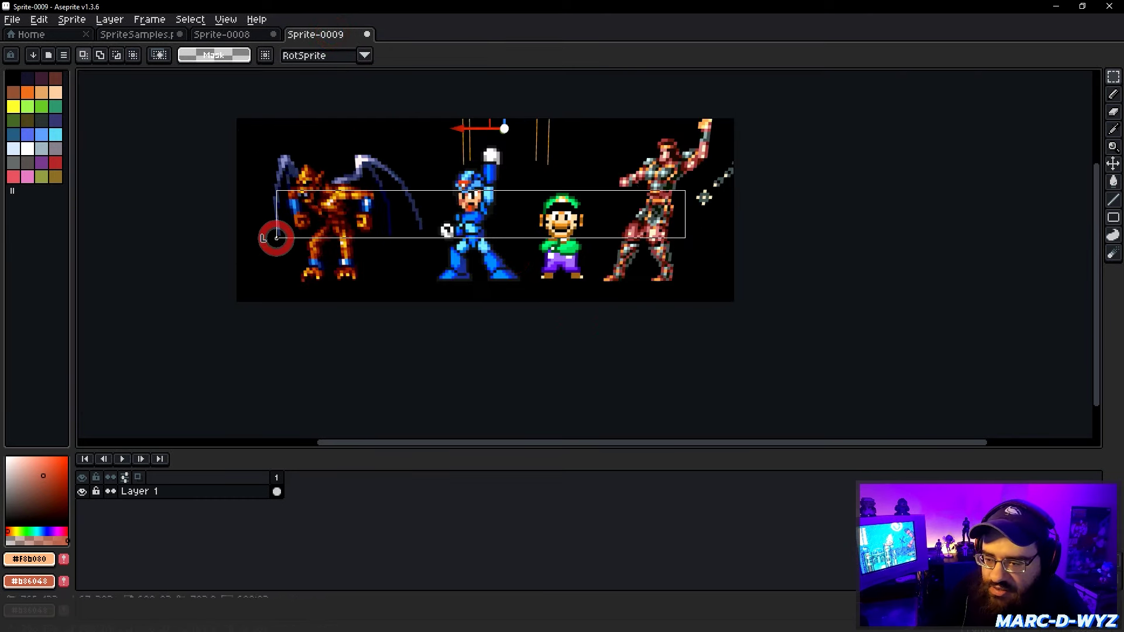
left_click(780, 234)
left_click_drag(709, 241, 305, 203)
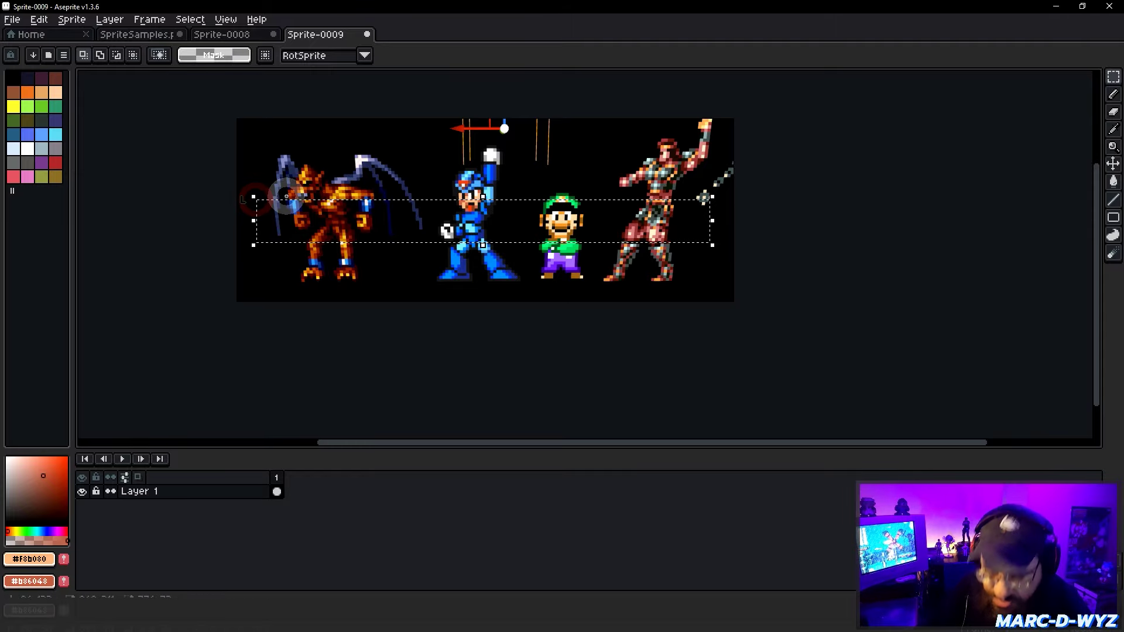
Paste the copied strip into Sprite-0008 and move it down so Luigi's two faces stack for comparison.
left_click(221, 34)
key("ctrl+v")
left_click_drag(615, 212, 597, 272)
left_click(687, 190)
Sample Luigi's skin colour in Sprite-0008 and compare the two stacked faces.
scroll(673, 205, "up", 5)
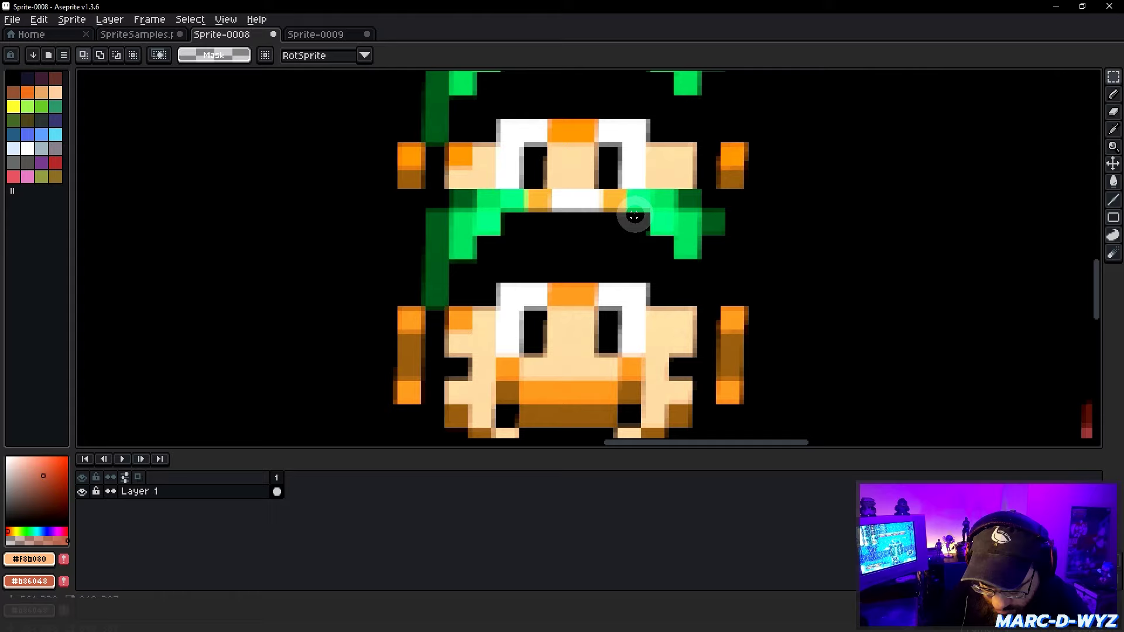
left_click(572, 129, "alt")
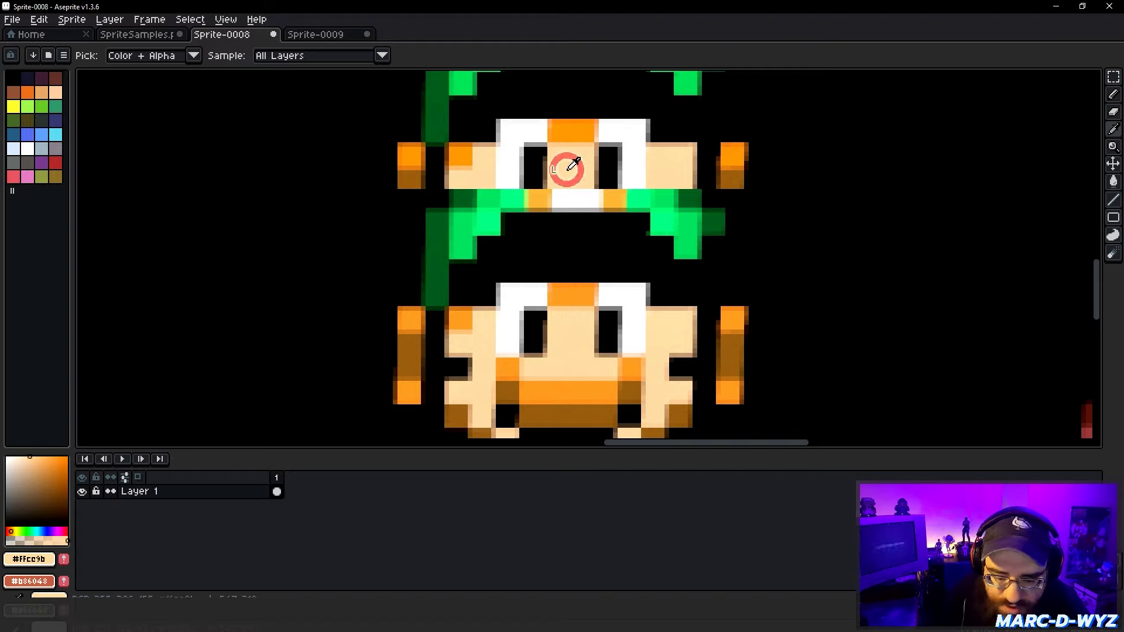
left_click(629, 363)
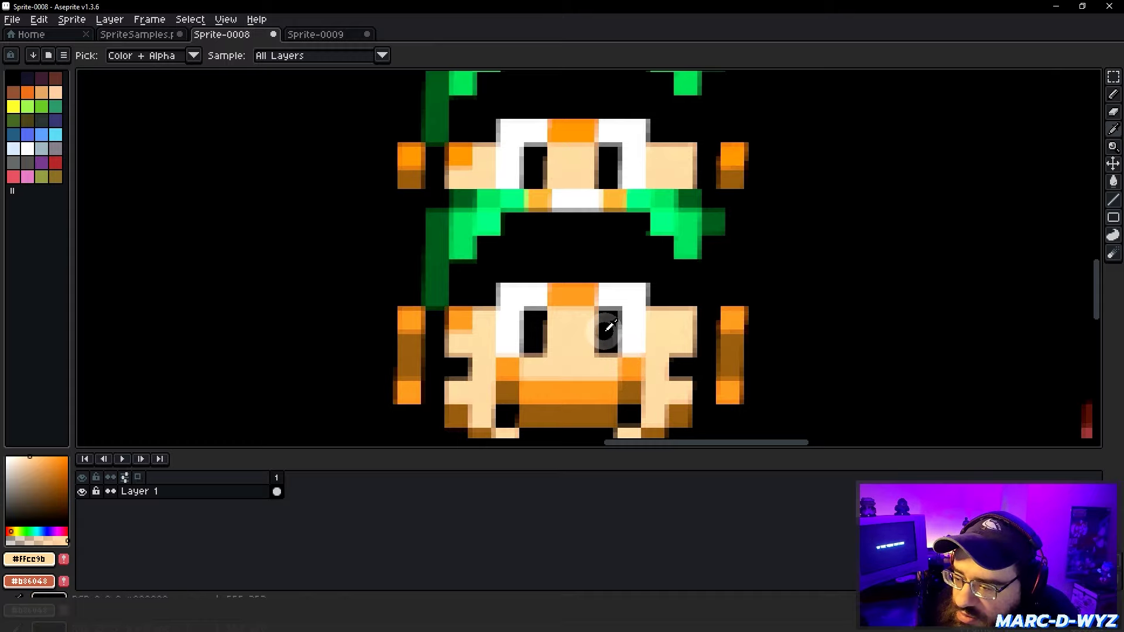
scroll(609, 326, "down", 4)
Copy a 60 by 49 pixel region around X's face from Sprite-0009.
left_click(327, 32)
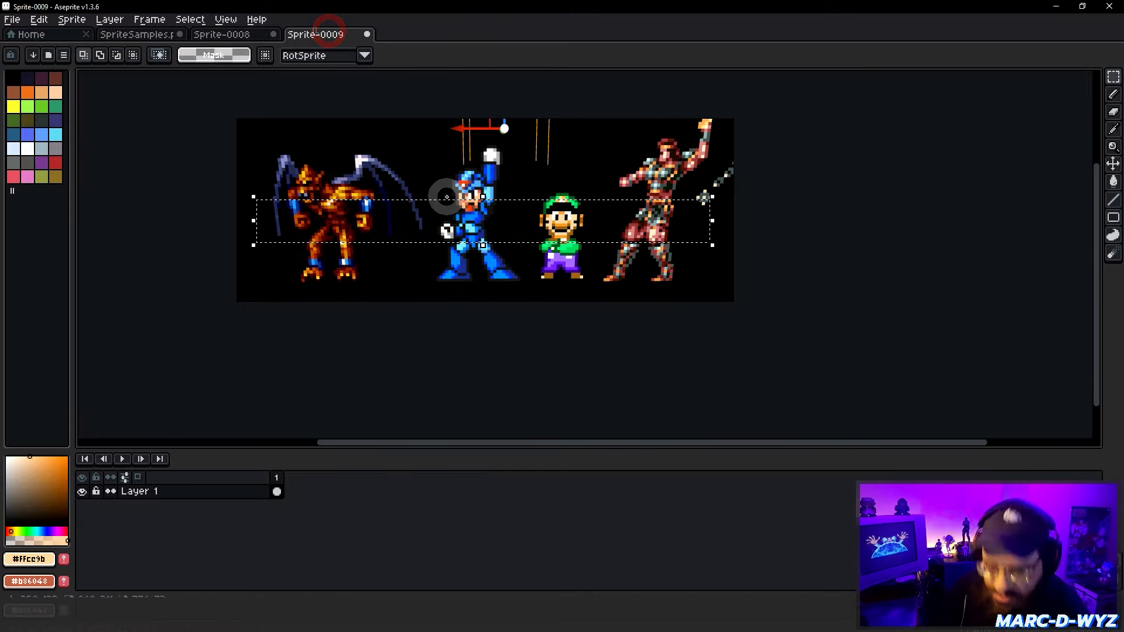
left_click(130, 35)
scroll(475, 246, "down", 3)
left_click(229, 34)
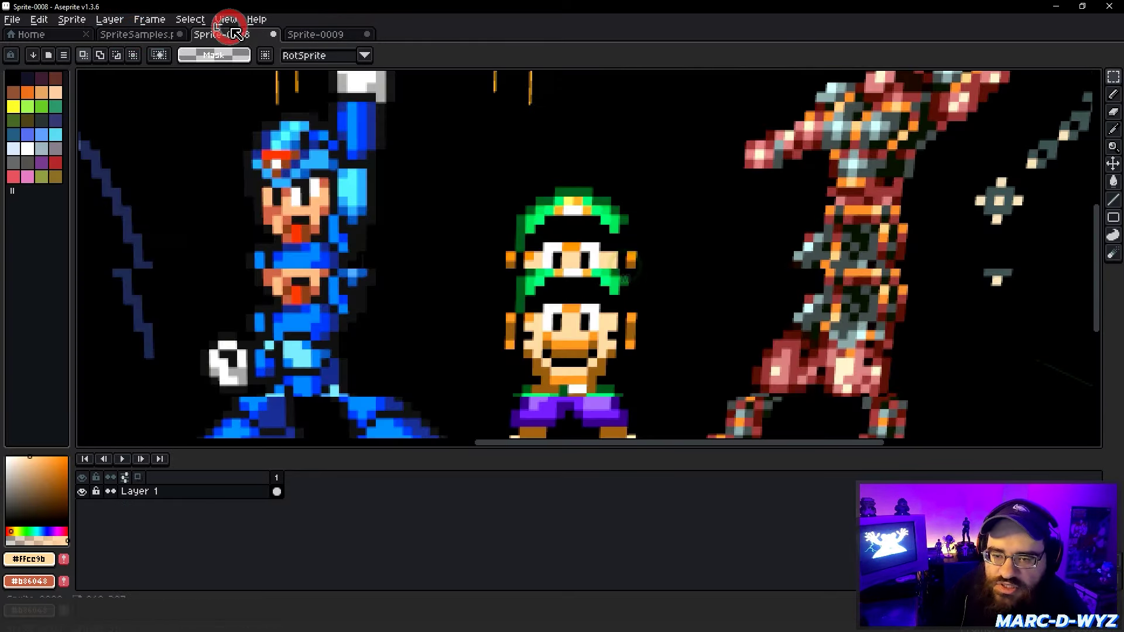
left_click(315, 34)
scroll(526, 193, "up", 3)
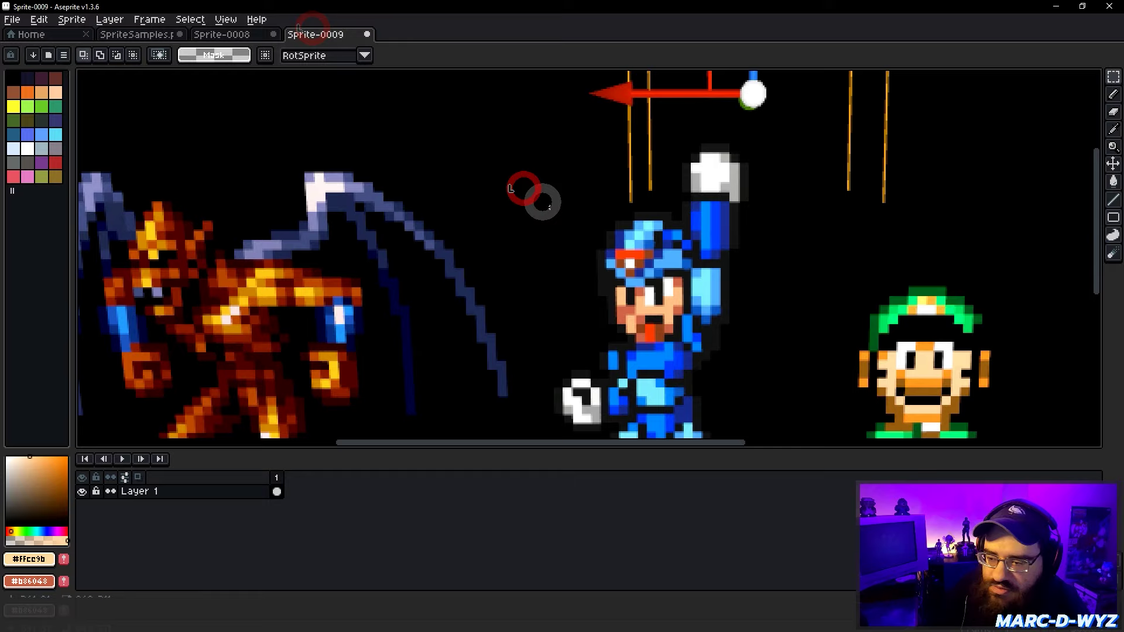
left_click_drag(560, 264, 729, 399)
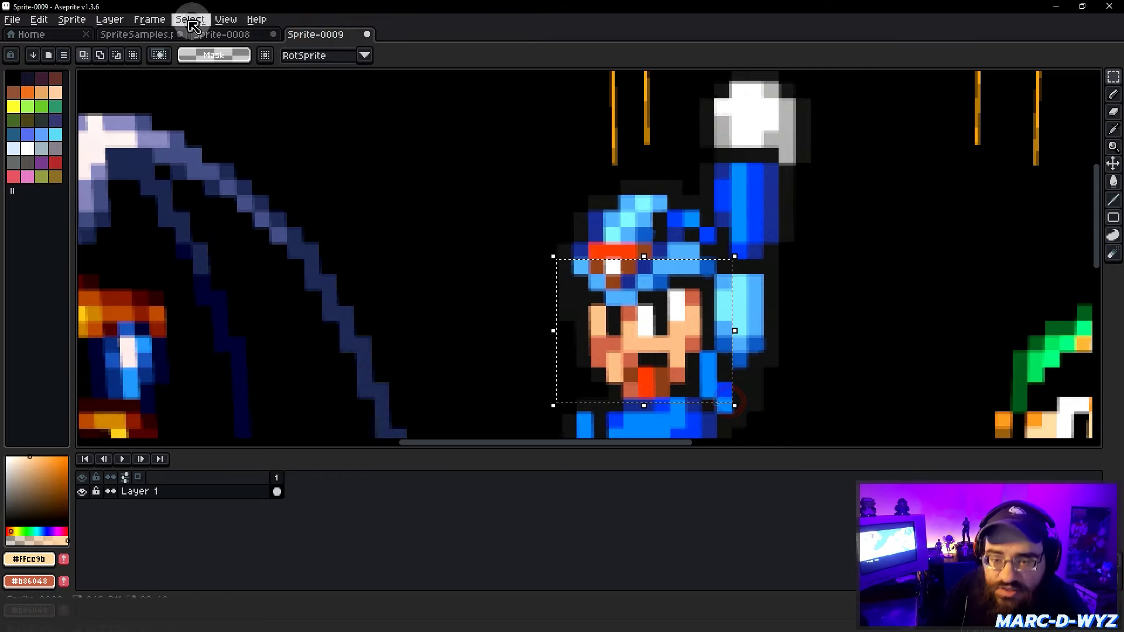
Paste the copied face onto Layer 1 of SpriteSamples.png and place it at position 133, 24.
left_click(139, 34)
scroll(707, 265, "up", 1)
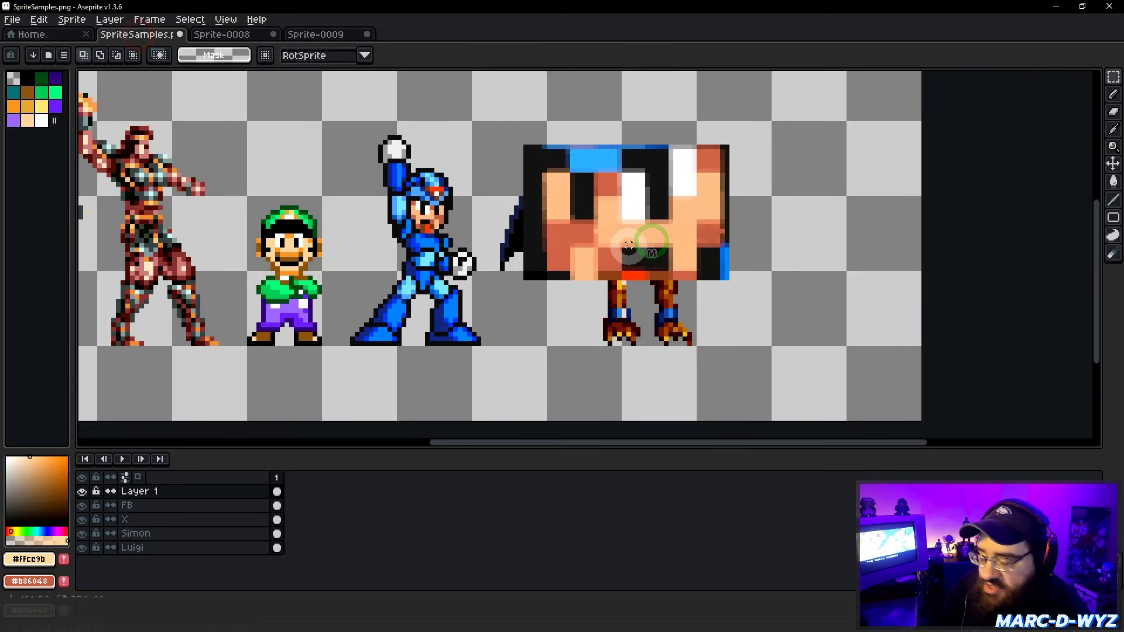
left_click(177, 492)
middle_click_drag(750, 239, 749, 238)
key("ctrl+v")
left_click_drag(576, 257, 628, 200)
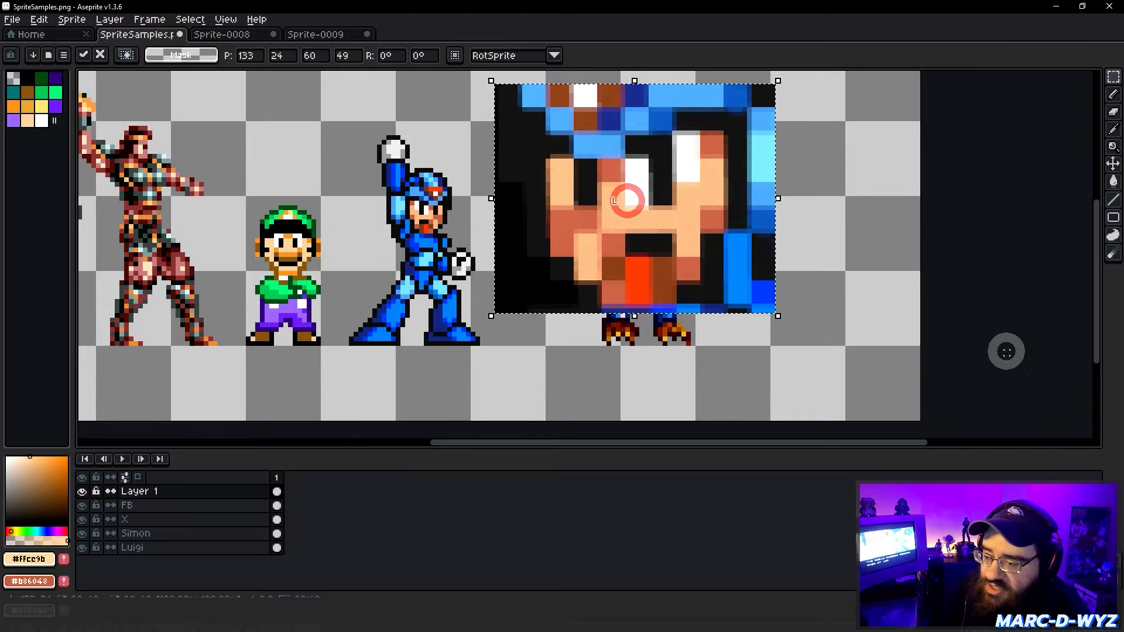
left_click(903, 313)
Sample the original X sprite's skin colours, #f8b080 as foreground and #b86048 as background, for the Pencil tool.
scroll(504, 203, "up", 3)
key("b")
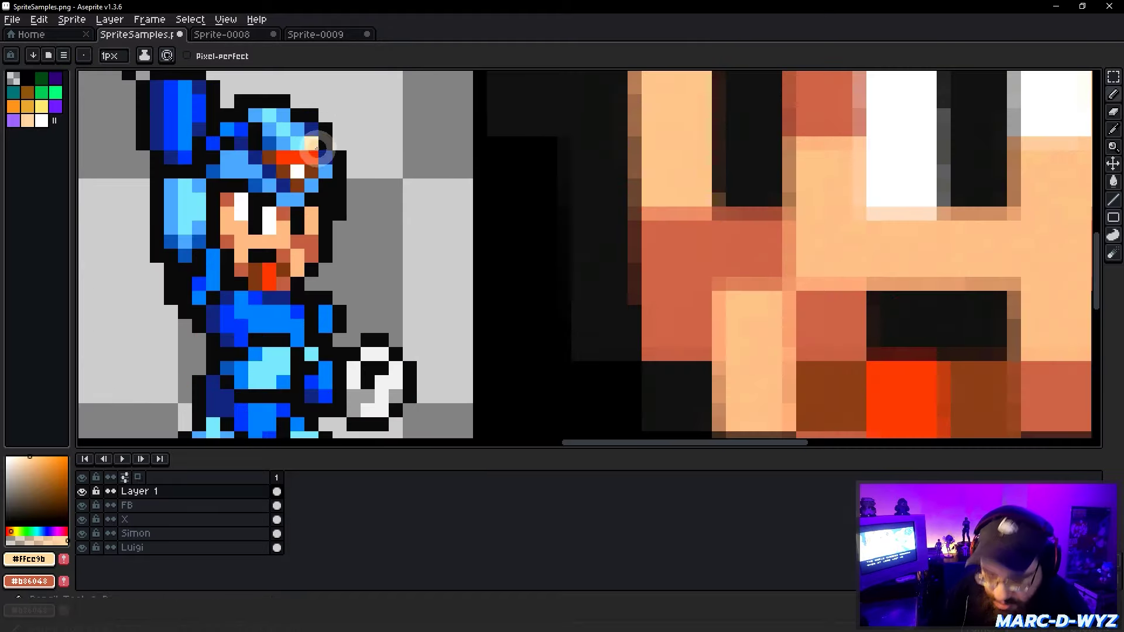
scroll(302, 190, "up", 3)
right_click(282, 318, "alt")
left_click(253, 308, "alt")
scroll(637, 231, "down", 3)
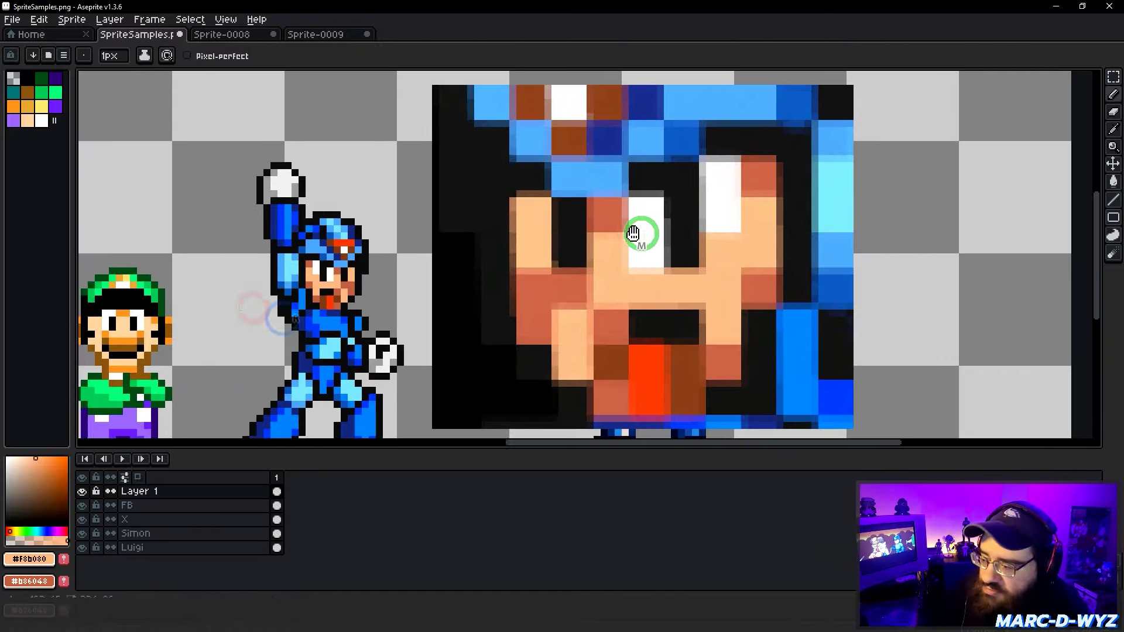
Paint test strokes in the sampled skin colours across the pasted face's light and shaded skin areas.
scroll(622, 234, "up", 4)
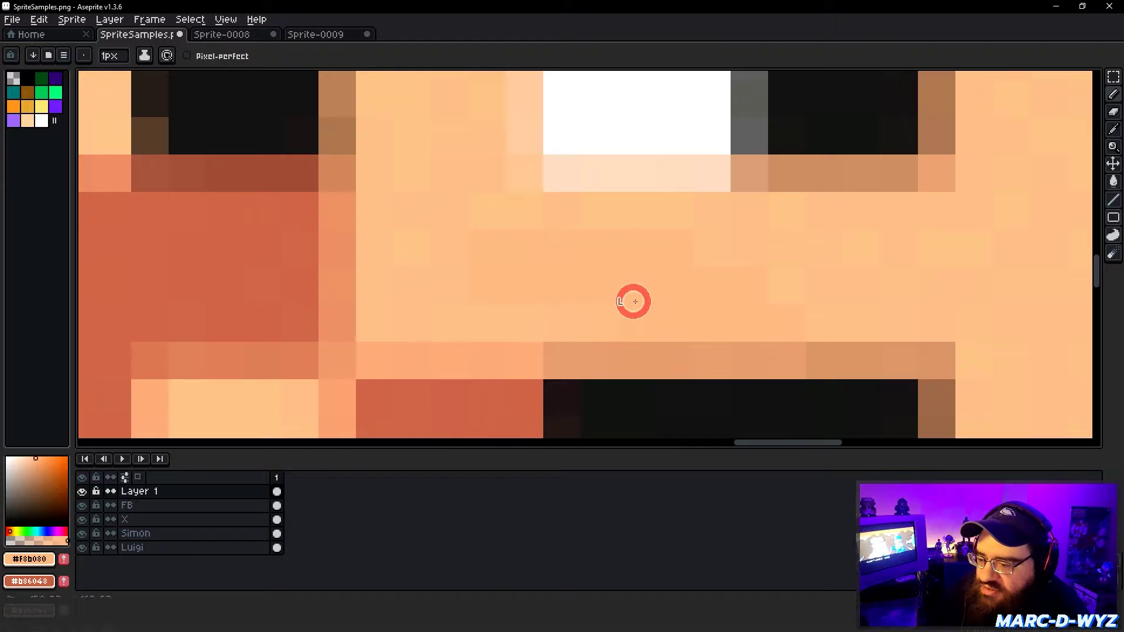
left_click_drag(794, 268, 452, 269)
middle_click_drag(439, 274, 885, 252)
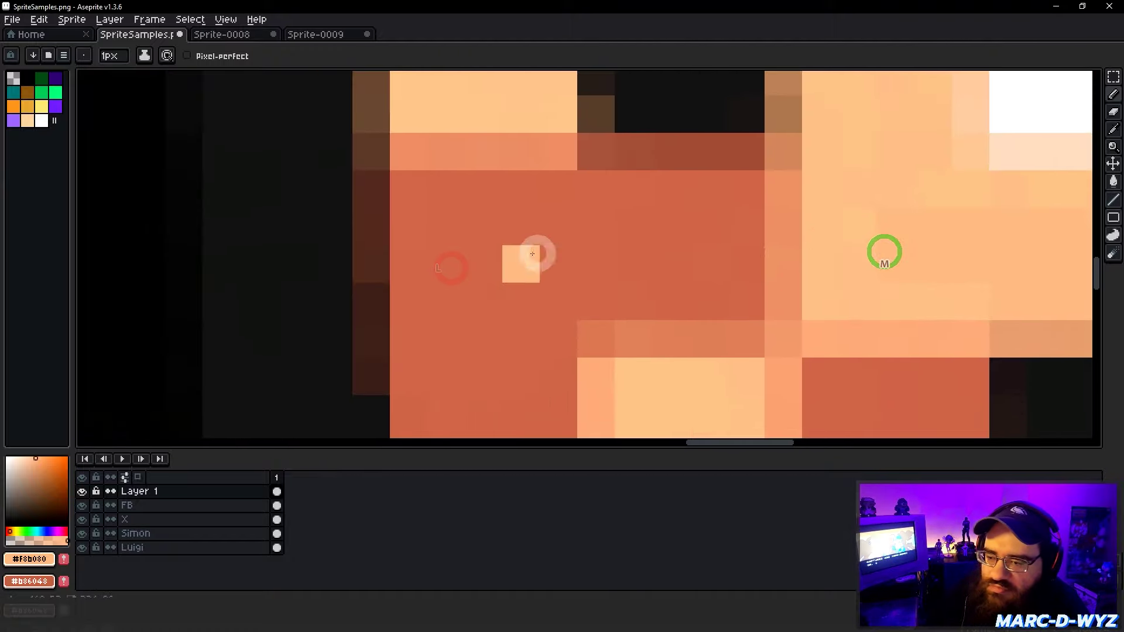
mouse_move(636, 239)
right_mouse_down()
mouse_move(645, 235)
mouse_move(642, 258)
mouse_move(595, 251)
right_mouse_up()
scroll(666, 281, "down", 2)
Examine the test strokes against the pasted face's skin tones and compare them with the original X sprite.
middle_click_drag(847, 276, 493, 263)
scroll(519, 281, "down", 2)
scroll(533, 285, "down", 1)
scroll(487, 292, "up", 1)
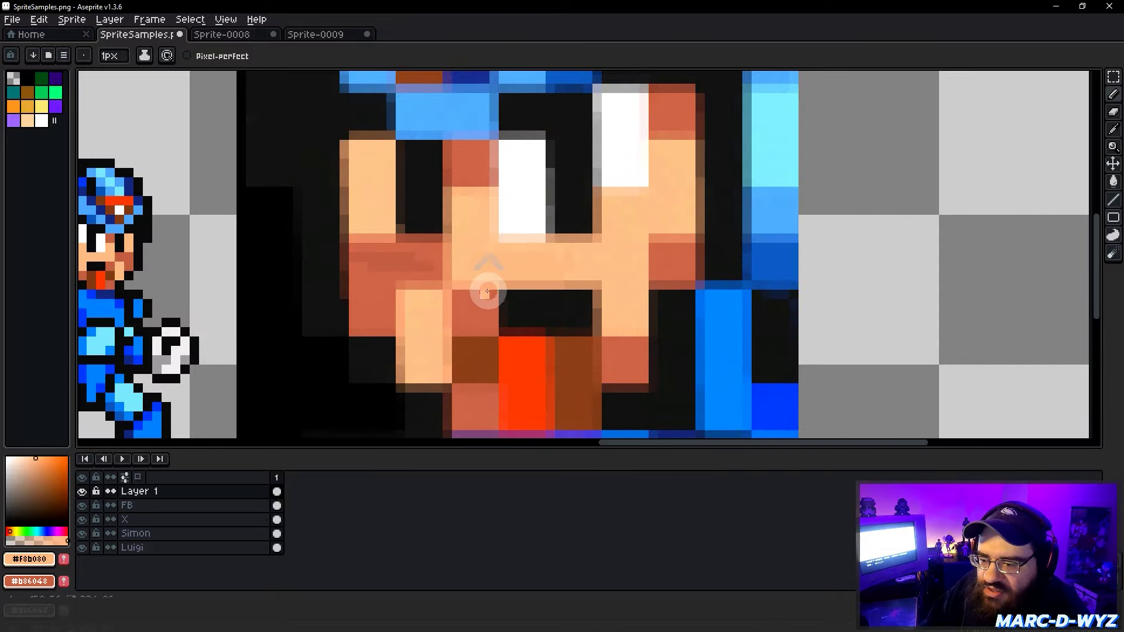
scroll(464, 290, "up", 2)
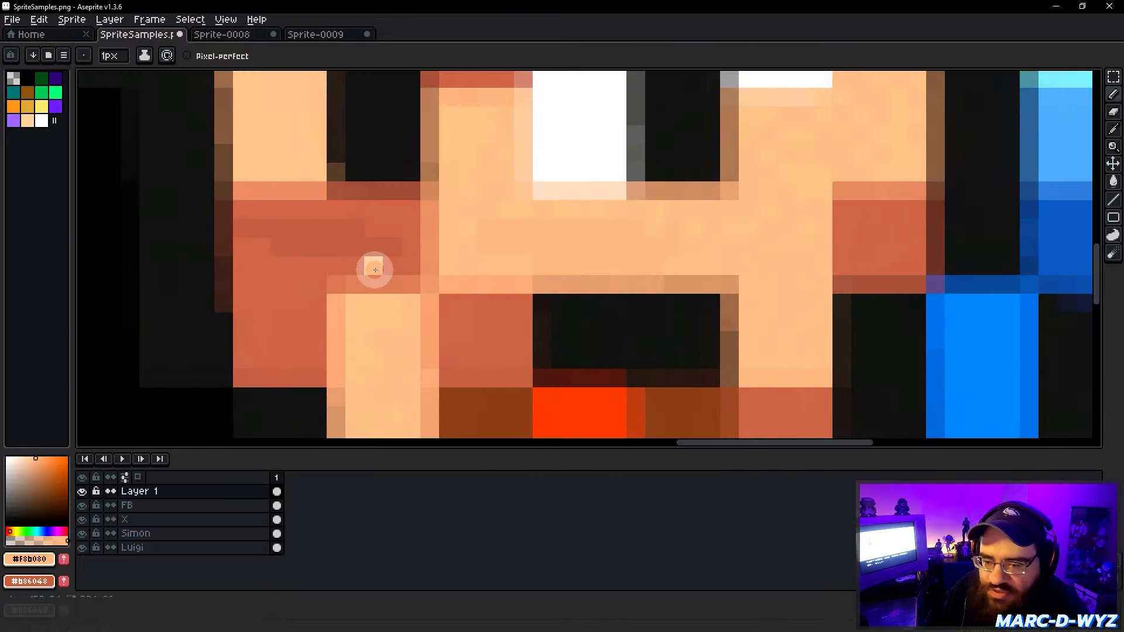
middle_click_drag(375, 269, 840, 282)
scroll(755, 275, "down", 5)
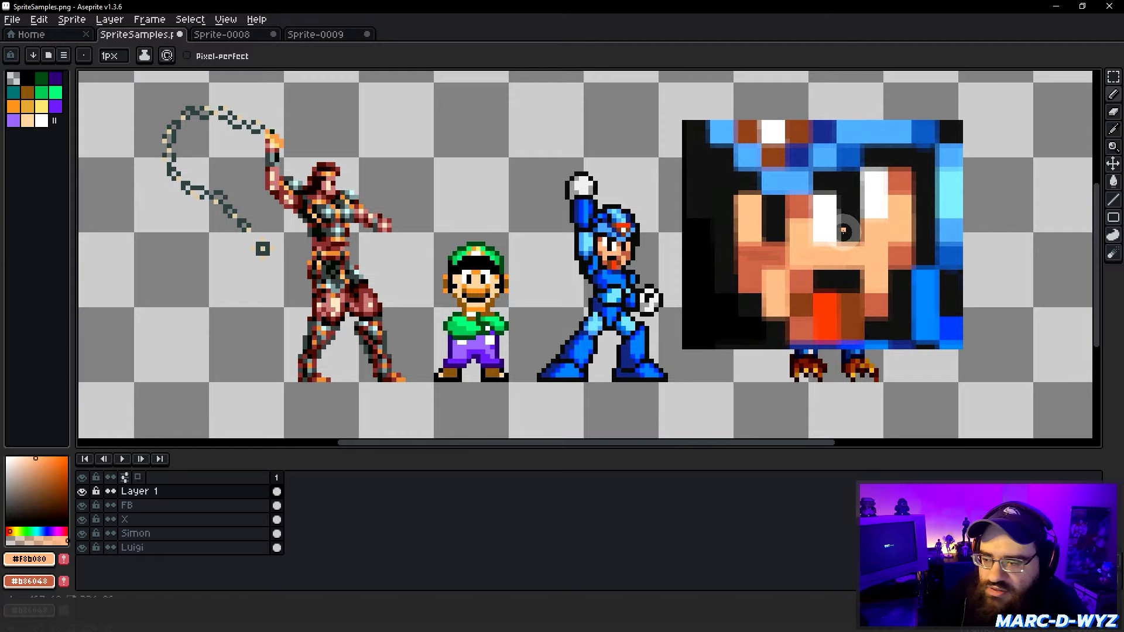
scroll(720, 239, "up", 1)
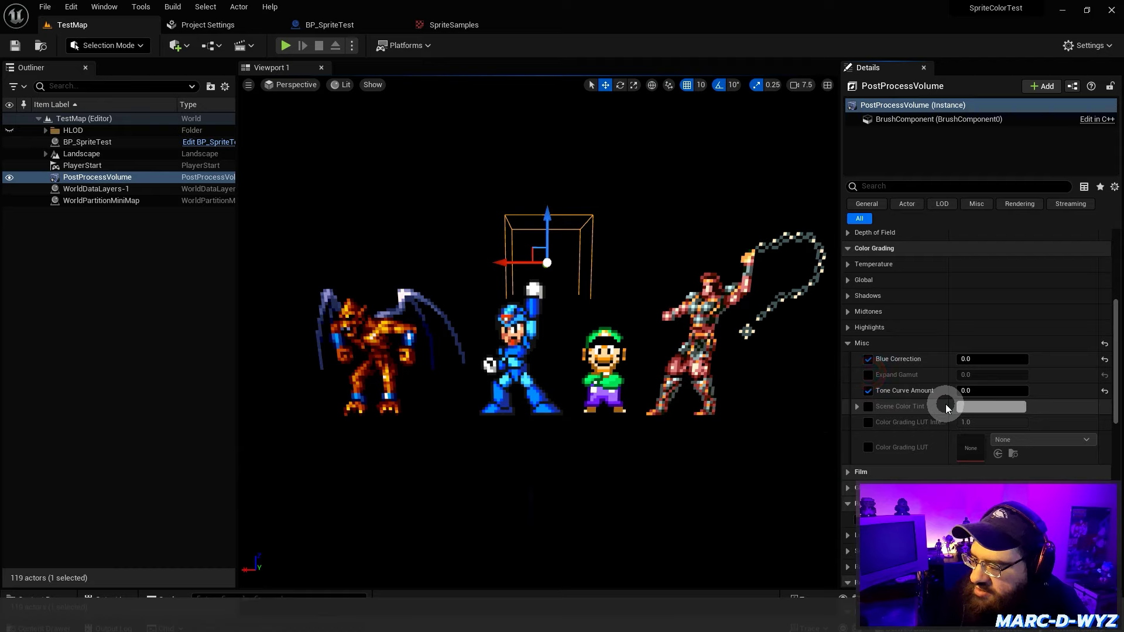
Switch to Unreal Editor and override the PostProcessVolume's Expand Gamut with 1.0.
left_click(864, 375)
left_click(994, 374)
type("1")
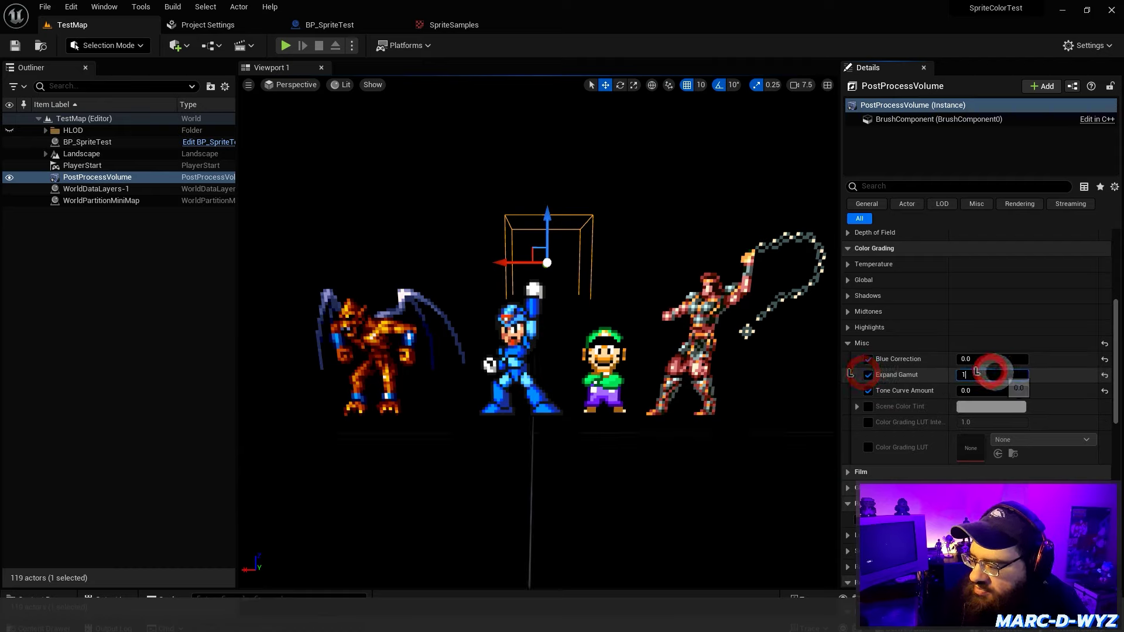
key("Return")
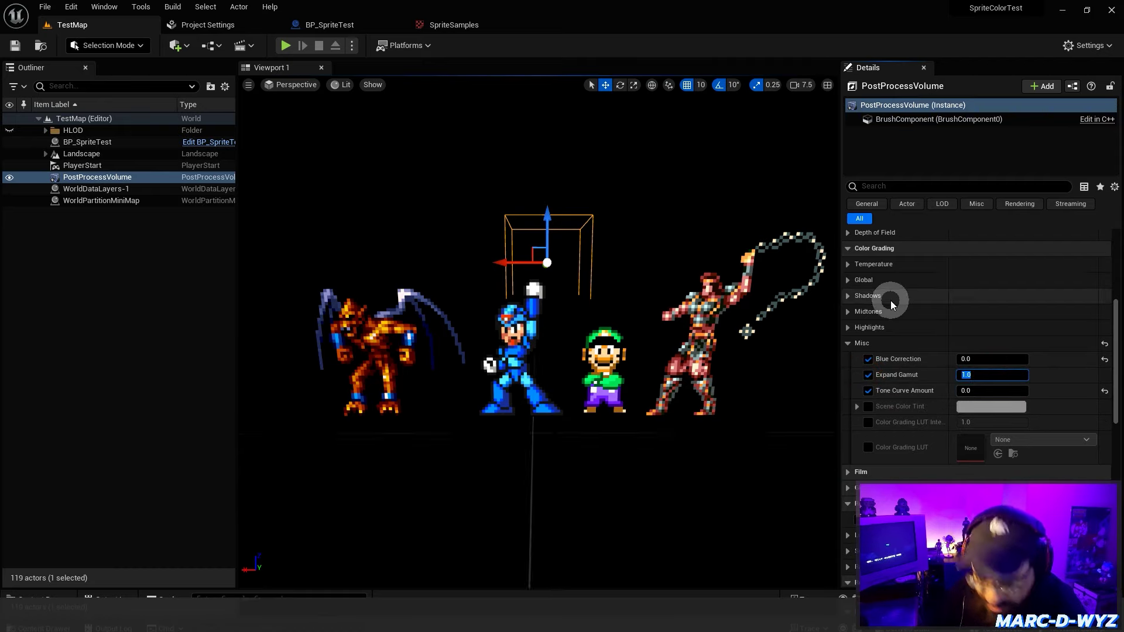
Capture a screenshot strip across the four sprites in the viewport and switch back to SpriteSamples.png in Aseprite.
key("super+shift+s")
left_click_drag(314, 304, 739, 370)
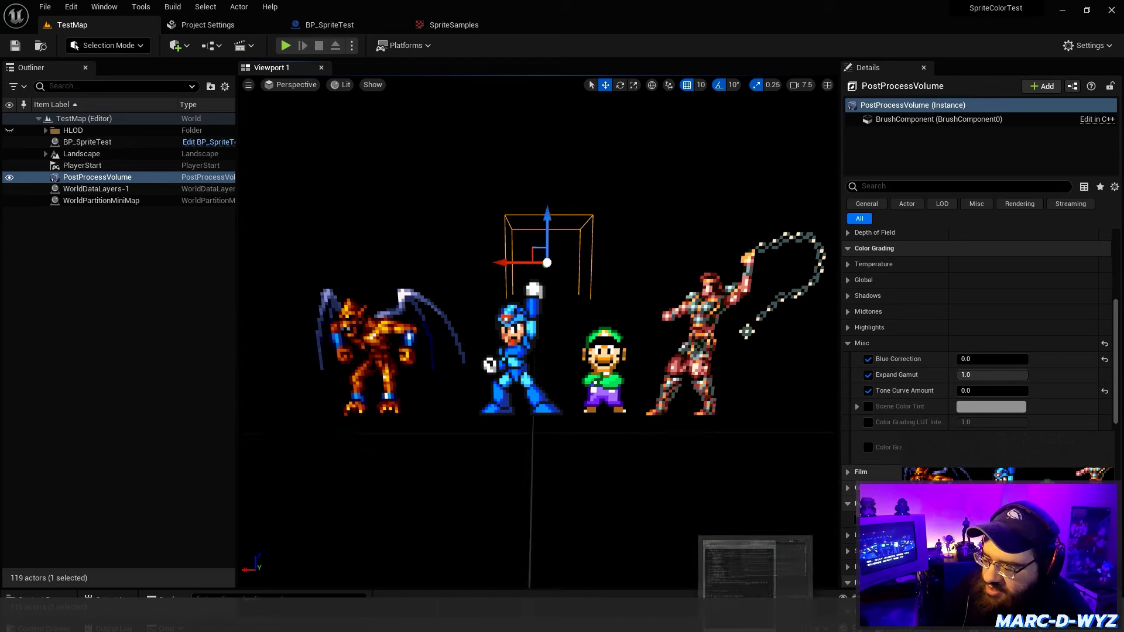
mouse_move(775, 620)
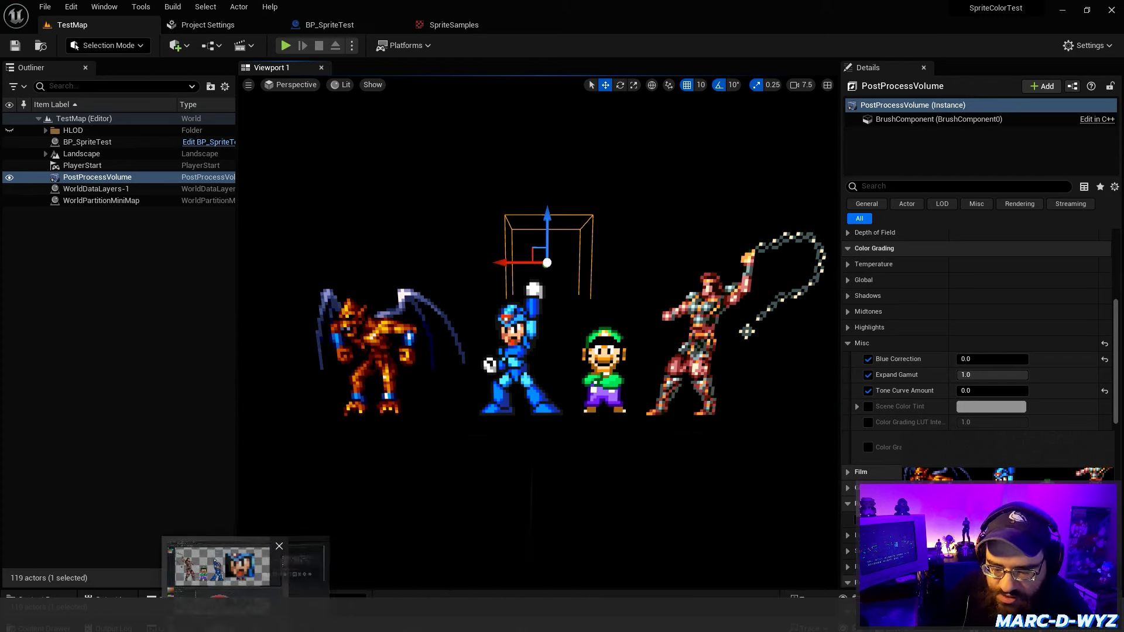
left_click(230, 620)
middle_click_drag(446, 297, 477, 293)
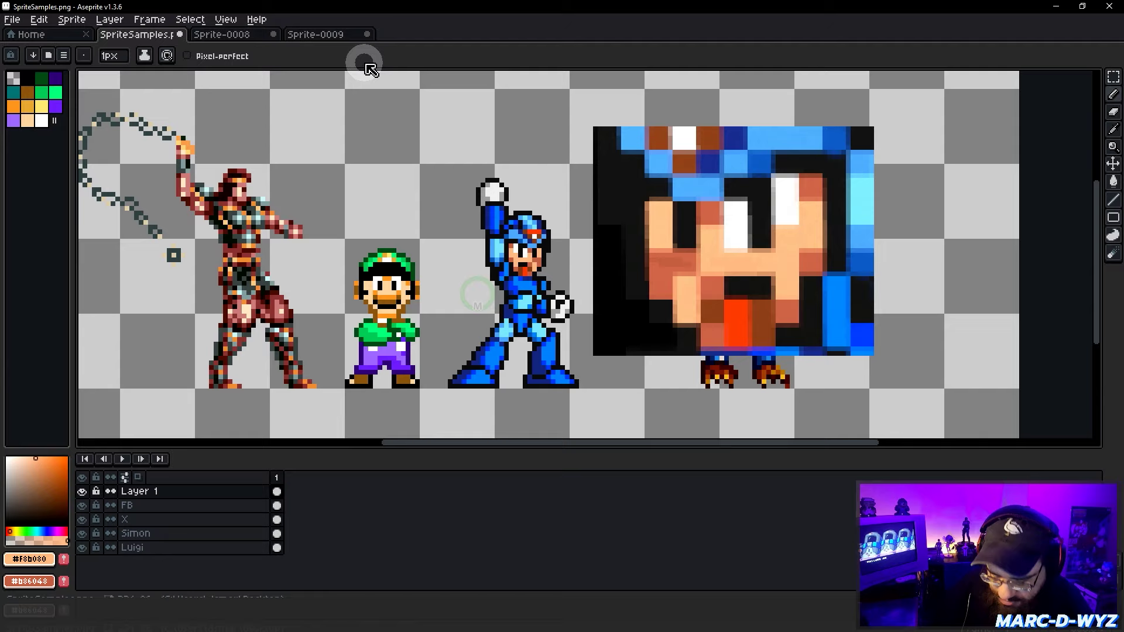
Create a new sprite with the proposed settings and paste the newly captured strip into it.
key("ctrl+n")
key("Return")
key("ctrl+v")
left_click(622, 192)
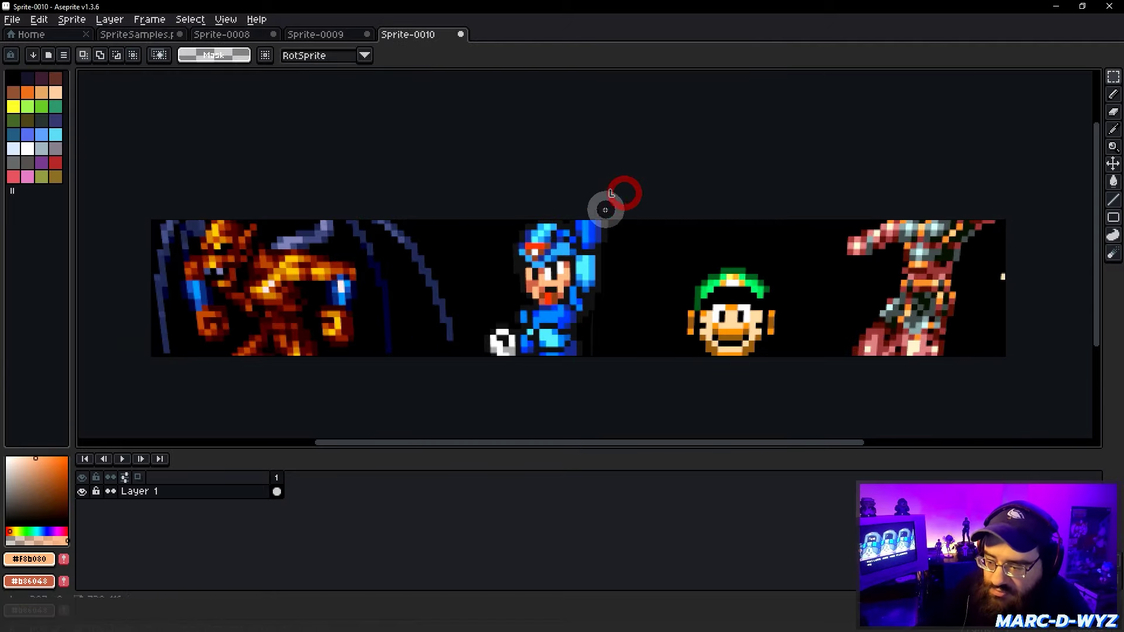
Copy a 56 by 40 pixel region around X's face from Sprite-0010 and return to SpriteSamples.png.
scroll(624, 189, "up", 3)
left_click_drag(432, 274, 557, 363)
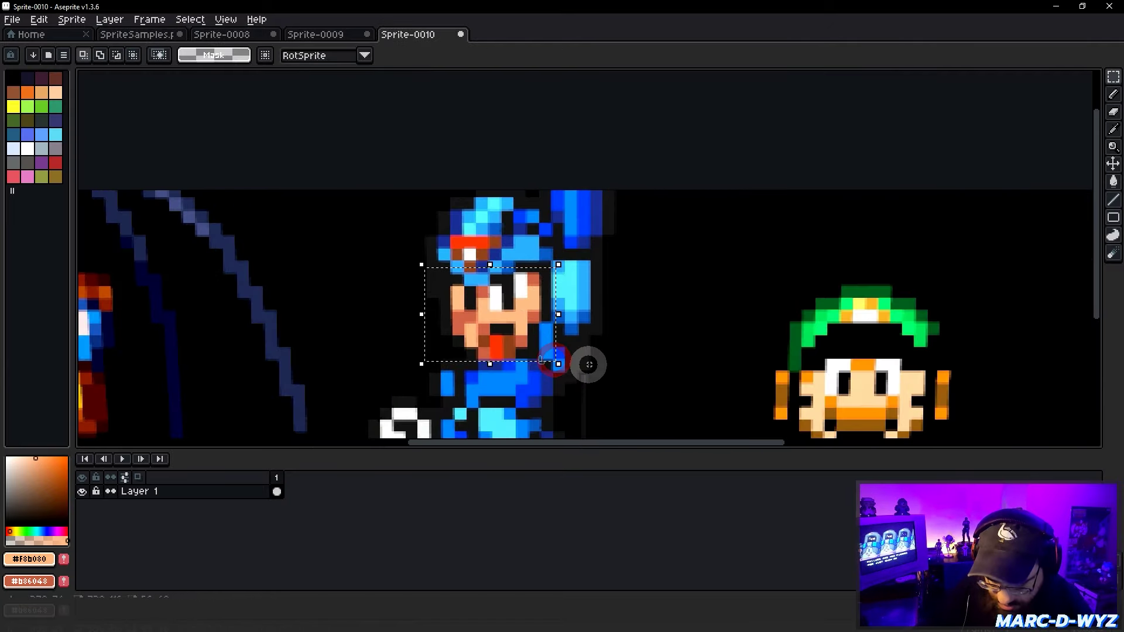
left_click(136, 34)
Paste the new face capture over the earlier one on Layer 1 and place it at position 131, 27.
scroll(705, 259, "up", 1)
middle_click_drag(706, 258, 609, 258)
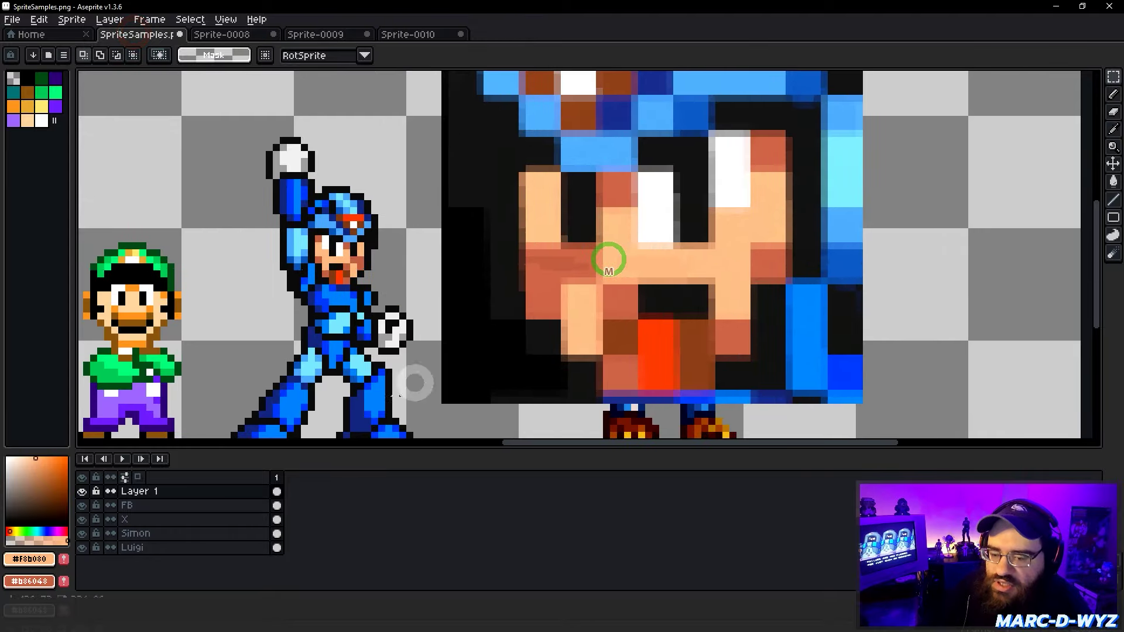
middle_click_drag(635, 325, 622, 326)
key("ctrl+v")
left_click_drag(583, 310, 609, 268)
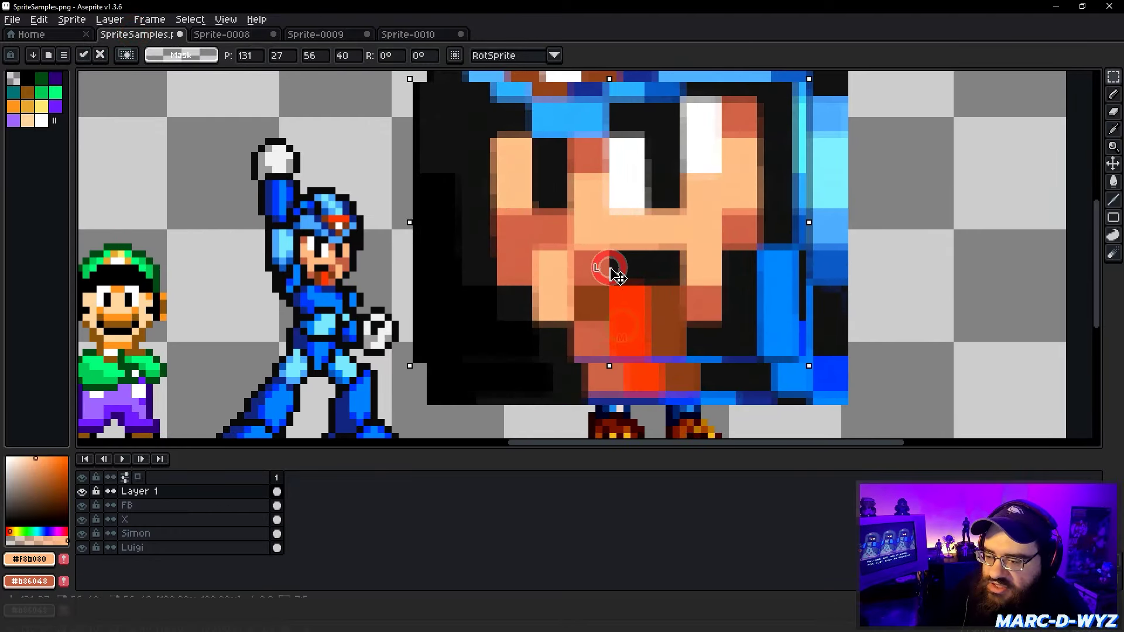
left_click(958, 271)
Sample the original X sprite's skin colours #f8b080 and #b86048 again and ready the Pencil tool.
scroll(369, 262, "up", 2)
key("b")
scroll(325, 240, "up", 2)
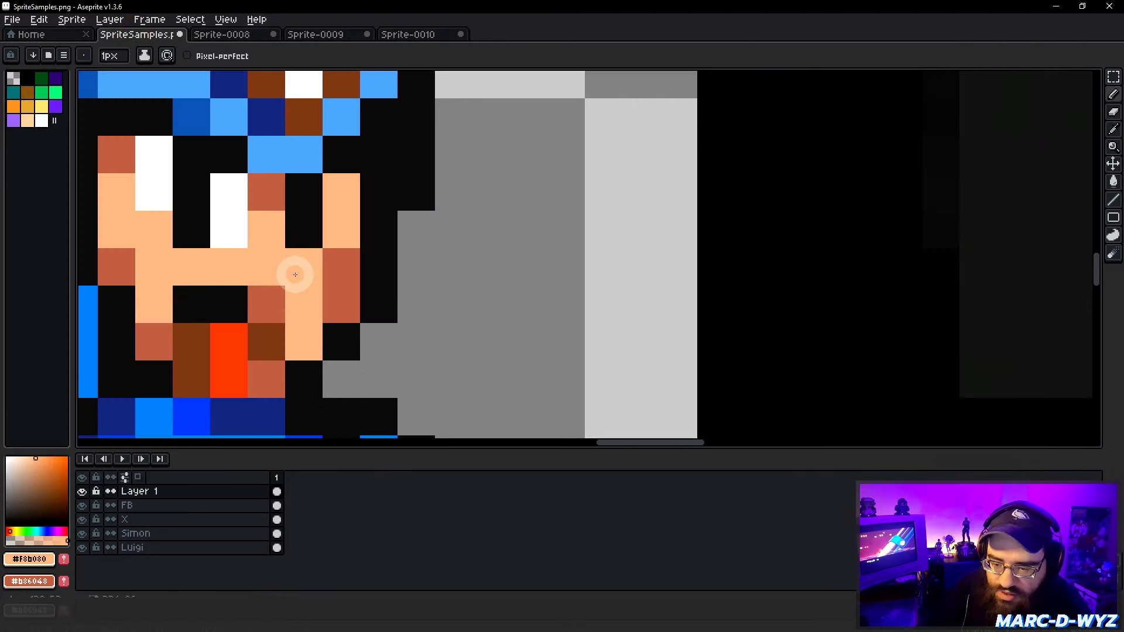
key("i")
key("b")
Paint test strokes in the original skin colours over the new face capture's light and shaded skin.
scroll(547, 266, "up", 3)
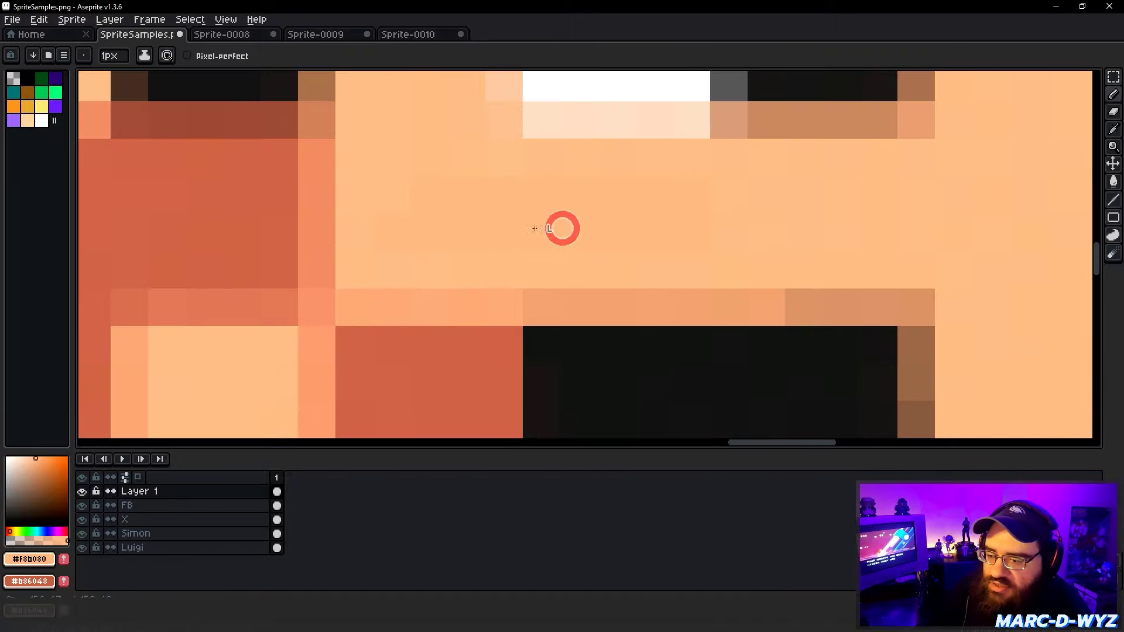
left_click_drag(535, 228, 447, 226)
middle_click_drag(366, 238, 799, 249)
mouse_move(454, 242)
right_mouse_down()
mouse_move(551, 215)
mouse_move(528, 229)
right_mouse_up()
Compare the new test strokes with the surrounding skin tones and switch back to Unreal Editor.
scroll(815, 273, "down", 4)
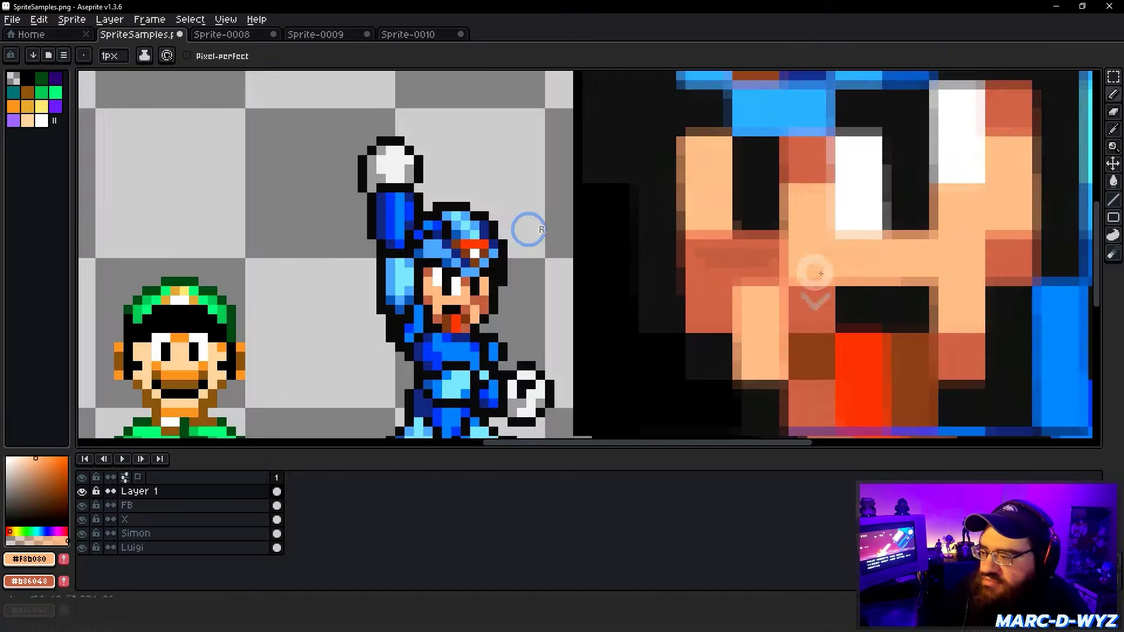
middle_click_drag(821, 273, 647, 262)
scroll(641, 270, "up", 2)
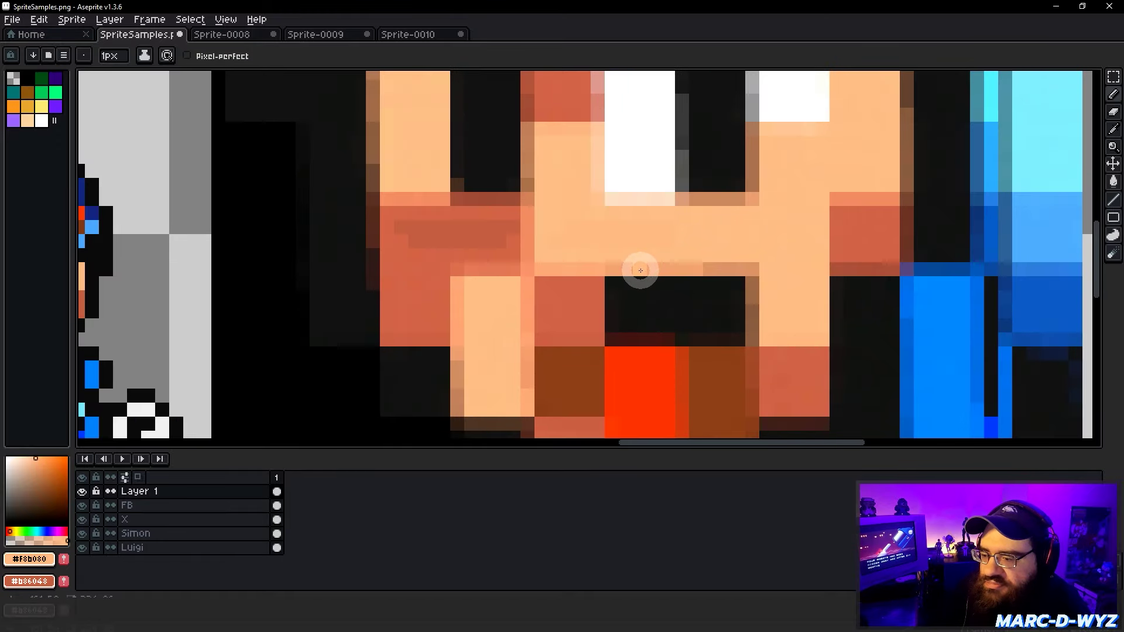
scroll(641, 270, "down", 3)
left_click(234, 620)
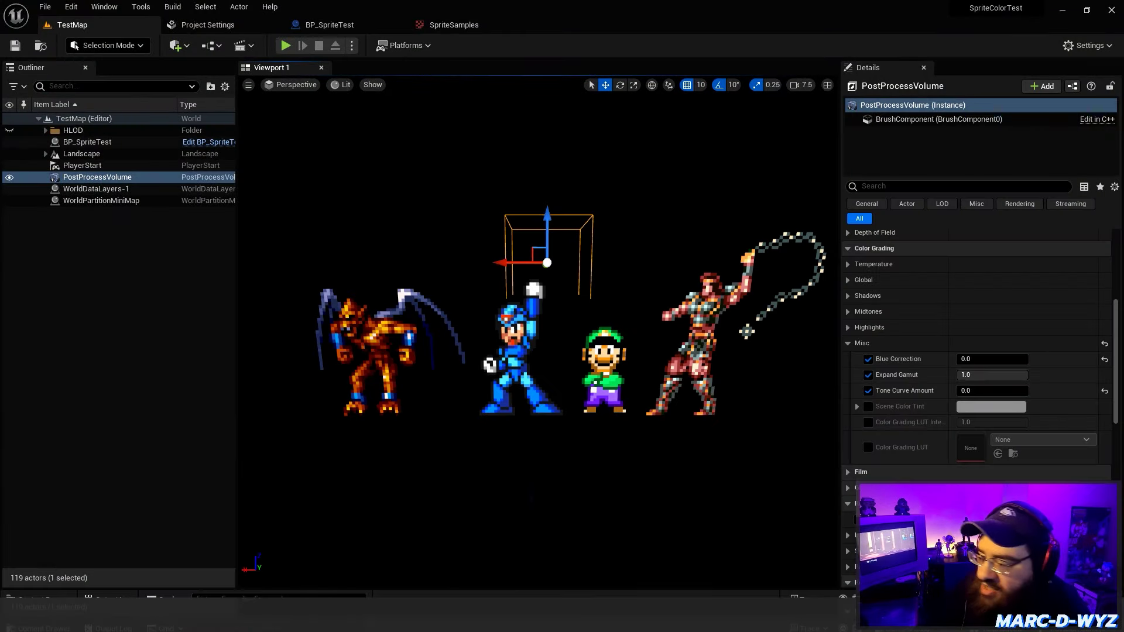
Disable the Expand Gamut override in the post-process volume's Color Grading Misc settings.
left_click(869, 375)
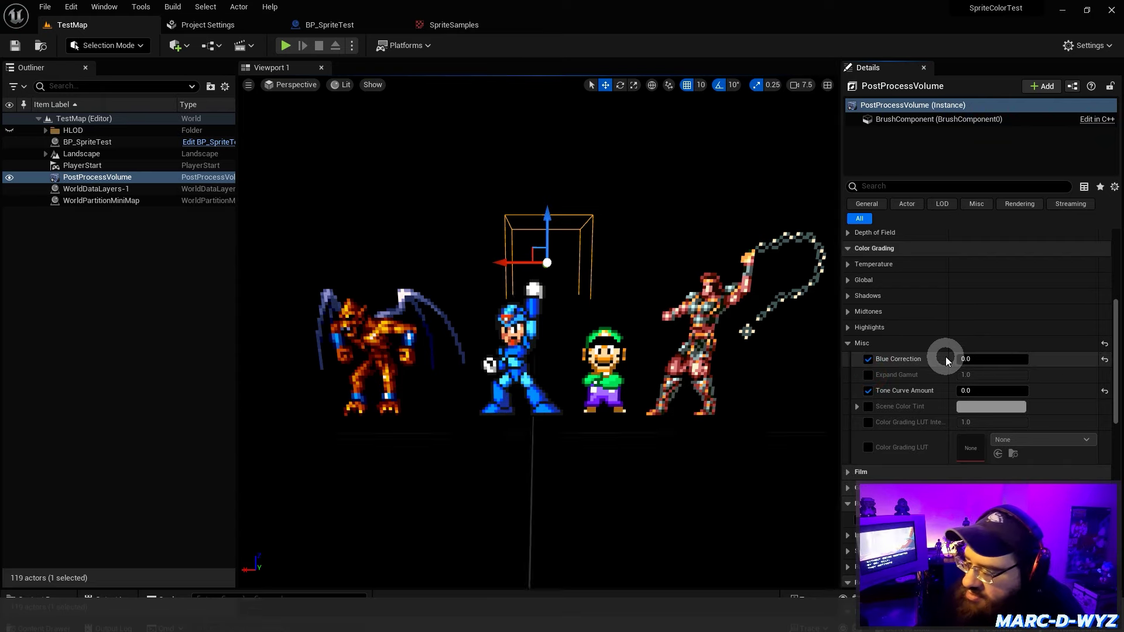
scroll(951, 360, "down", 3)
scroll(950, 360, "up", 2)
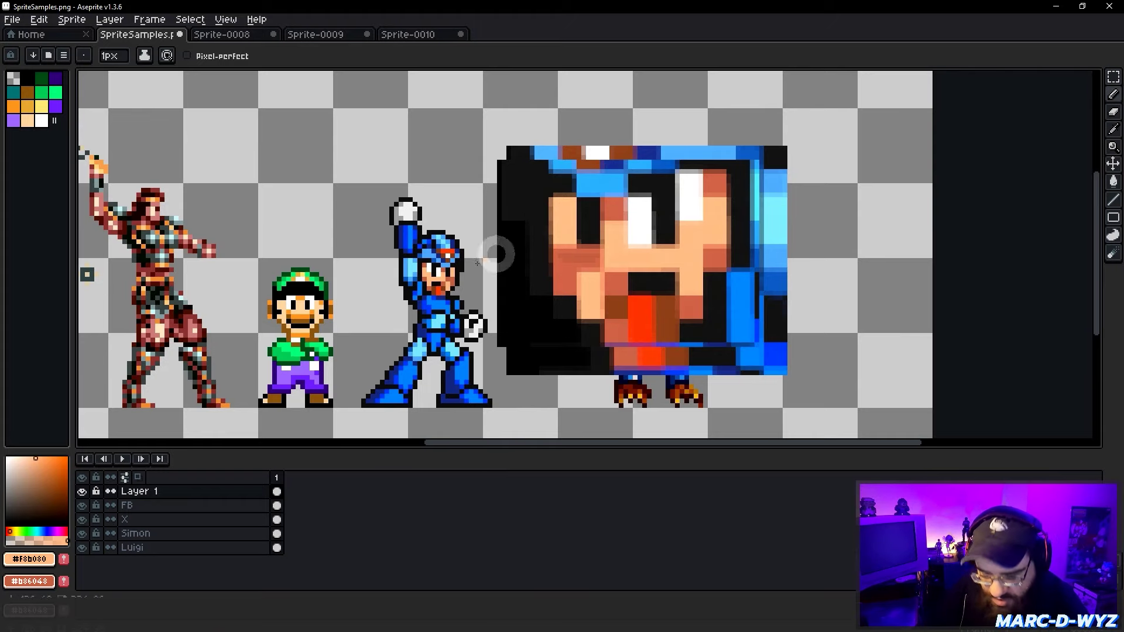
In Aseprite, select the enlarged face capture on Layer 1 of SpriteSamples with the Marquee tool and delete it.
key("m")
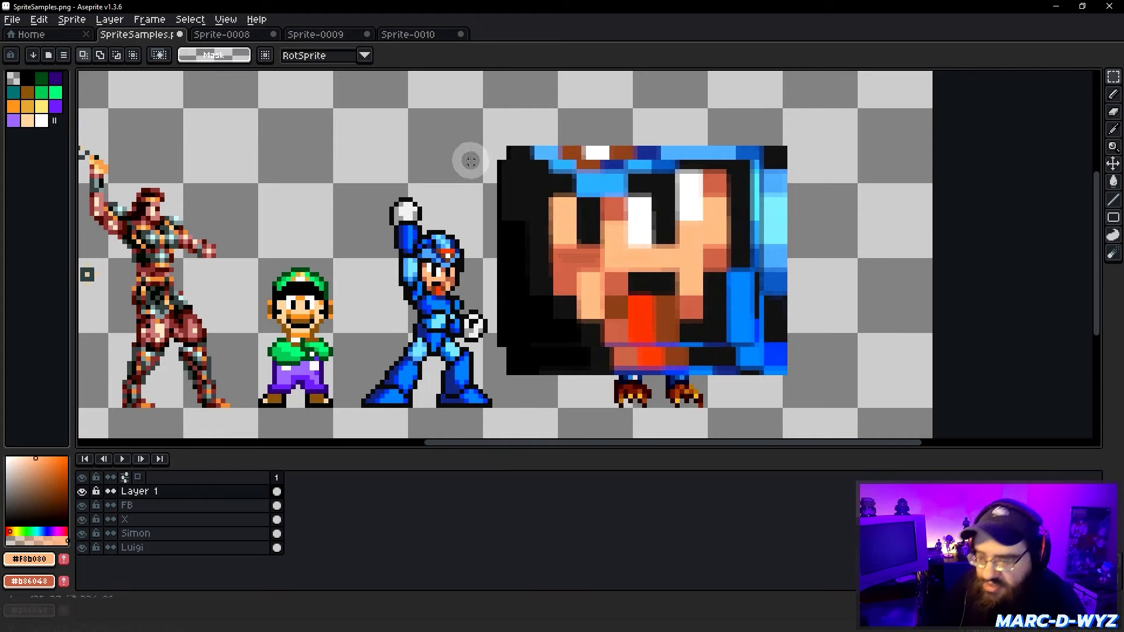
left_click_drag(474, 123, 845, 406)
key("Delete")
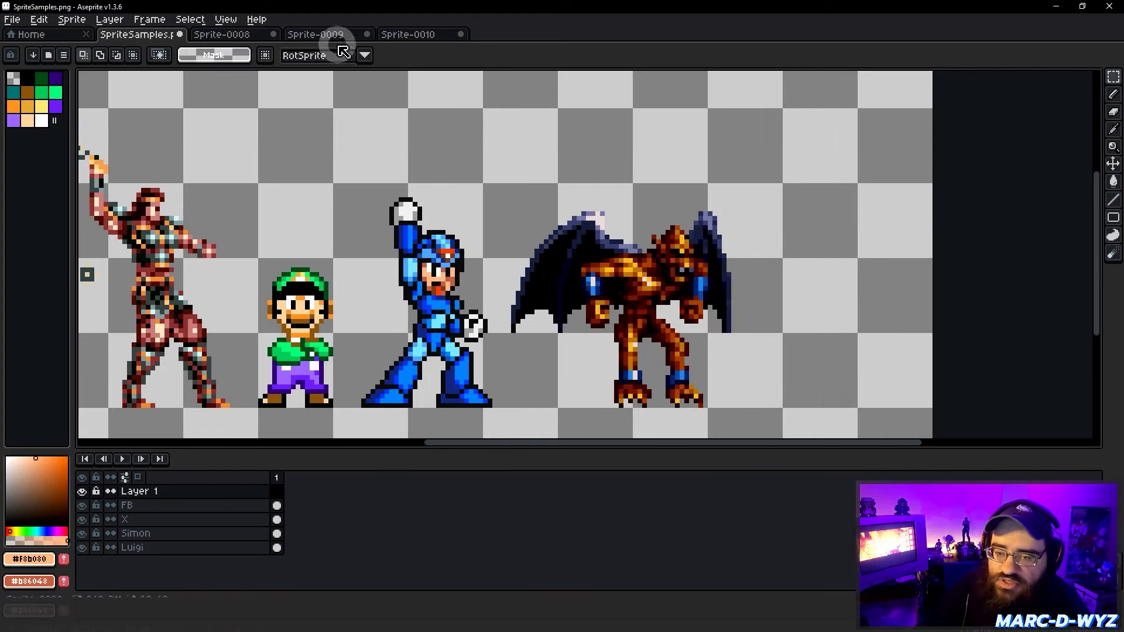
Select X's head and torso in the Sprite-0009 screenshot and copy the area.
left_click(315, 37)
scroll(578, 229, "down", 2)
left_click(498, 223)
scroll(546, 251, "down", 2)
middle_click_drag(684, 274, 630, 274)
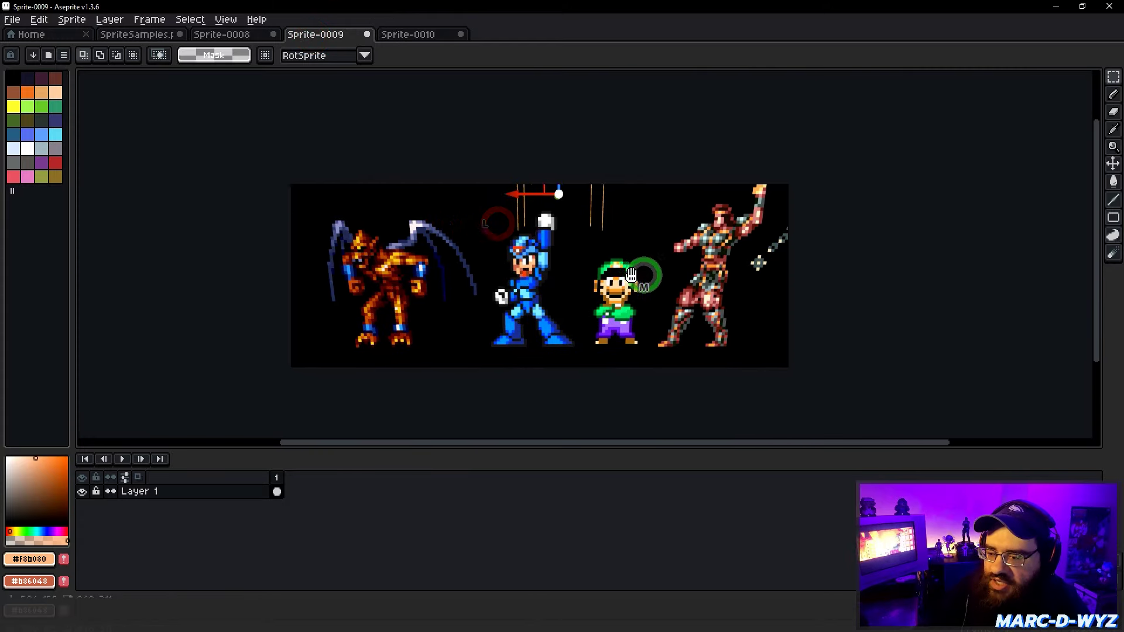
scroll(597, 246, "up", 3)
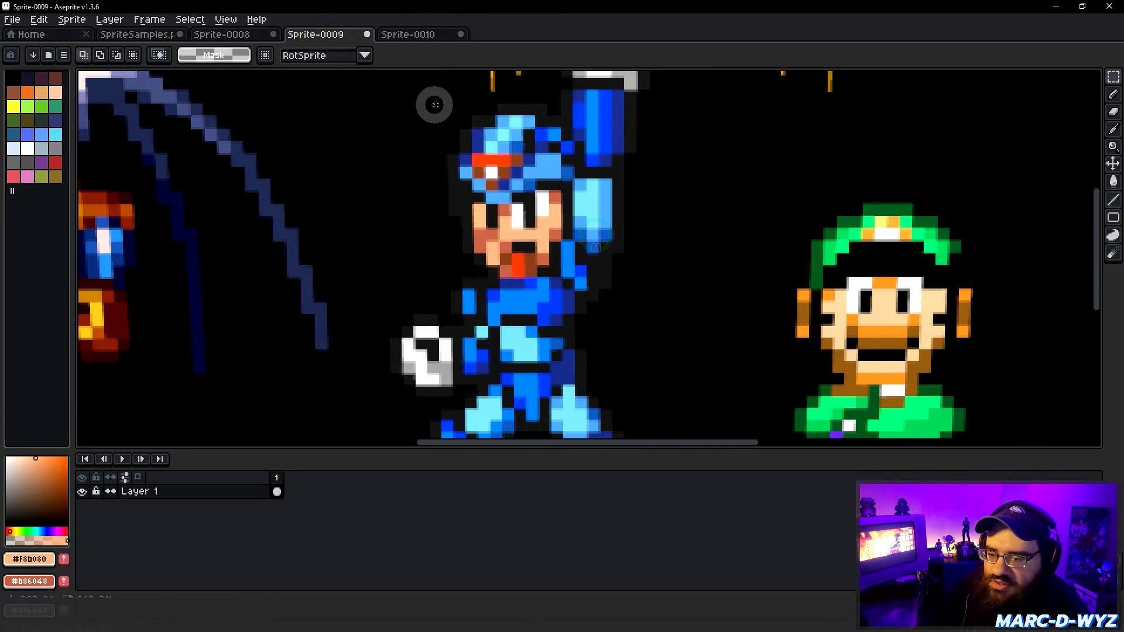
left_click_drag(435, 99, 620, 378)
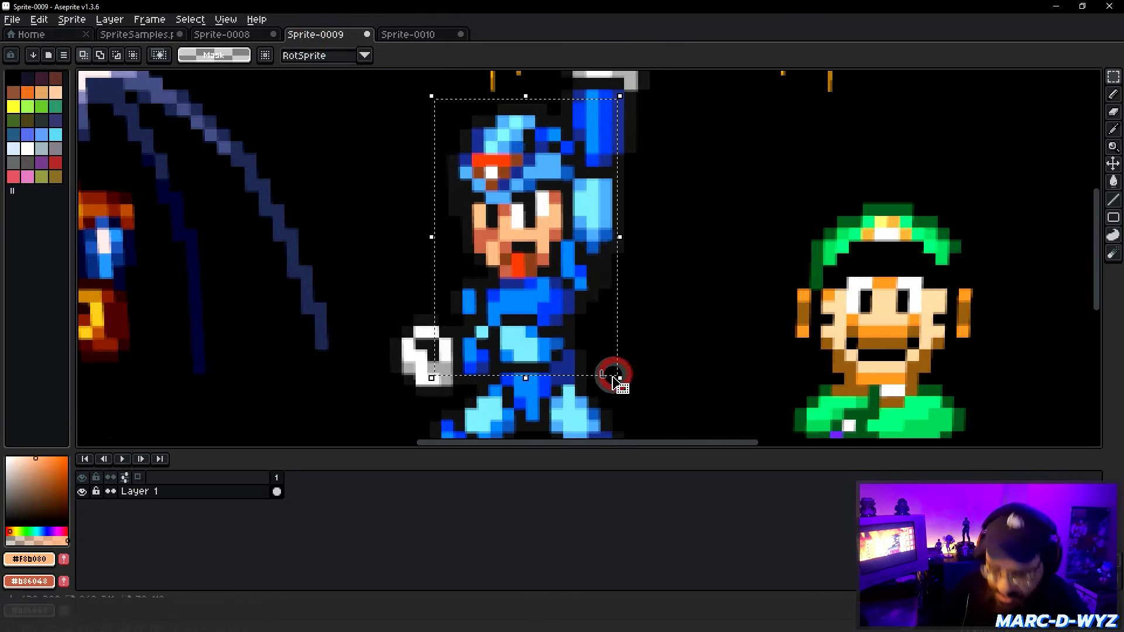
left_click(246, 36)
Paste the head-and-torso capture onto Layer 1 of SpriteSamples, place it directly beside the original X sprite and deselect it.
left_click(126, 35)
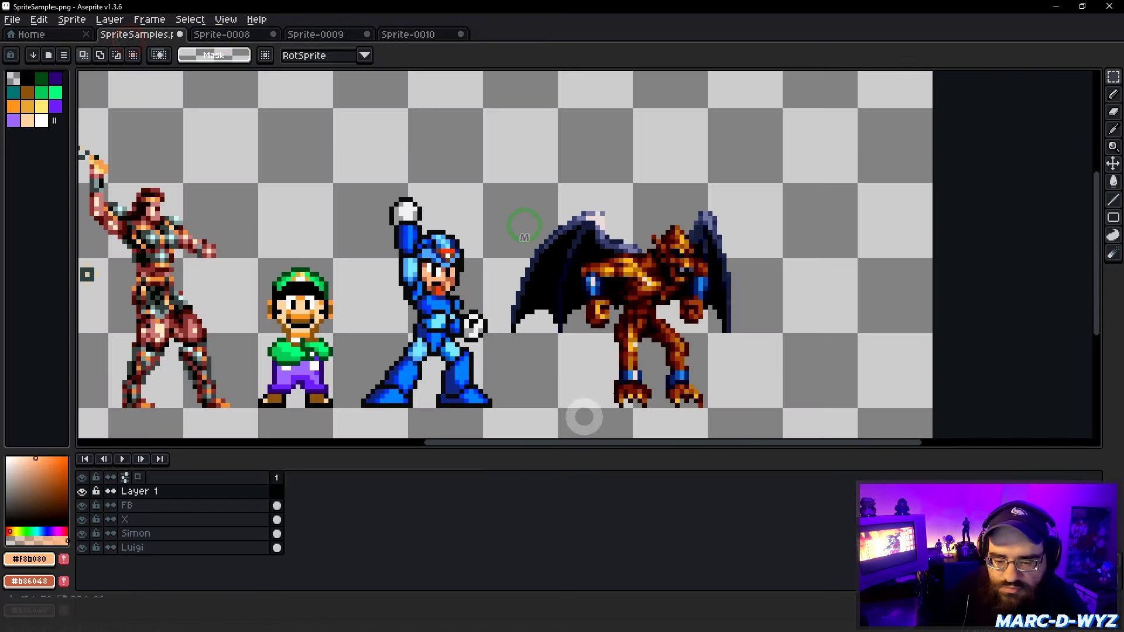
key("ctrl+v")
left_click_drag(592, 258, 685, 175)
scroll(672, 281, "down", 2)
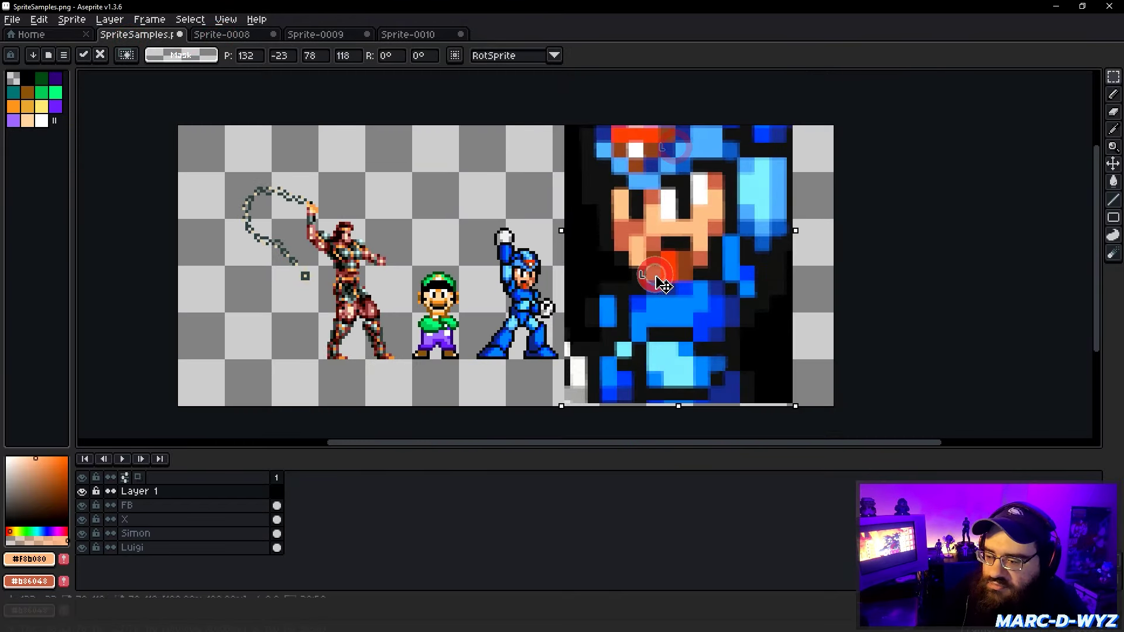
left_click_drag(656, 277, 655, 285)
key("ctrl+d")
Ready the Pencil tool and sample the original X sprite's skin colours #f8b080 and #b86048 as foreground and background.
scroll(542, 283, "up", 4)
key("b")
scroll(502, 263, "up", 2)
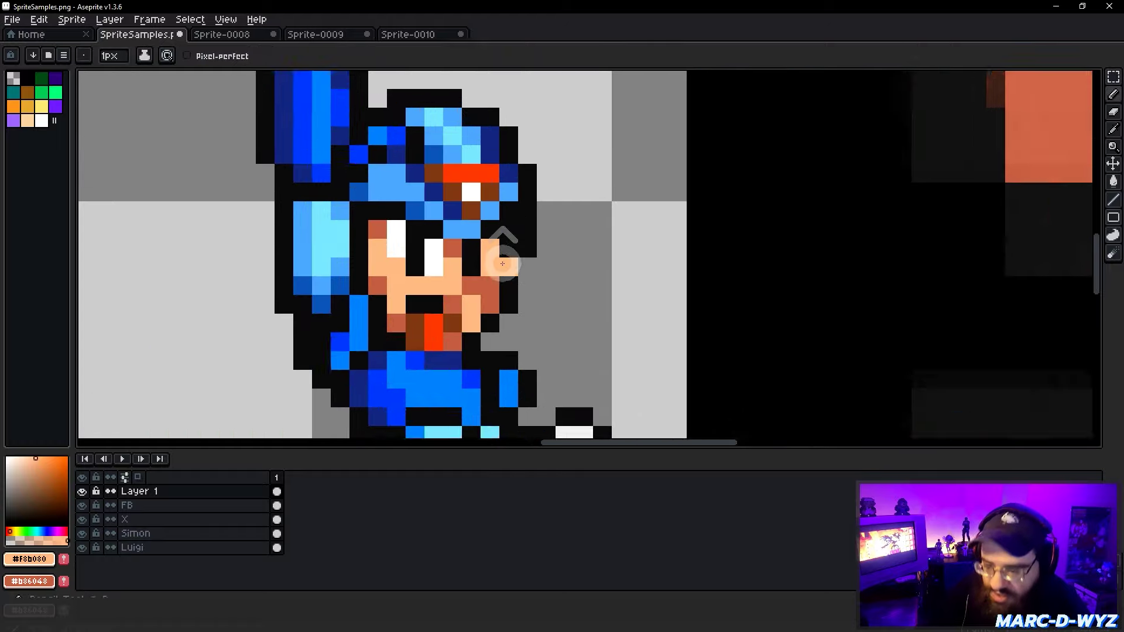
scroll(491, 274, "up", 2)
left_click(406, 296, "alt")
right_click(462, 297, "alt")
scroll(679, 281, "down", 5)
middle_click_drag(861, 258, 539, 291)
Paint test strokes in both sampled skin colours over the light and shaded skin of the new capture.
scroll(635, 218, "up", 2)
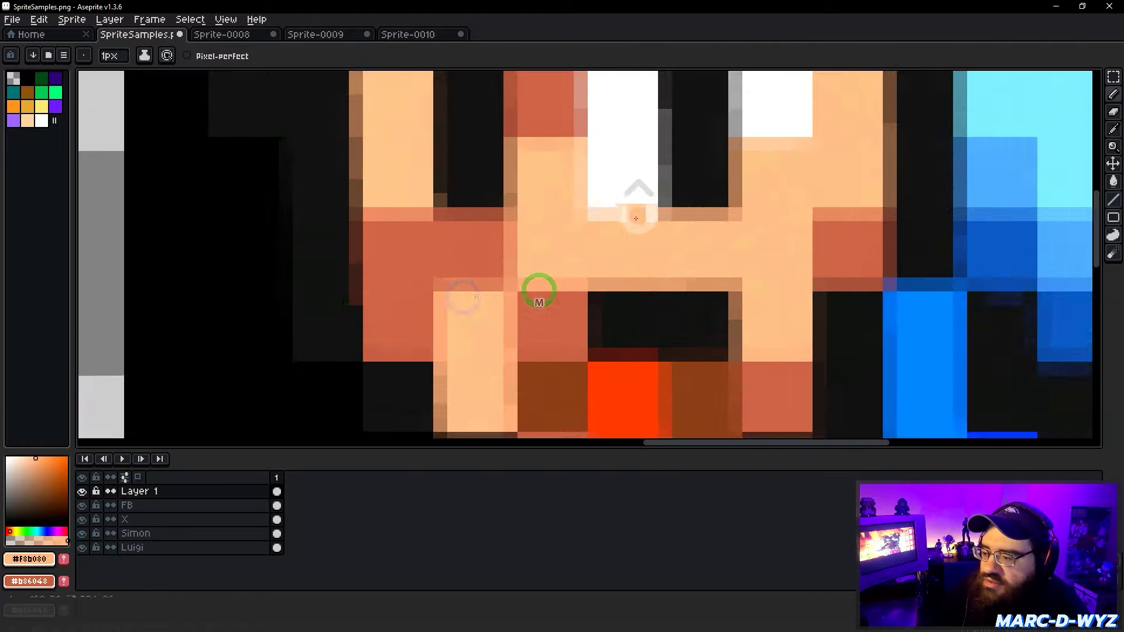
scroll(635, 218, "up", 1)
left_click(673, 249)
left_click_drag(743, 260, 746, 259)
right_click_drag(358, 253, 428, 241)
Sample the red #f04010 from the original X sprite's helmet gem.
scroll(428, 242, "down", 1)
middle_click_drag(428, 243, 747, 175)
middle_click_drag(154, 318, 529, 220)
scroll(648, 211, "up", 3)
left_click(636, 137, "alt")
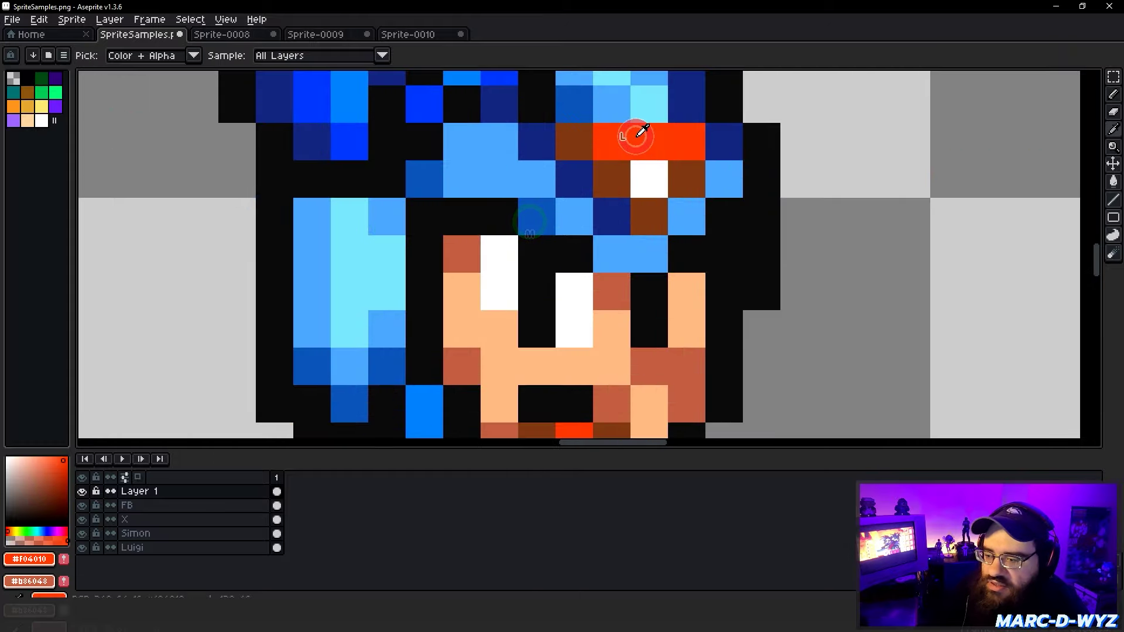
Paint a test stroke in the sampled red across the capture's helmet gem and compare the tones.
scroll(922, 194, "down", 4)
middle_click_drag(926, 193, 515, 292)
mouse_move(819, 180)
middle_mouse_down()
mouse_move(747, 194)
mouse_move(607, 291)
middle_mouse_up()
middle_click_drag(607, 115, 630, 328)
middle_click_drag(589, 236, 567, 267)
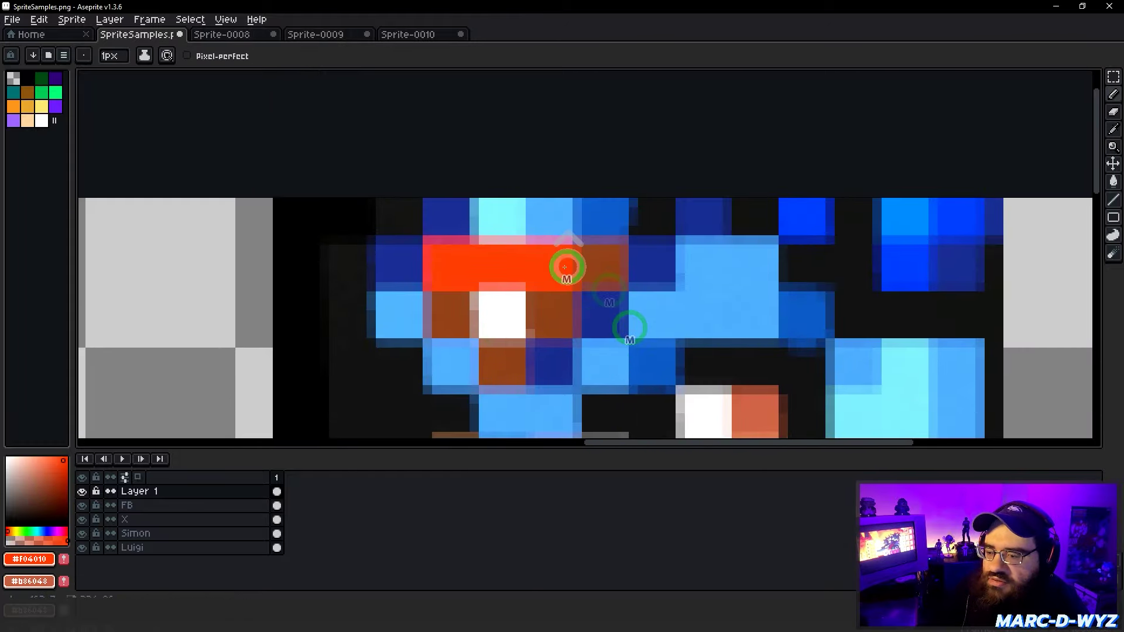
scroll(501, 253, "up", 3)
left_click_drag(503, 249, 494, 252)
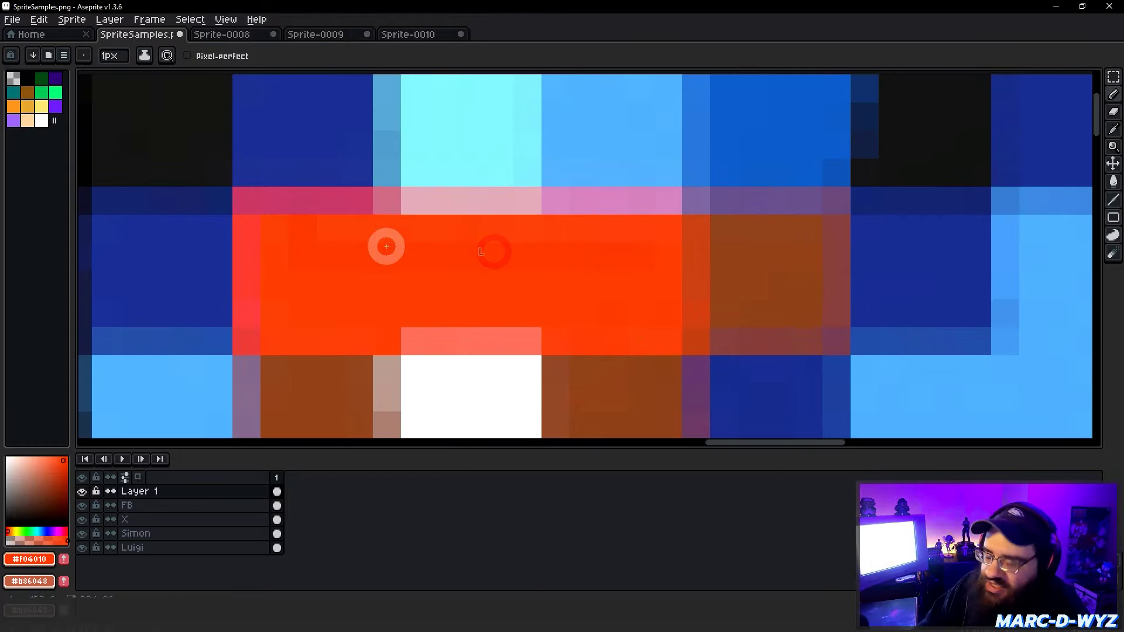
scroll(404, 251, "down", 3)
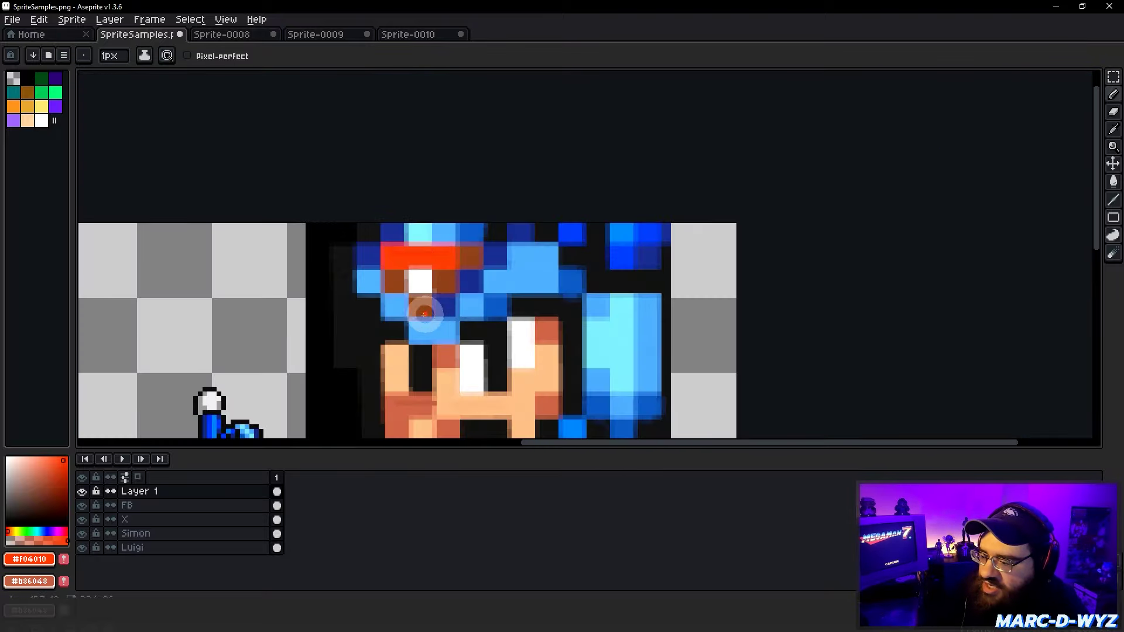
Sample the original X sprite's chest armour blues #0080f8 and #0040f0 as foreground and background colours.
middle_click_drag(425, 315, 555, 206)
middle_click_drag(482, 261, 582, 195)
scroll(516, 271, "up", 4)
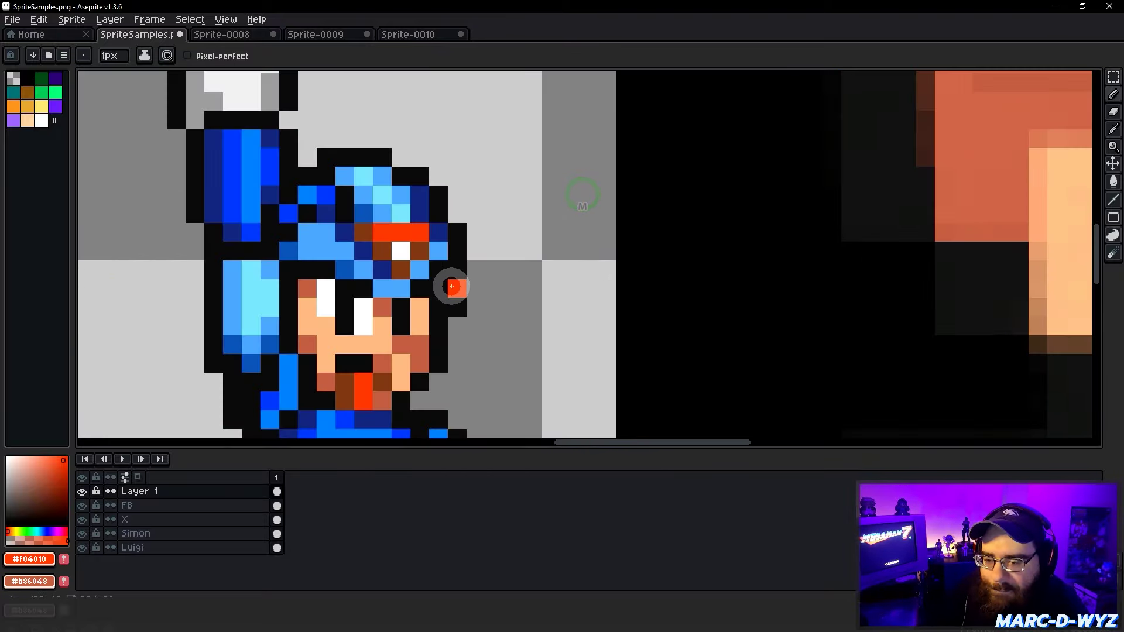
scroll(426, 341, "up", 1)
middle_click_drag(439, 342, 467, 261)
scroll(418, 348, "down", 1)
scroll(426, 351, "up", 1)
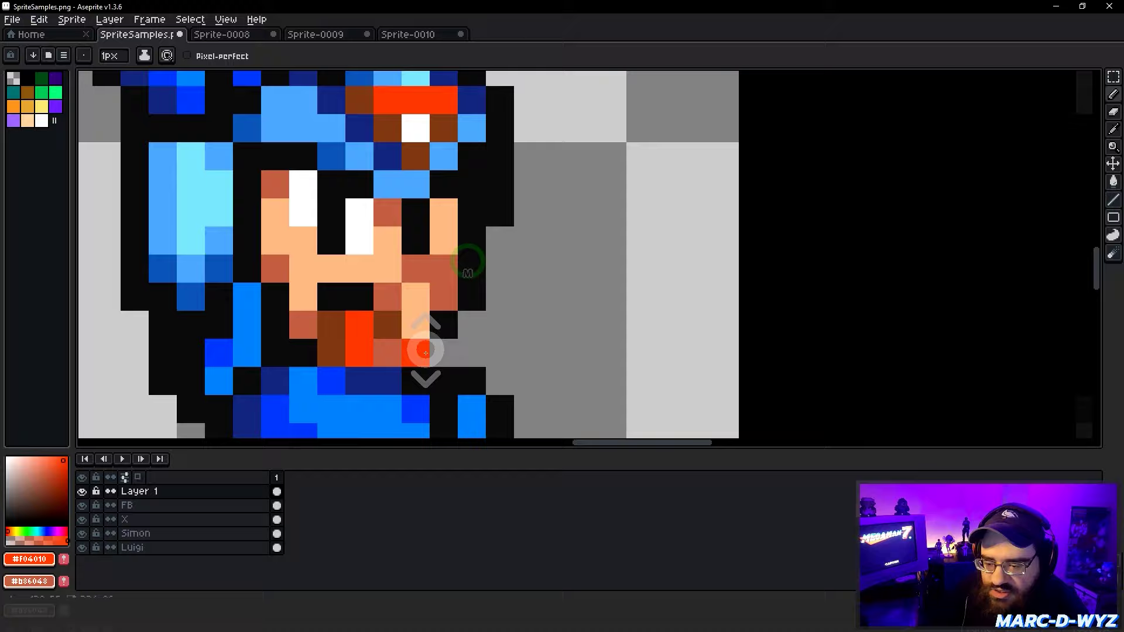
middle_click_drag(423, 358, 517, 178)
key("alt")
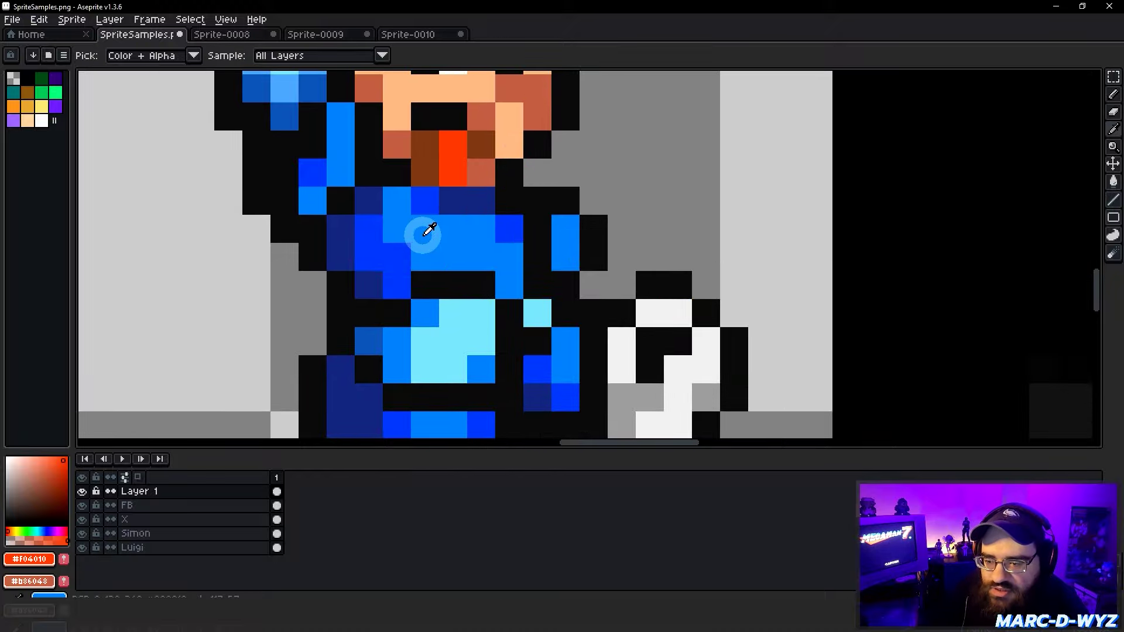
left_click(416, 239, "alt")
right_click(394, 252, "alt")
Paint test strokes in the sampled blues over the capture's chest armour and compare them with the surrounding colour.
scroll(620, 275, "down", 6)
middle_click_drag(831, 279, 611, 247)
scroll(597, 275, "up", 6)
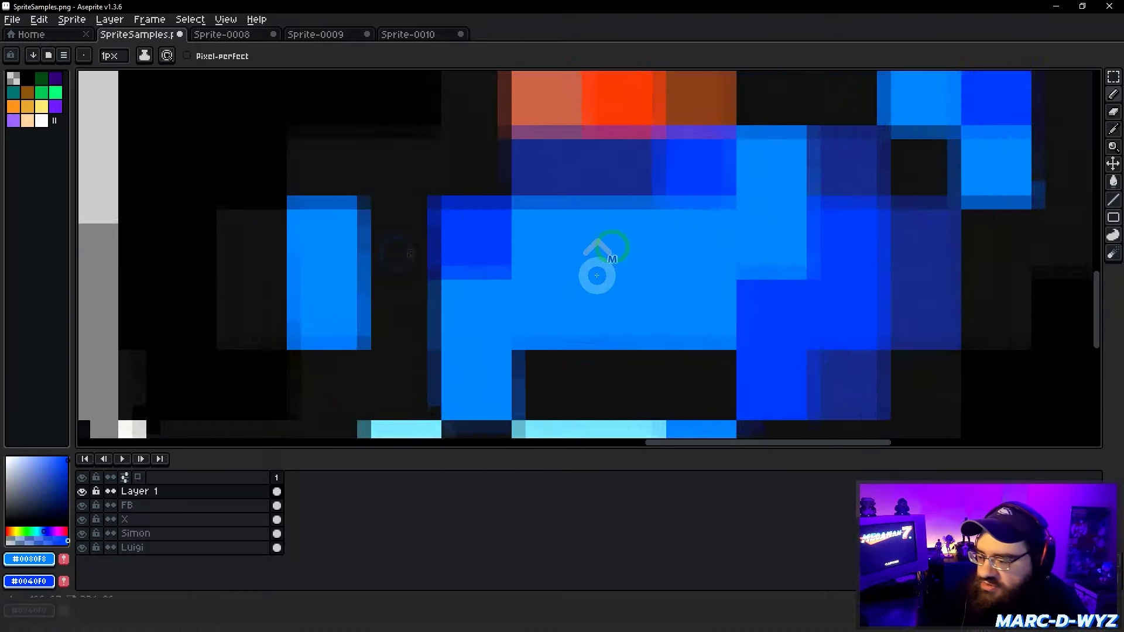
left_click_drag(559, 248, 721, 222)
left_click(676, 209)
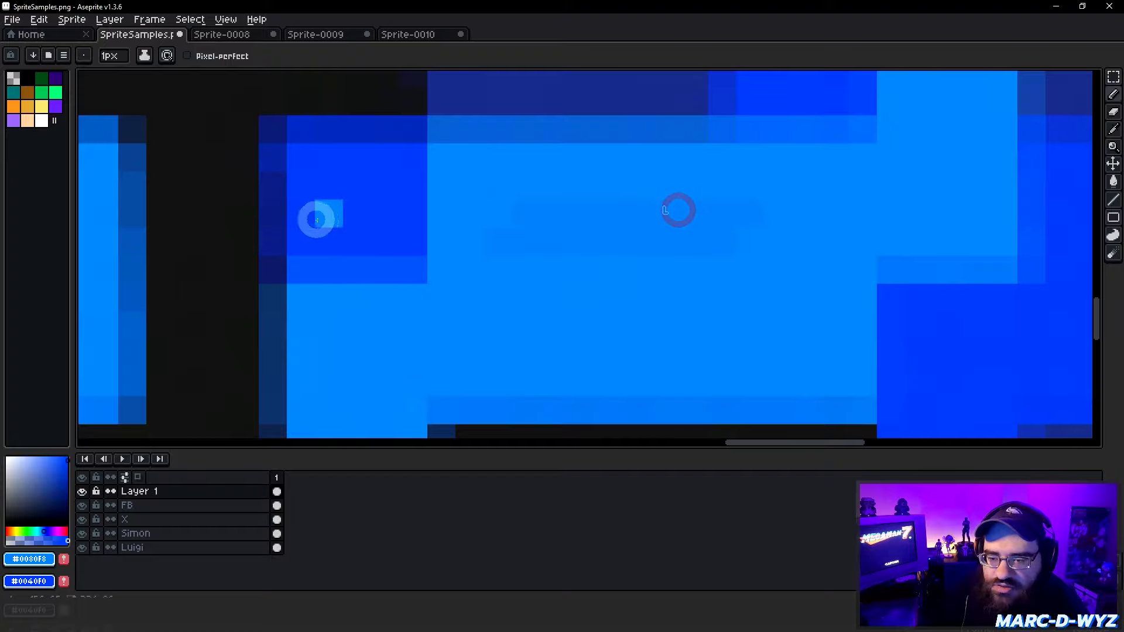
scroll(330, 217, "down", 4)
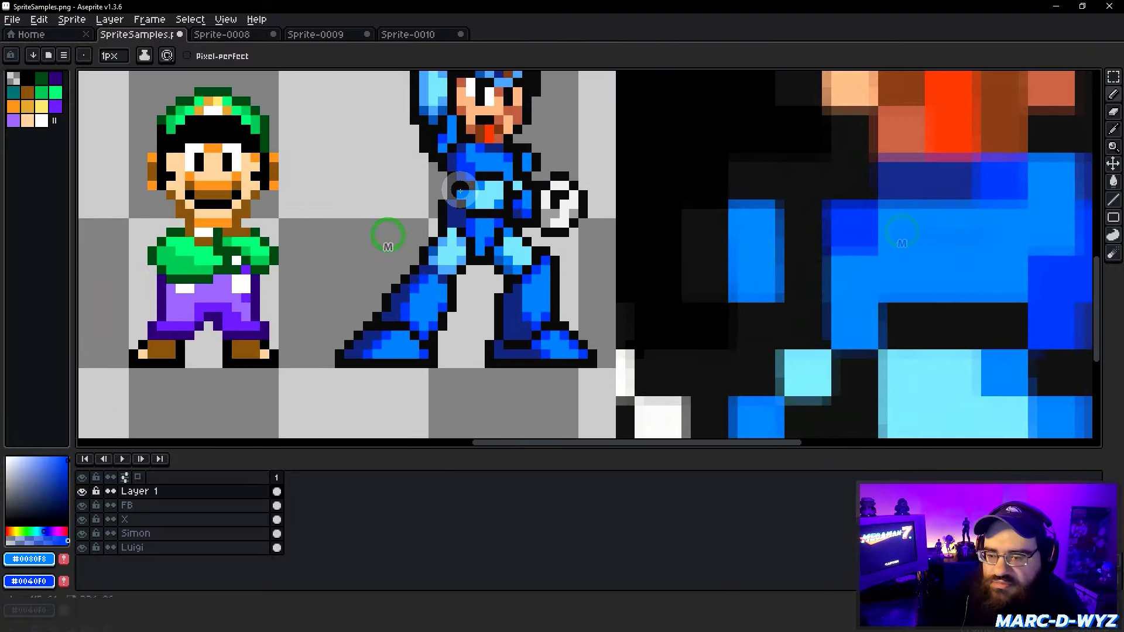
Sample light cyan #78d8f0 from the original X sprite's waist and paint a test stroke over the capture's matching area.
scroll(460, 190, "up", 2)
left_click(522, 204, "alt")
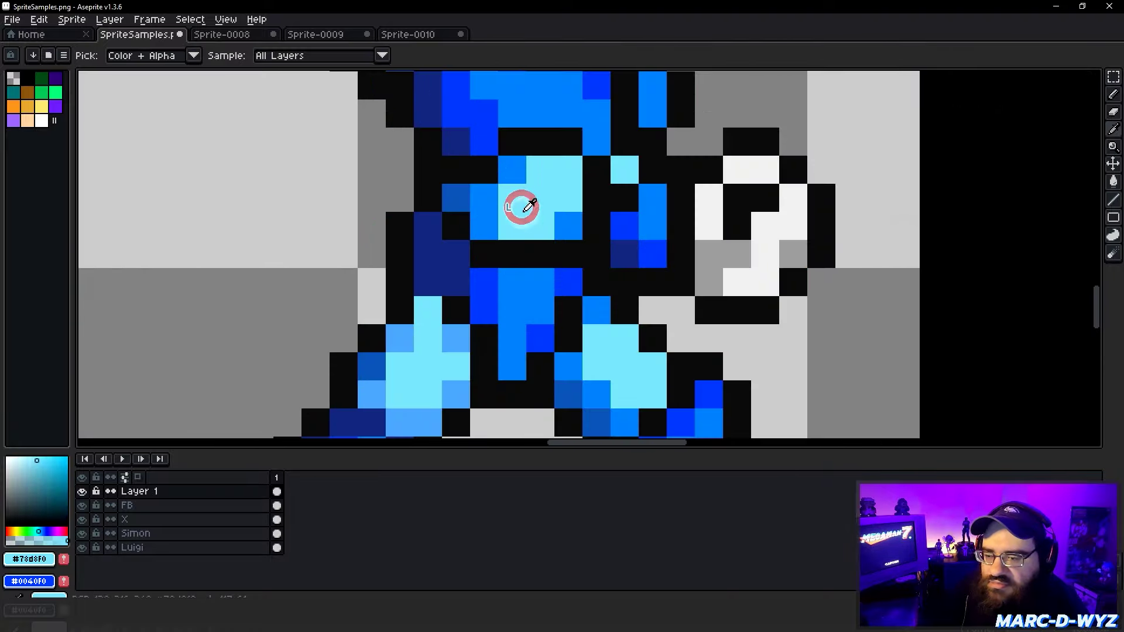
scroll(542, 135, "up", 3)
left_click(804, 249)
middle_click_drag(818, 238, 364, 133)
mouse_move(448, 327)
middle_mouse_down()
mouse_move(449, 299)
mouse_move(607, 115)
middle_mouse_up()
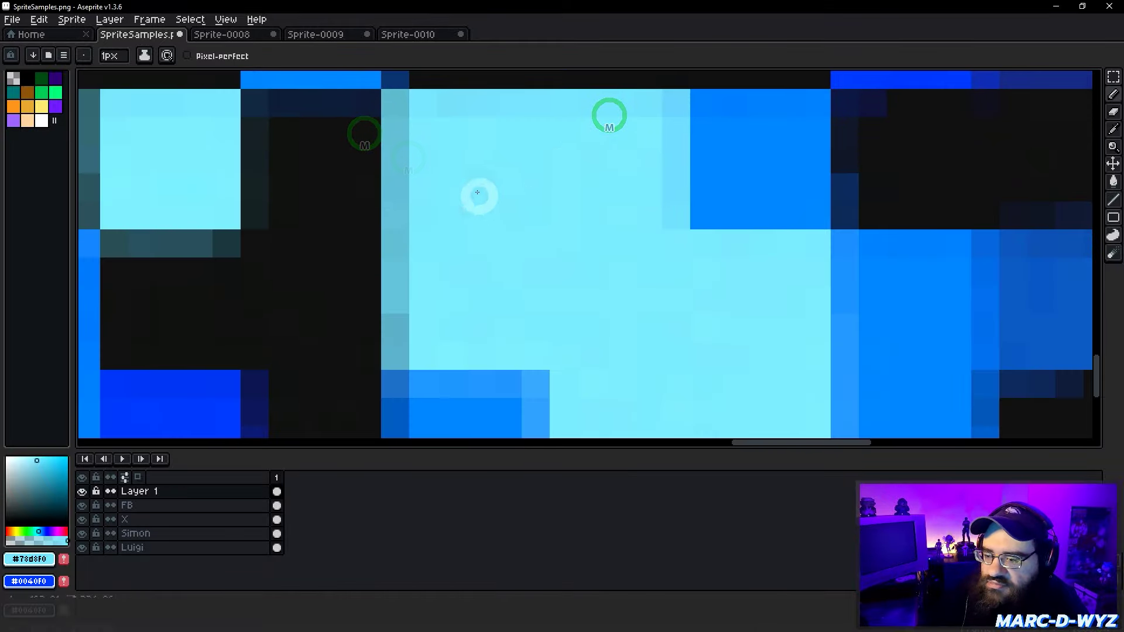
mouse_move(480, 193)
left_mouse_down()
mouse_move(627, 303)
mouse_move(545, 216)
left_mouse_up()
Inspect the original X sprite's leg colours and sample its black outline colour #181818.
scroll(564, 261, "down", 3)
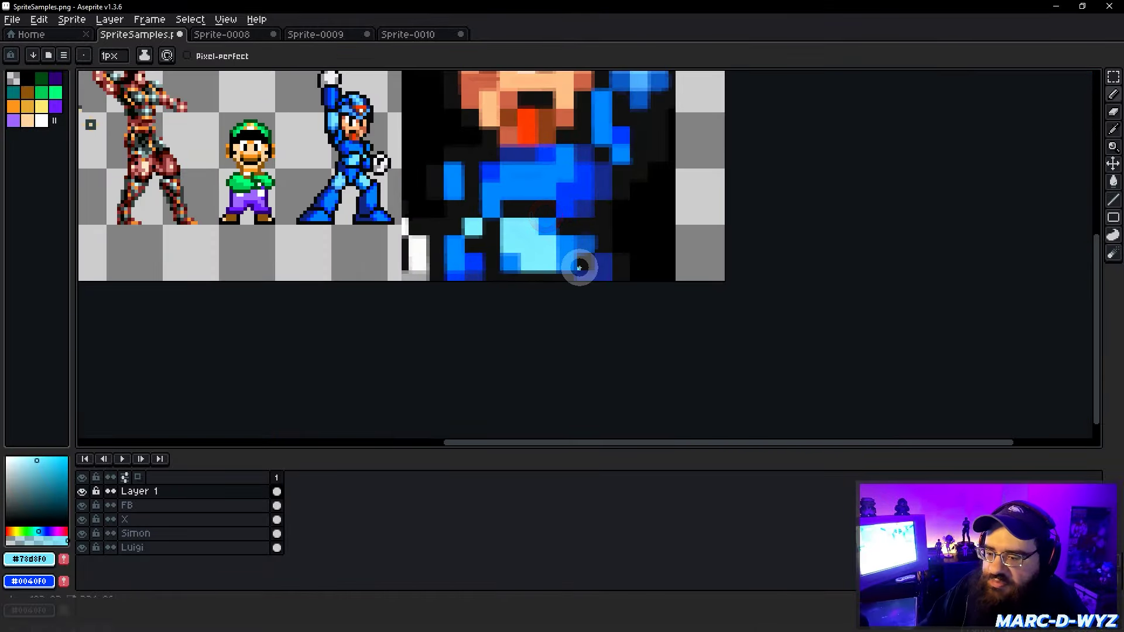
scroll(326, 200, "up", 4)
middle_click_drag(447, 196, 431, 308)
scroll(413, 292, "up", 2)
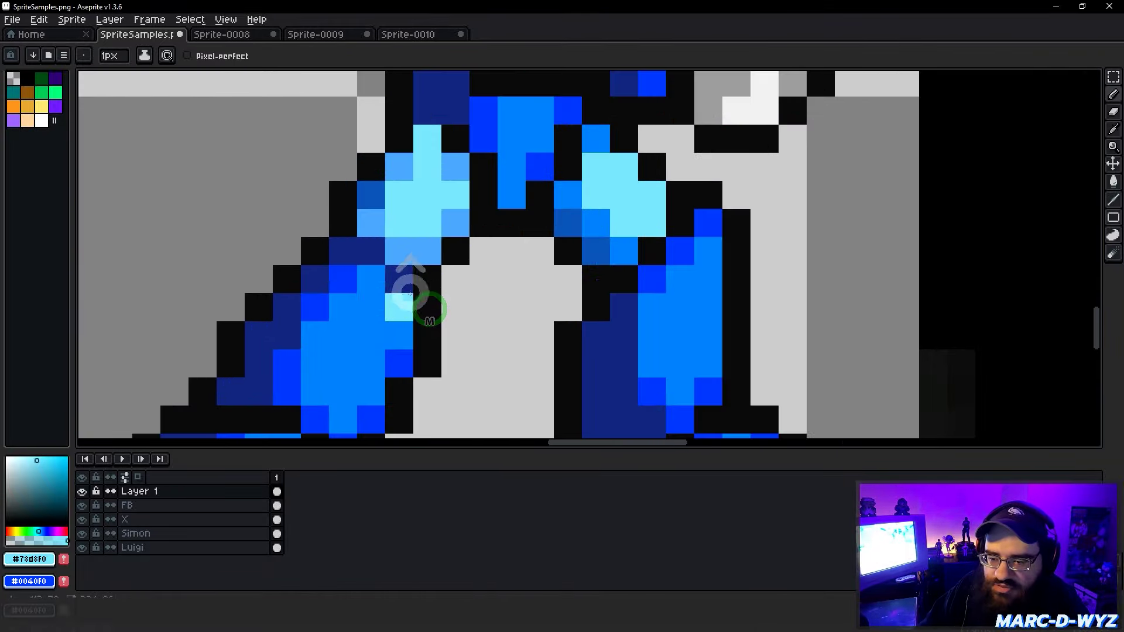
scroll(361, 310, "up", 1)
middle_click_drag(364, 308, 469, 216)
key("i")
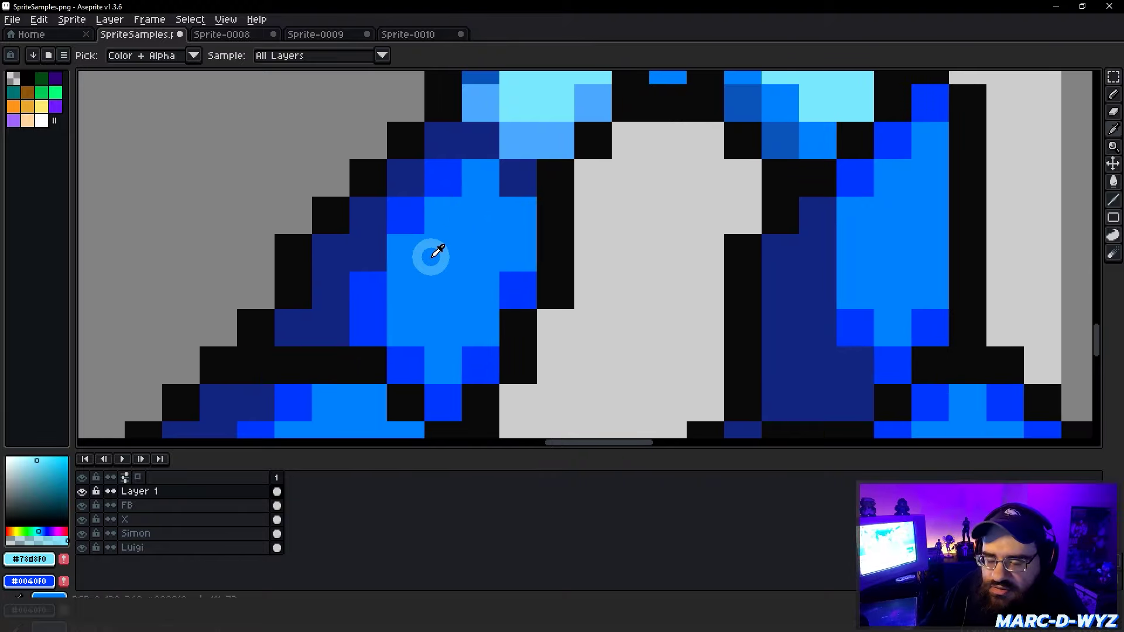
key("z")
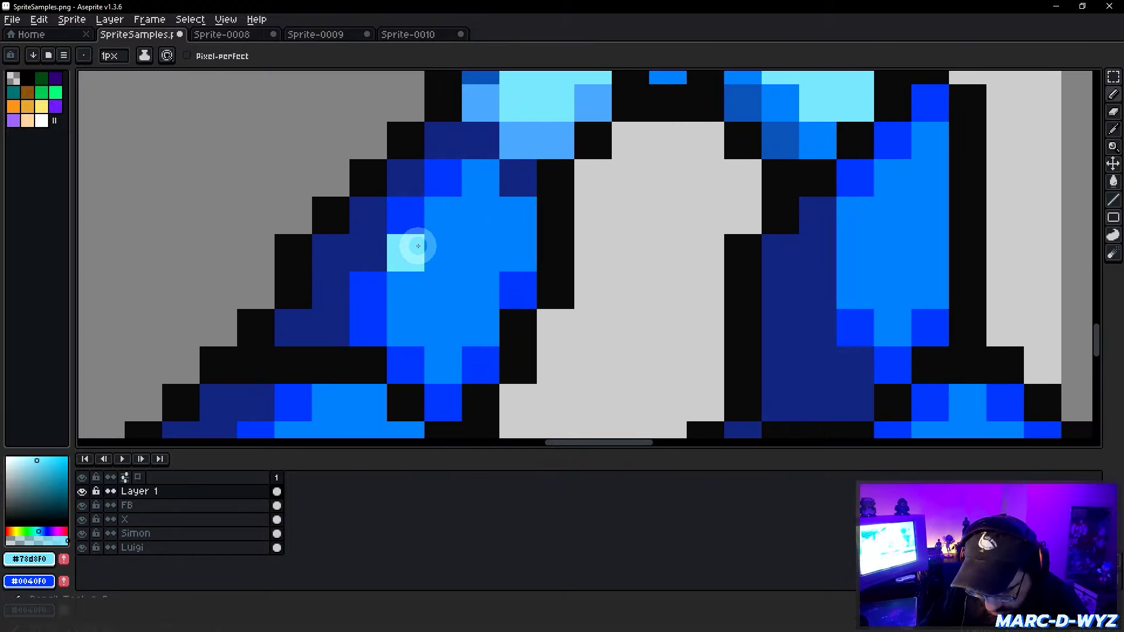
scroll(462, 255, "down", 6)
key("b")
scroll(555, 229, "up", 2)
key("i")
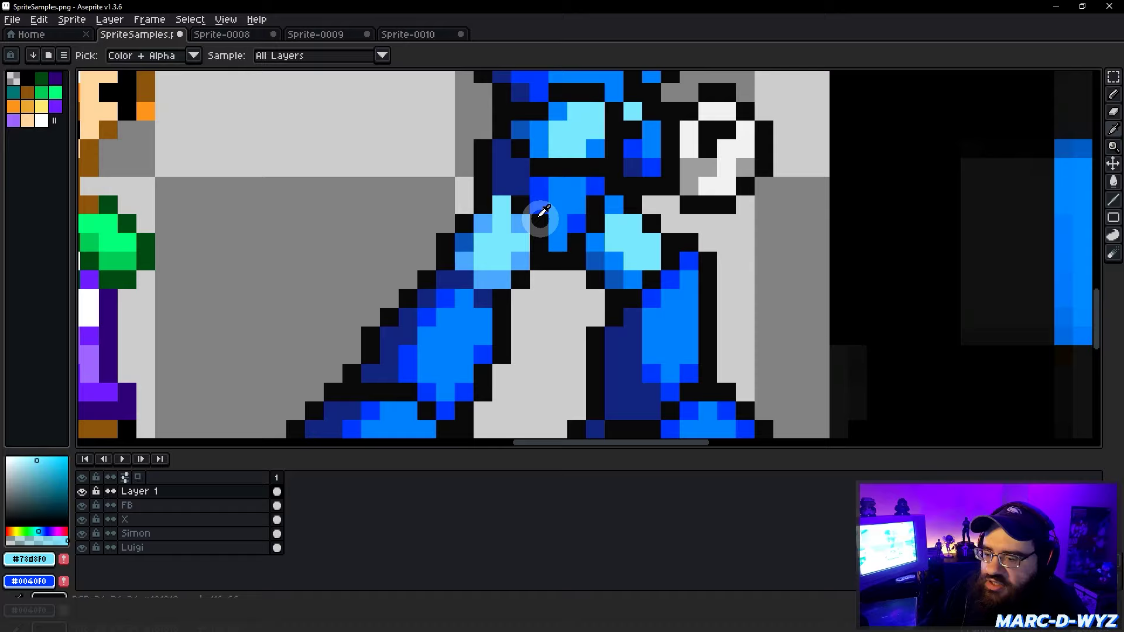
left_click(483, 163, "alt")
Check the sampled outline black against the dark outline areas of the head-and-torso capture.
scroll(919, 258, "up", 2)
middle_click_drag(995, 244, 557, 228)
mouse_move(601, 144)
left_mouse_down()
mouse_move(622, 314)
mouse_move(654, 297)
left_mouse_up()
scroll(606, 227, "down", 3)
middle_click_drag(620, 259, 638, 378)
scroll(653, 278, "down", 3)
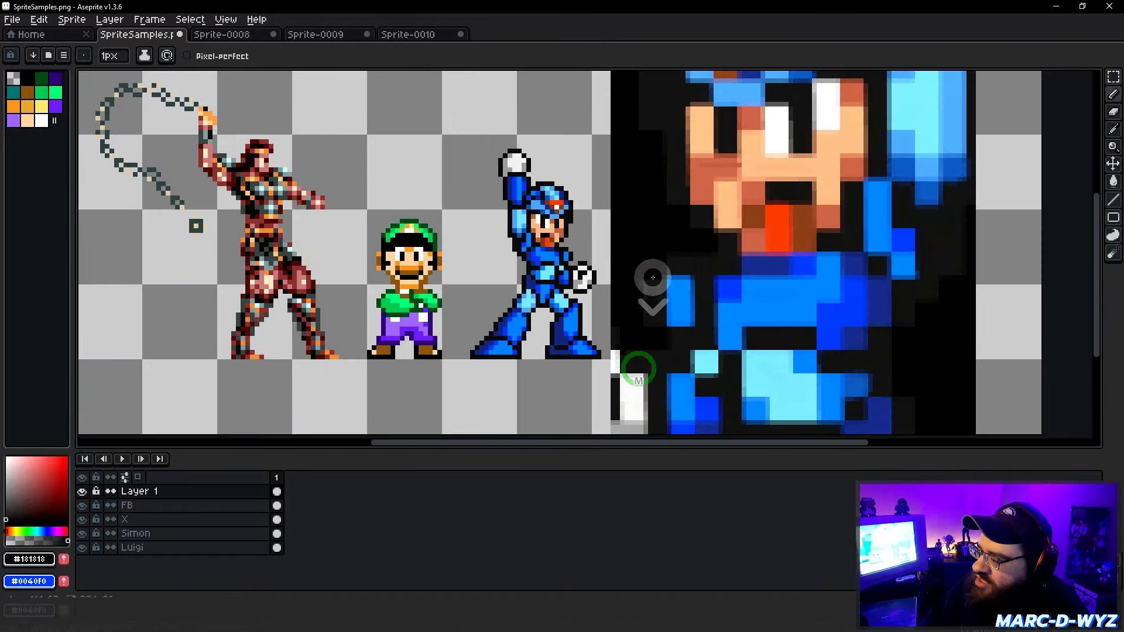
Undo the last edit on Layer 1 and ready the Marquee tool.
scroll(666, 278, "up", 2)
key("ctrl+z")
middle_click_drag(404, 237, 757, 265)
key("m")
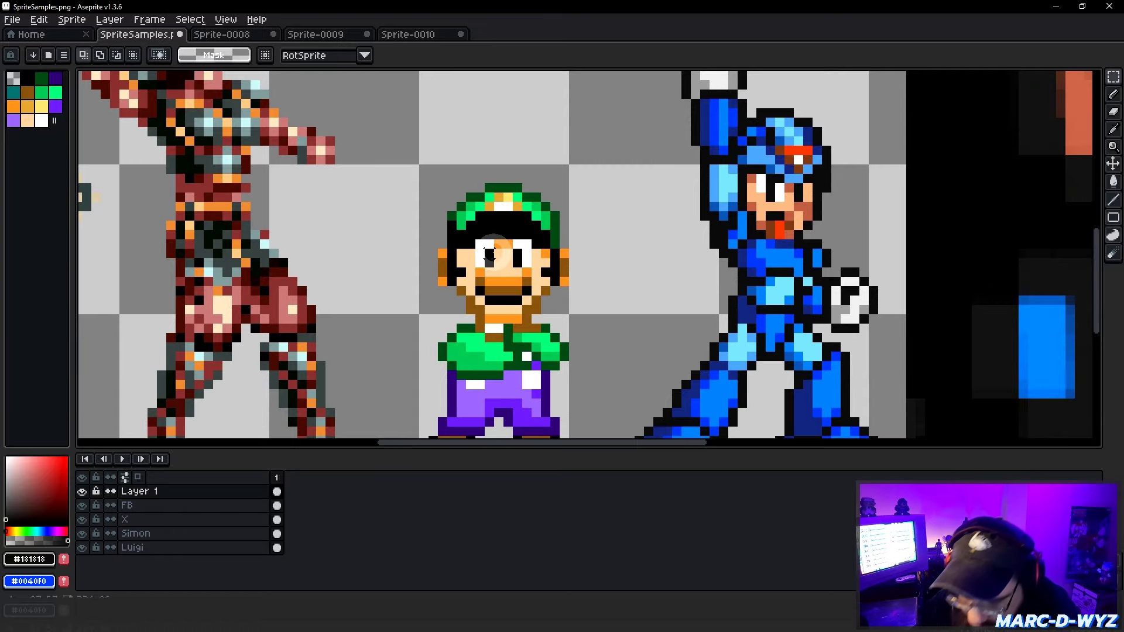
scroll(489, 254, "down", 3)
Switch to Unreal Editor and look through the post-process volume's Color Grading and Lens settings.
left_click(209, 616)
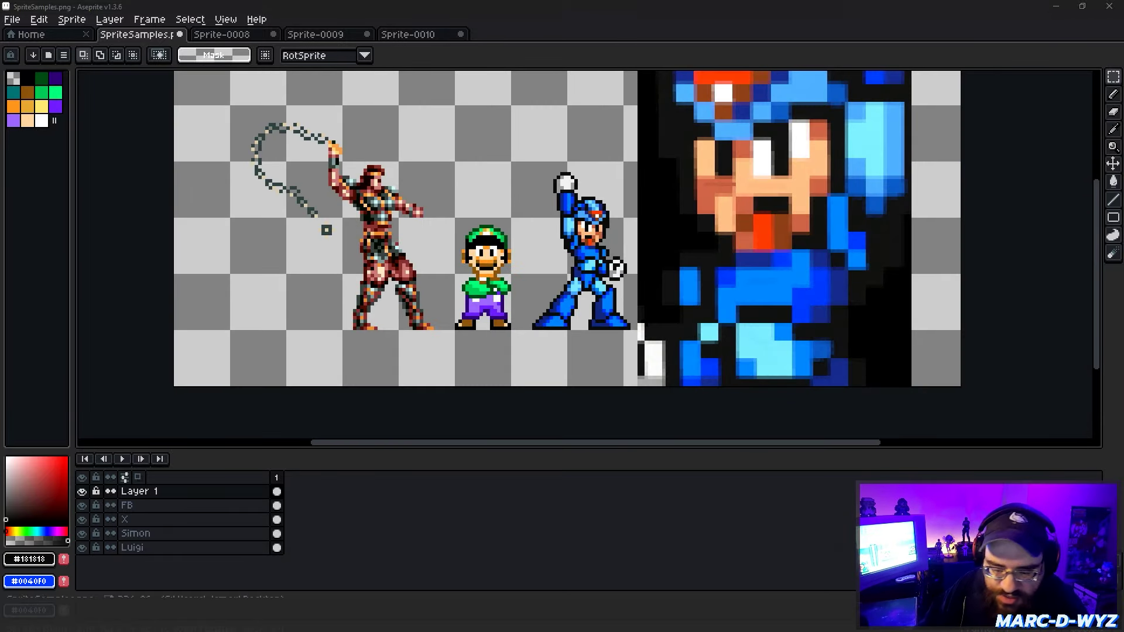
scroll(936, 366, "down", 3)
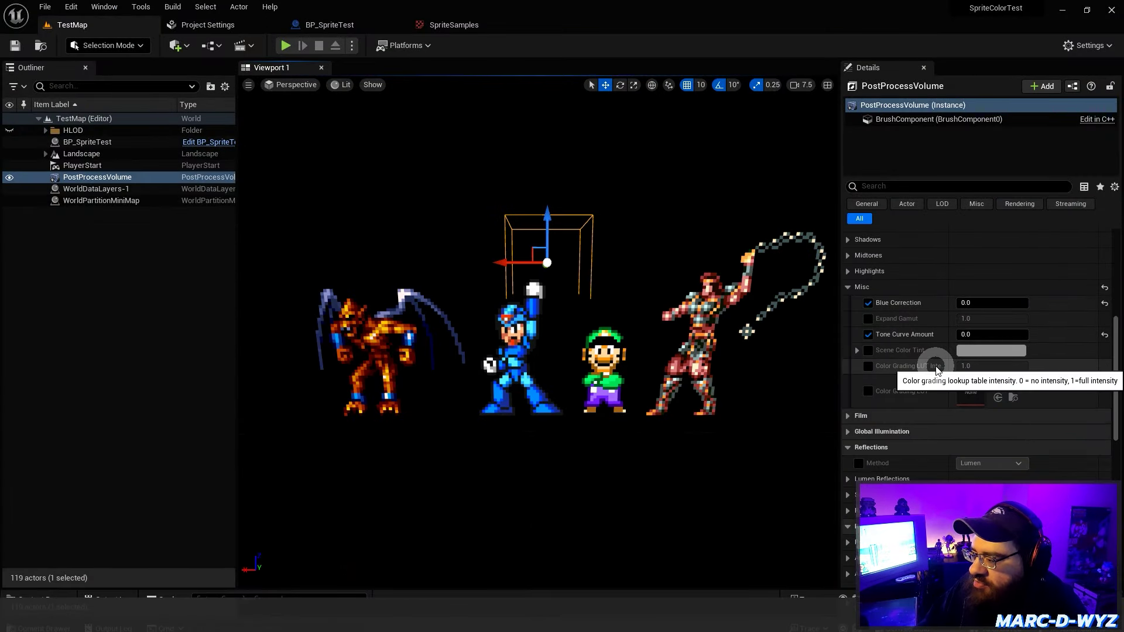
scroll(936, 369, "up", 4)
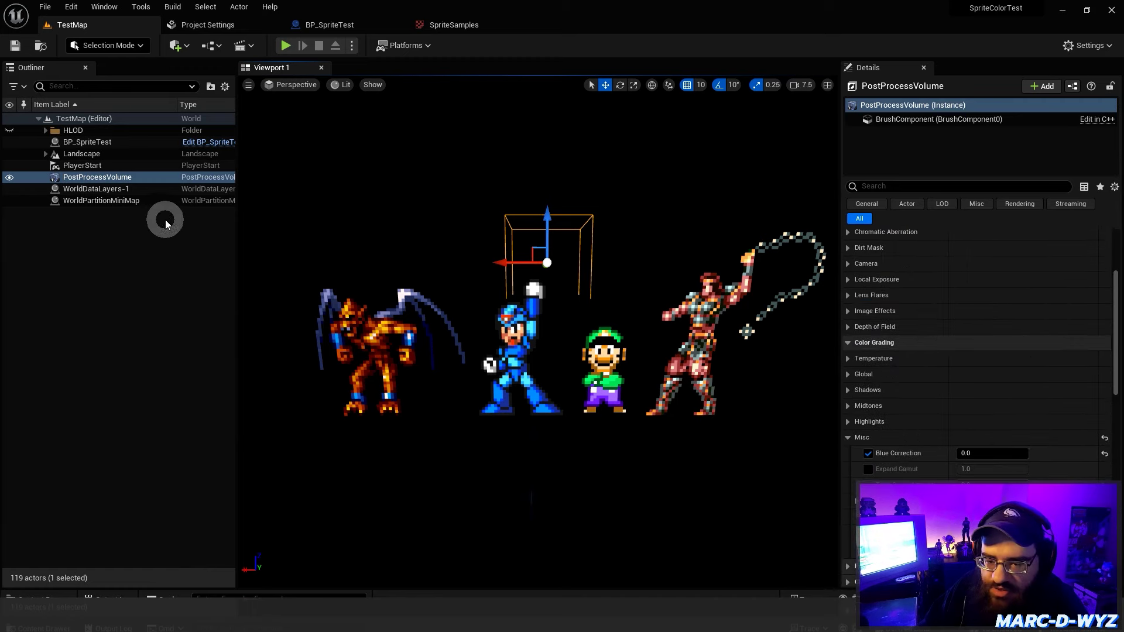
scroll(568, 260, "up", 6)
scroll(565, 234, "down", 6)
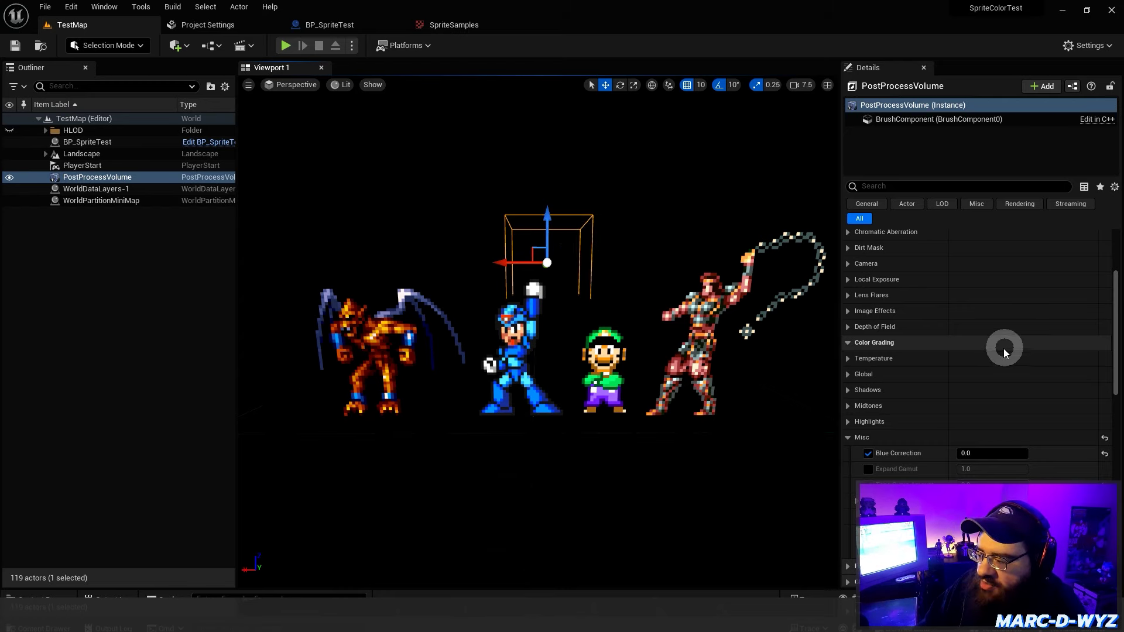
scroll(934, 325, "up", 4)
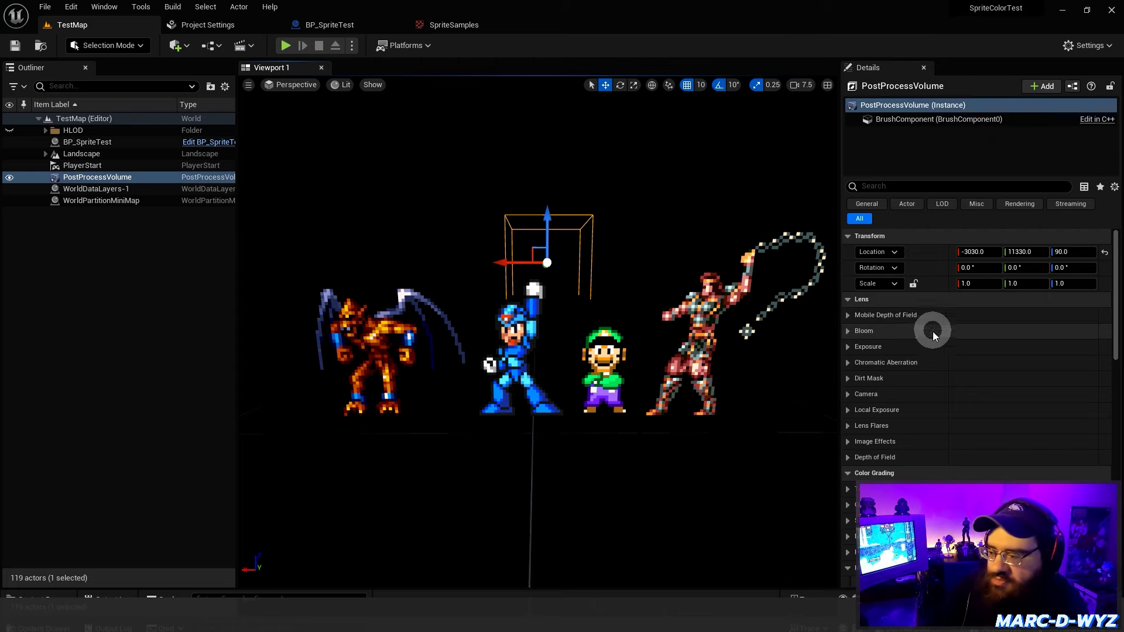
Examine the PostProcessVolume's Lens and Color Grading settings, along with its BrushComponent's properties.
scroll(934, 335, "down", 8)
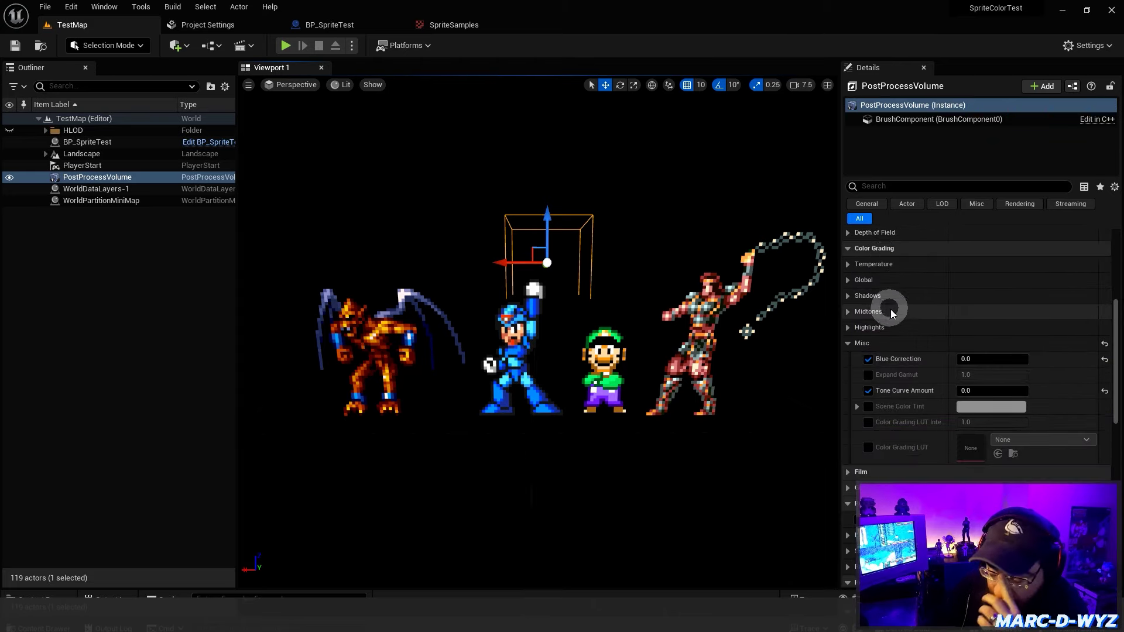
scroll(884, 320, "down", 1)
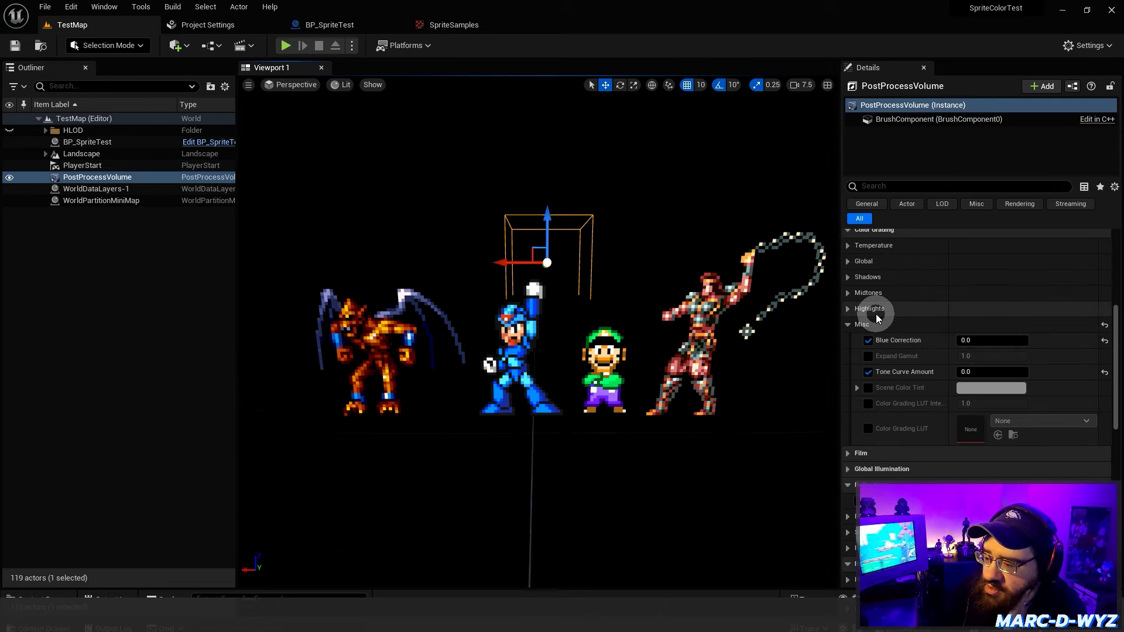
scroll(877, 318, "up", 5)
scroll(878, 288, "down", 1)
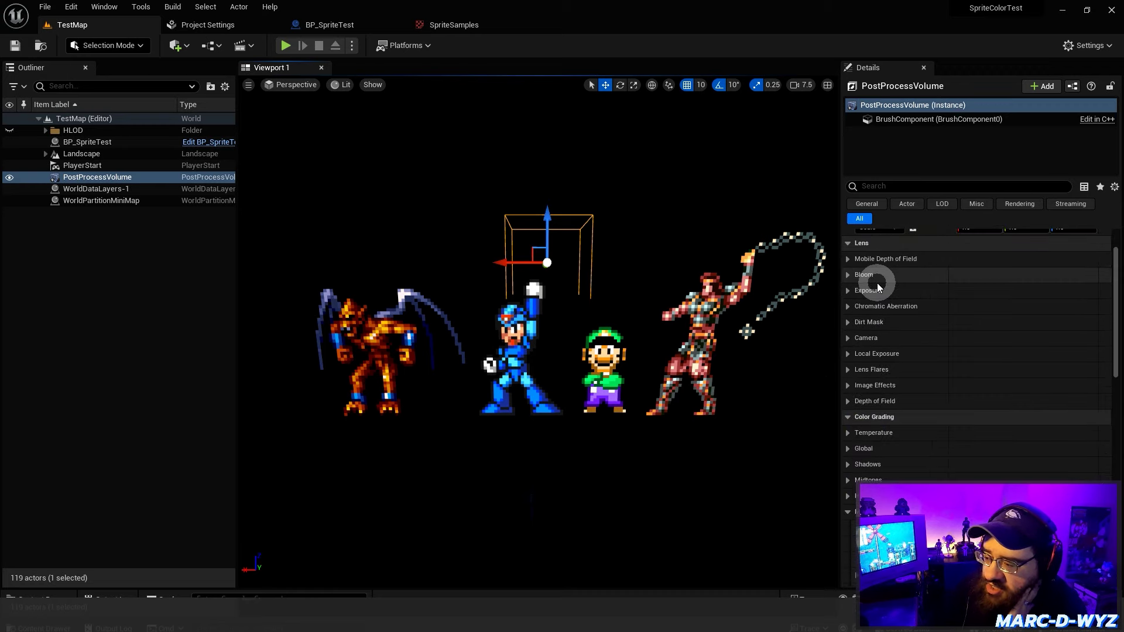
scroll(877, 287, "down", 2)
scroll(878, 287, "up", 2)
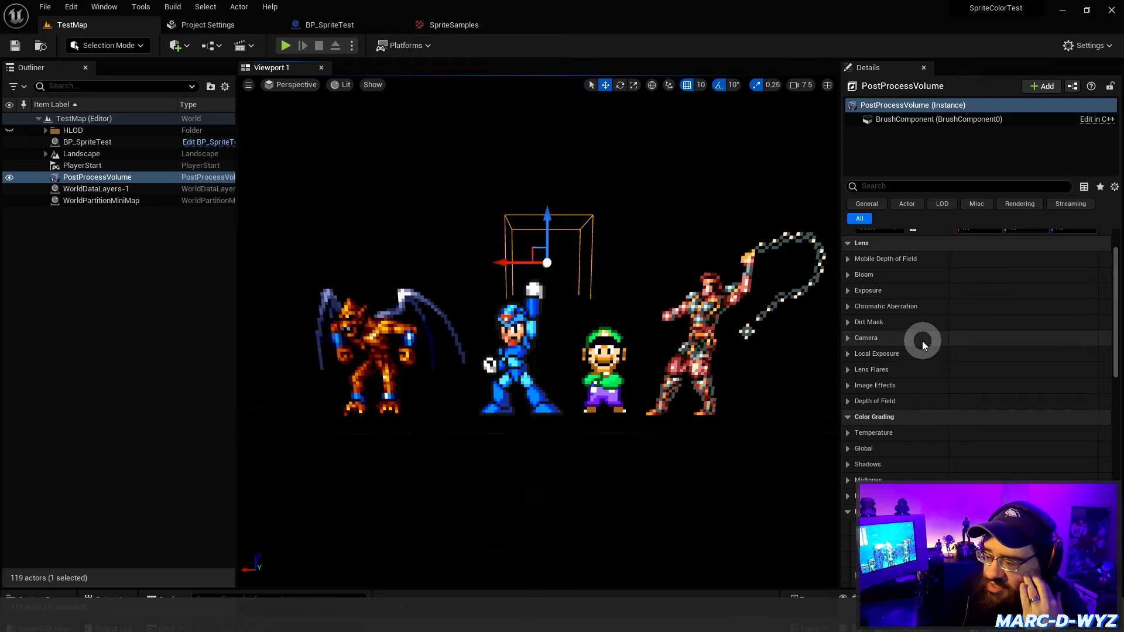
scroll(922, 345, "down", 4)
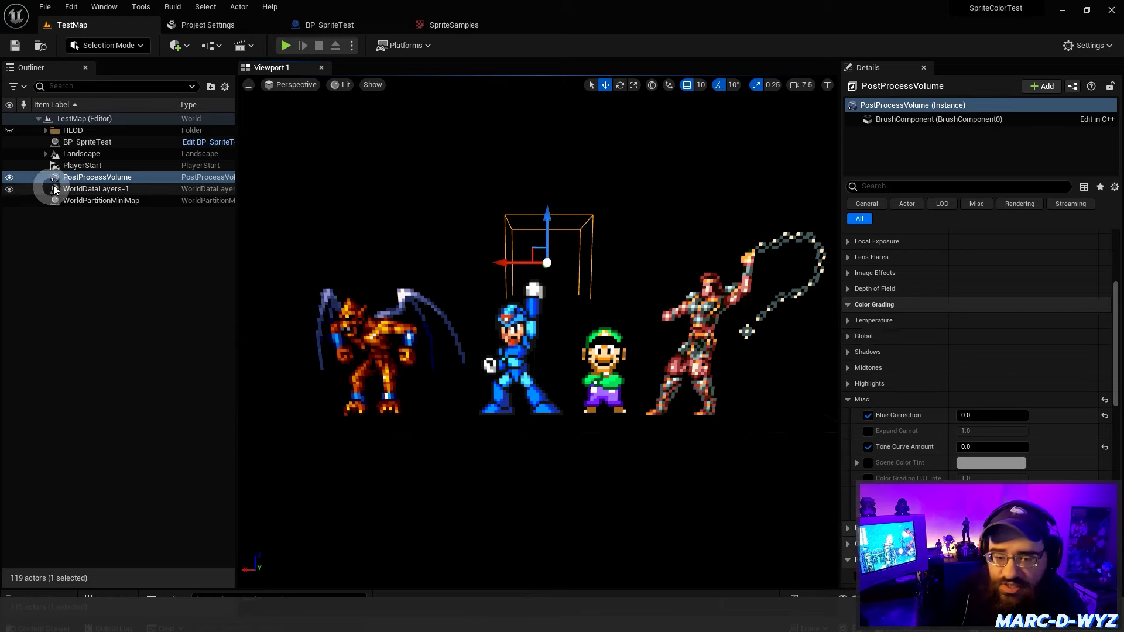
left_click(957, 124)
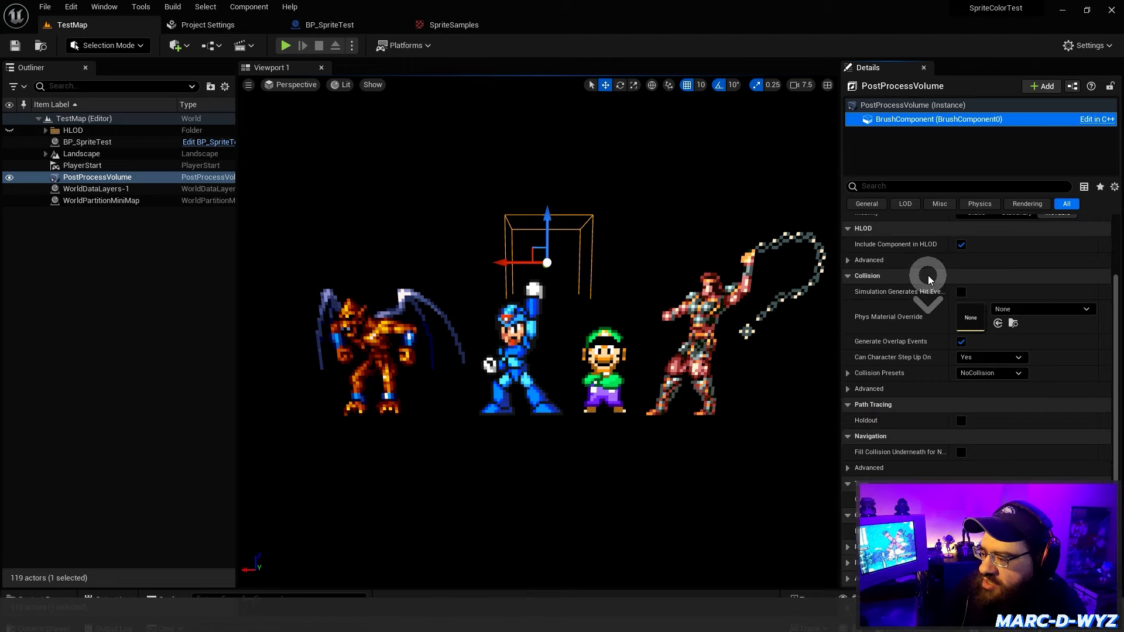
left_click(902, 106)
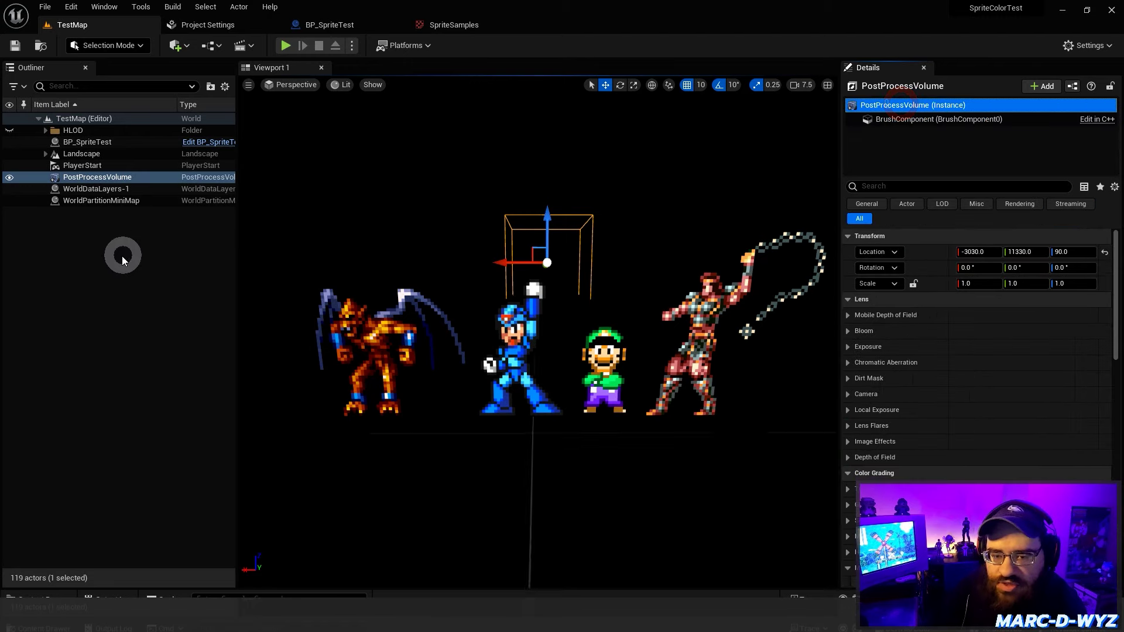
Save the selected PostProcessVolume actor in TestMap.
right_click(107, 178)
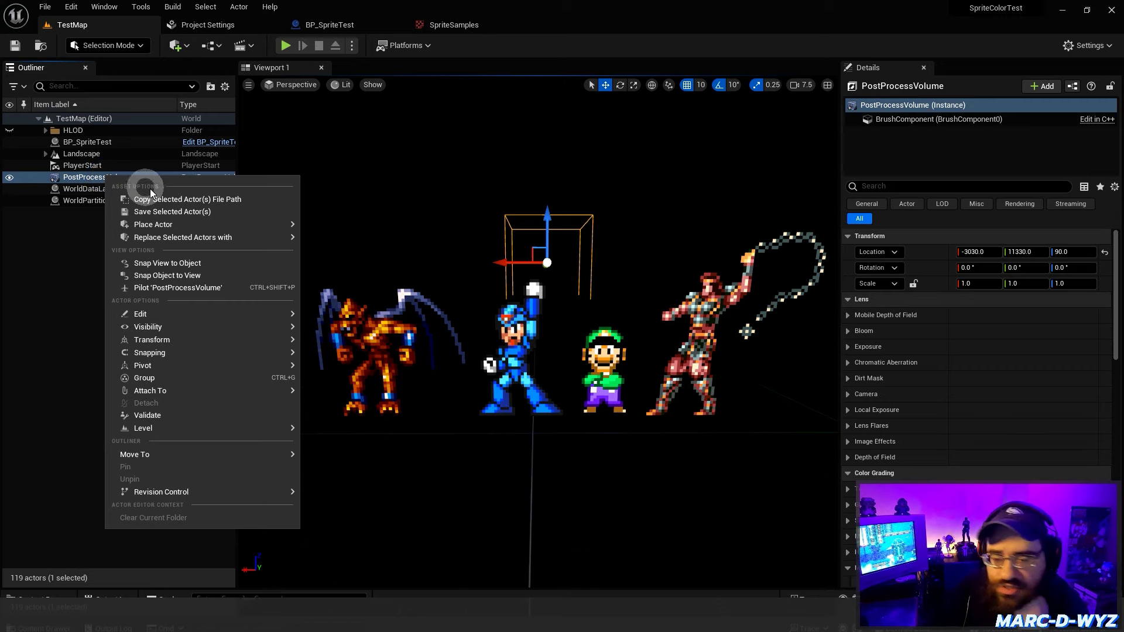
mouse_move(211, 316)
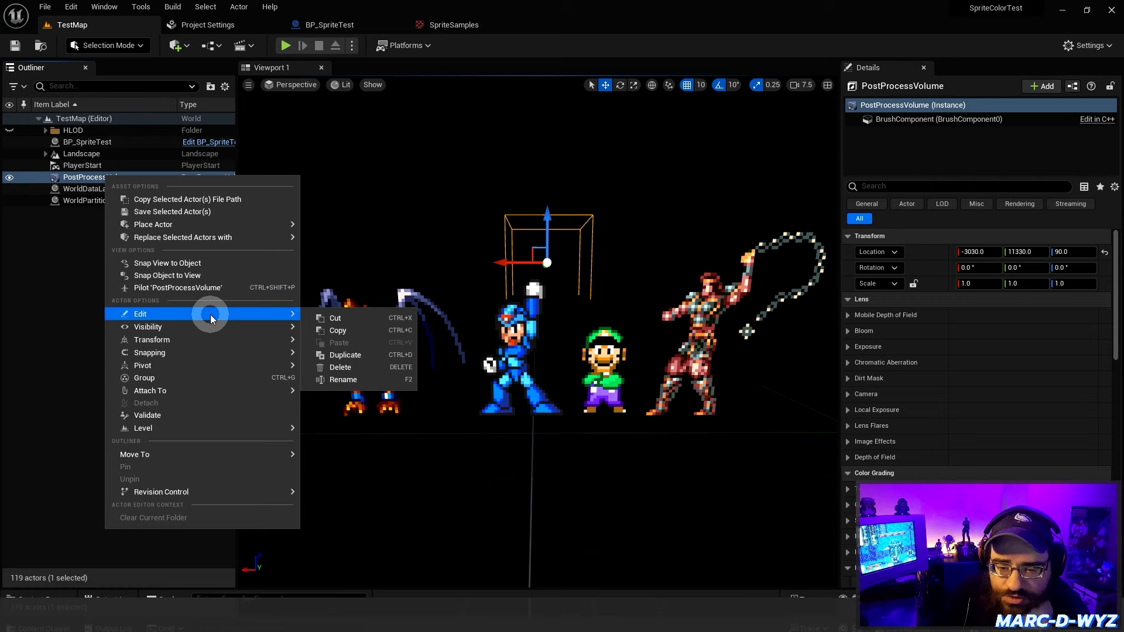
left_click(198, 212)
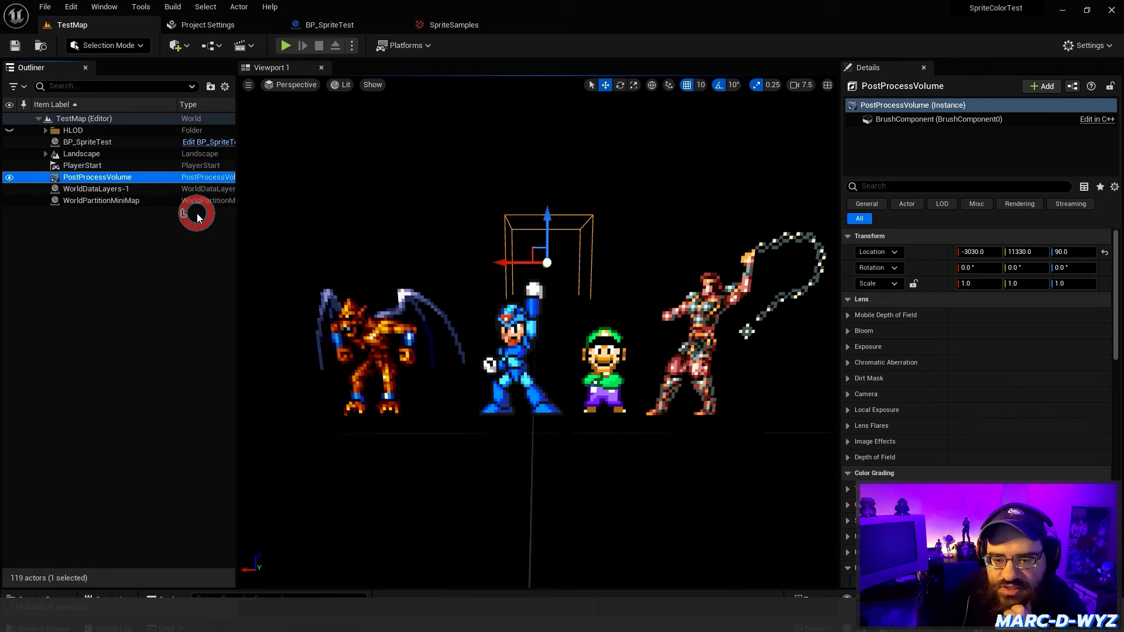
right_click(130, 177)
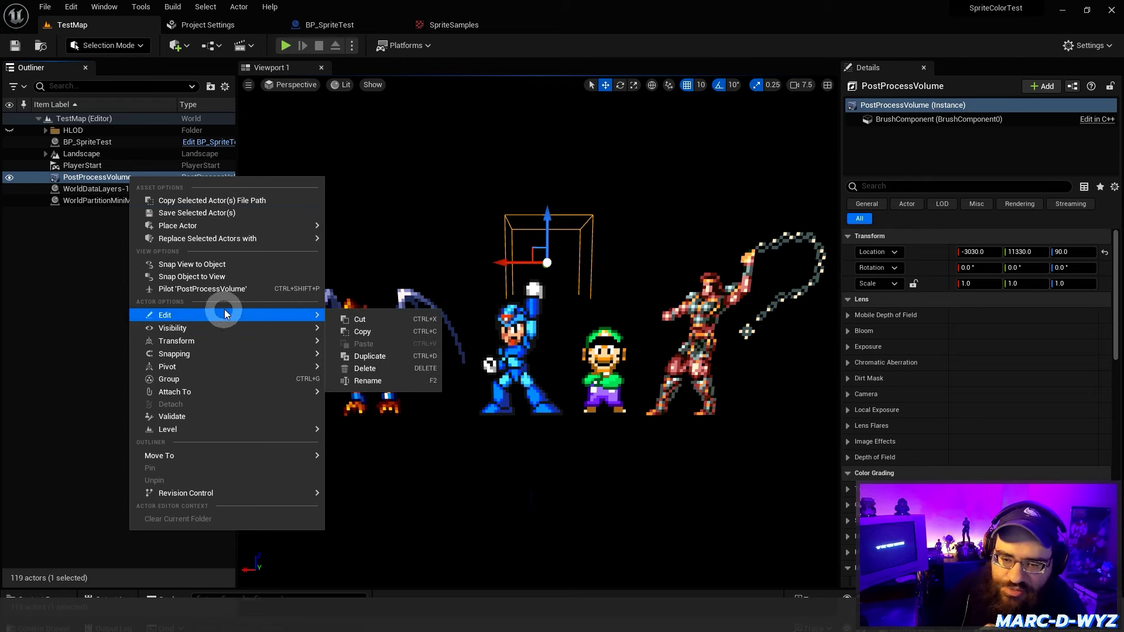
mouse_move(198, 370)
mouse_move(224, 464)
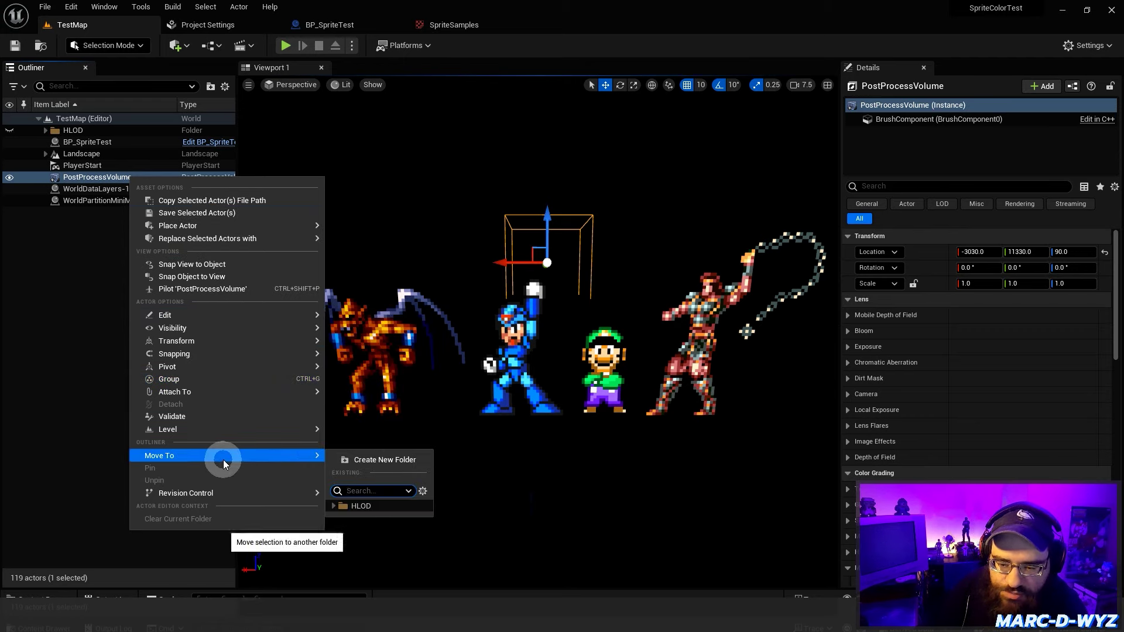
mouse_move(208, 432)
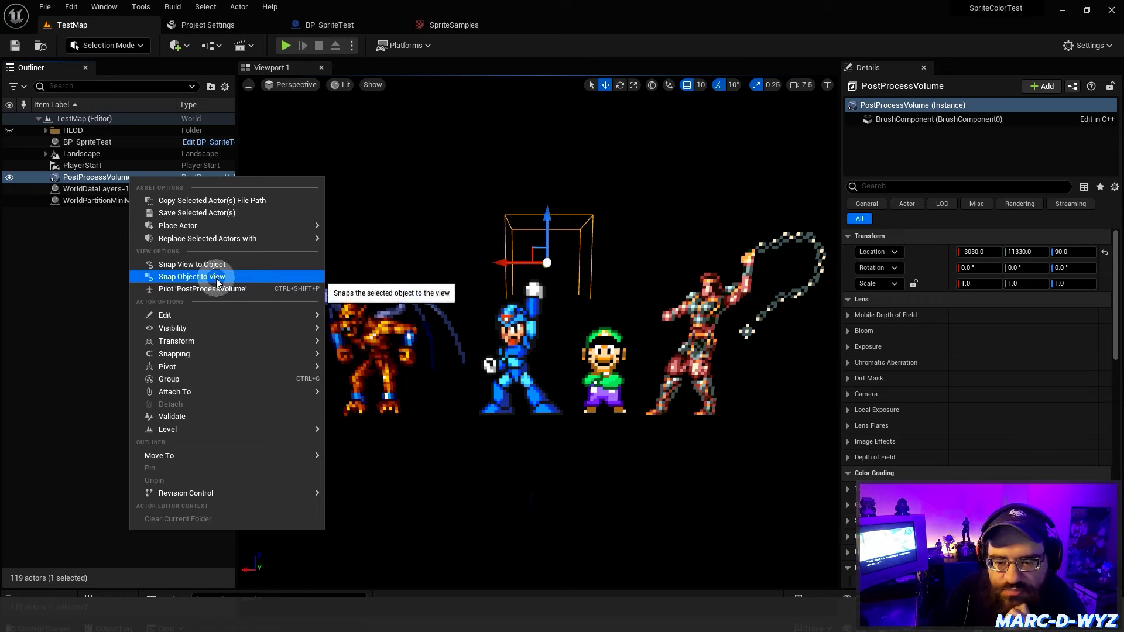
mouse_move(212, 242)
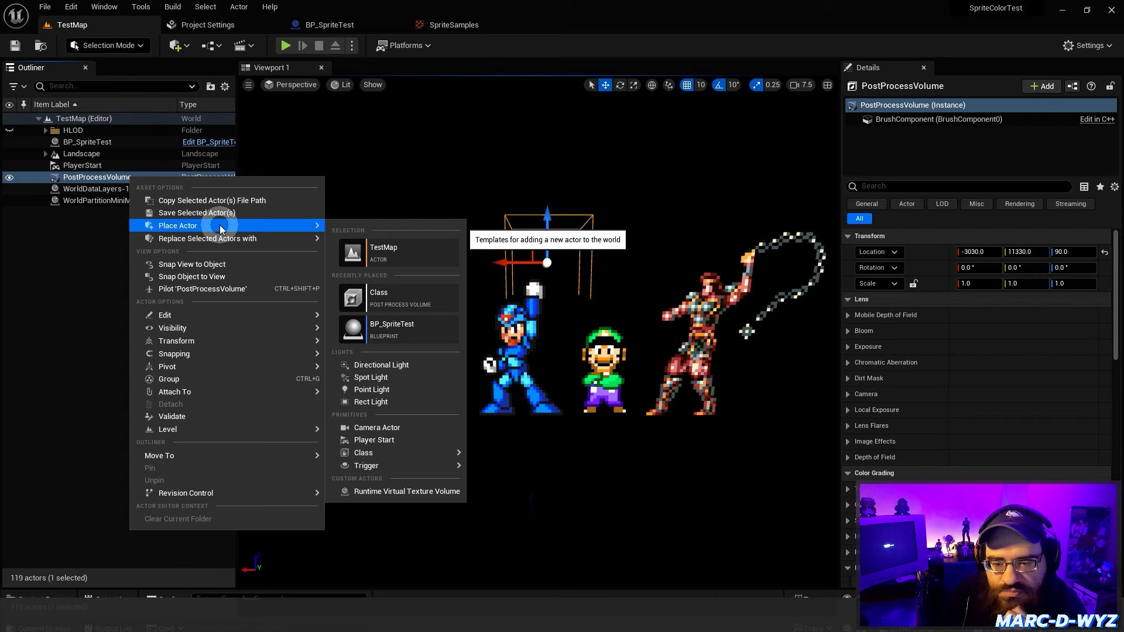
left_click(87, 246)
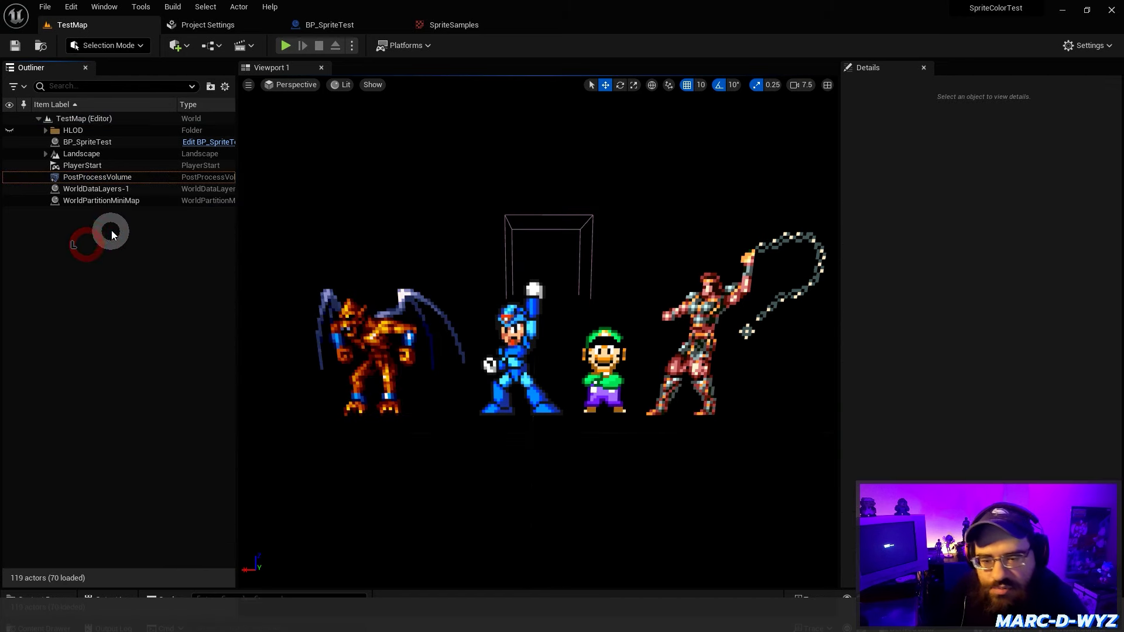
Convert the PostProcessVolume into a Blueprint named PostProcessVolume_Blueprint in /All/Game, using Child Actors with Actor as the parent class.
left_click(100, 177)
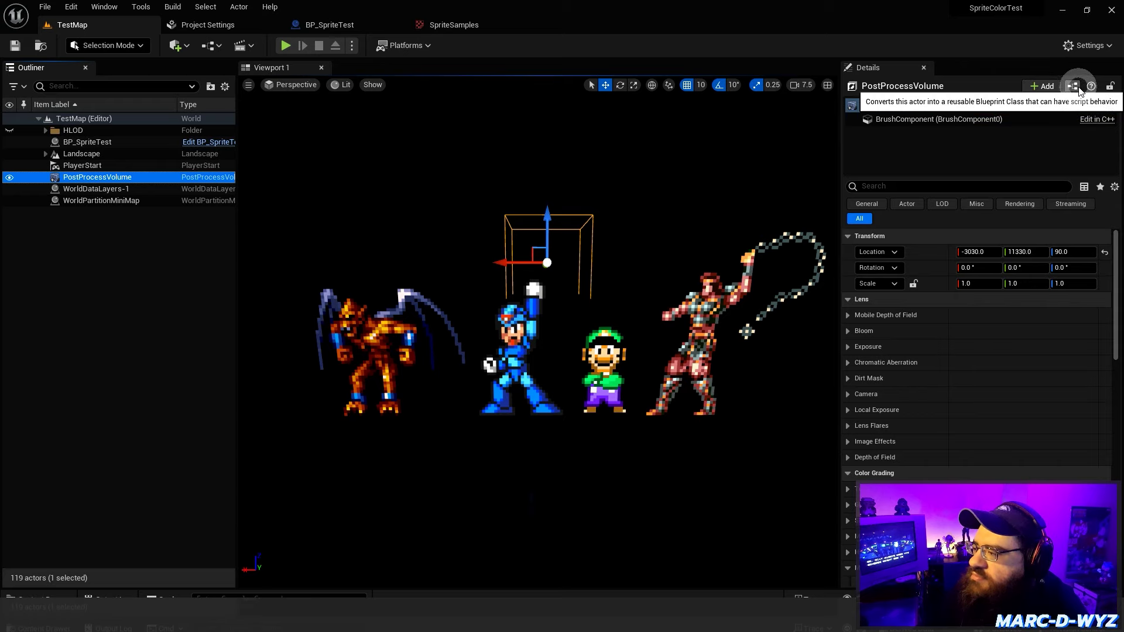
left_click(225, 87)
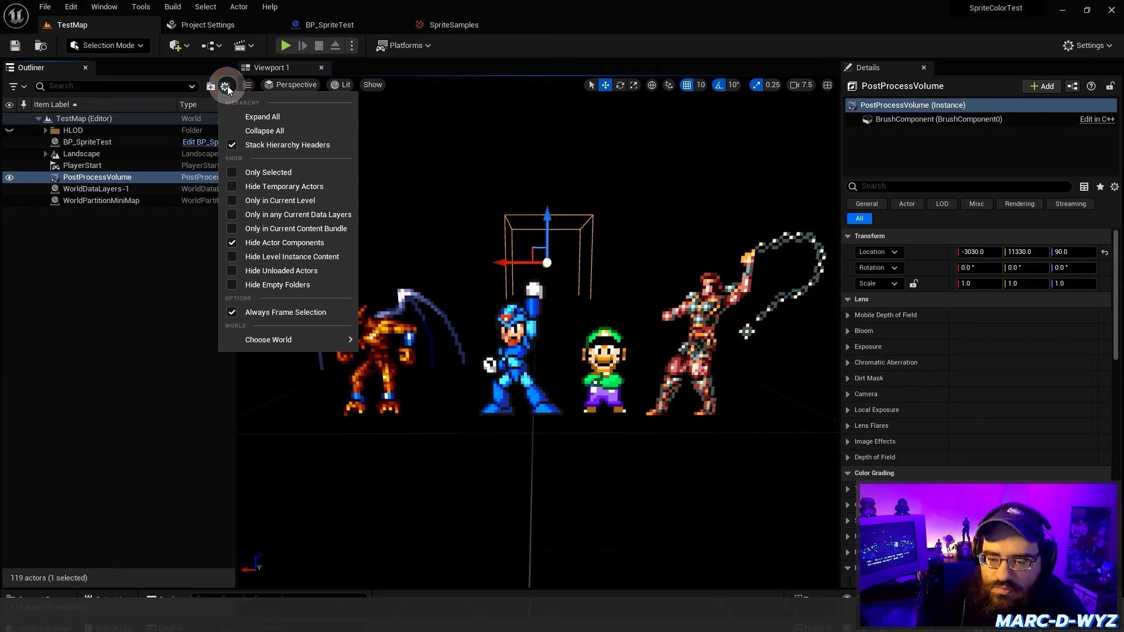
left_click(226, 88)
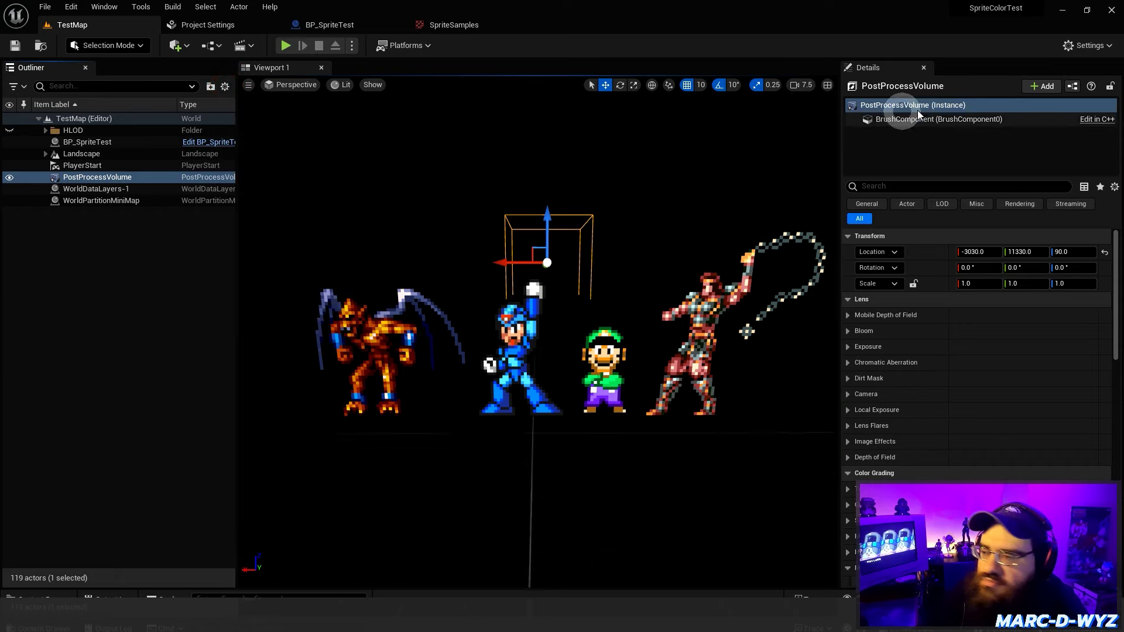
left_click(1073, 86)
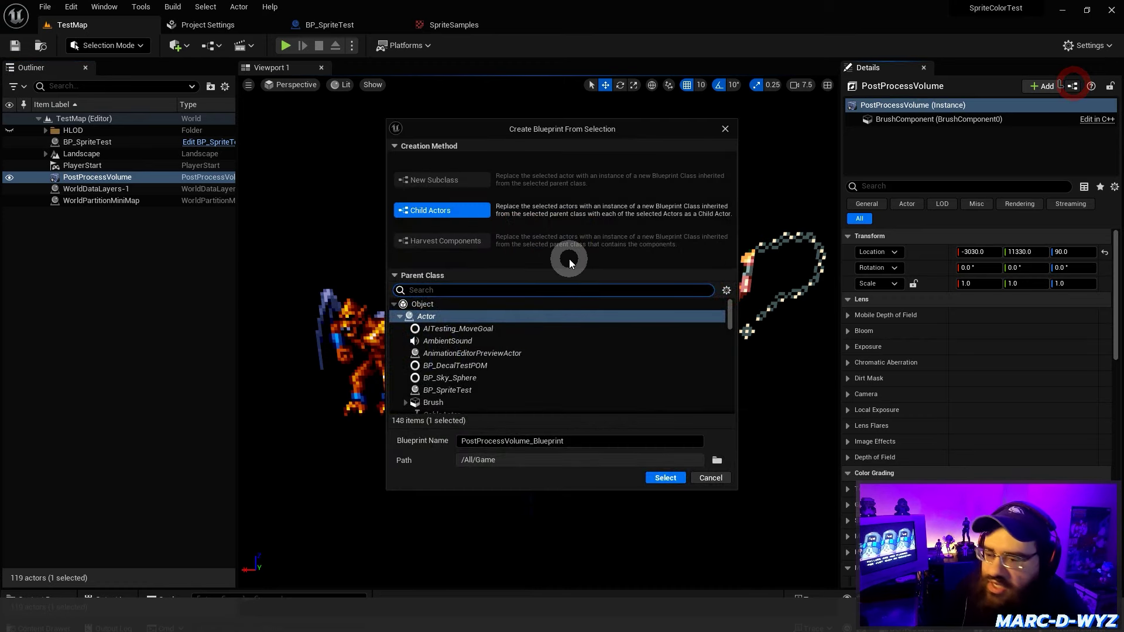
left_click(436, 319)
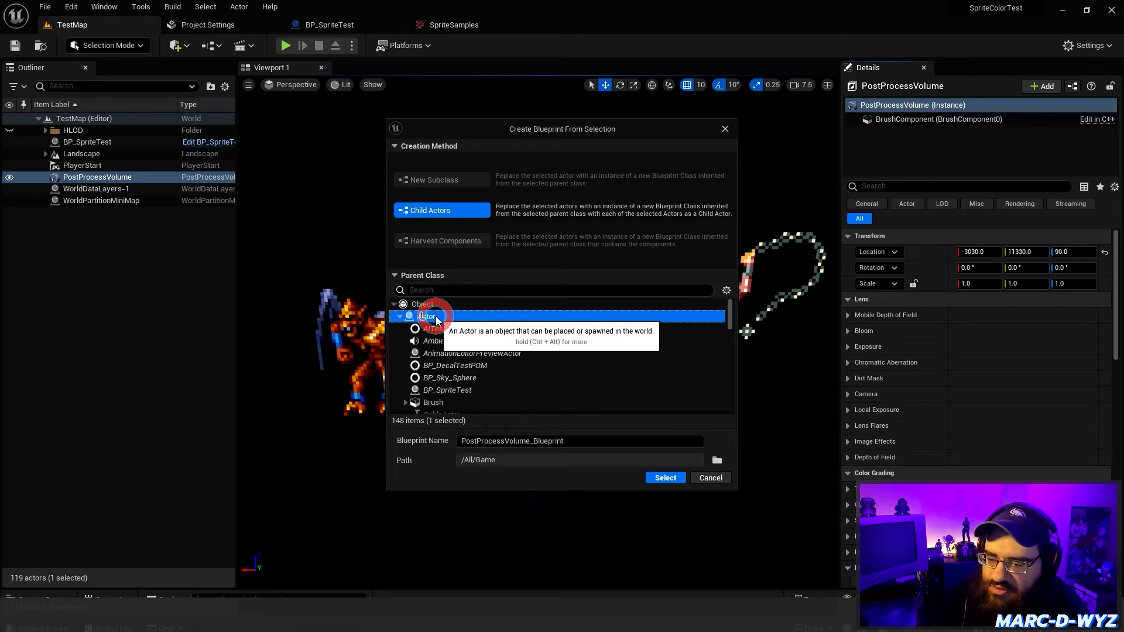
left_click(666, 479)
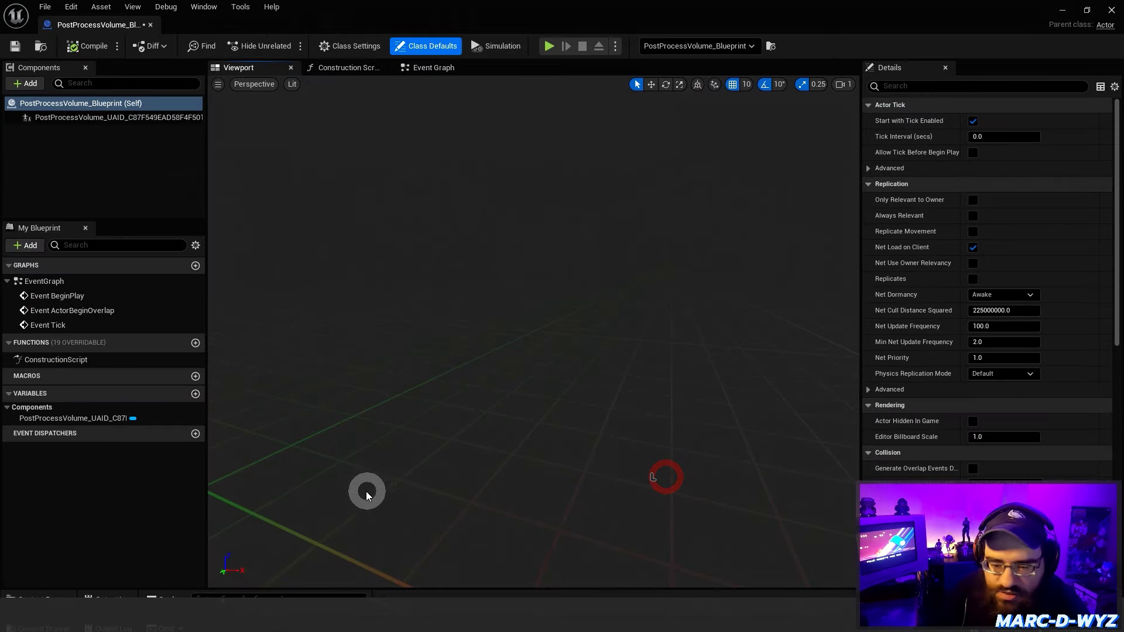
Review the new Blueprint's class defaults and the Lens, Color Grading, Film and Global Illumination settings of its post-process child component.
scroll(937, 277, "down", 2)
scroll(939, 251, "up", 2)
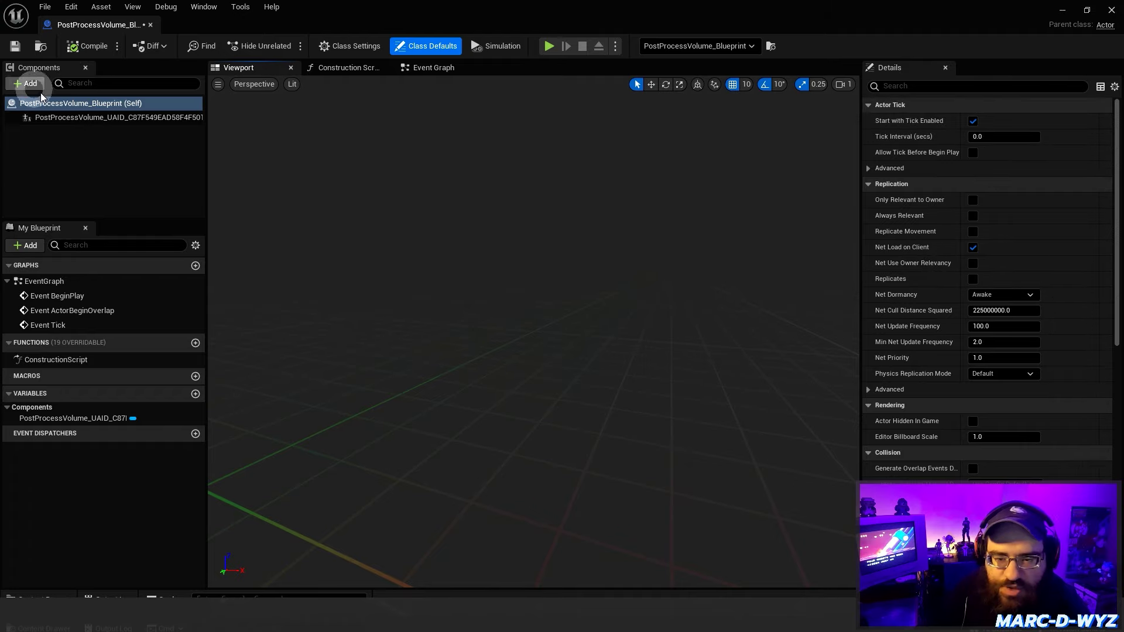
left_click(107, 118)
scroll(948, 228, "down", 4)
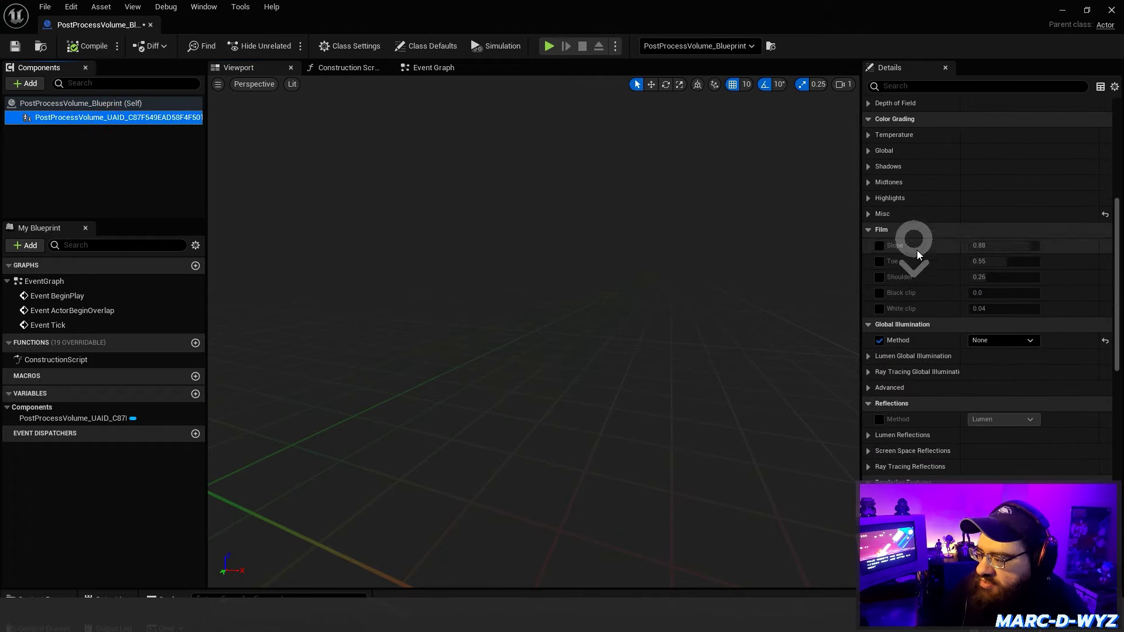
scroll(938, 271, "up", 4)
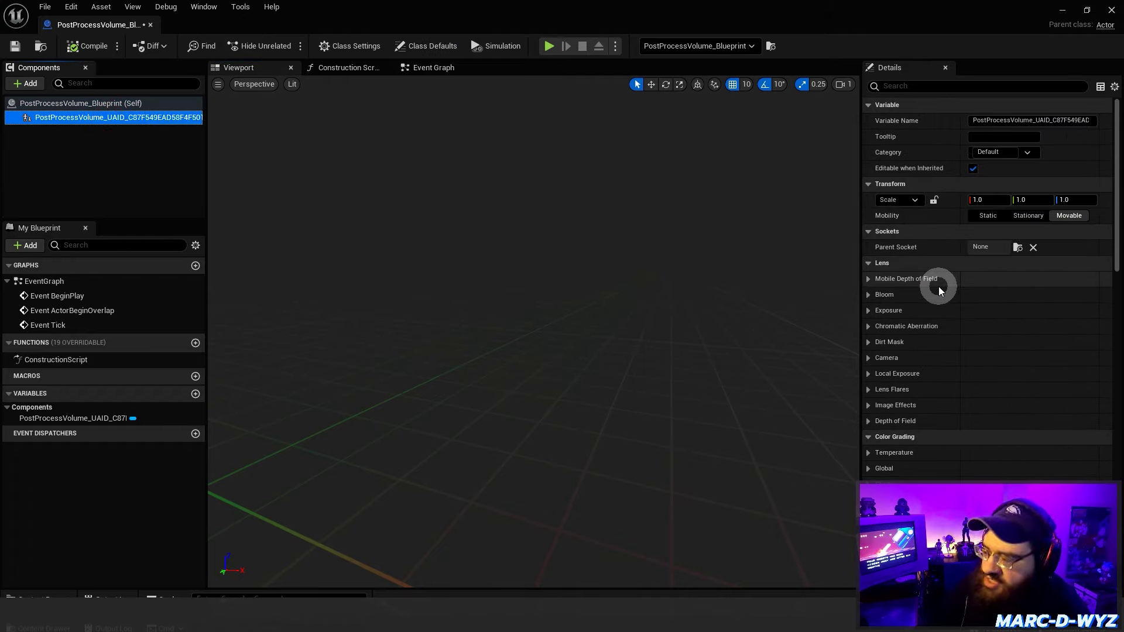
scroll(921, 231, "down", 4)
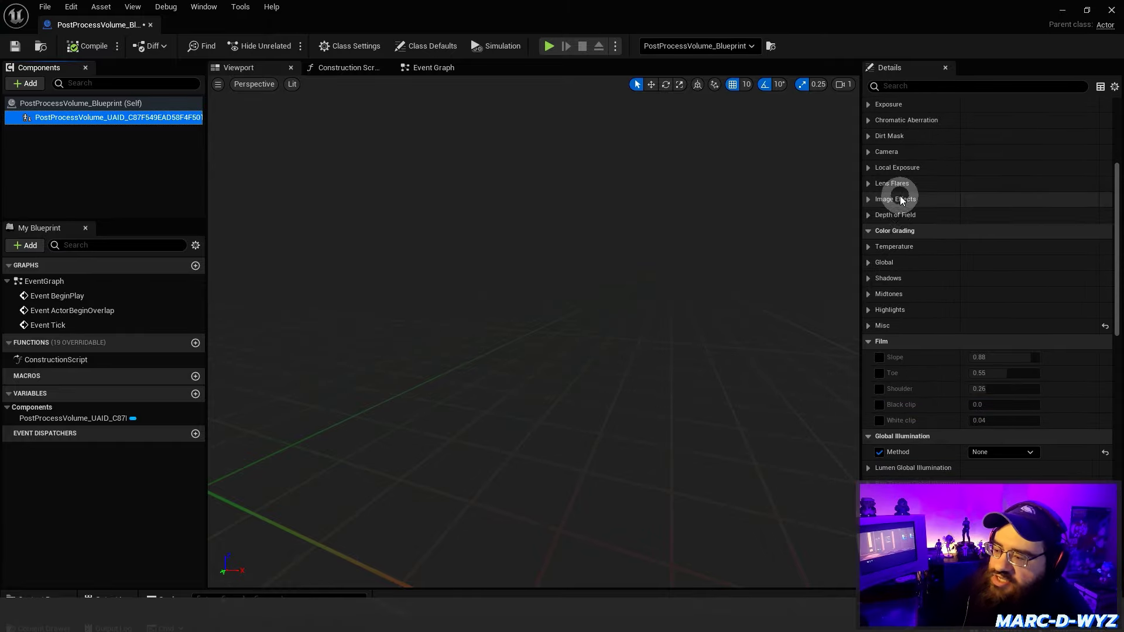
scroll(937, 268, "up", 2)
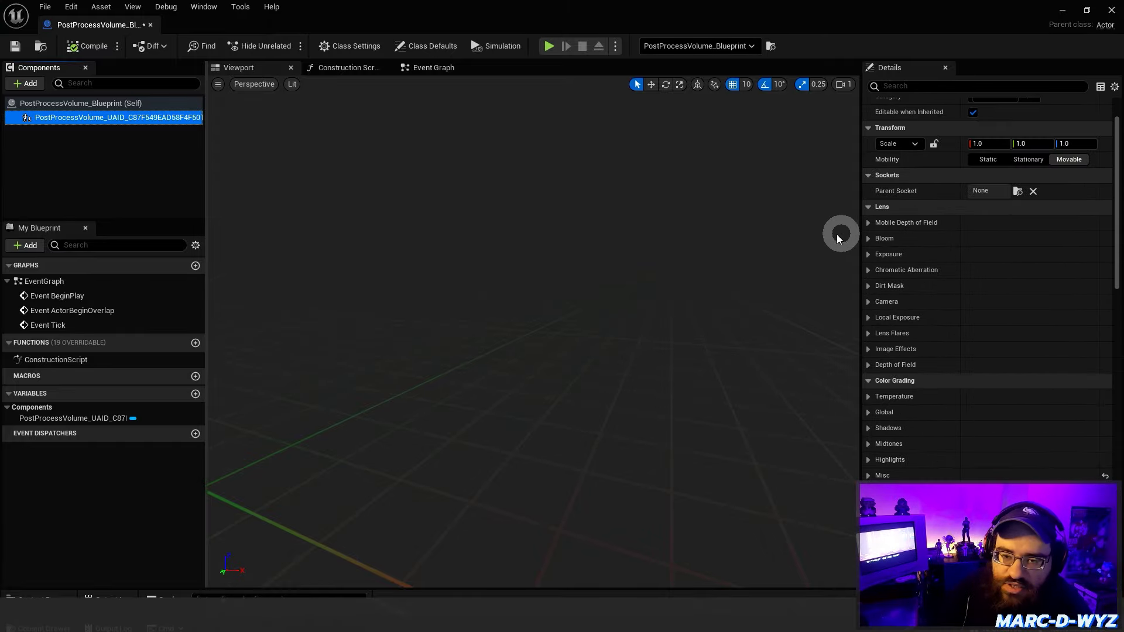
Dock the PostProcessVolume_Blueprint editor alongside the other open editors, and return to TestMap to check the actor's Blueprint options.
left_click_drag(80, 26, 579, 22)
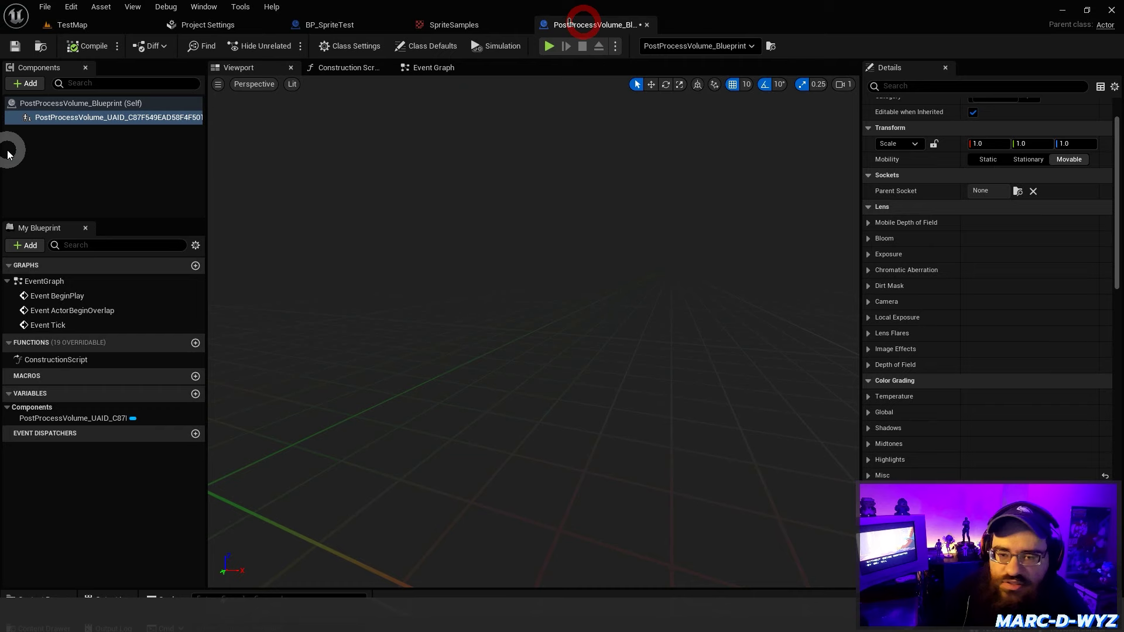
left_click(101, 32)
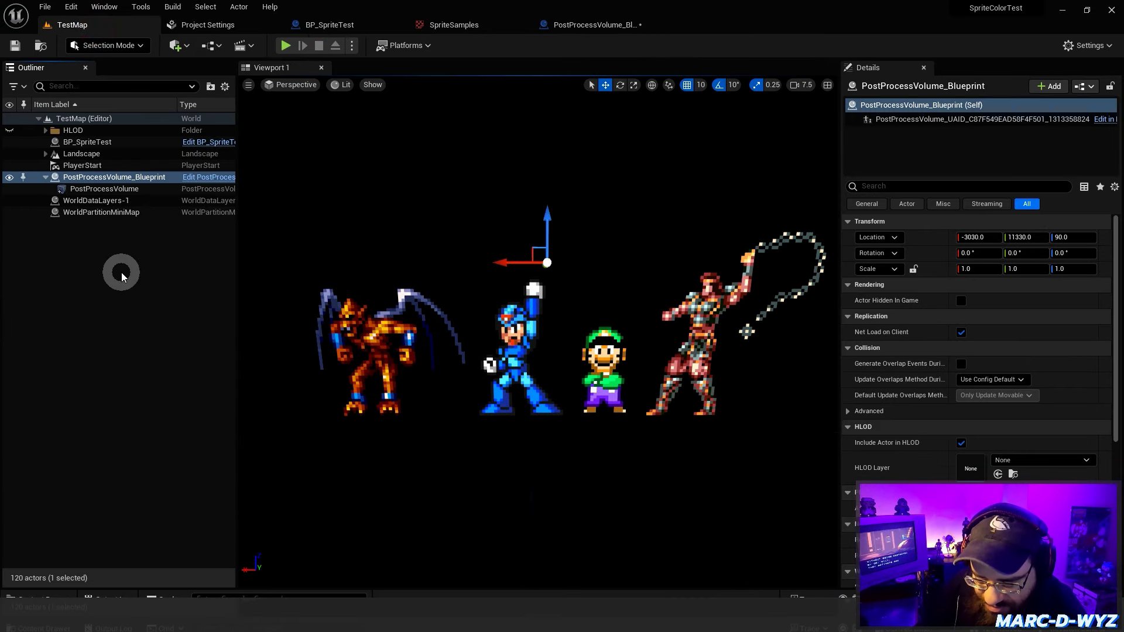
left_click(1090, 91)
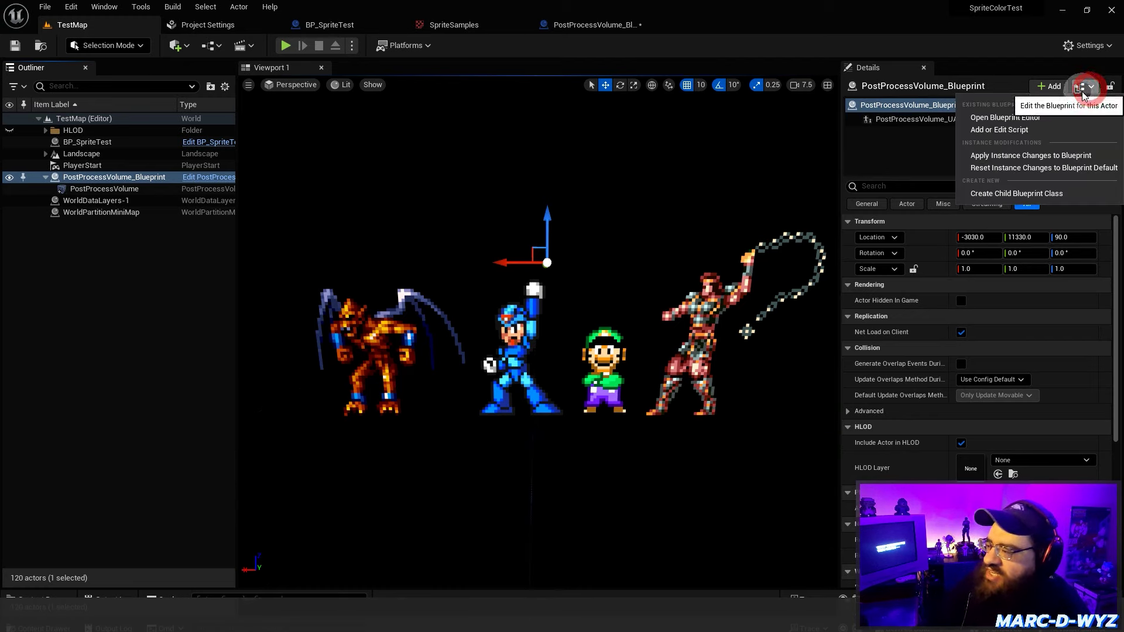
left_click(885, 22)
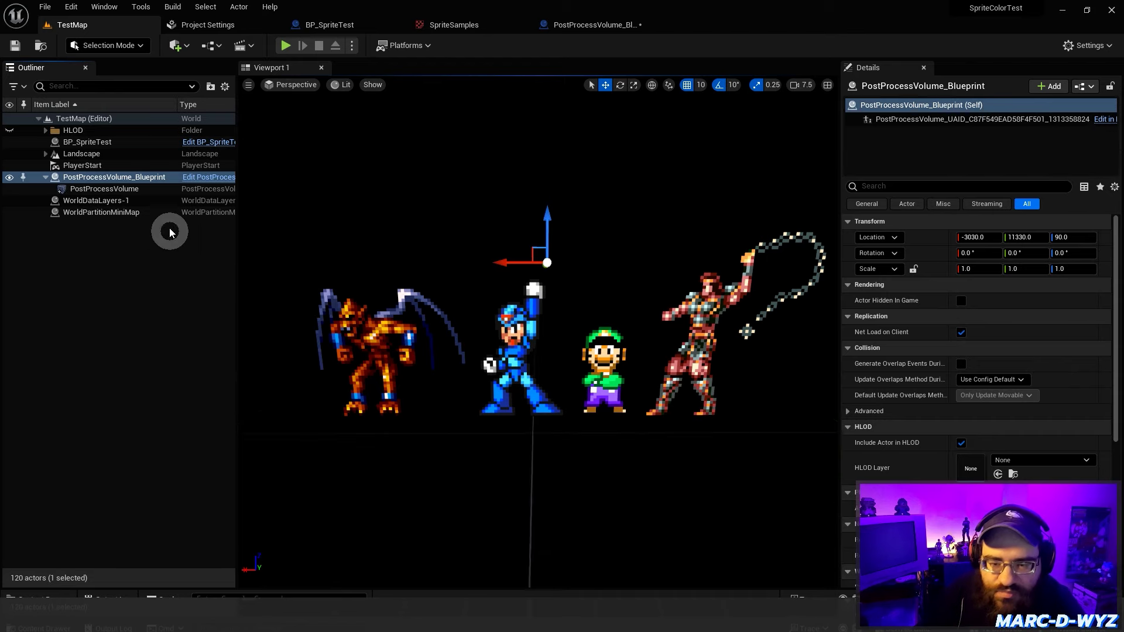
Inspect the Bloom settings of the post-process child component in PostProcessVolume_Blueprint.
left_click(588, 24)
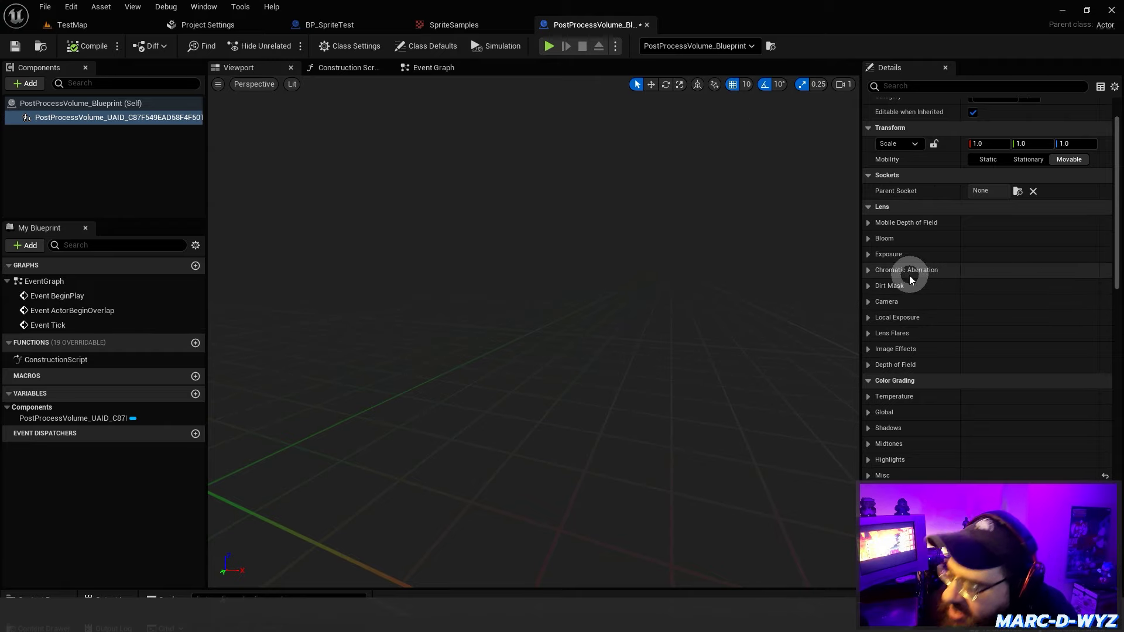
scroll(908, 280, "up", 2)
left_click(870, 295)
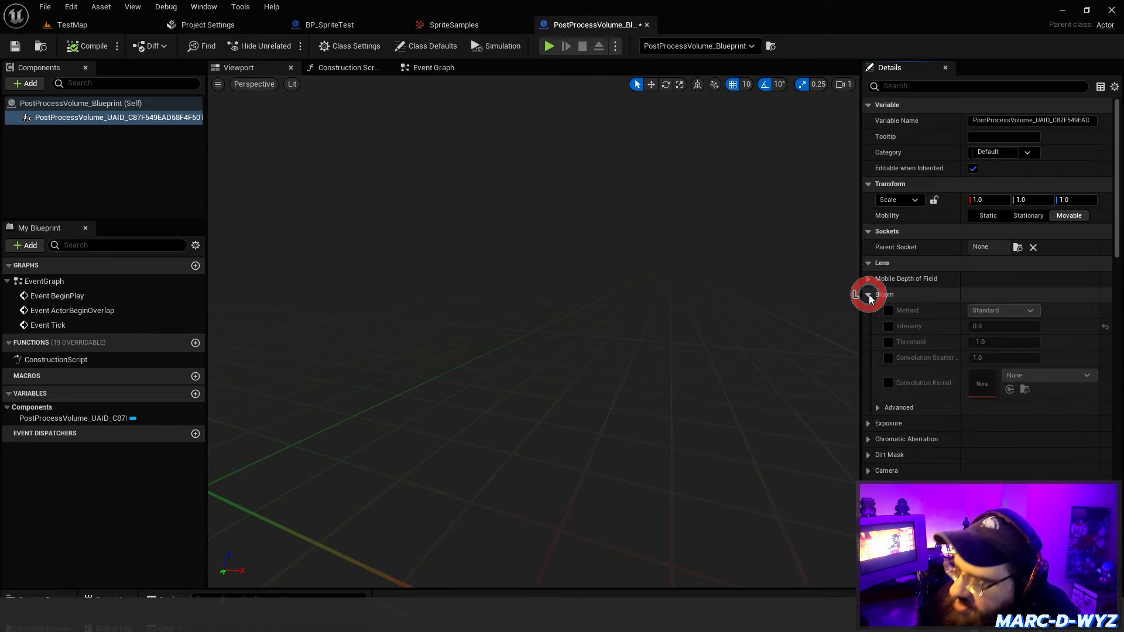
left_click(869, 296)
Return to TestMap and look through the placed PostProcessVolume_Blueprint actor's properties.
left_click(80, 27)
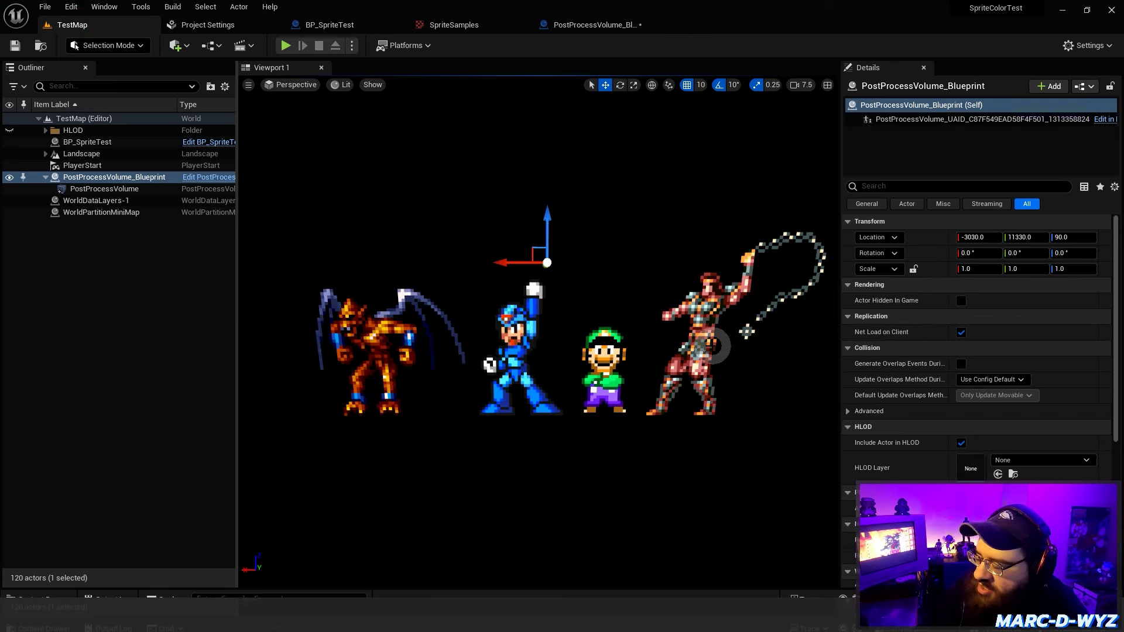
scroll(999, 351, "down", 5)
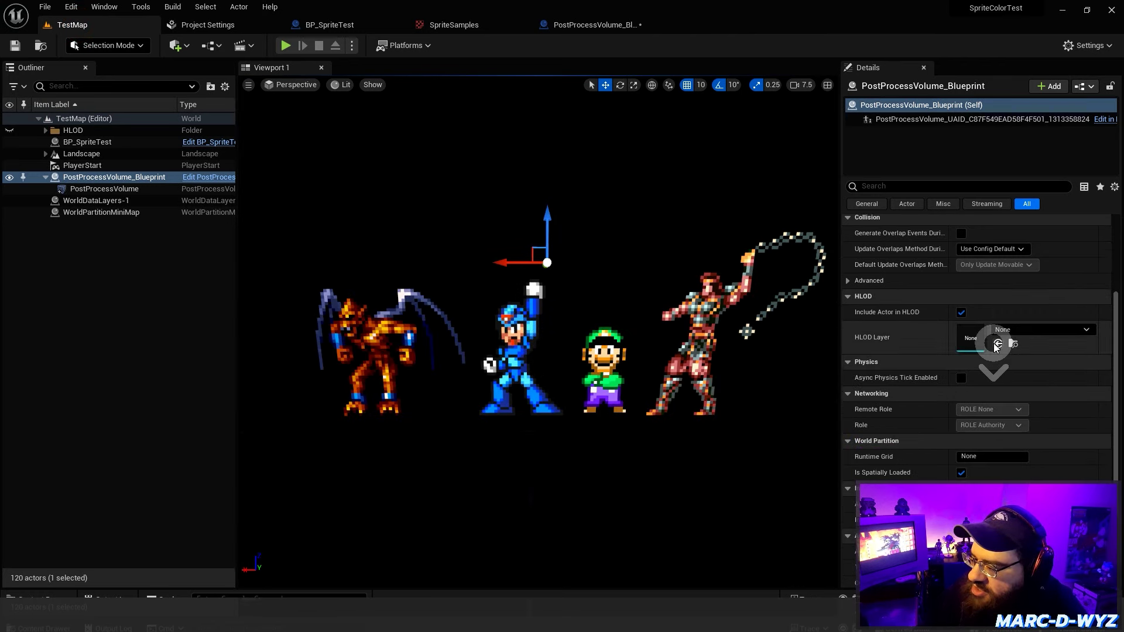
scroll(932, 353, "down", 4)
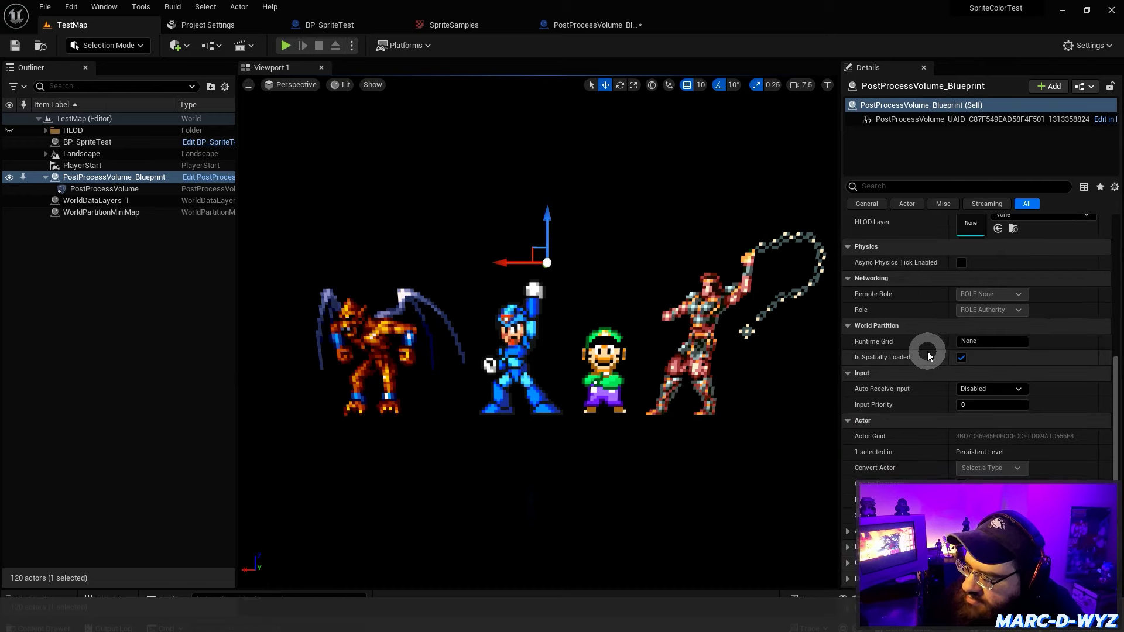
Open PostProcessVolume_Blueprint and expand the Misc group of the post-process component's Color Grading settings.
scroll(927, 351, "up", 9)
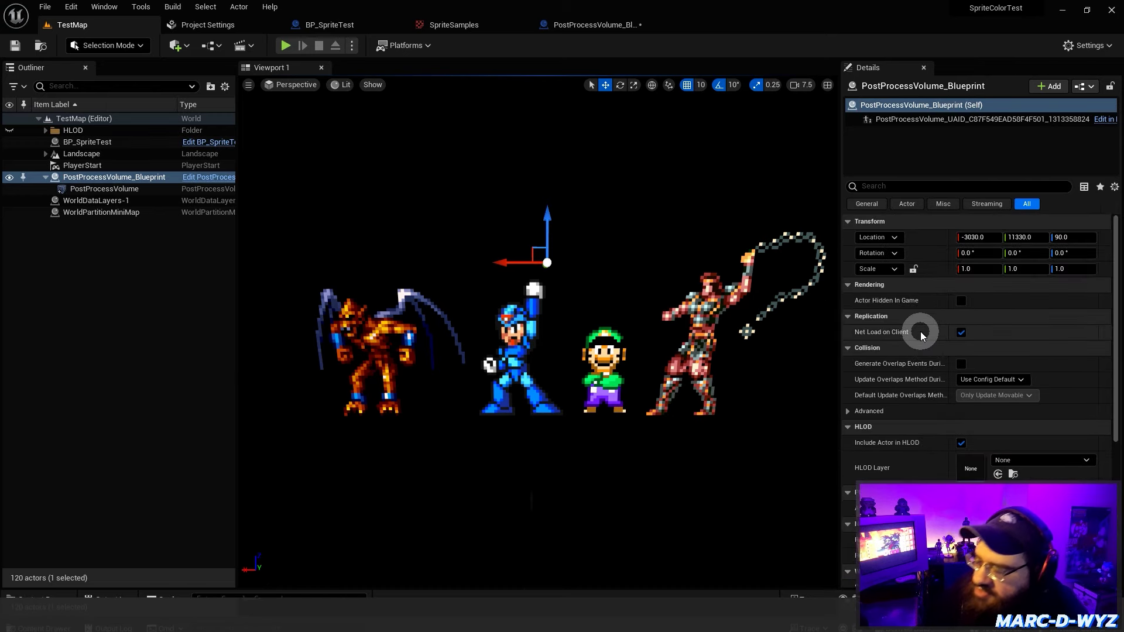
left_click(590, 26)
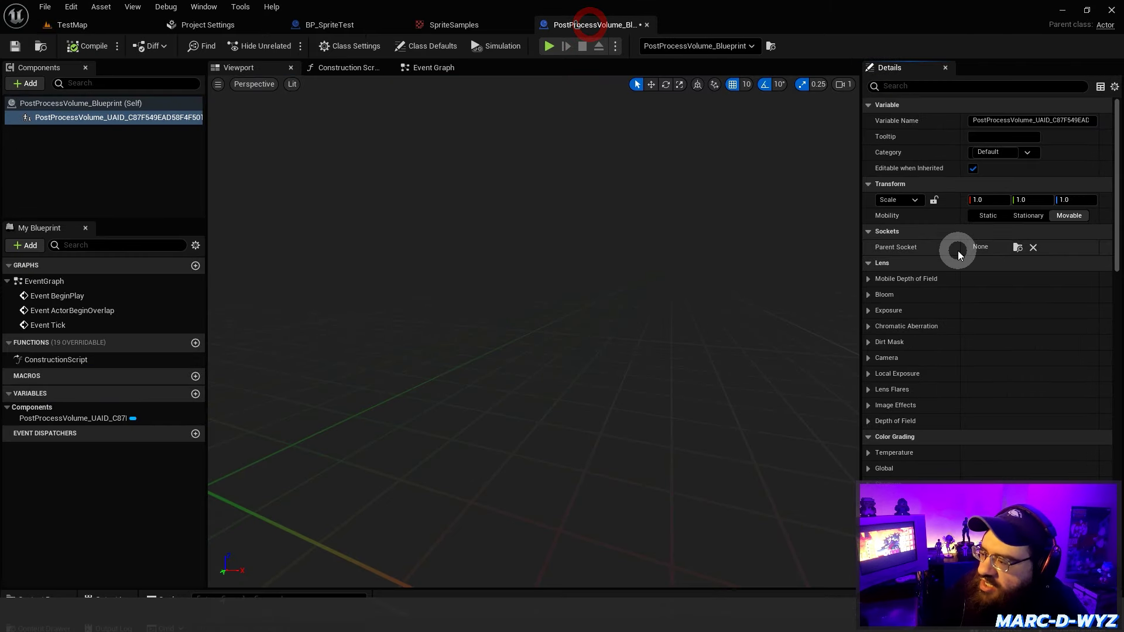
scroll(923, 340, "down", 2)
left_click(868, 365)
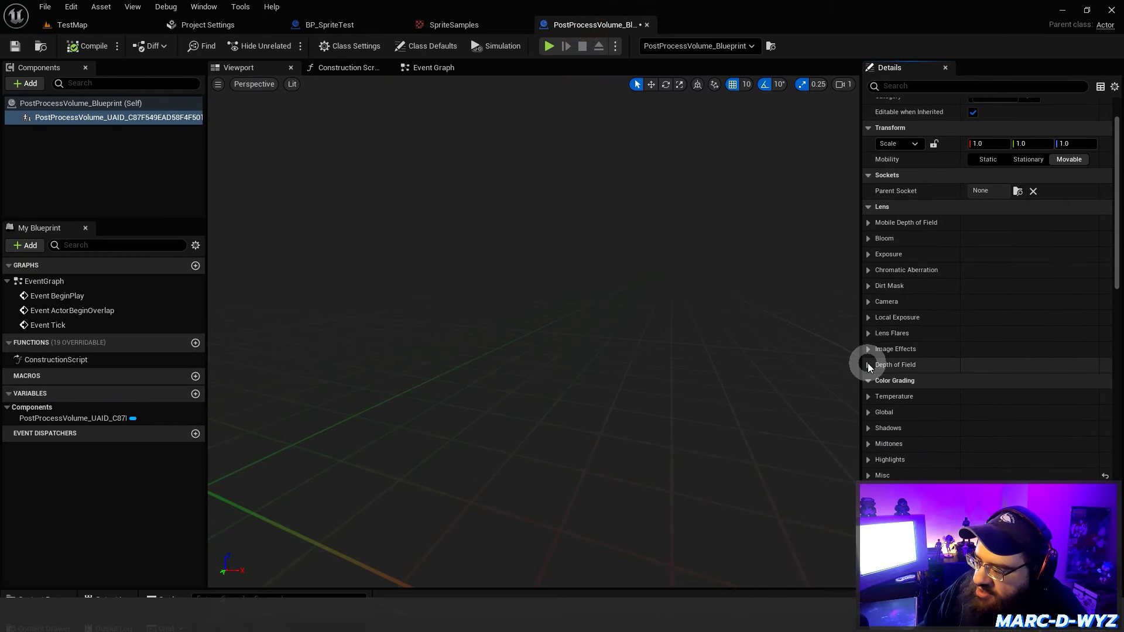
left_click(867, 365)
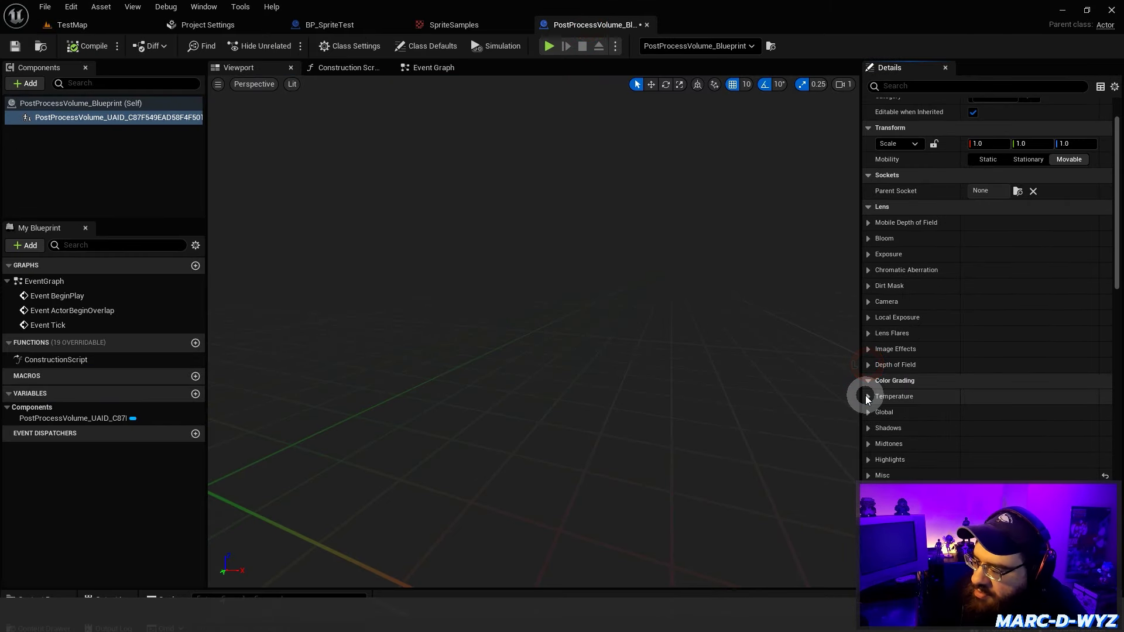
scroll(872, 389, "down", 3)
left_click(878, 402)
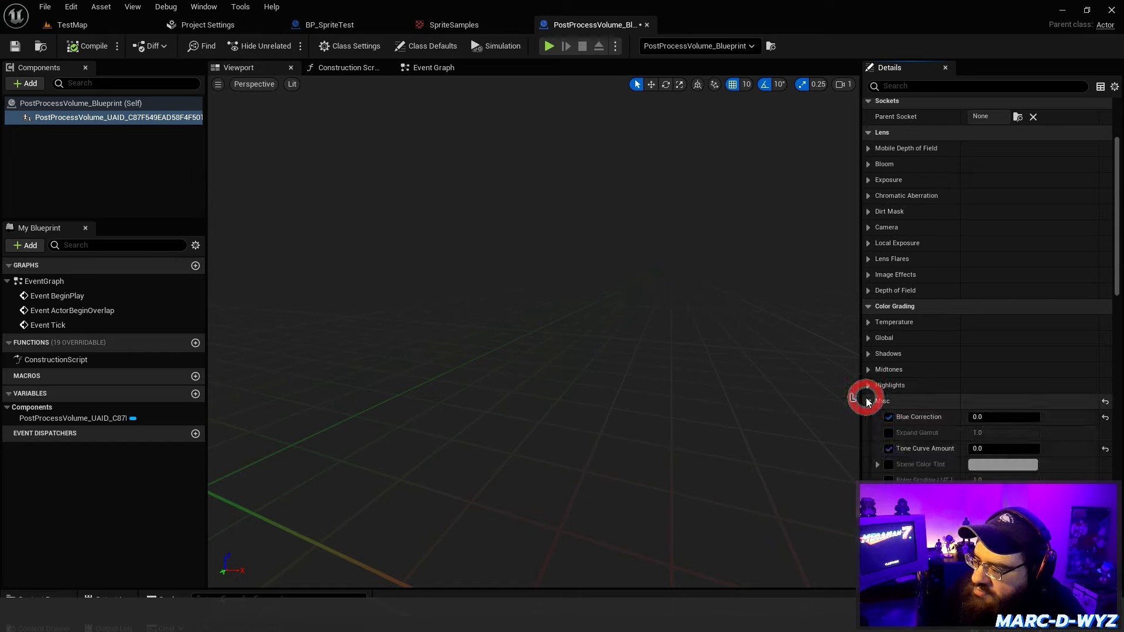
scroll(981, 417, "down", 3)
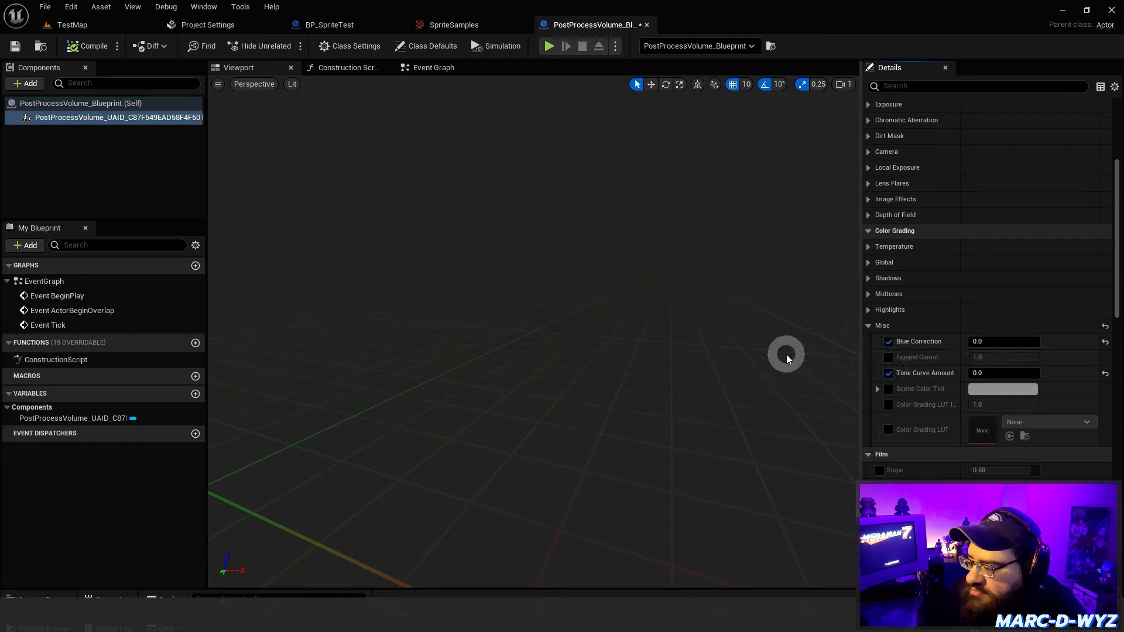
Enable Expand Gamut in the Misc settings to check its value of 0.0, and switch its override back off.
left_click(911, 356)
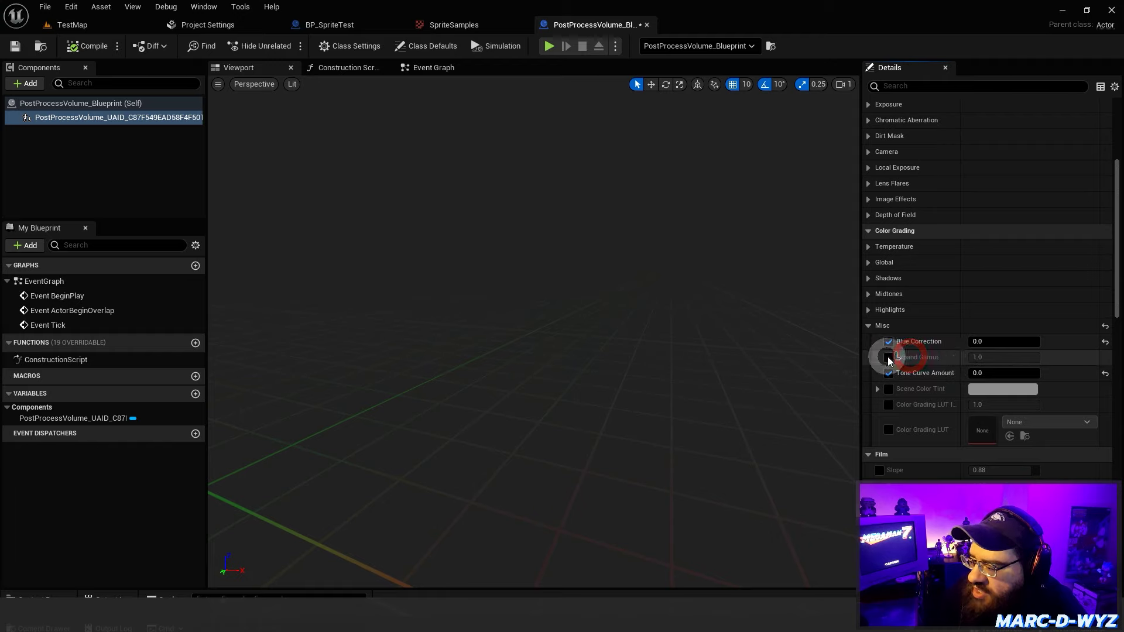
left_click(888, 358)
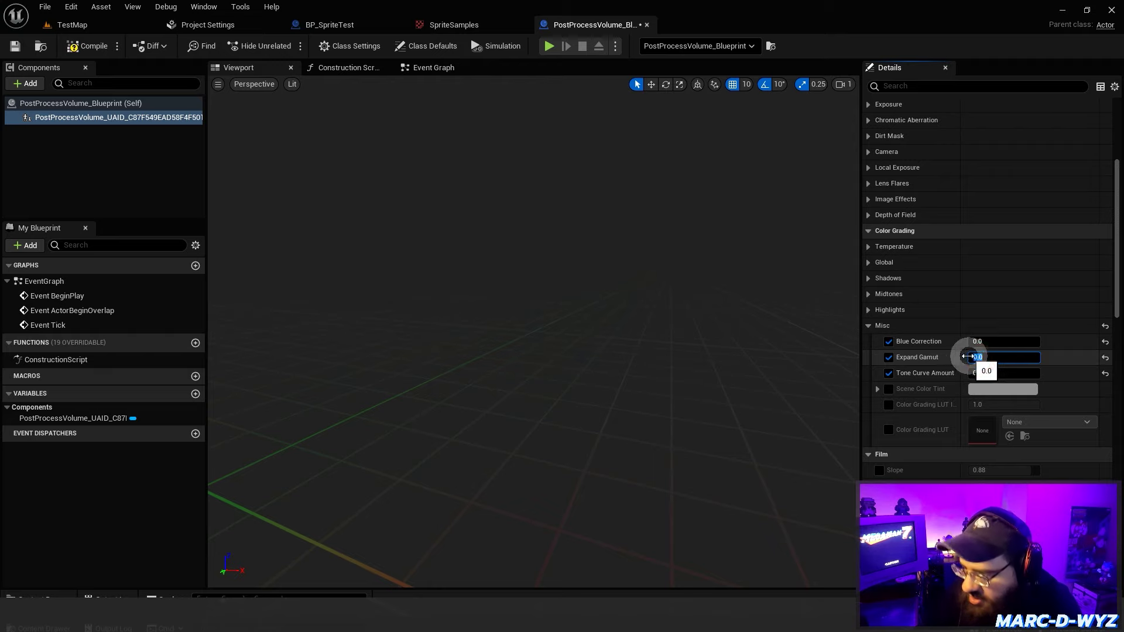
left_click(888, 357)
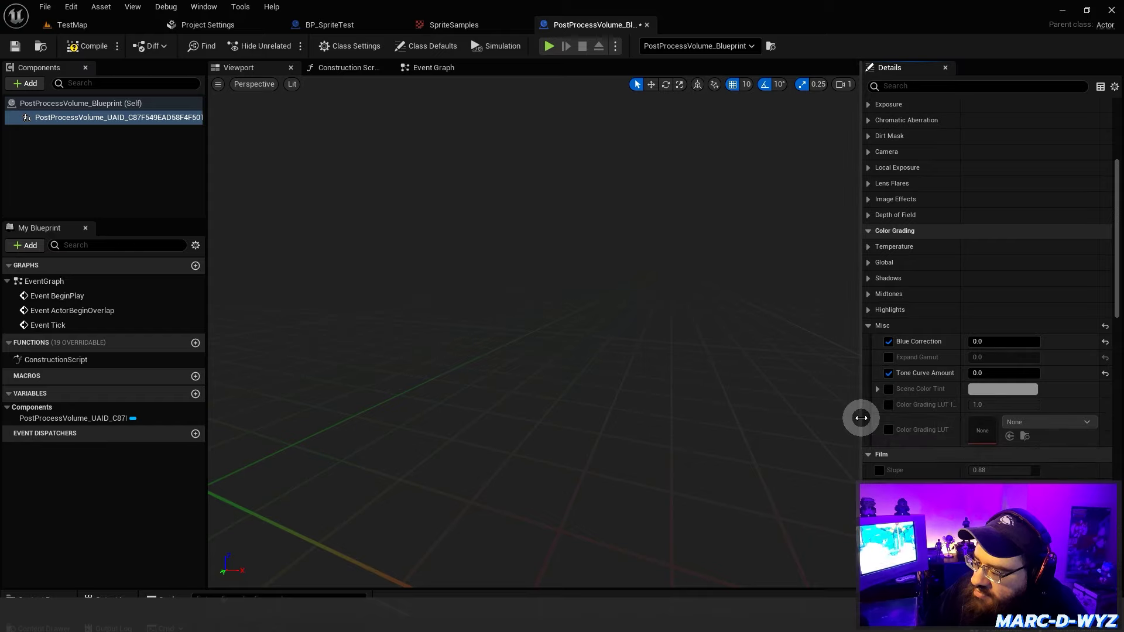
Widen the component's property area and enable the Color Grading LUT Intensity override, leaving Scene Color Tint switched off.
left_click_drag(860, 415, 797, 418)
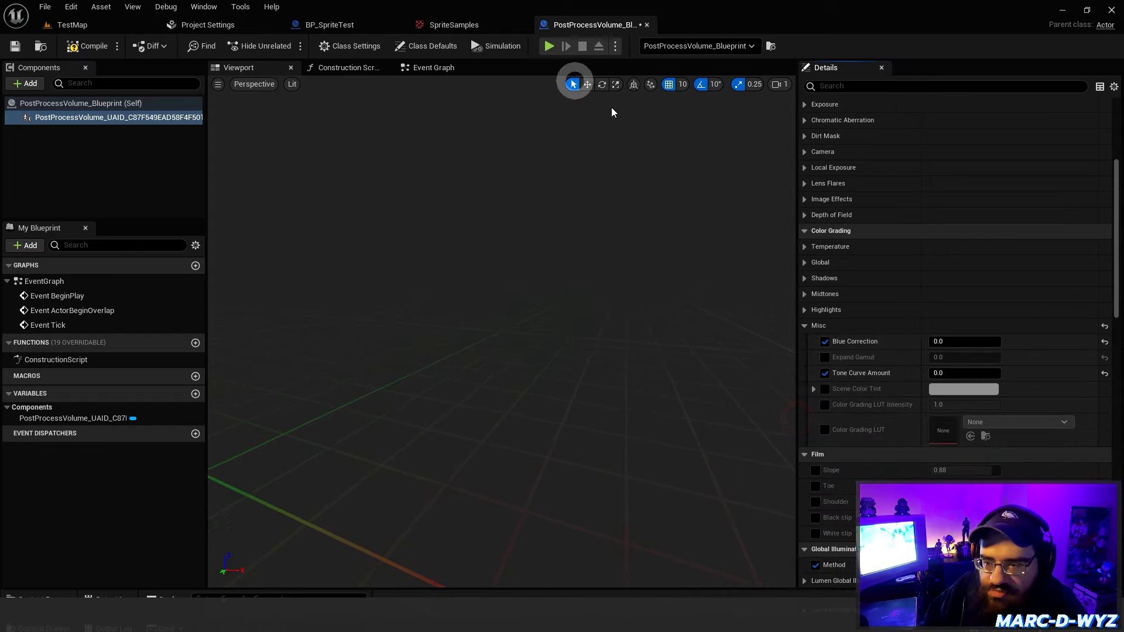
left_click(825, 391)
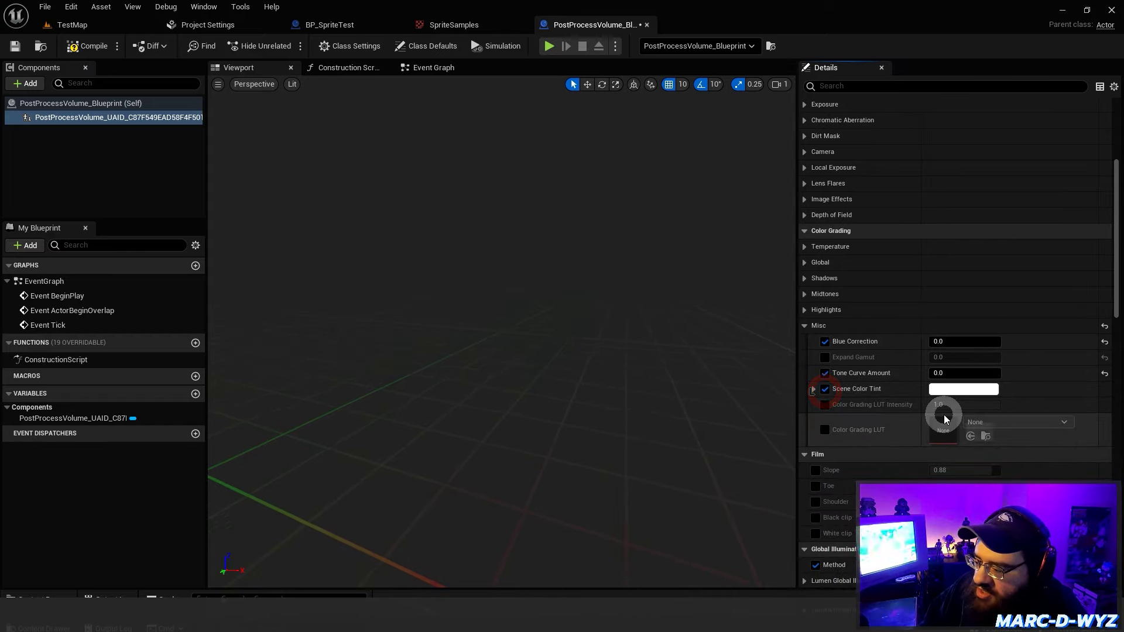
left_click(825, 393)
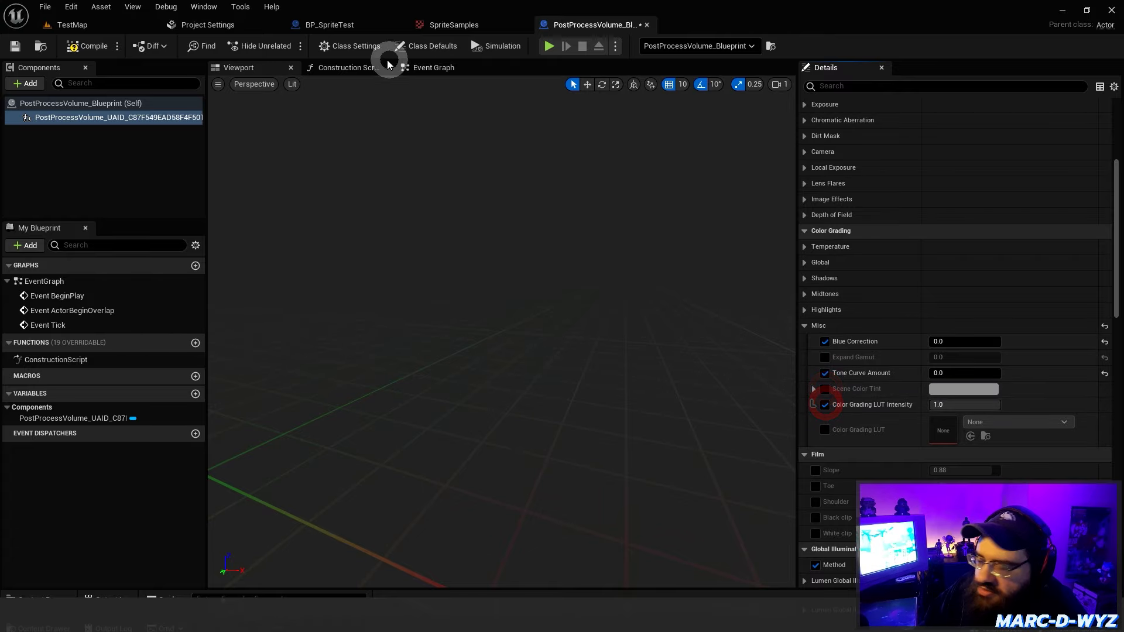
Return to TestMap and capture a screen snip of the blue Mega Man X sprite's face in the viewport.
left_click(72, 25)
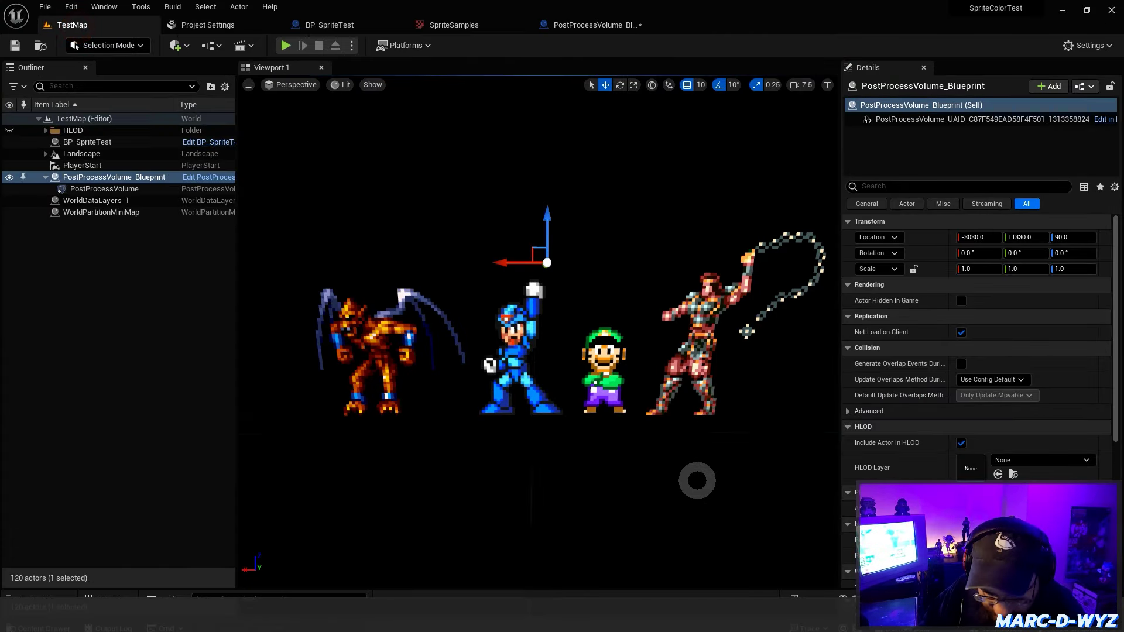
key("super+shift+s")
left_click_drag(486, 297, 534, 351)
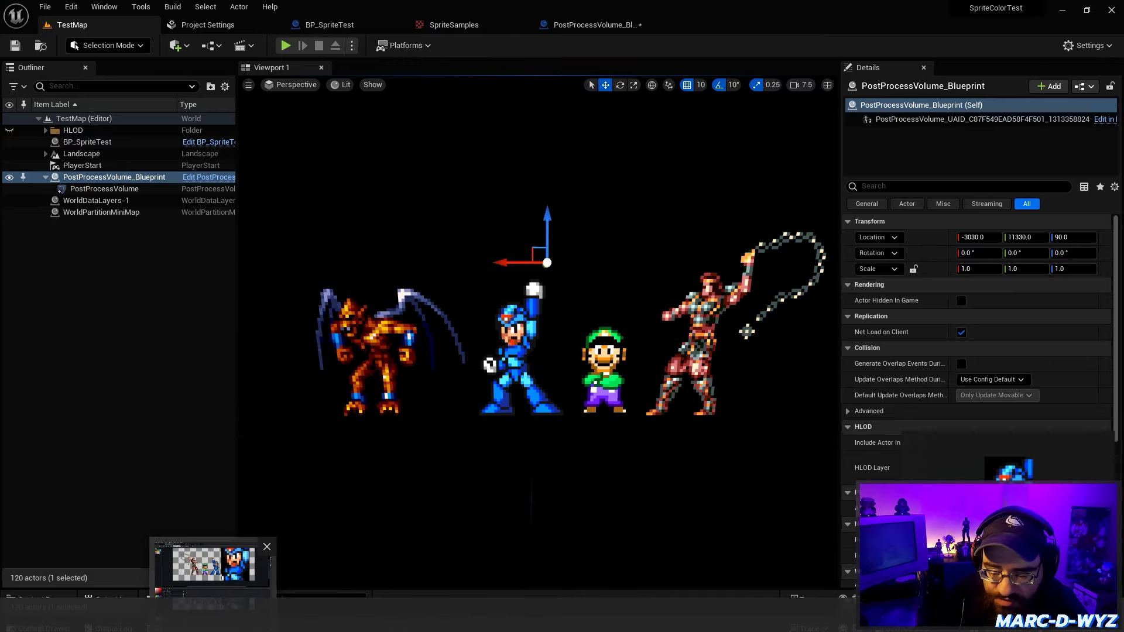
Switch to Aseprite and paste the captured face beside the original sprites in SpriteSamples.png.
left_click(212, 618)
middle_click_drag(725, 297, 705, 335)
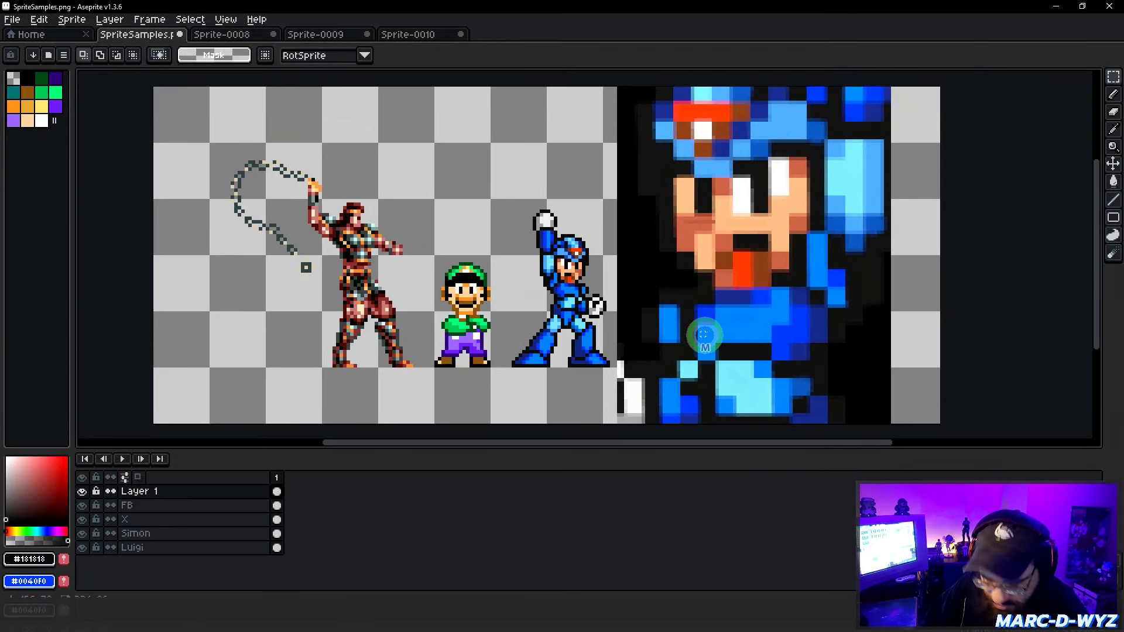
key("ctrl+v")
left_click_drag(572, 251, 757, 221)
Sample the original Mega Man X face's skin tones, with #f8b080 as the foreground and #b86048 as the background colour.
left_click(572, 197)
scroll(567, 287, "up", 5)
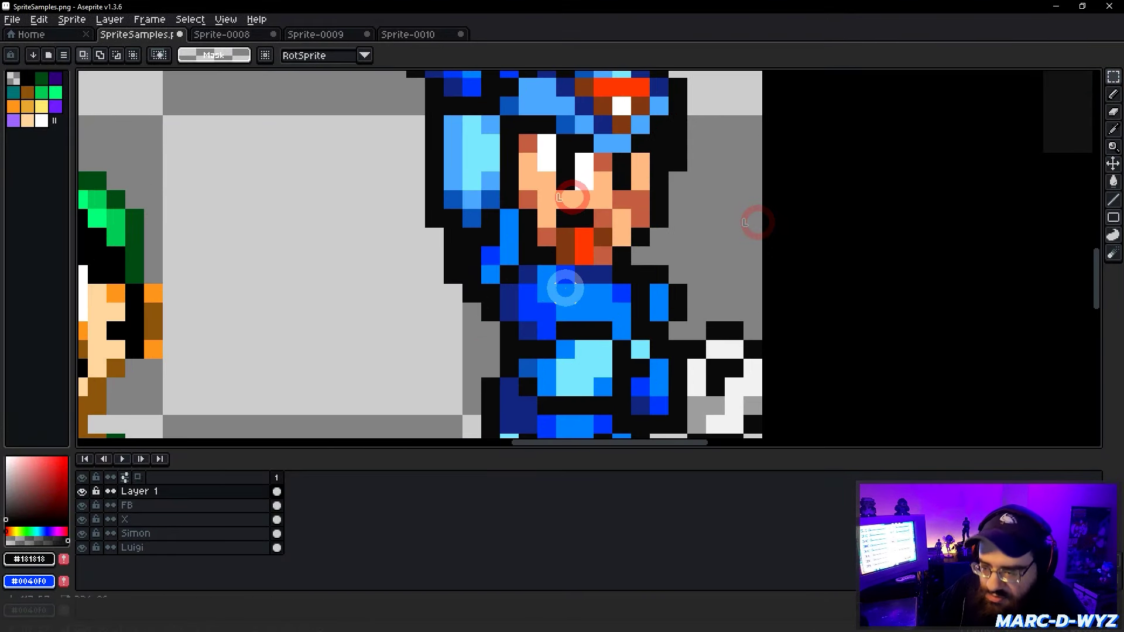
scroll(586, 237, "up", 2)
key("b")
left_click(514, 153, "alt")
right_click(673, 163, "alt")
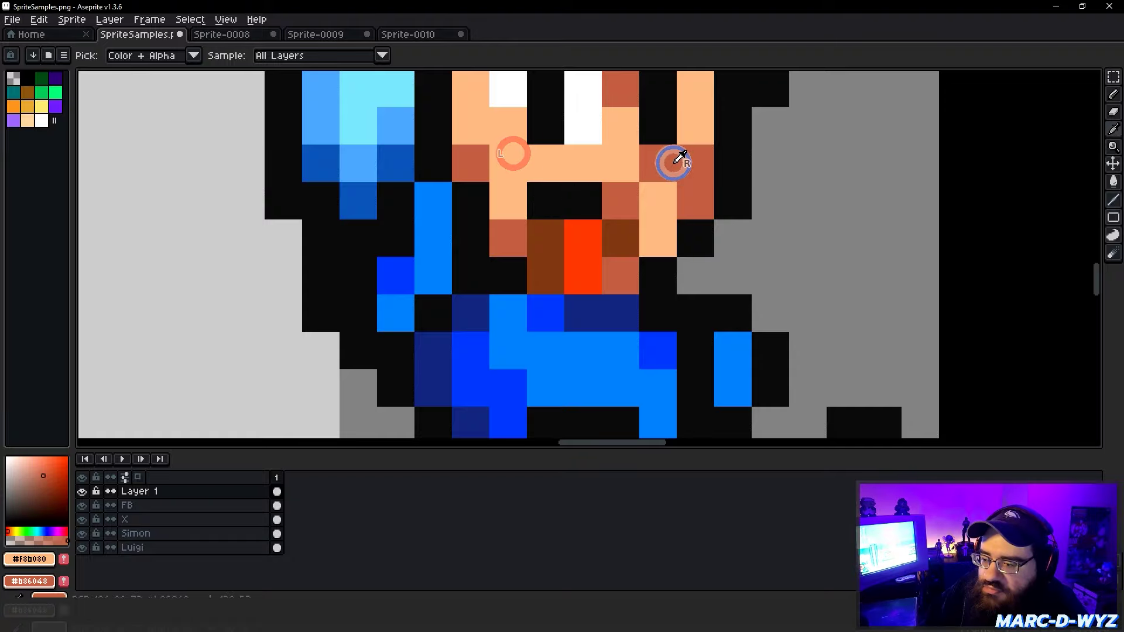
Paint short 1px strokes of the sampled skin tones across the pasted face and compare it with the original sprite.
scroll(689, 191, "down", 5)
scroll(992, 194, "up", 3)
middle_click_drag(992, 194, 597, 260)
left_click_drag(657, 326, 821, 321)
mouse_move(585, 321)
right_mouse_down()
mouse_move(512, 328)
mouse_move(463, 314)
right_mouse_up()
scroll(722, 332, "down", 4)
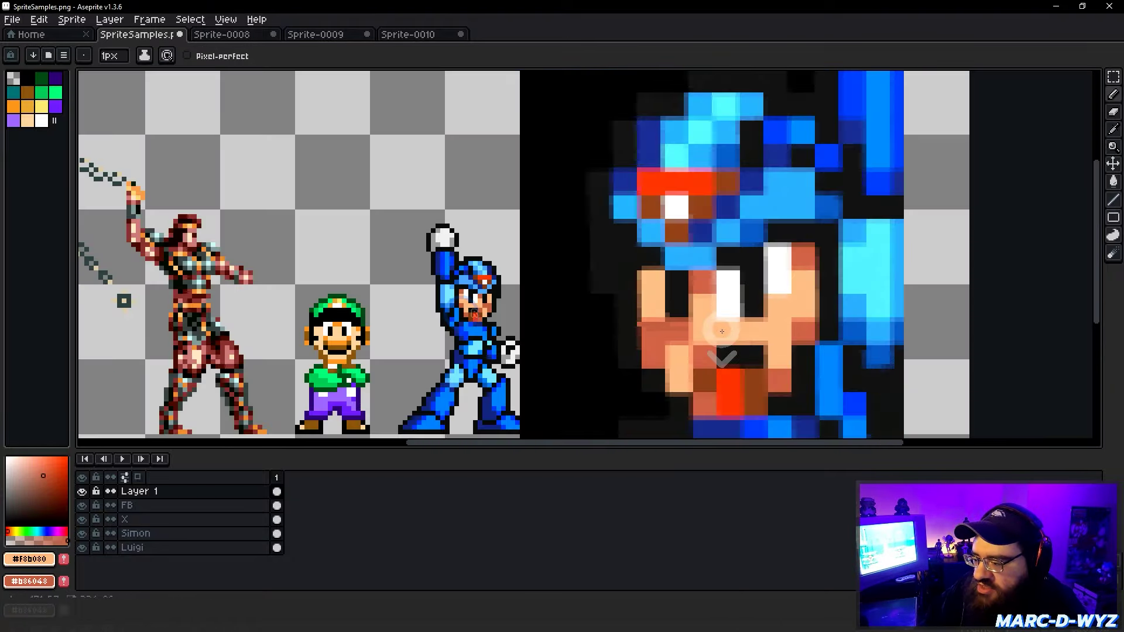
scroll(712, 333, "down", 2)
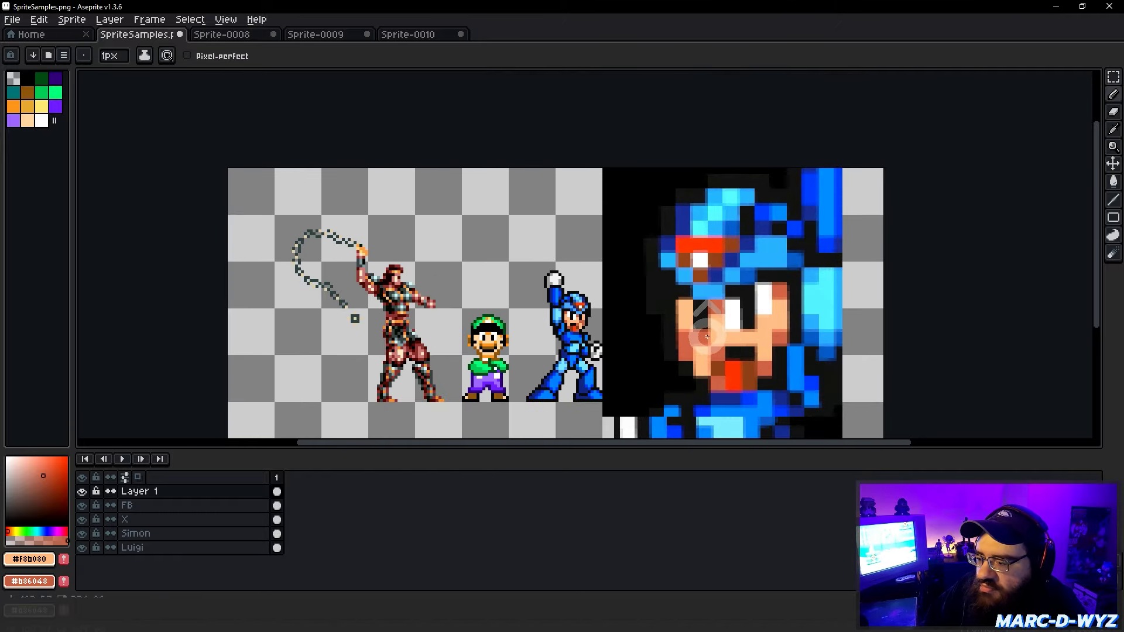
scroll(706, 336, "up", 1)
middle_click_drag(709, 343, 714, 313)
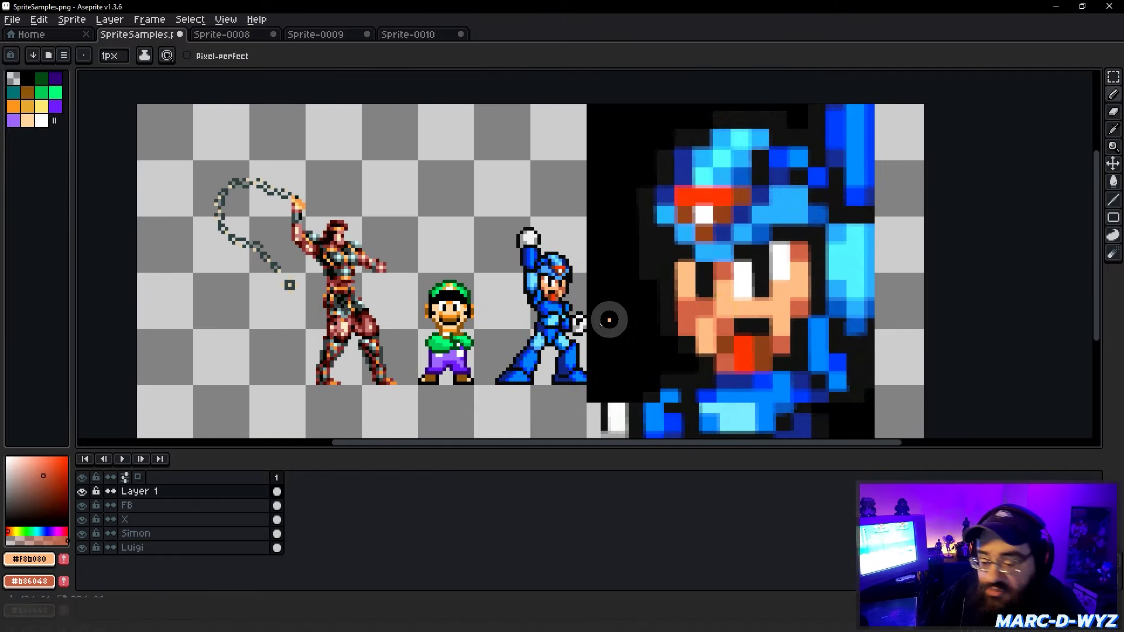
Switch back to Unreal Editor, review the placed PostProcessVolume_Blueprint actor's properties, and select its child actor component.
left_click(257, 618)
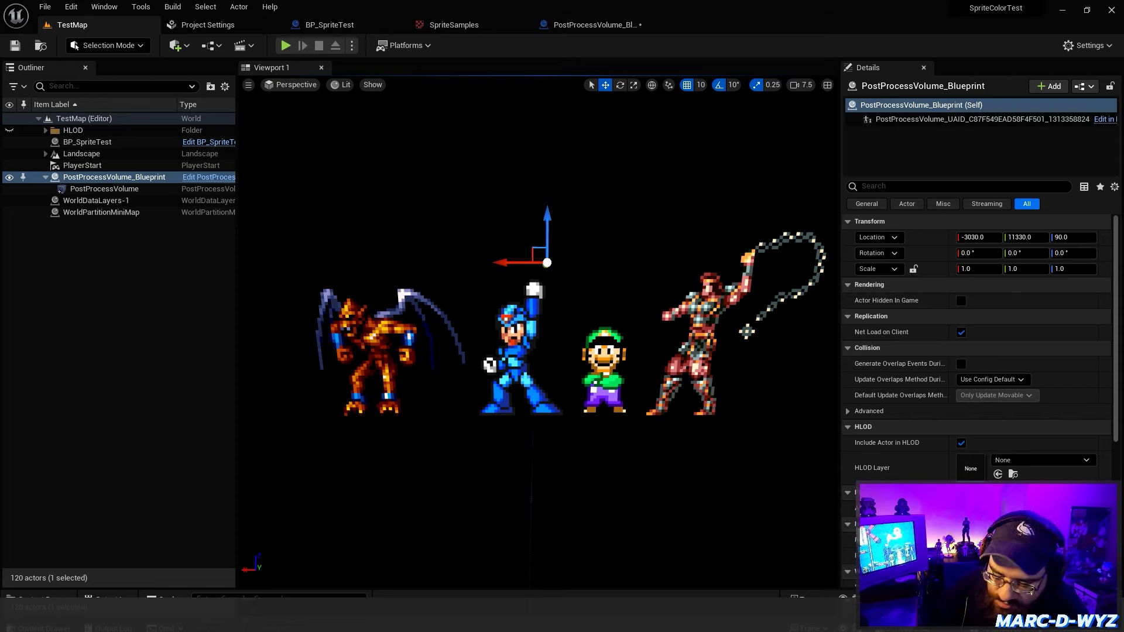
scroll(966, 352, "down", 8)
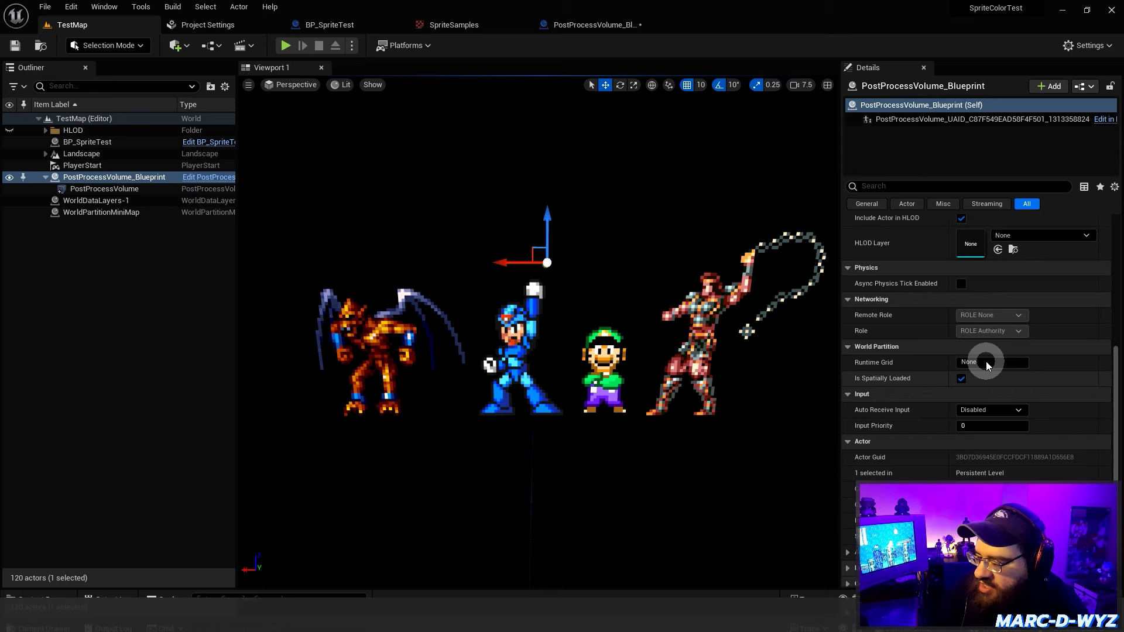
scroll(930, 404, "down", 1)
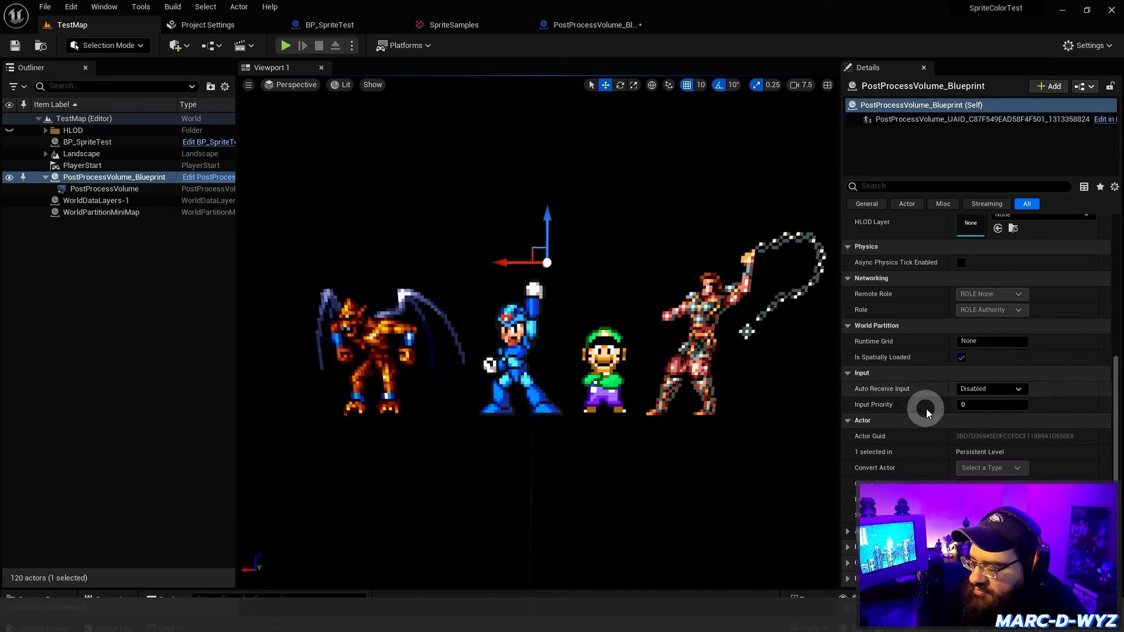
scroll(925, 402, "up", 5)
left_click(938, 120)
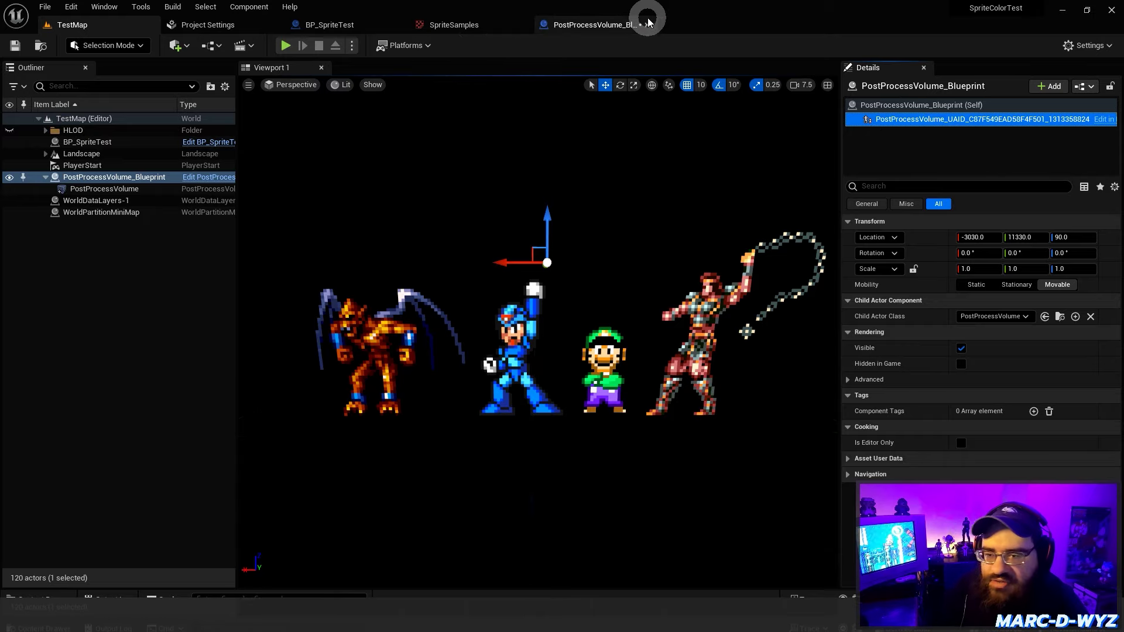
Review the child component's settings in the PostProcessVolume_Blueprint editor, from Color Grading down to Child Actor Component and Component Tick.
left_click(603, 24)
scroll(867, 437, "down", 6)
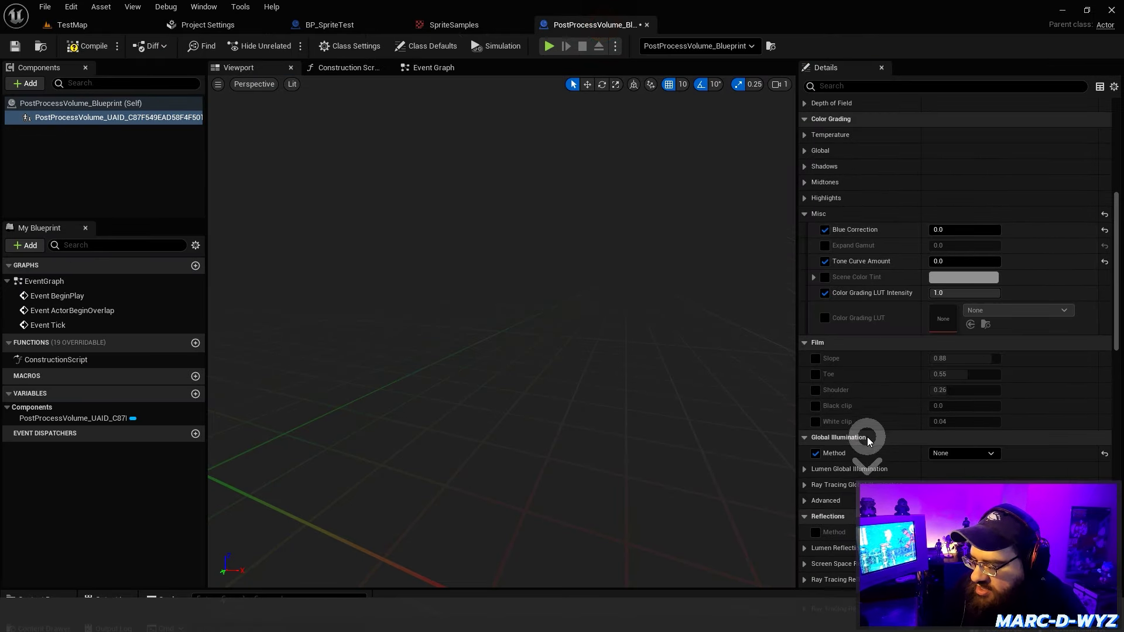
scroll(867, 426, "down", 15)
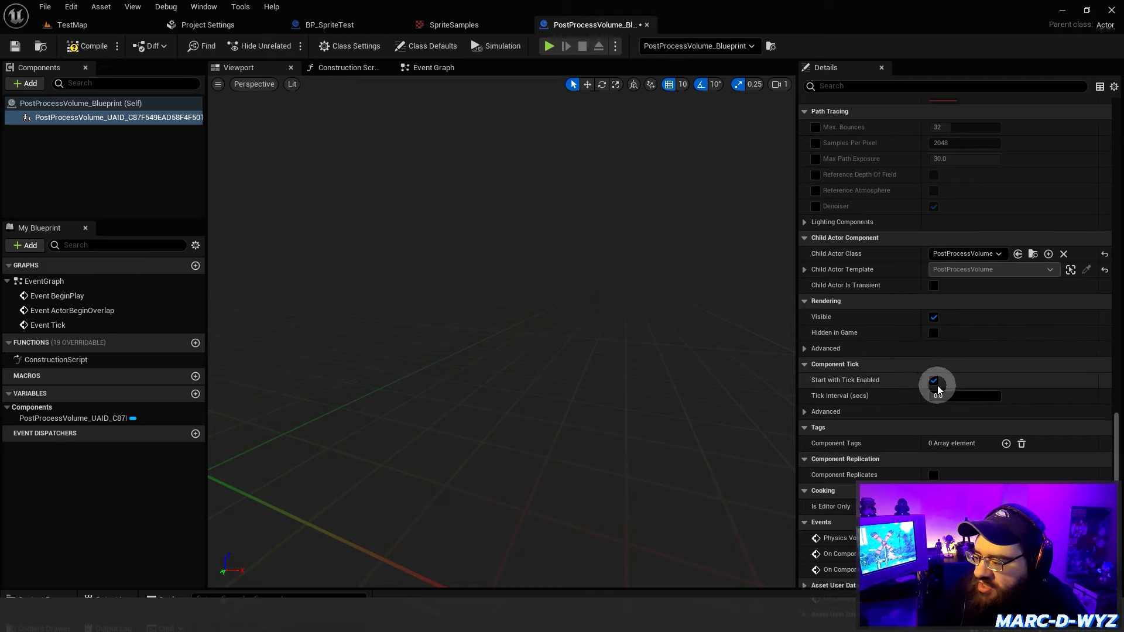
scroll(934, 390, "down", 1)
scroll(934, 394, "up", 3)
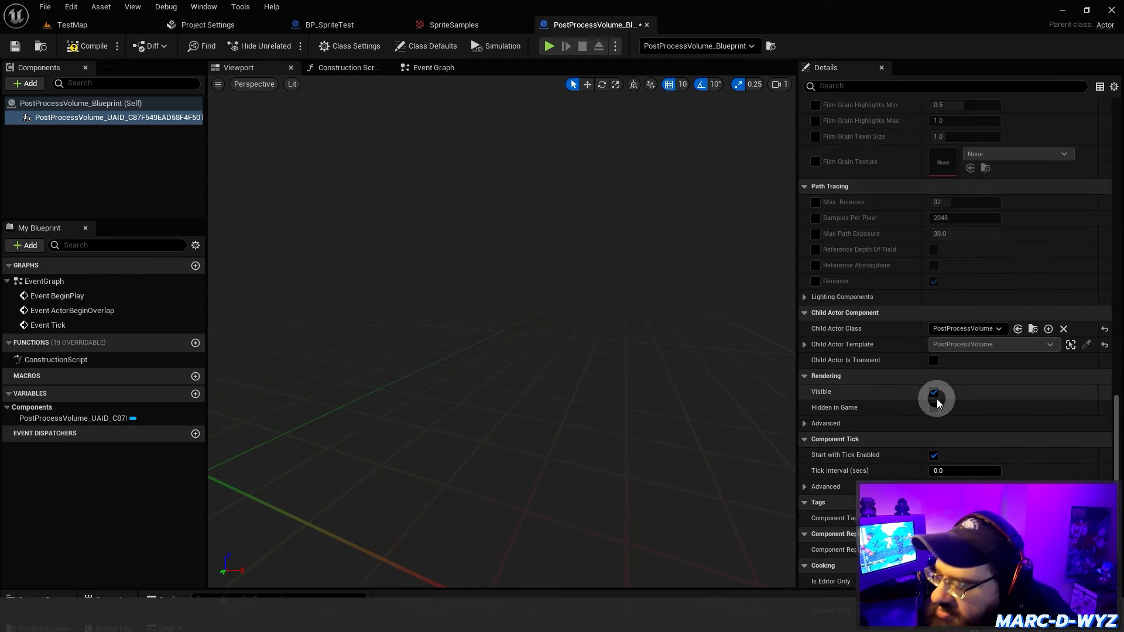
scroll(972, 410, "down", 3)
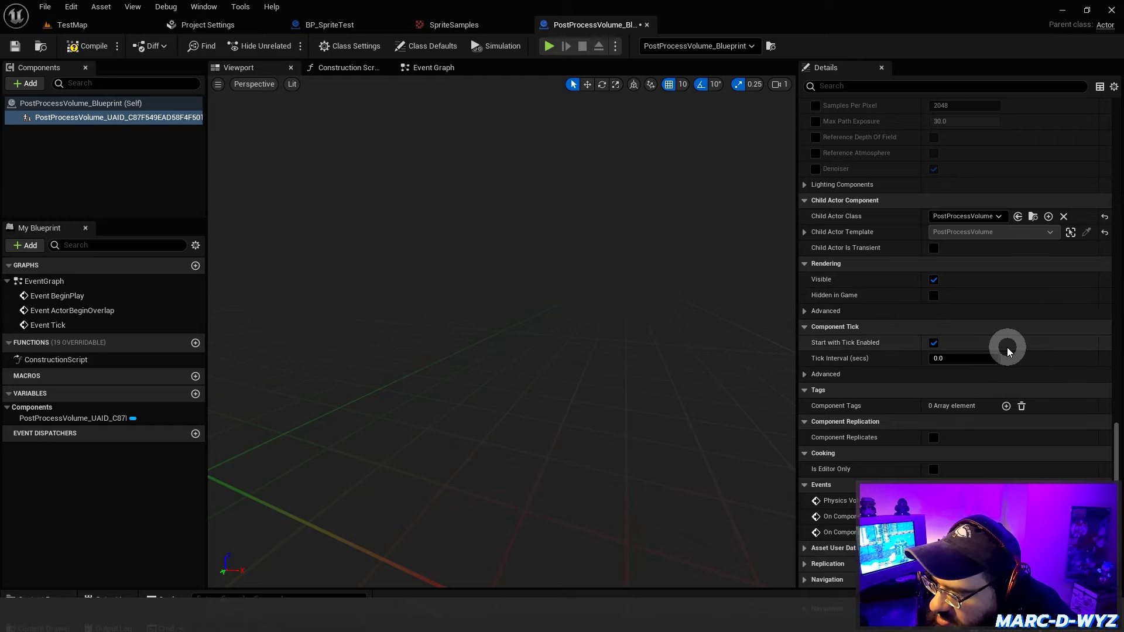
Look through the class defaults of PostProcessVolume_Blueprint (Self), including its Events, Actor and Replication settings.
left_click(102, 106)
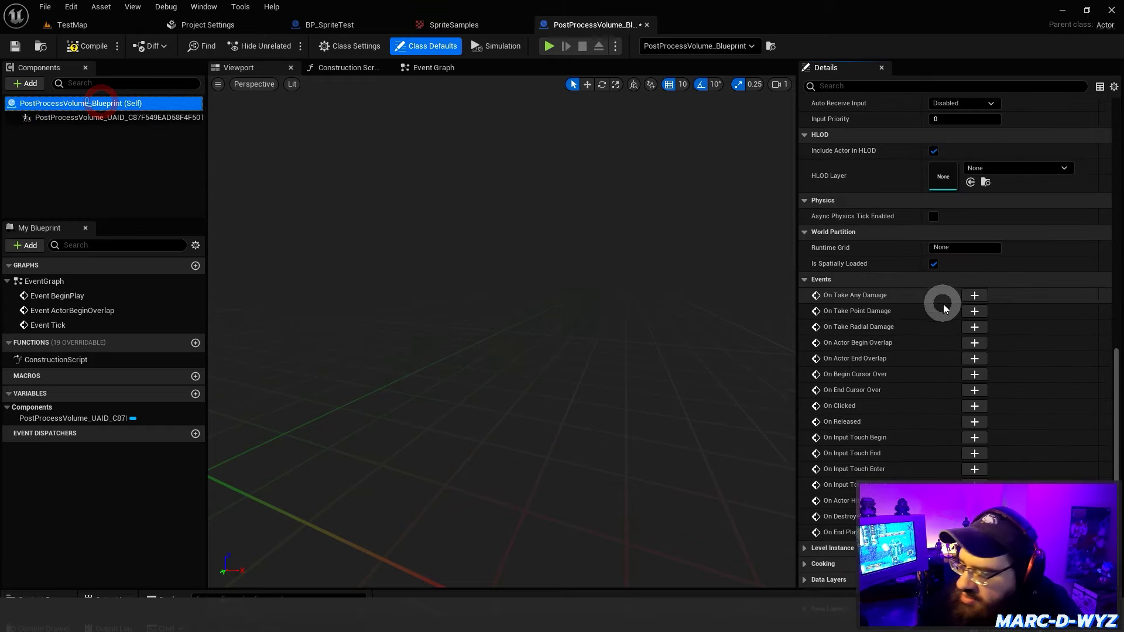
scroll(940, 337, "up", 1)
scroll(960, 354, "up", 3)
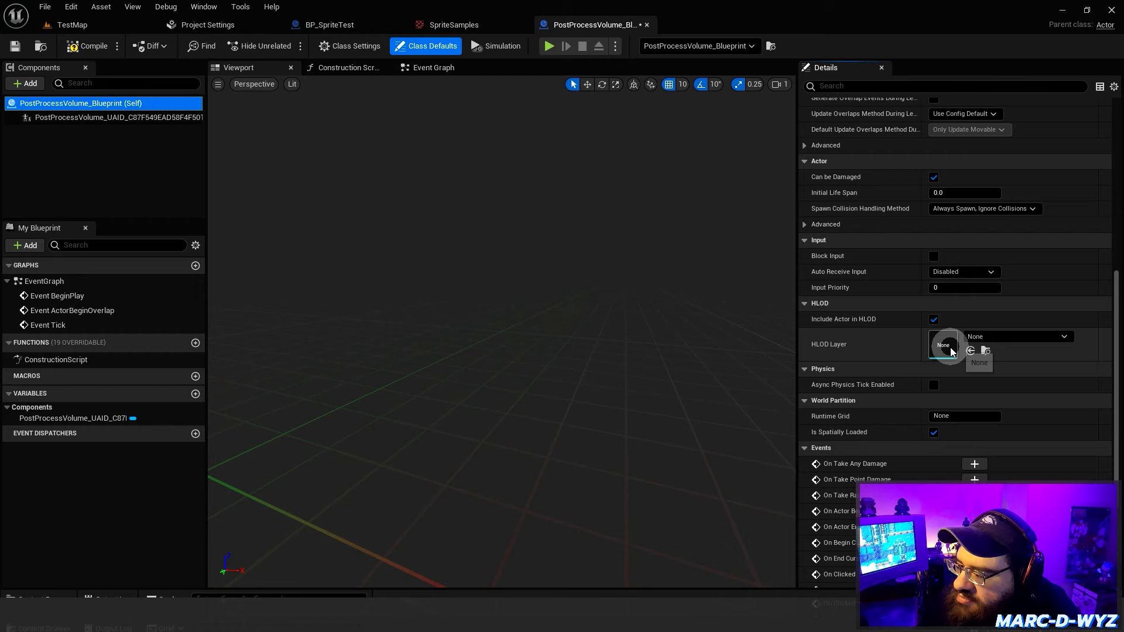
scroll(974, 363, "up", 6)
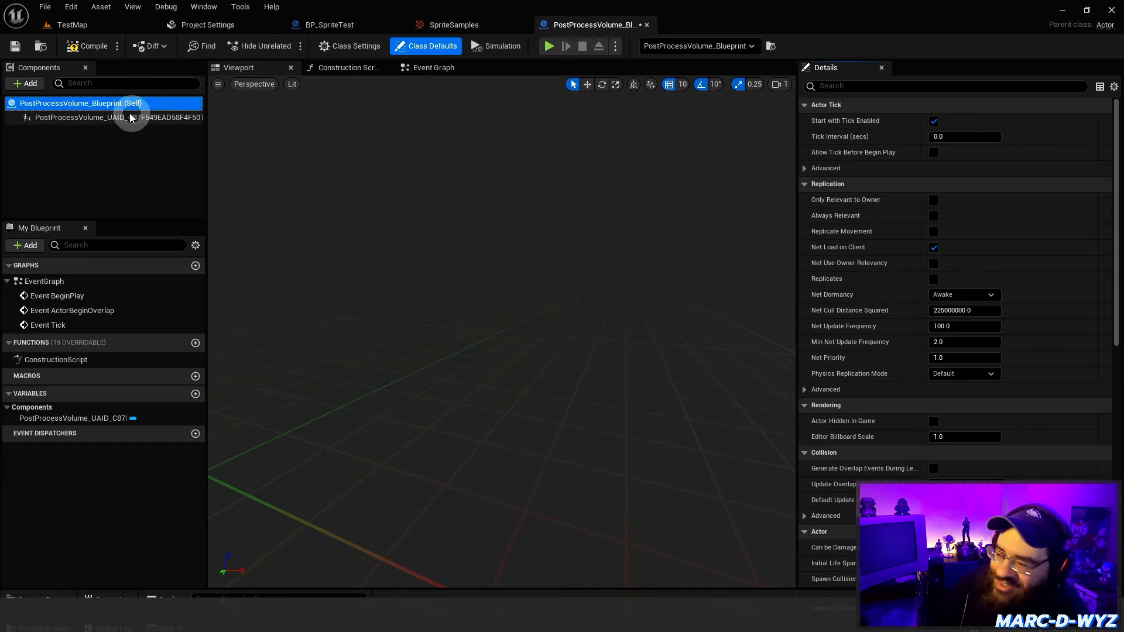
Select the post-process child component and filter its properties by "expan" to find the Expand Gamut setting.
left_click(88, 120)
scroll(902, 303, "down", 10)
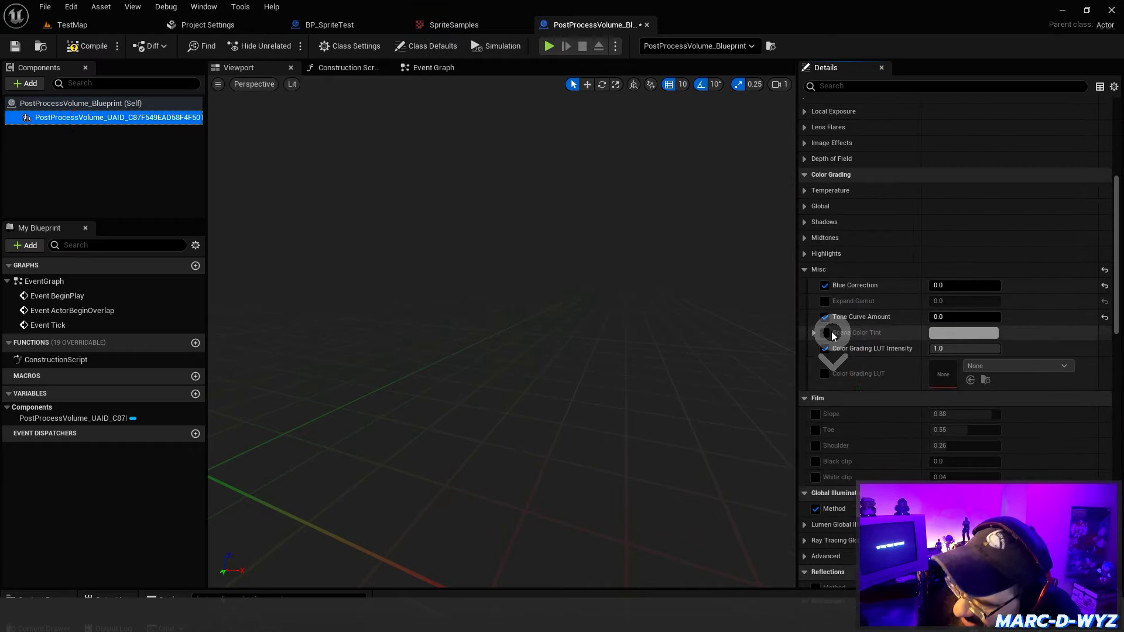
scroll(845, 333, "down", 2)
left_click(839, 87)
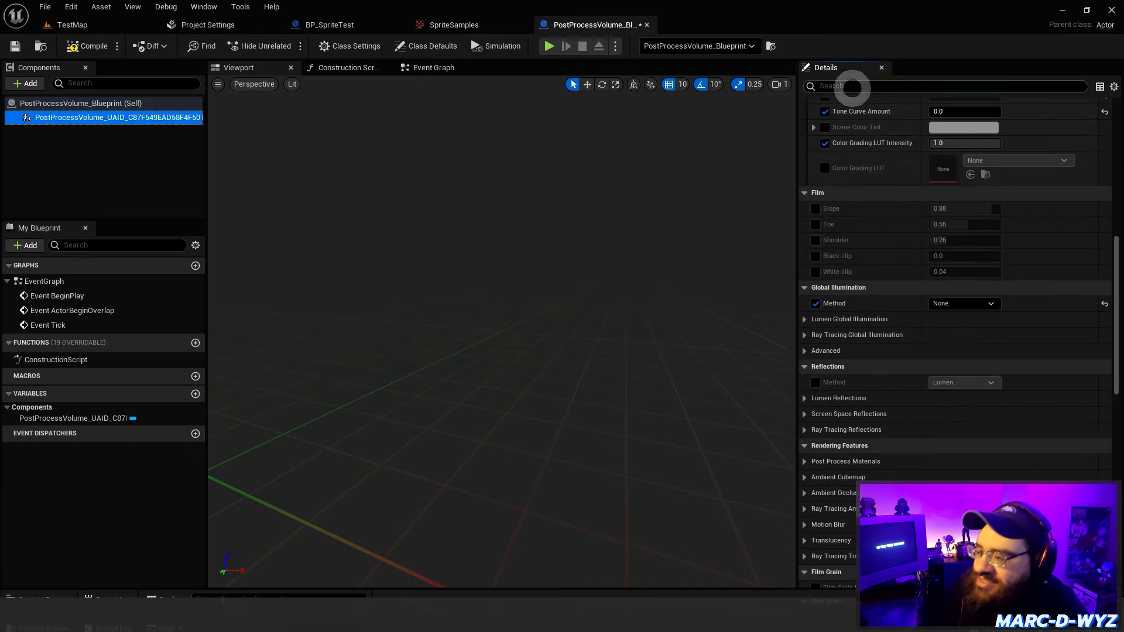
type("expan")
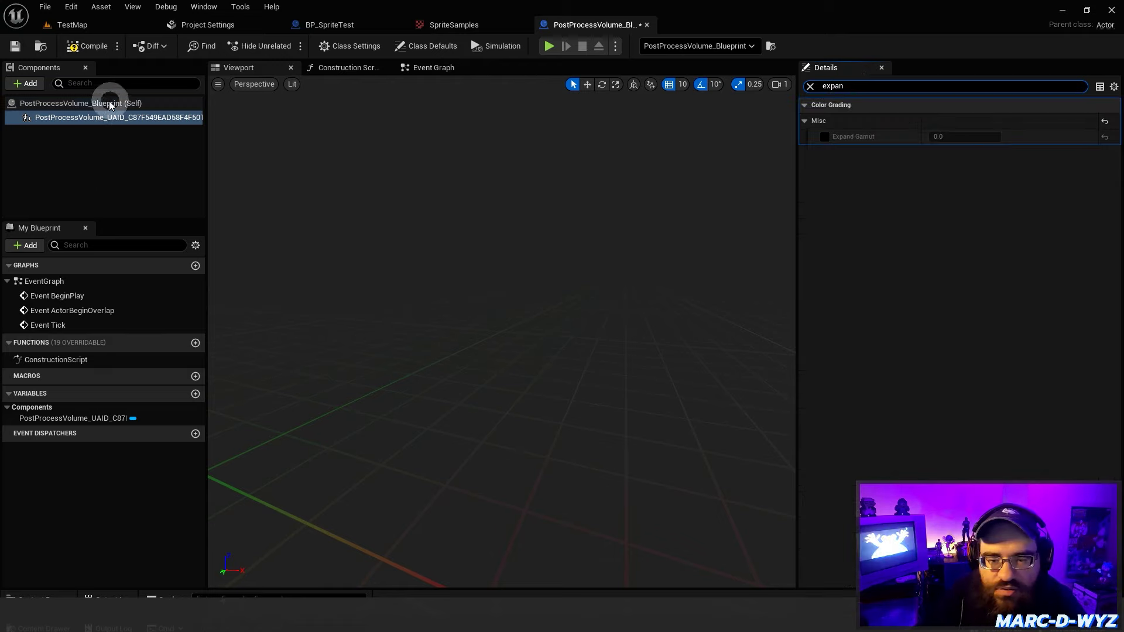
Filter the Blueprint's class defaults by "inf" to look for the infinite extent option, and clear the filter.
left_click(82, 103)
left_click(849, 85)
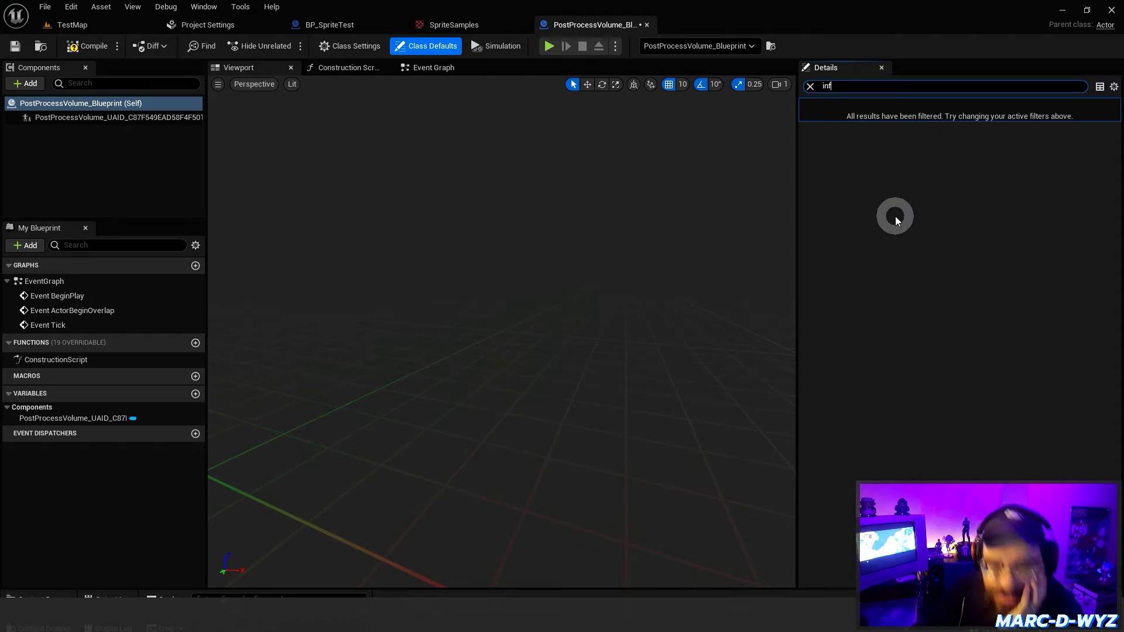
left_click(810, 88)
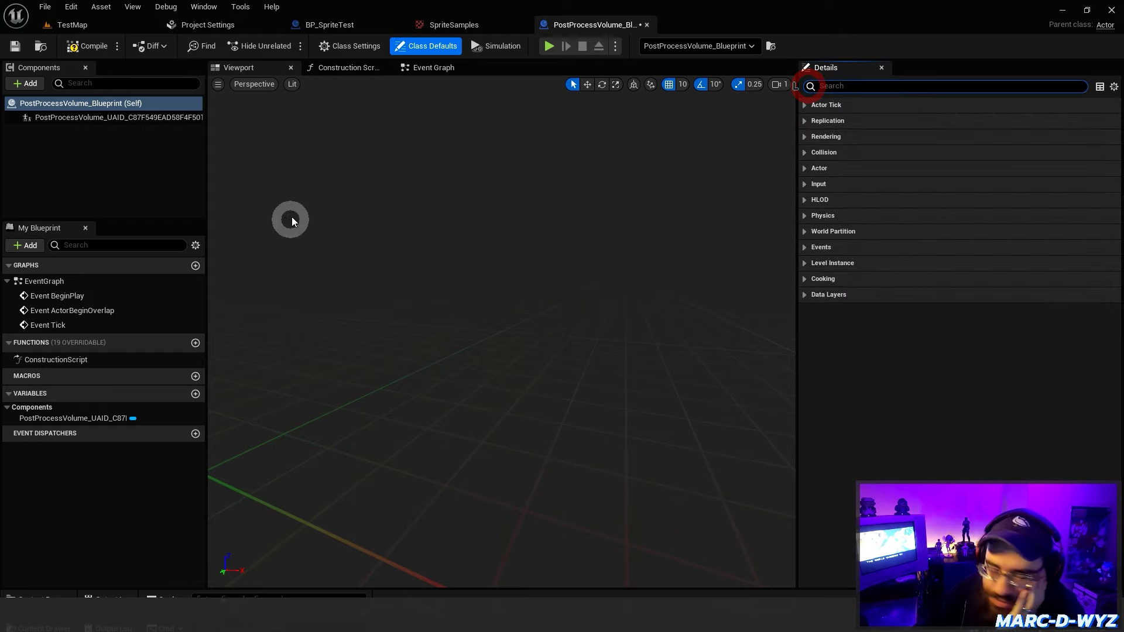
Filter the child component's properties by "infi" to check Infinite Extent (Unbound), and clear the filter.
left_click(89, 116)
left_click(882, 86)
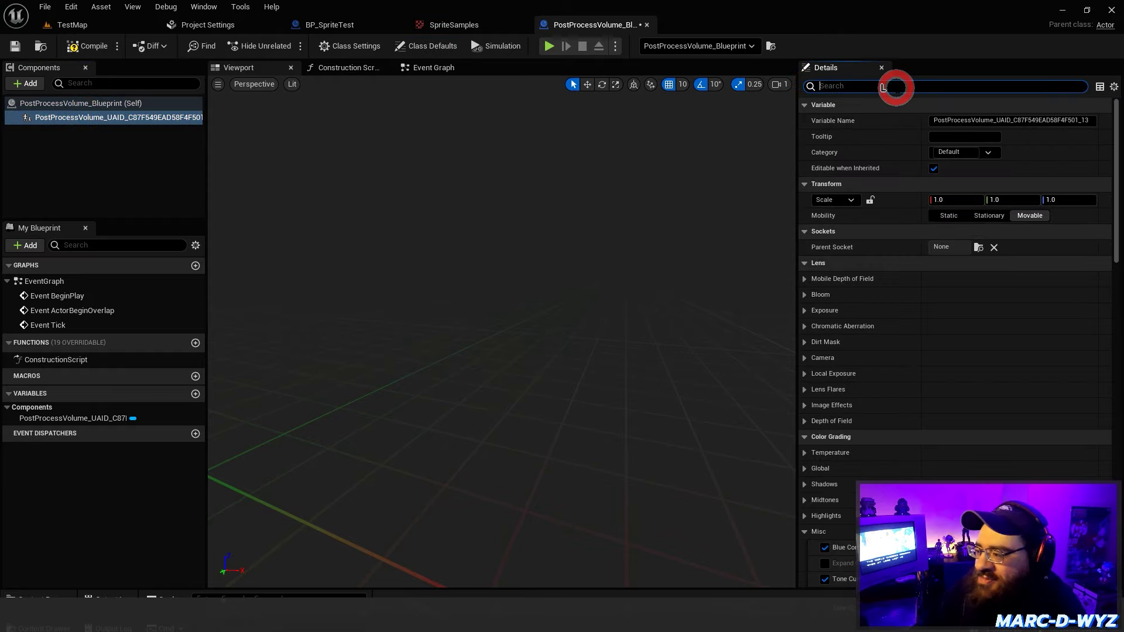
type("infi")
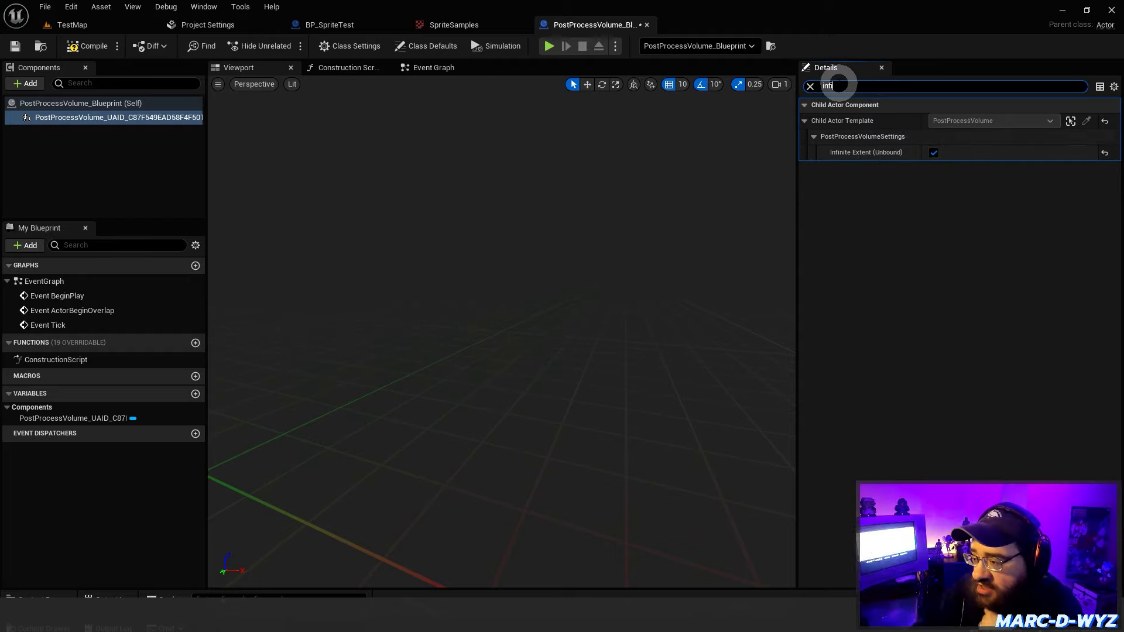
left_click(810, 86)
key("BackSpace")
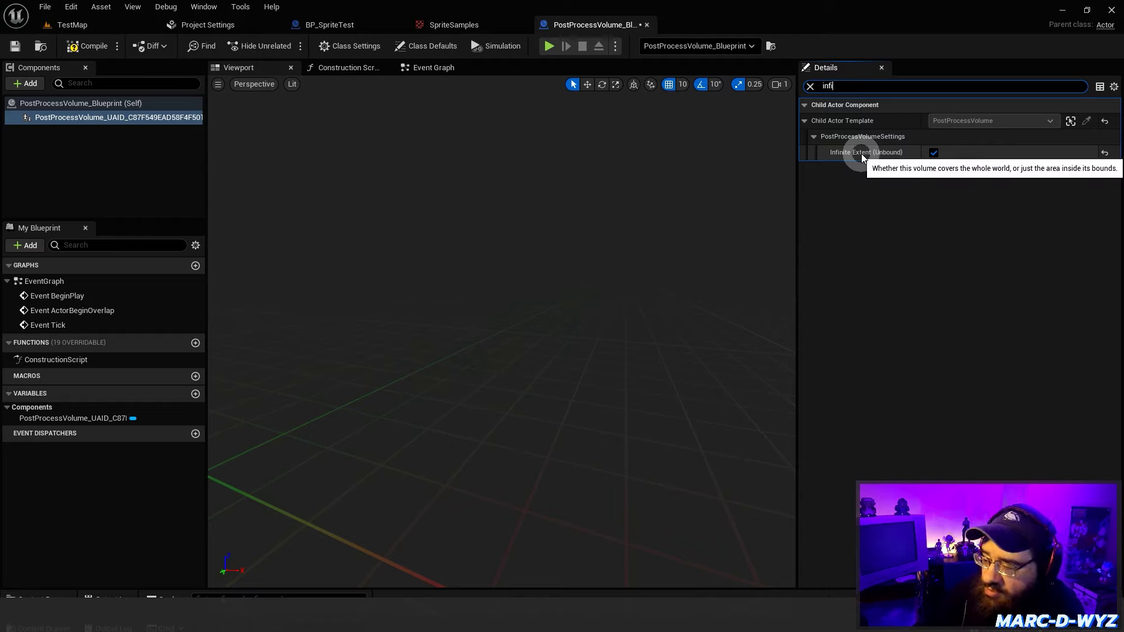
left_click(810, 86)
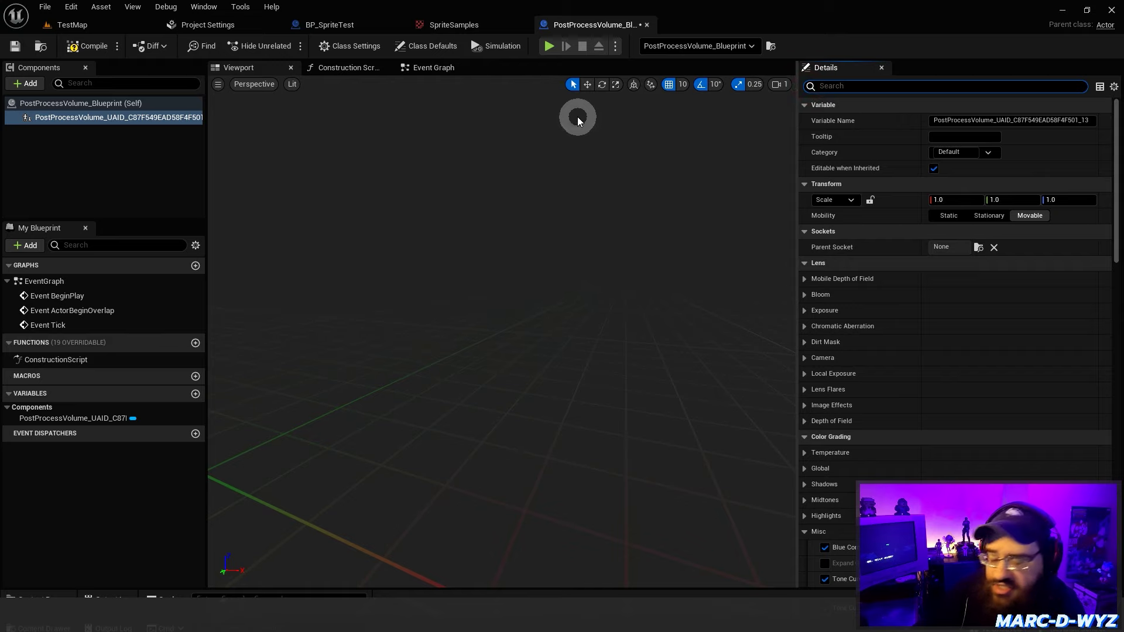
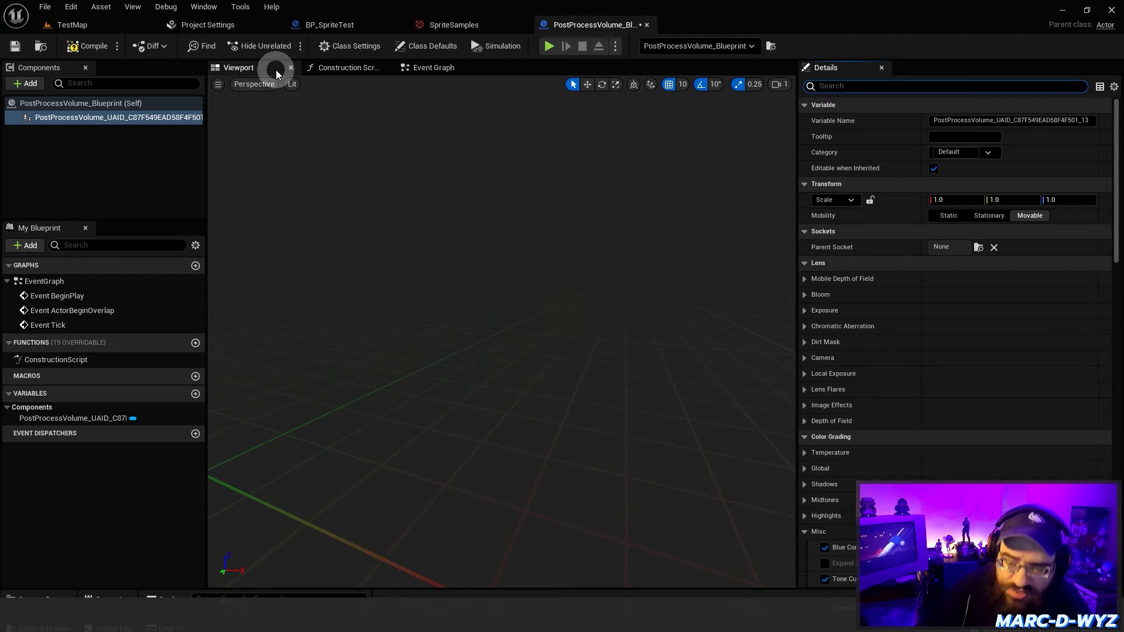
Compare the PostProcessVolume_Blueprint actor in TestMap with its Blueprint component, examining the component's Color Grading Misc settings.
scroll(928, 236, "up", 1)
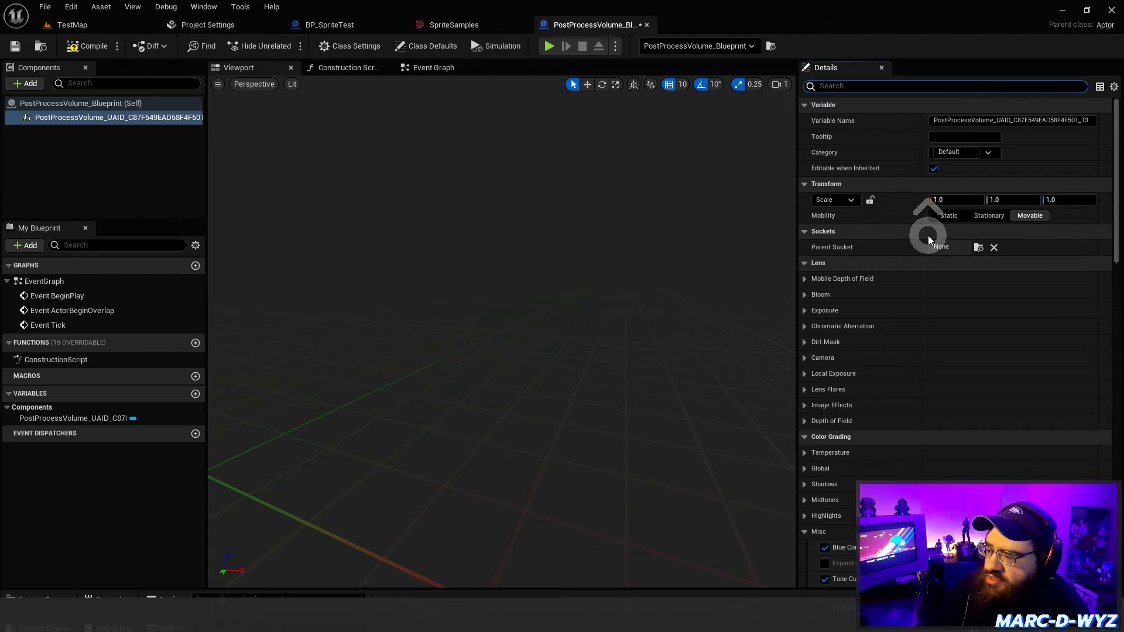
left_click(87, 24)
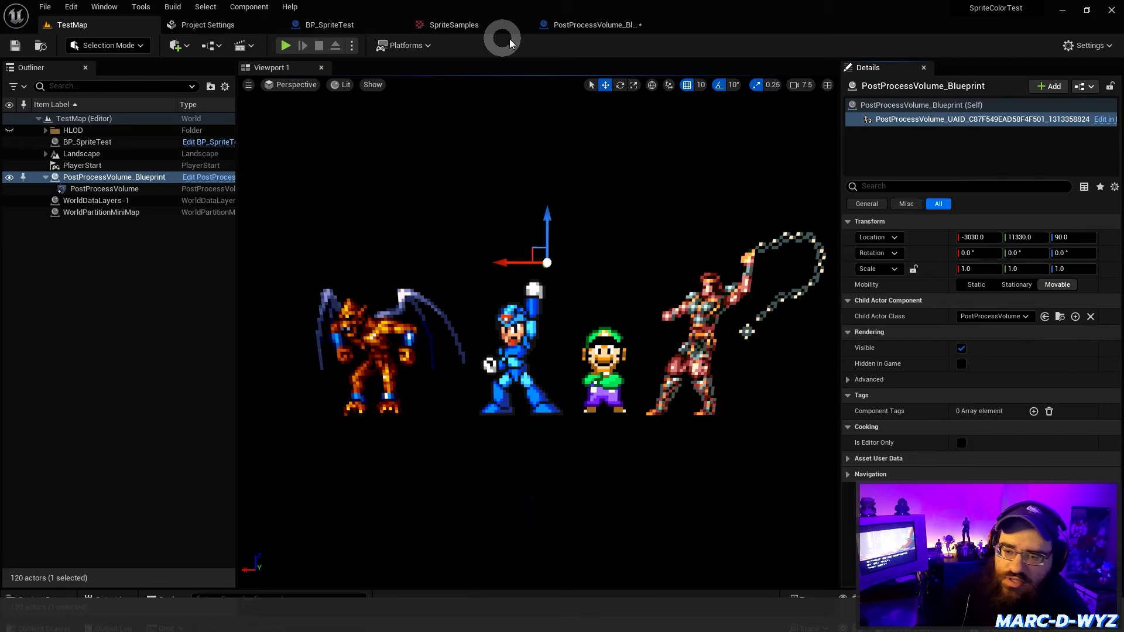
left_click(580, 26)
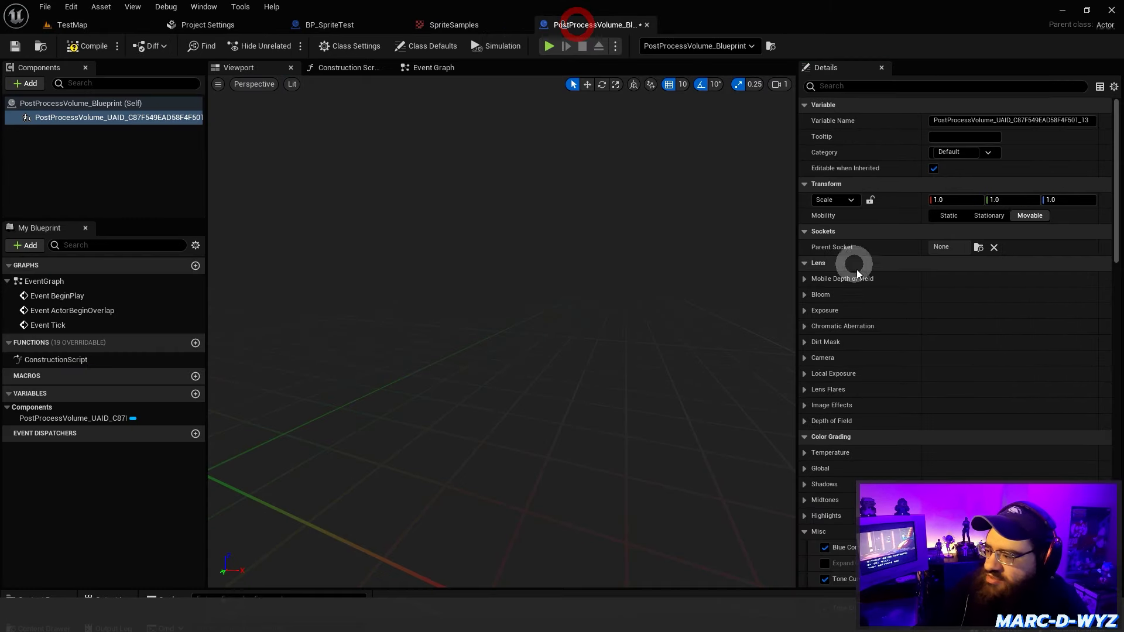
scroll(883, 273, "down", 10)
scroll(844, 310, "down", 1)
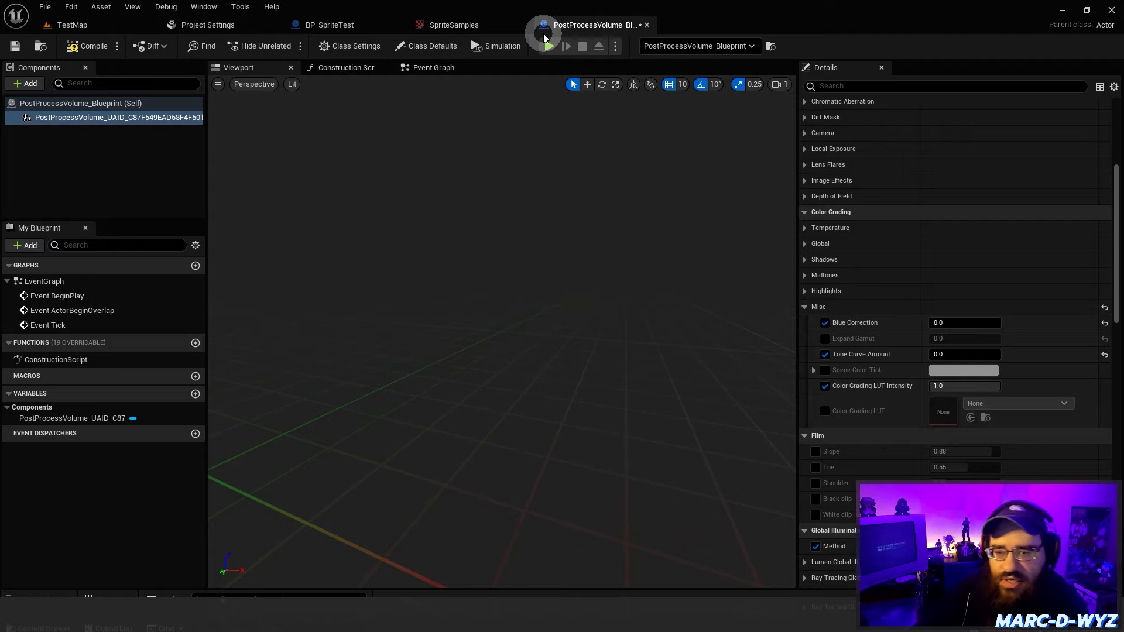
Review the SpriteSamples texture's image and its Level Of Detail, Compression and Interchange settings, including the import data.
left_click(421, 25)
scroll(446, 352, "up", 5)
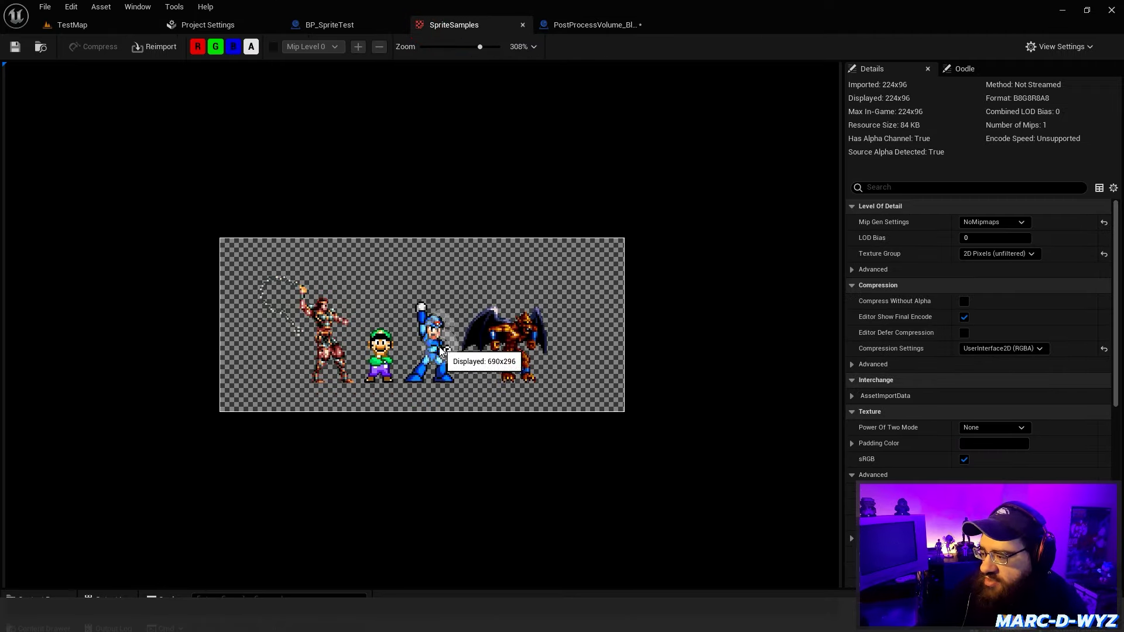
scroll(981, 326, "down", 7)
scroll(982, 326, "up", 9)
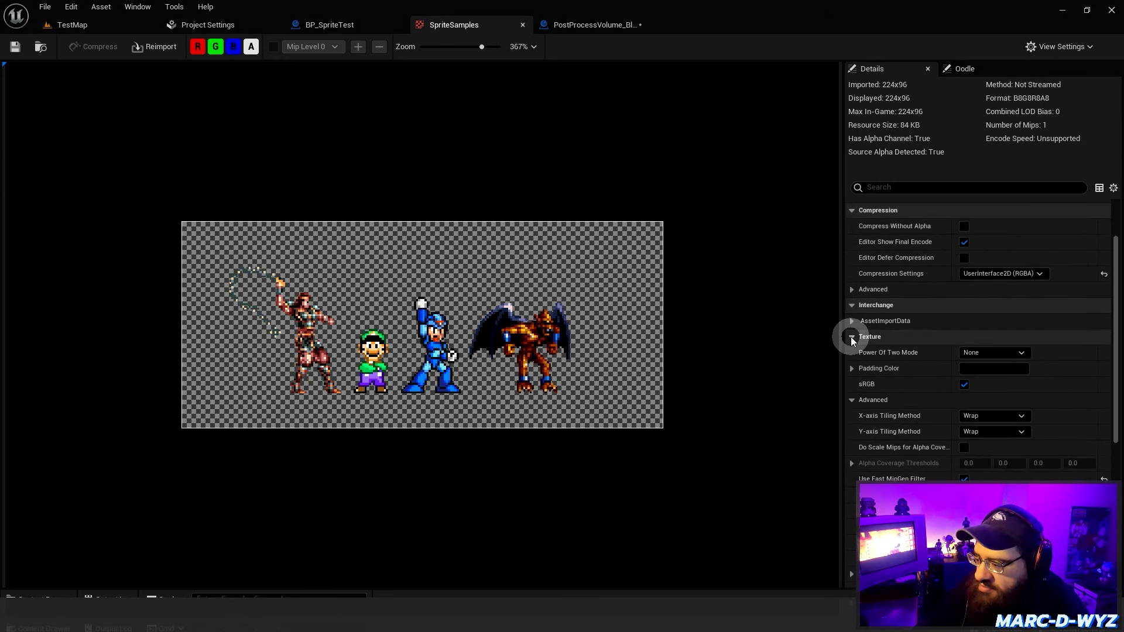
left_click(852, 320)
left_click(850, 321)
scroll(862, 320, "up", 4)
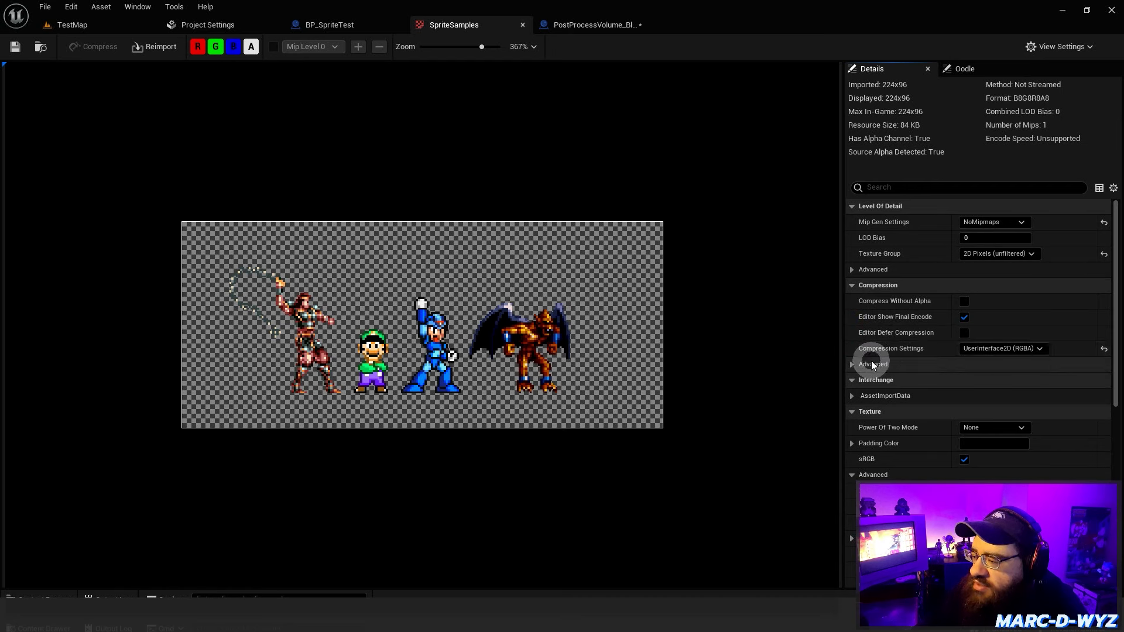
left_click(851, 365)
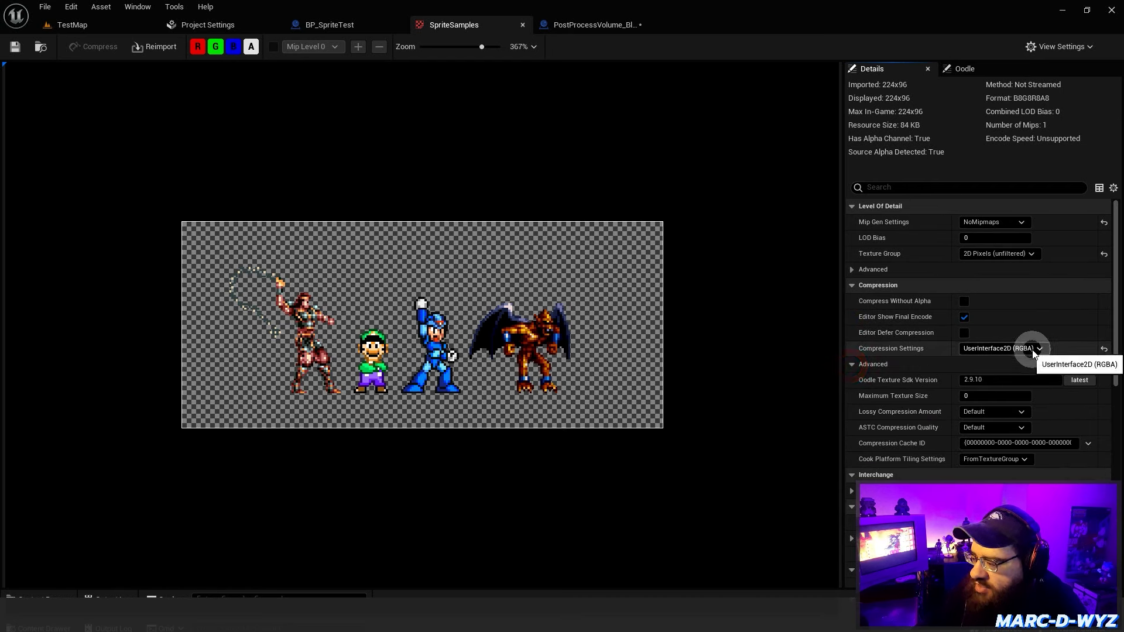
left_click(851, 365)
left_click(851, 269)
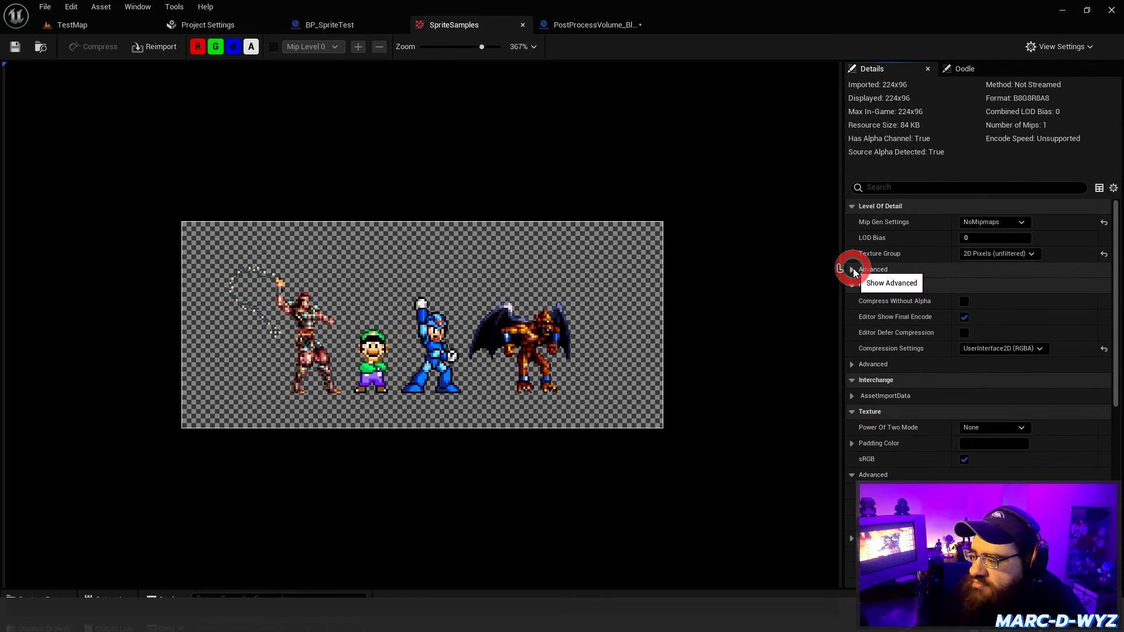
scroll(861, 293, "down", 5)
left_click(868, 343)
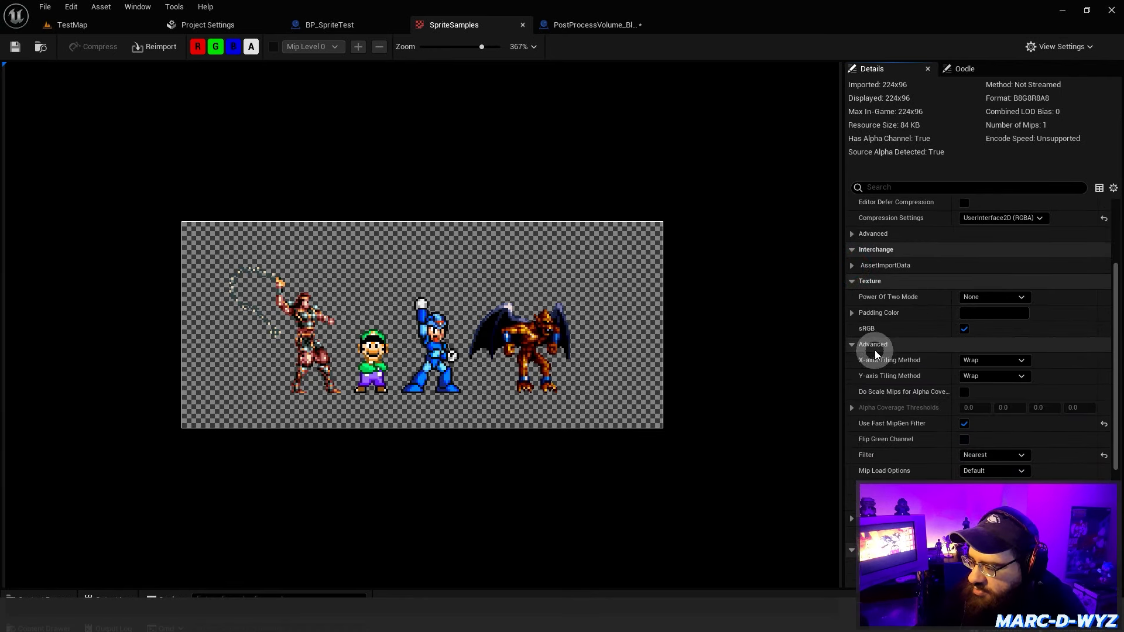
Look through the texture's Advanced and Adjustments settings and expand Source Color Settings.
scroll(874, 354, "down", 9)
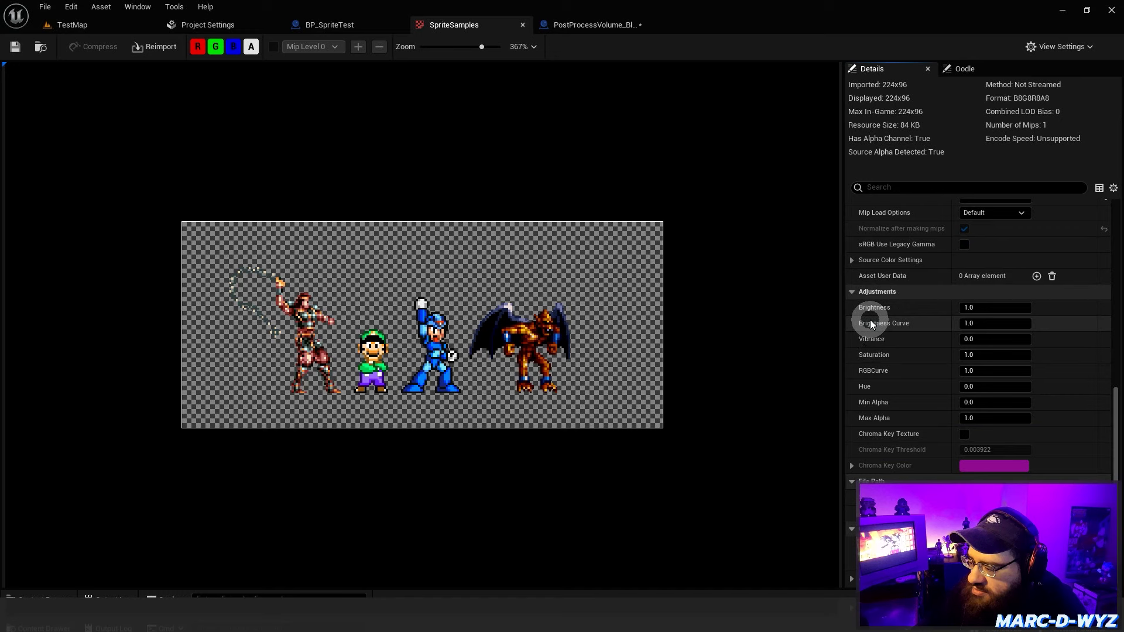
scroll(871, 324, "up", 8)
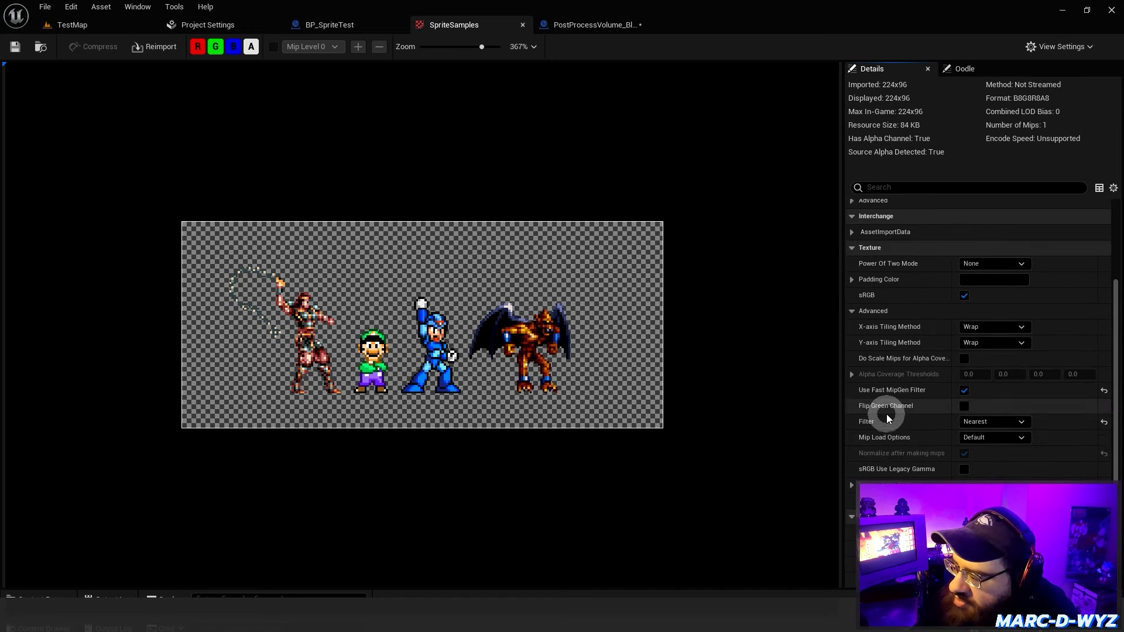
scroll(875, 418, "up", 1)
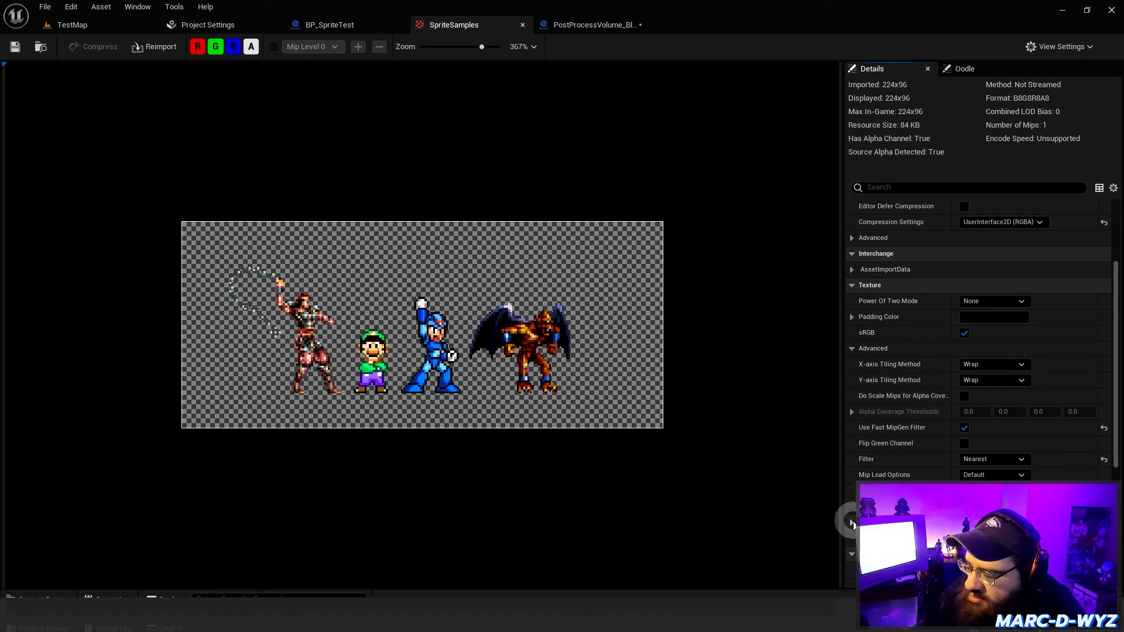
scroll(865, 445, "down", 8)
scroll(937, 416, "down", 4)
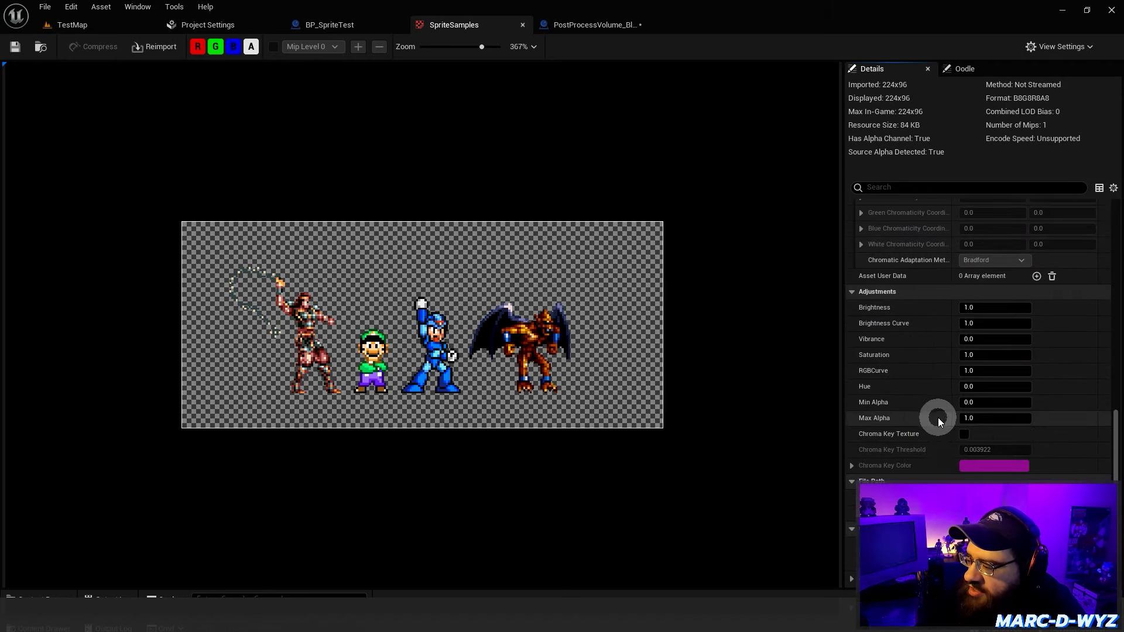
scroll(936, 414, "up", 6)
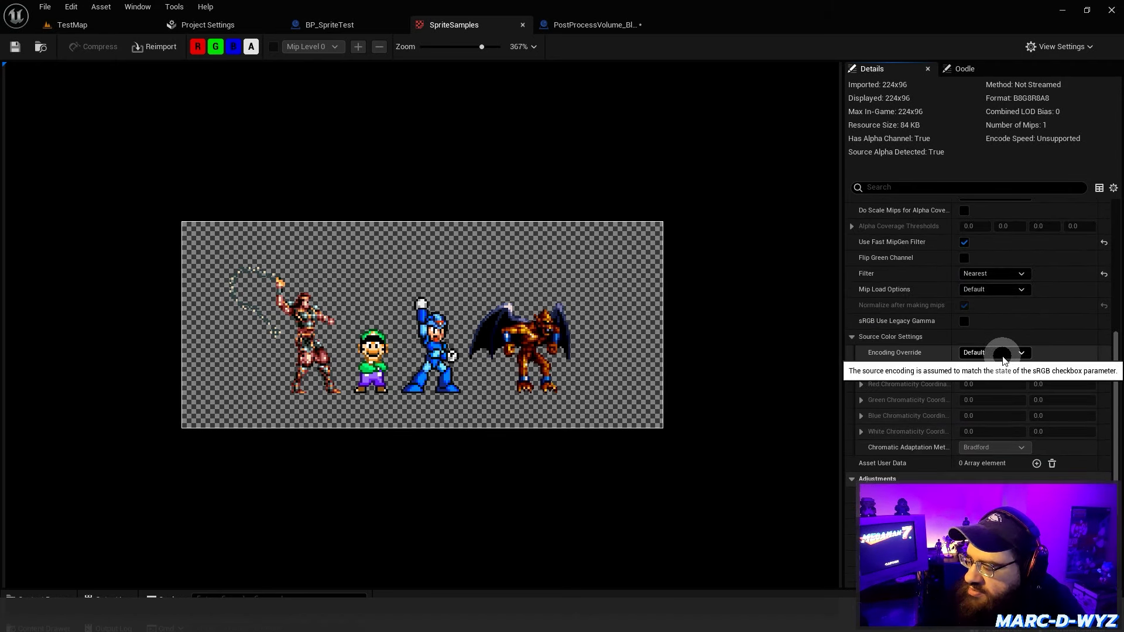
Try sRGB and Linear as the SpriteSamples texture's Encoding Override, and restore Default.
left_click(1016, 355)
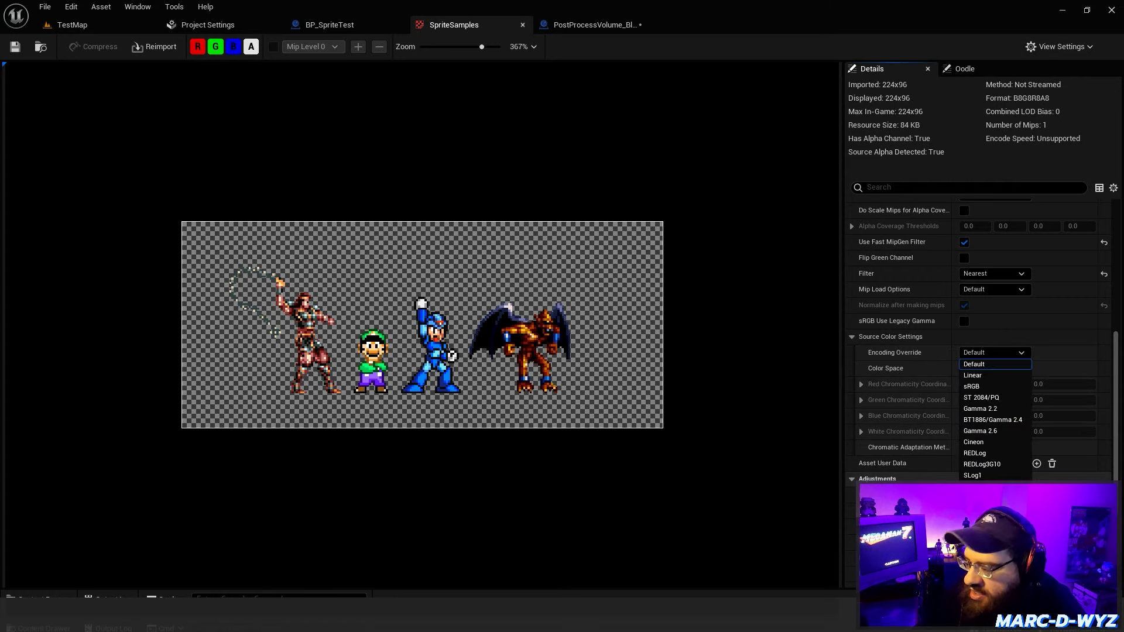
left_click(989, 387)
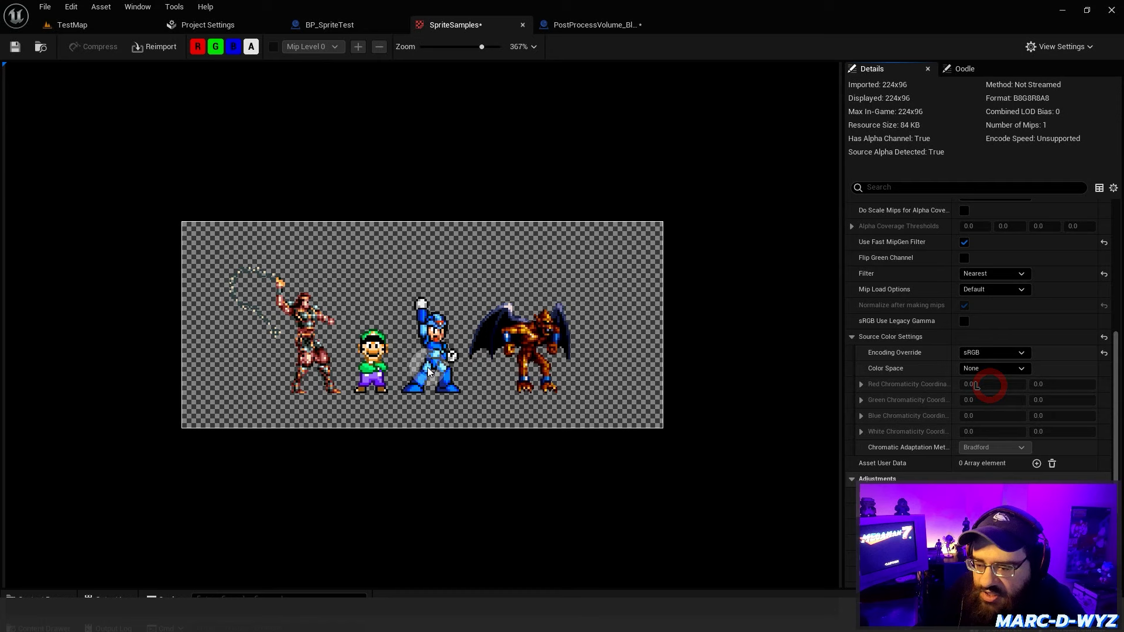
left_click(981, 352)
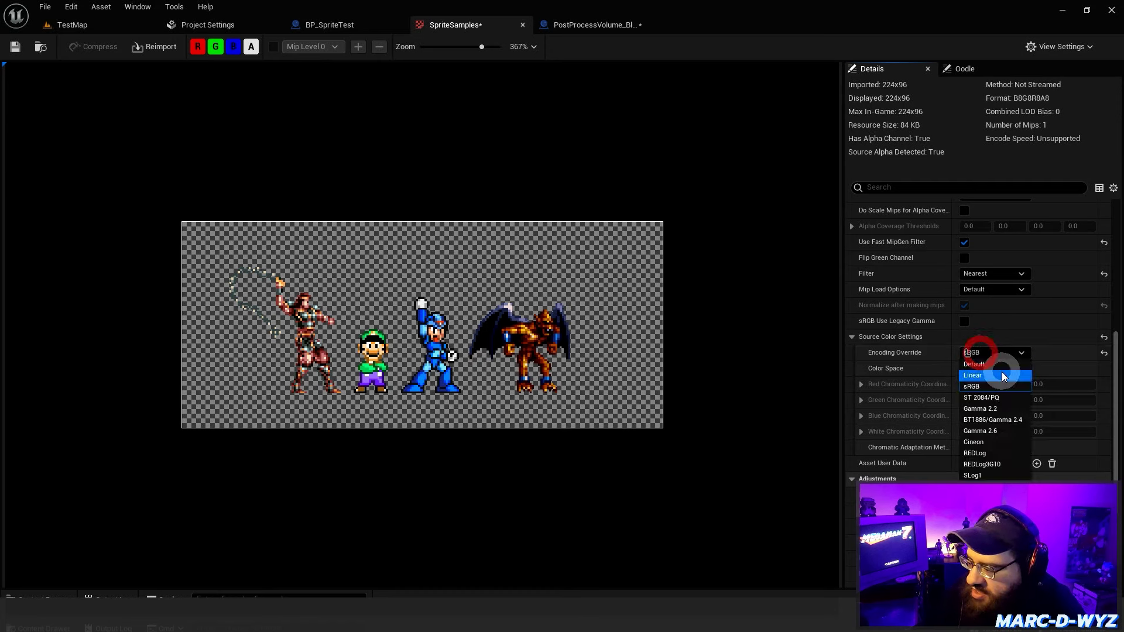
left_click(991, 364)
left_click(996, 354)
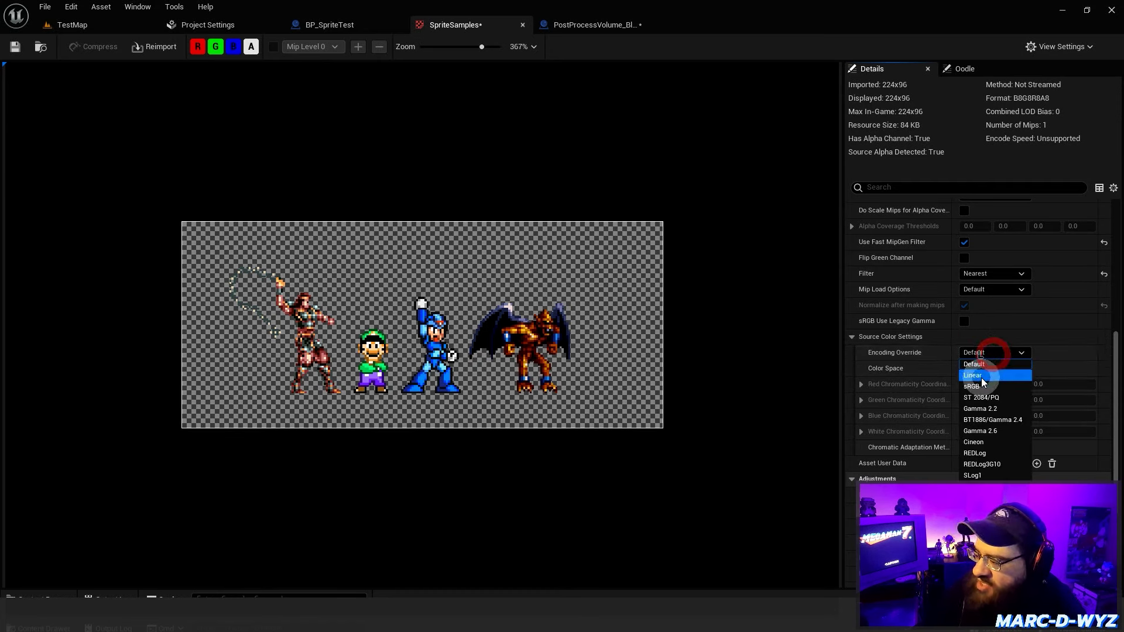
left_click(978, 375)
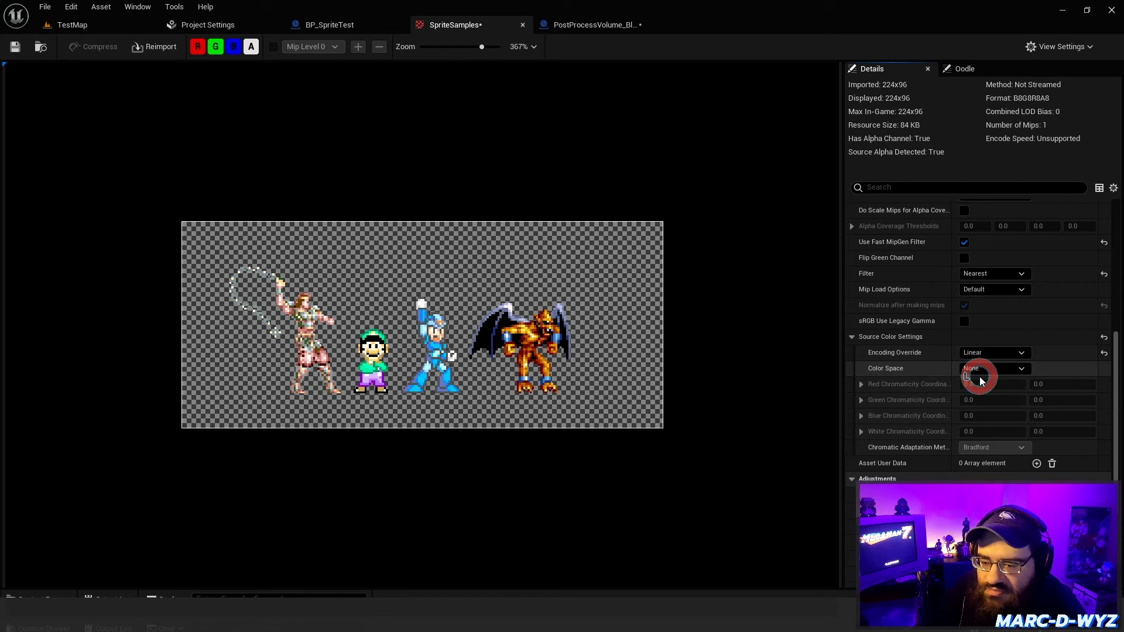
left_click(979, 354)
left_click(981, 364)
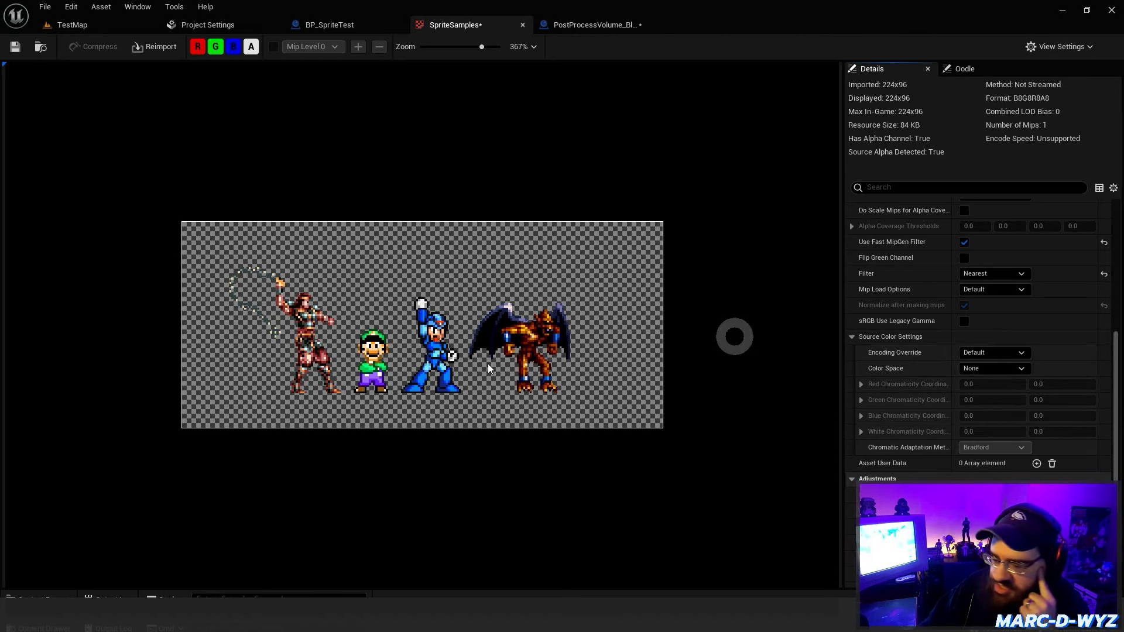
Set the texture's Color Space to sRGB / Rec709 and its Encoding Override to sRGB, and save the asset.
left_click(1022, 369)
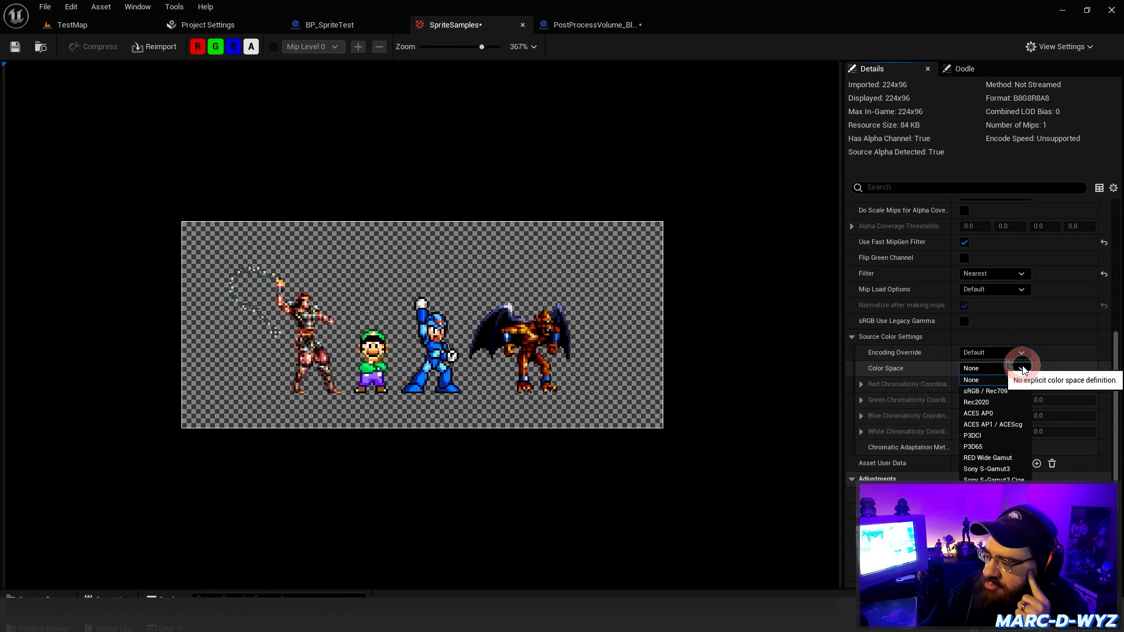
left_click(1003, 393)
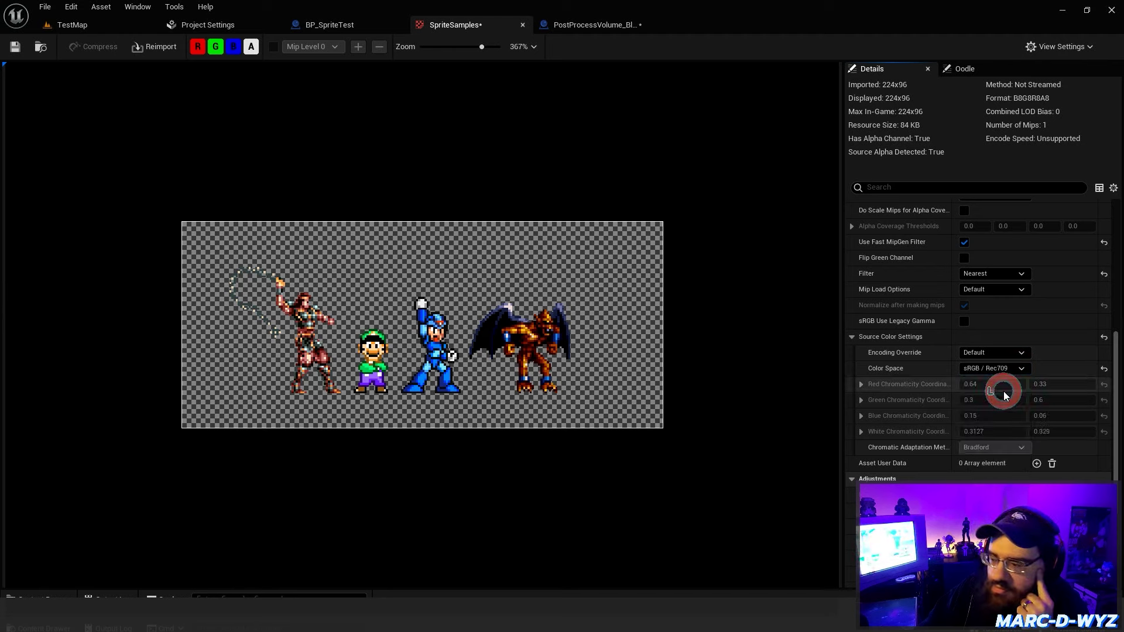
left_click(1005, 352)
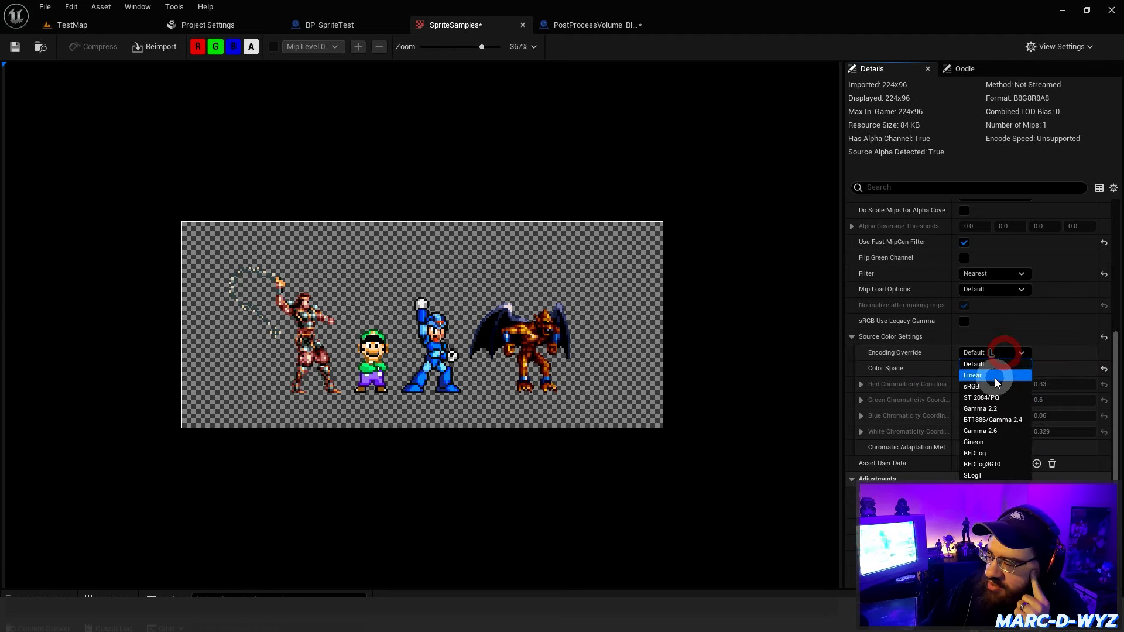
left_click(997, 386)
left_click(14, 47)
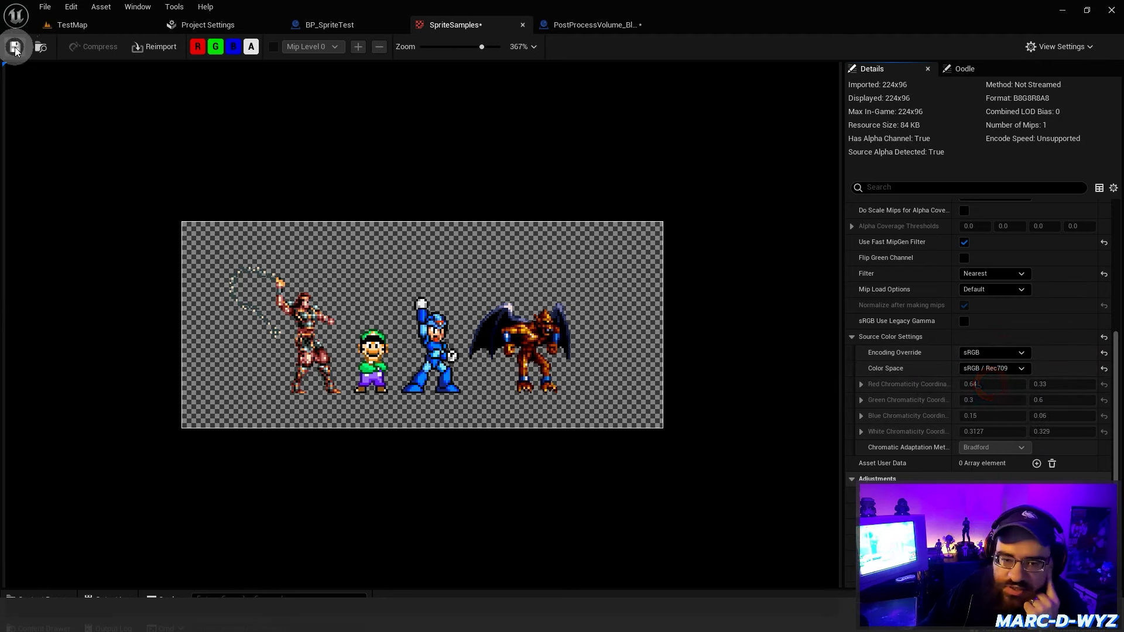
Capture the blue-armoured sprite's head from the TestMap viewport and paste it onto Layer 1 of SpriteSamples.png in Aseprite.
left_click(93, 30)
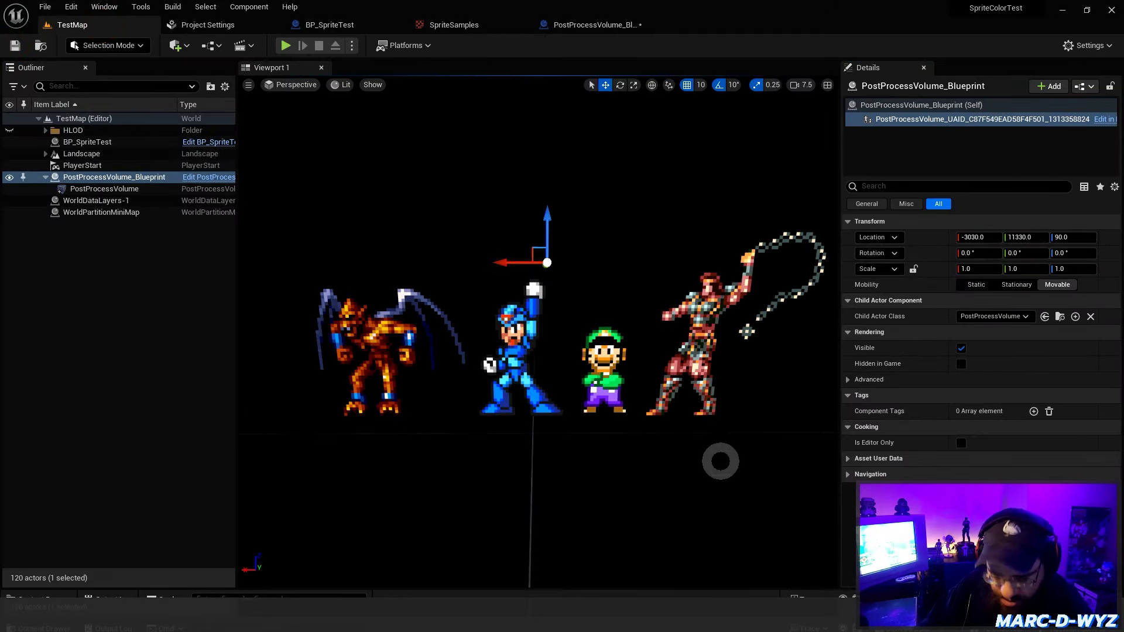
key("super+shift+s")
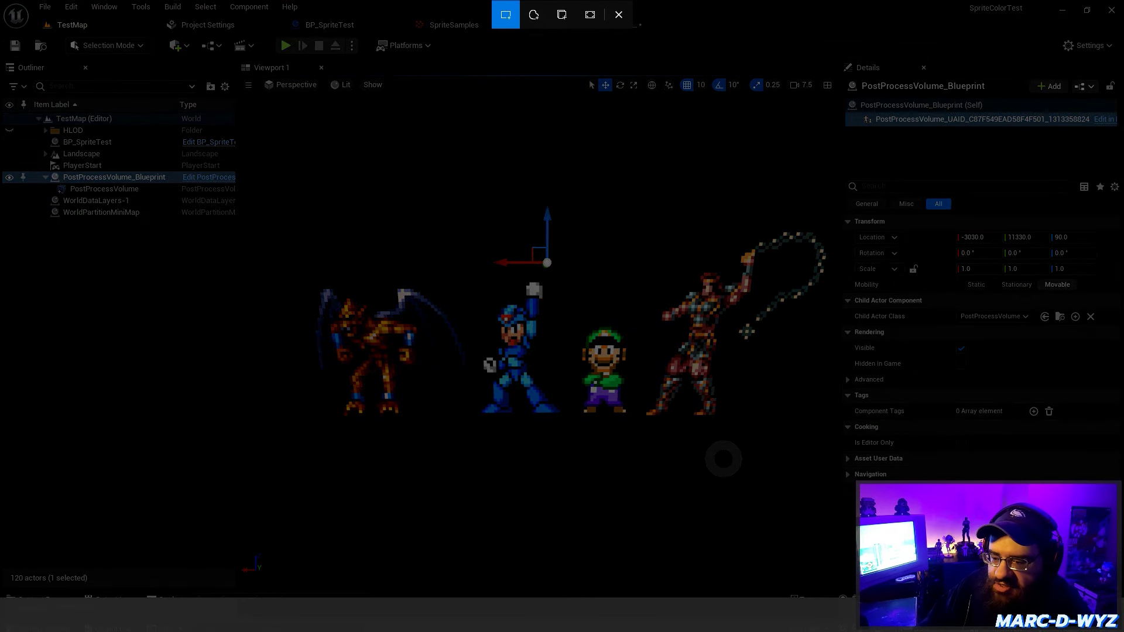
left_click_drag(484, 299, 540, 363)
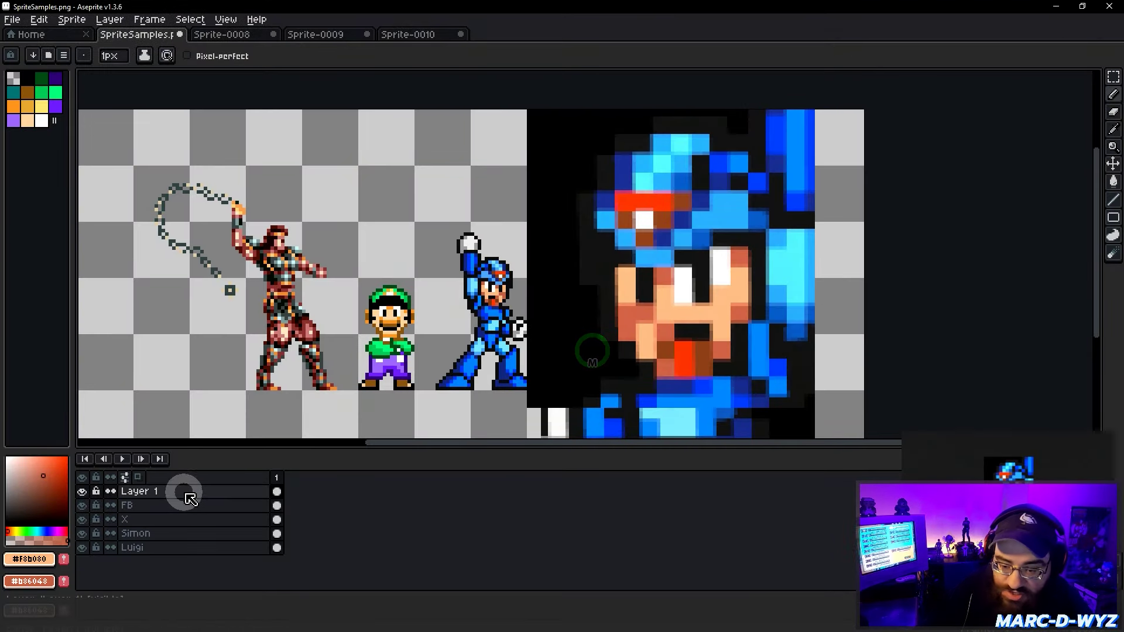
middle_click_drag(635, 313, 612, 312)
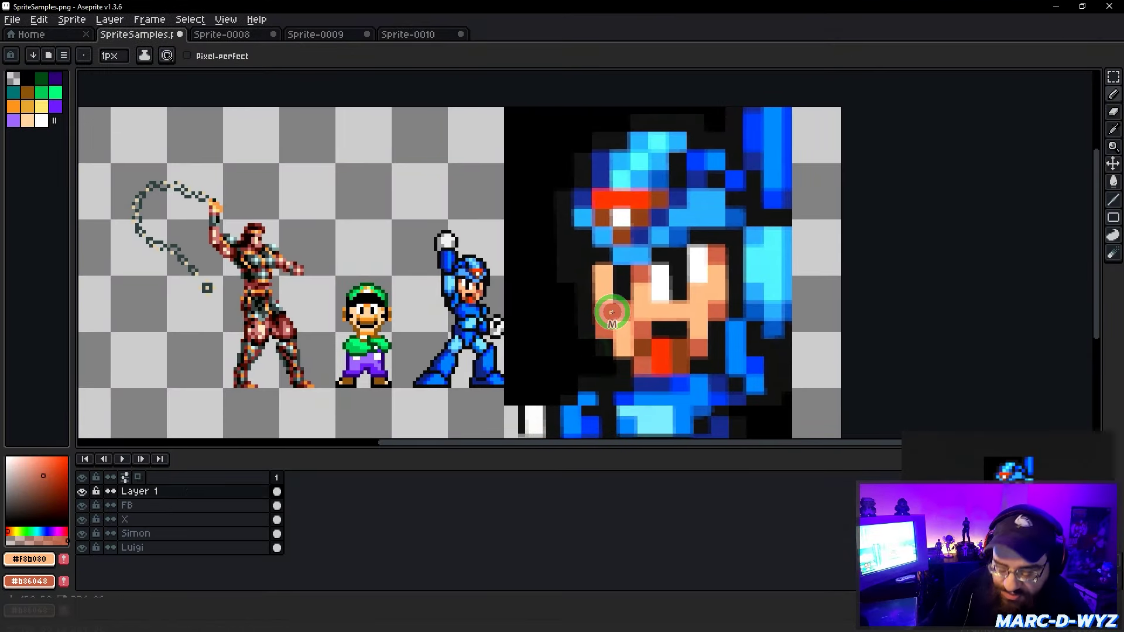
key("m")
left_click(438, 223)
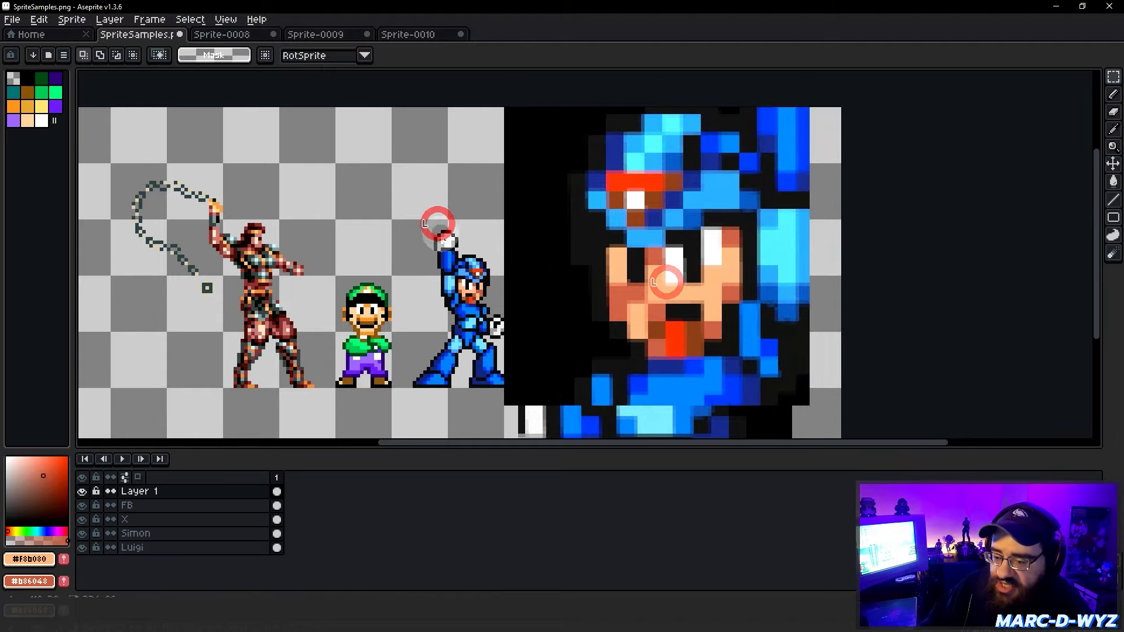
Sample the original blue sprite's light skin color #f8b080 and its skin shadow color #b86048.
key("b")
scroll(485, 293, "up", 7)
left_click(387, 256, "alt")
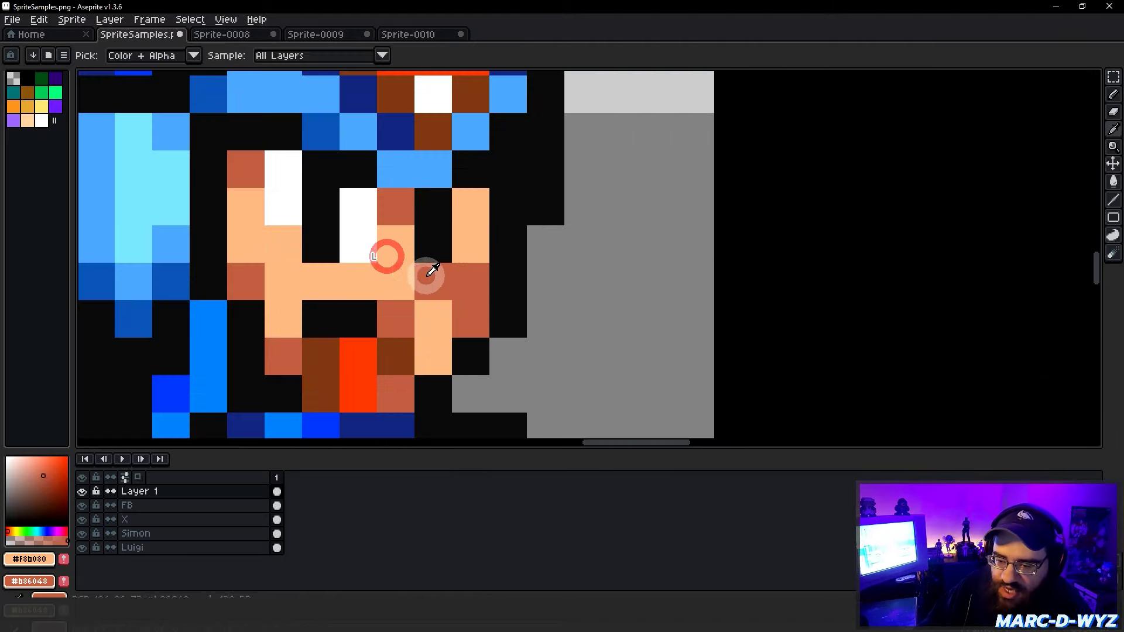
Try strokes of the sampled skin colors across the captured face, and undo them.
scroll(717, 284, "down", 7)
middle_click_drag(887, 261, 584, 258)
scroll(649, 254, "up", 6)
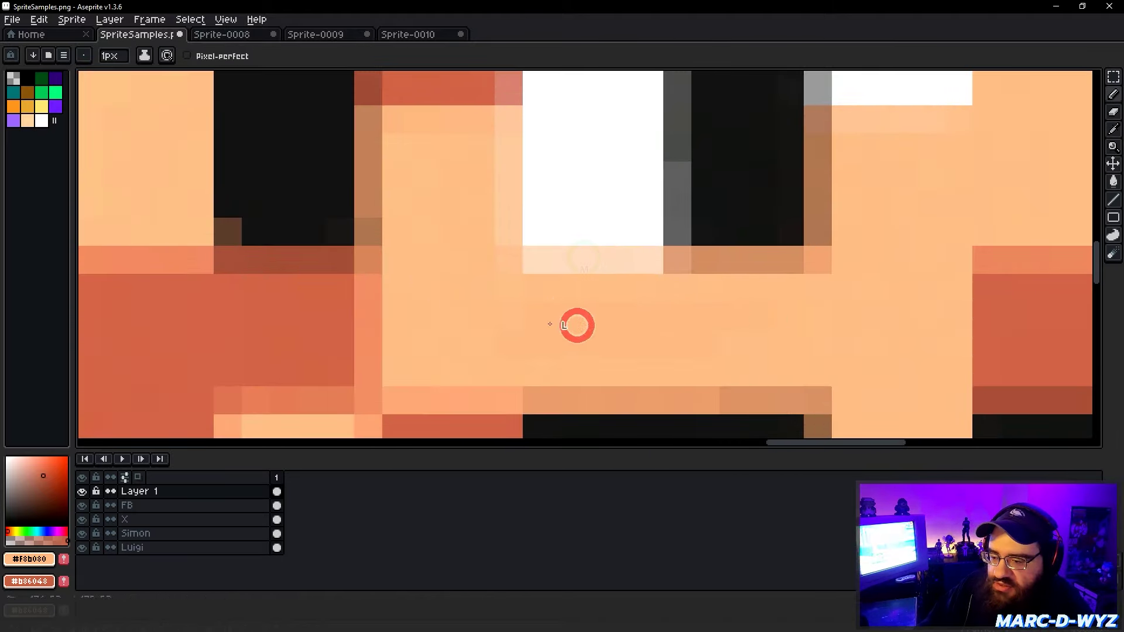
right_click_drag(507, 344, 843, 290)
right_click_drag(310, 315, 114, 316)
right_click_drag(175, 342, 256, 345)
scroll(211, 345, "down", 4)
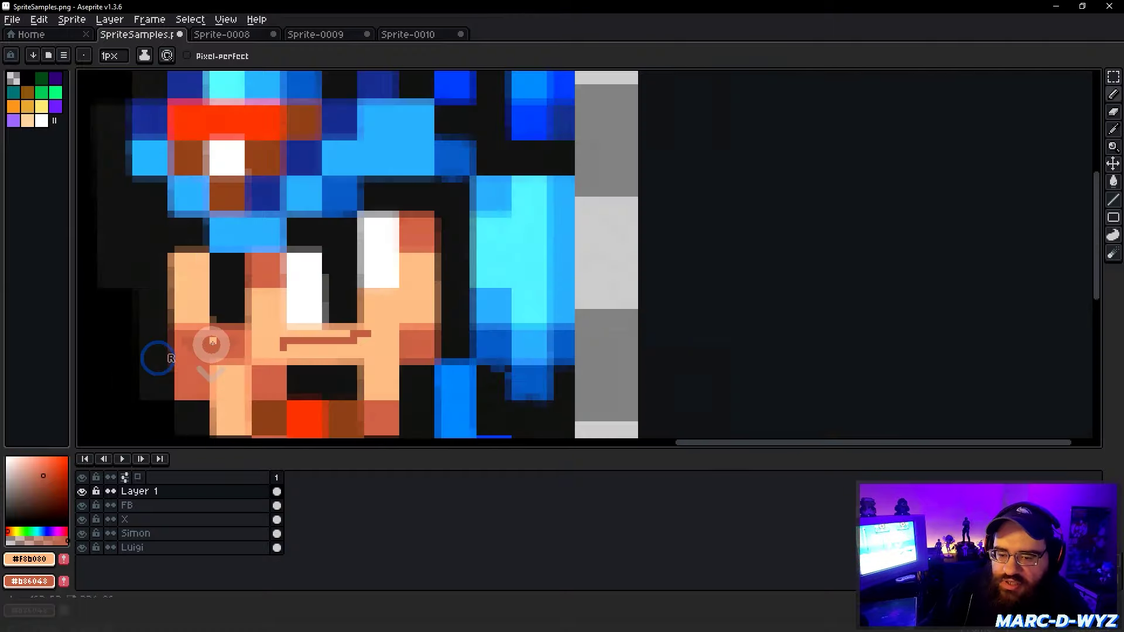
middle_click_drag(215, 345, 427, 328)
scroll(446, 359, "up", 5)
key("ctrl+z")
key("ctrl+z")
key("ctrl+z")
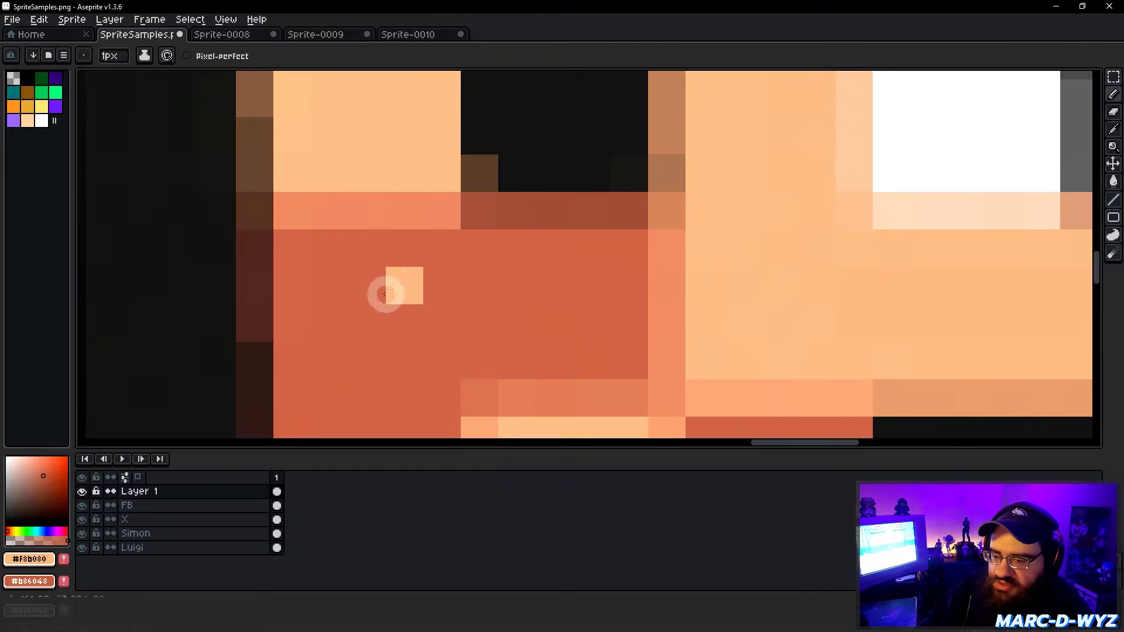
Paint #b86048 over the captured face's shadowed skin and #f8b080 over its light skin to compare the shades.
right_click_drag(369, 290, 475, 324)
mouse_move(872, 297)
left_mouse_down()
mouse_move(843, 283)
mouse_move(758, 310)
left_mouse_up()
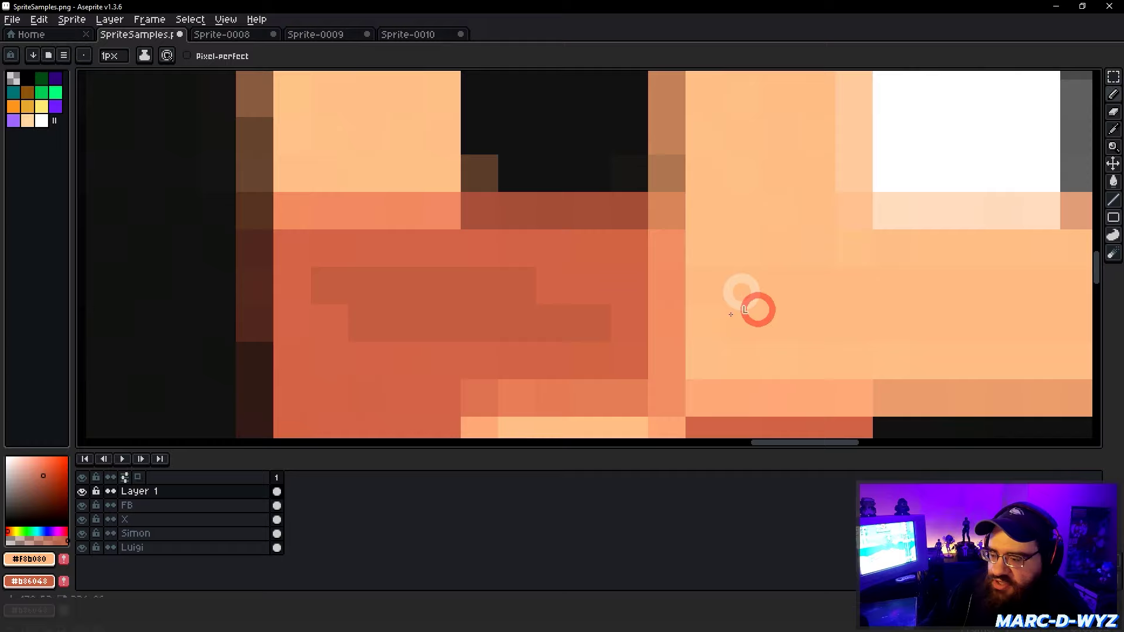
Compare the captured face's skin shades with the original blue sprite in SpriteSamples.png, both up close and side by side.
scroll(731, 314, "down", 5)
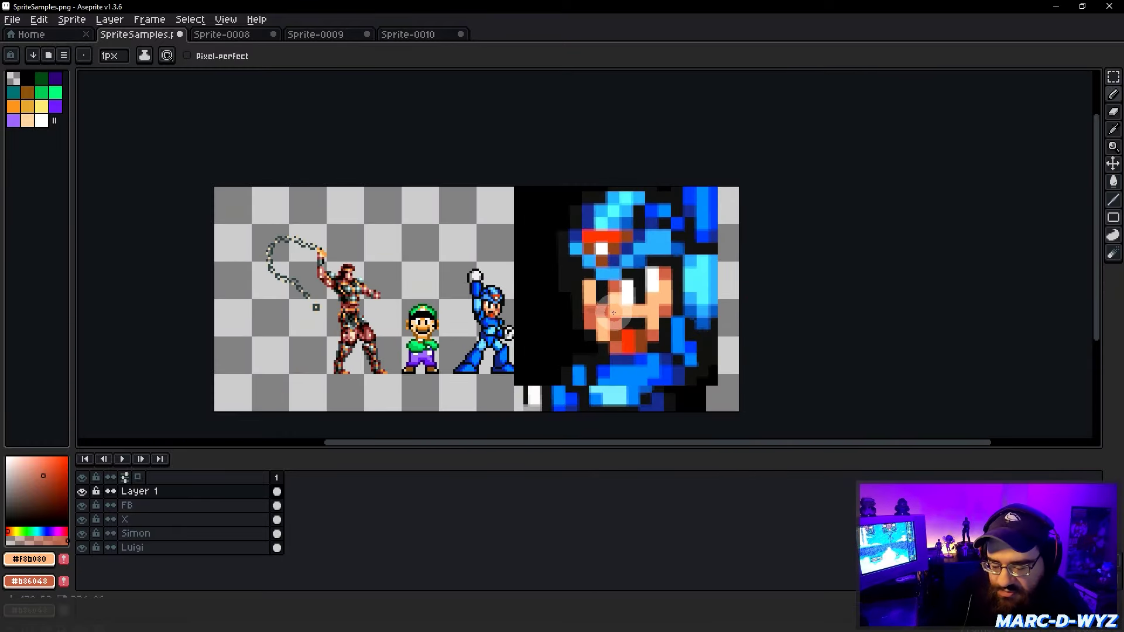
scroll(540, 298, "up", 1)
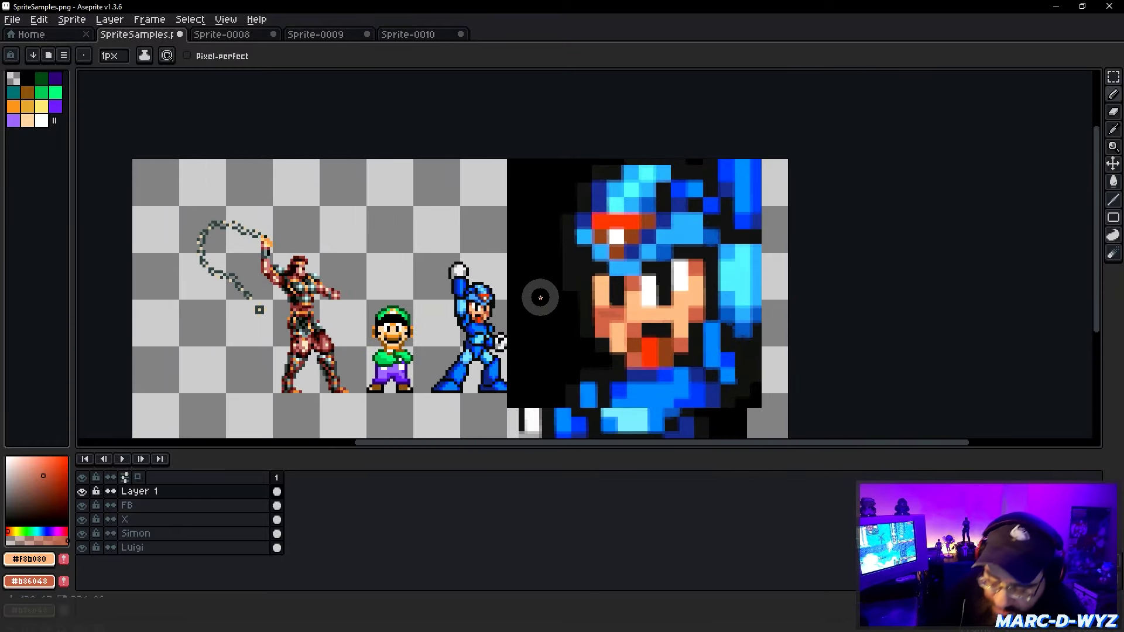
scroll(524, 292, "up", 1)
middle_click_drag(522, 289, 512, 240)
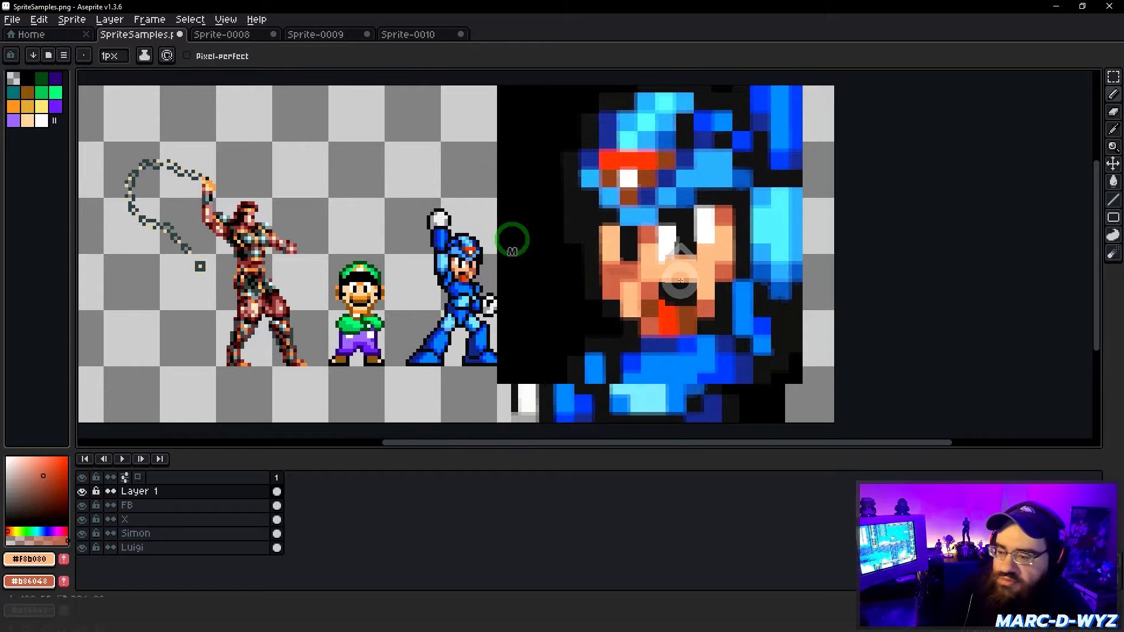
scroll(676, 278, "up", 4)
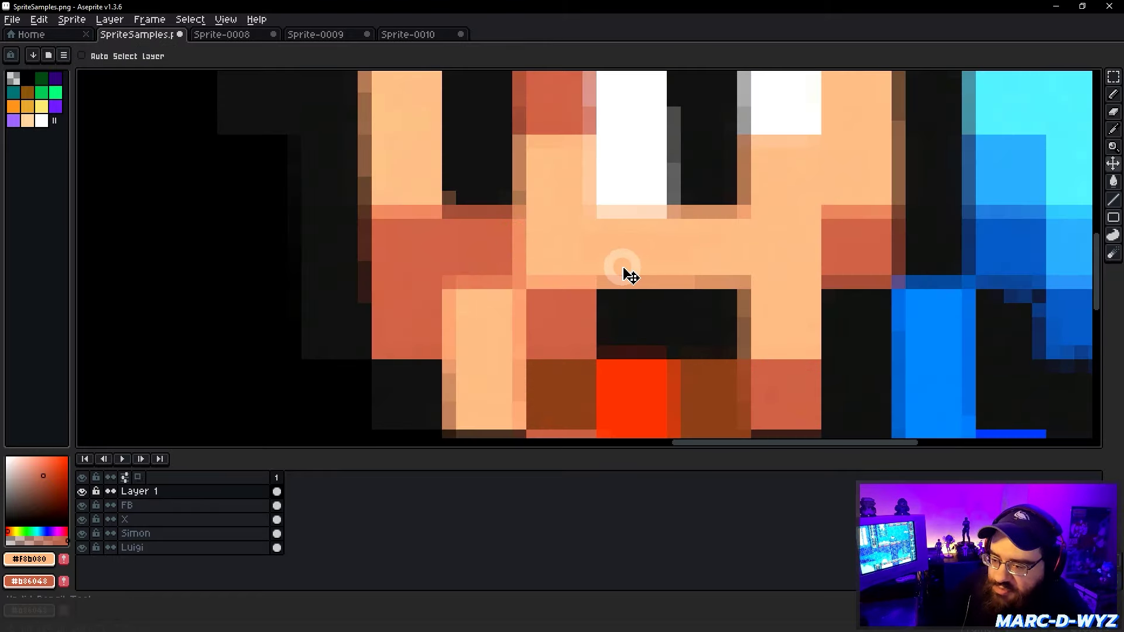
scroll(615, 265, "down", 5)
middle_click_drag(472, 251, 532, 260)
key("m")
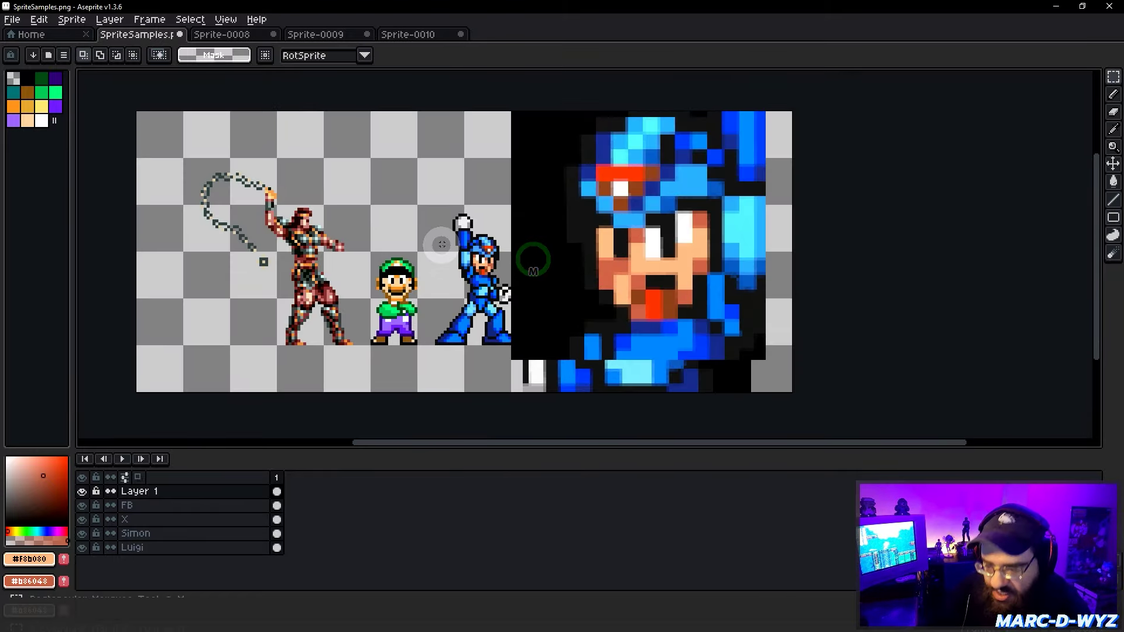
scroll(508, 262, "up", 1)
middle_click_drag(446, 248, 535, 286)
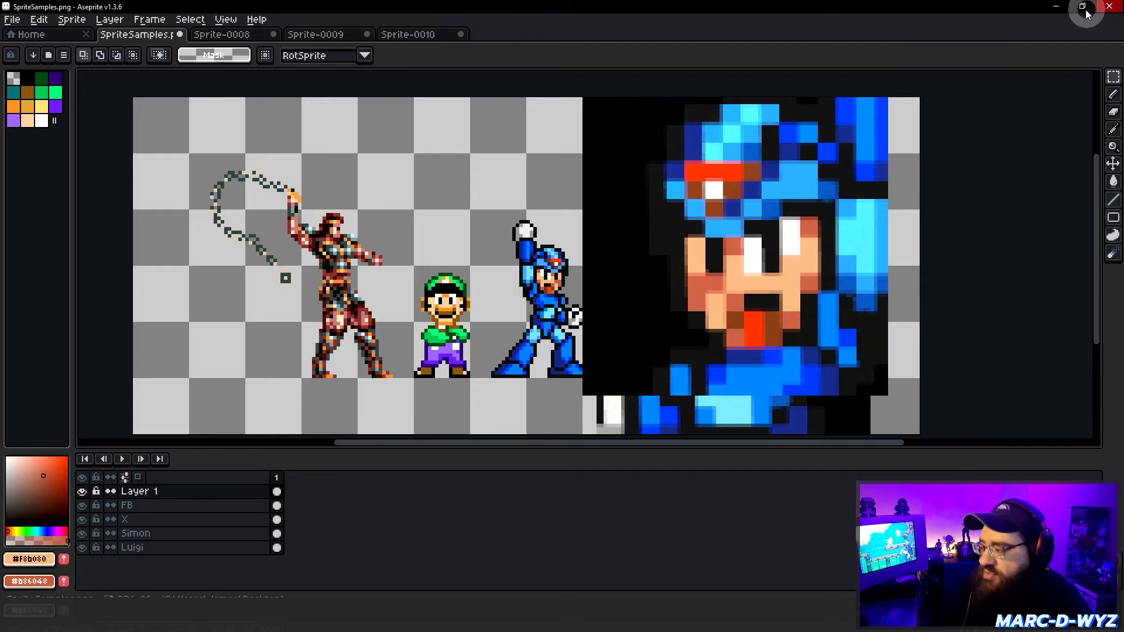
Switch to Unreal Editor, review PostProcessVolume_Blueprint's Color Grading and Lens settings, and return to the sprites in TestMap.
left_click(1054, 9)
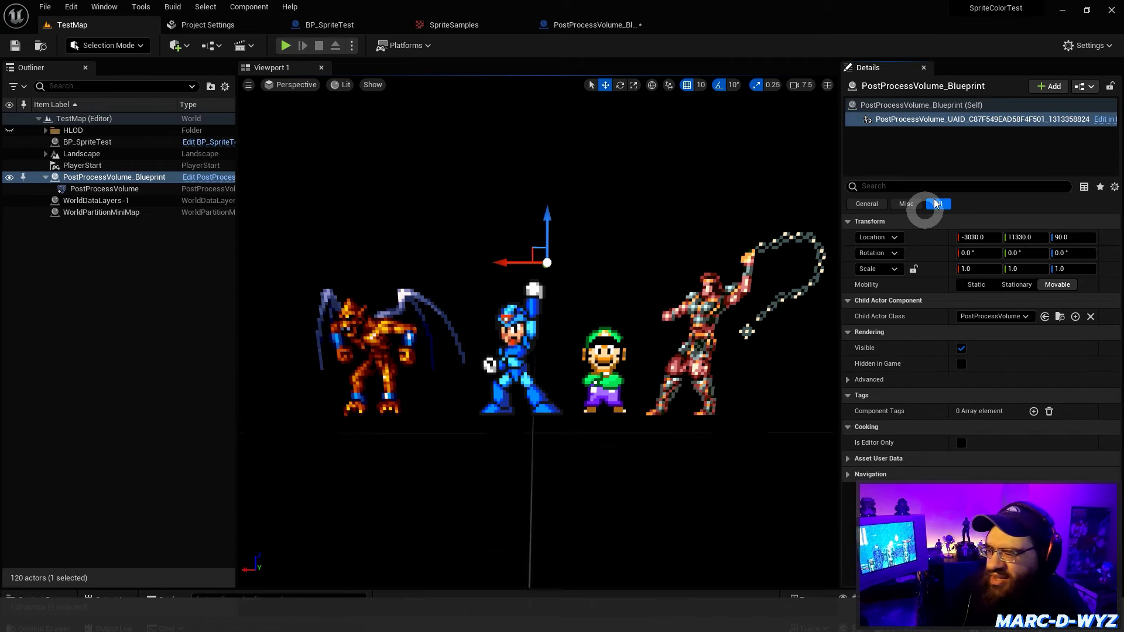
left_click(592, 25)
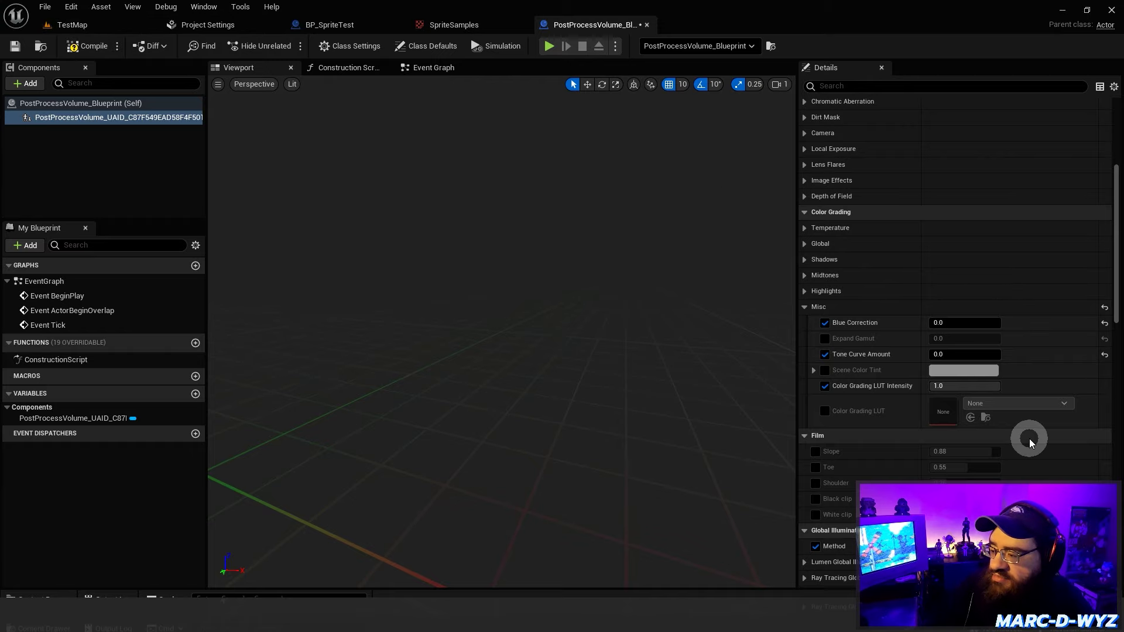
scroll(921, 339, "up", 4)
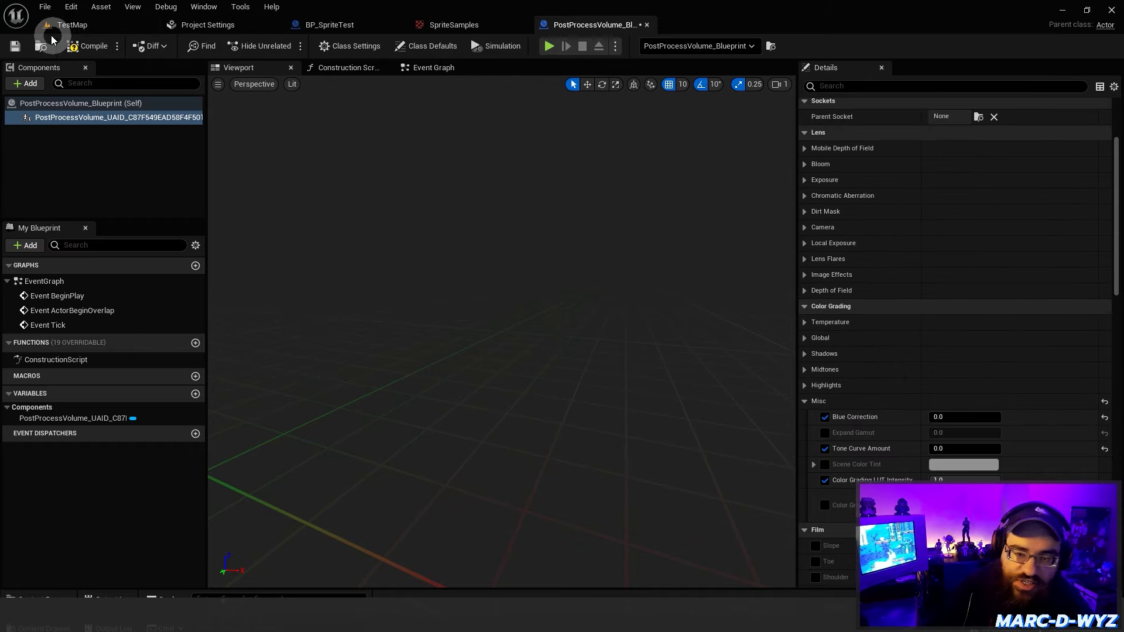
left_click(88, 26)
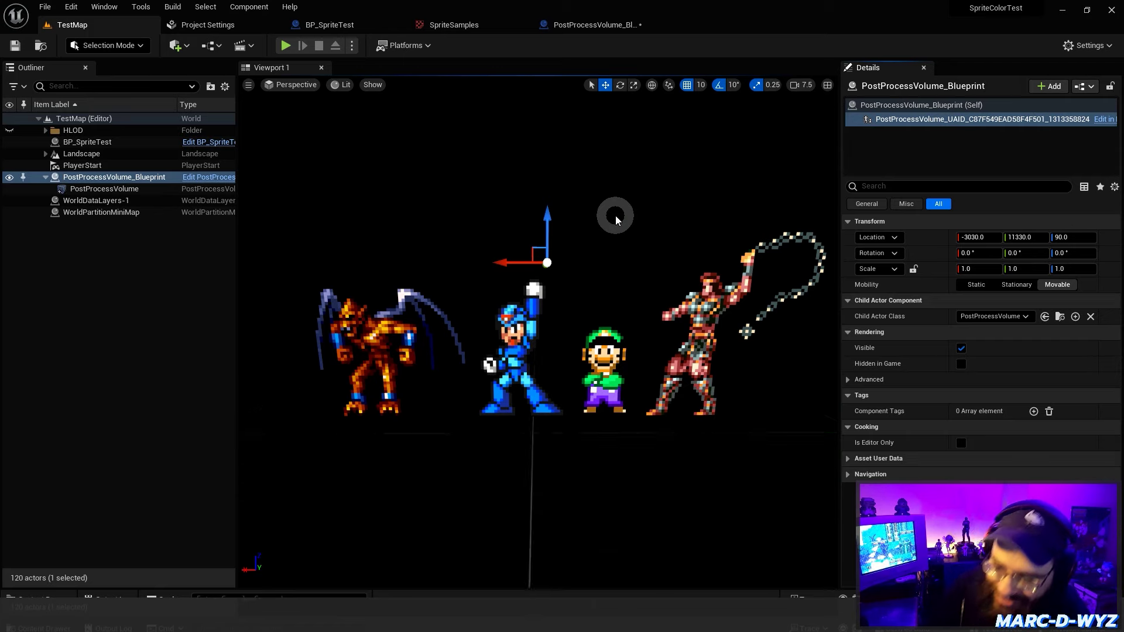
left_click(140, 285)
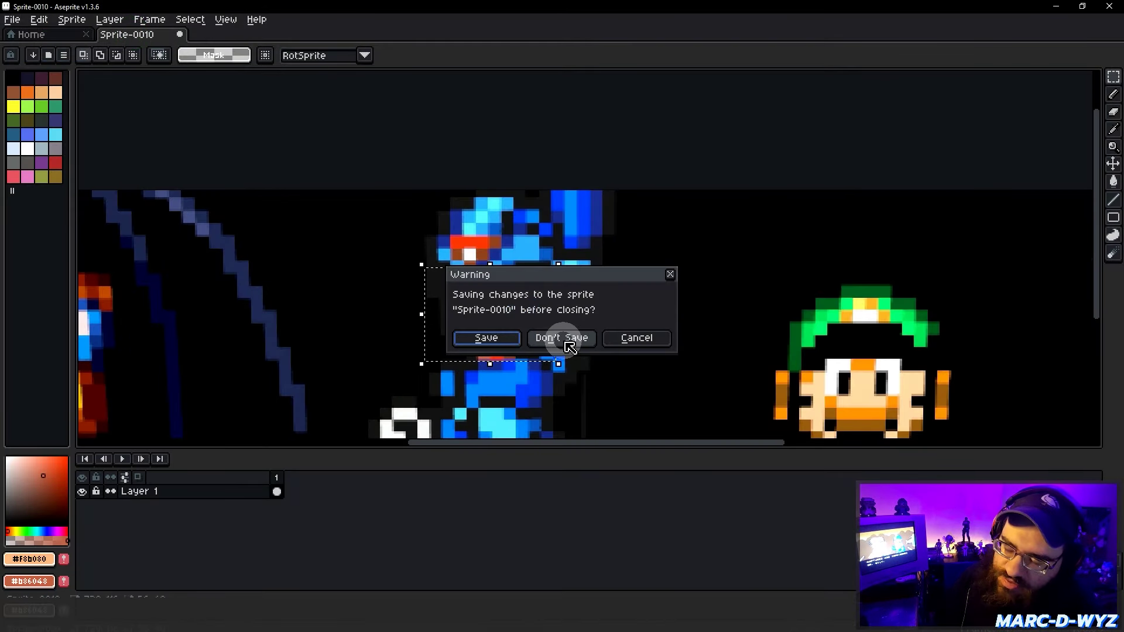
Cancel closing Sprite-0010 in Aseprite and marquee-select the blue sprite's face to examine its colors.
left_click(631, 340)
scroll(498, 316, "up", 4)
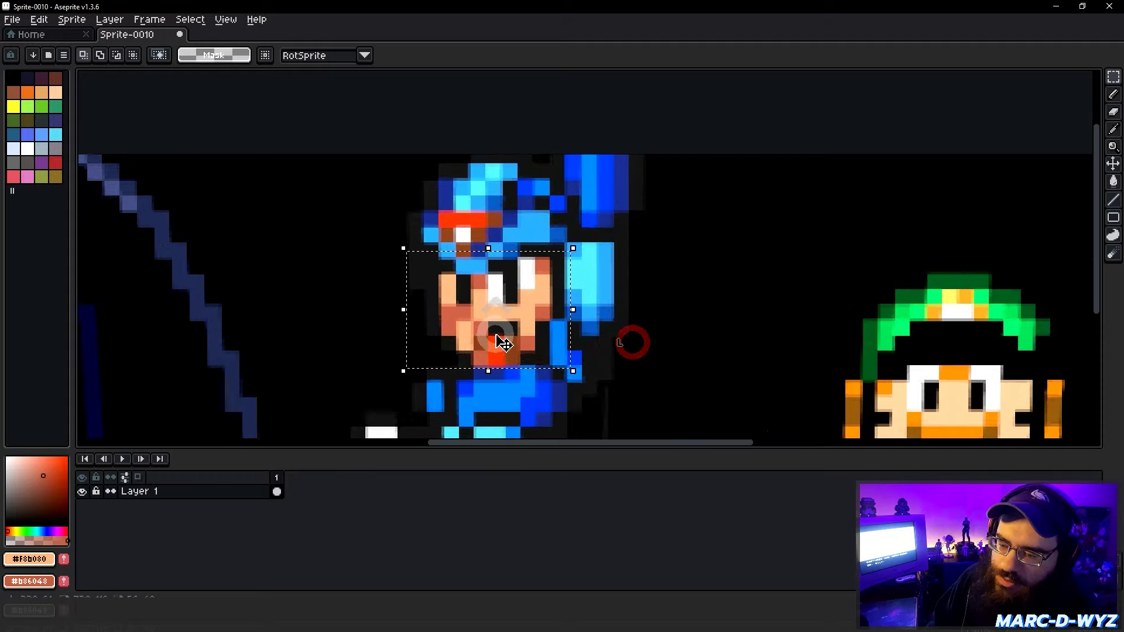
scroll(495, 315, "down", 2)
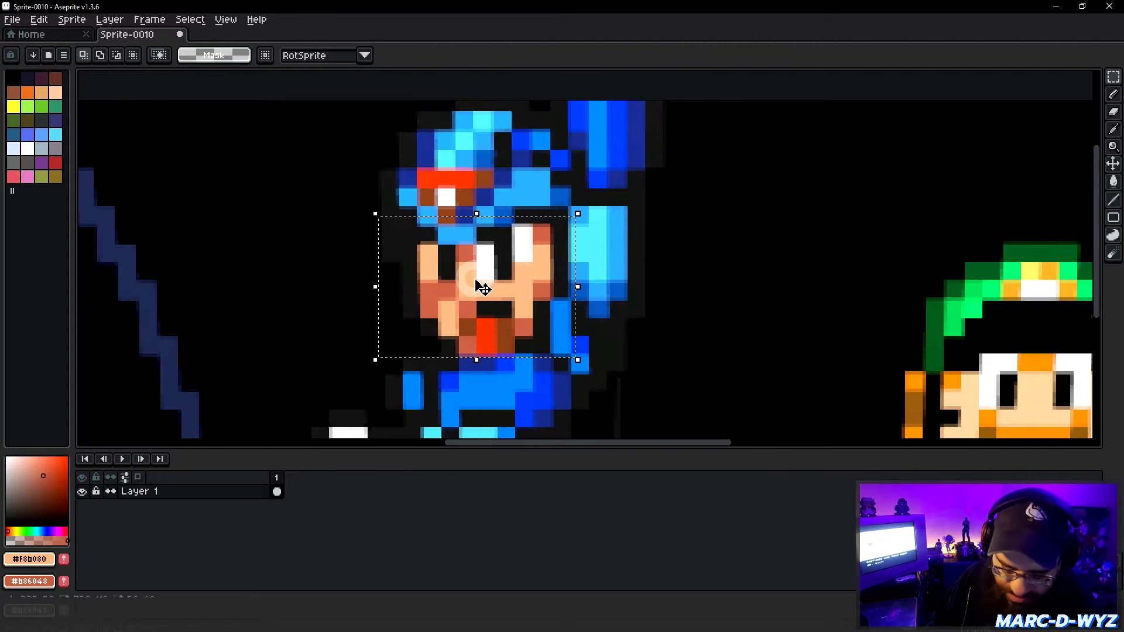
scroll(471, 278, "down", 1)
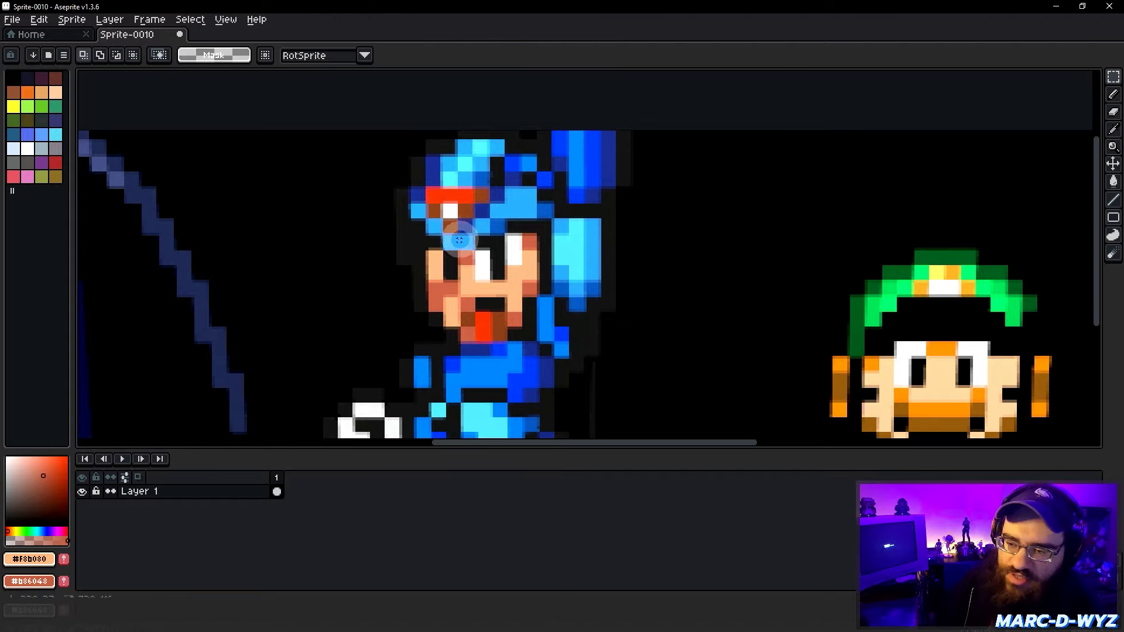
left_click_drag(404, 220, 559, 347)
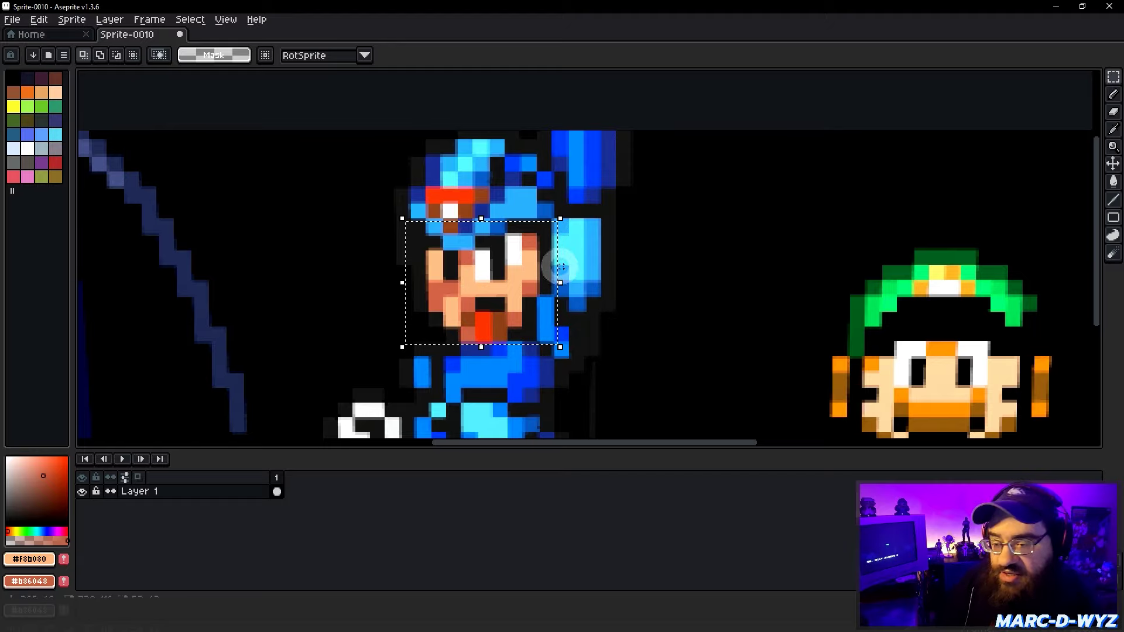
scroll(540, 251, "up", 3)
scroll(497, 351, "down", 3)
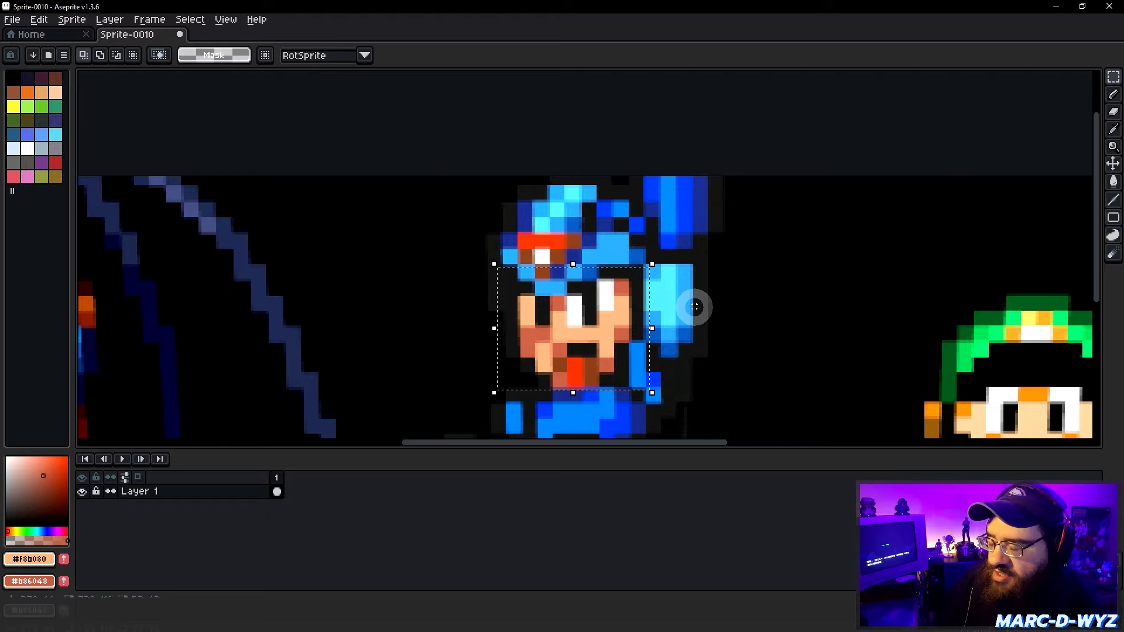
Close Sprite-0010 without saving its changes.
middle_click(143, 32)
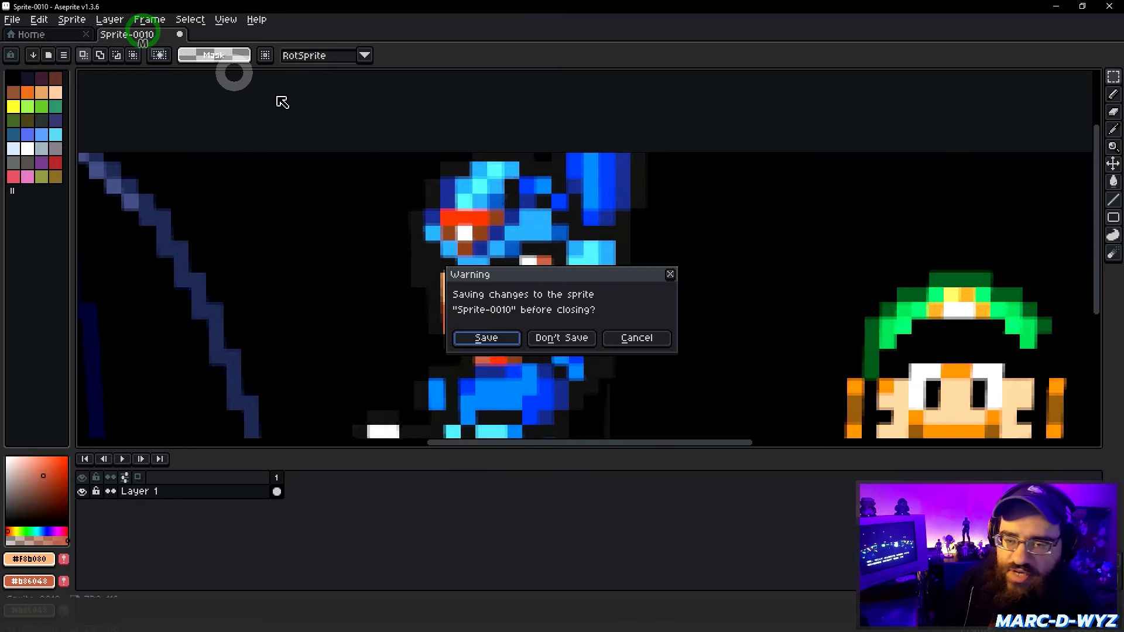
left_click(558, 342)
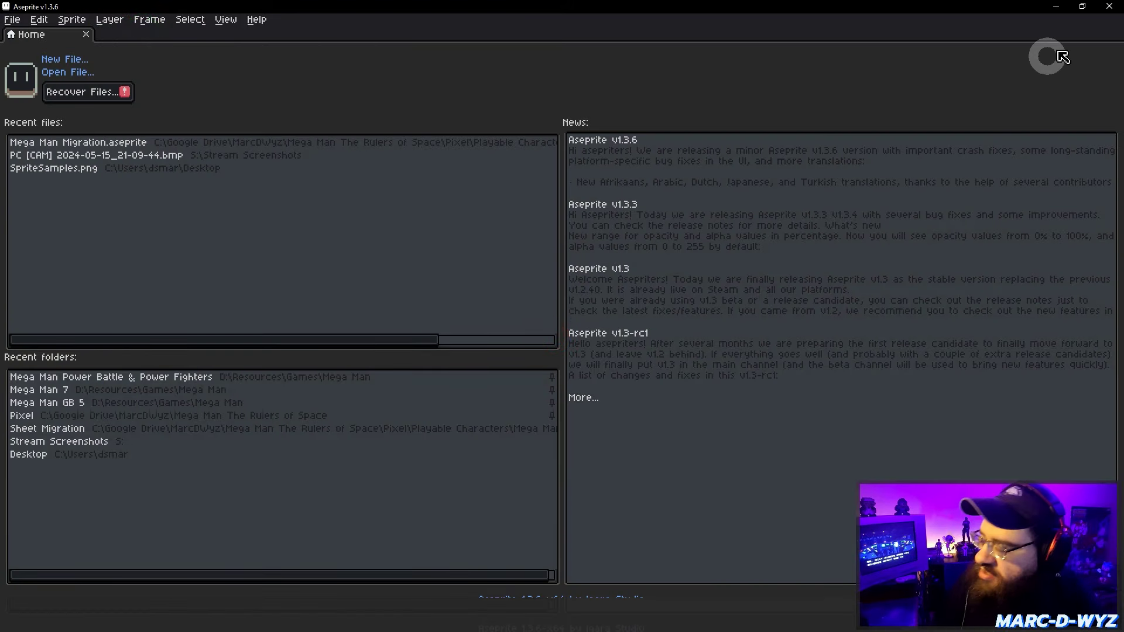
Switch to Free texture packer and open the folder chooser for adding an image folder.
left_click(1055, 11)
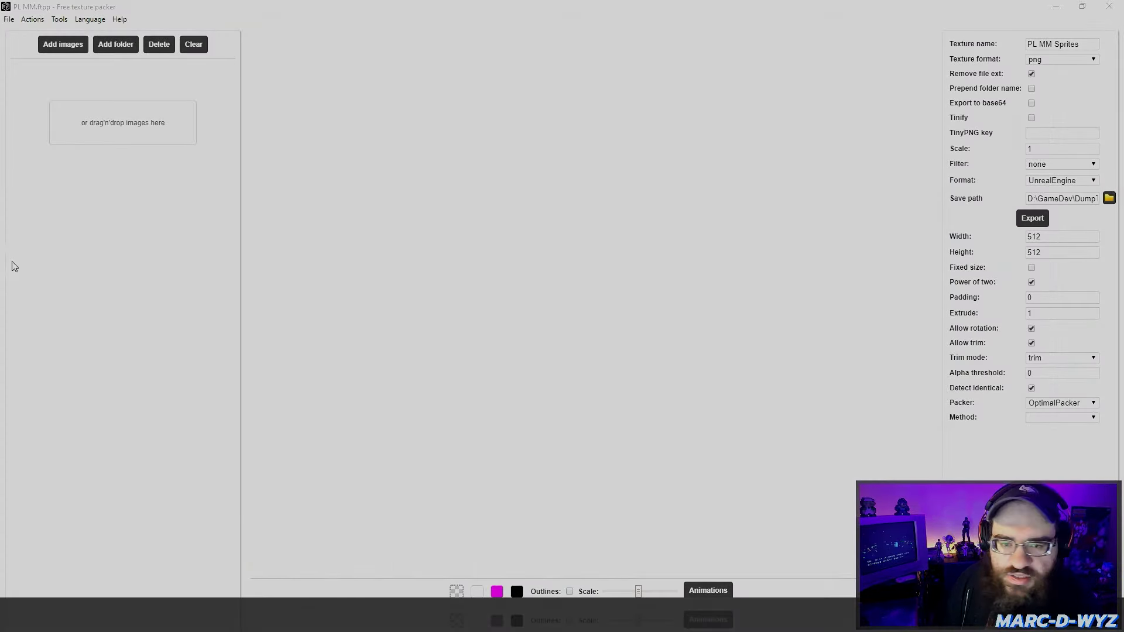
left_click(114, 44)
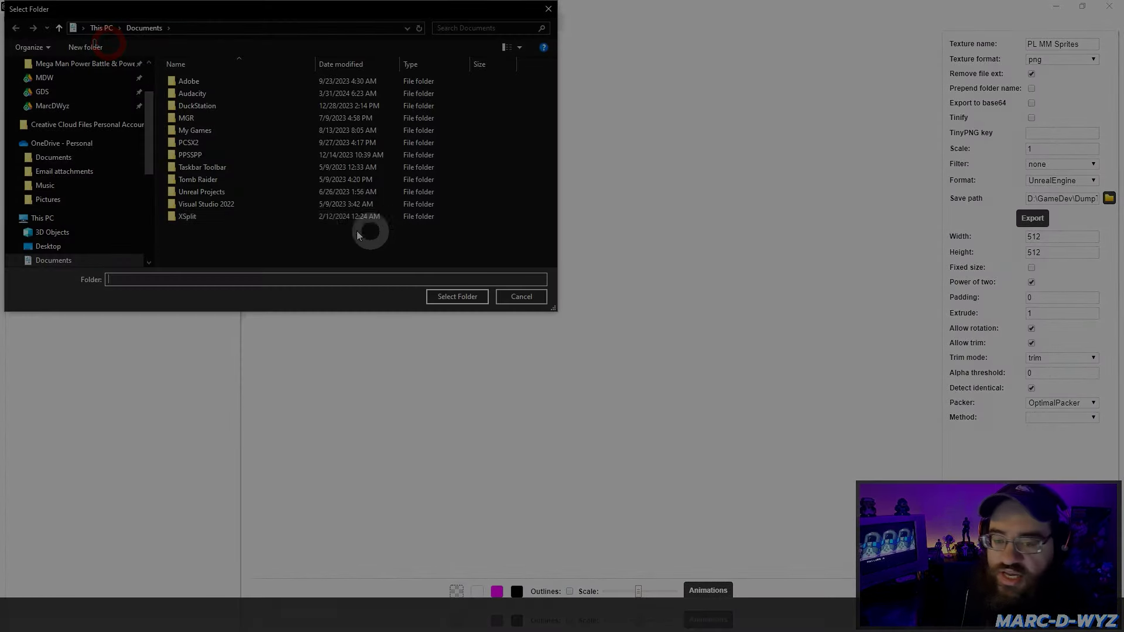